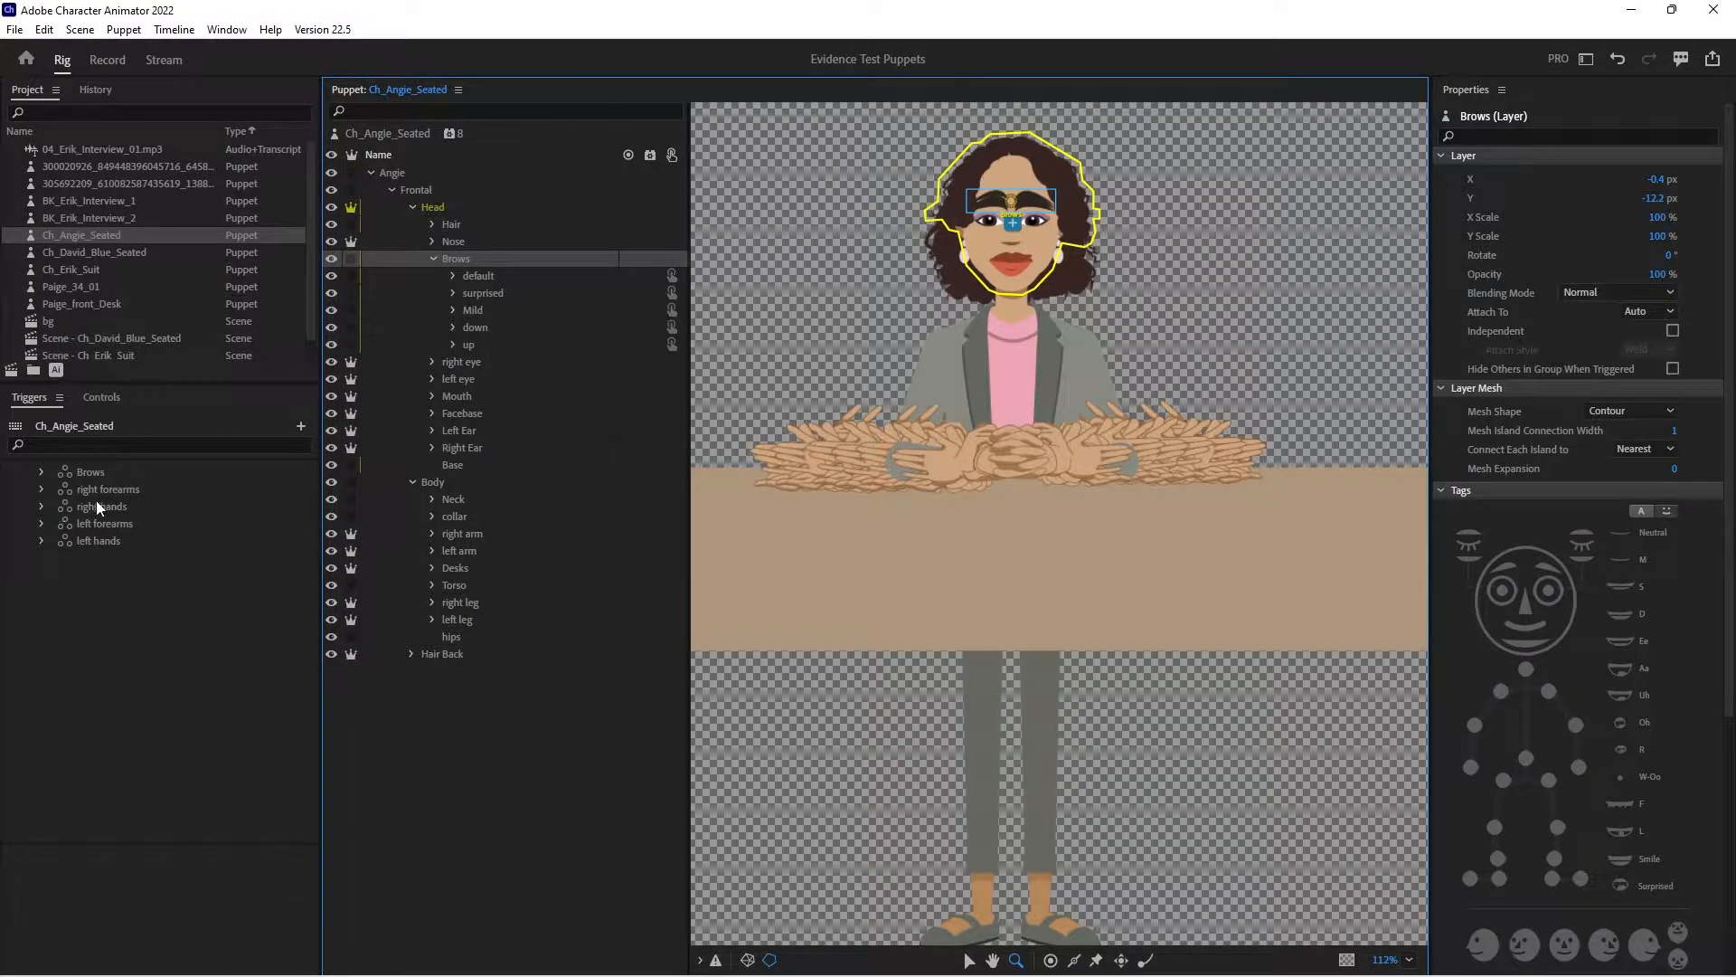
# - Collapse the Head and Body groups, check the Hair Back layer, and select the whole Ch_Angie_Seated puppet
pyautogui.click(412, 205)
pyautogui.click(414, 224)
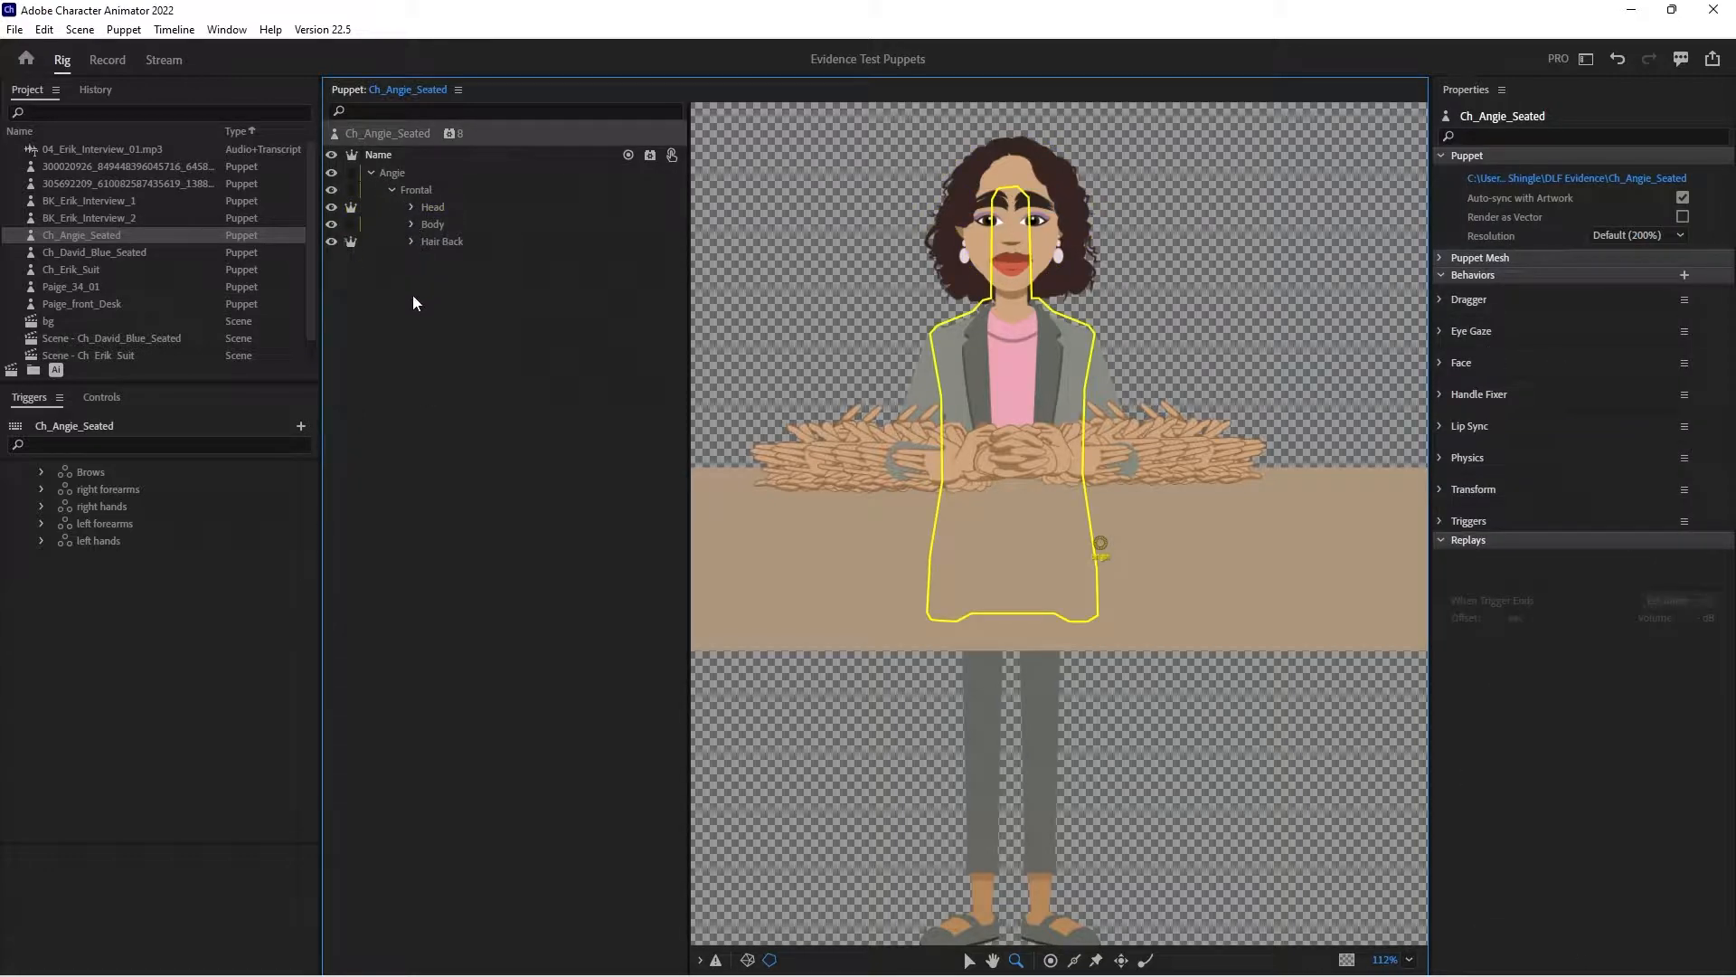
pyautogui.click(443, 241)
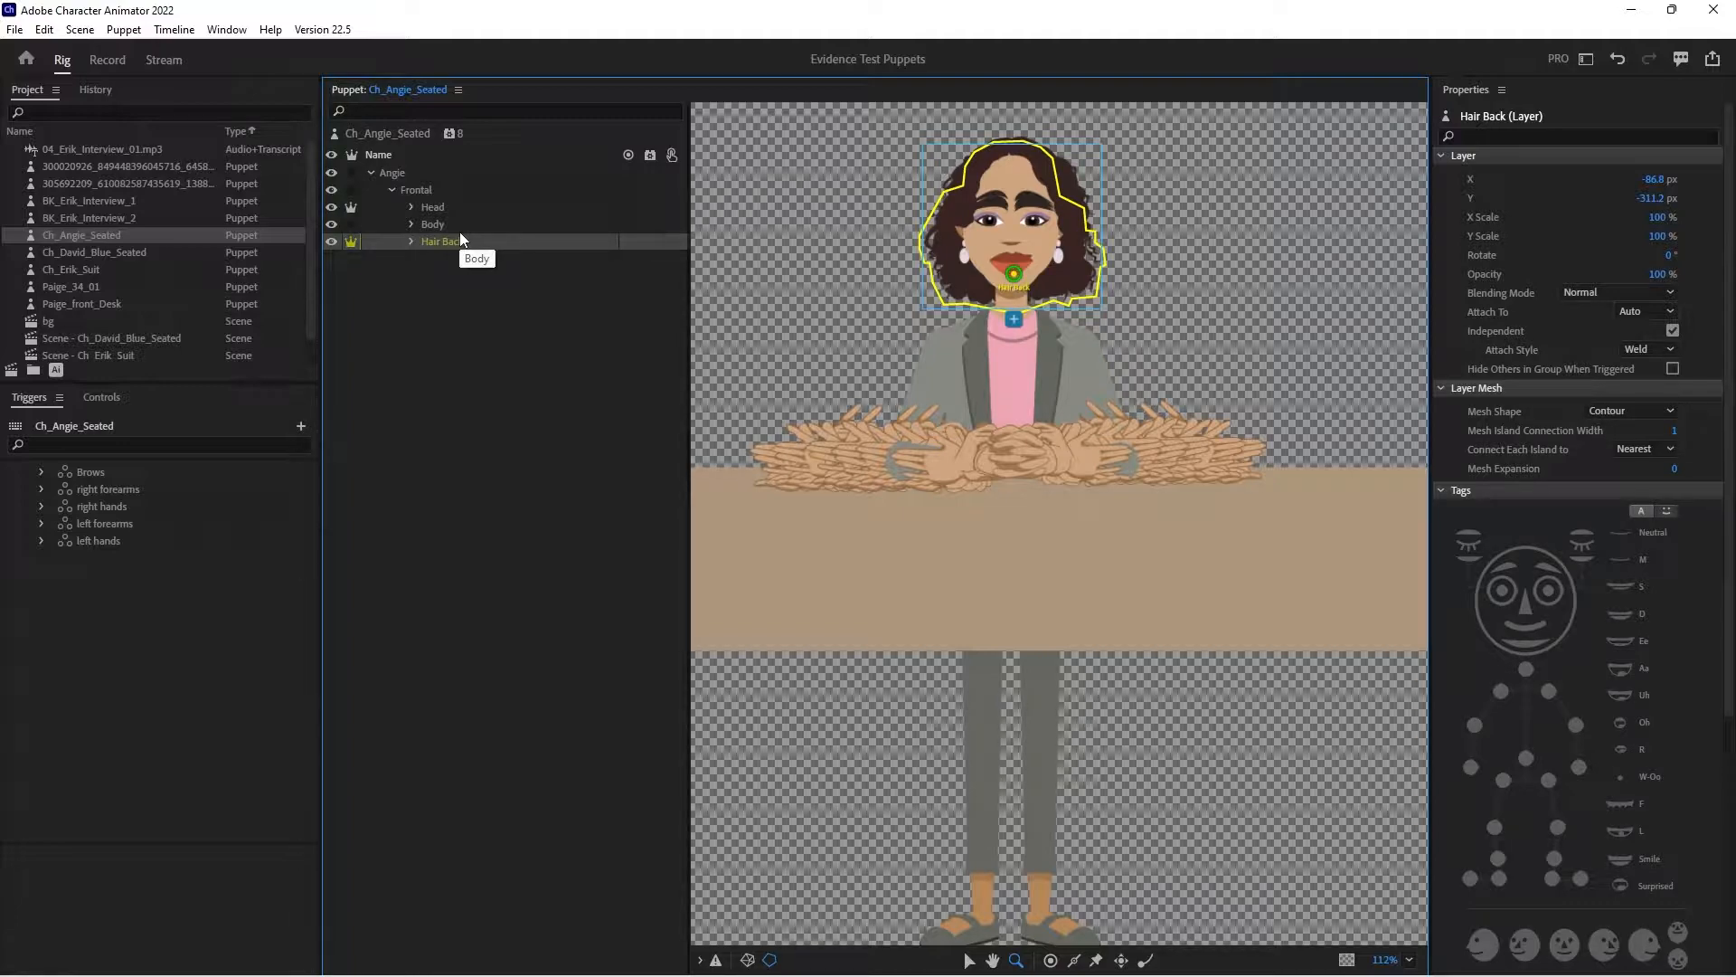
pyautogui.click(425, 136)
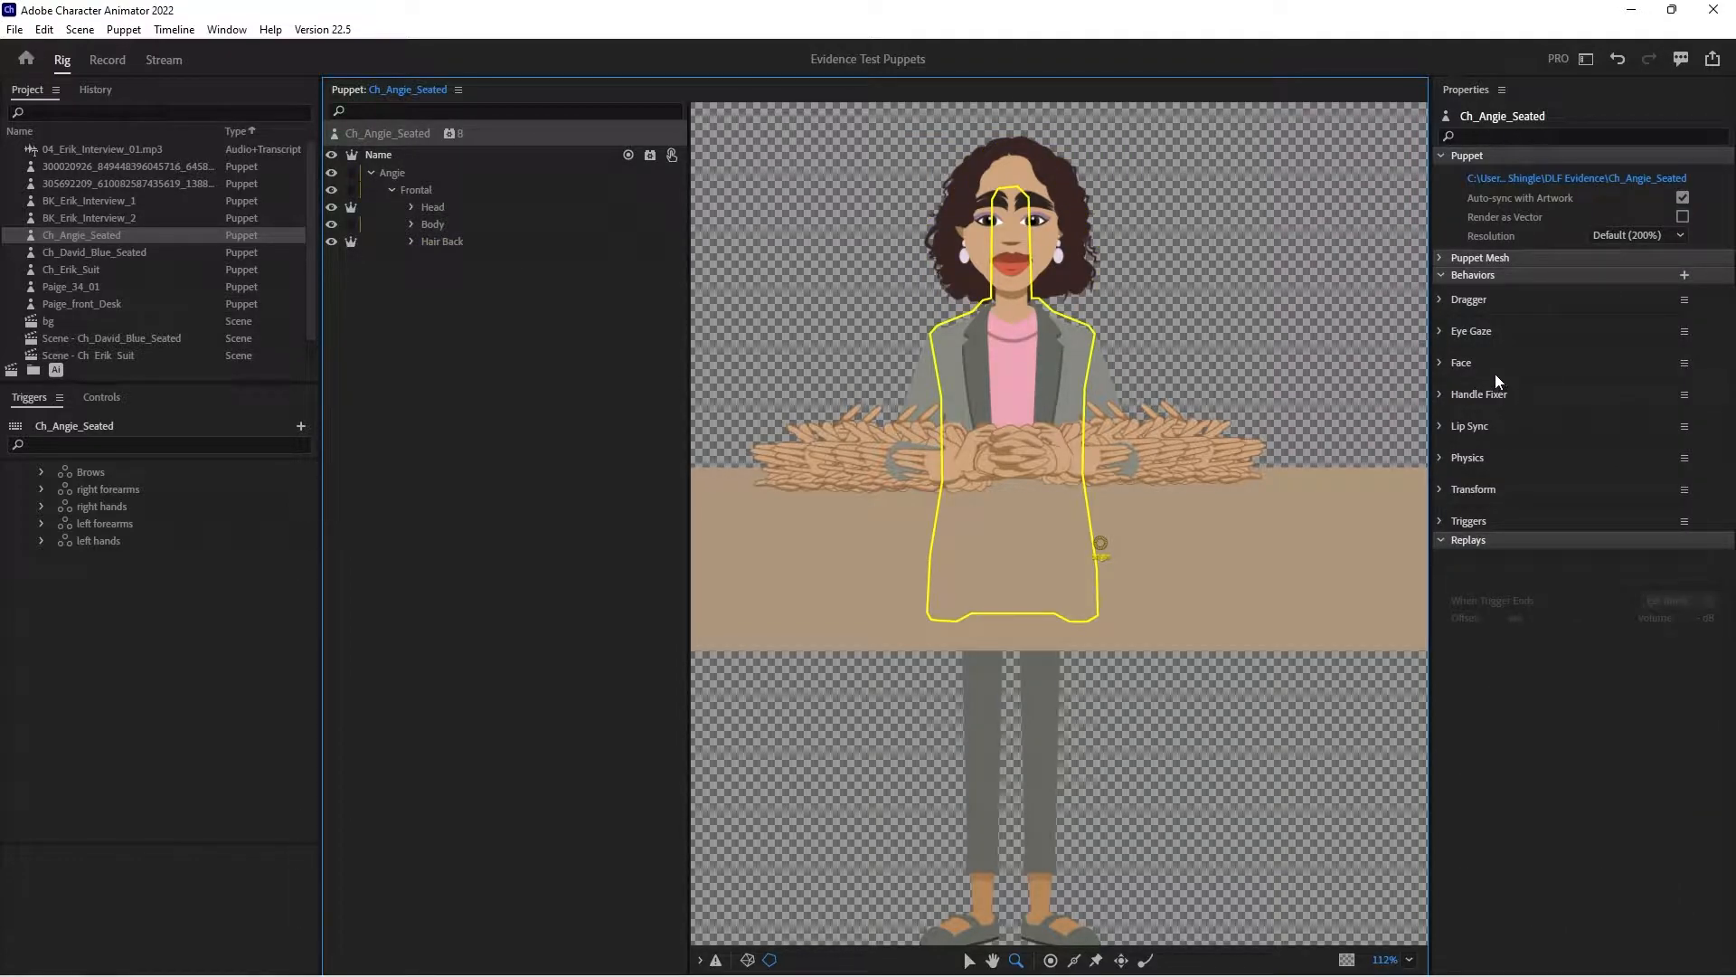
pyautogui.click(1684, 363)
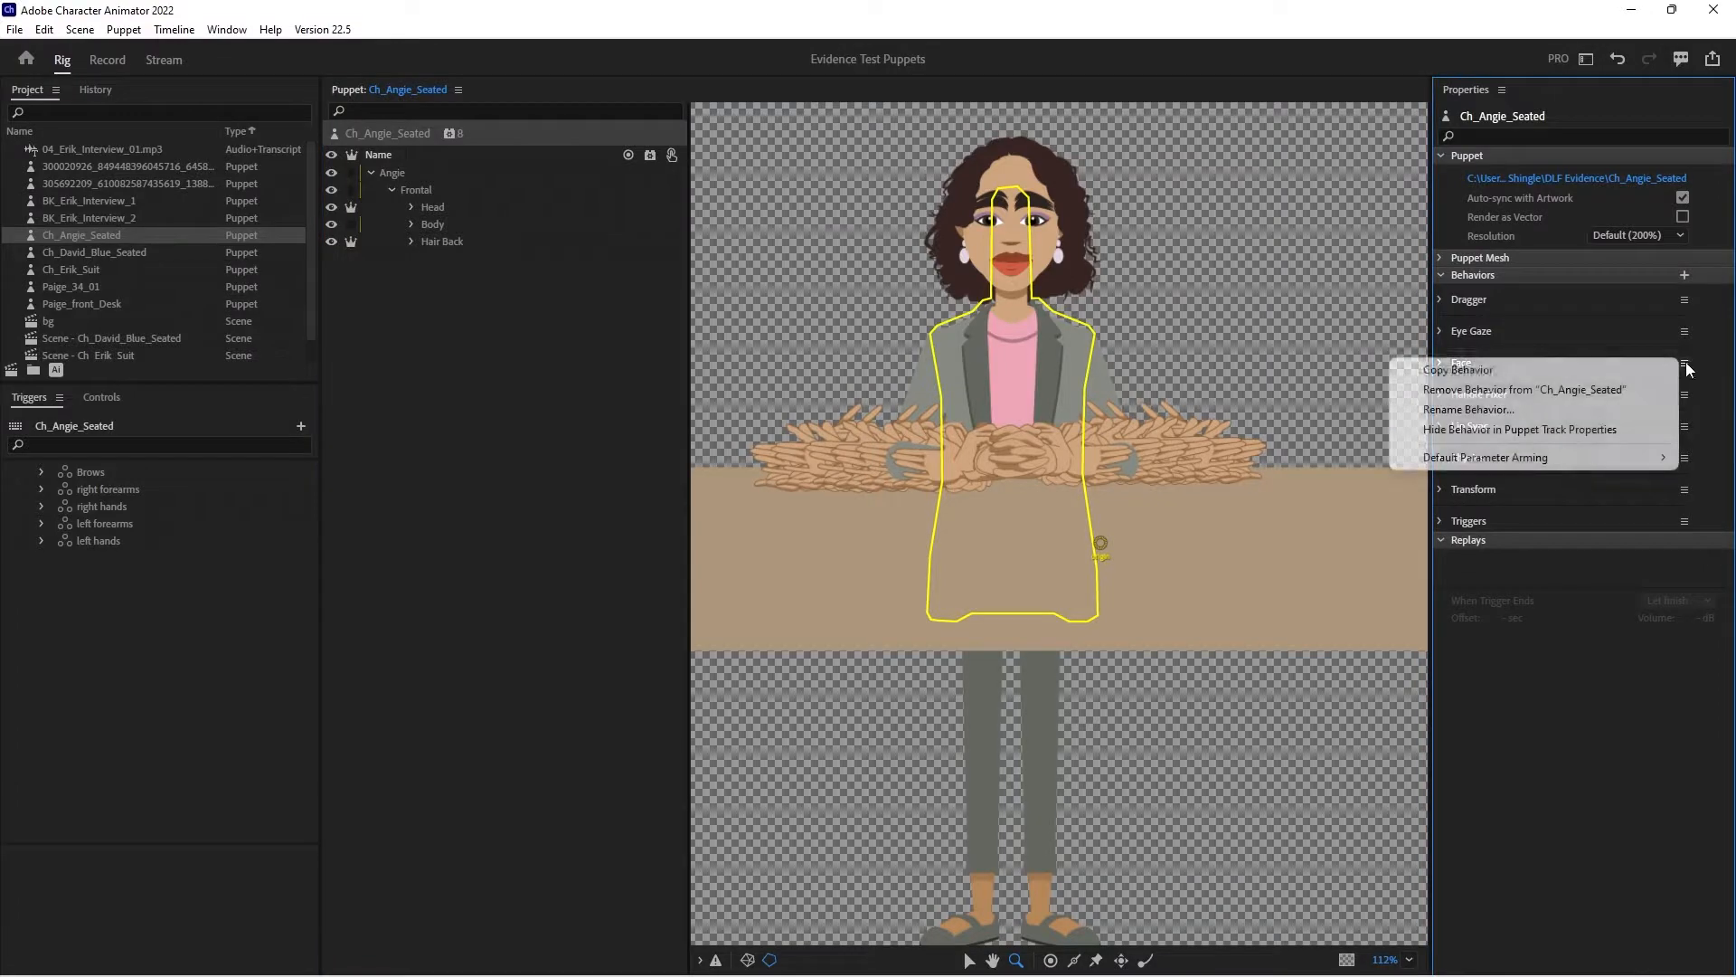
pyautogui.click(1585, 390)
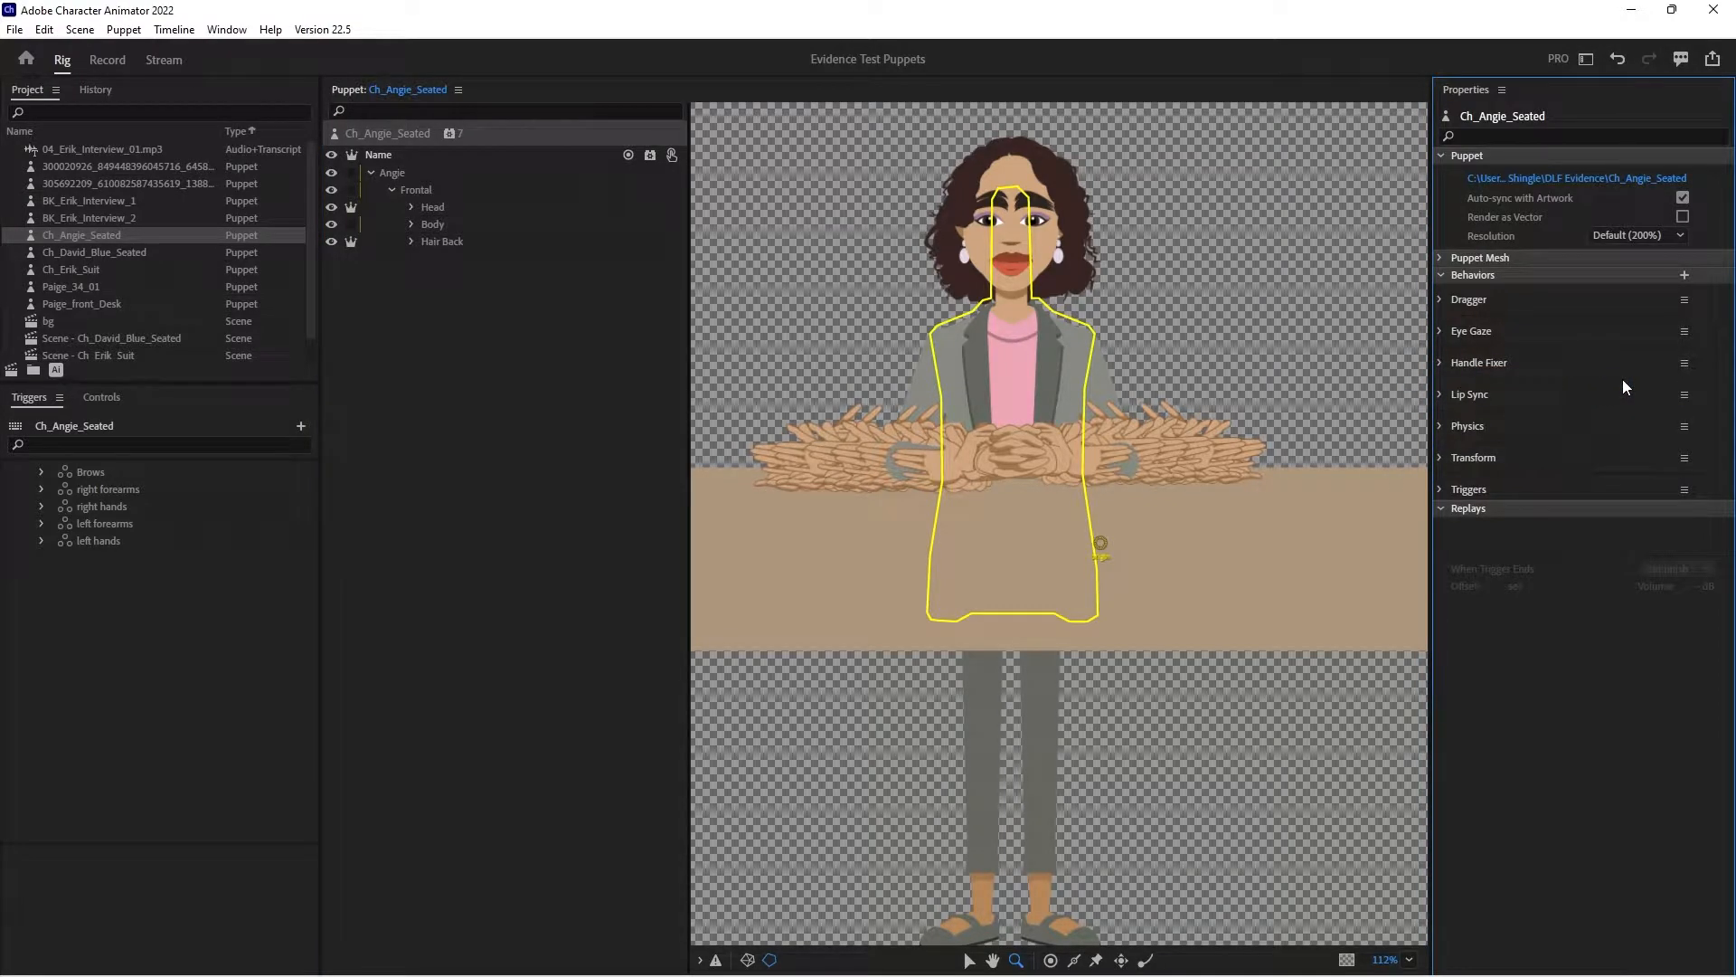
pyautogui.hotkey('ctrl', 'z')
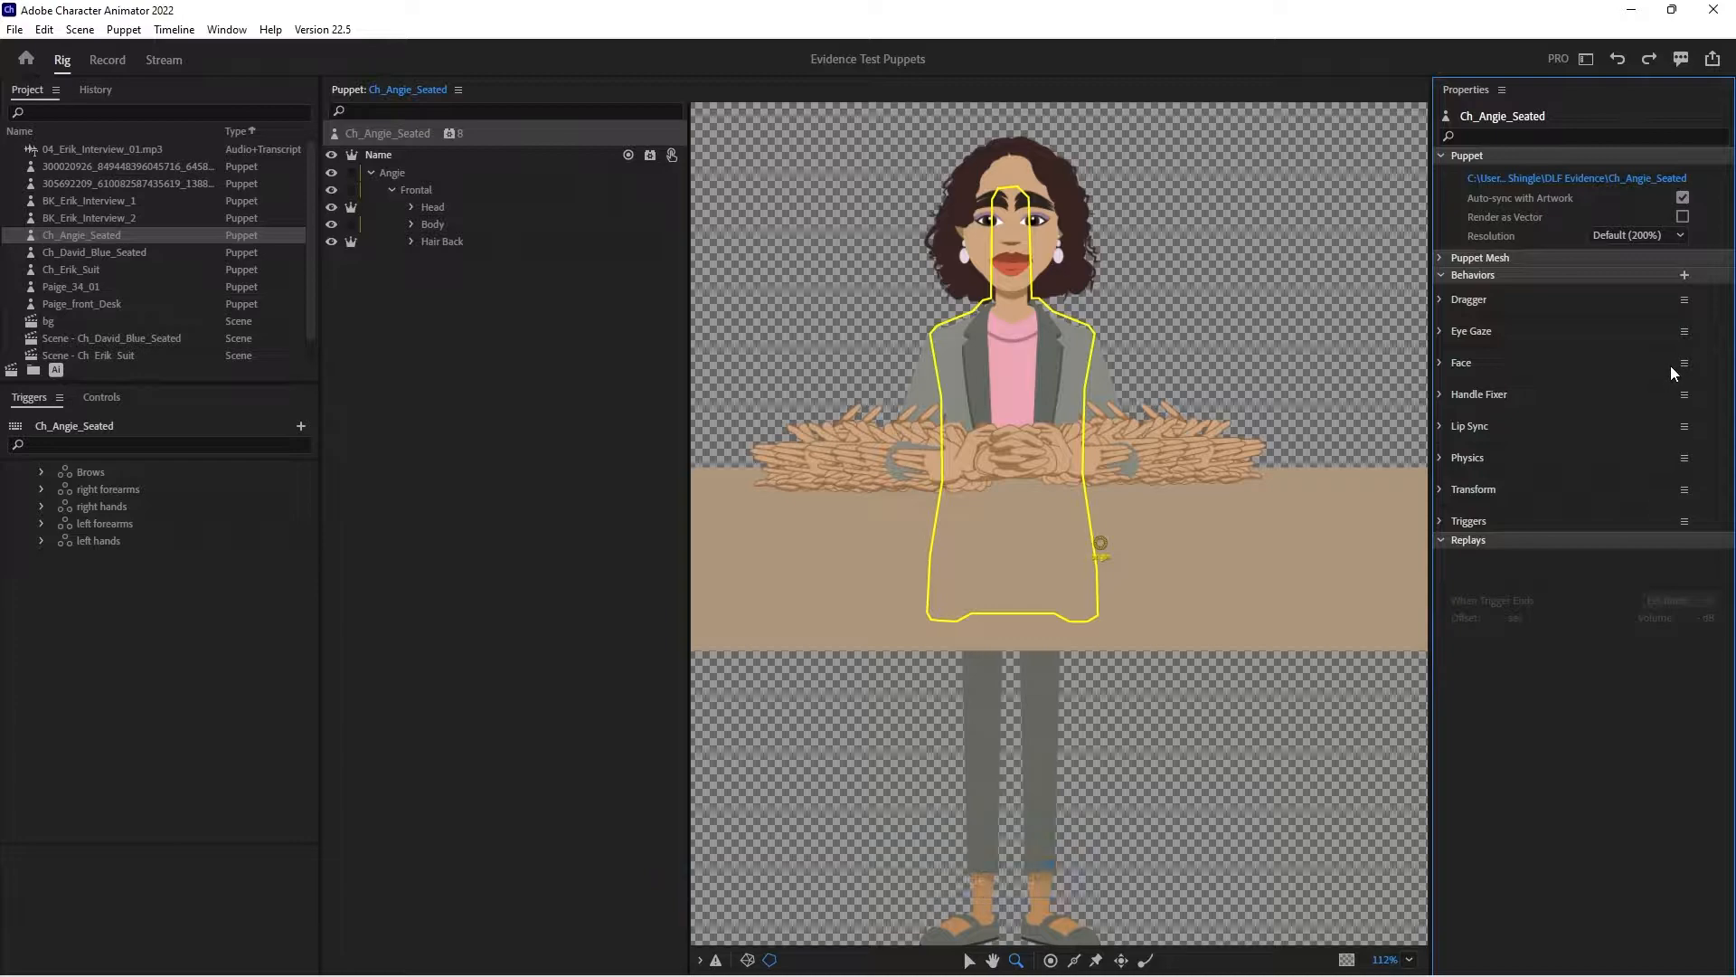
# - Rename the puppet's Face behavior as Torso
pyautogui.click(1684, 362)
pyautogui.click(1567, 405)
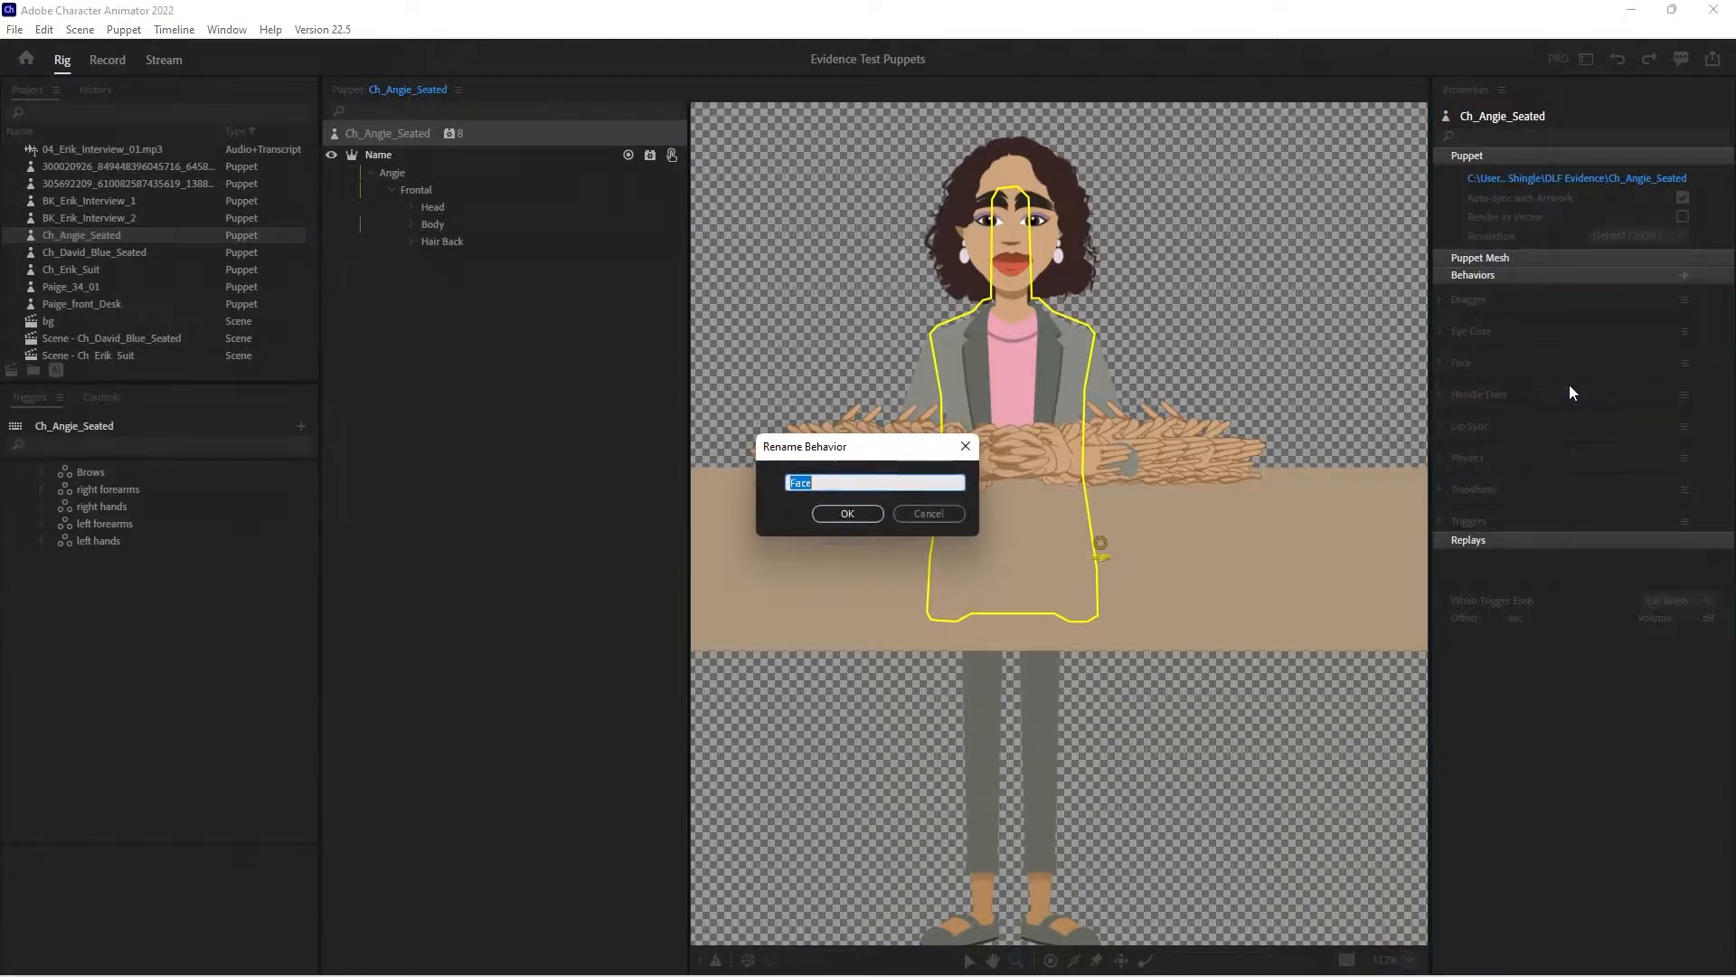
pyautogui.write('Torso')
pyautogui.press('Return')
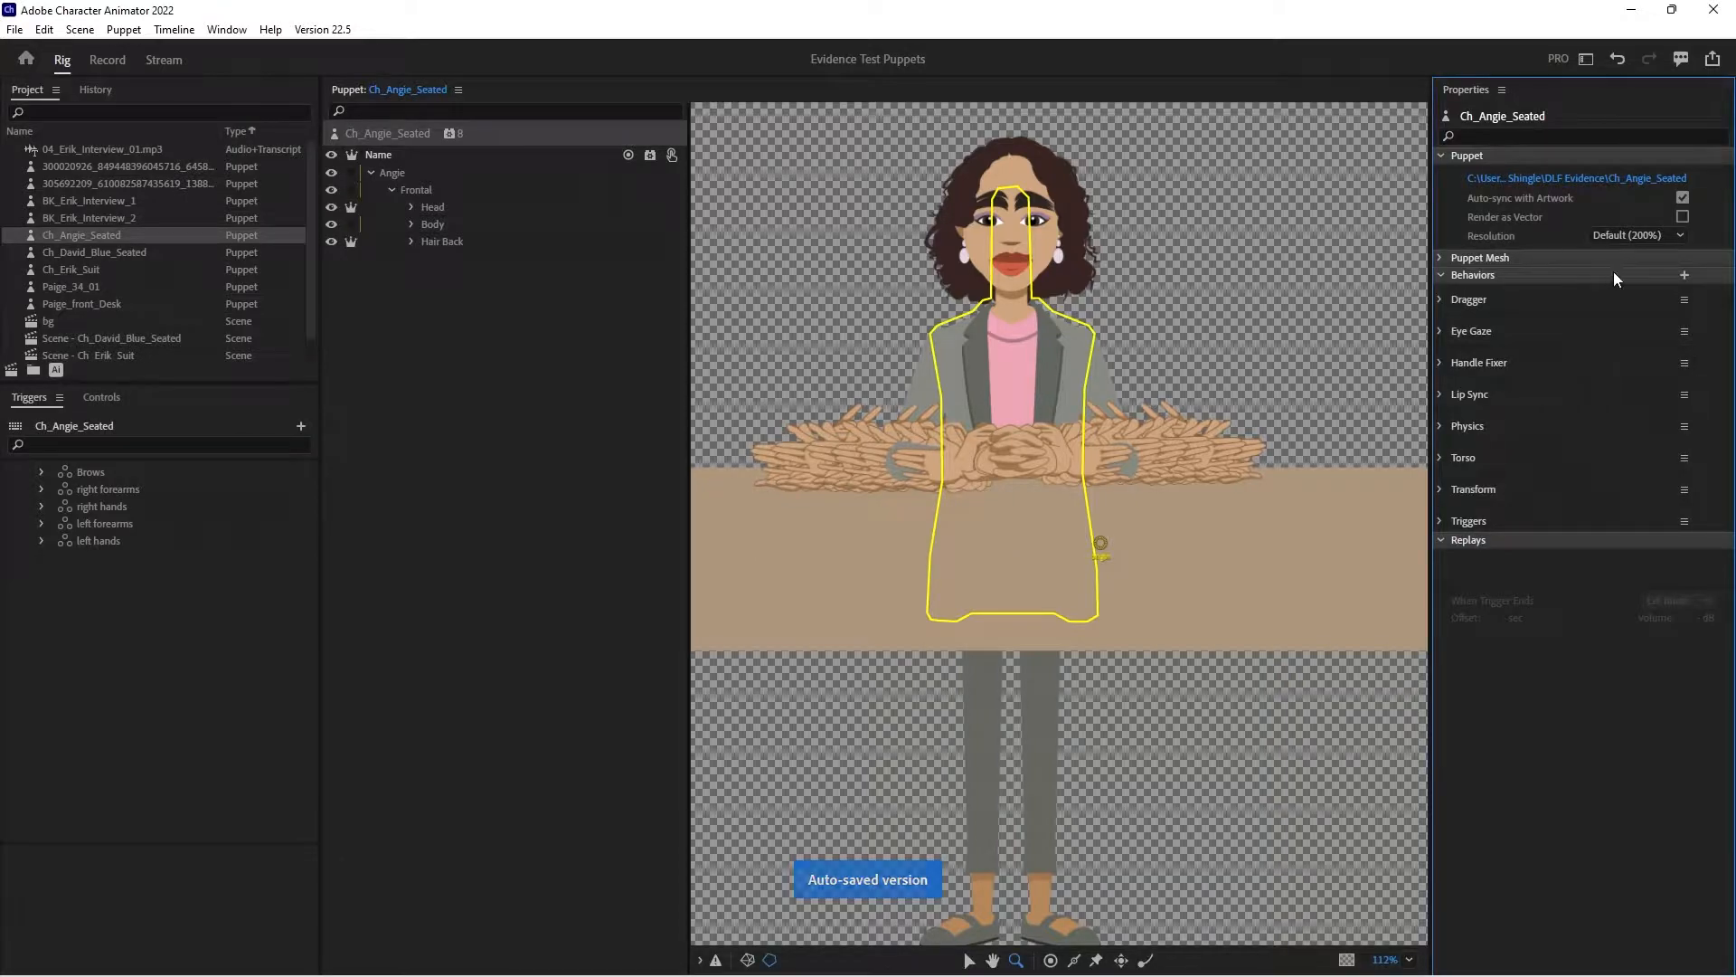
# - Rename the puppet's Dragger behavior as "Right hand"
pyautogui.click(1684, 299)
pyautogui.click(1573, 344)
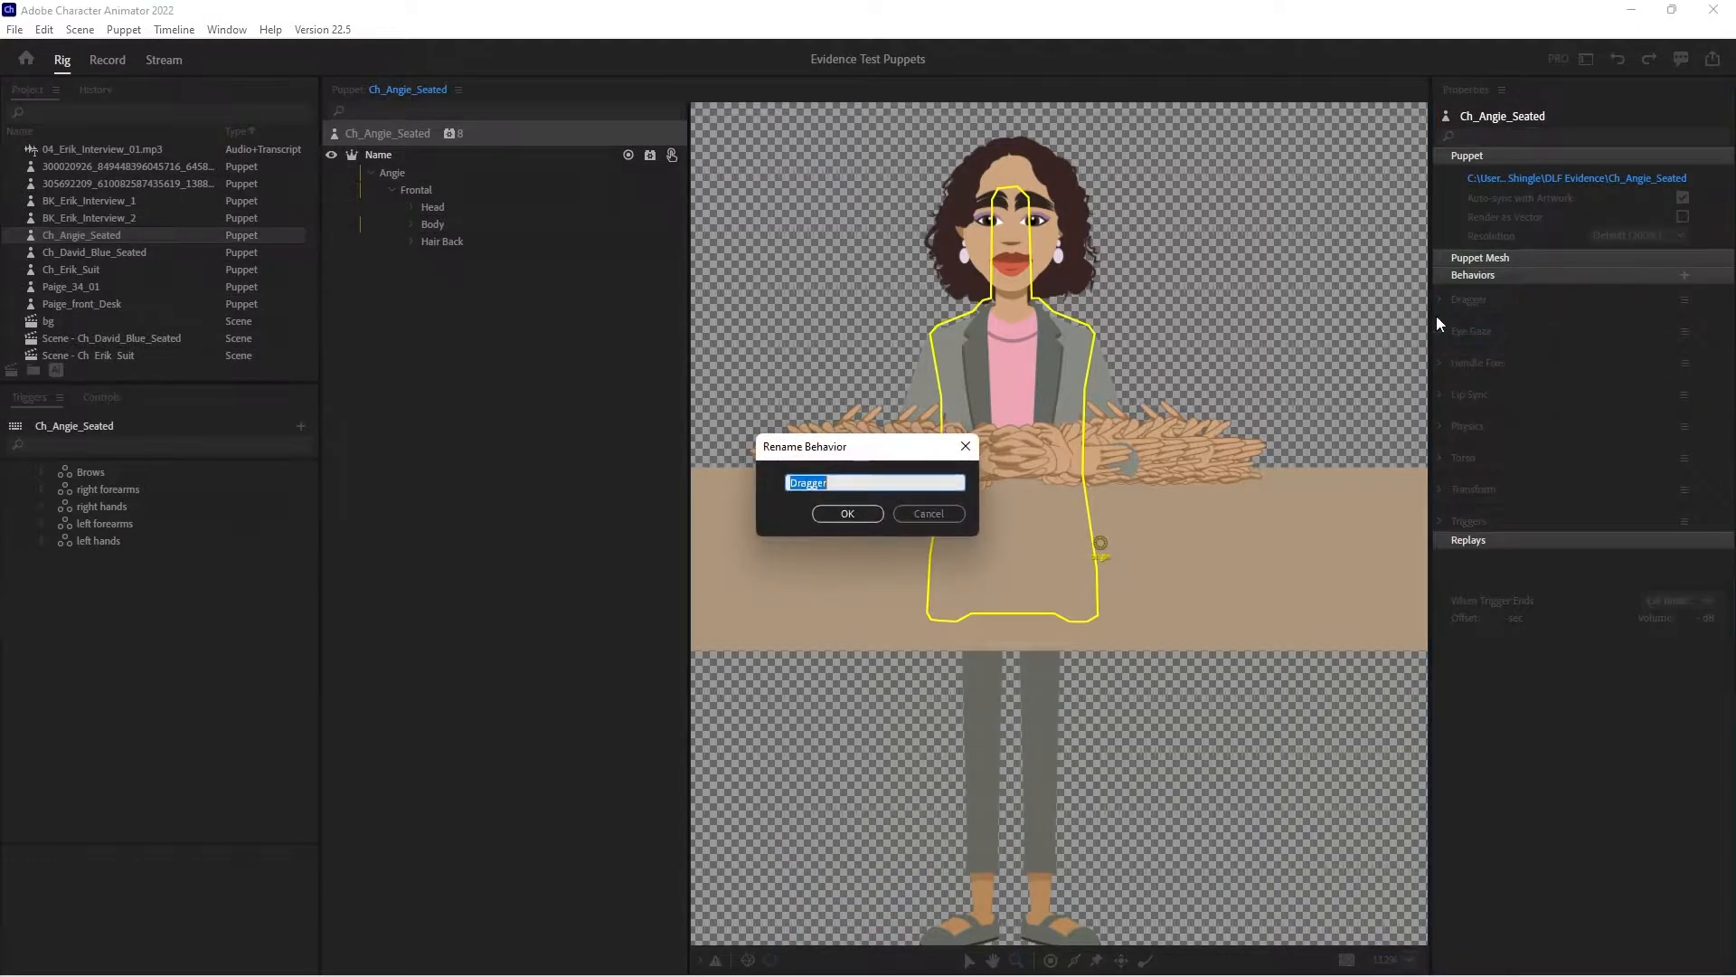
pyautogui.write('Right hand')
pyautogui.press('Return')
# - Add another Dragger behavior to the puppet and rename it as "rLeft Hand"
pyautogui.click(449, 133)
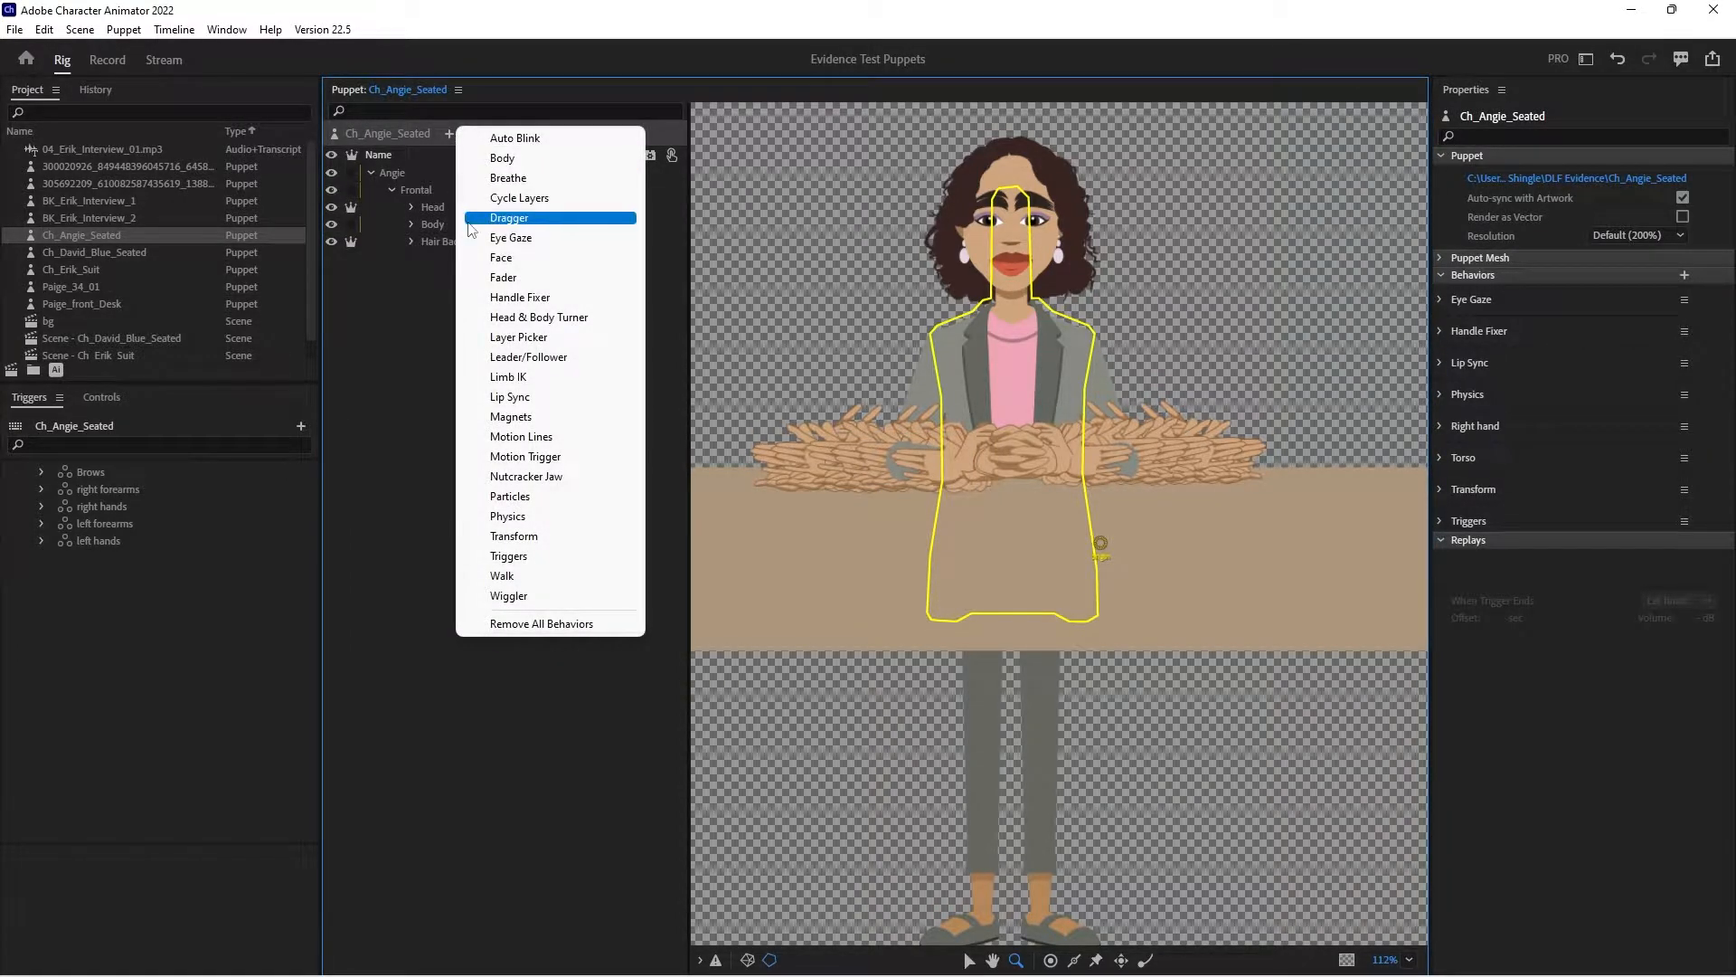
pyautogui.click(473, 219)
pyautogui.click(1685, 300)
pyautogui.click(1574, 338)
pyautogui.write('rLeft Hand')
pyautogui.press('Return')
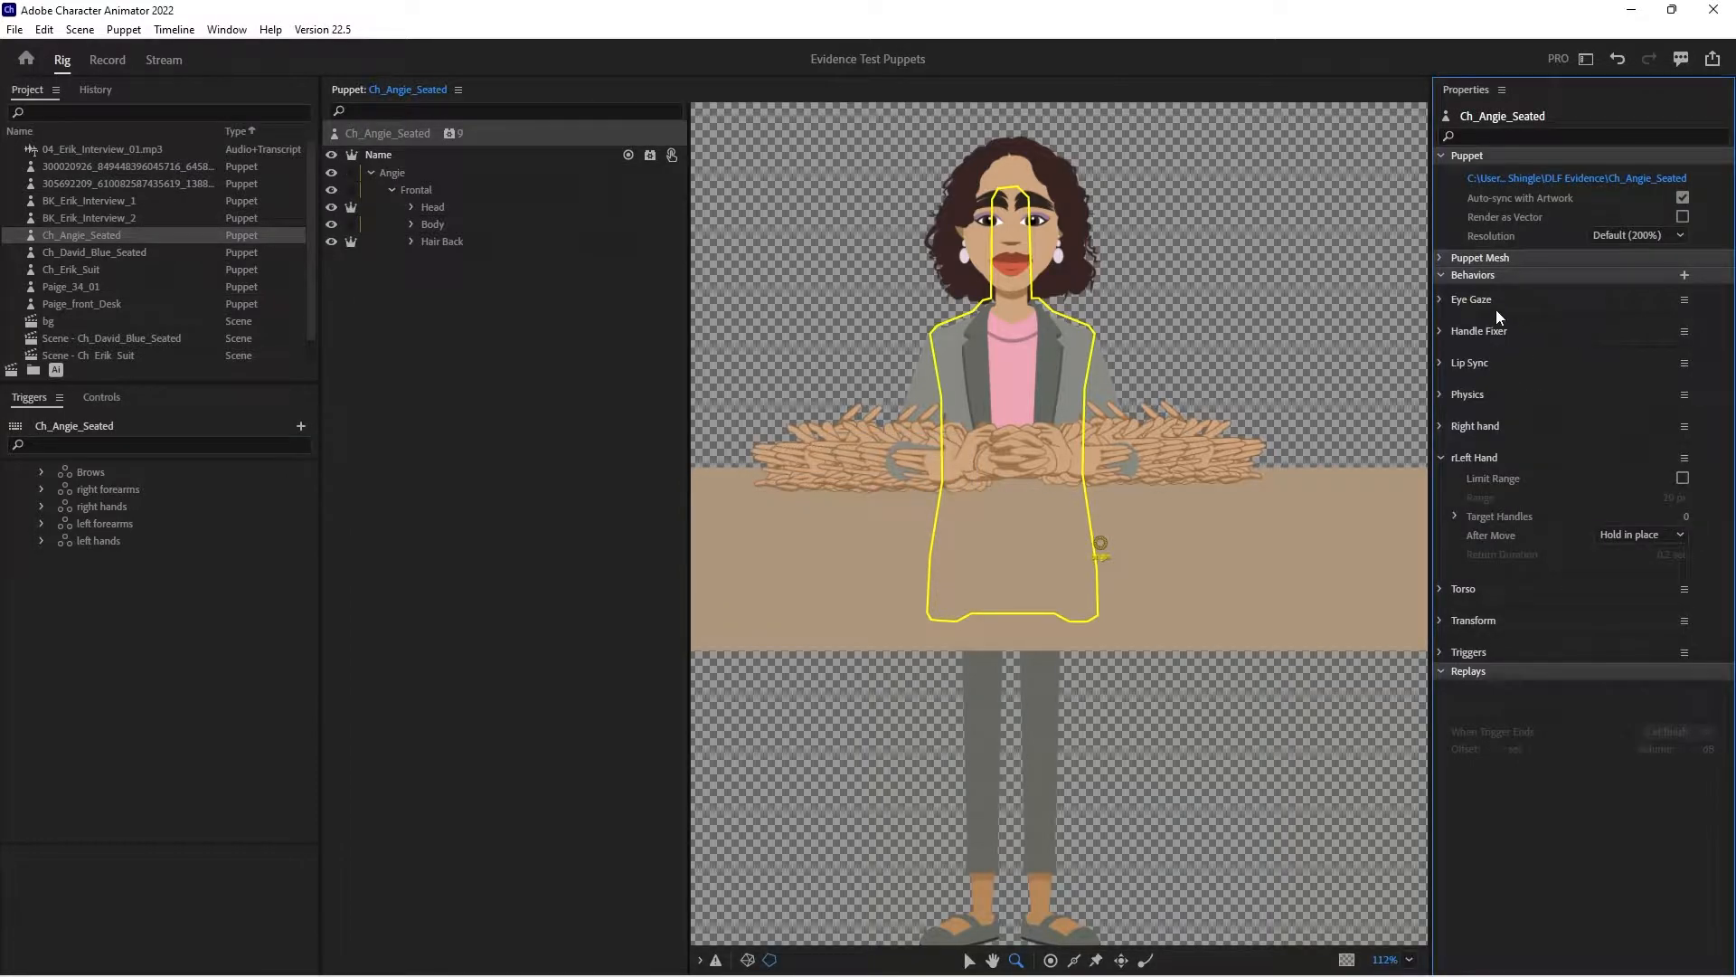
# - Add the Auto Blink and Limb IK behaviors to the puppet
pyautogui.click(455, 134)
pyautogui.click(477, 142)
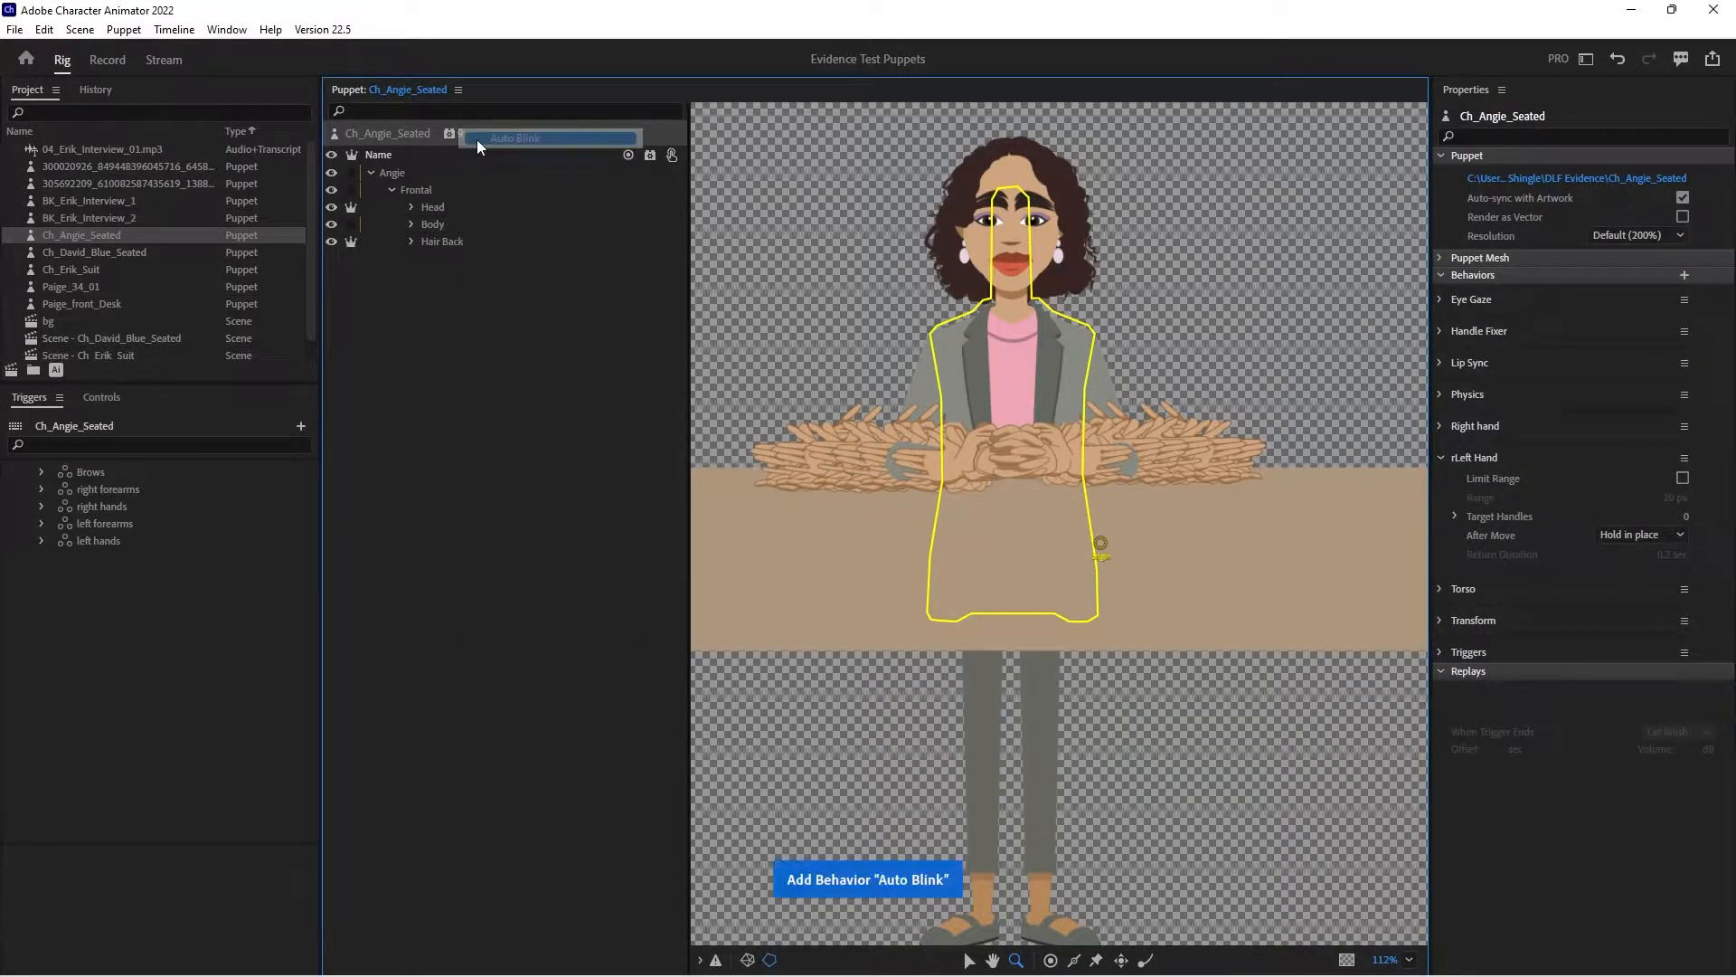
pyautogui.click(450, 134)
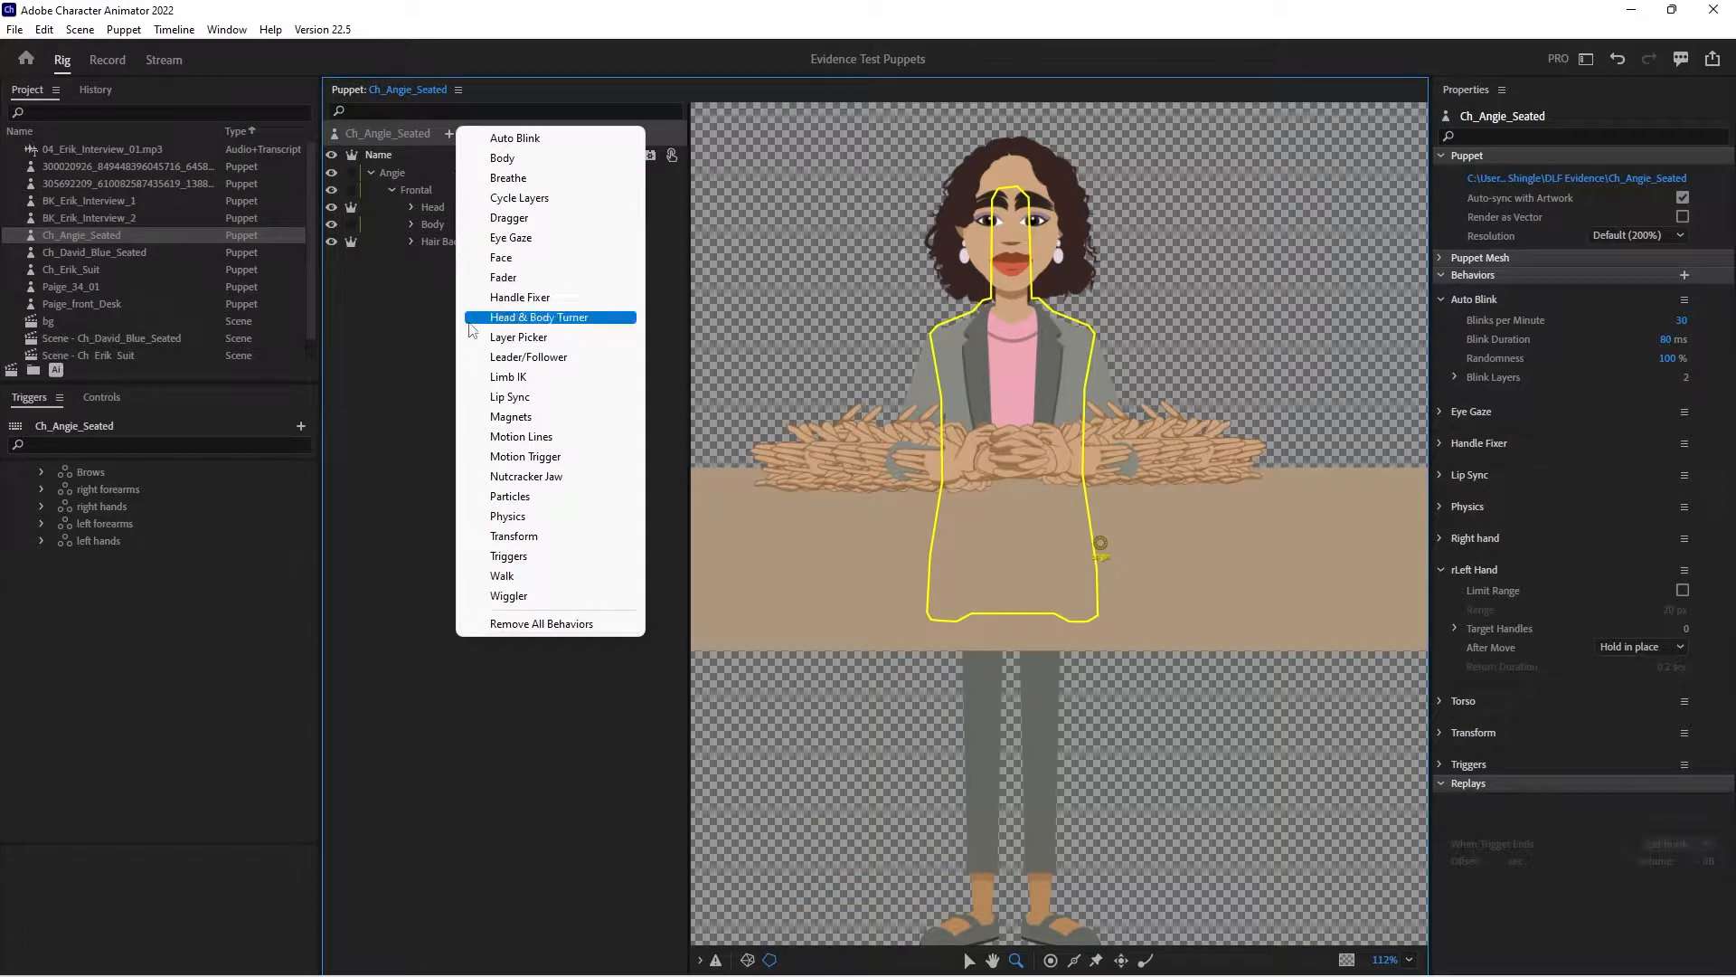
pyautogui.click(493, 376)
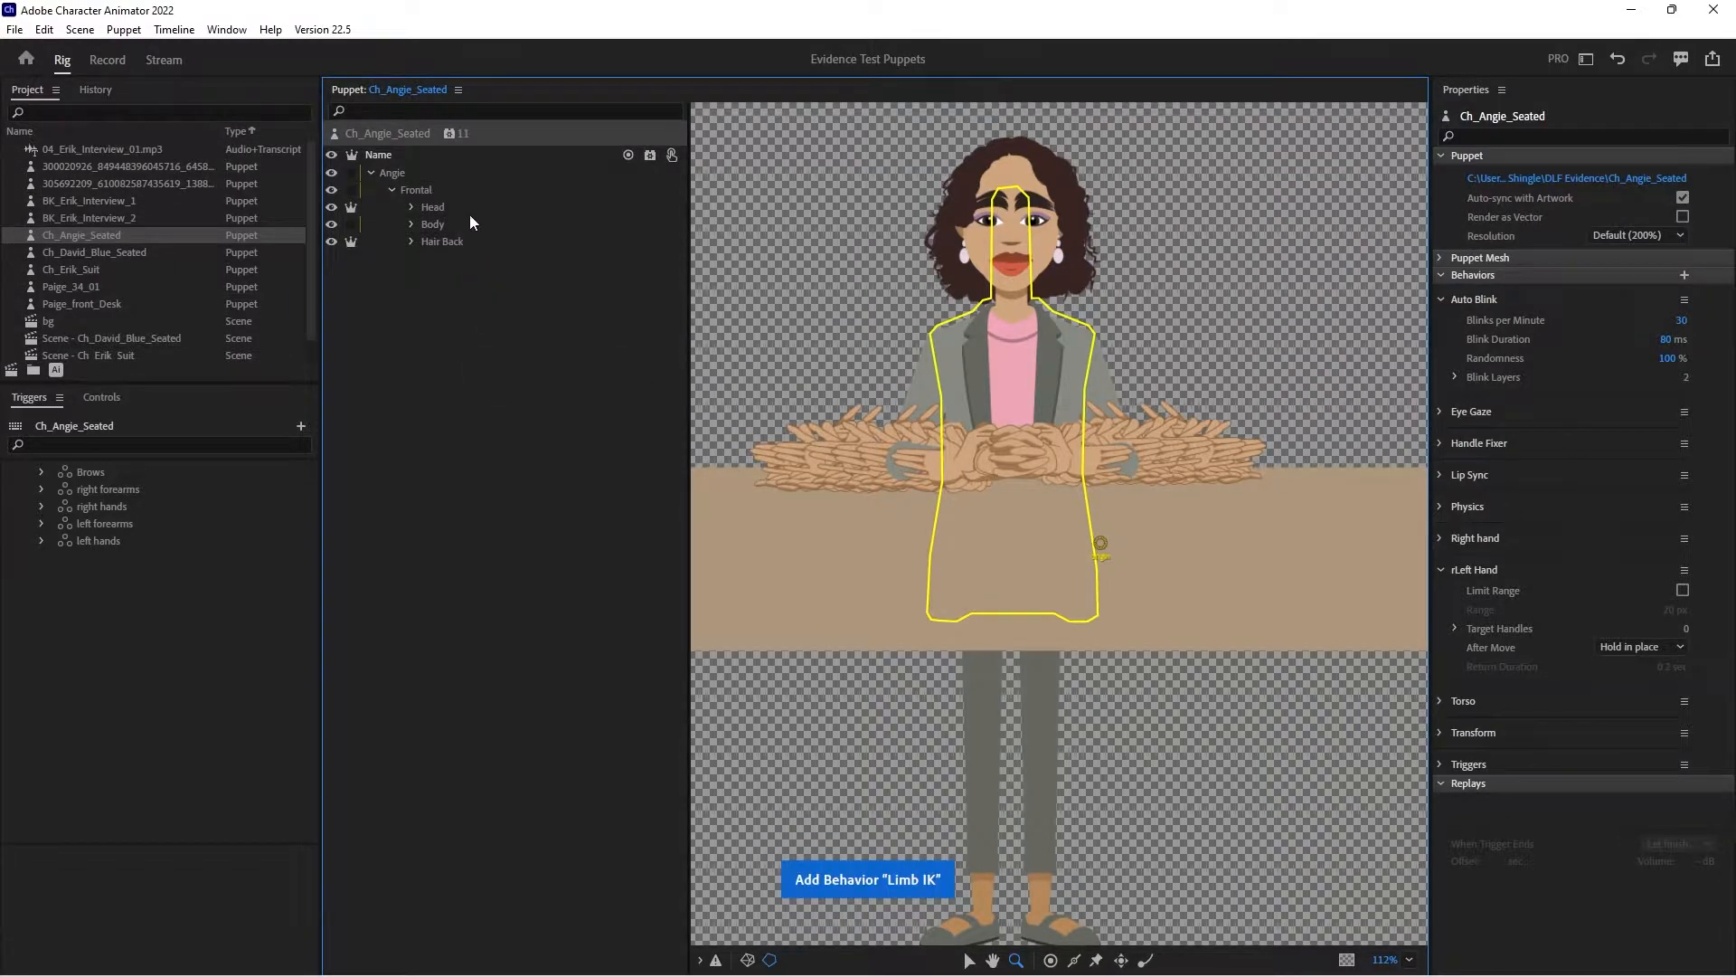
# - Tag the Frontal group as Head and add a Face behavior to the Head layer
pyautogui.click(421, 189)
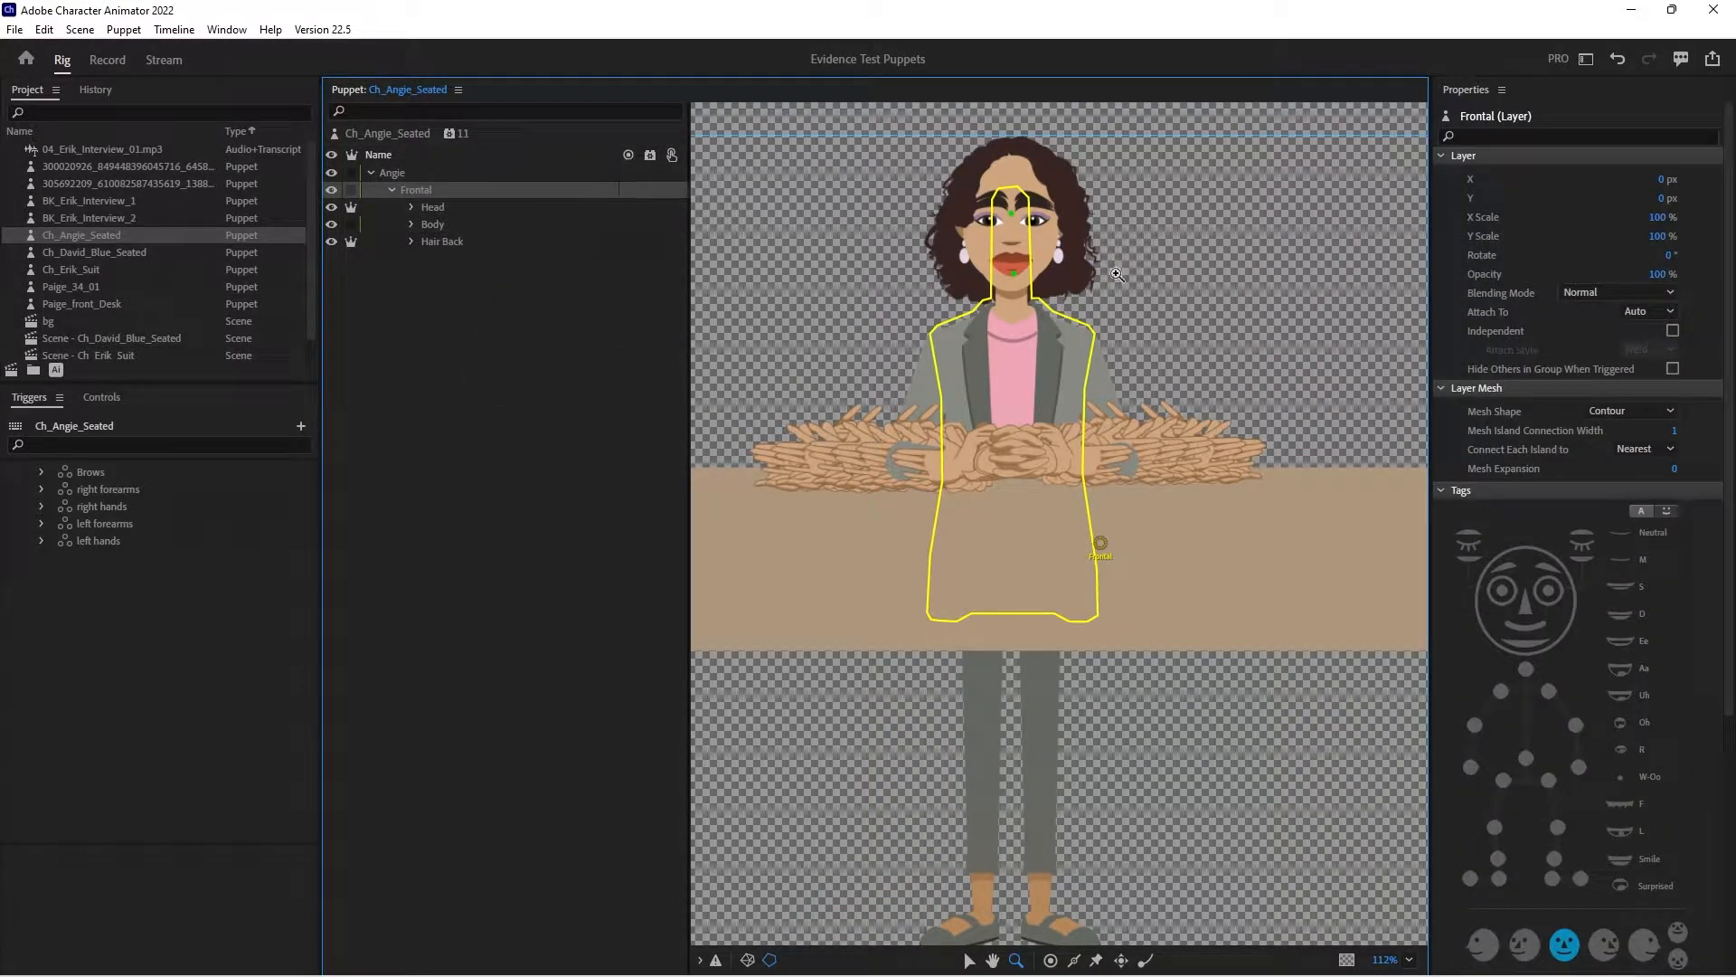
pyautogui.click(1529, 546)
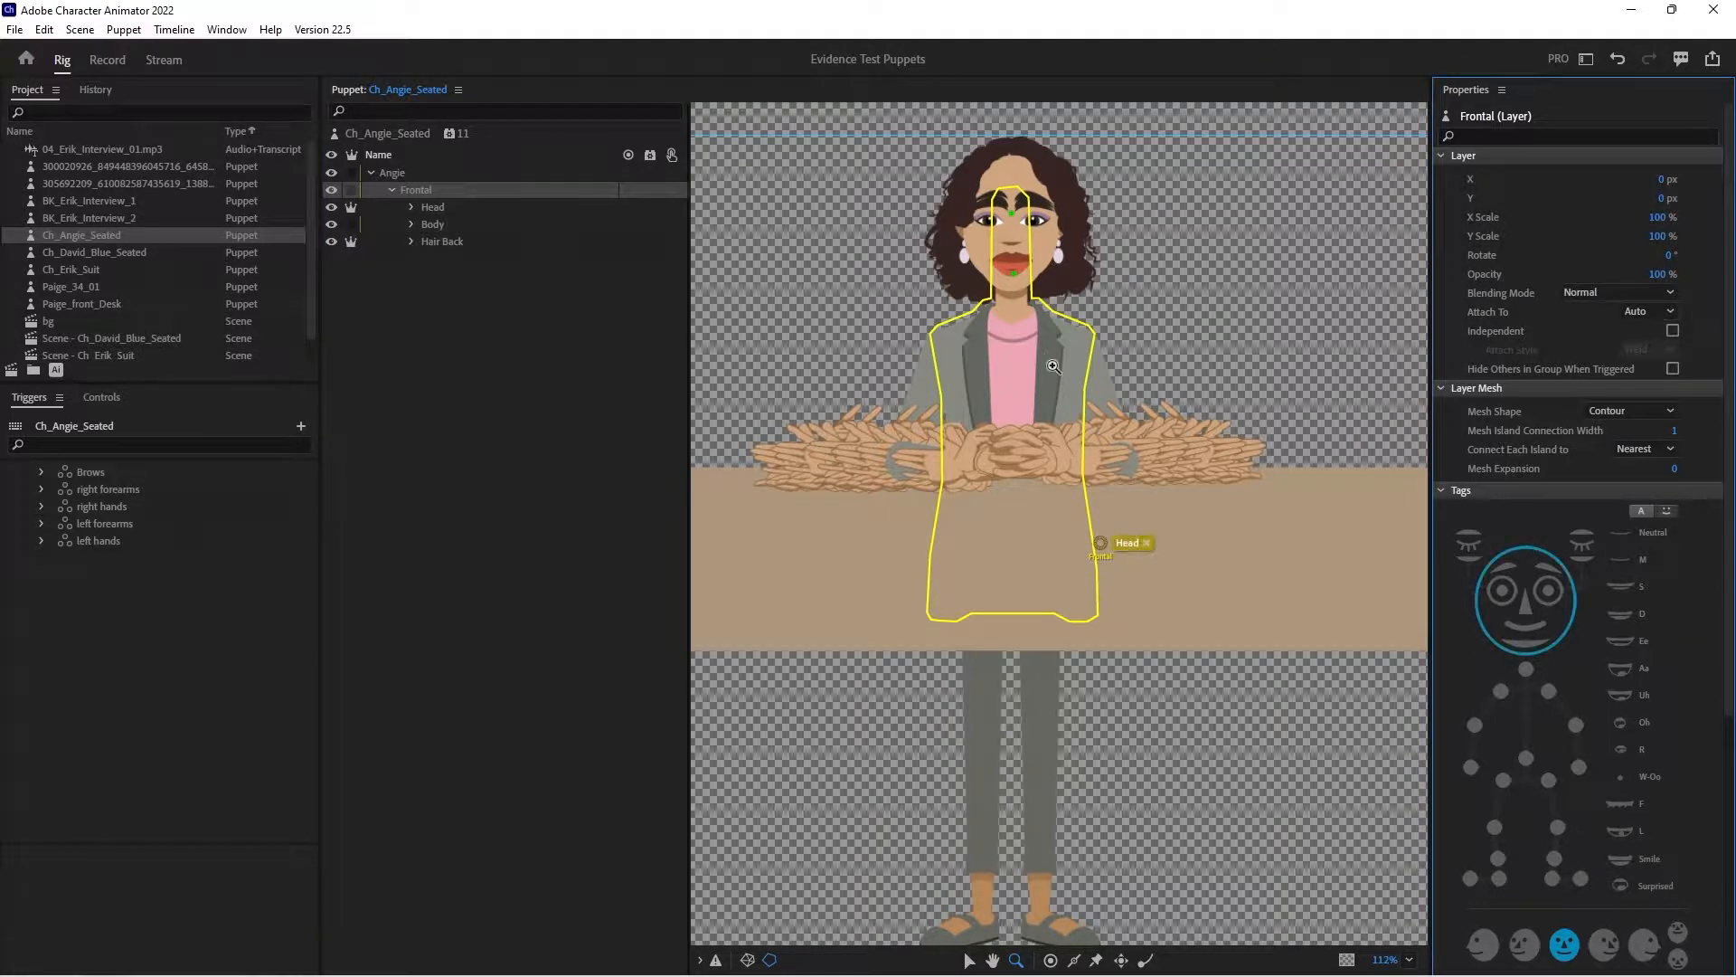
pyautogui.click(441, 209)
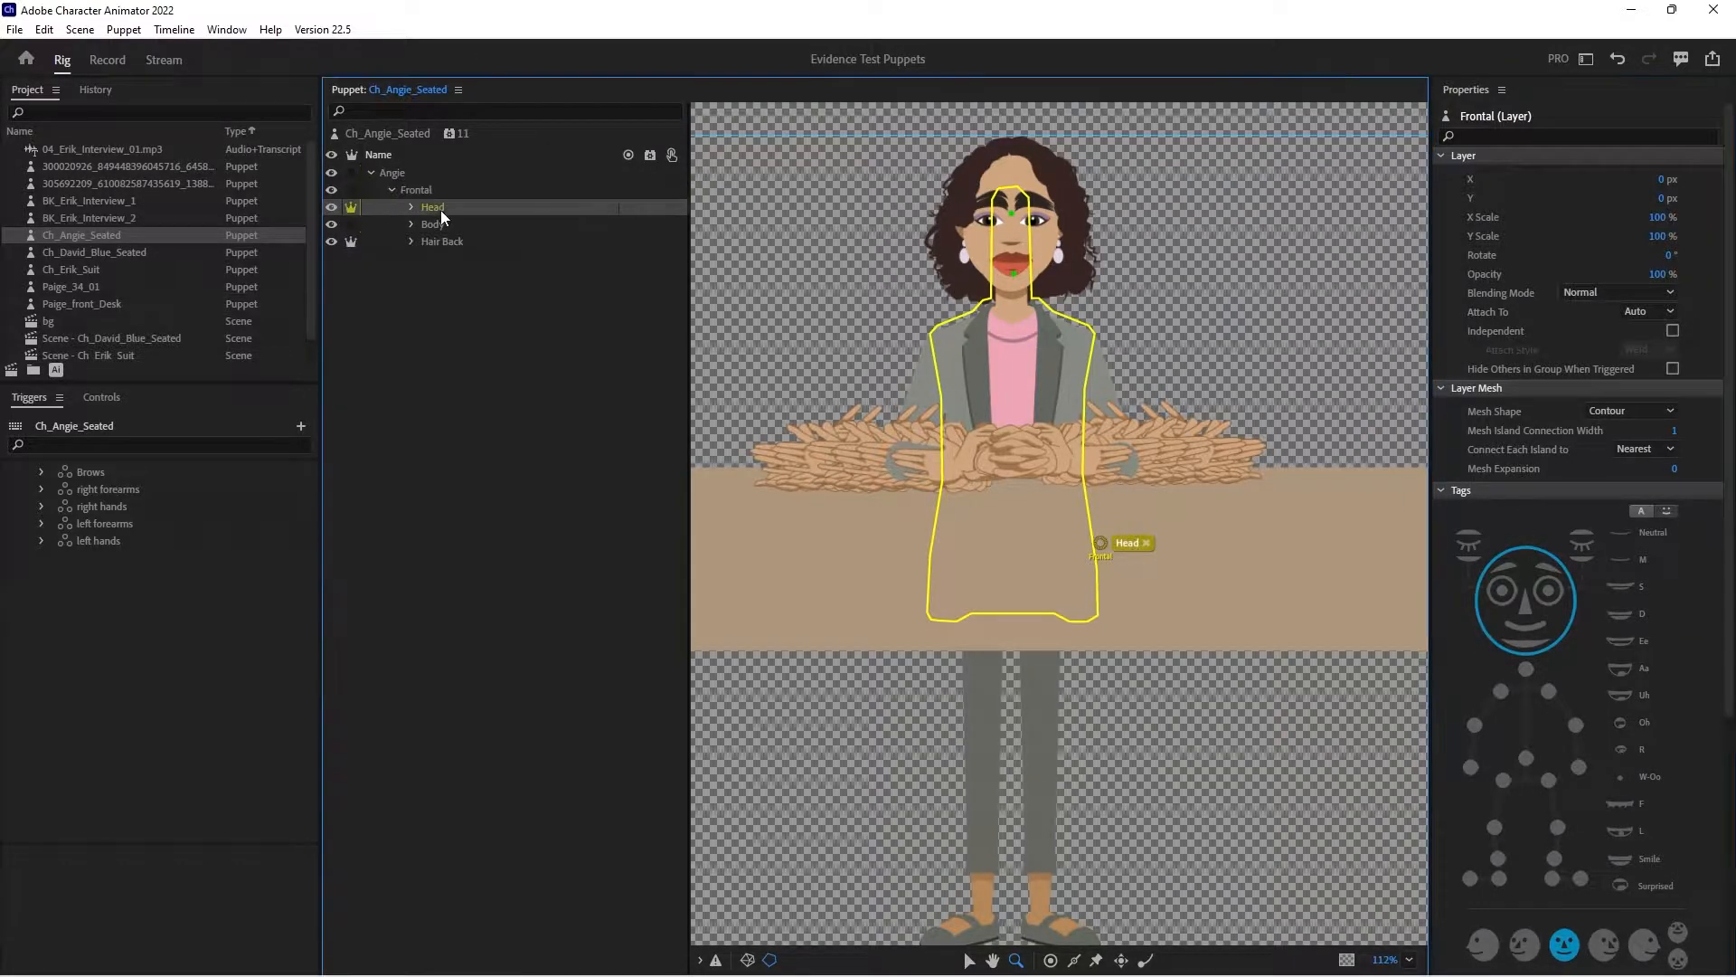
pyautogui.click(651, 209)
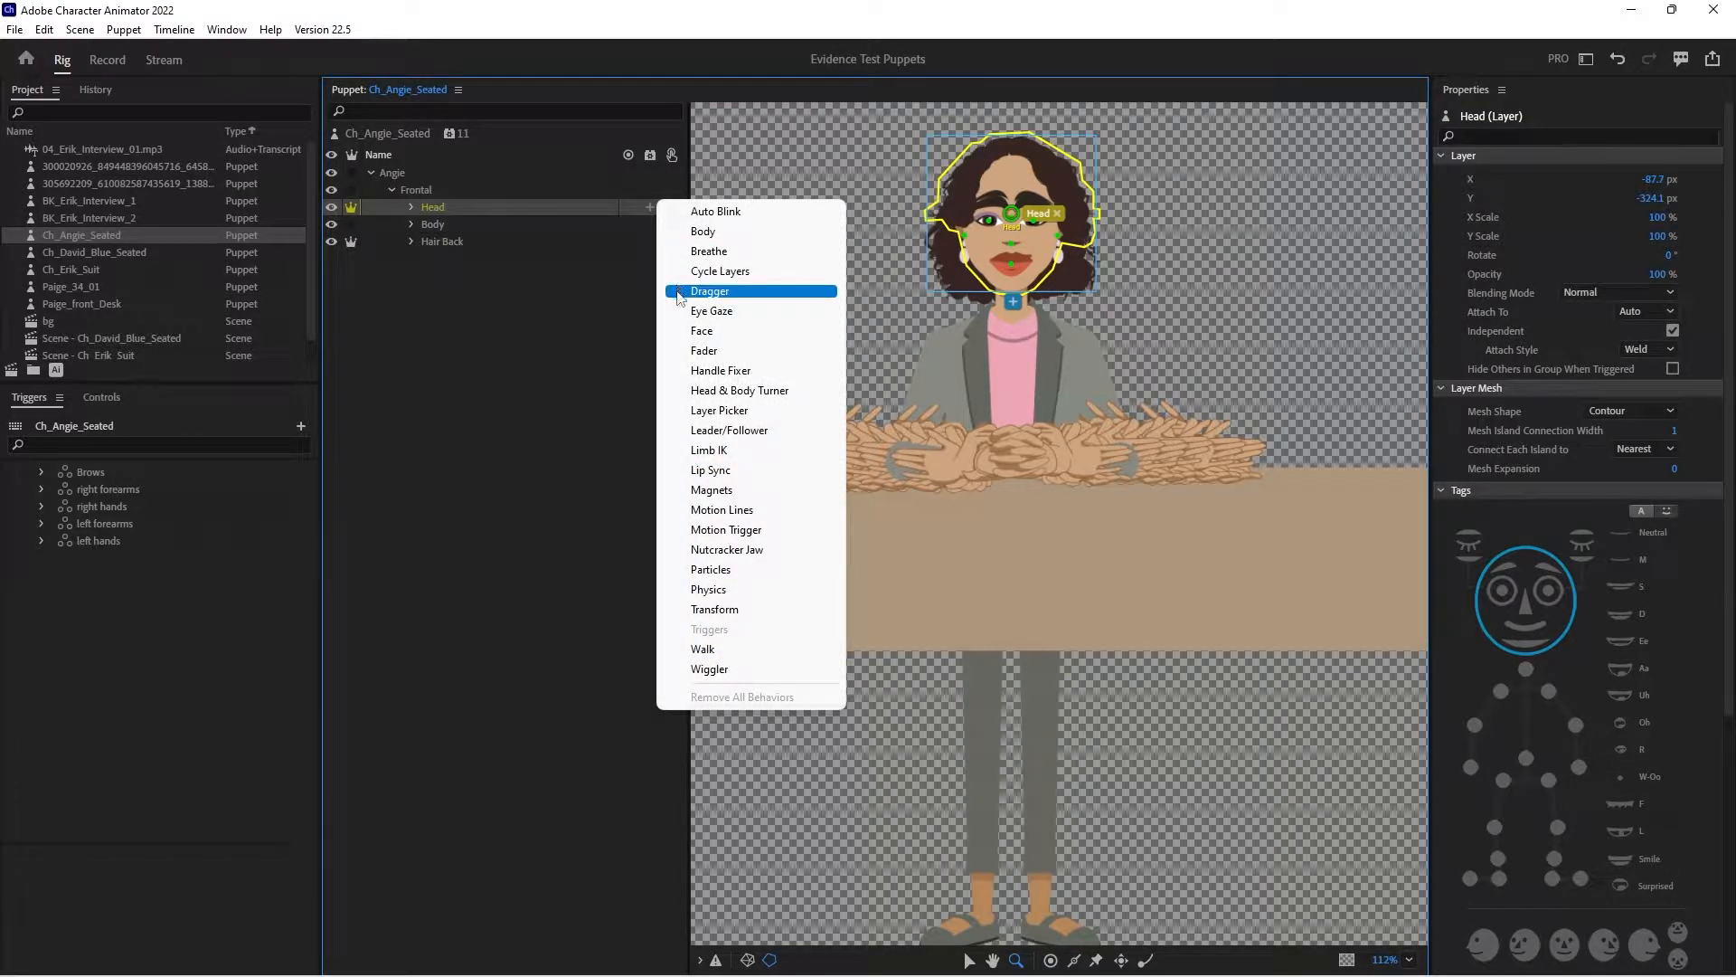
pyautogui.click(688, 330)
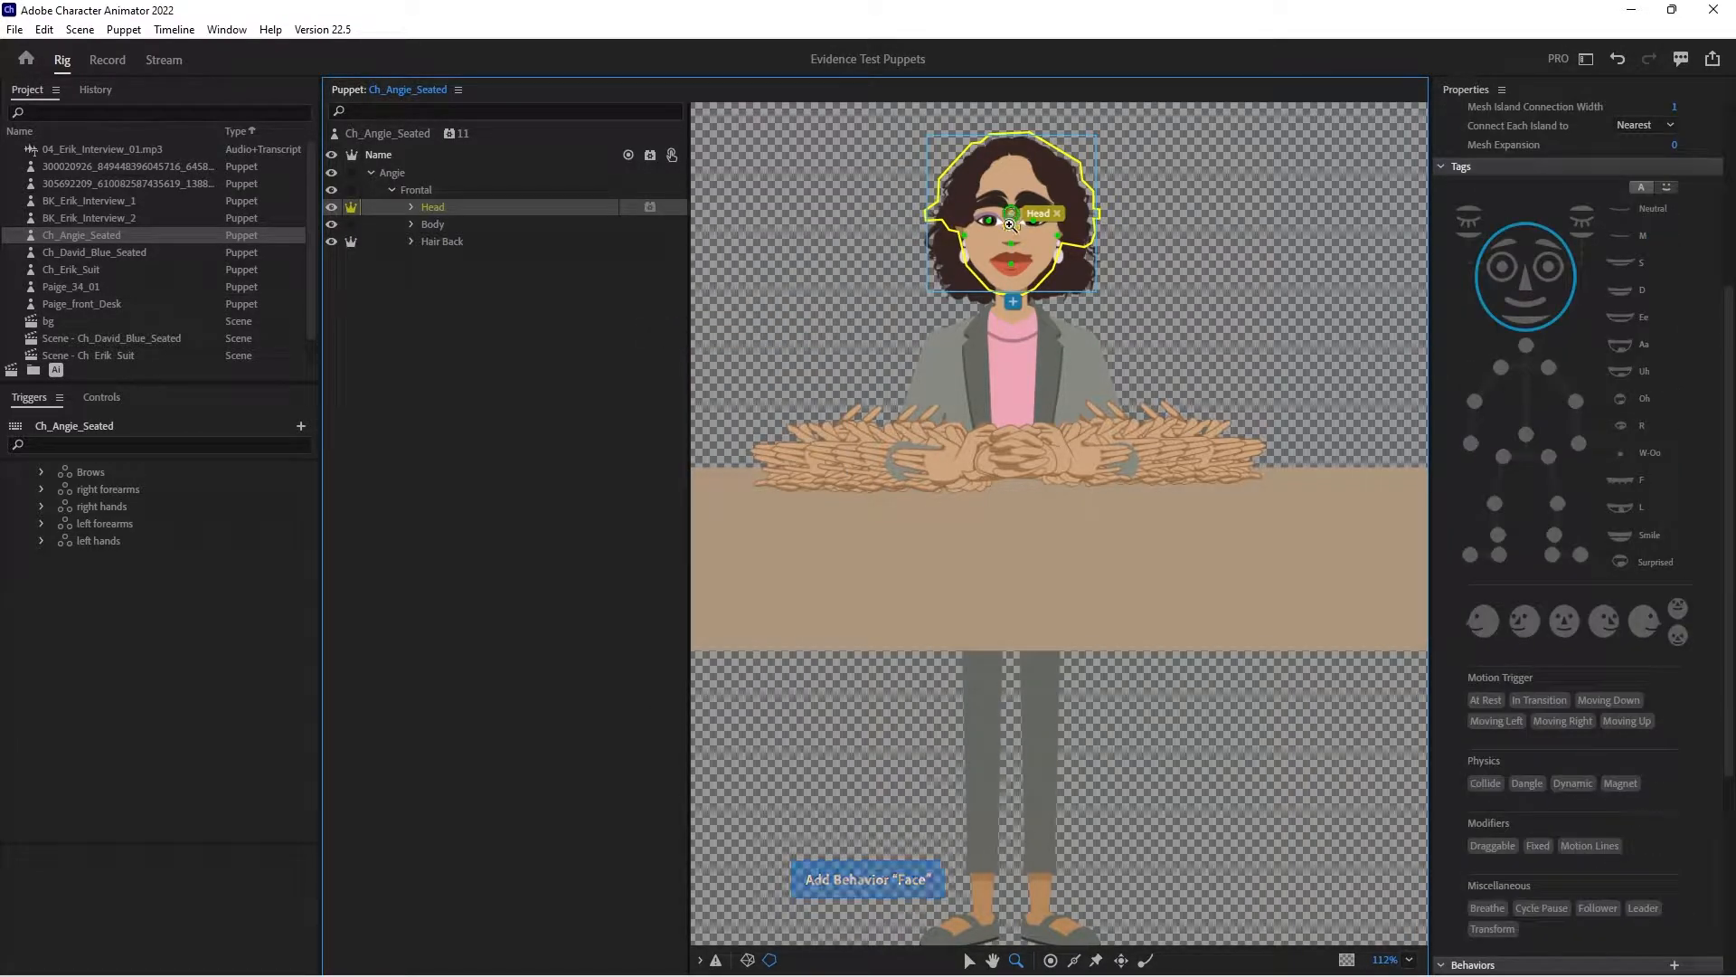
# - Move the Head layer's head handle from between the eyes down to the chin
pyautogui.click(1010, 225)
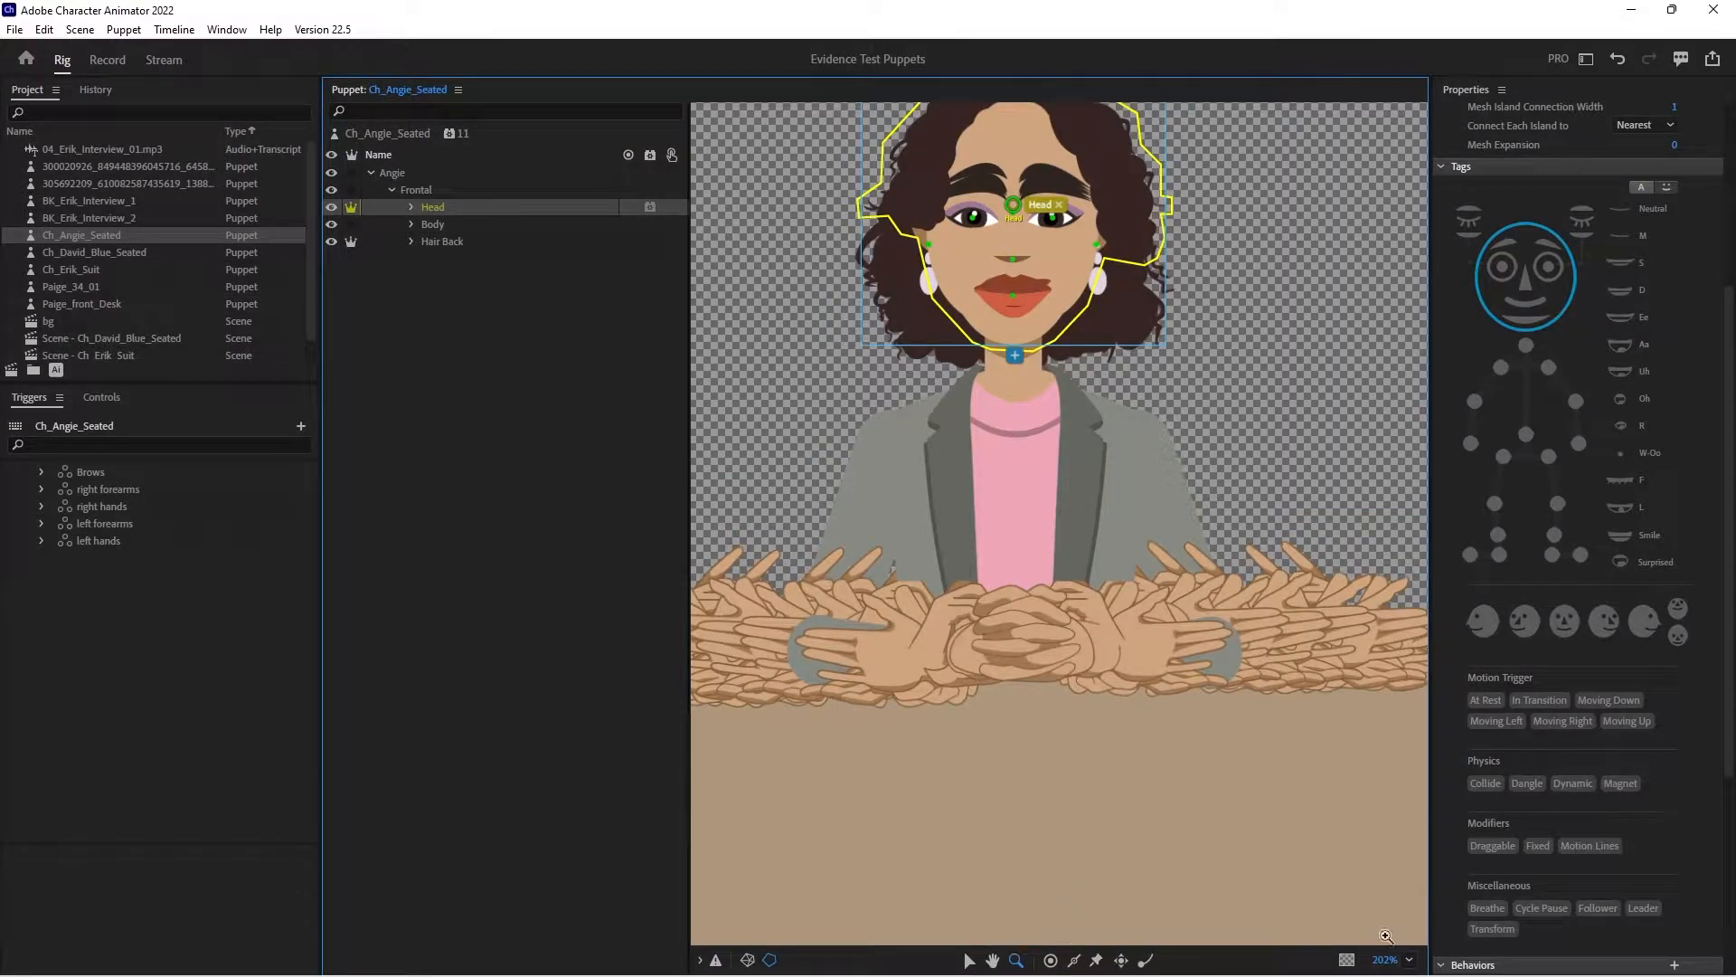
pyautogui.click(1397, 959)
pyautogui.click(1429, 679)
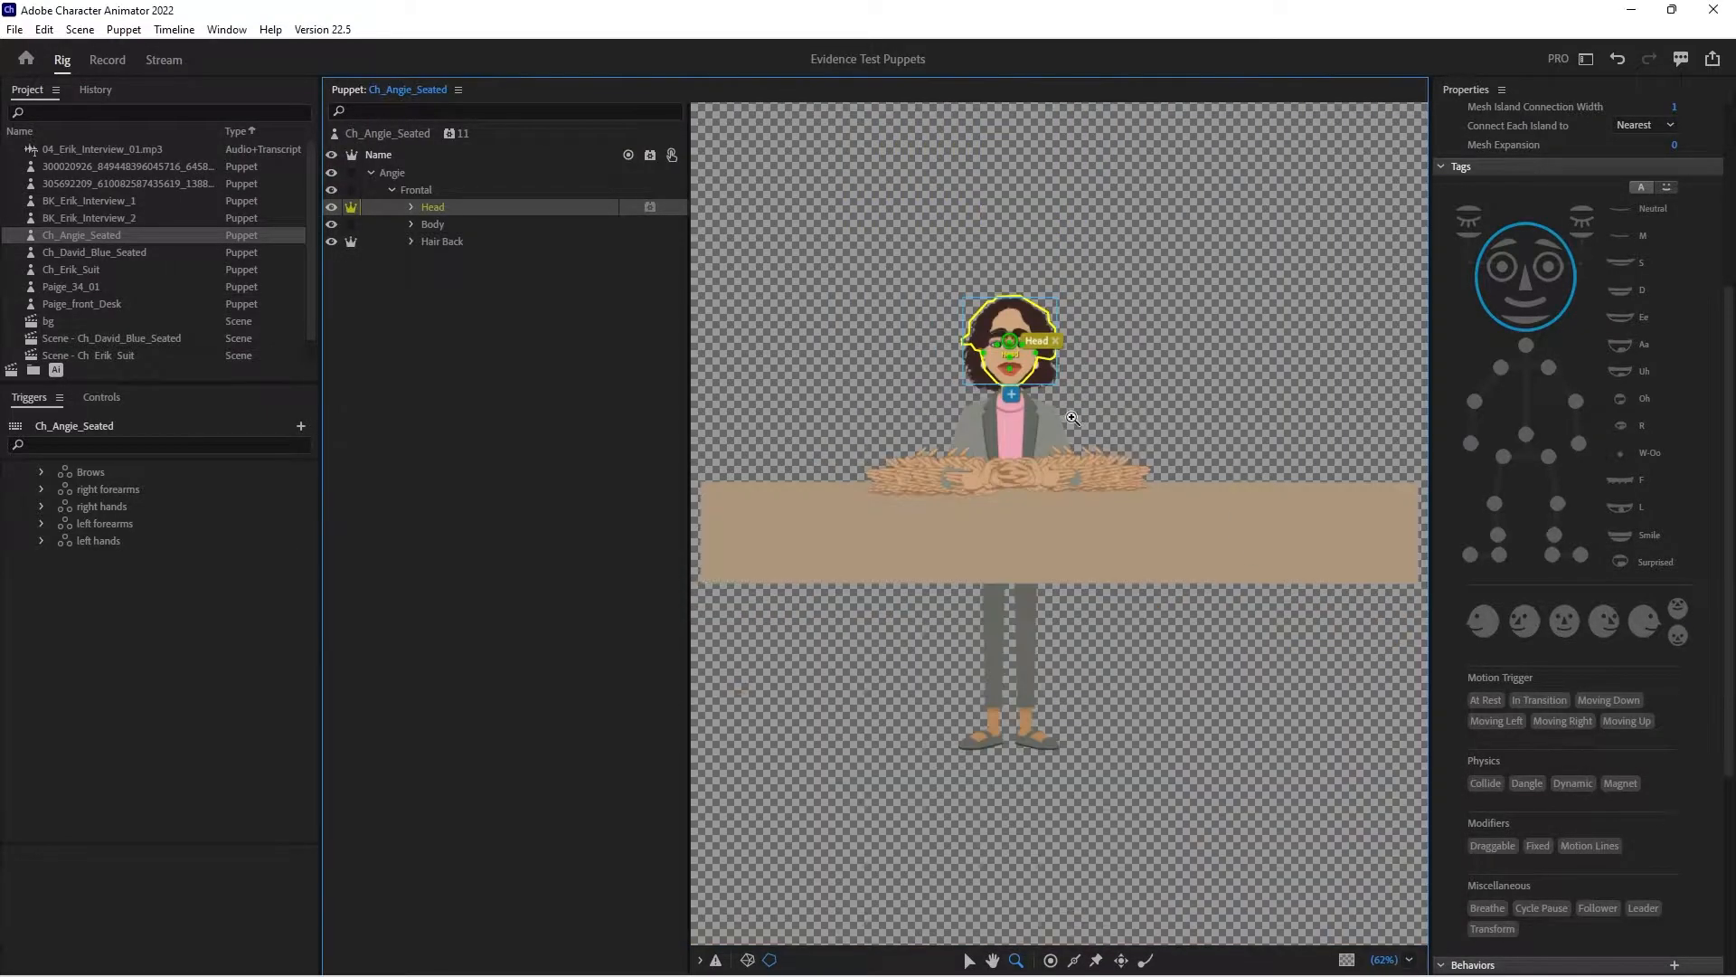
pyautogui.click(1275, 615)
pyautogui.click(969, 961)
pyautogui.moveTo(1002, 277); pyautogui.dragTo(1003, 347)
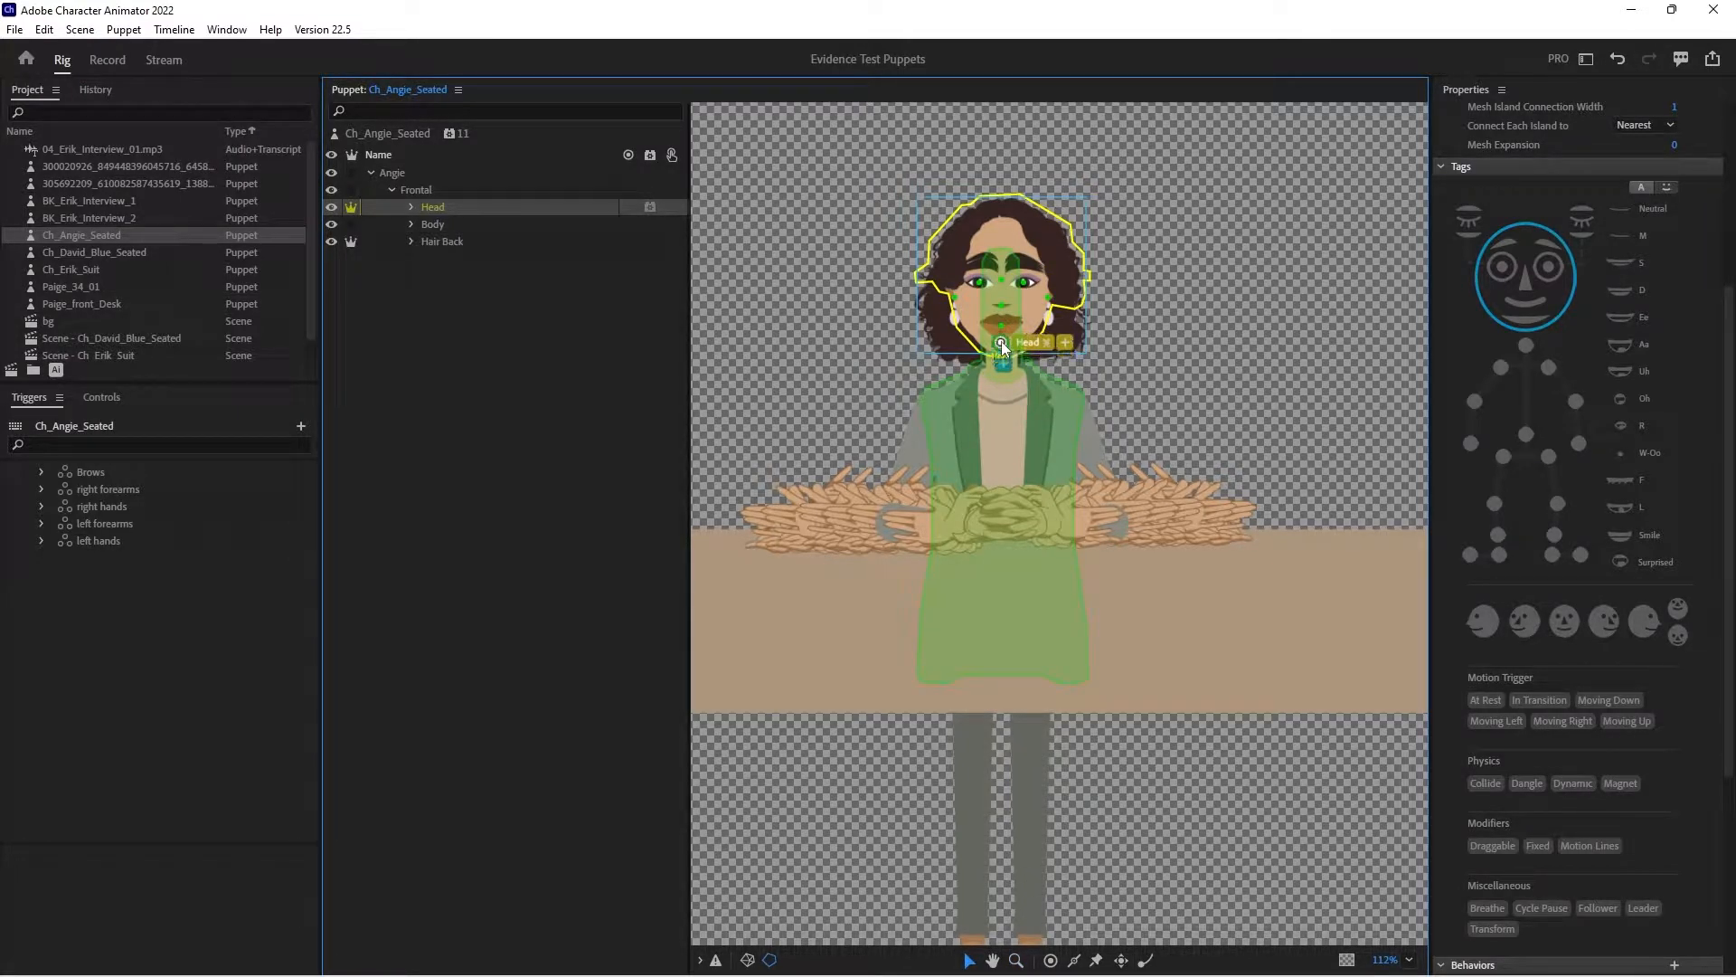
pyautogui.click(997, 339)
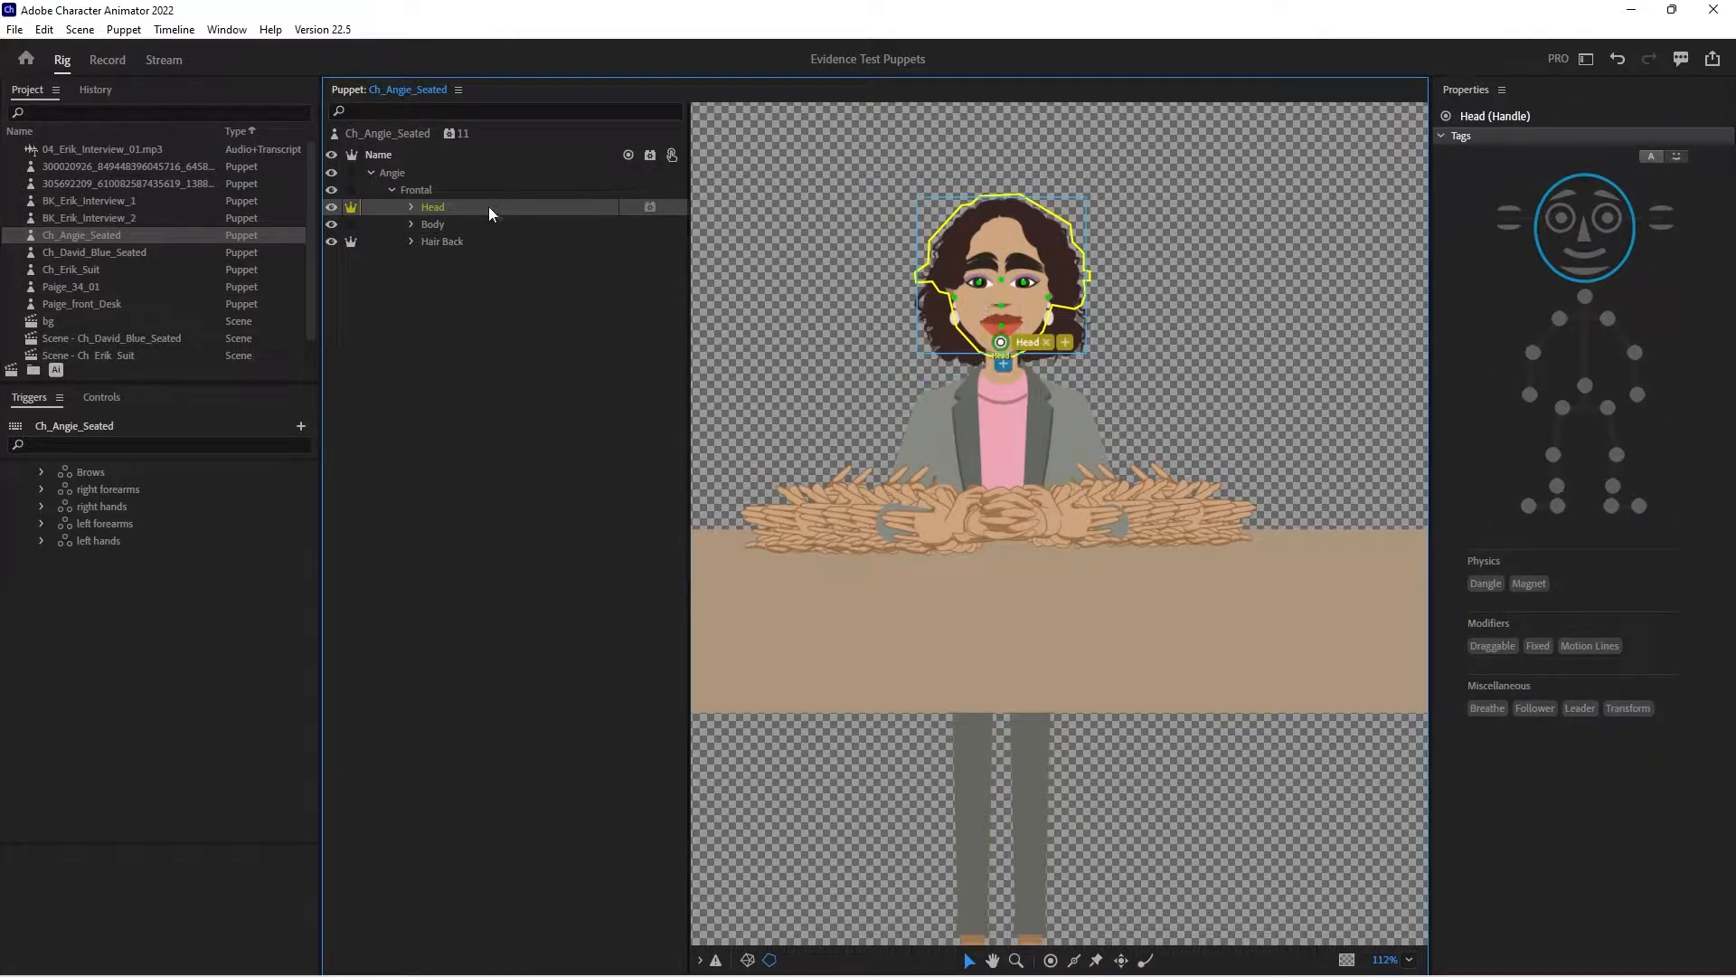
# - Check the Neck layer inside the Body group, and tag the Hair Back layer as Head
pyautogui.click(413, 226)
pyautogui.click(457, 240)
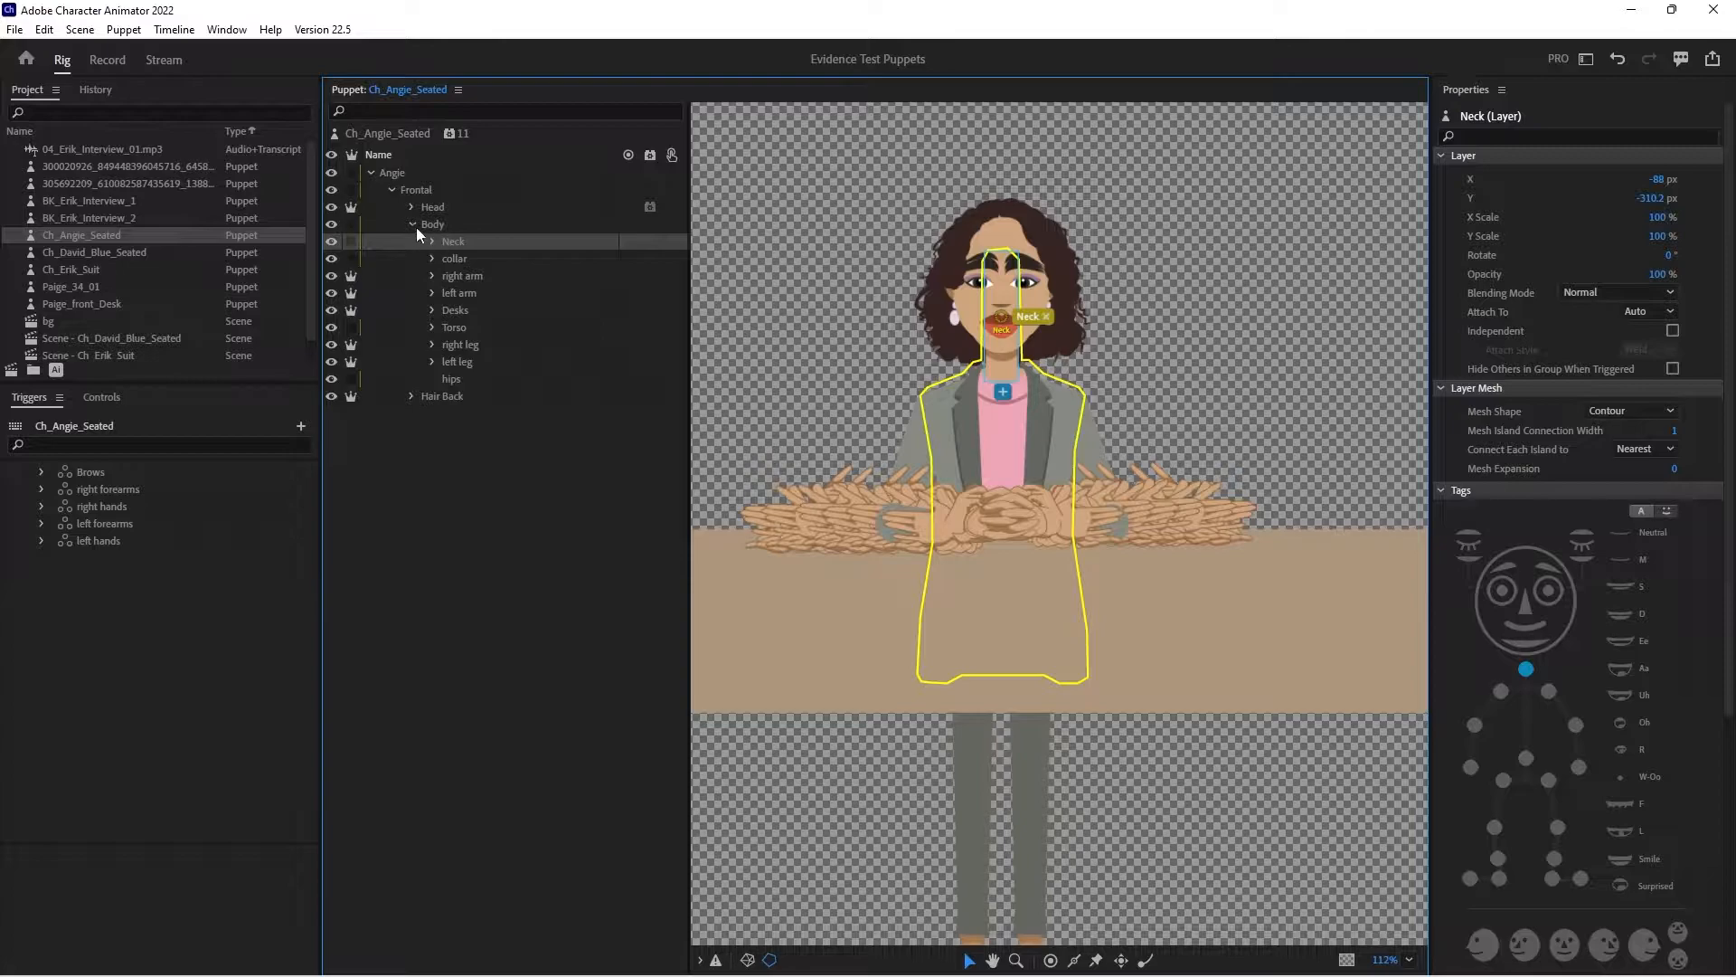
pyautogui.click(414, 226)
pyautogui.click(449, 242)
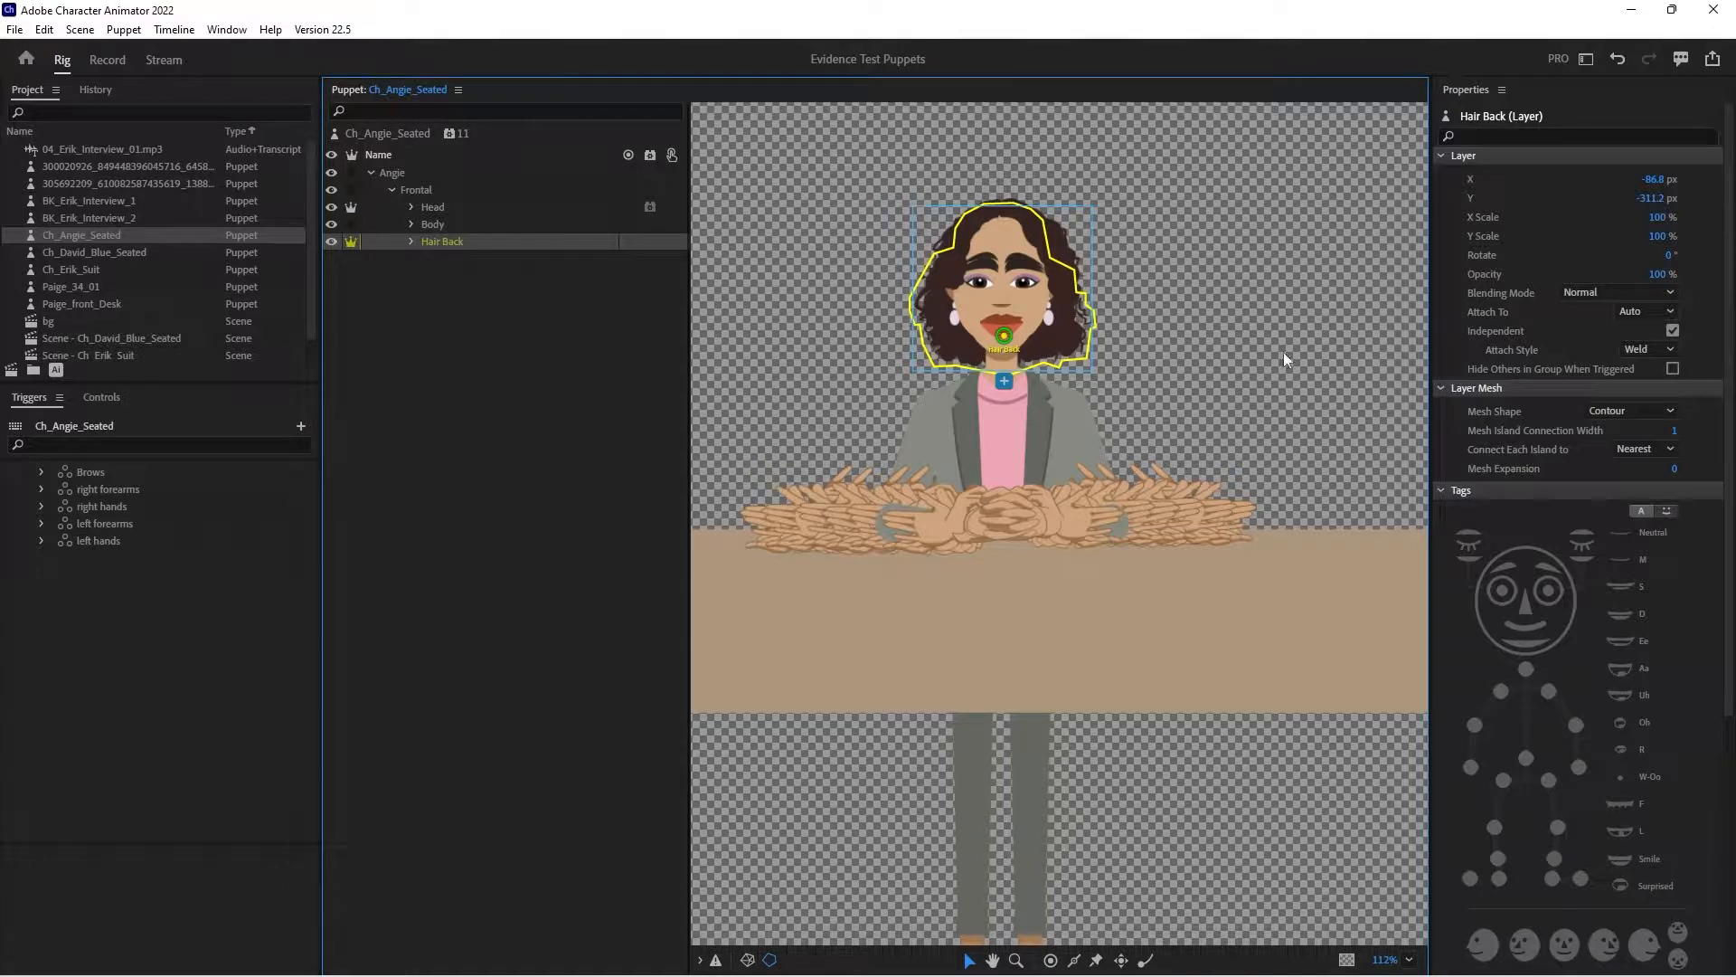
pyautogui.click(1530, 548)
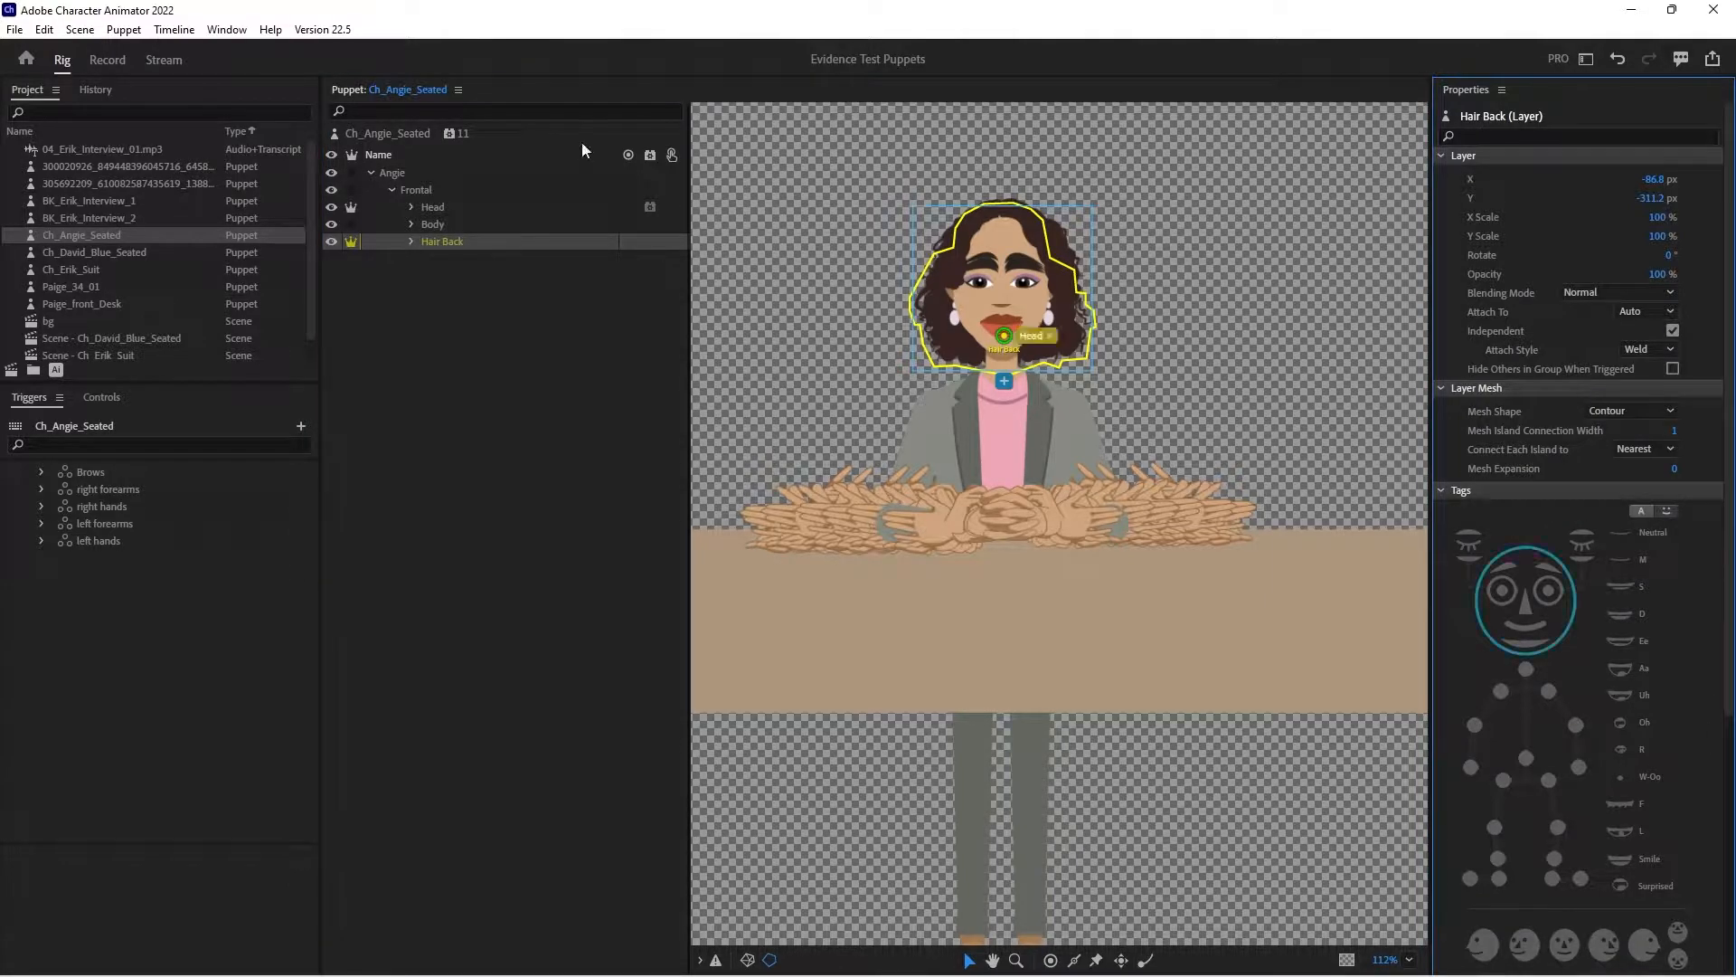
# - Add a Face behavior to the Hair Back layer and move its handle from the chin up to the forehead
pyautogui.click(649, 245)
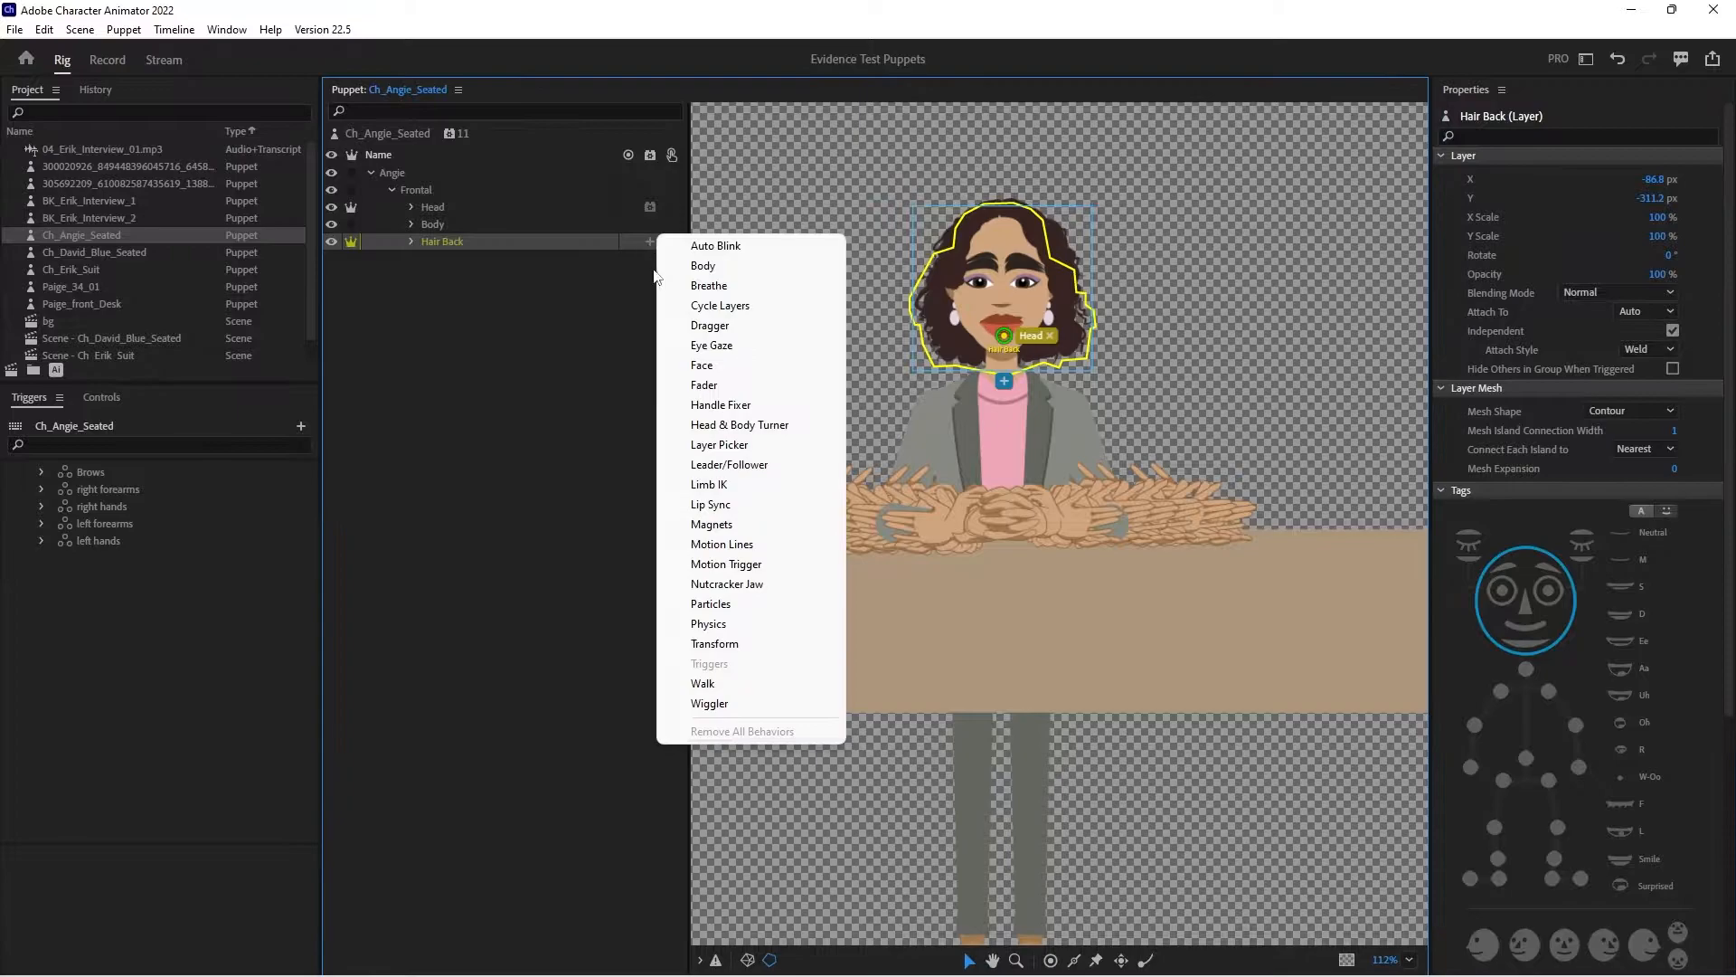
pyautogui.click(687, 366)
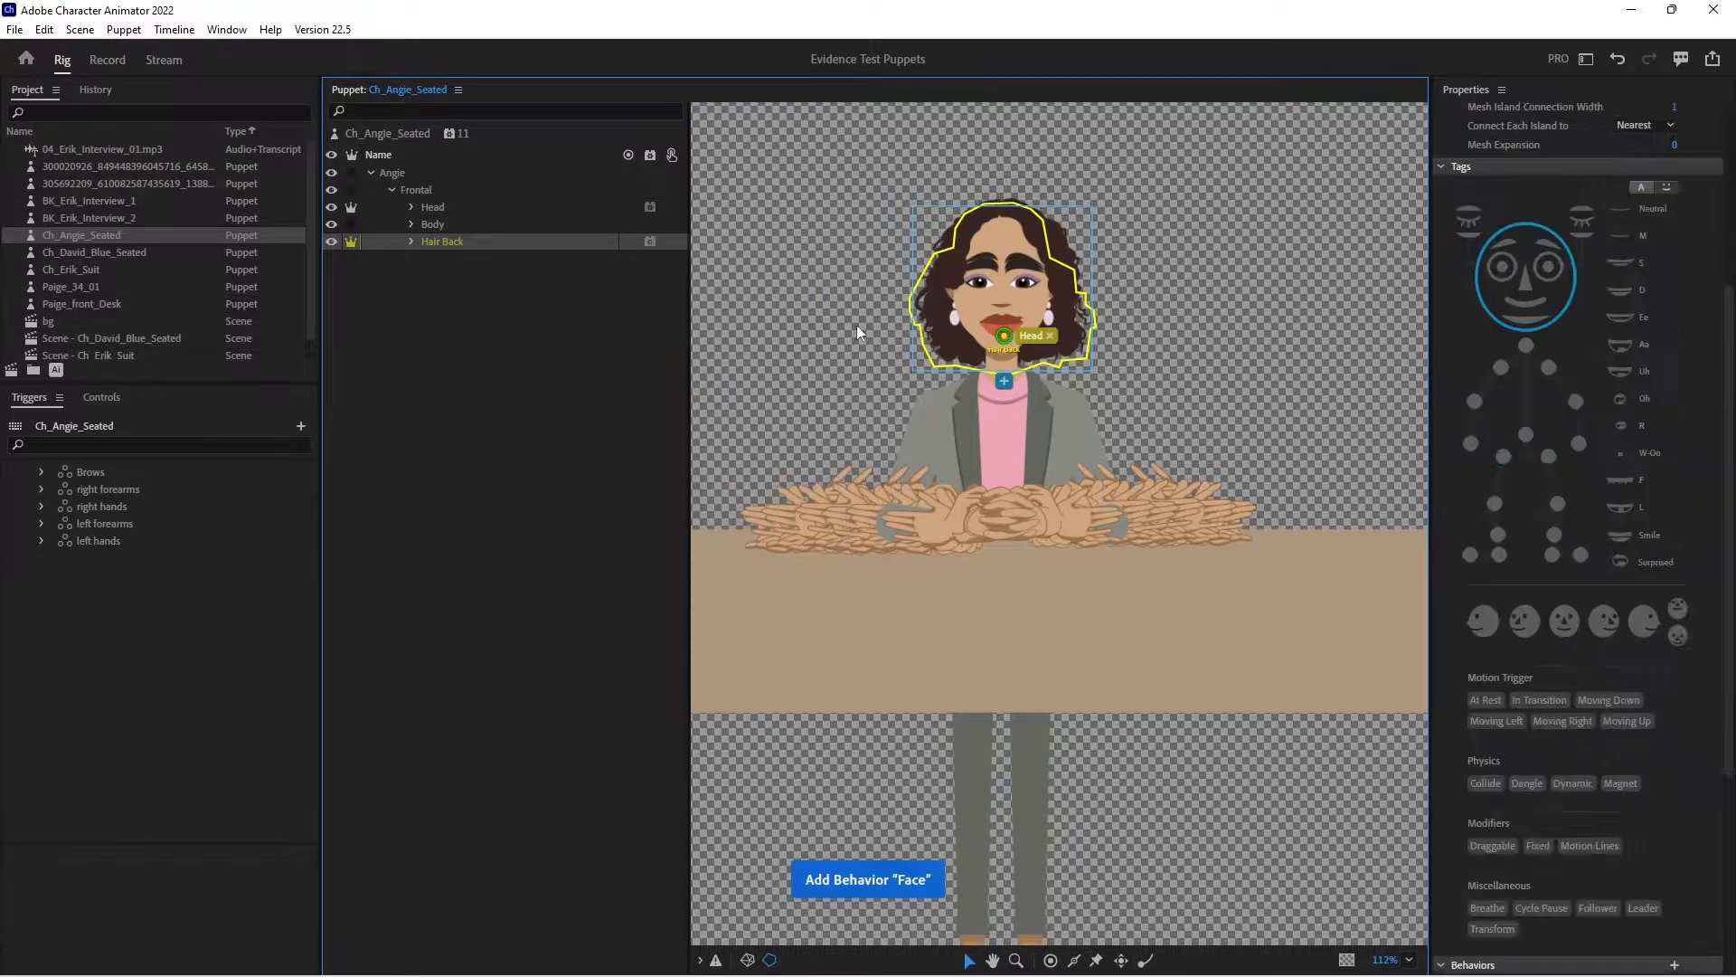
pyautogui.moveTo(995, 338); pyautogui.dragTo(997, 259)
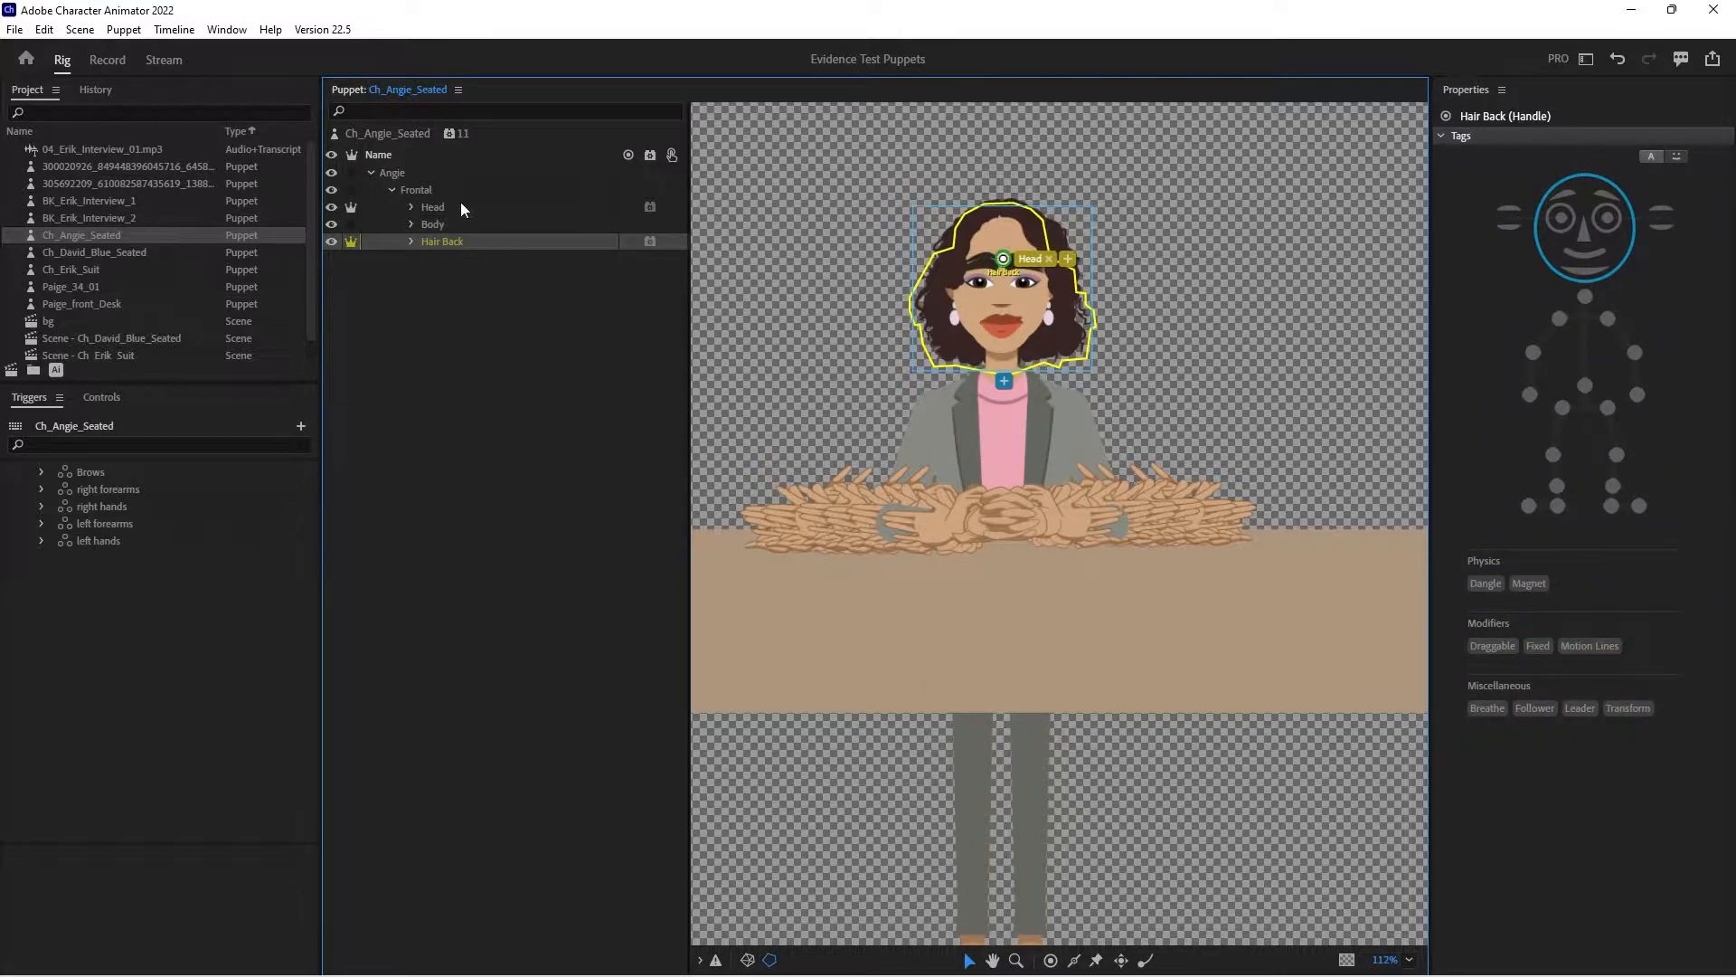
# - In the Head layer's Face behavior, set Head Position Strength and Head Scale Strength to 0% and one further value to 200
pyautogui.click(461, 207)
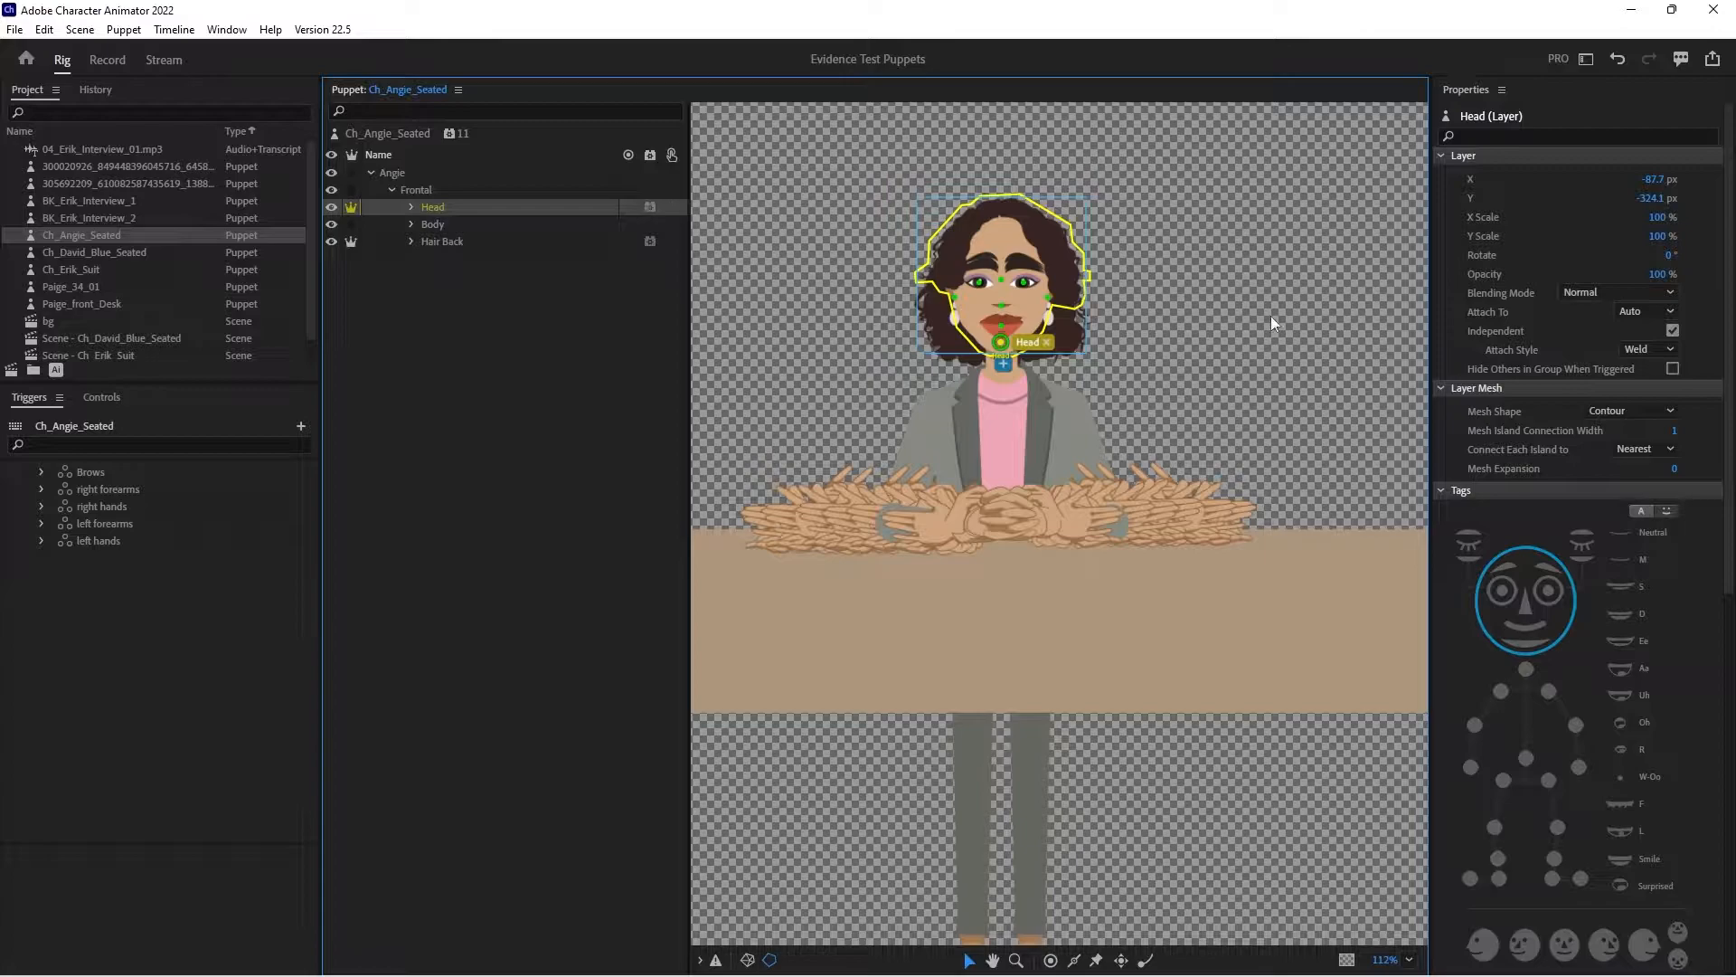
pyautogui.scroll(-10, 1581, 649)
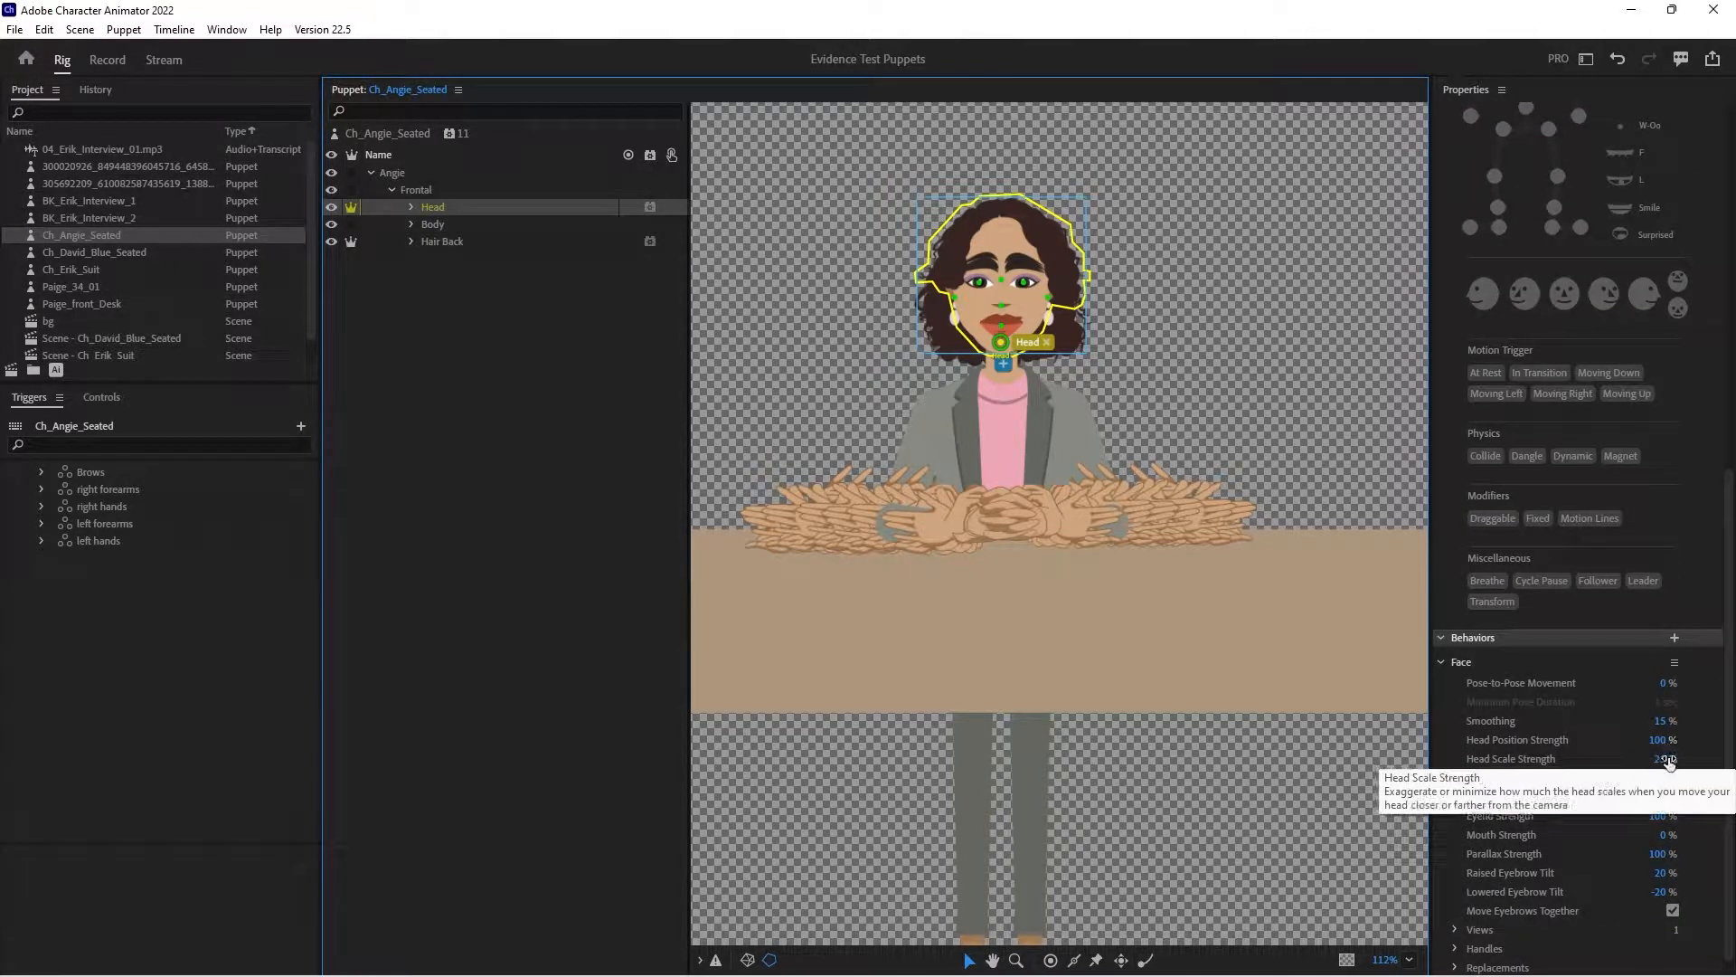
pyautogui.click(1662, 740)
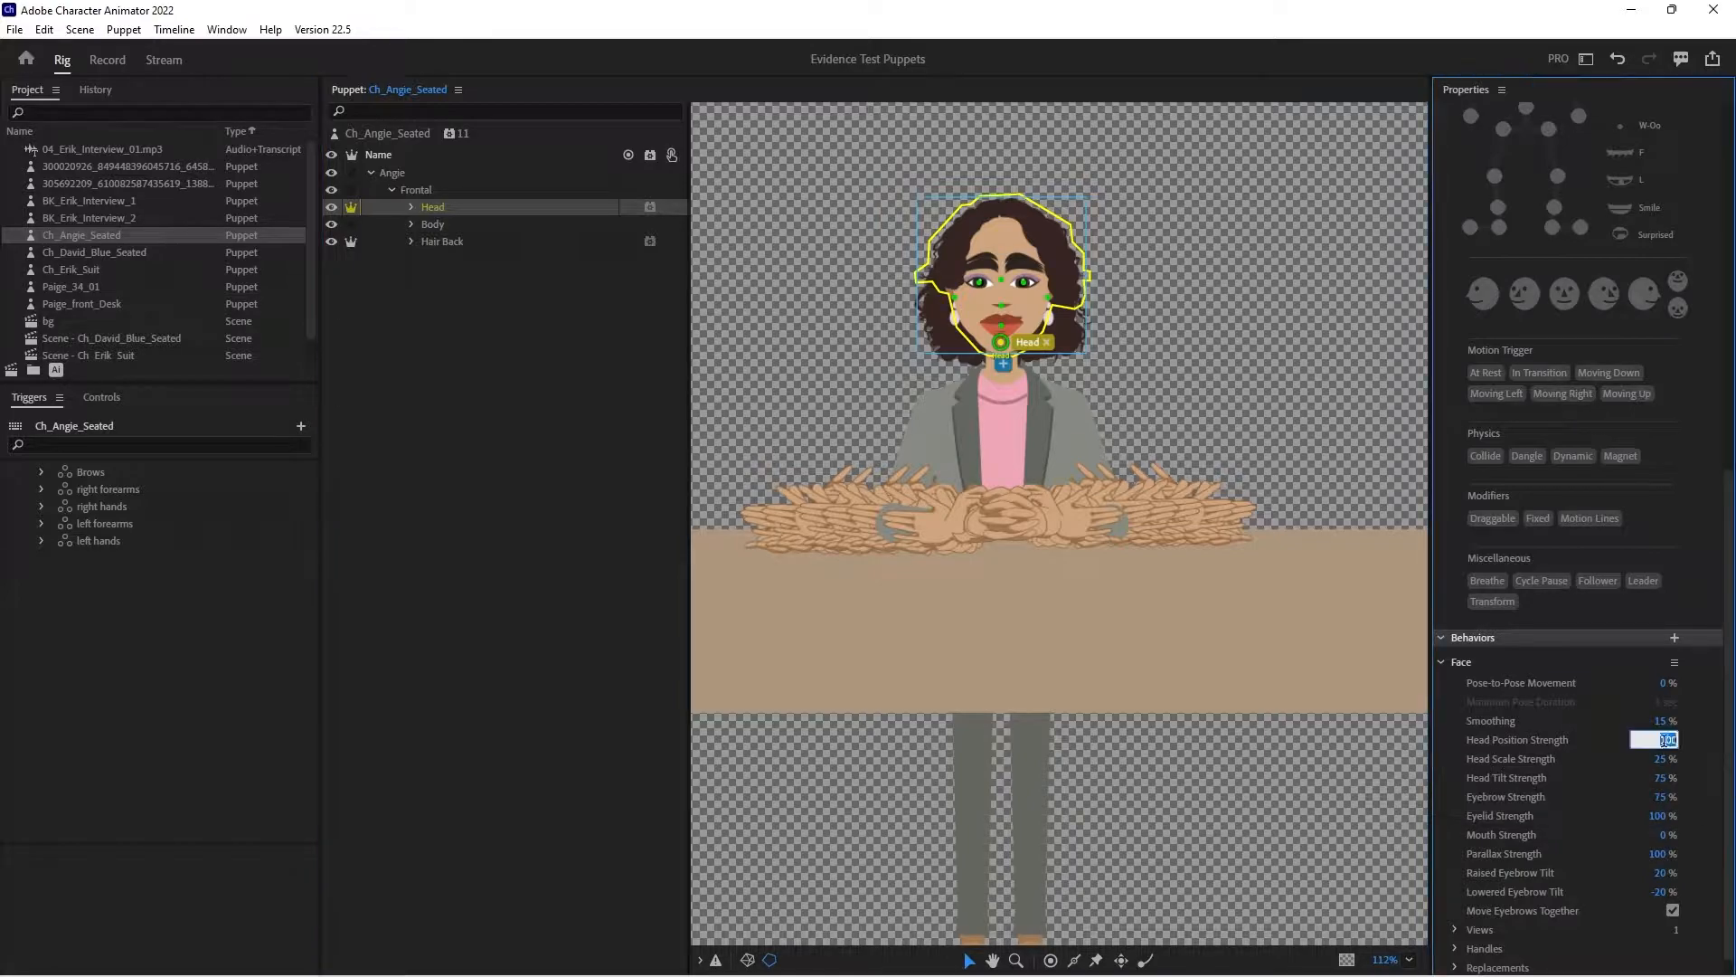
pyautogui.write('0')
pyautogui.press('Return')
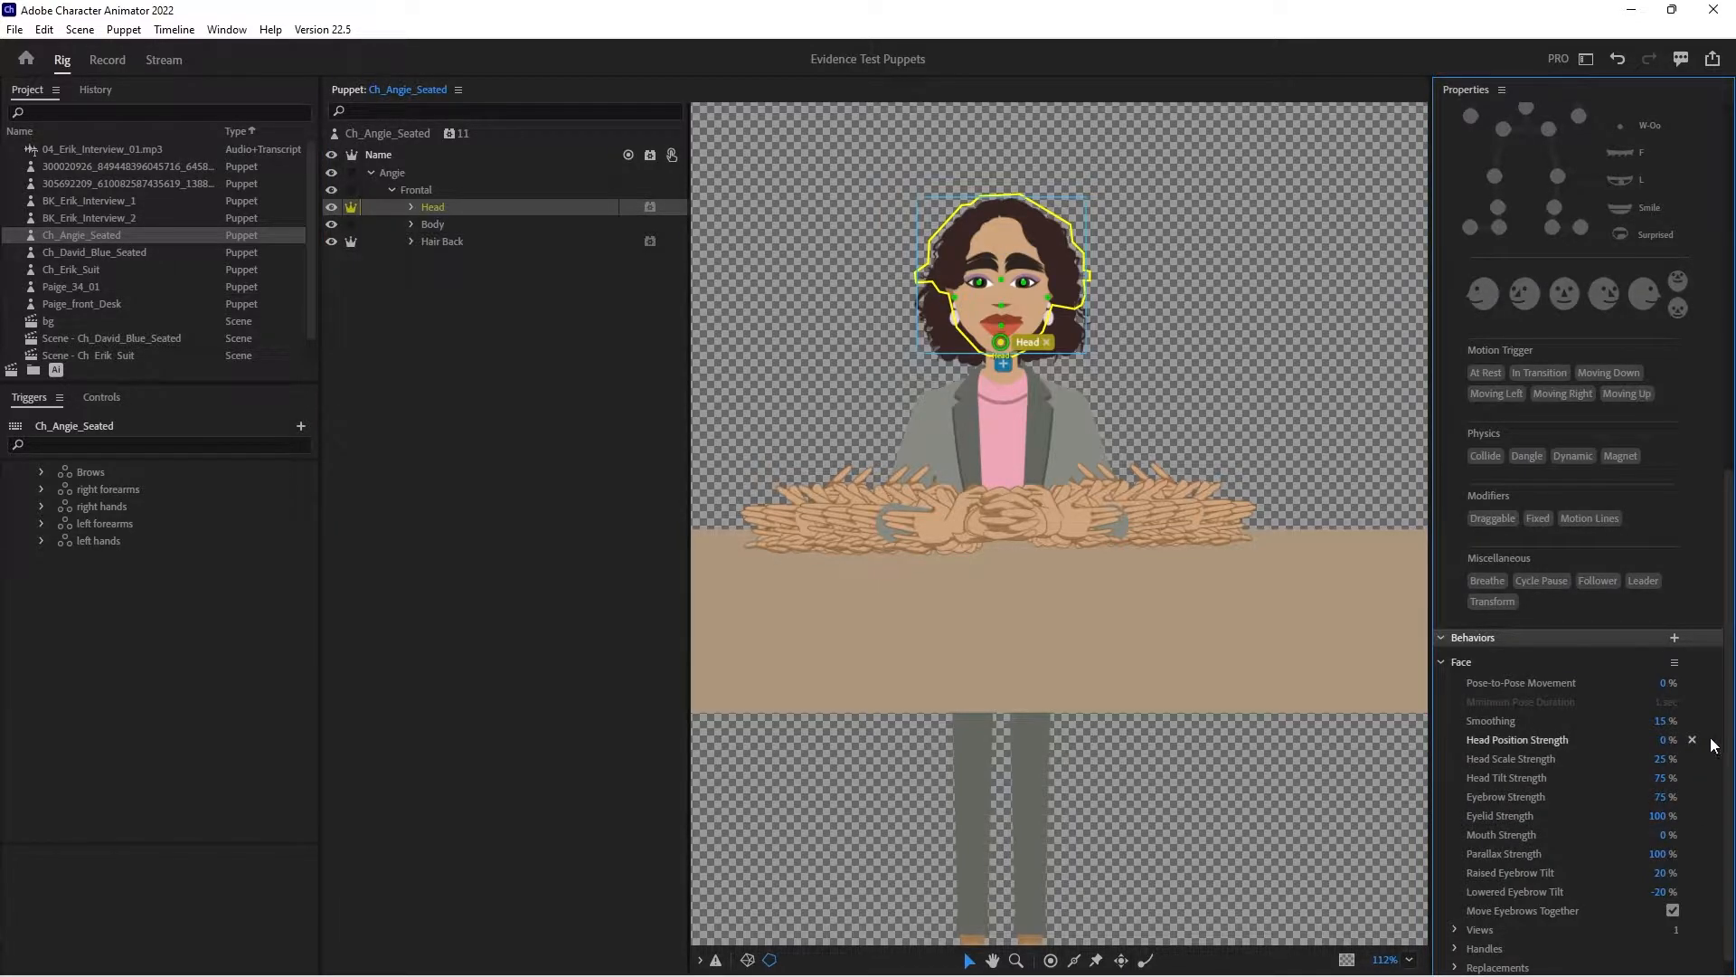
pyautogui.click(1661, 759)
pyautogui.write('0')
pyautogui.press('Return')
pyautogui.write('200')
pyautogui.press('Return')
# - Add a Face behavior to the Left Ear and Right Ear layers inside the Head group, and tag both as Head
pyautogui.click(412, 207)
pyautogui.click(433, 259)
pyautogui.click(451, 241)
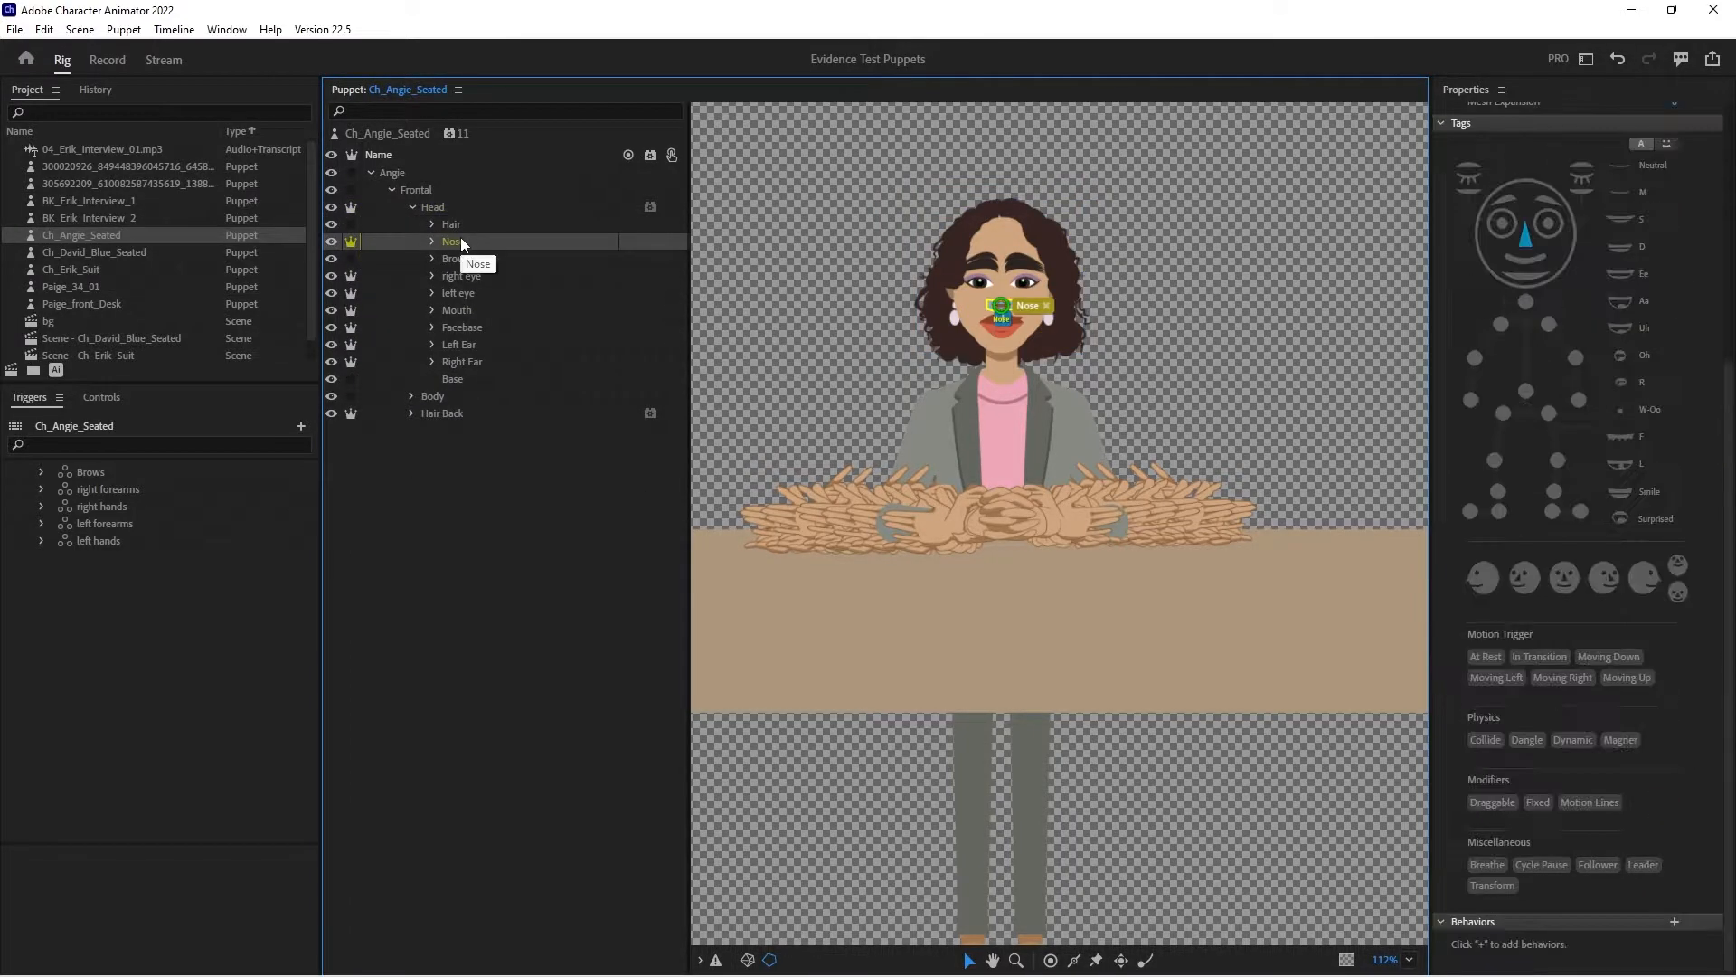
pyautogui.click(470, 345)
pyautogui.keyDown('shift'); pyautogui.click(473, 361); pyautogui.keyUp('shift')
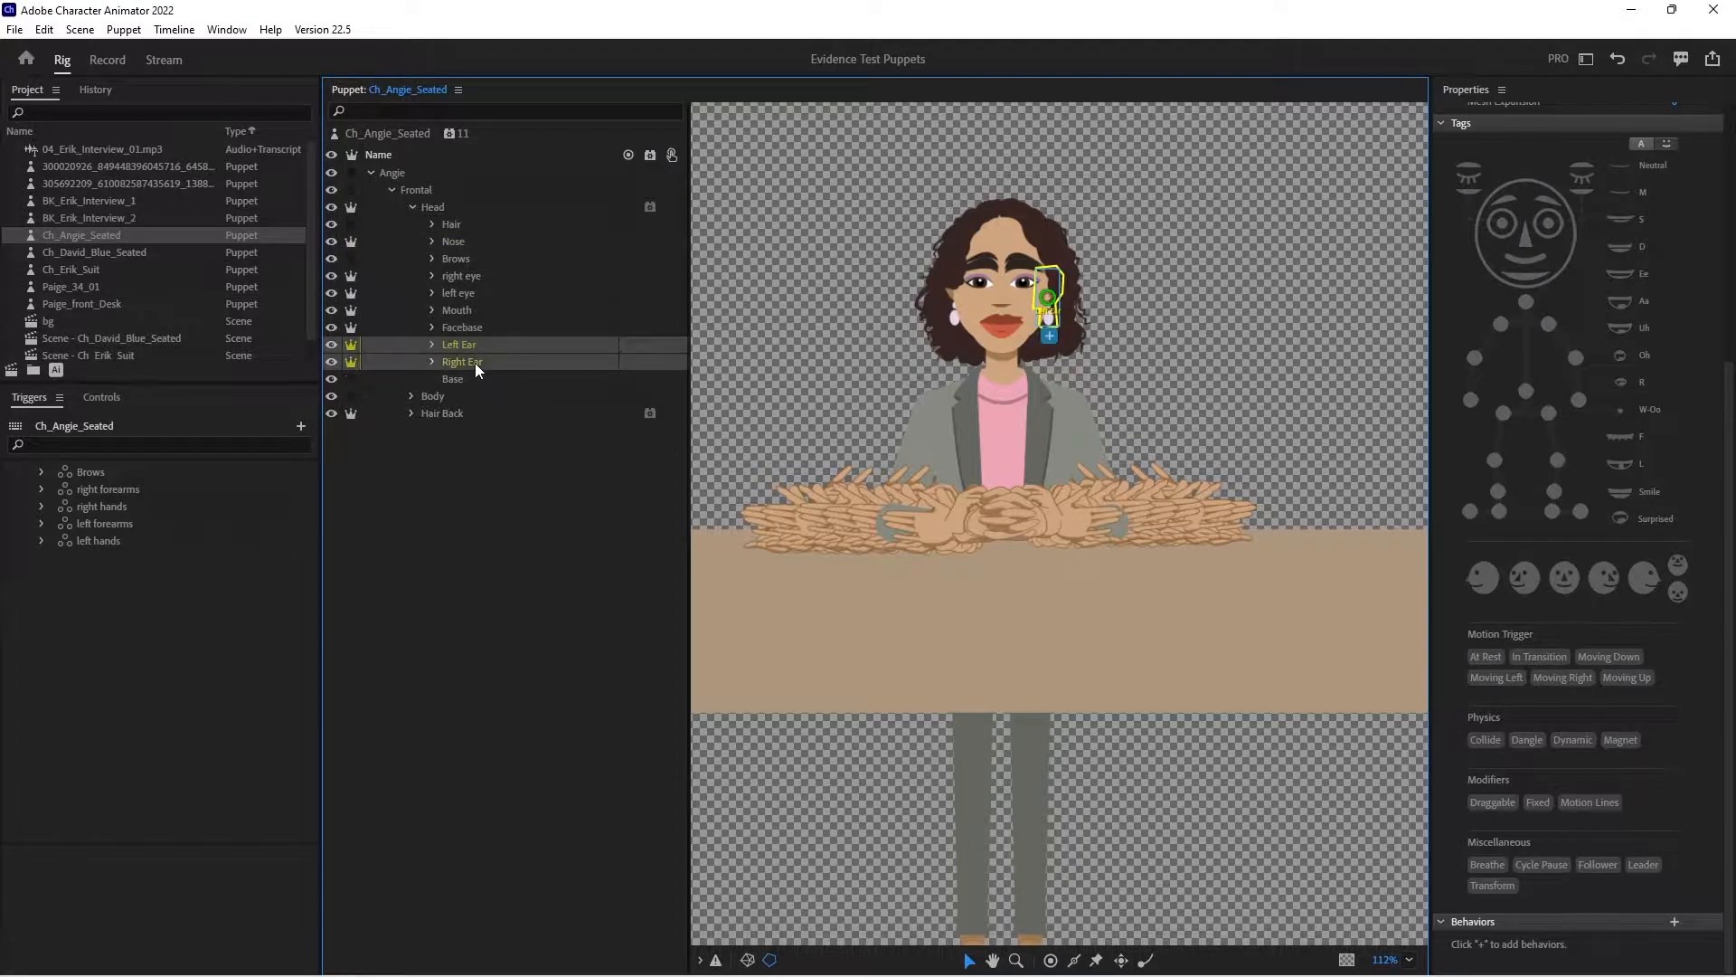
pyautogui.click(651, 345)
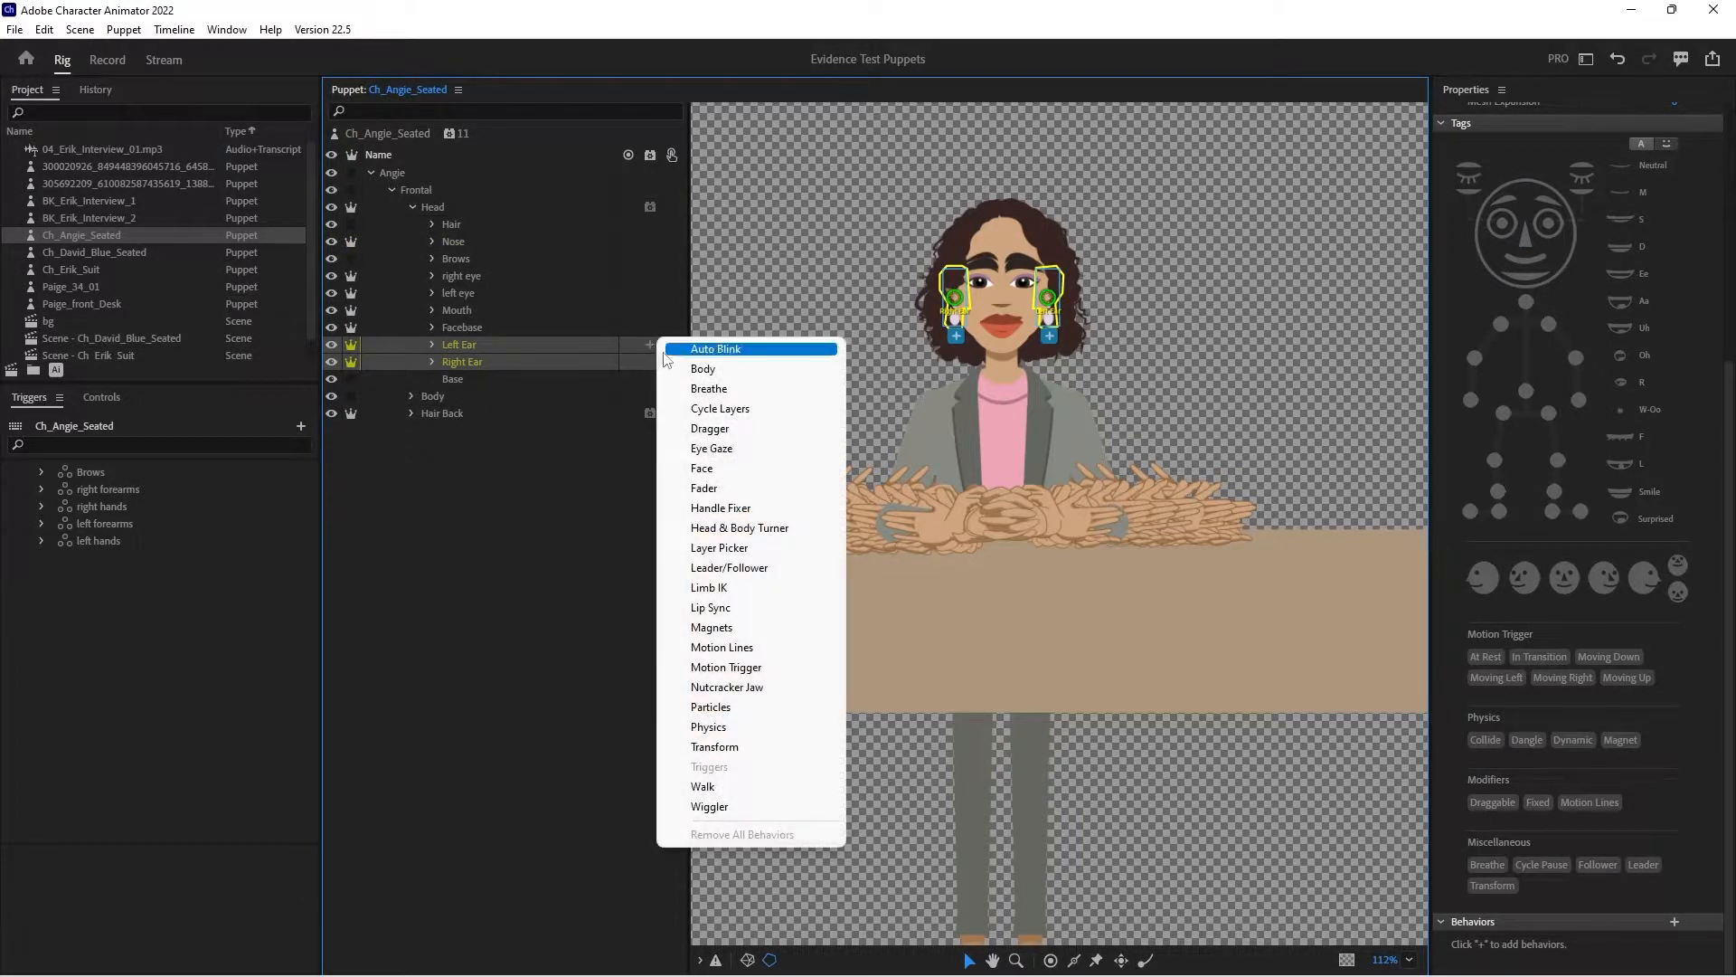
pyautogui.click(702, 468)
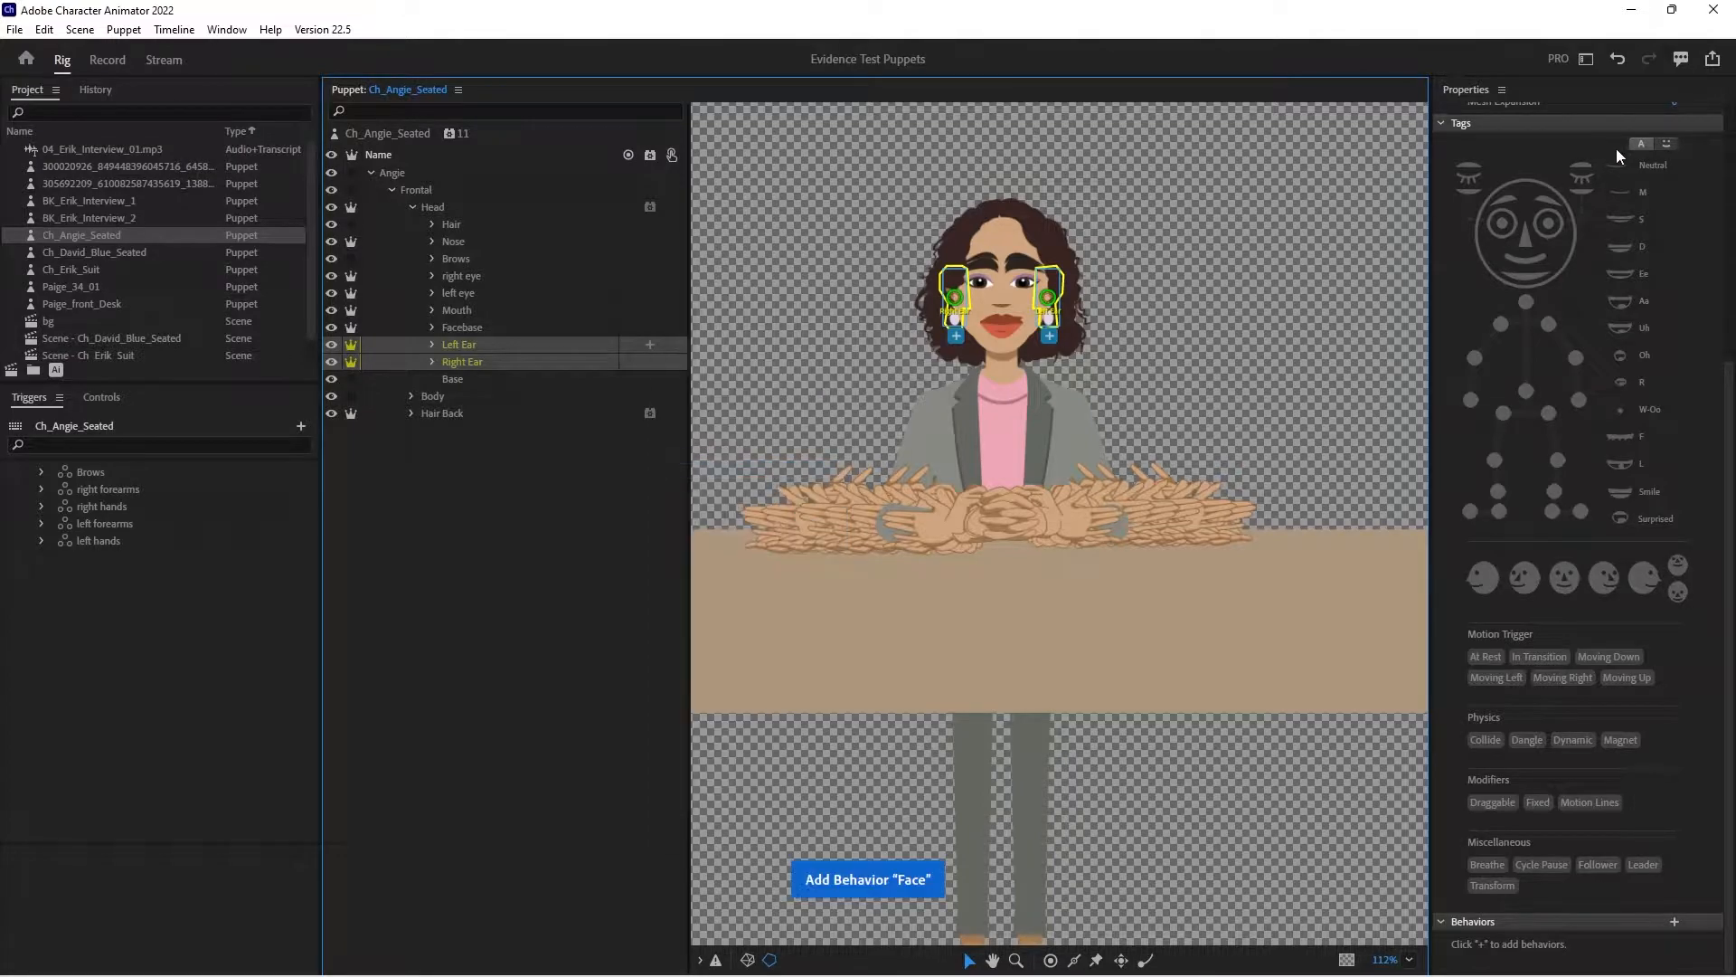
pyautogui.click(1547, 217)
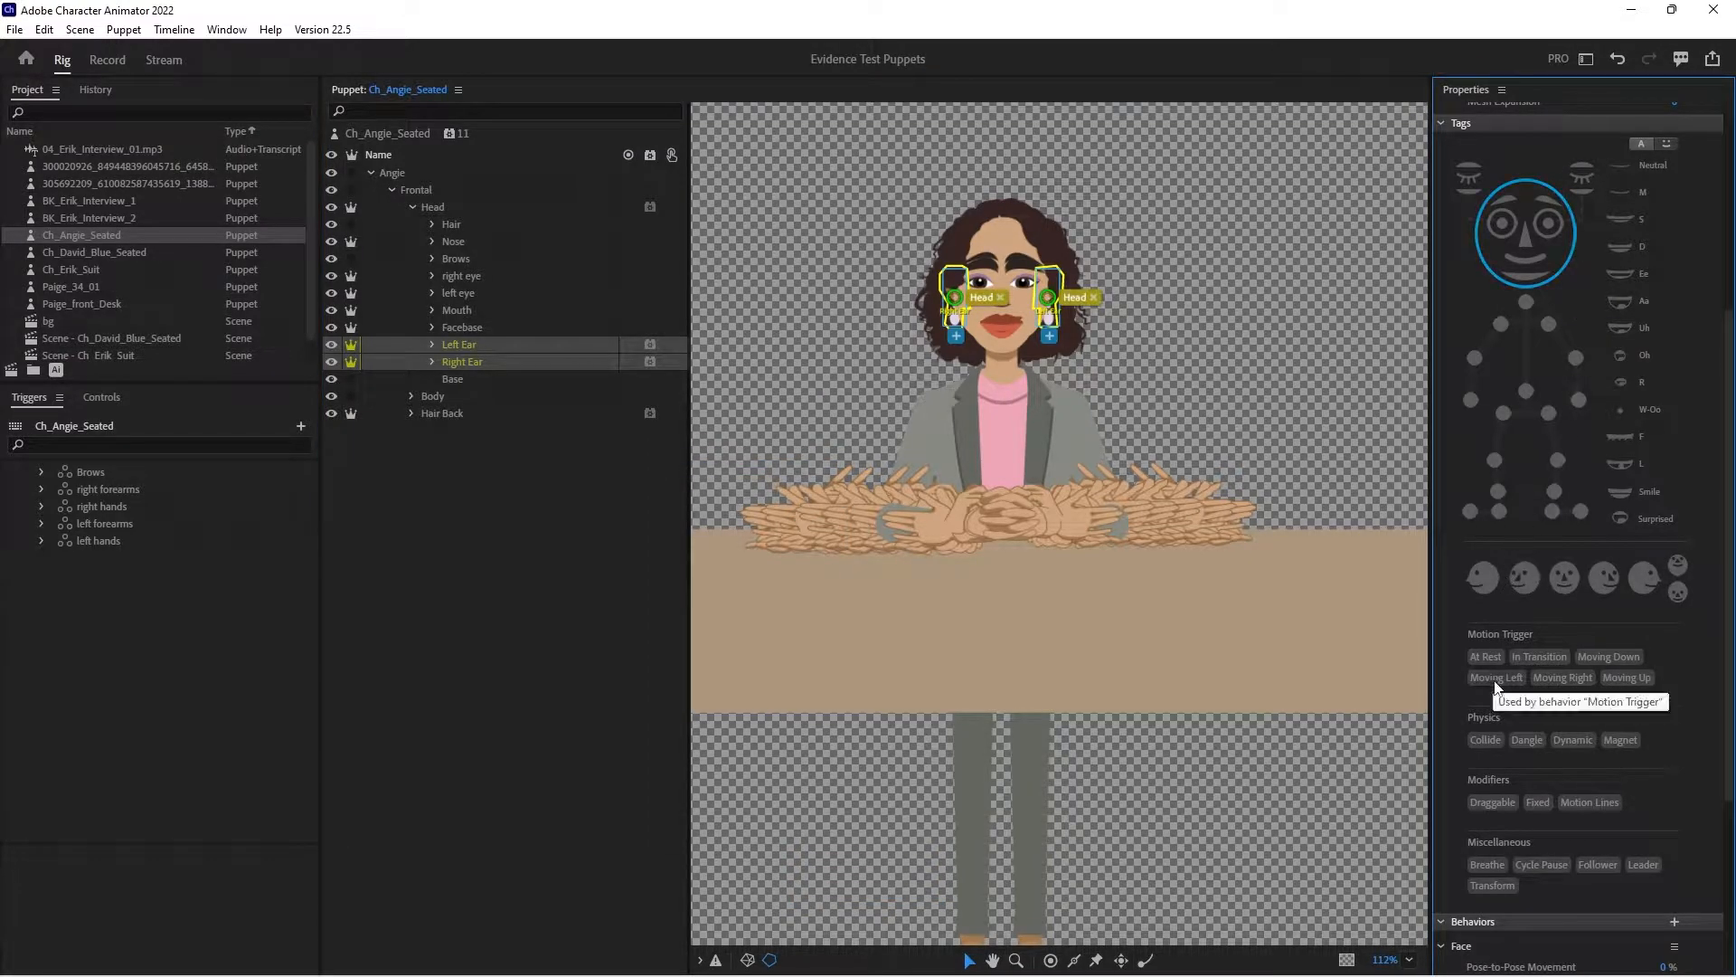
# - In the ears' Face behavior, set Head Position Strength to -150% and Head Scale Strength to 0%
pyautogui.scroll(-5, 1494, 674)
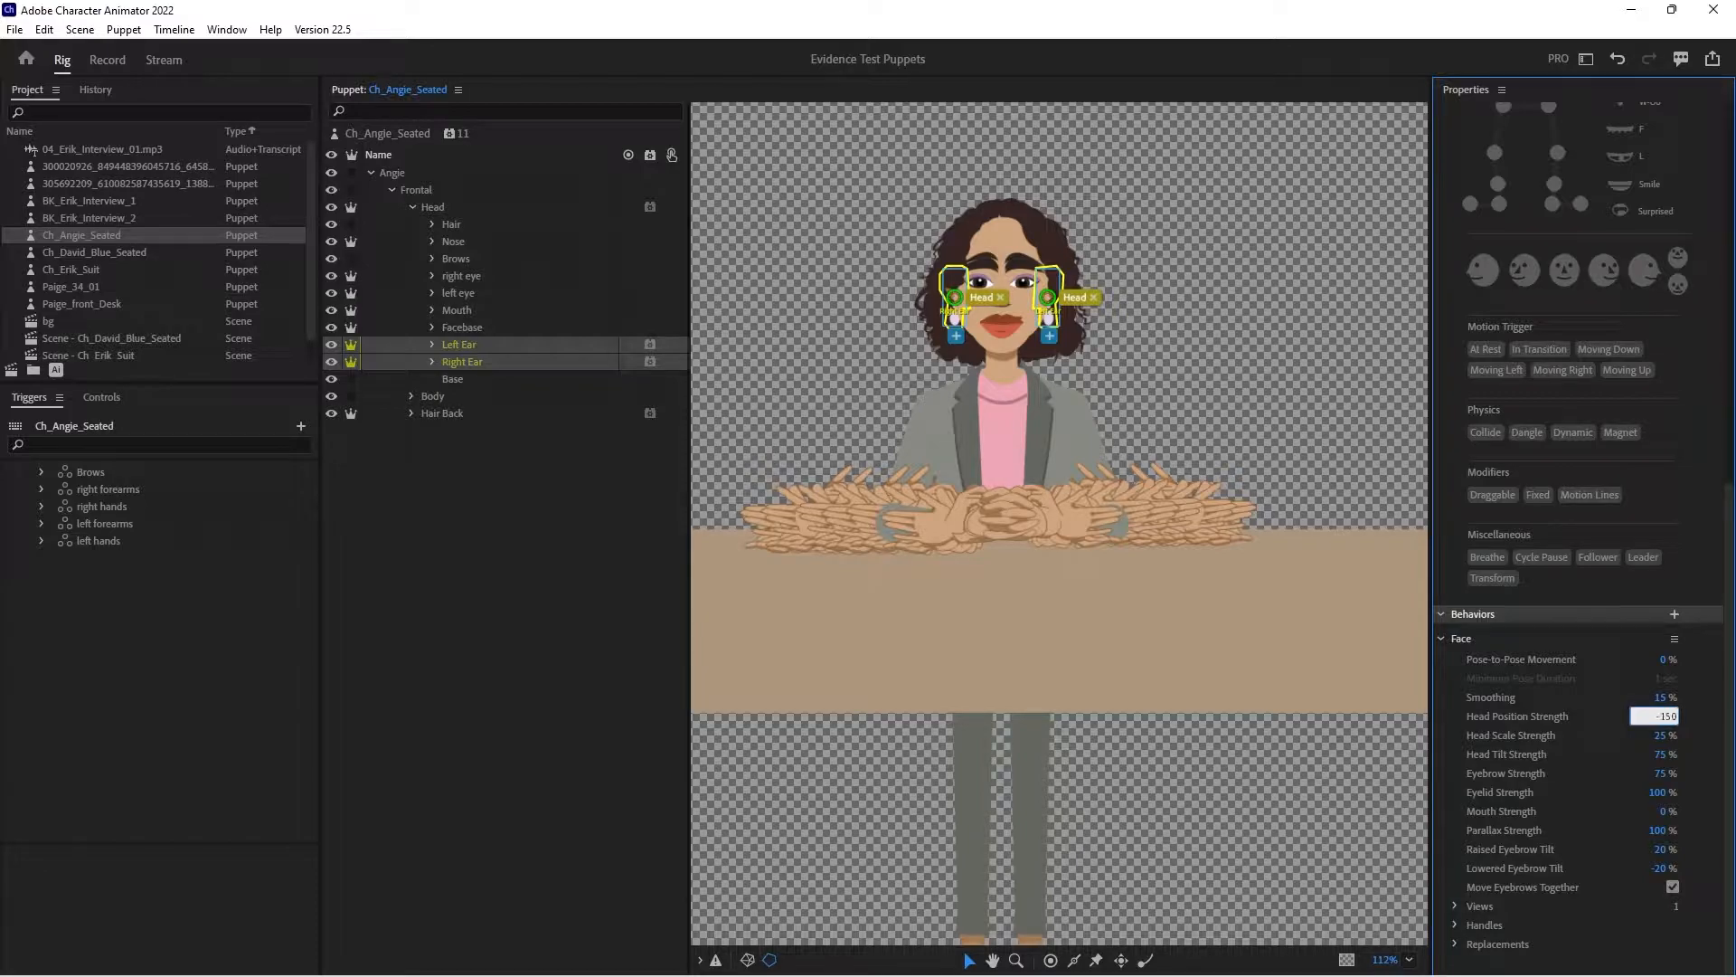
pyautogui.press('Tab')
pyautogui.press('Return')
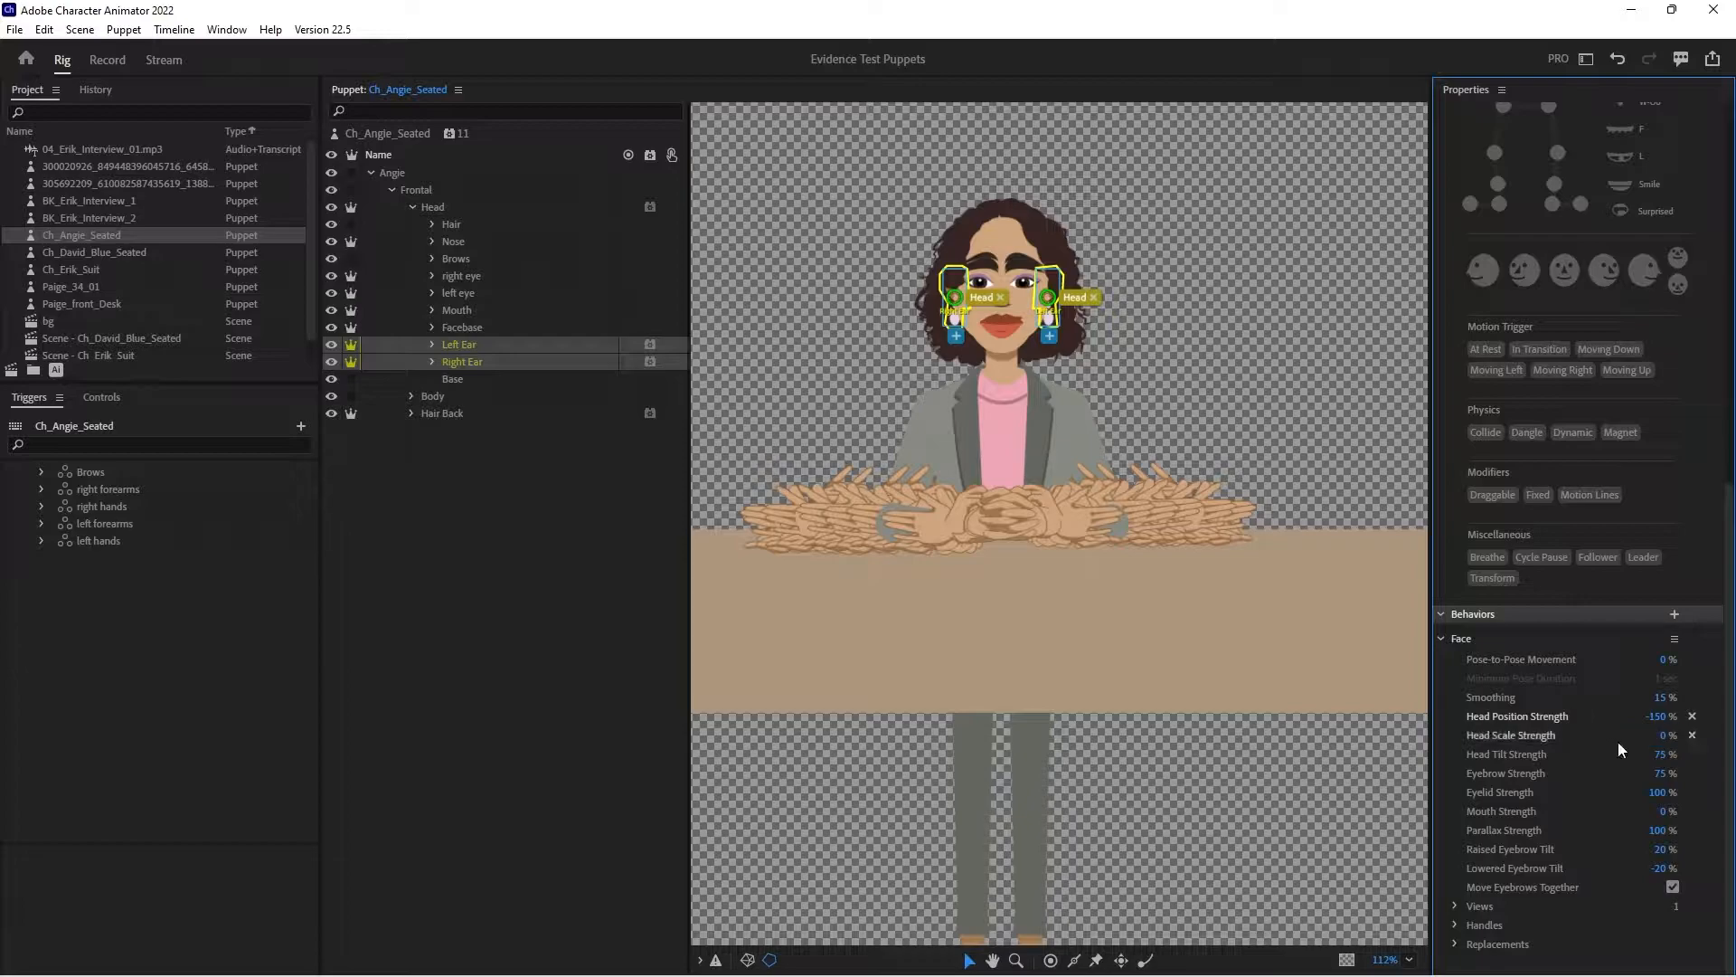
pyautogui.write('0')
pyautogui.press('Return')
# - Move the right arm layer's handle to the shoulder, tag it Right Shoulder, and add an elbow handle tagged Right Elbow
pyautogui.click(413, 207)
pyautogui.click(433, 225)
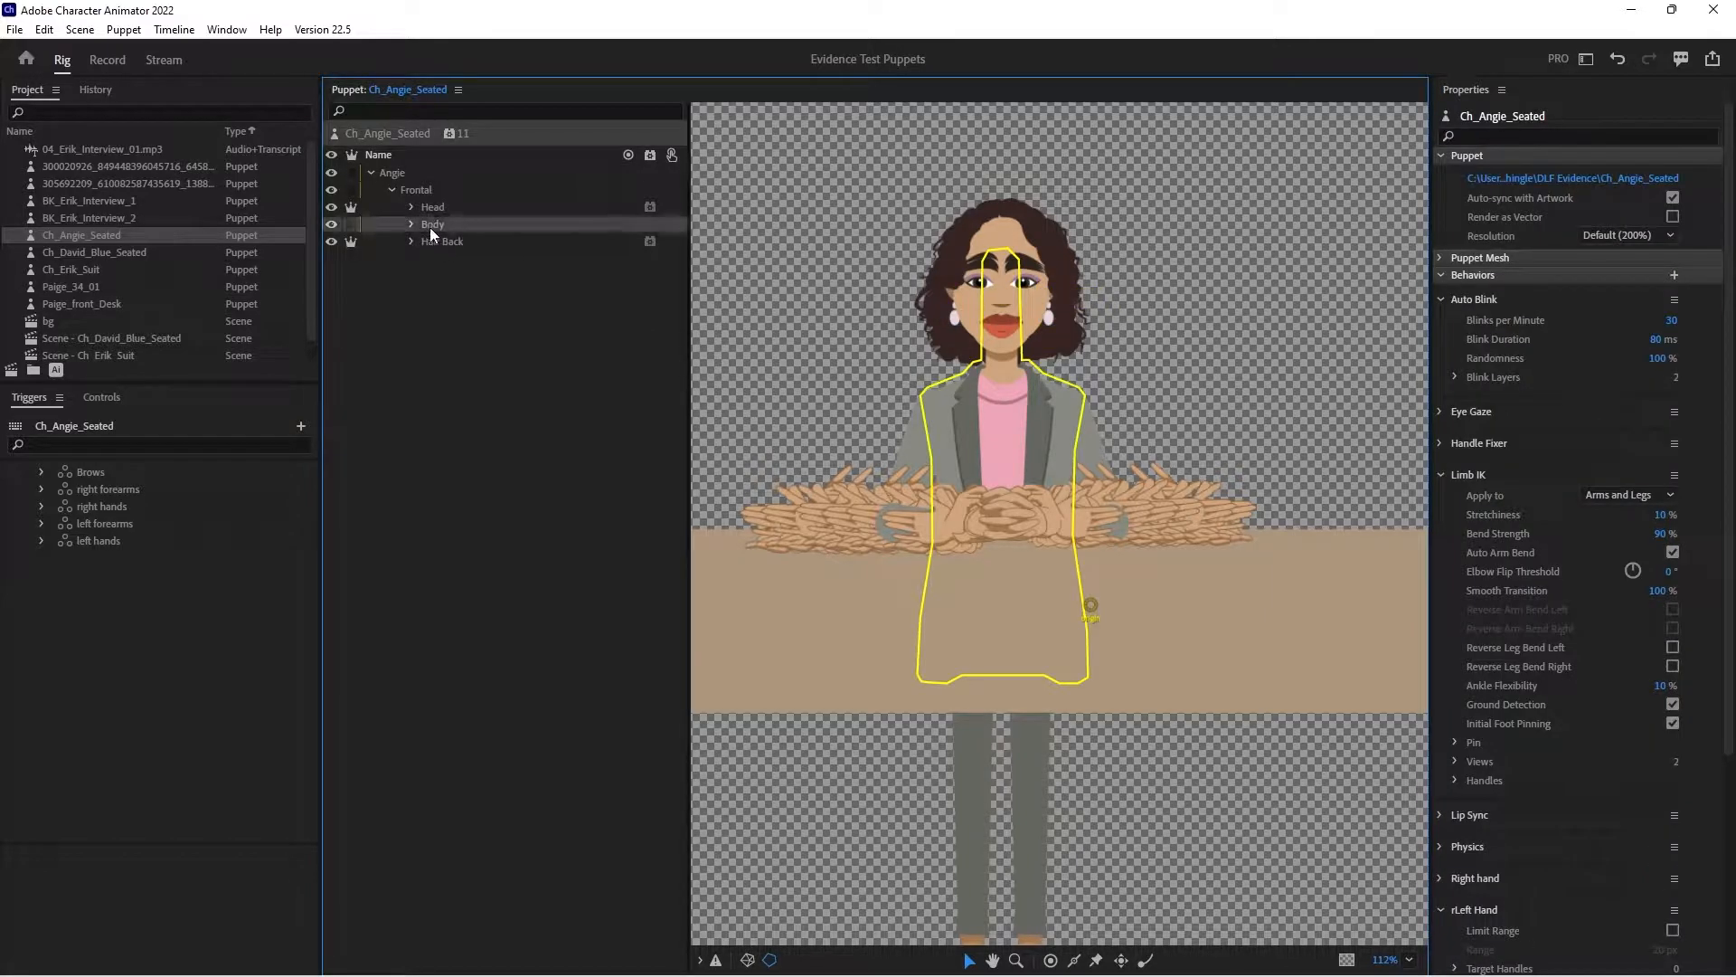
pyautogui.click(412, 225)
pyautogui.click(471, 279)
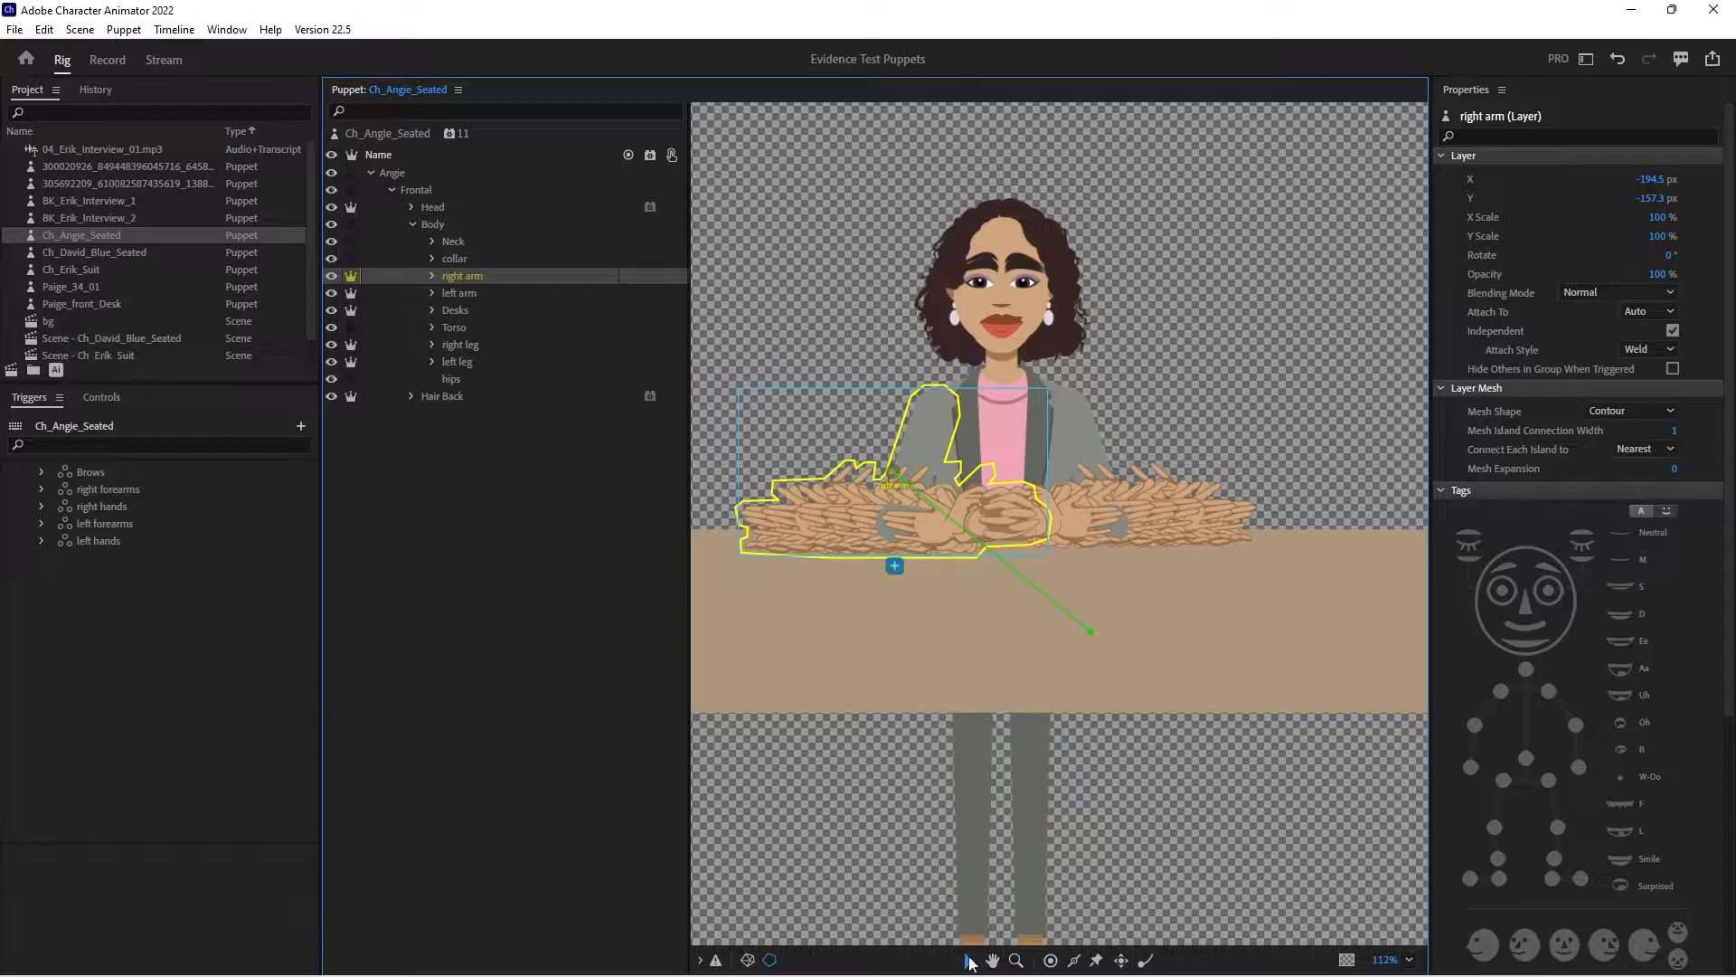
pyautogui.moveTo(893, 469); pyautogui.dragTo(939, 401)
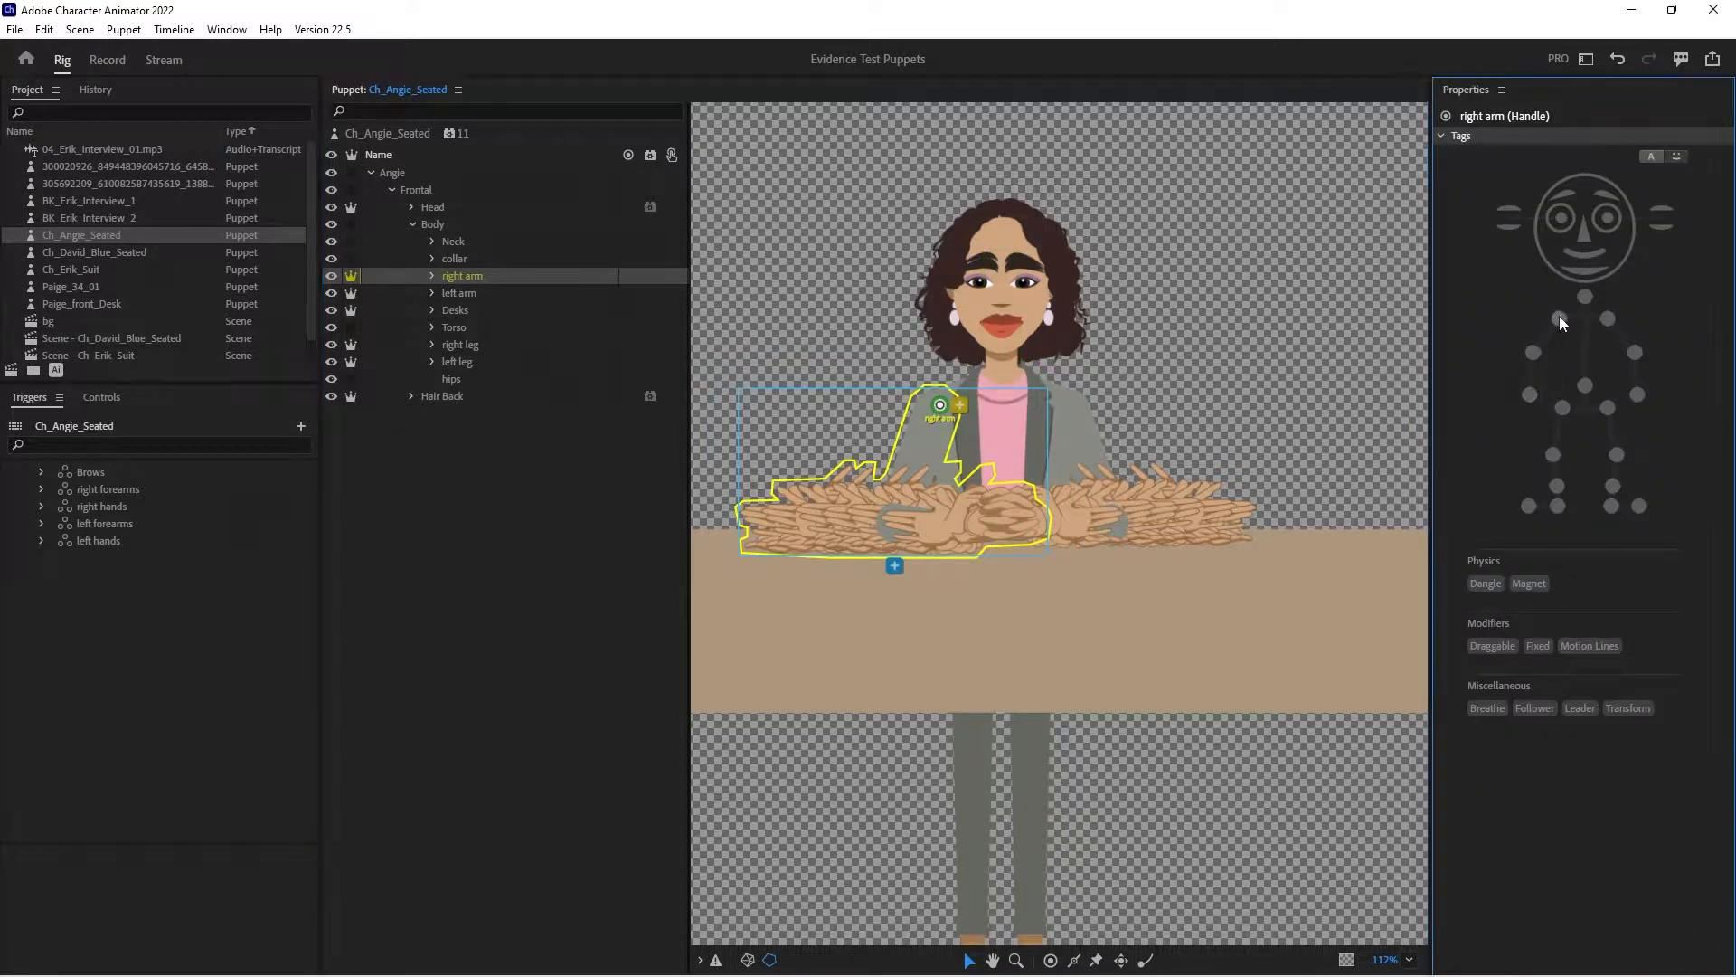
pyautogui.click(1048, 960)
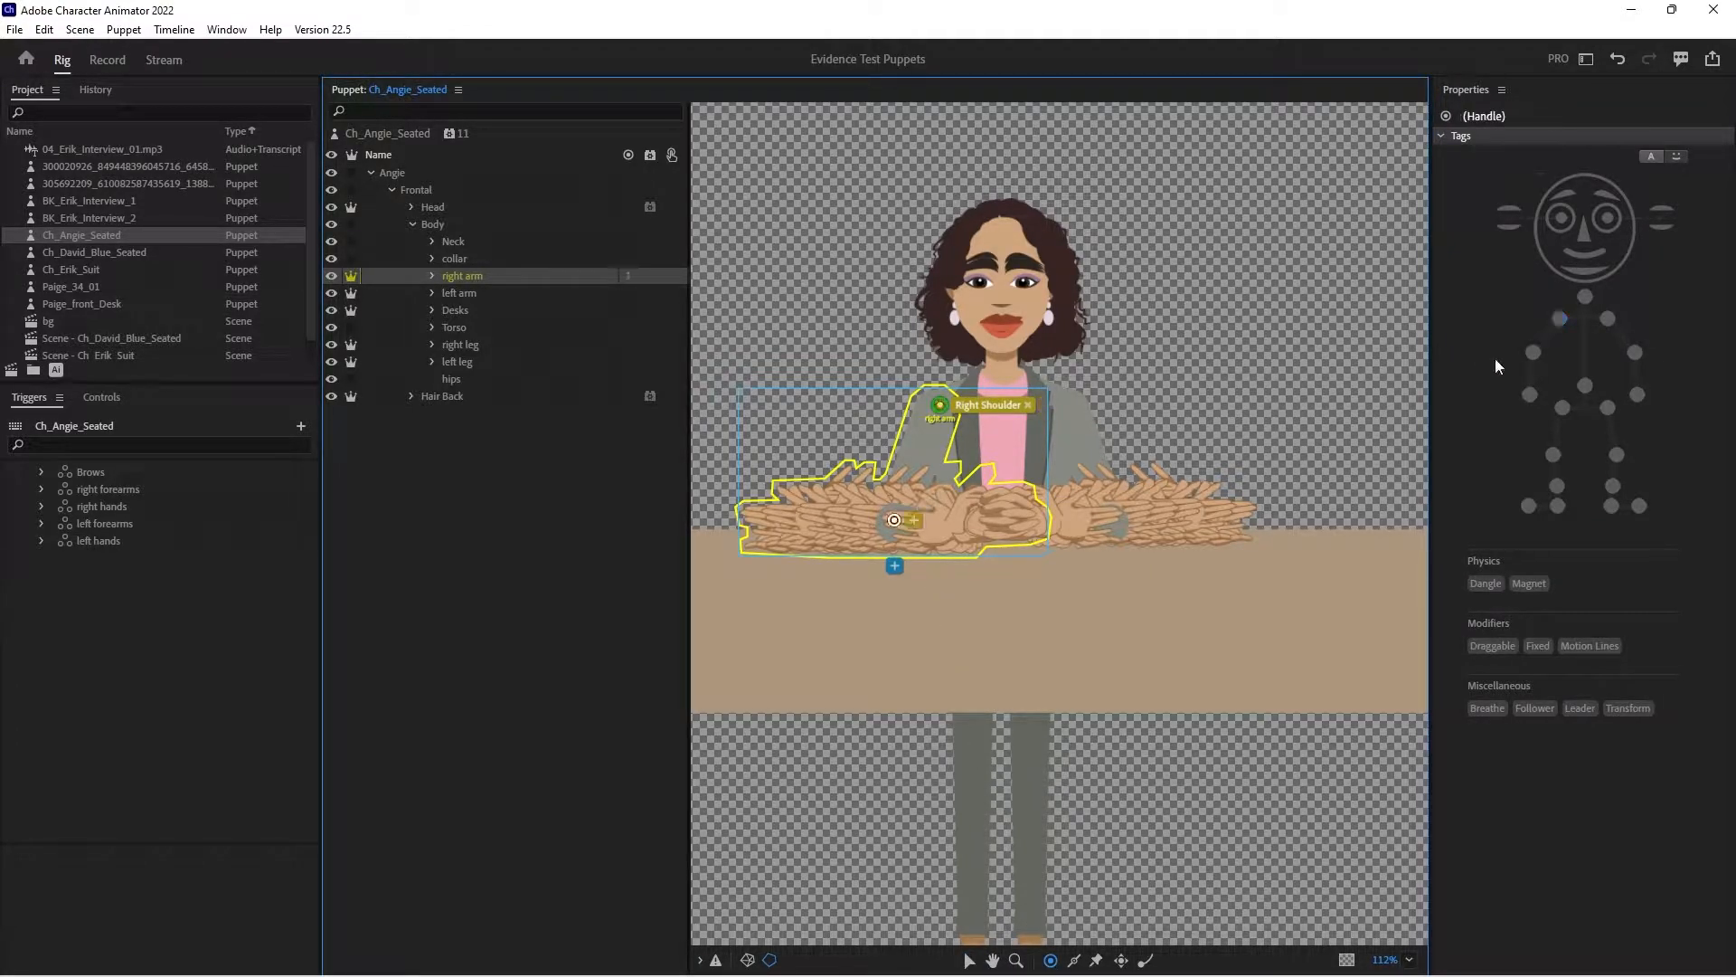
pyautogui.click(1533, 352)
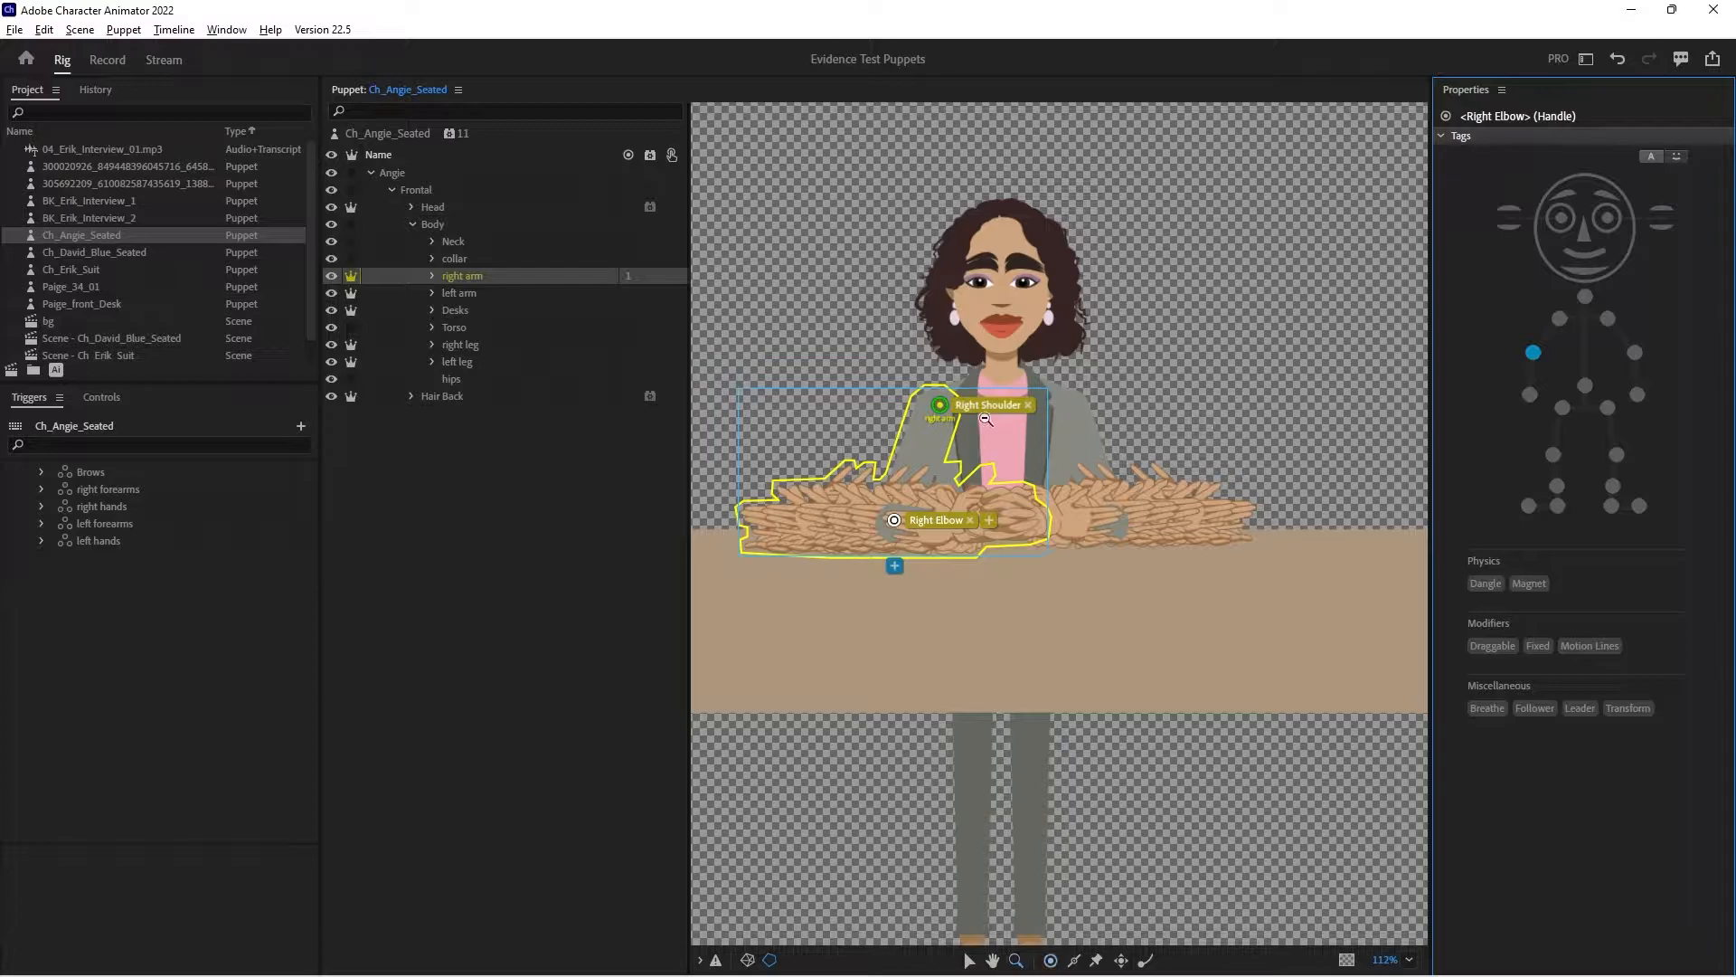
# - Draw two sticks along the outer and inner edges of the right upper arm
pyautogui.press('z')
pyautogui.keyDown('alt'); pyautogui.click(968, 421); pyautogui.keyUp('alt')
pyautogui.click(960, 427)
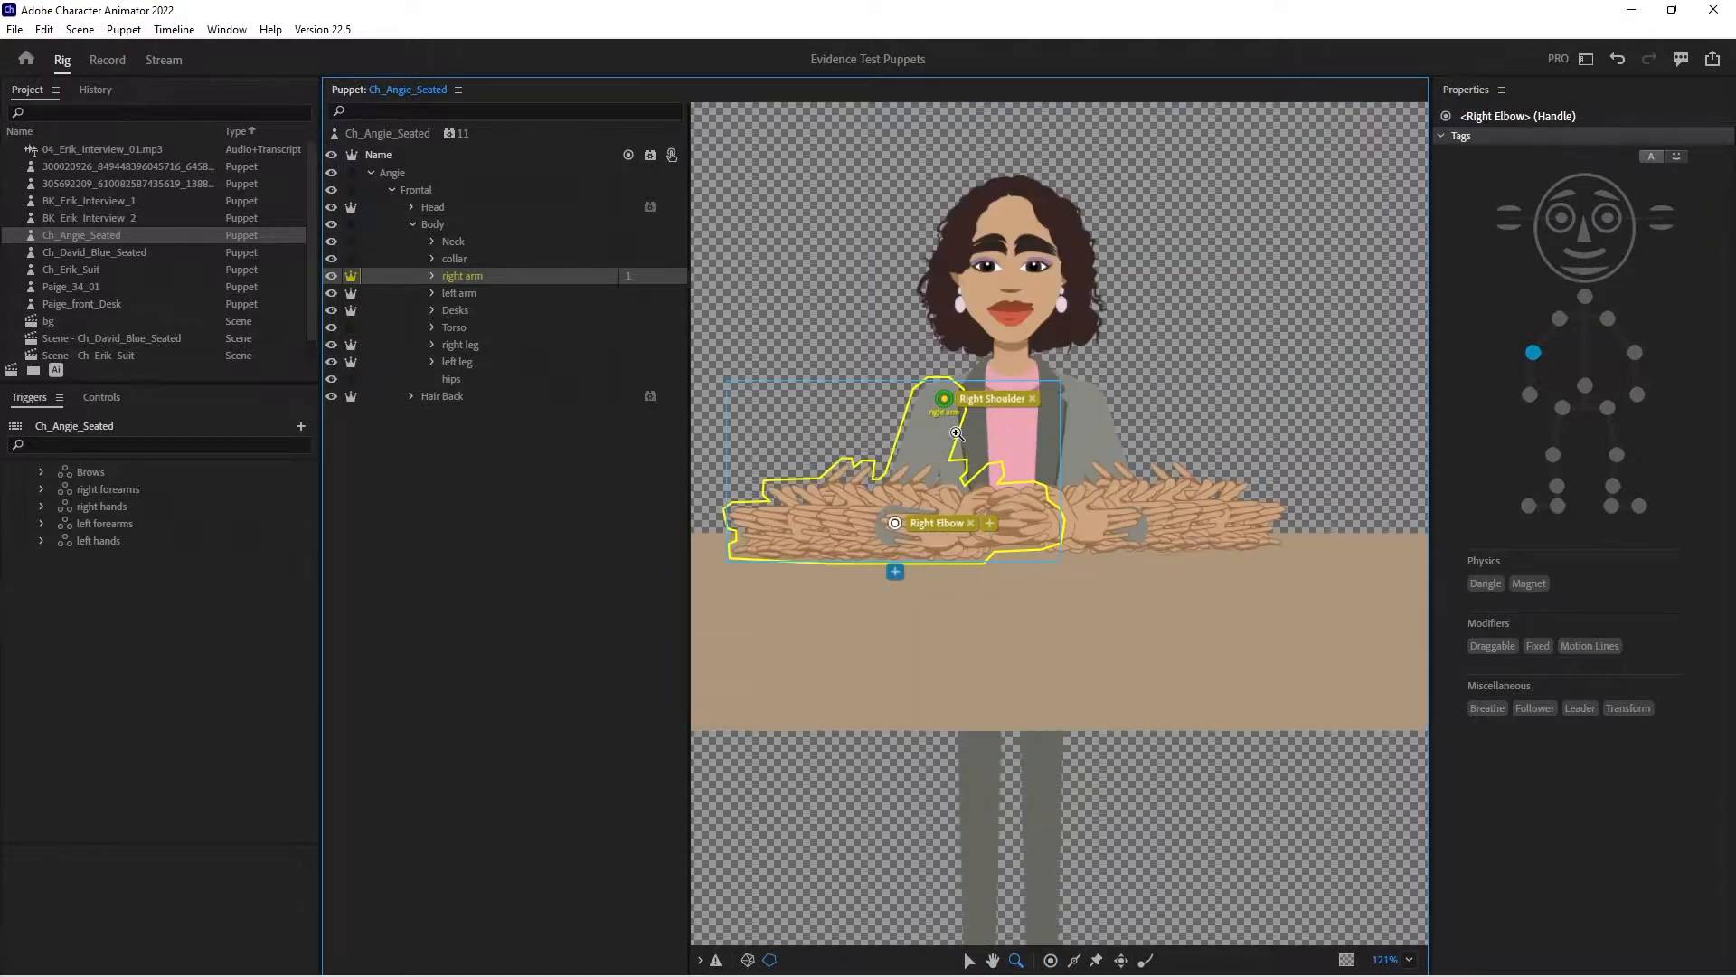
pyautogui.click(961, 429)
pyautogui.moveTo(965, 713); pyautogui.dragTo(1077, 720)
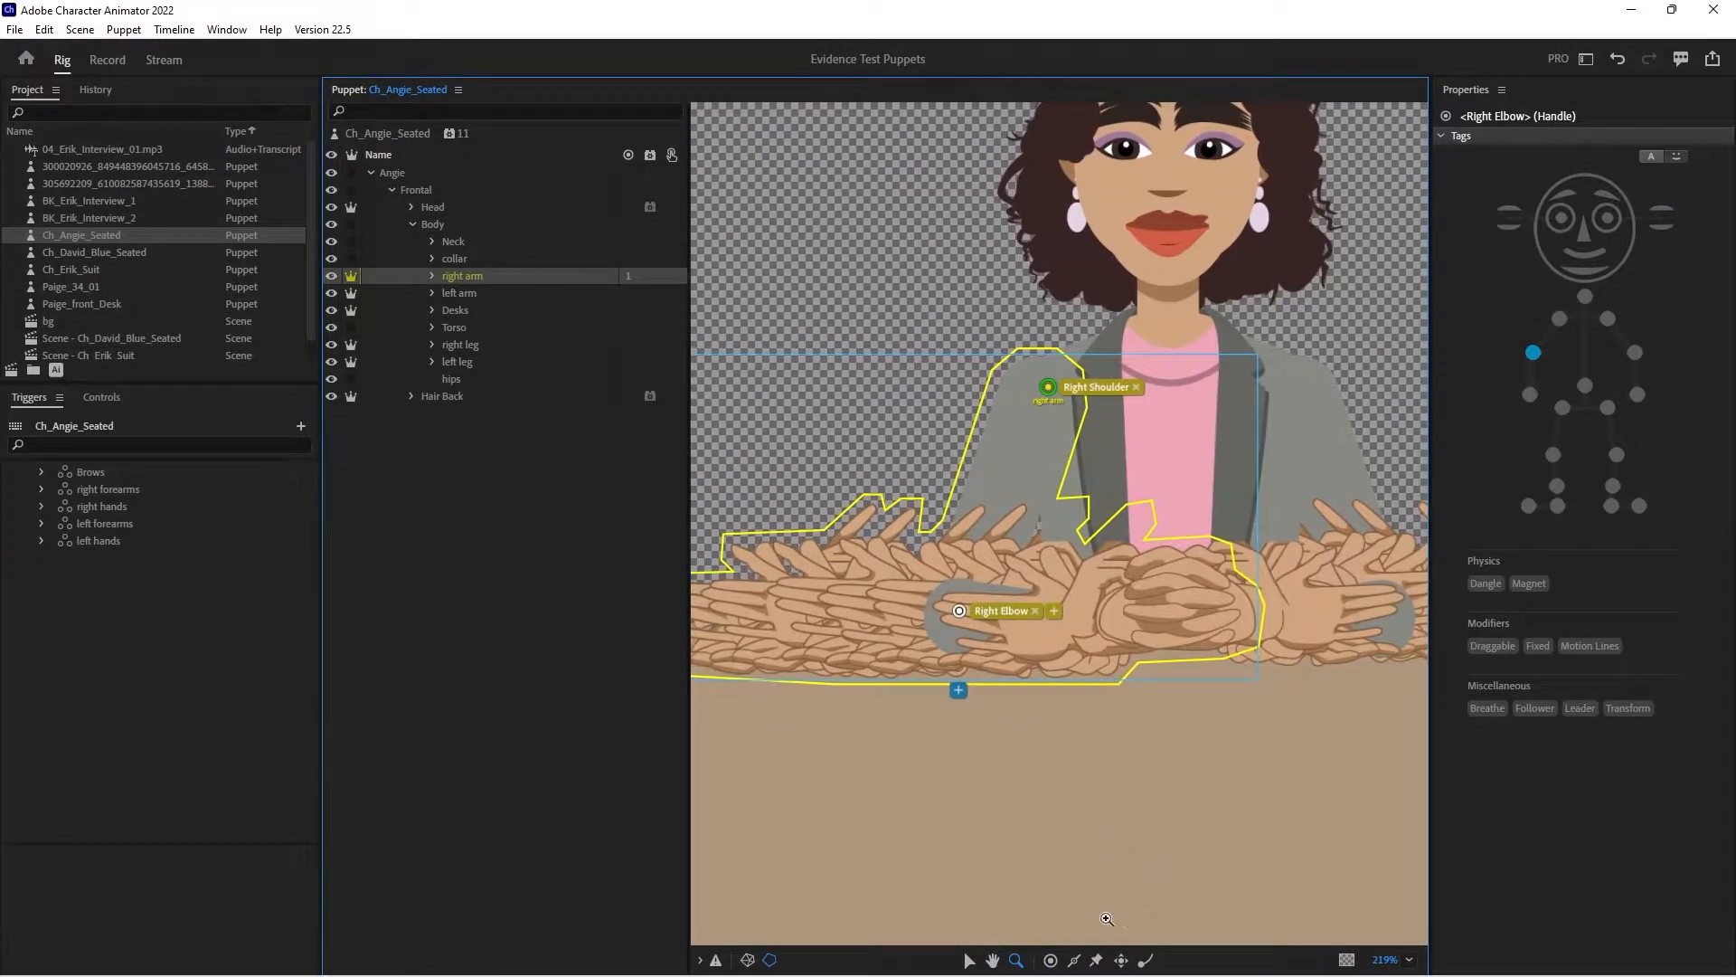
pyautogui.click(1074, 961)
pyautogui.moveTo(1002, 378); pyautogui.dragTo(945, 546)
pyautogui.moveTo(1078, 406); pyautogui.dragTo(1019, 565)
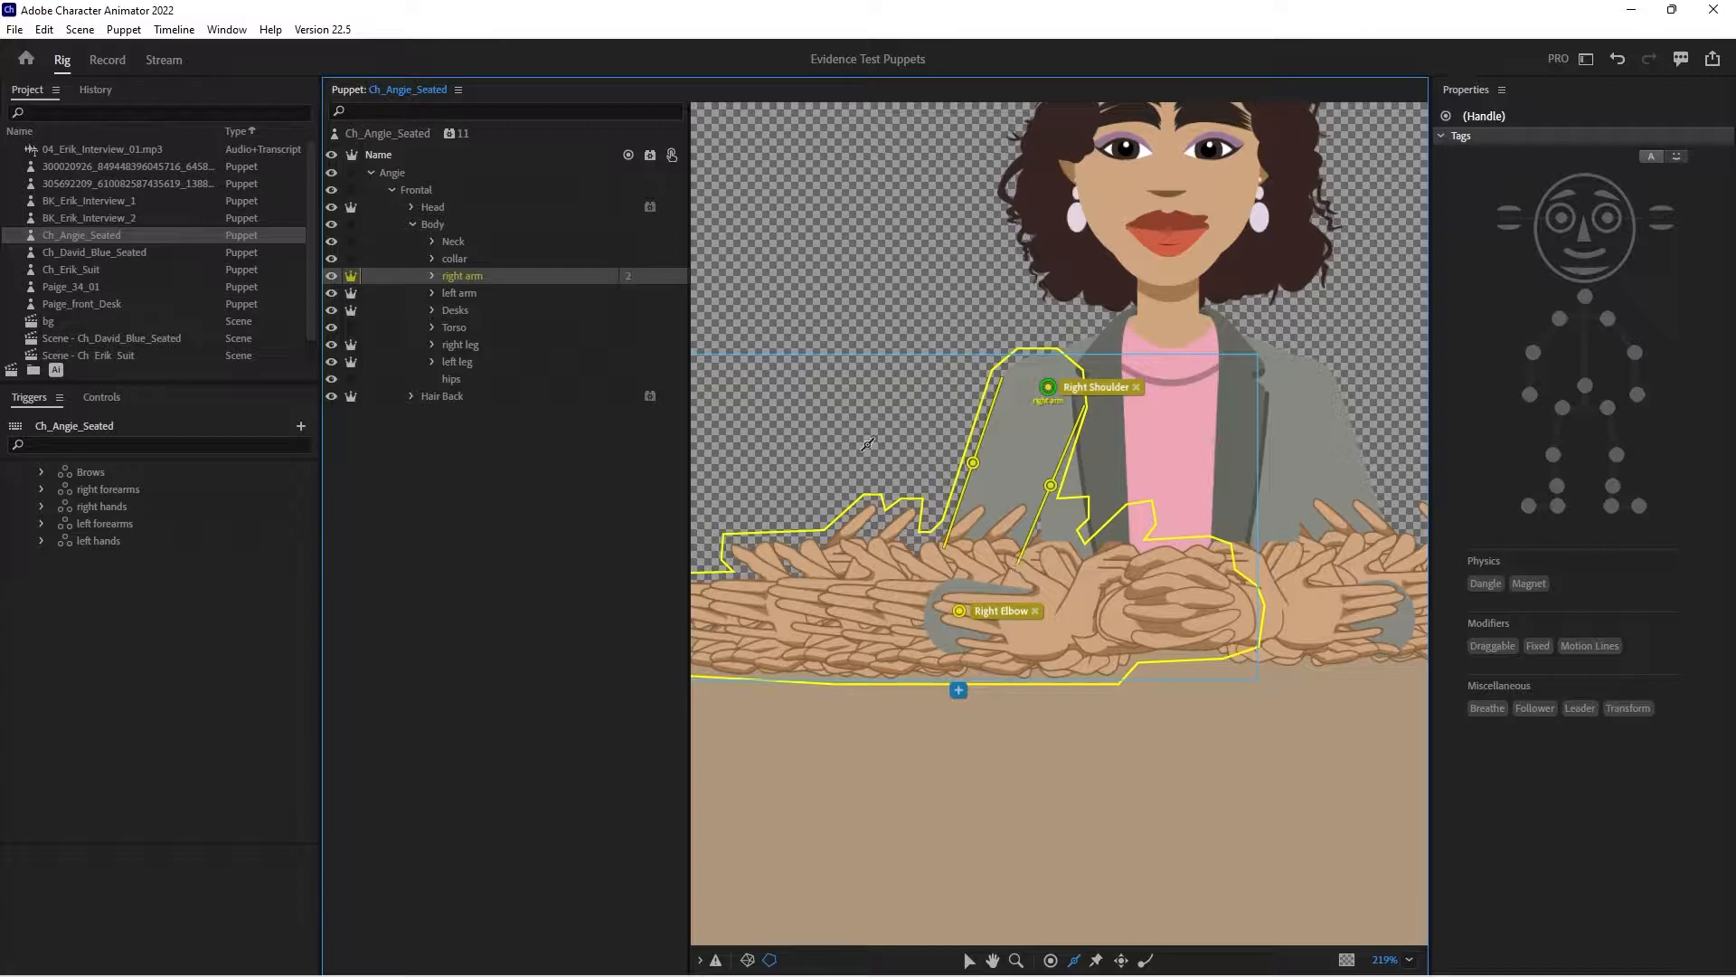
# - Move the right forearms group's handle onto the elbow, and add a handle at the wrist tagged Right Wrist
pyautogui.click(432, 275)
pyautogui.click(480, 292)
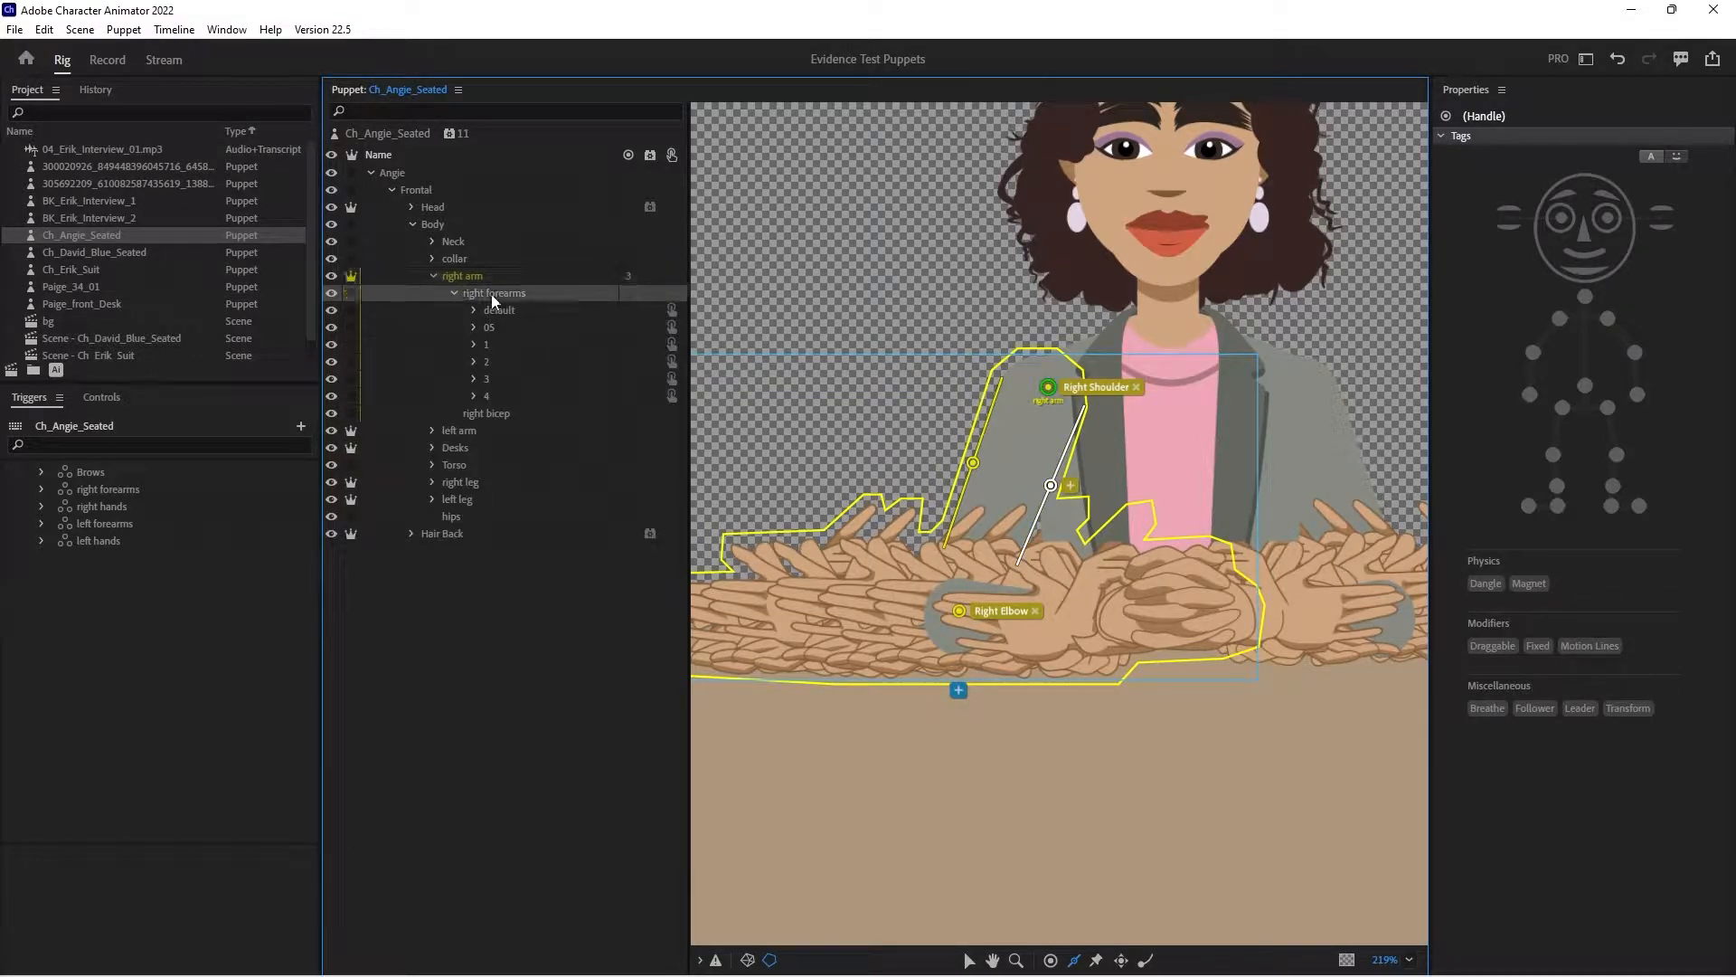
pyautogui.moveTo(941, 641); pyautogui.dragTo(1049, 646)
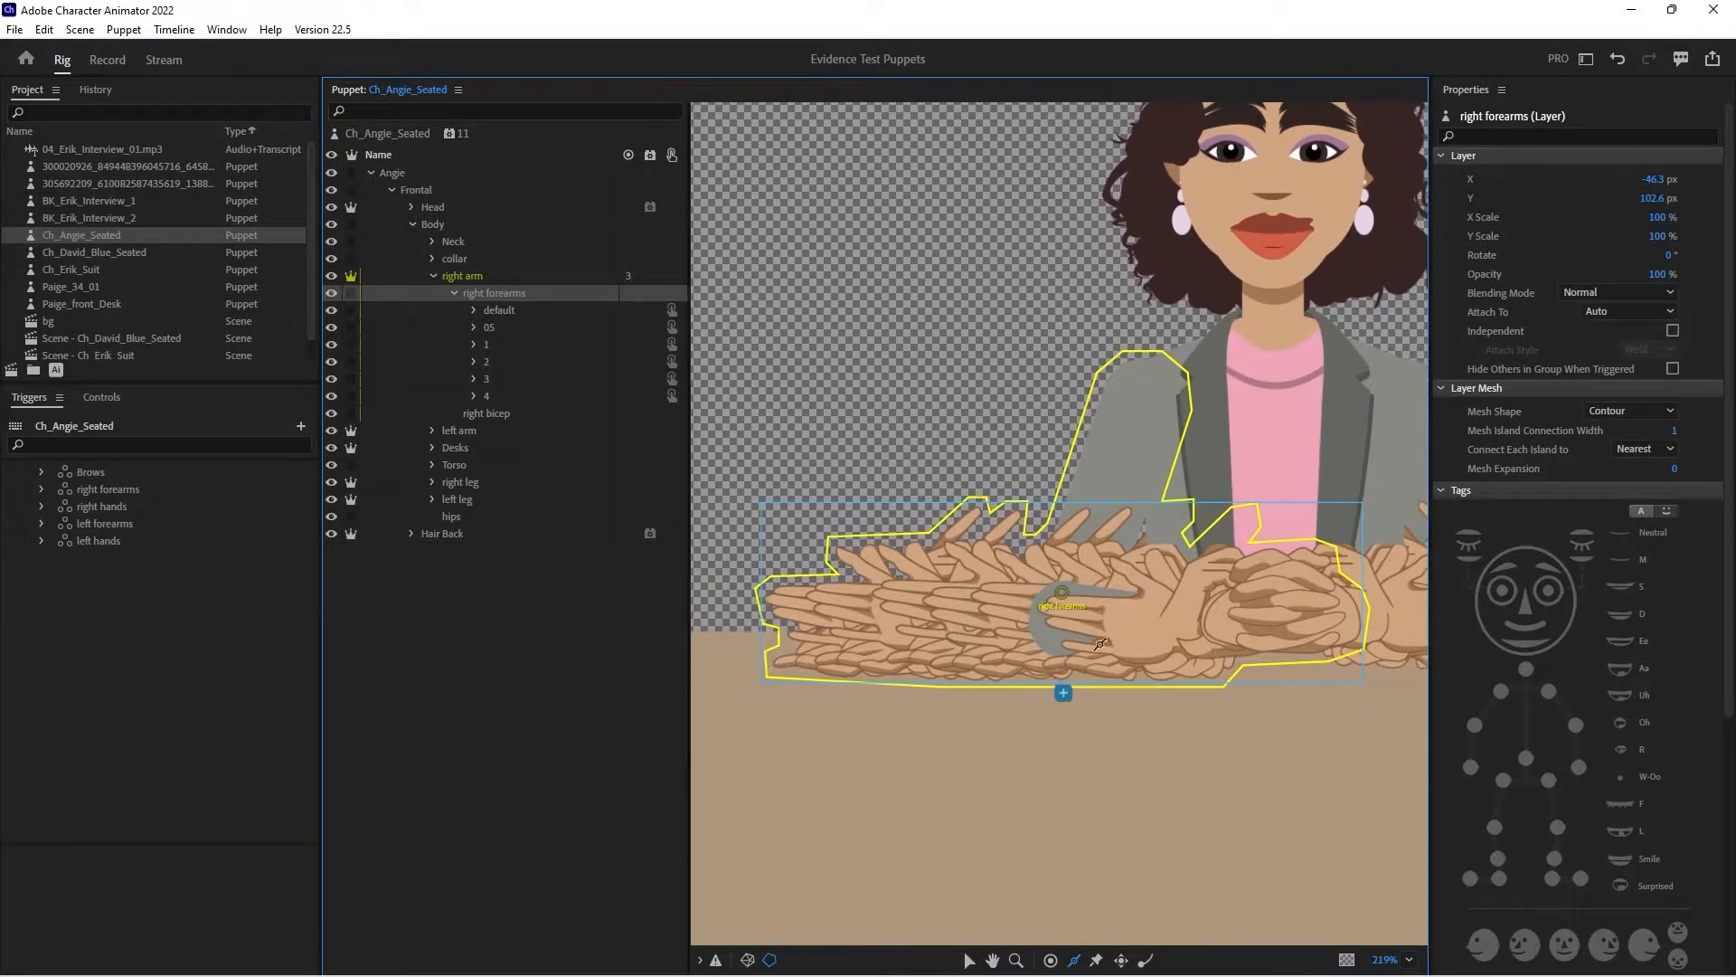
pyautogui.click(1072, 614)
pyautogui.click(1050, 960)
pyautogui.click(859, 632)
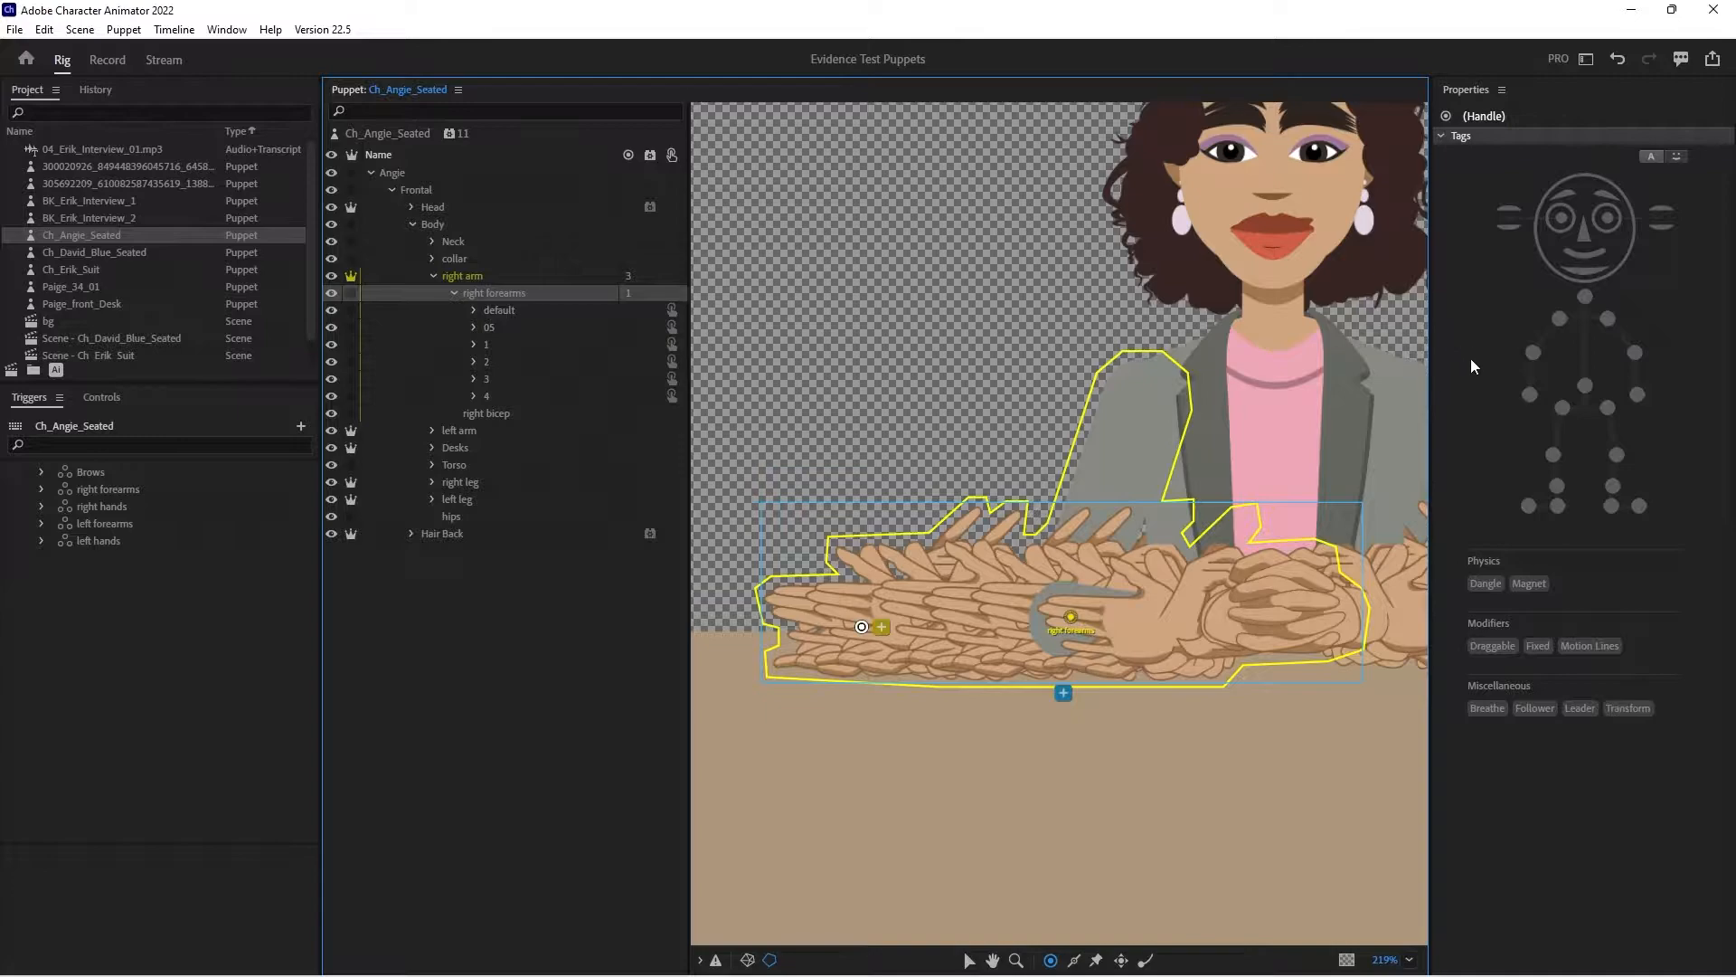
pyautogui.click(1529, 394)
# - Draw two sticks along the upper and lower edges of the right forearm, and tag the wrist handle as Draggable
pyautogui.click(1074, 960)
pyautogui.moveTo(1037, 585)
pyautogui.mouseDown()
pyautogui.moveTo(861, 596)
pyautogui.moveTo(977, 653)
pyautogui.moveTo(1104, 647)
pyautogui.moveTo(1067, 649)
pyautogui.mouseUp()
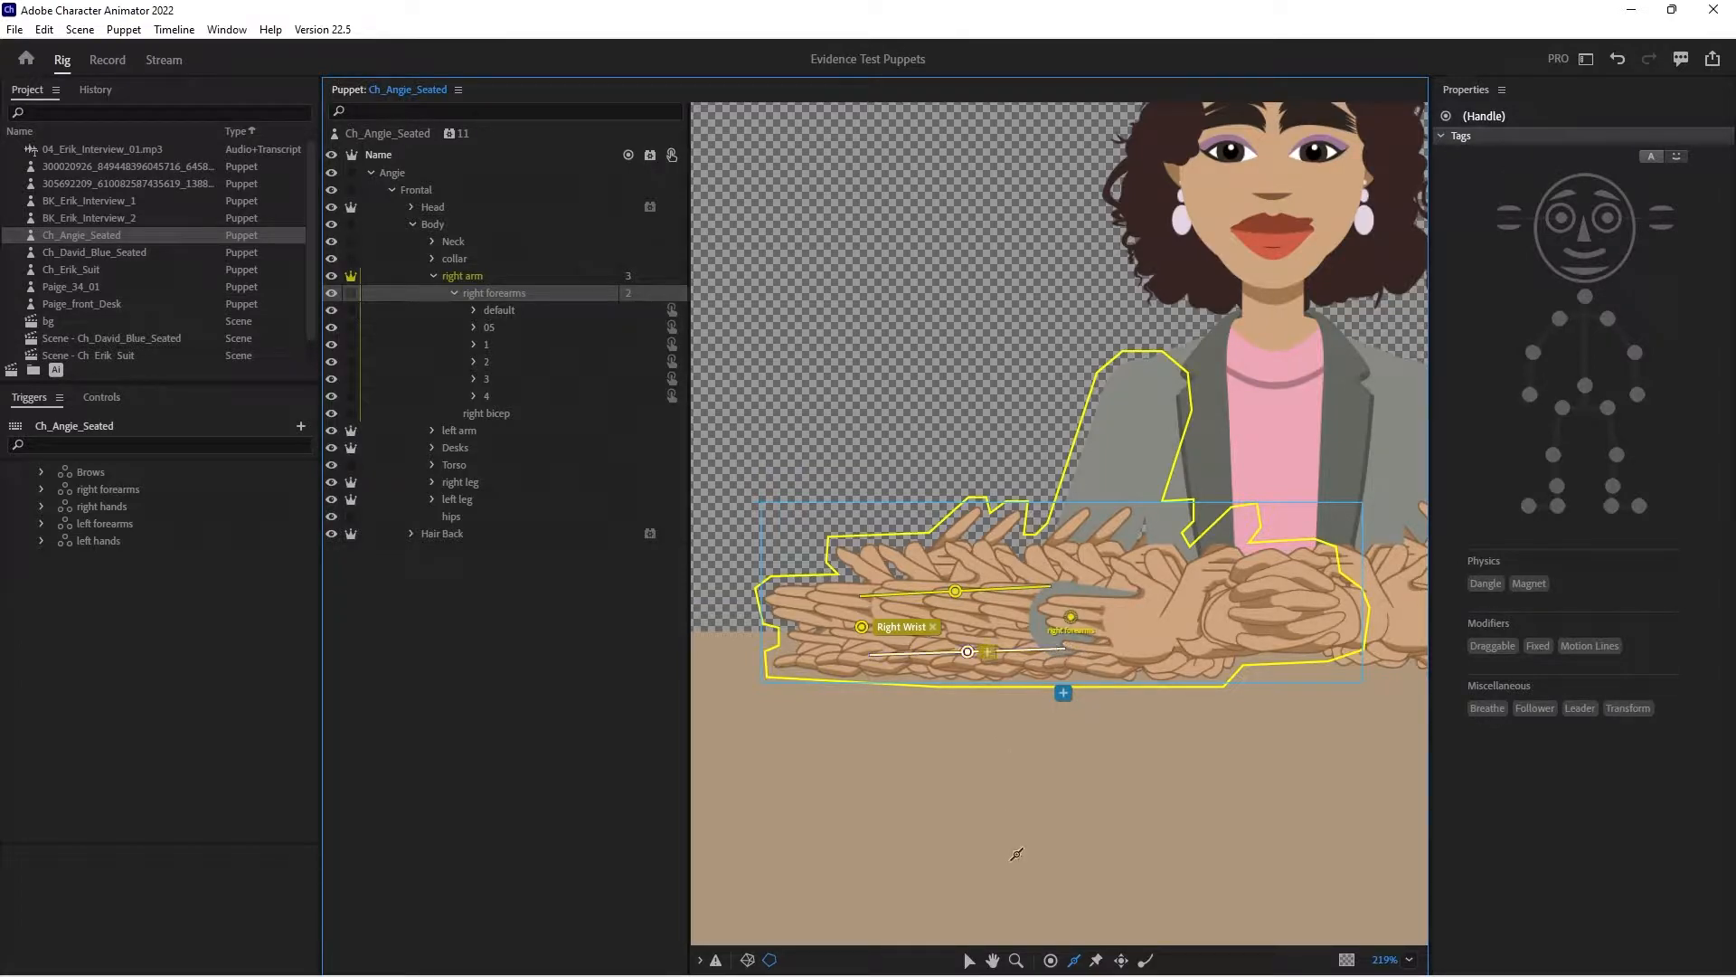
pyautogui.click(863, 627)
pyautogui.click(1494, 644)
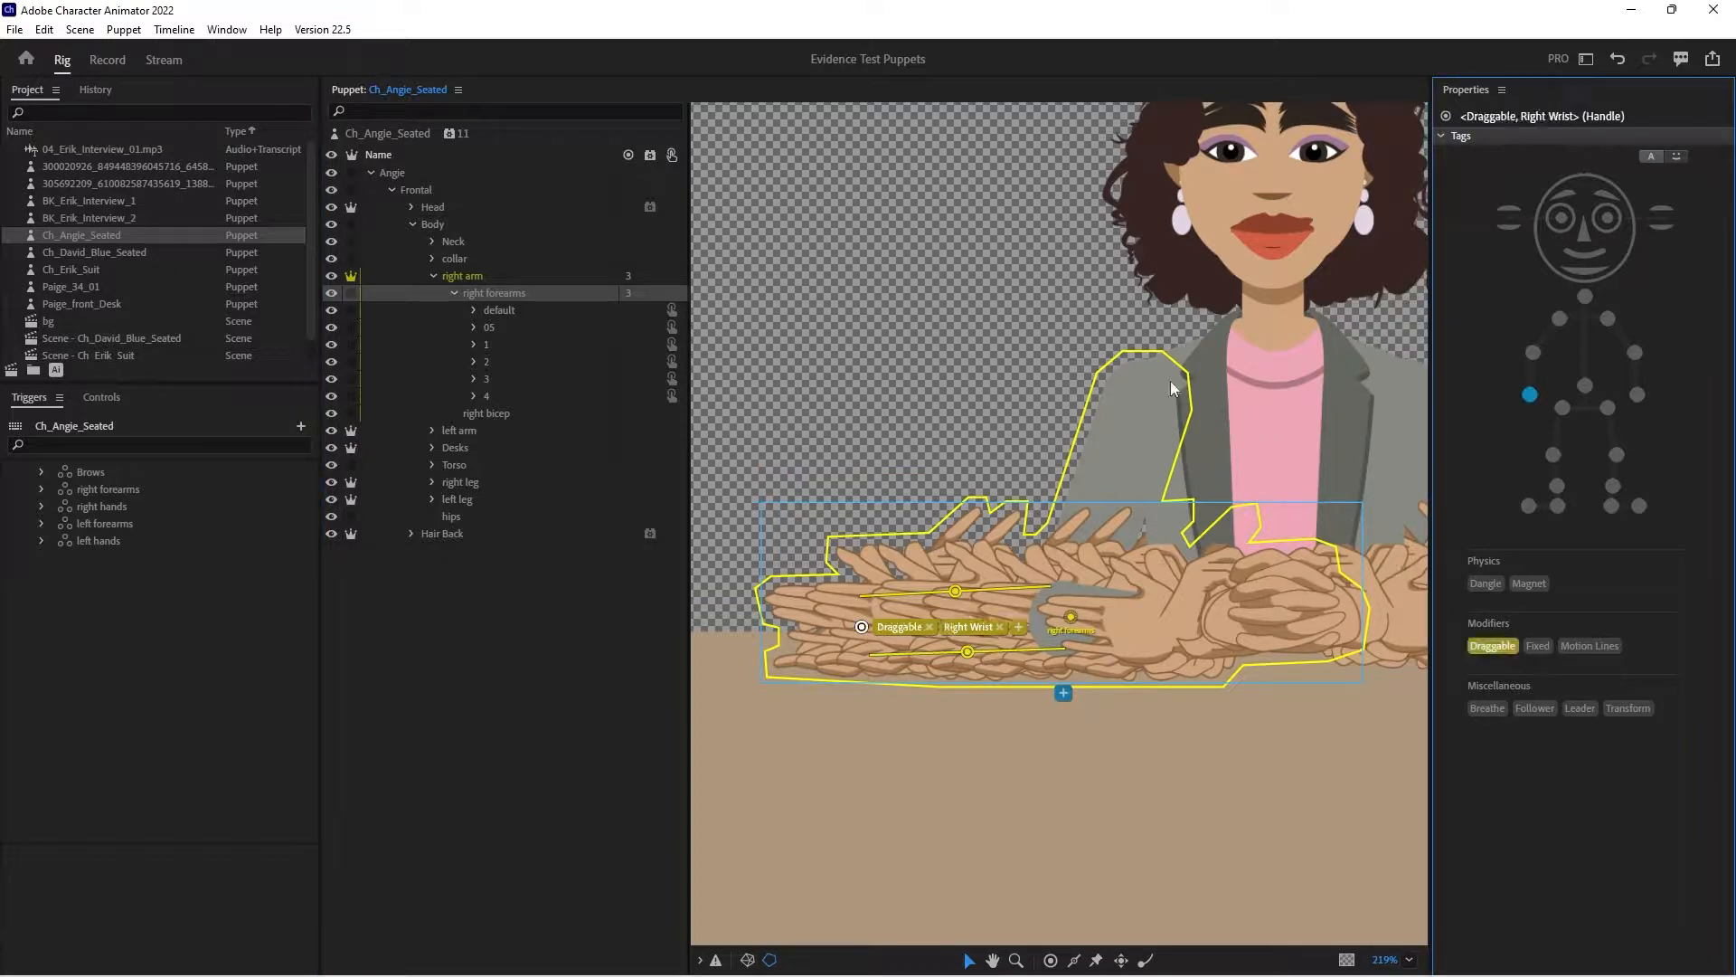
# - Move the left arm layer's handle to the shoulder and tag it Left Shoulder
pyautogui.click(431, 276)
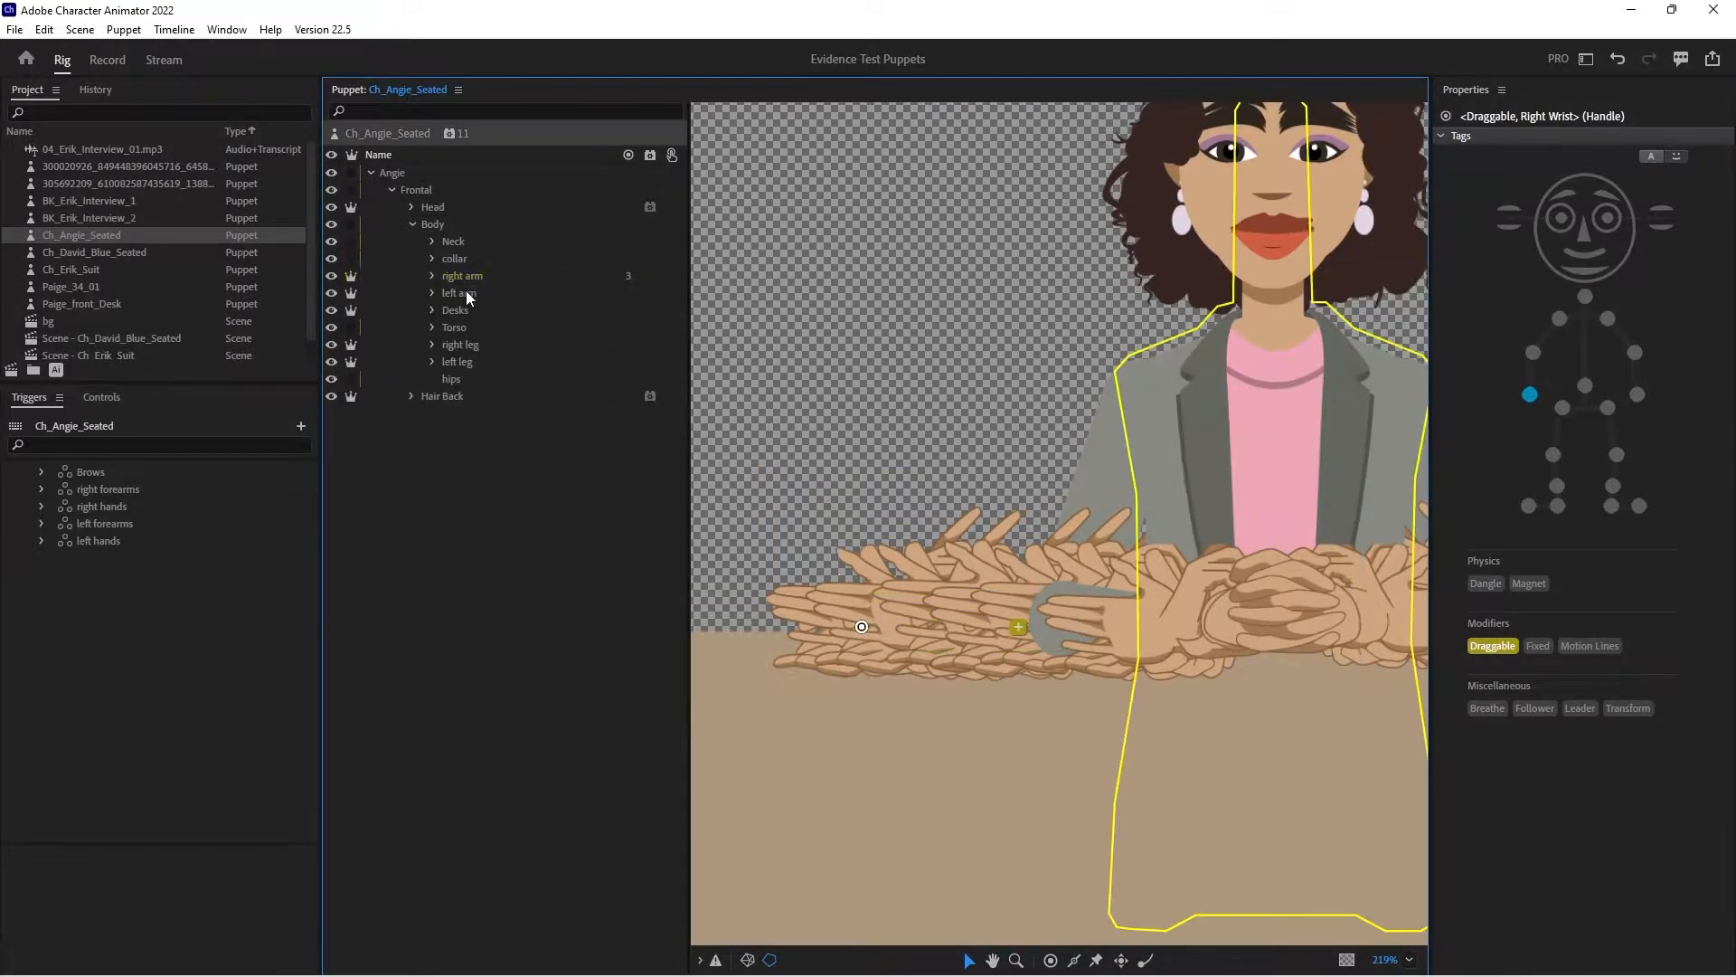
pyautogui.click(465, 291)
pyautogui.moveTo(1060, 339); pyautogui.dragTo(698, 321)
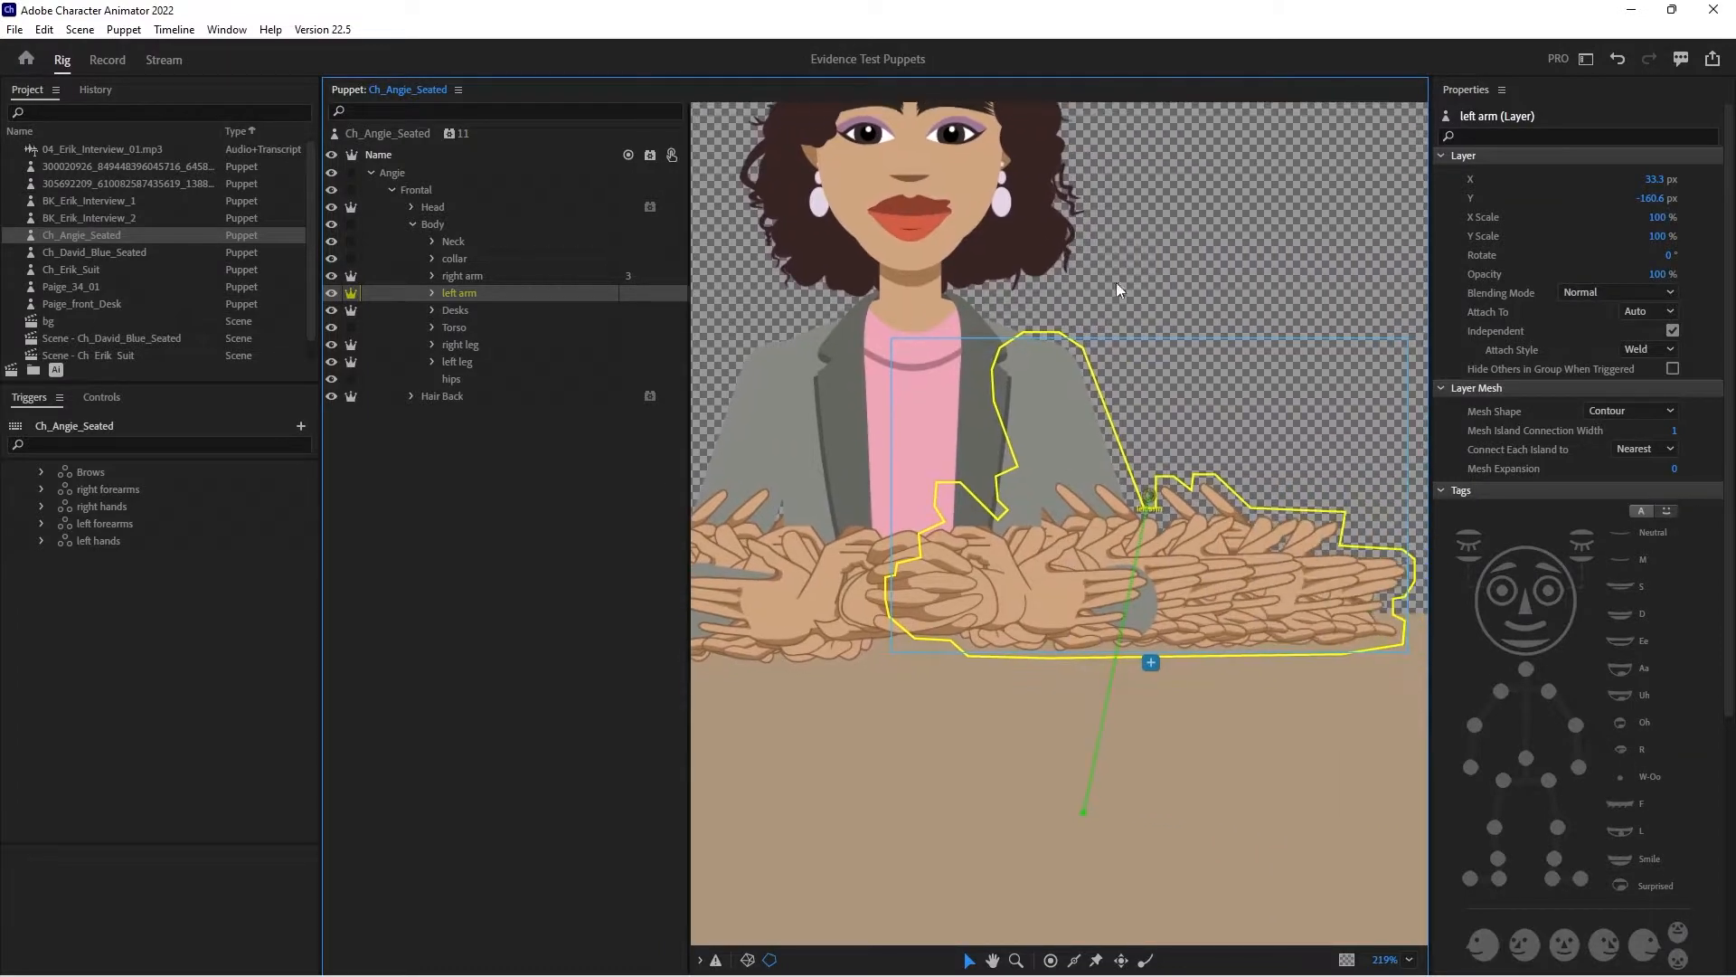
pyautogui.moveTo(1151, 500); pyautogui.dragTo(1044, 360)
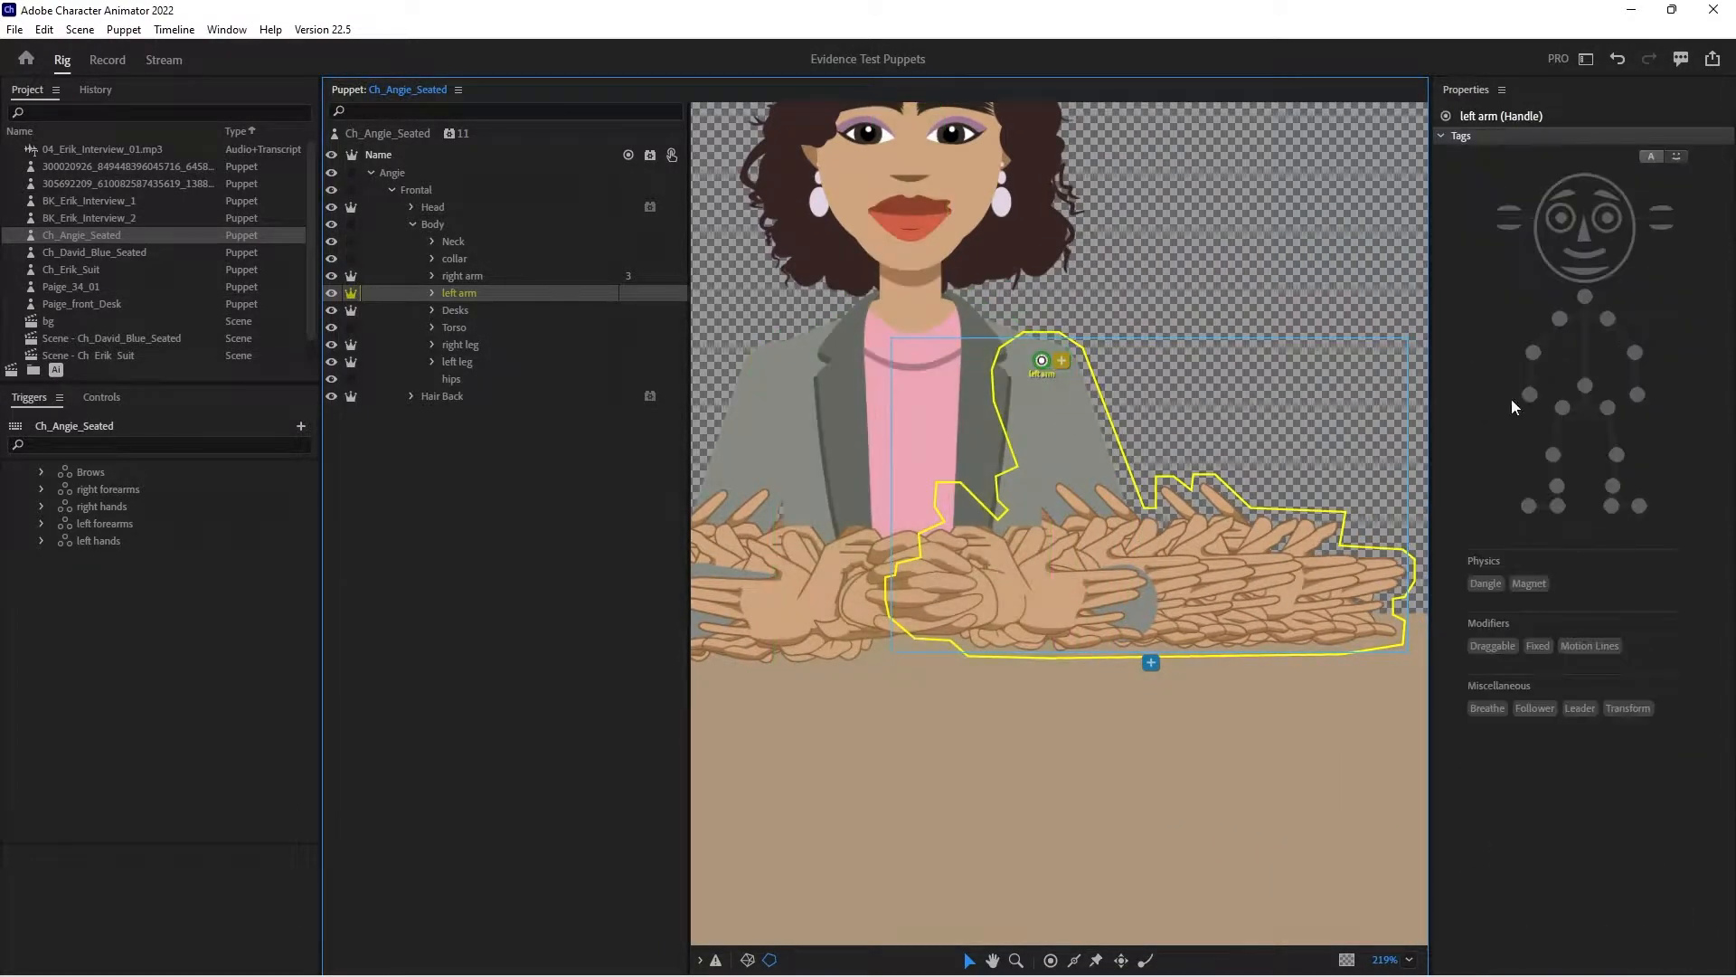
pyautogui.click(1607, 318)
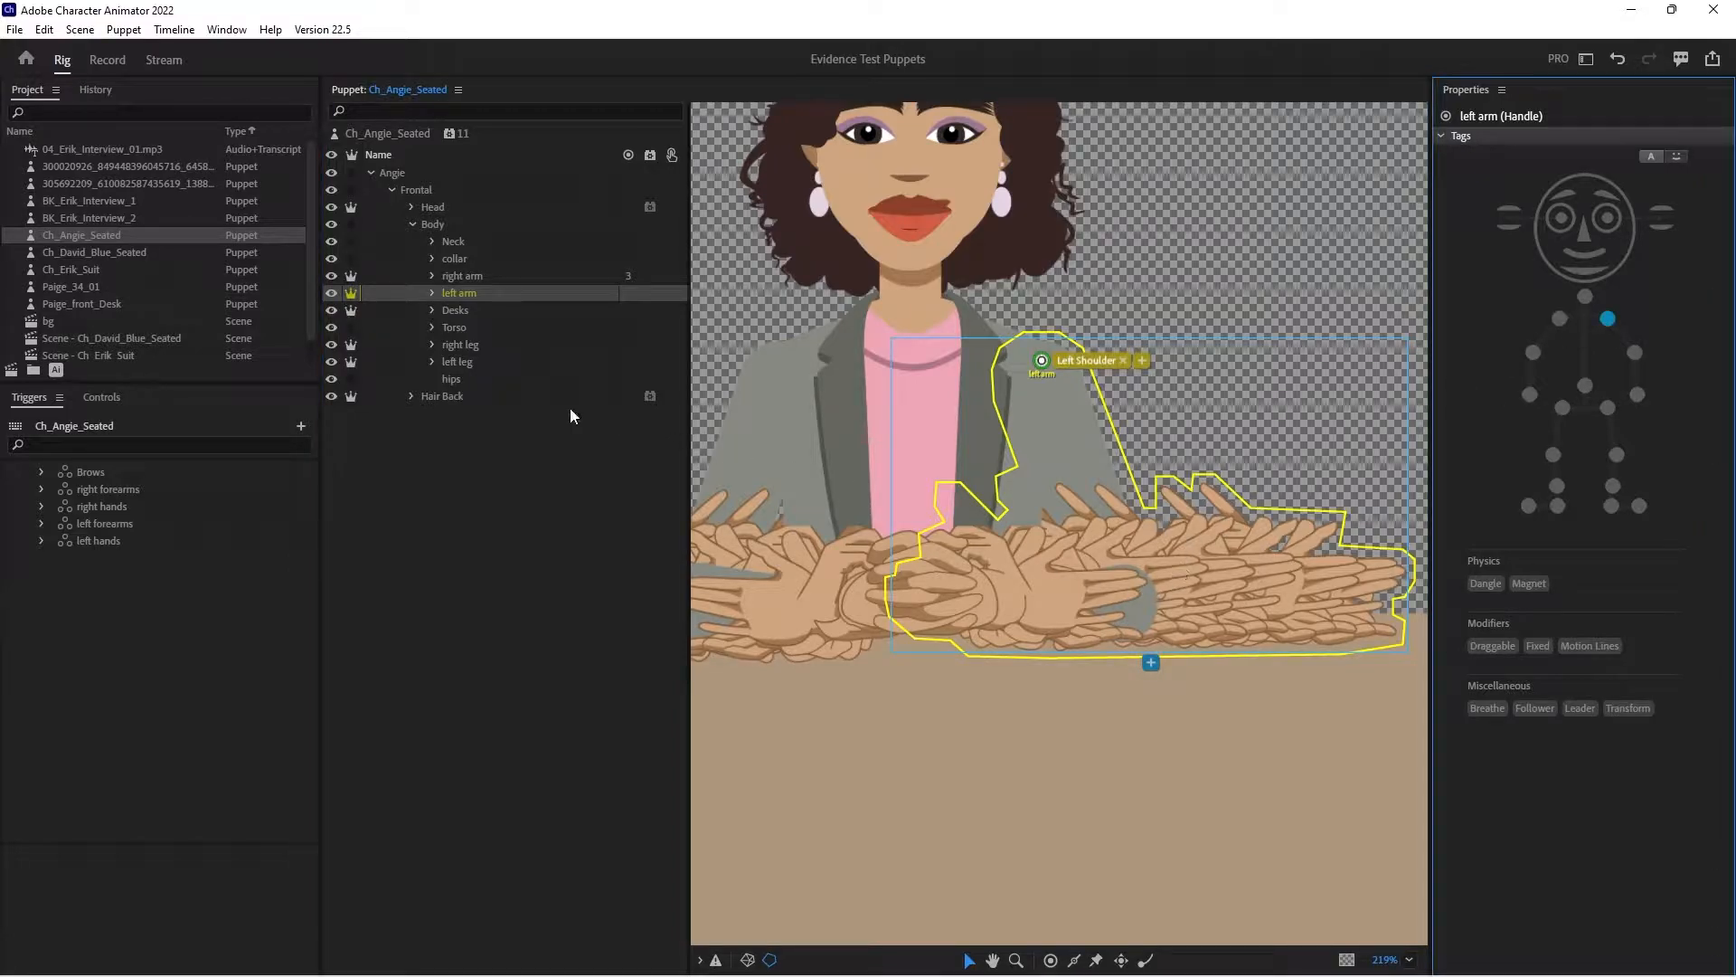
# - Add a handle at the left elbow tagged Left Elbow, and draw two sticks along the left upper arm's edges
pyautogui.click(1050, 959)
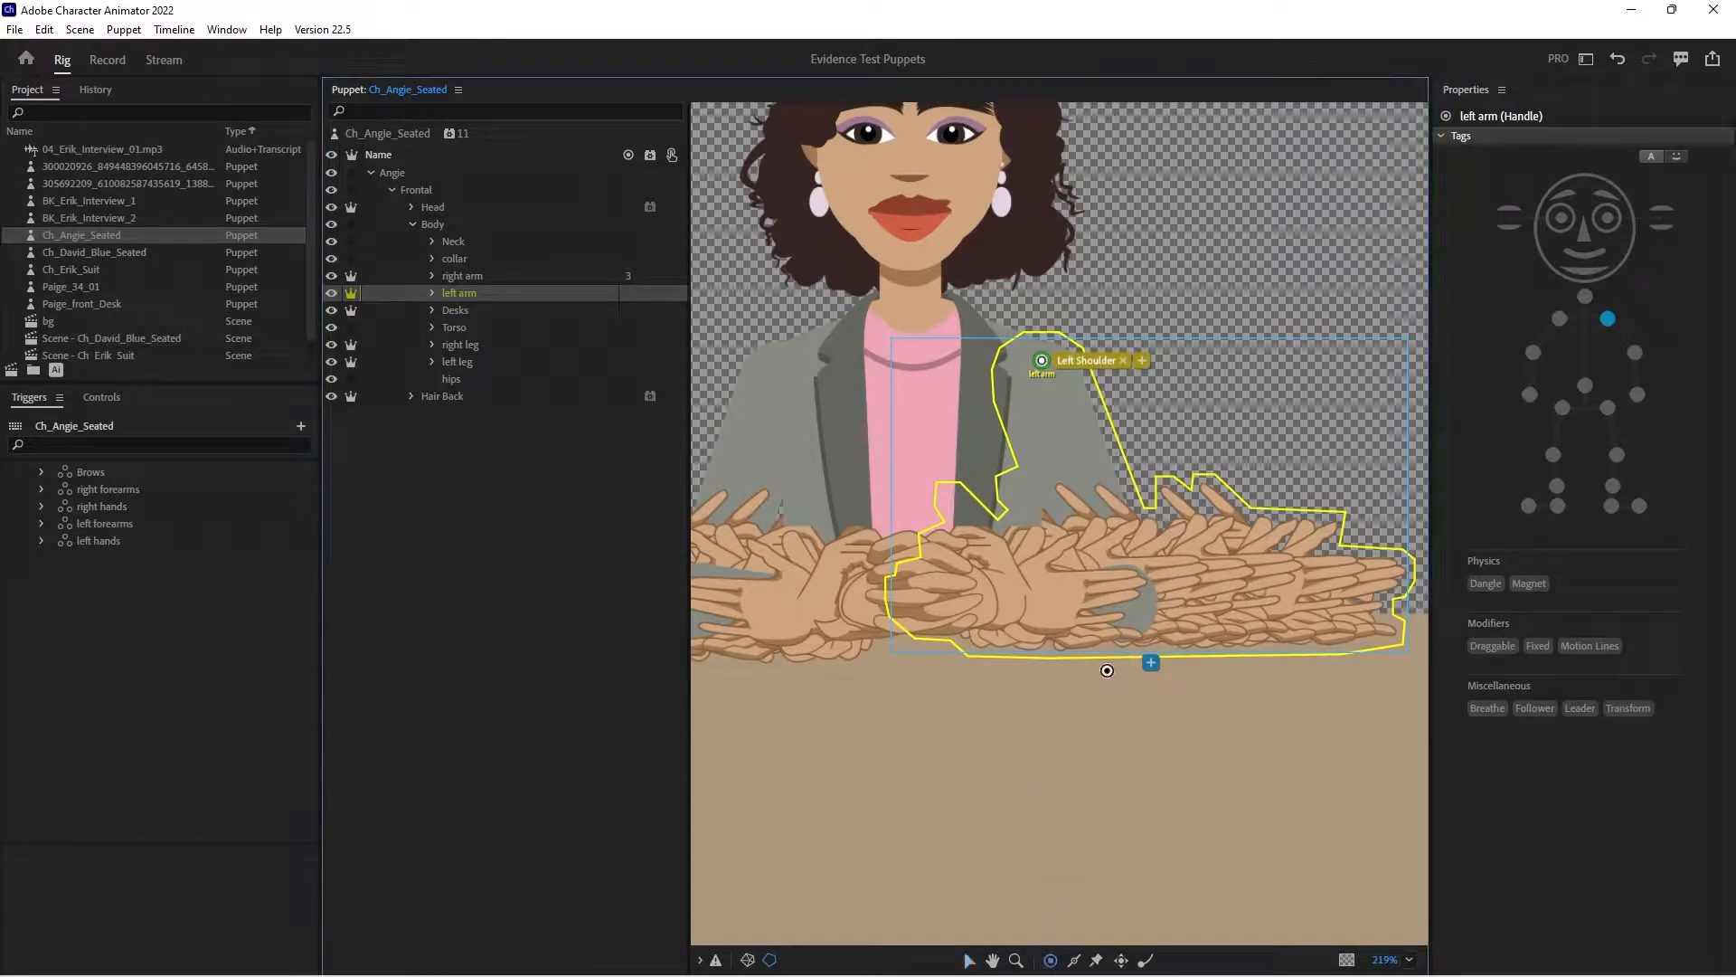
pyautogui.click(1129, 600)
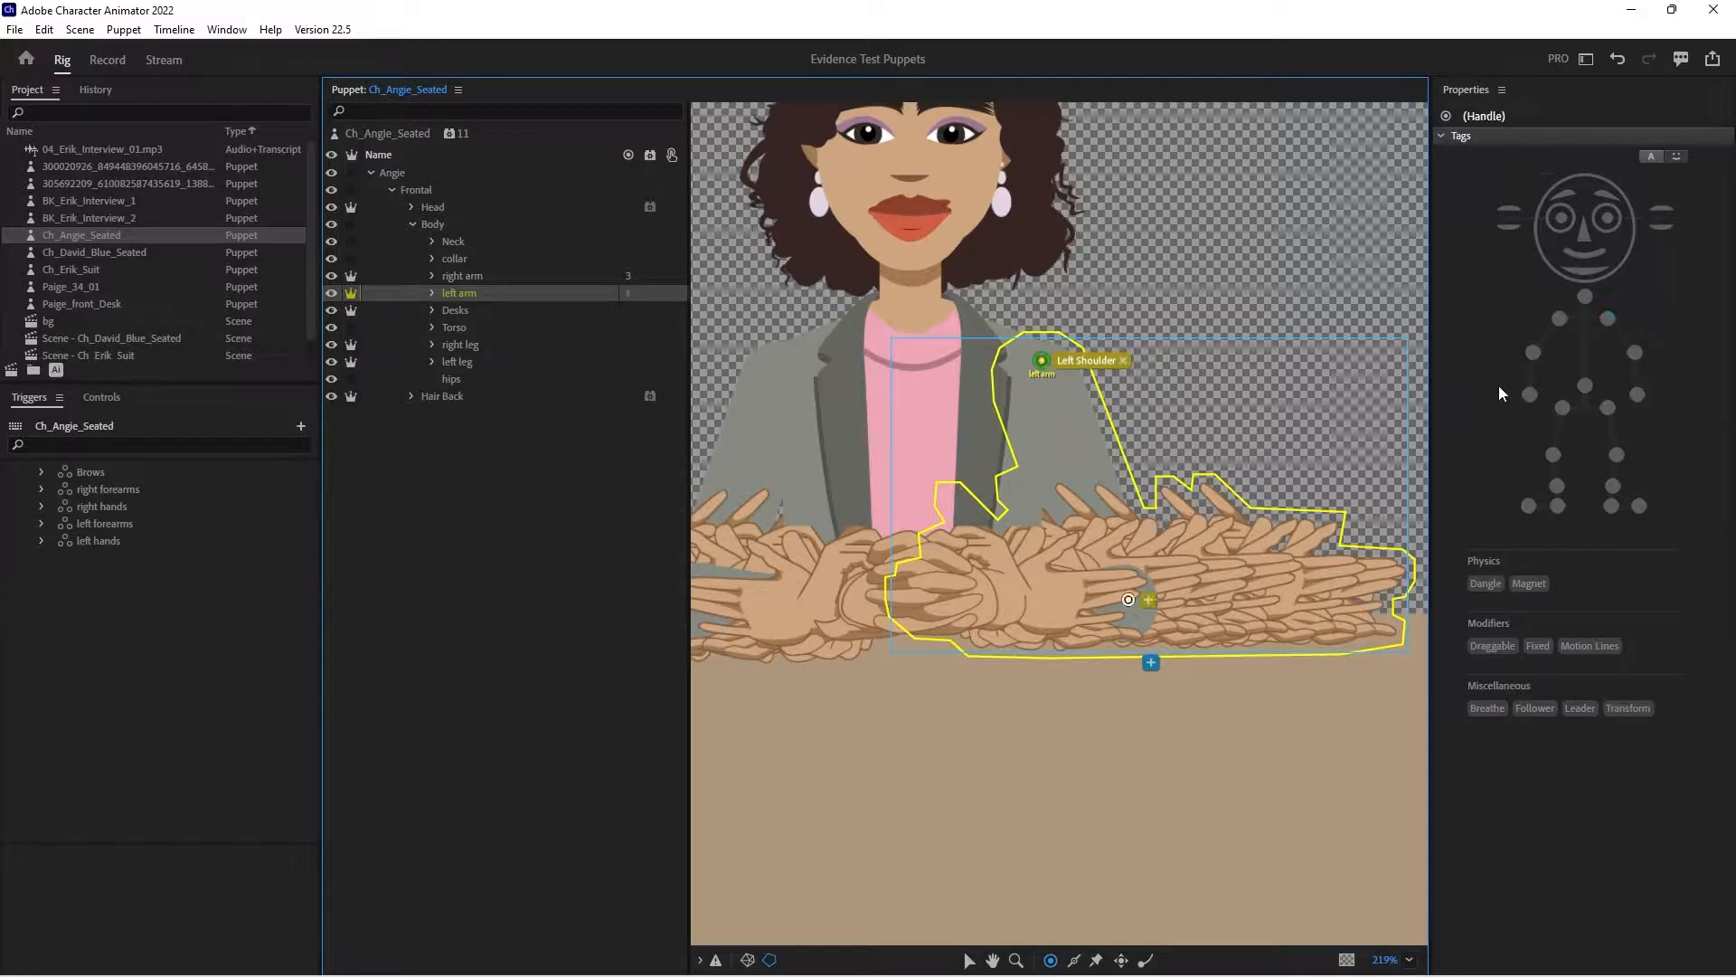
pyautogui.click(1635, 352)
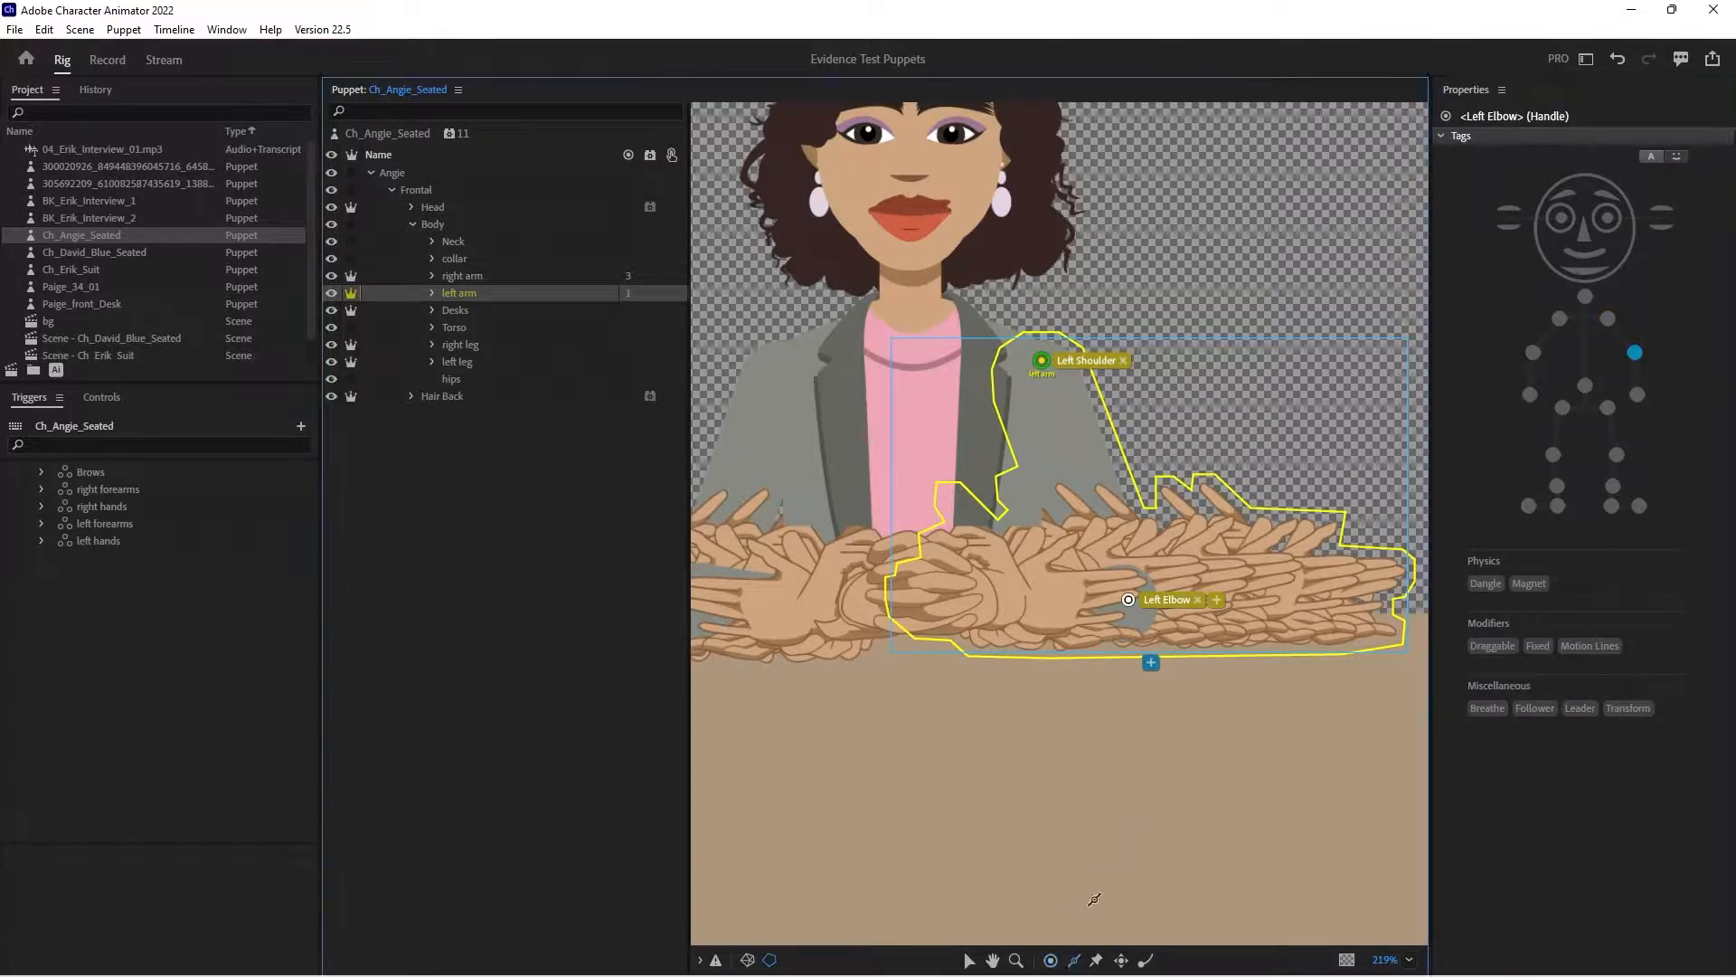
pyautogui.moveTo(1087, 371); pyautogui.dragTo(1147, 548)
pyautogui.moveTo(1001, 386); pyautogui.dragTo(1086, 576)
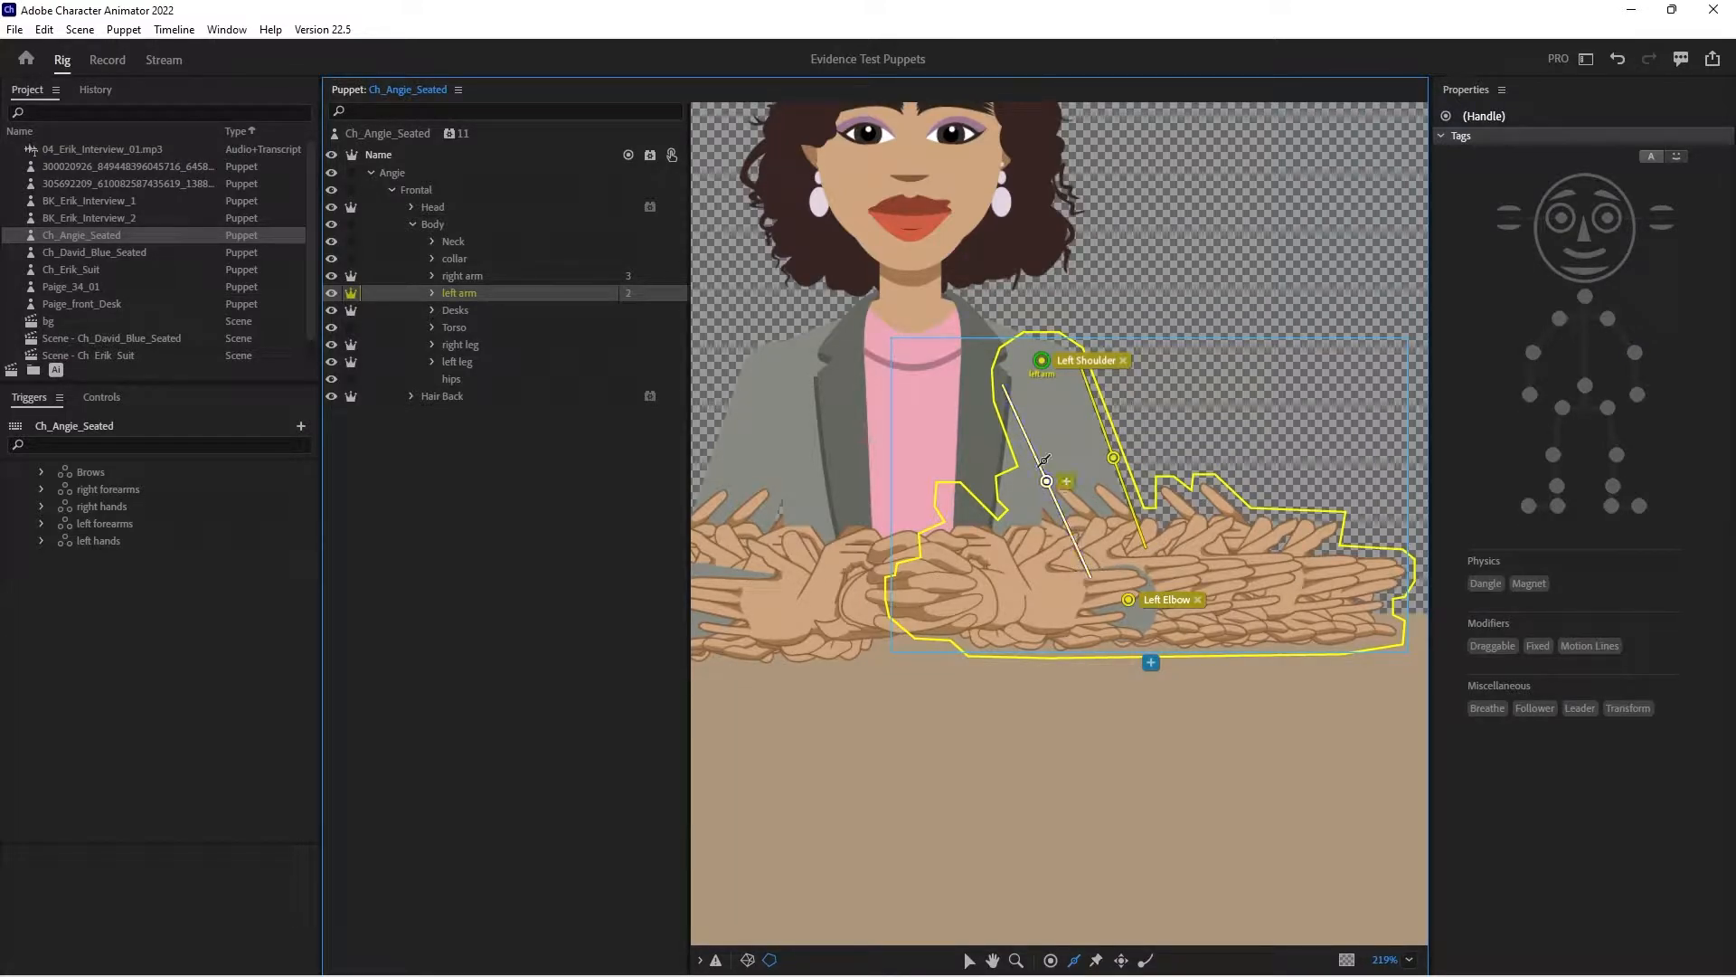
# - Place the left forearms group's handle at the elbow, and add a wrist handle tagged Left Wrist and Draggable
pyautogui.click(433, 293)
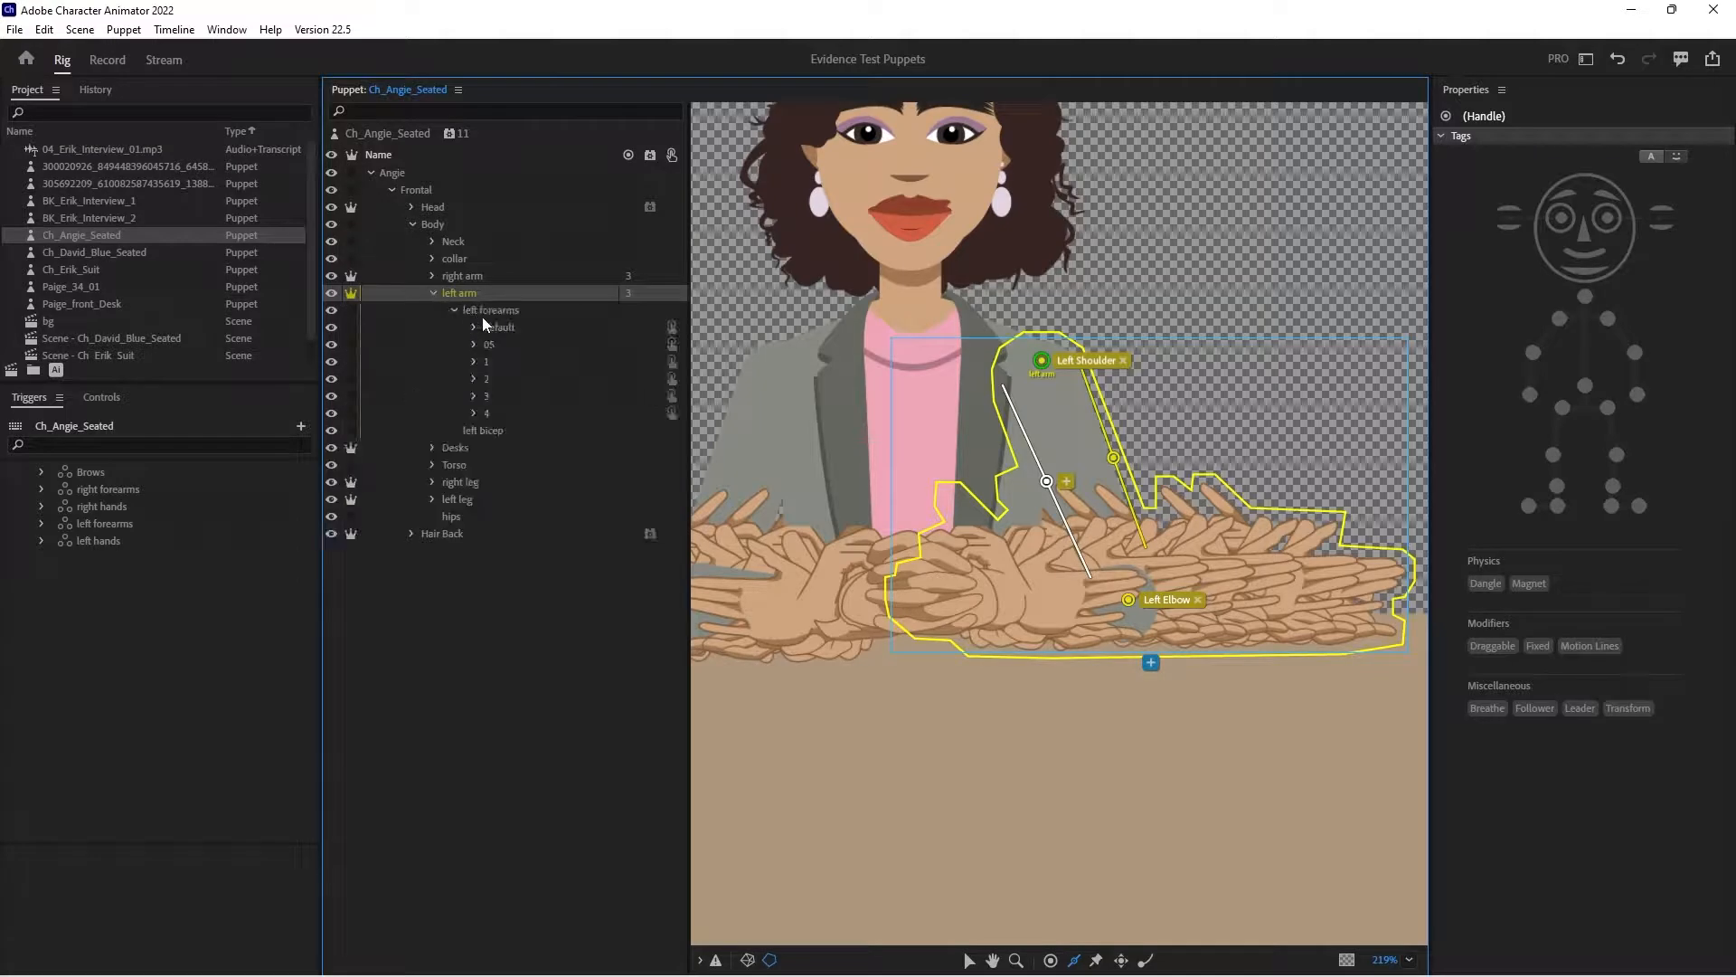
pyautogui.click(486, 311)
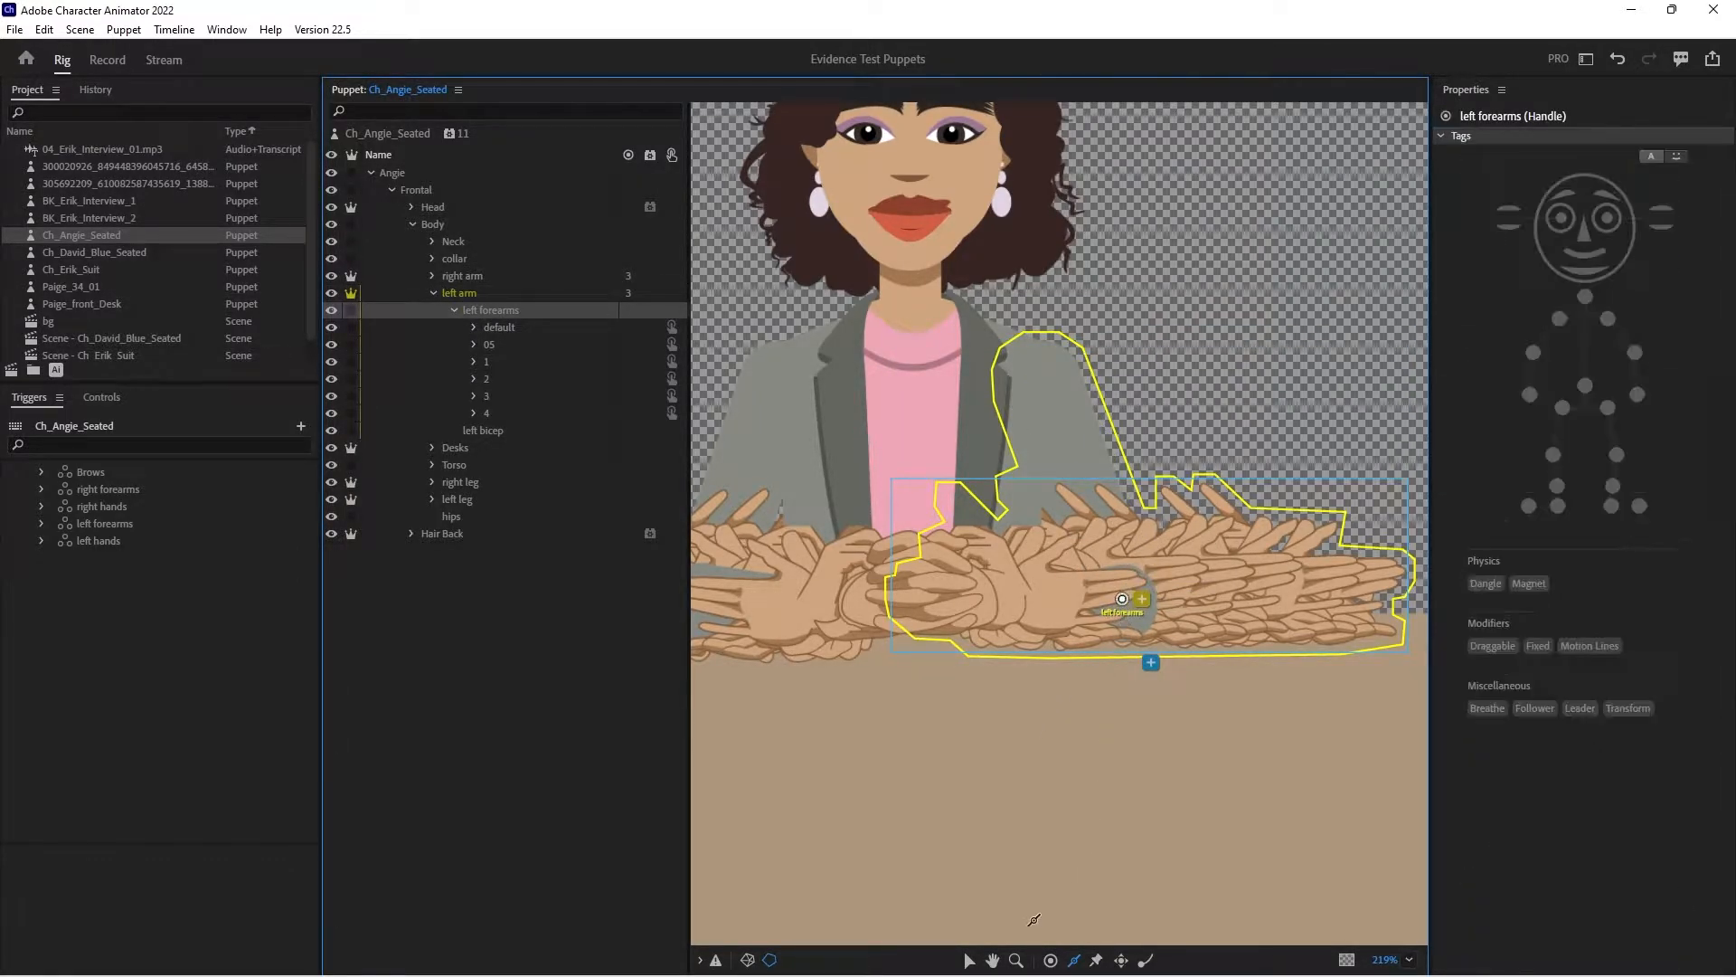
pyautogui.click(1050, 960)
pyautogui.click(1282, 582)
pyautogui.click(1638, 394)
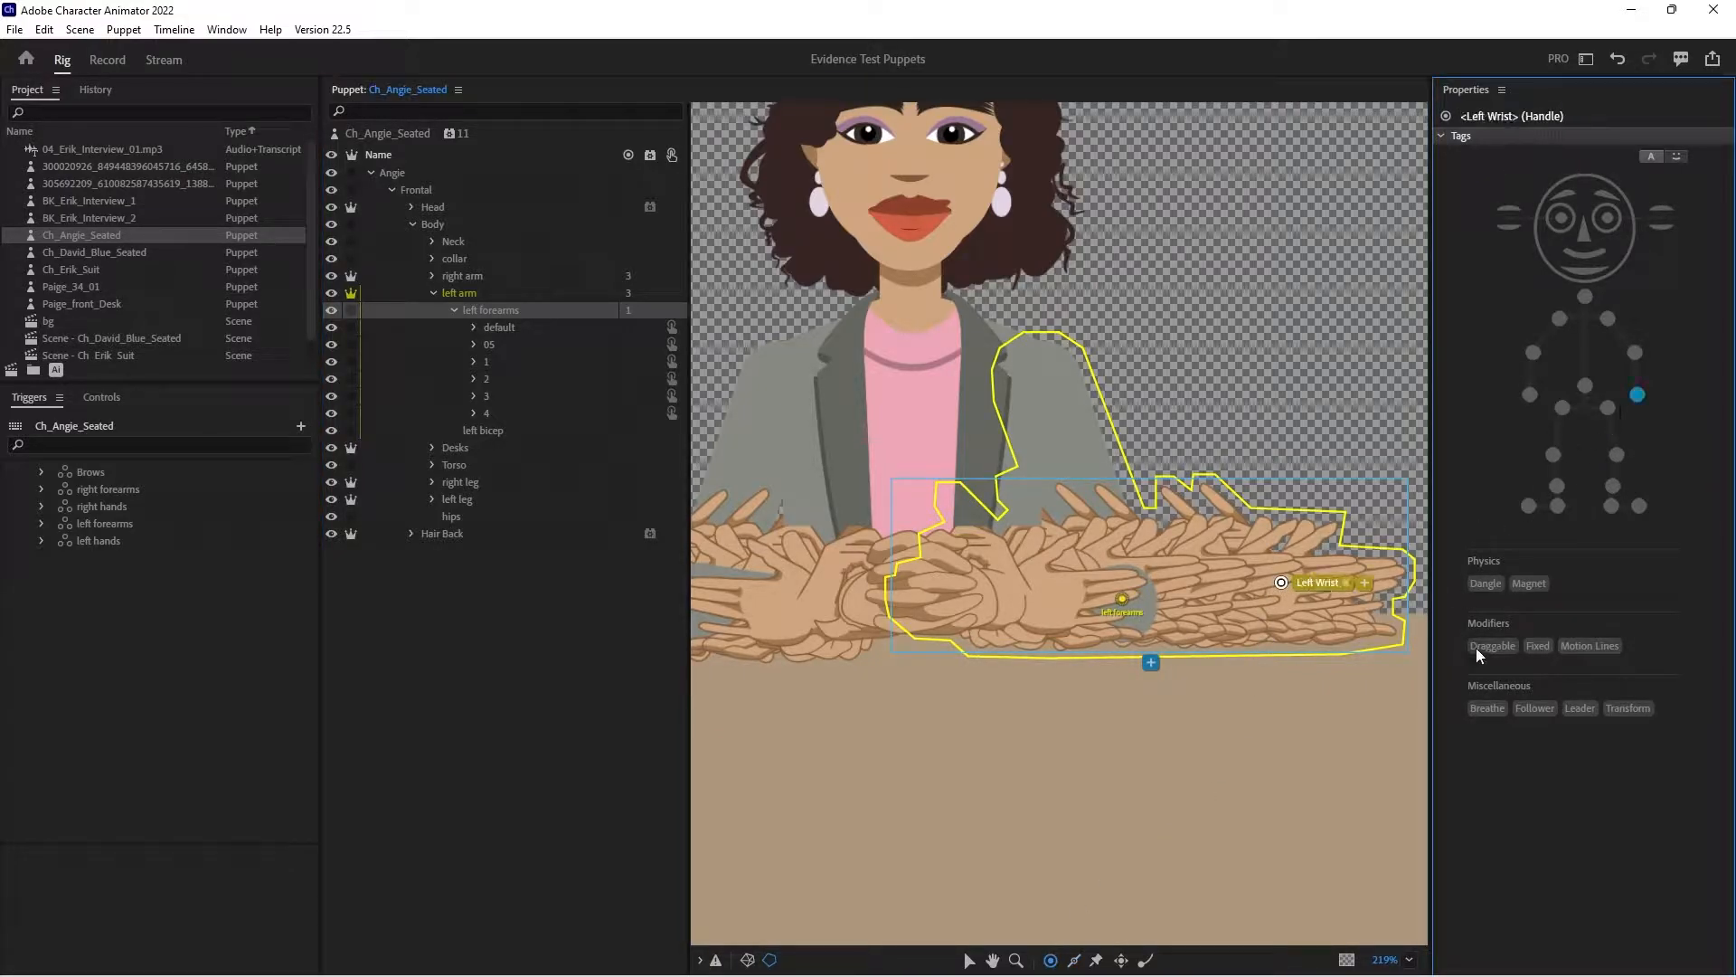
pyautogui.click(1491, 645)
# - Draw two sticks along the upper and lower edges of the left forearm, and collapse the left arm group
pyautogui.click(1074, 961)
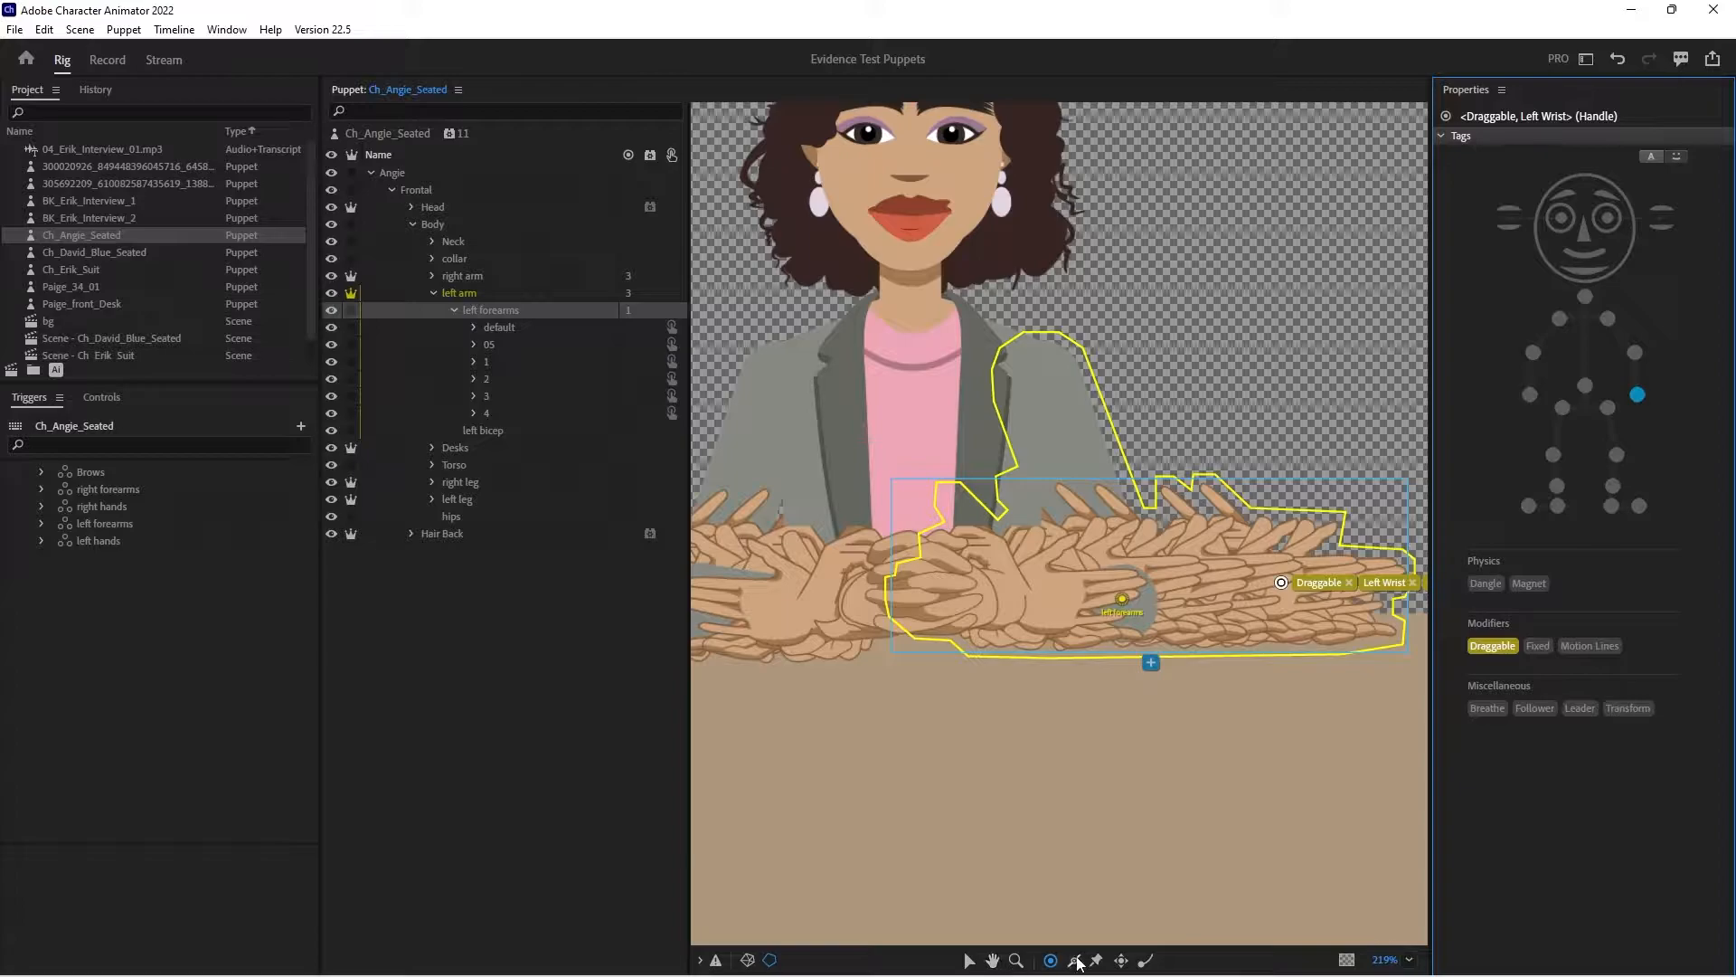
pyautogui.moveTo(1134, 563); pyautogui.dragTo(1282, 563)
pyautogui.moveTo(1123, 631); pyautogui.dragTo(1300, 610)
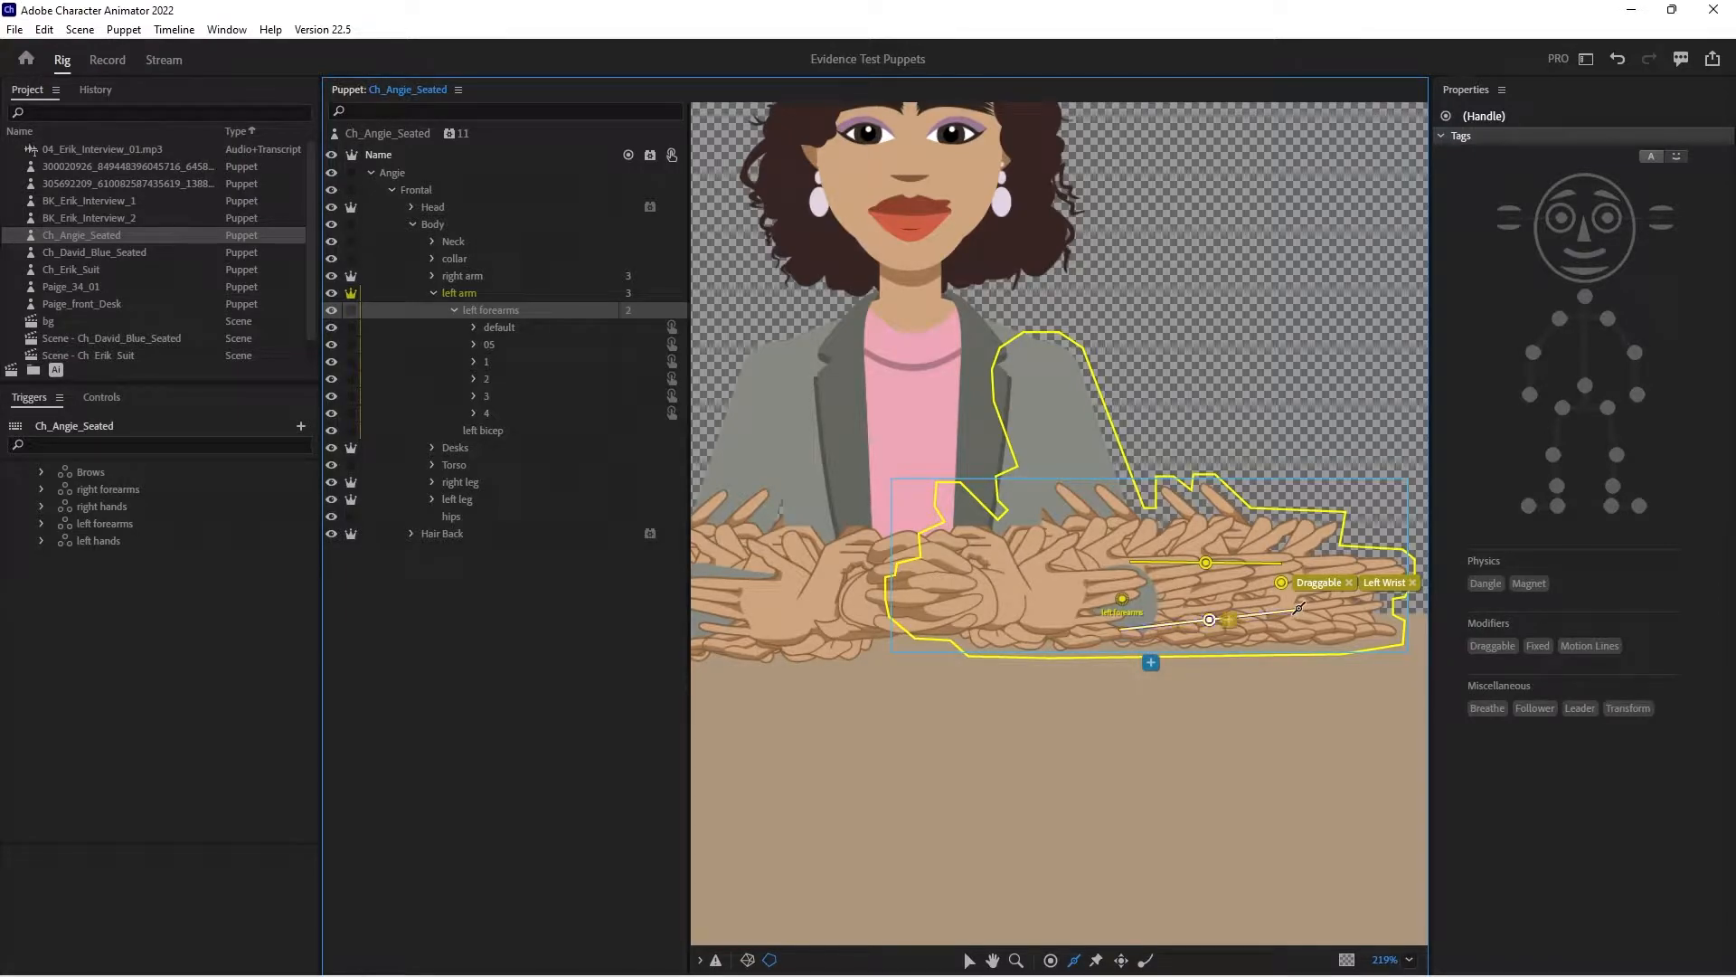
pyautogui.click(436, 292)
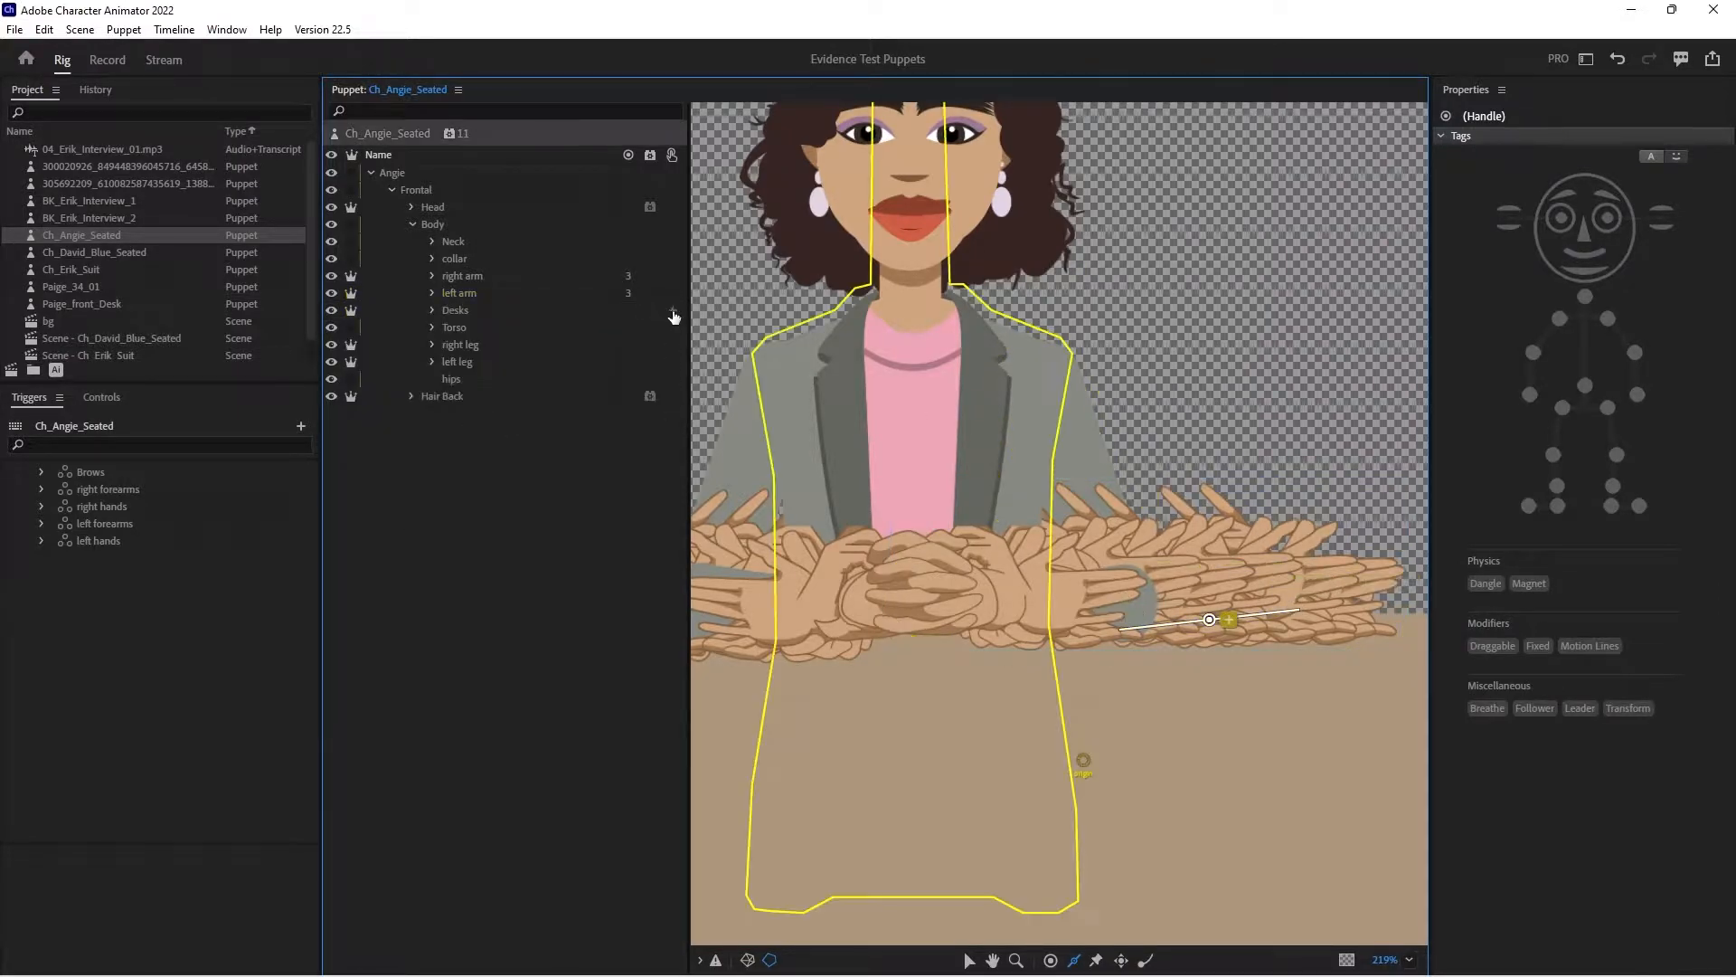
pyautogui.press('z')
pyautogui.keyDown('alt'); pyautogui.click(879, 521); pyautogui.keyUp('alt')
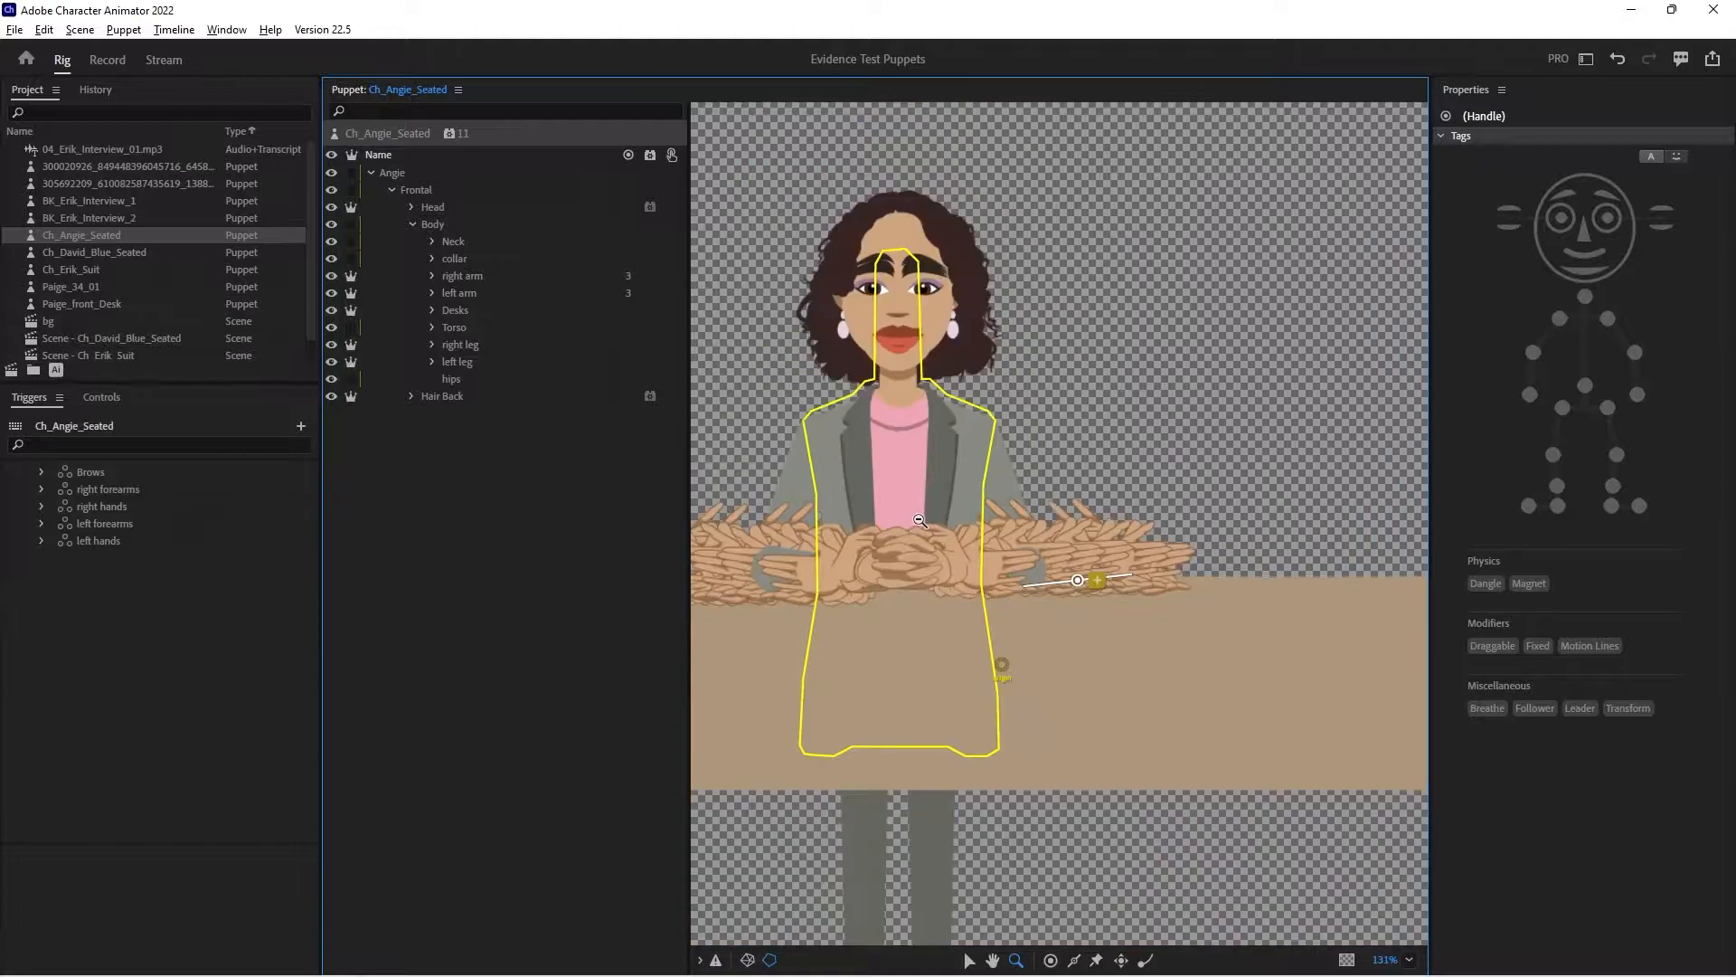
# - Review the handles and sticks on the left arm and left forearms layers, and collapse the left arm group
pyautogui.moveTo(1136, 473); pyautogui.dragTo(1241, 290)
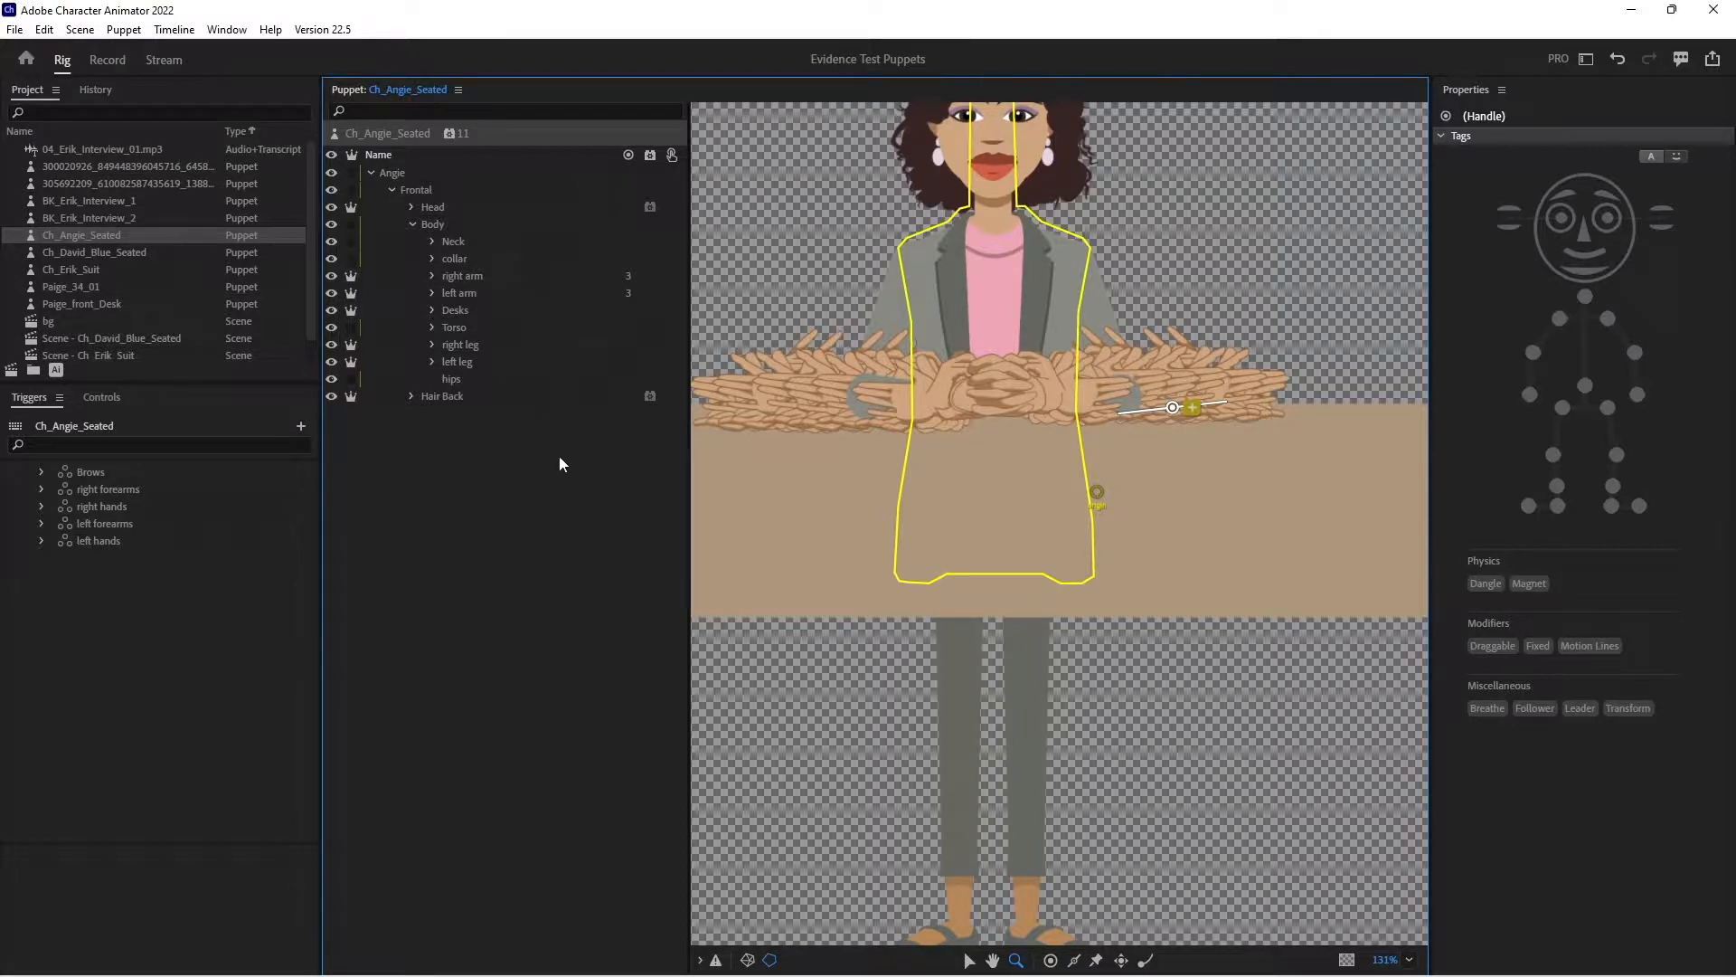
pyautogui.click(969, 959)
pyautogui.click(1173, 405)
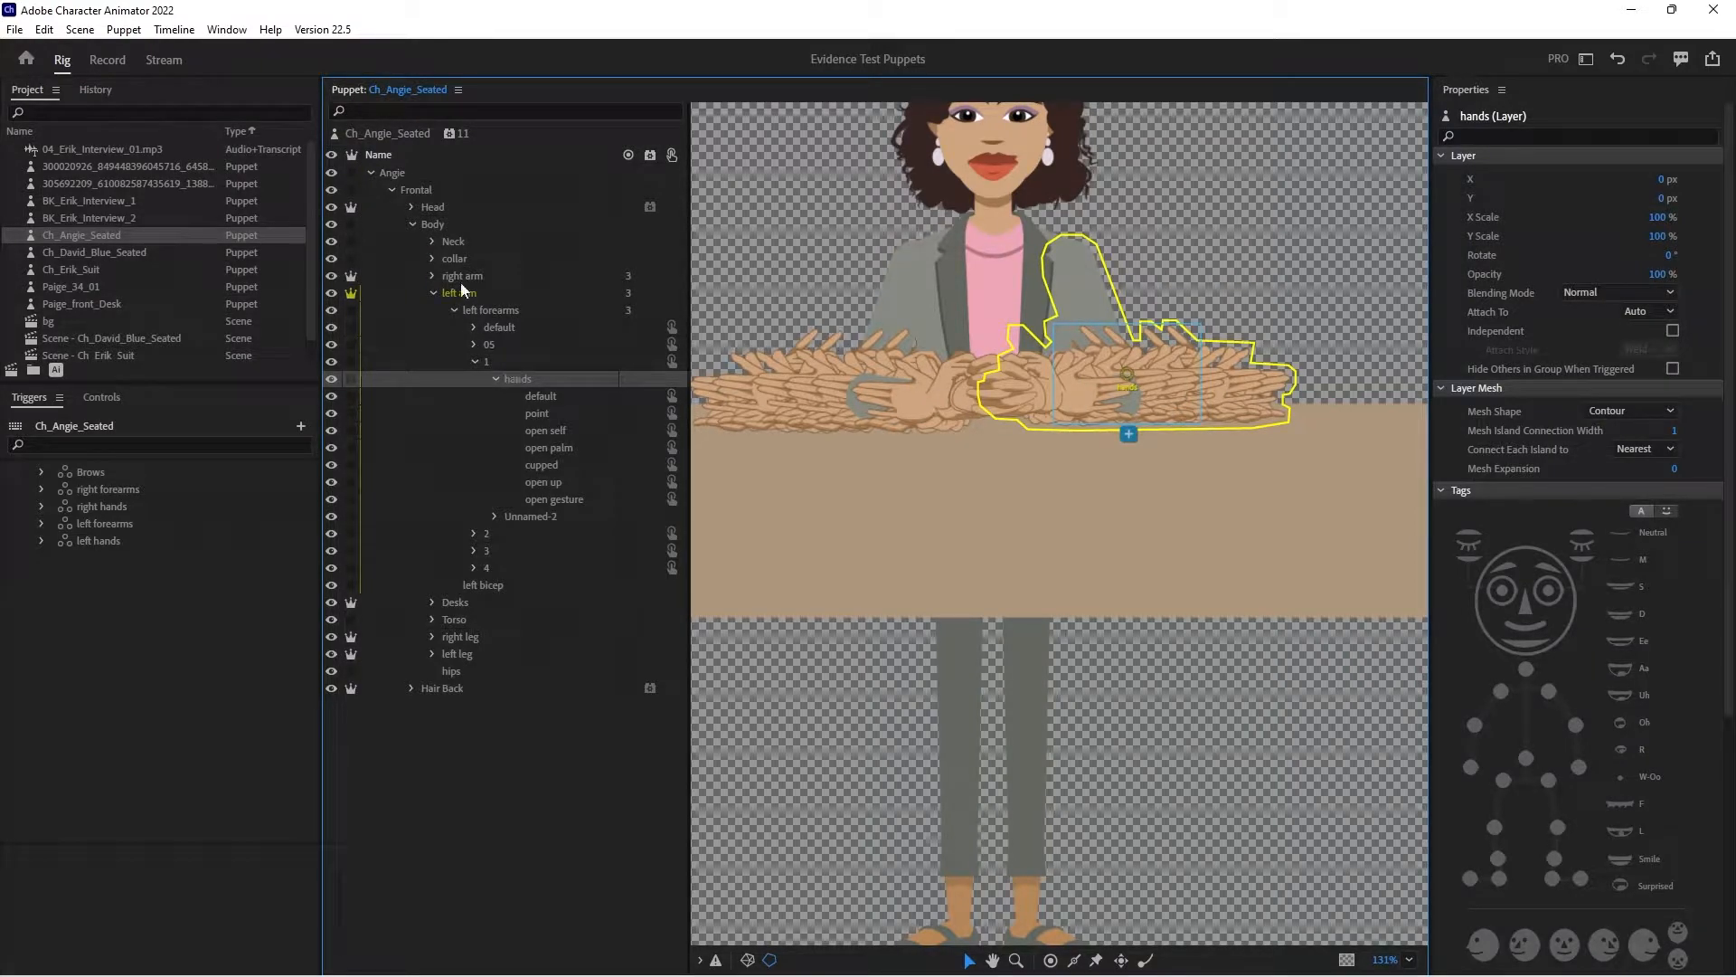
pyautogui.click(414, 132)
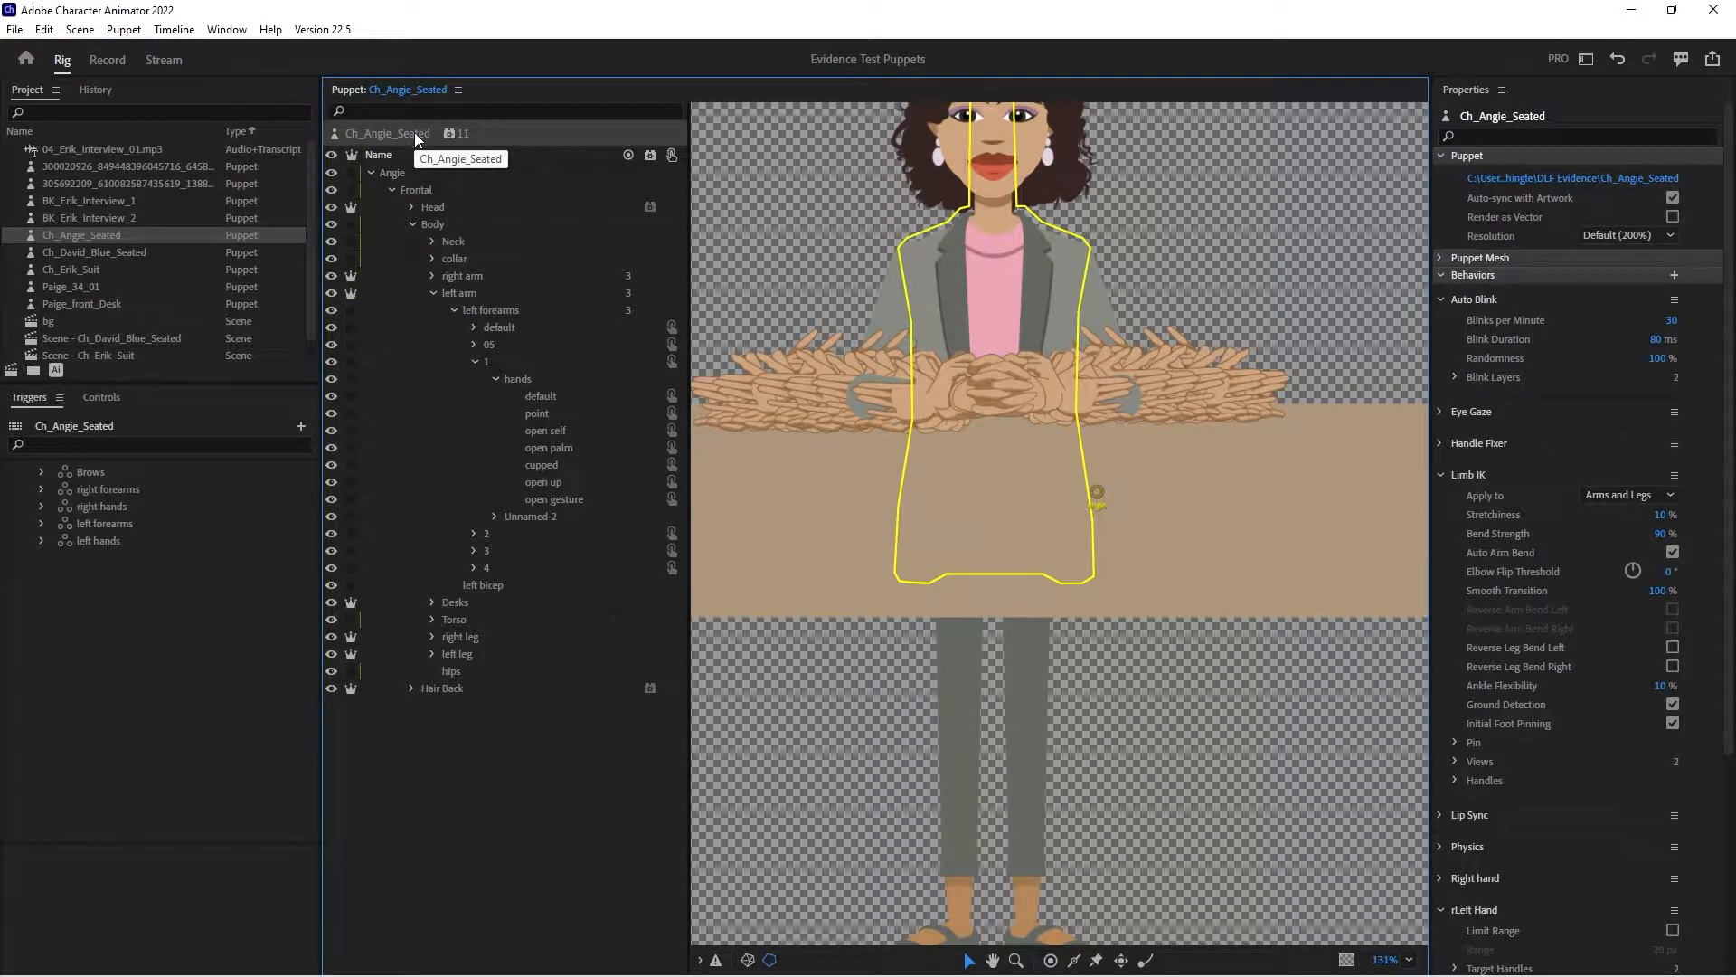
pyautogui.click(394, 176)
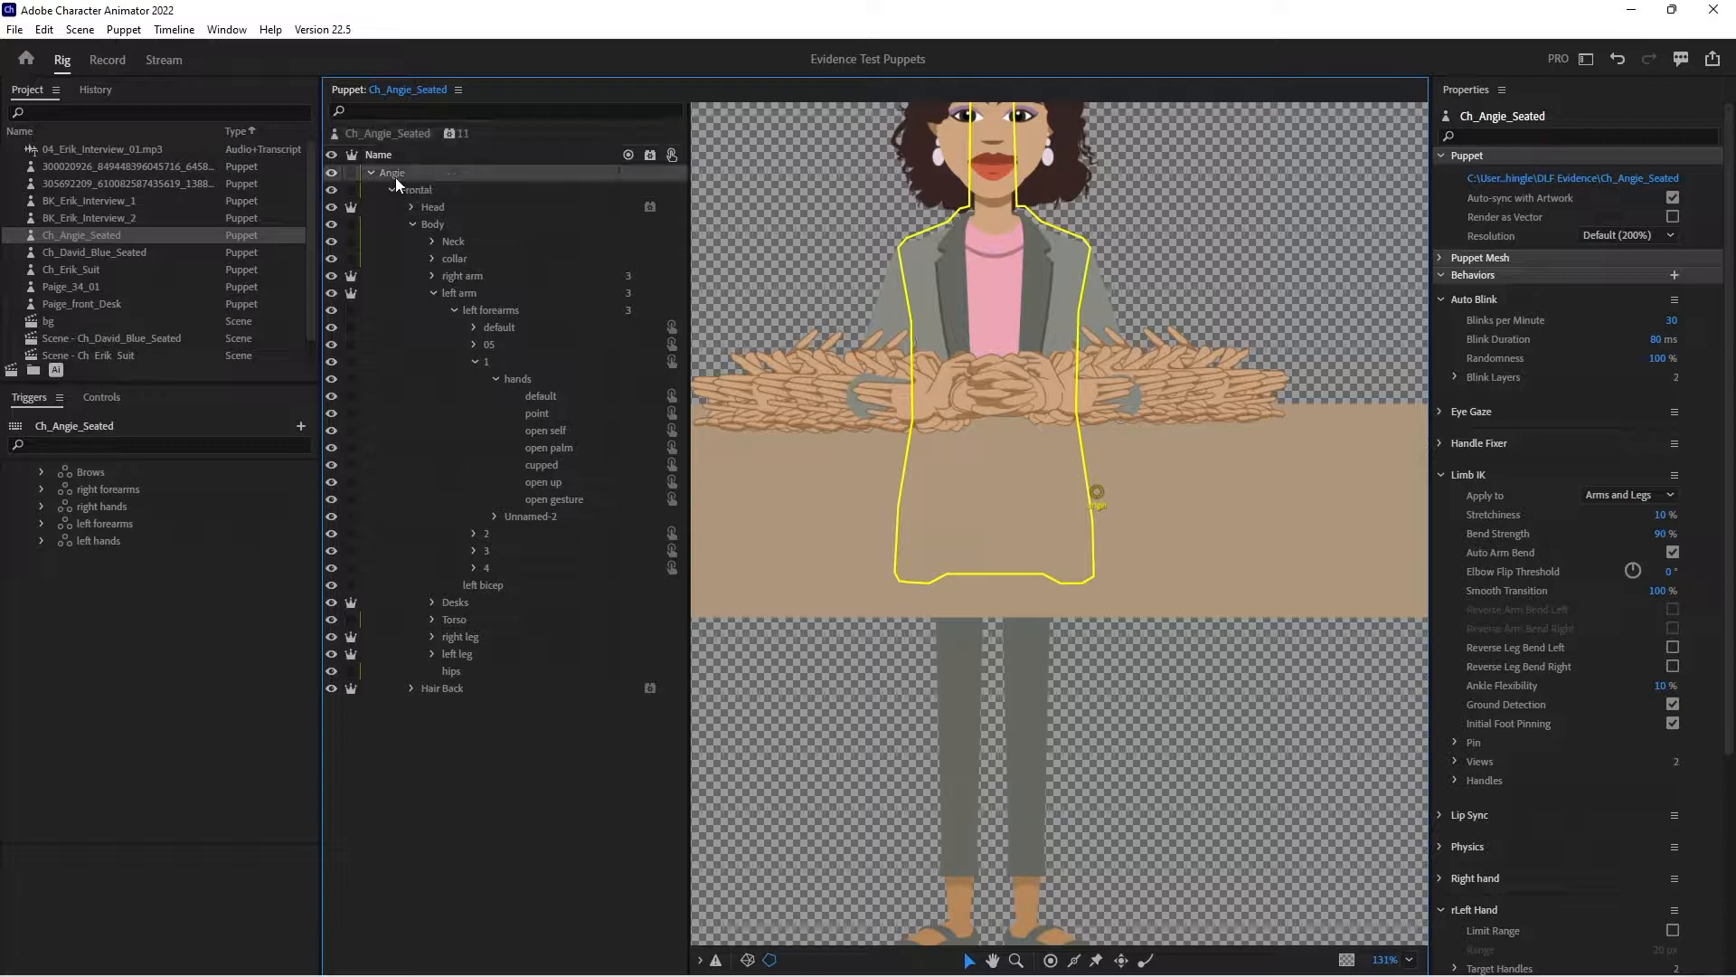
pyautogui.click(462, 292)
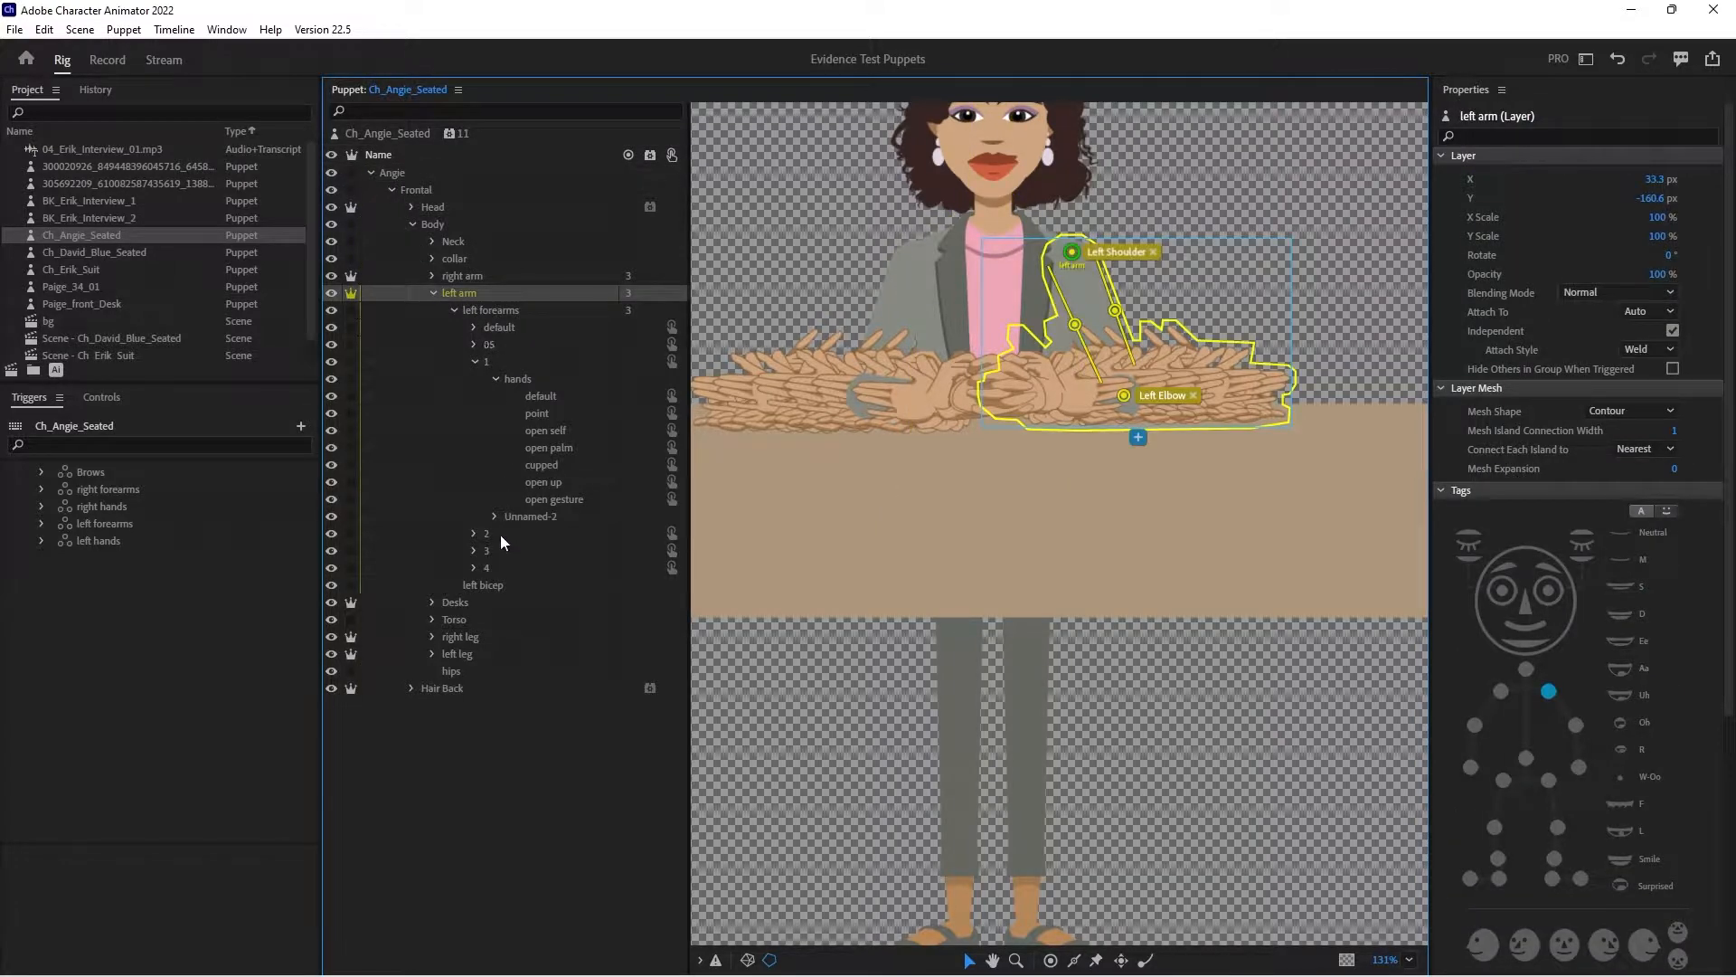
pyautogui.click(496, 311)
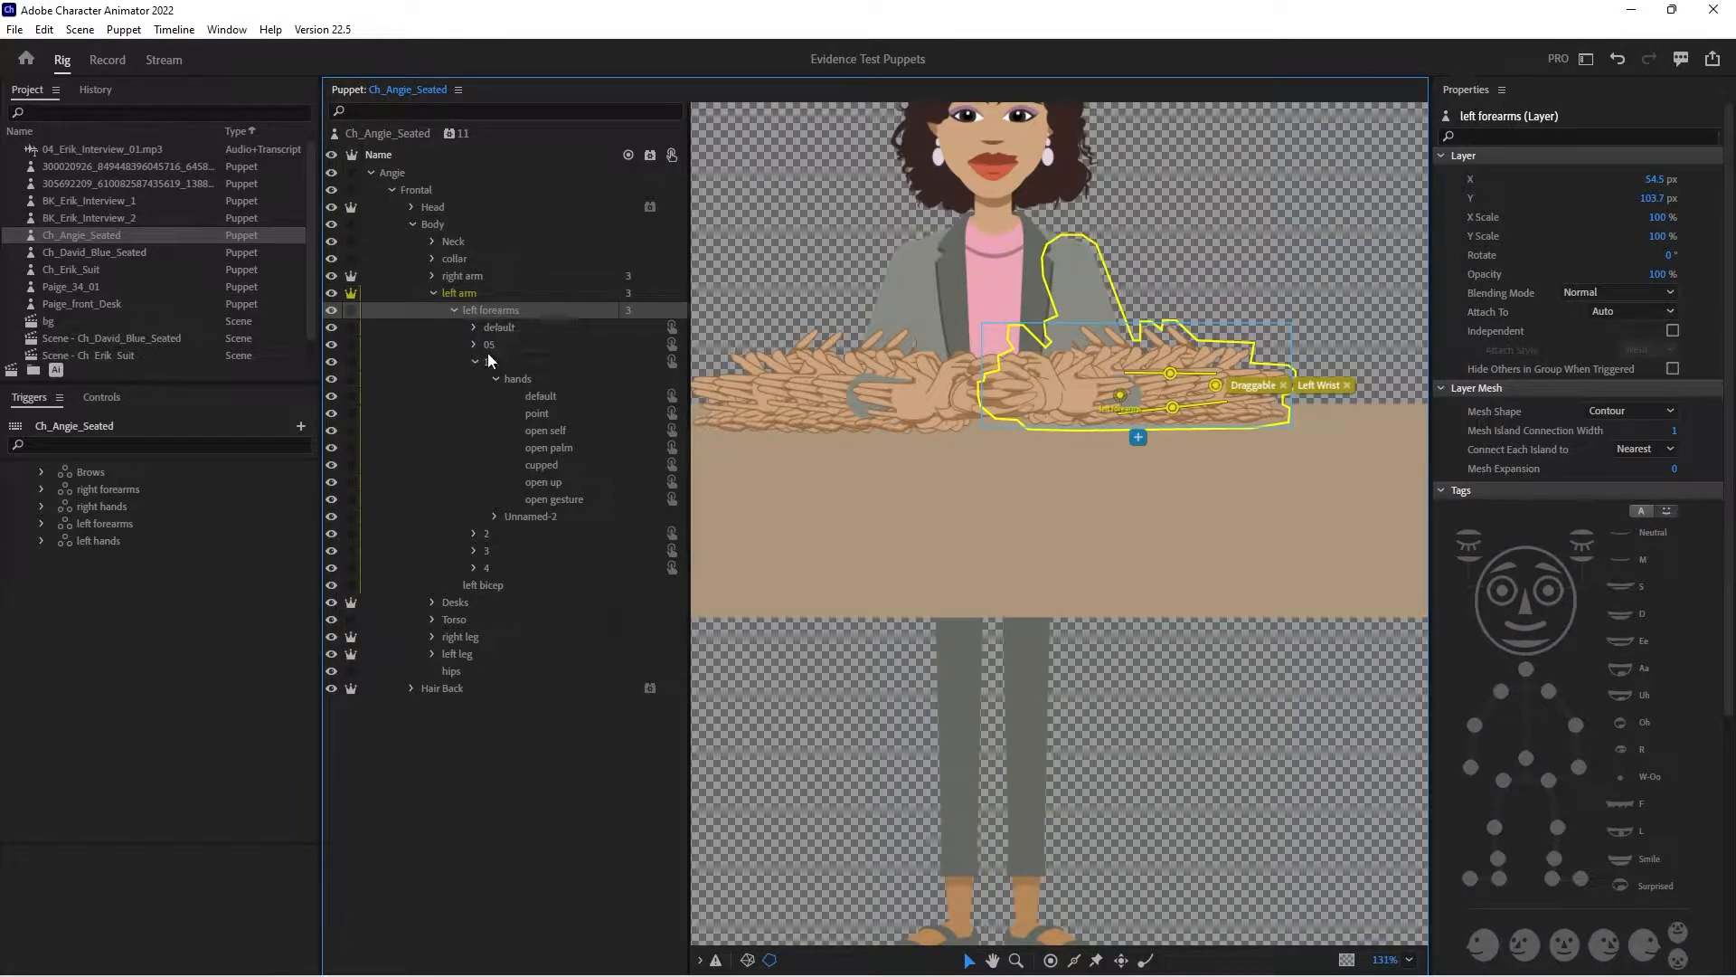
pyautogui.click(431, 293)
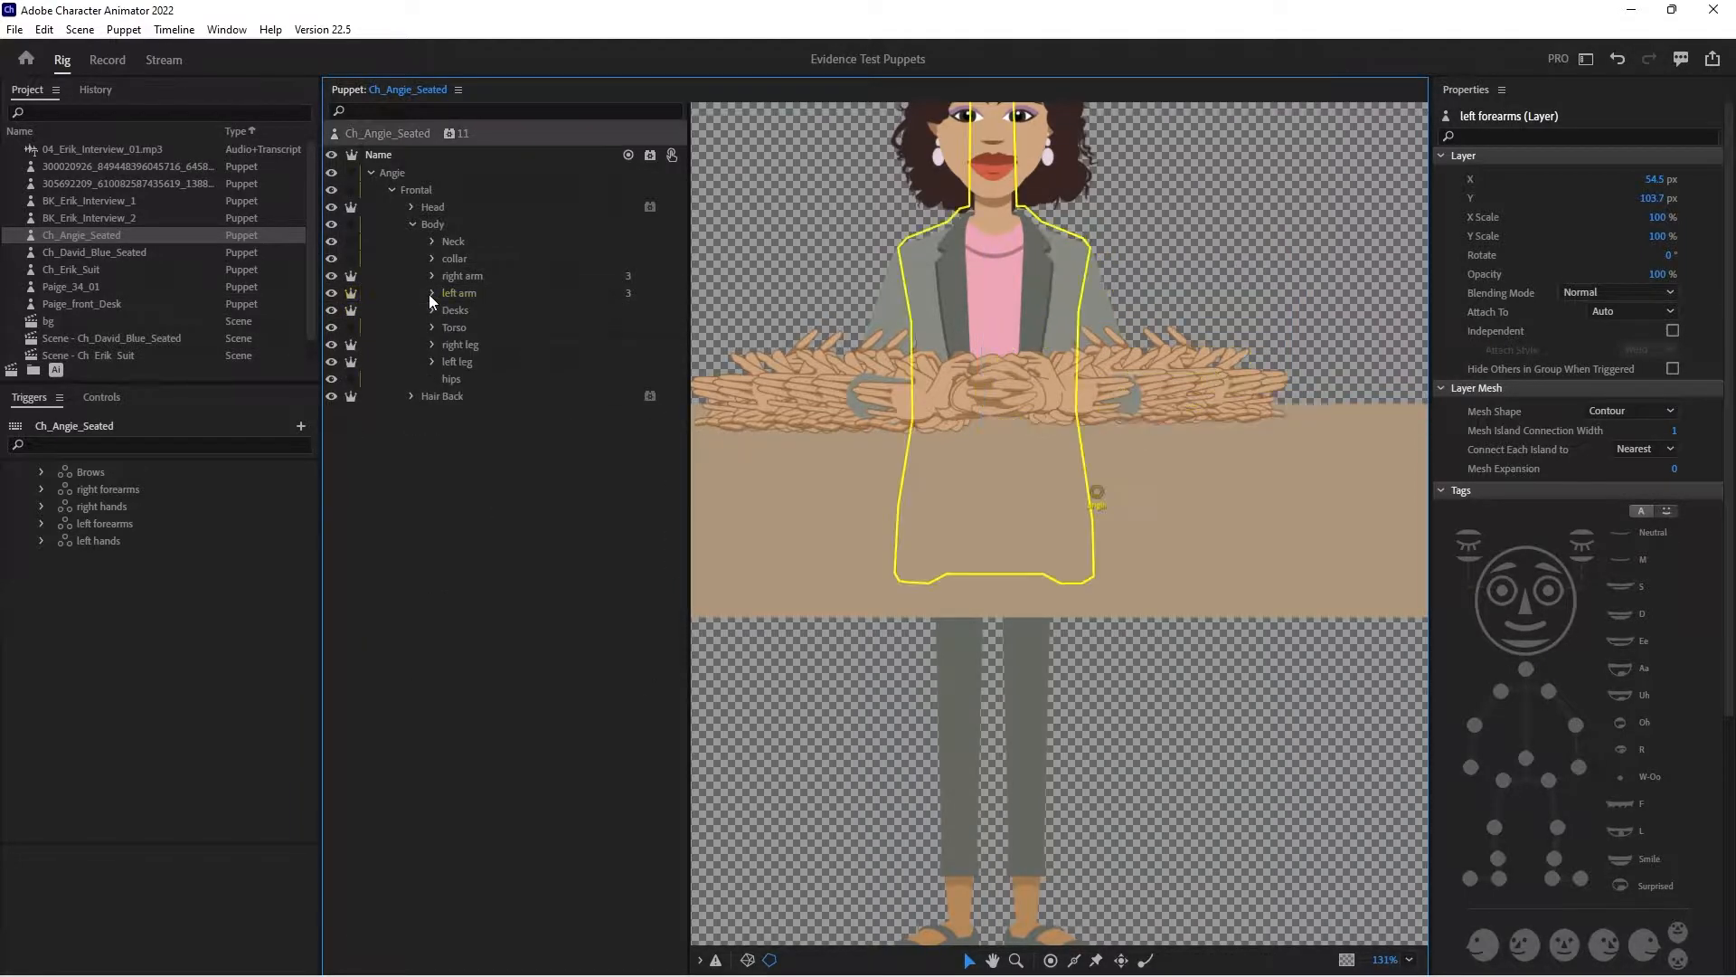
# - Move the right leg layer's handle to the top of the right leg and tag it Right Hip
pyautogui.click(463, 344)
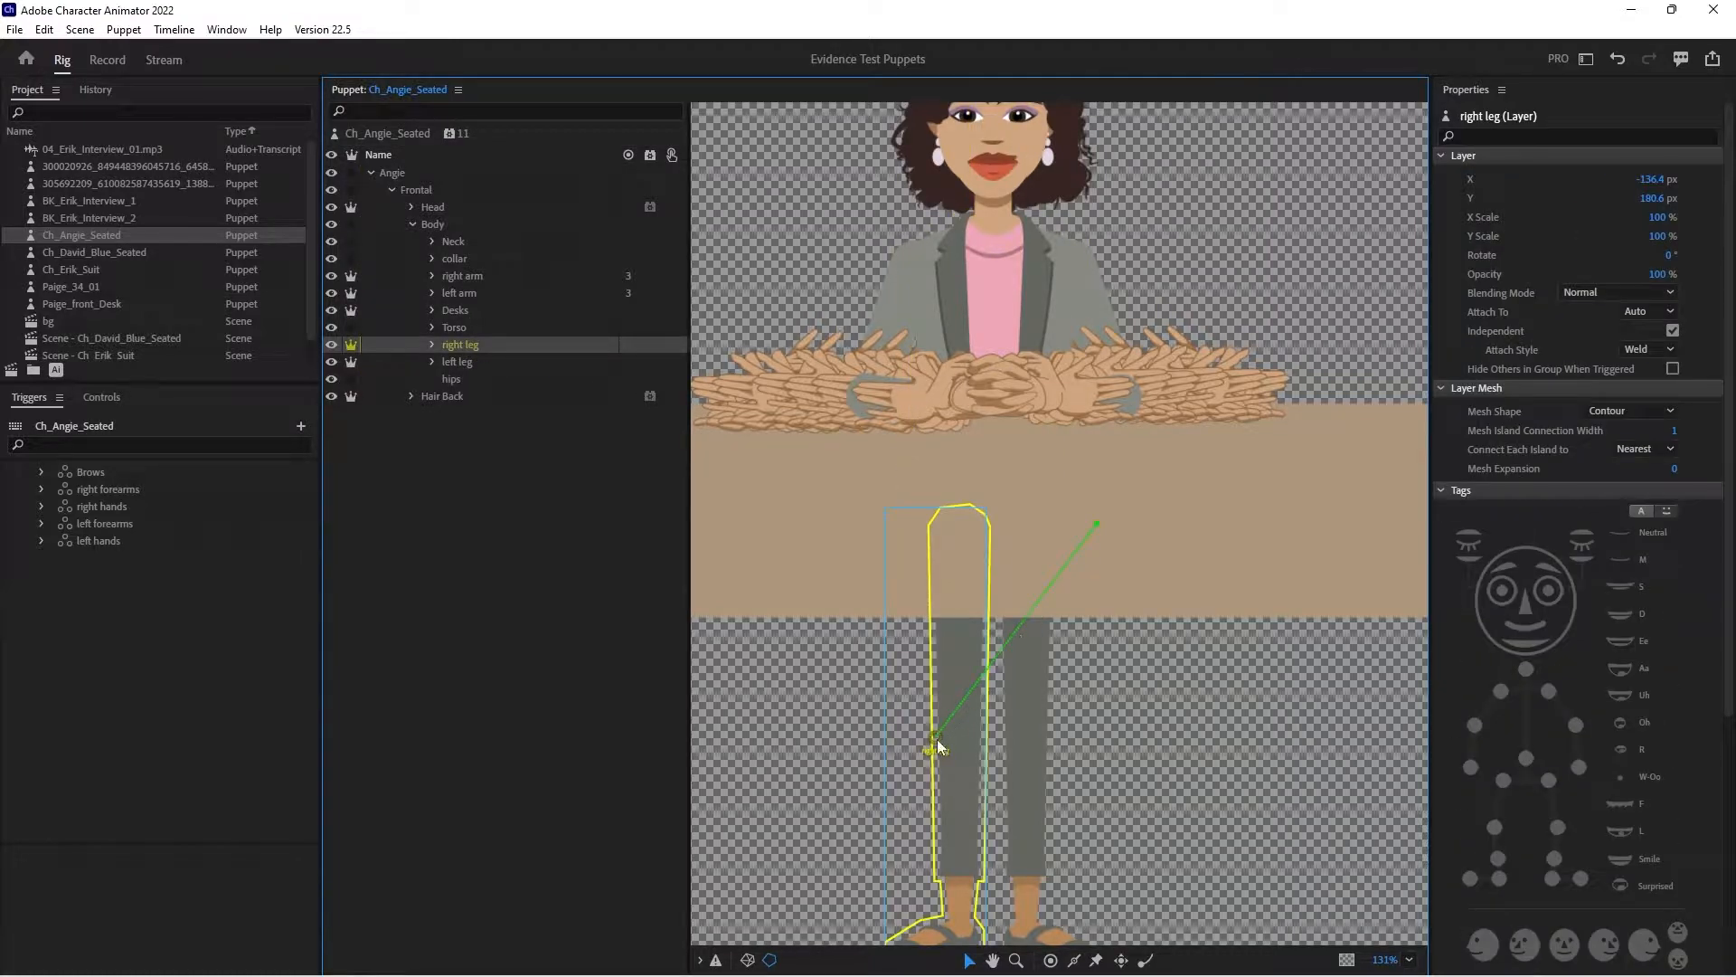
pyautogui.moveTo(933, 739); pyautogui.dragTo(960, 539)
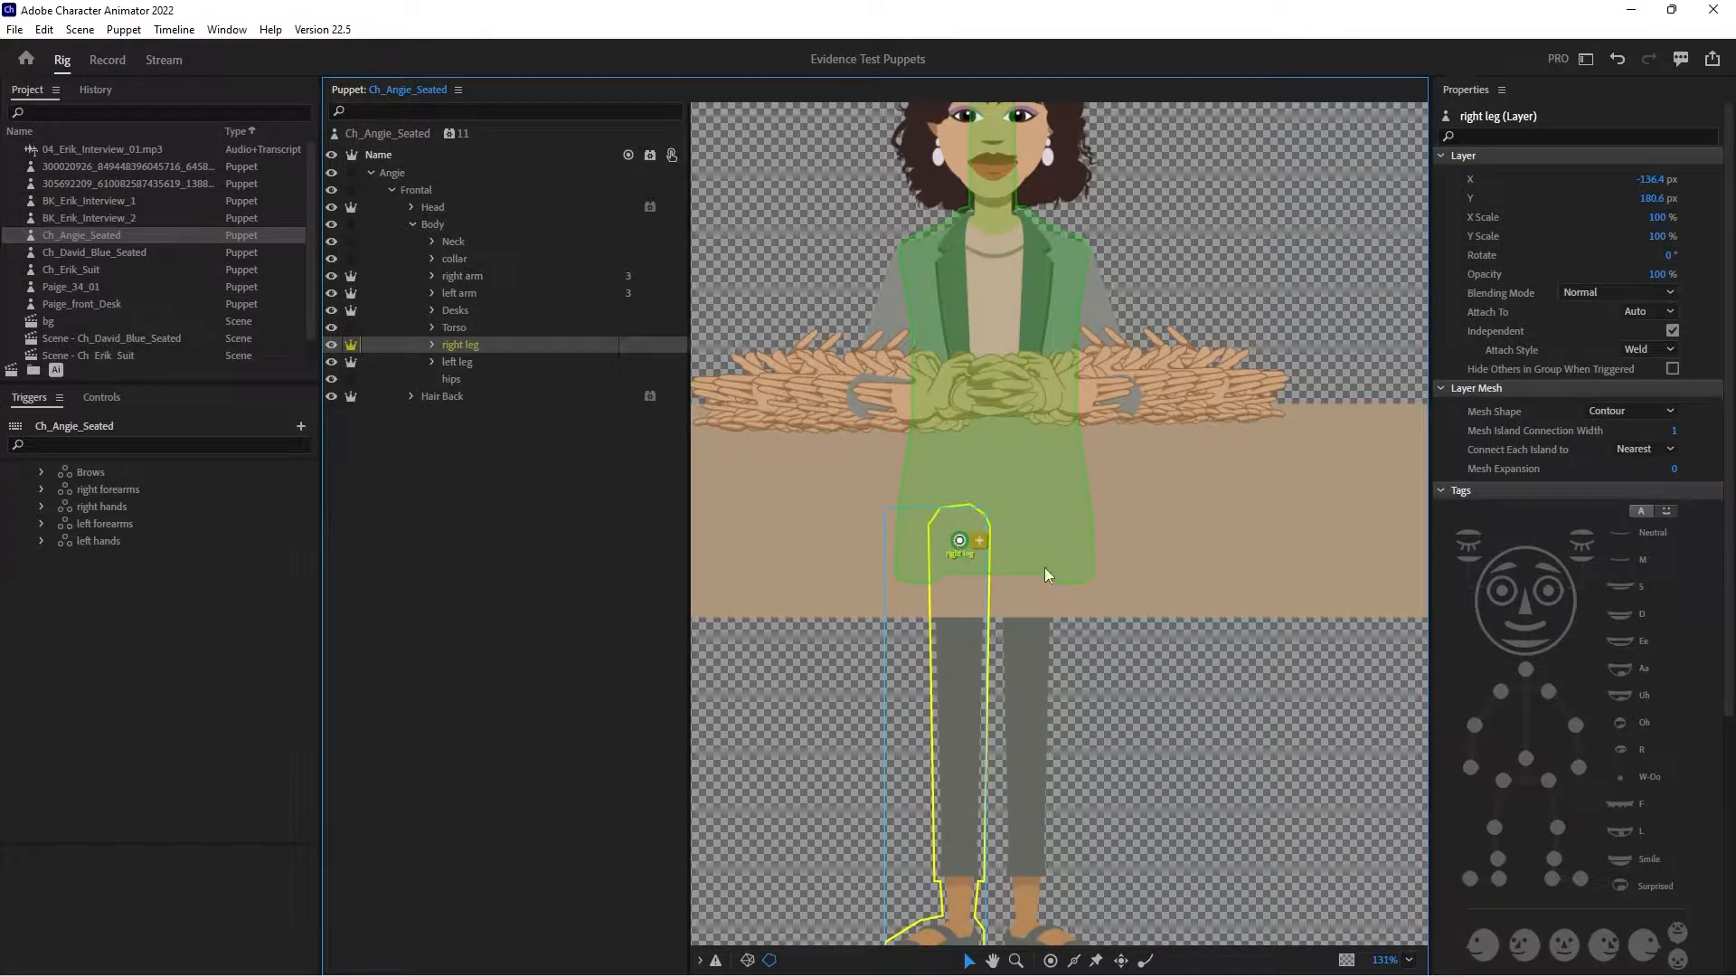
pyautogui.moveTo(1143, 601); pyautogui.dragTo(1146, 532)
pyautogui.click(1562, 408)
# - Add handles at the right knee and right ankle, tagged Right Knee and Right Ankle
pyautogui.click(1051, 959)
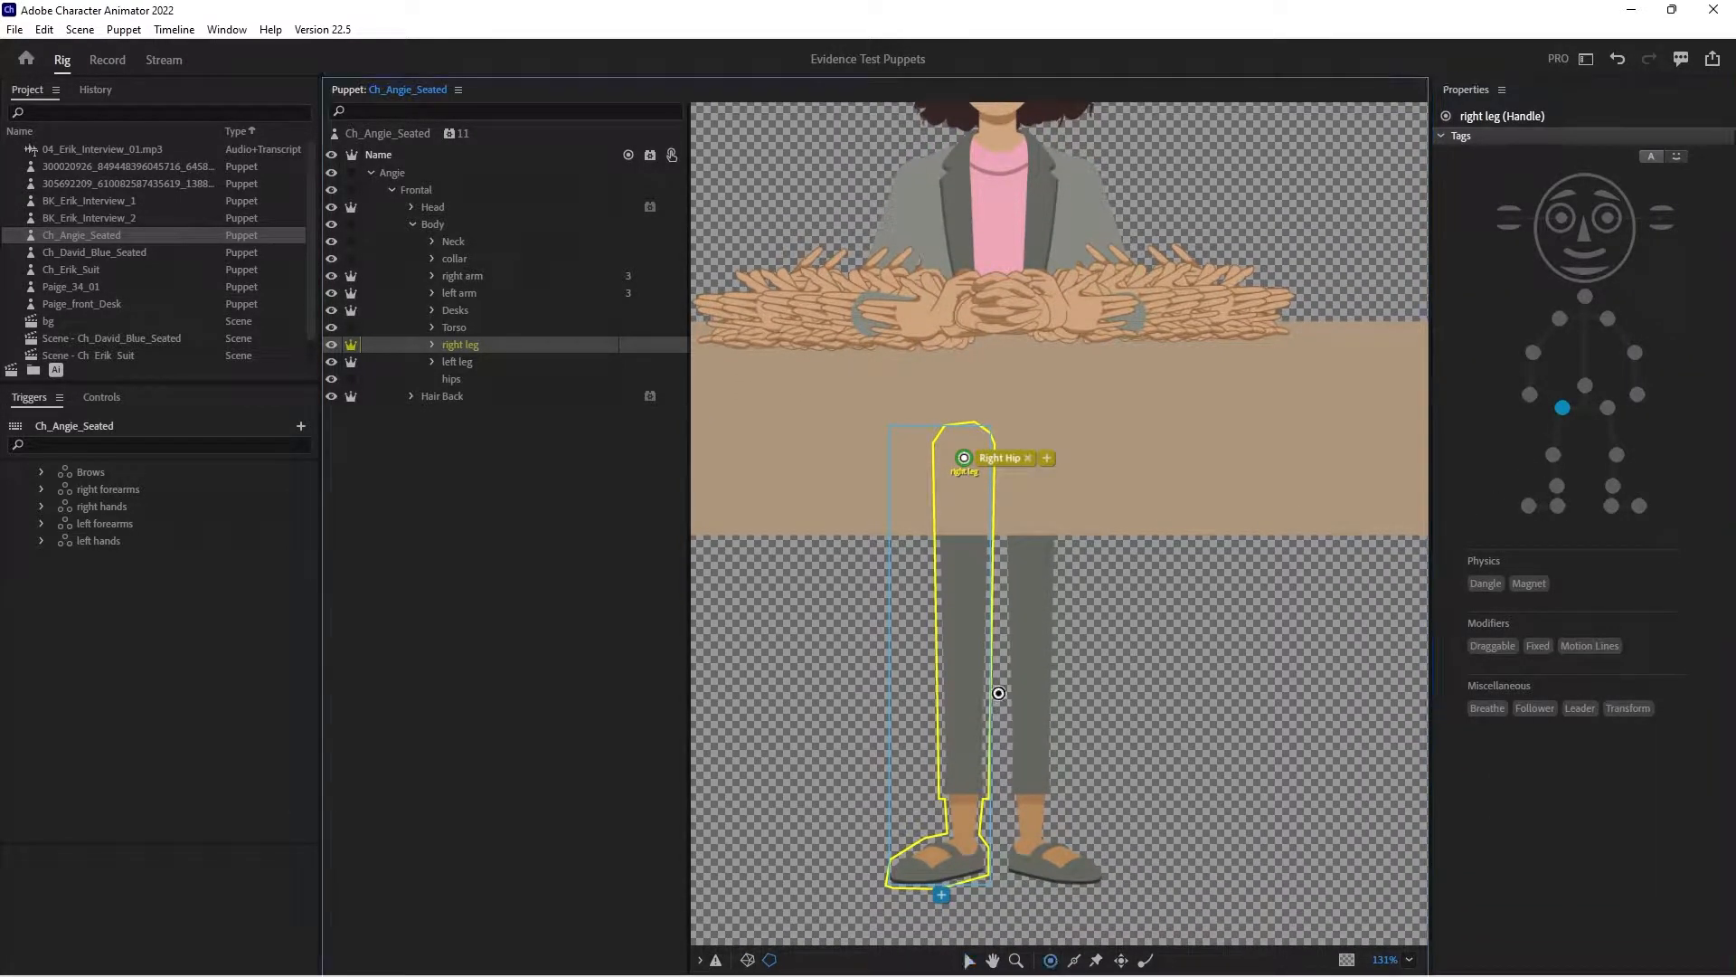
pyautogui.click(968, 671)
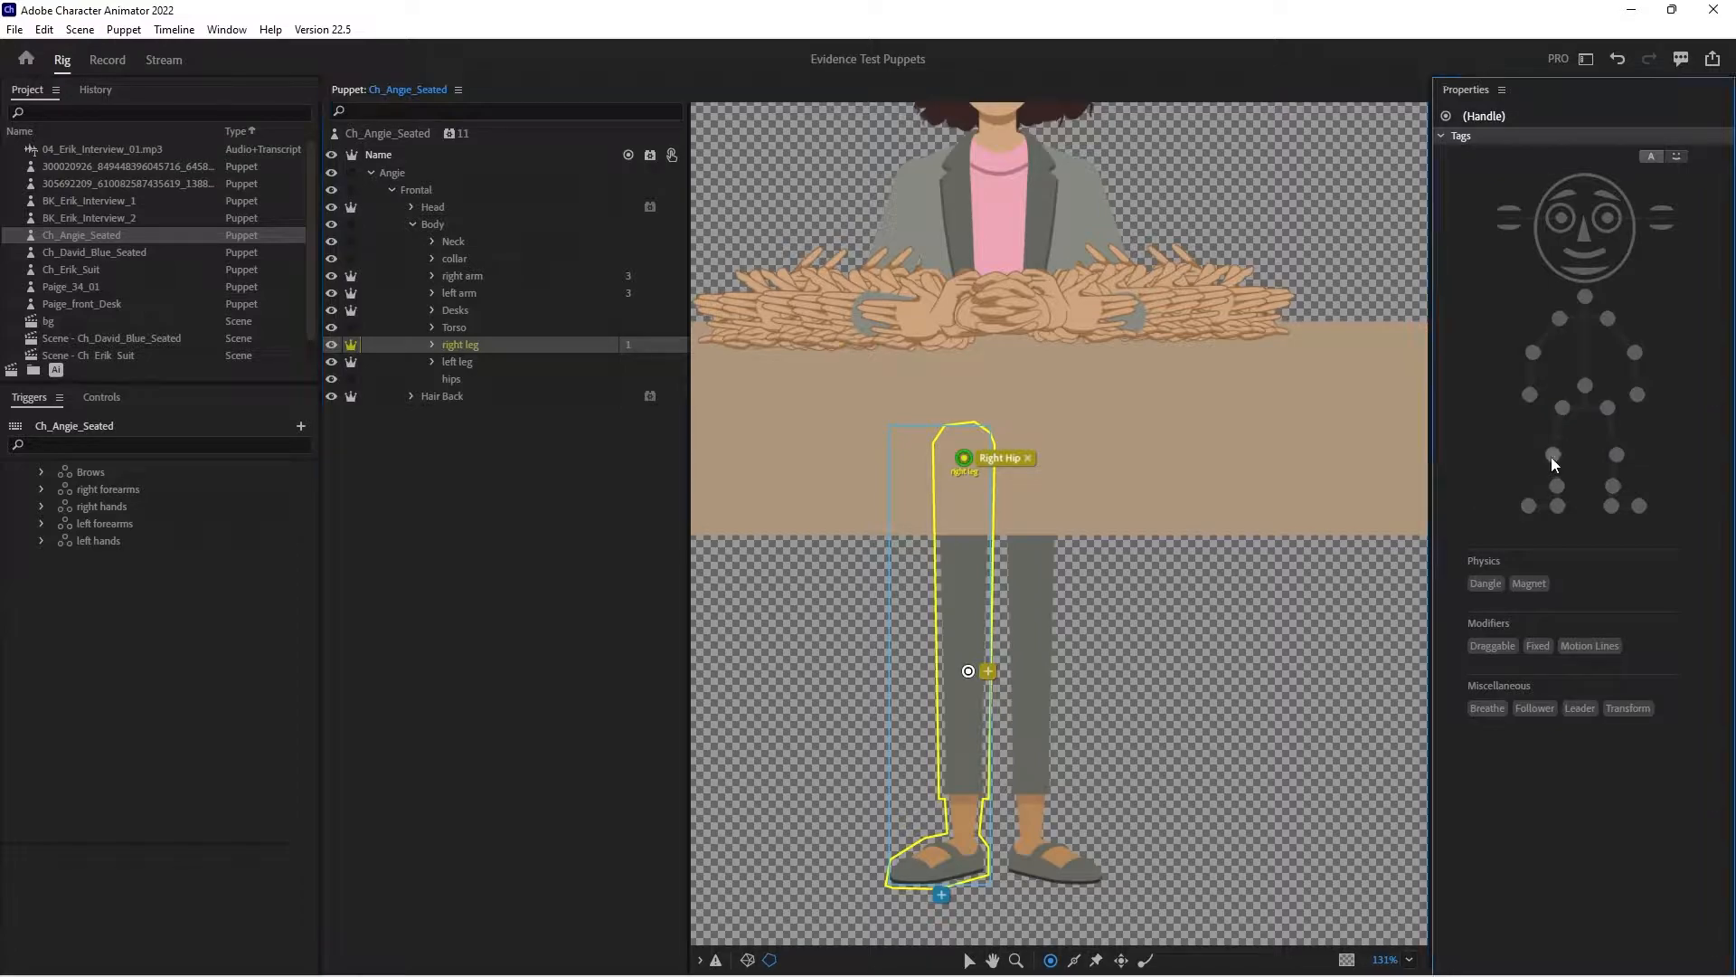
pyautogui.click(1553, 457)
pyautogui.click(965, 820)
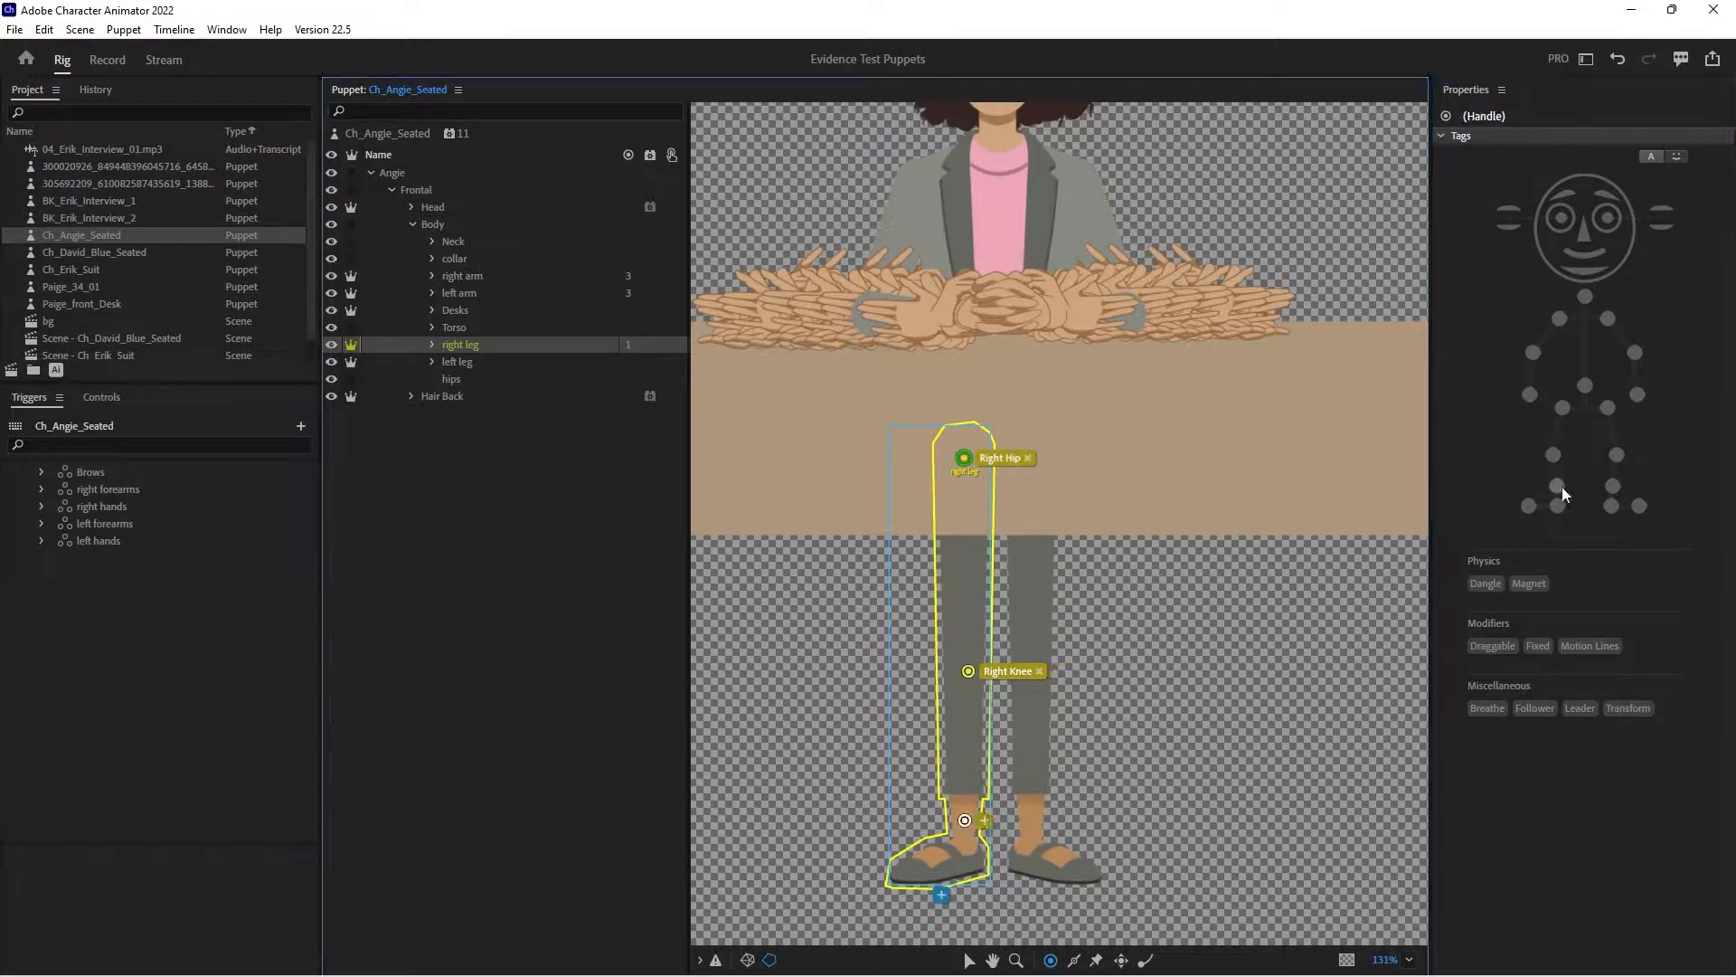
pyautogui.click(1557, 485)
# - Add foot handles tagged Right Heel and Right Toe, and draw two long sticks along the right leg's edges down to the ankle
pyautogui.click(980, 864)
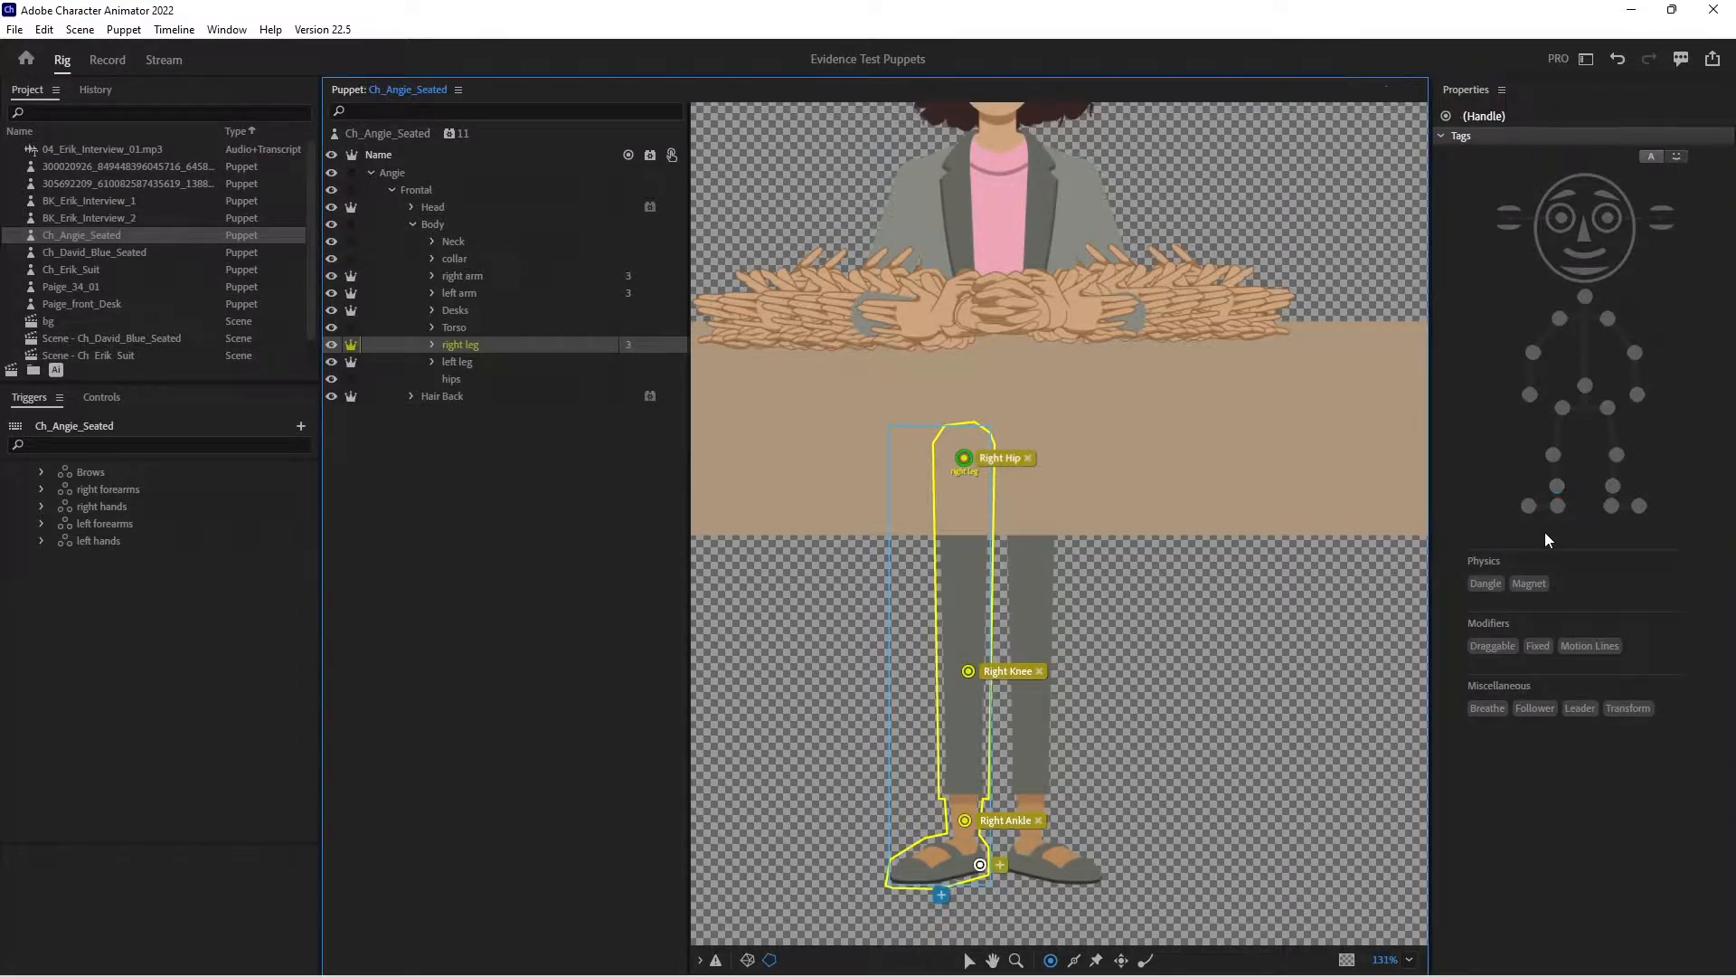
pyautogui.click(1558, 506)
pyautogui.click(902, 875)
pyautogui.click(1528, 506)
pyautogui.click(1075, 963)
pyautogui.moveTo(950, 830)
pyautogui.mouseDown()
pyautogui.moveTo(944, 480)
pyautogui.moveTo(978, 845)
pyautogui.mouseUp()
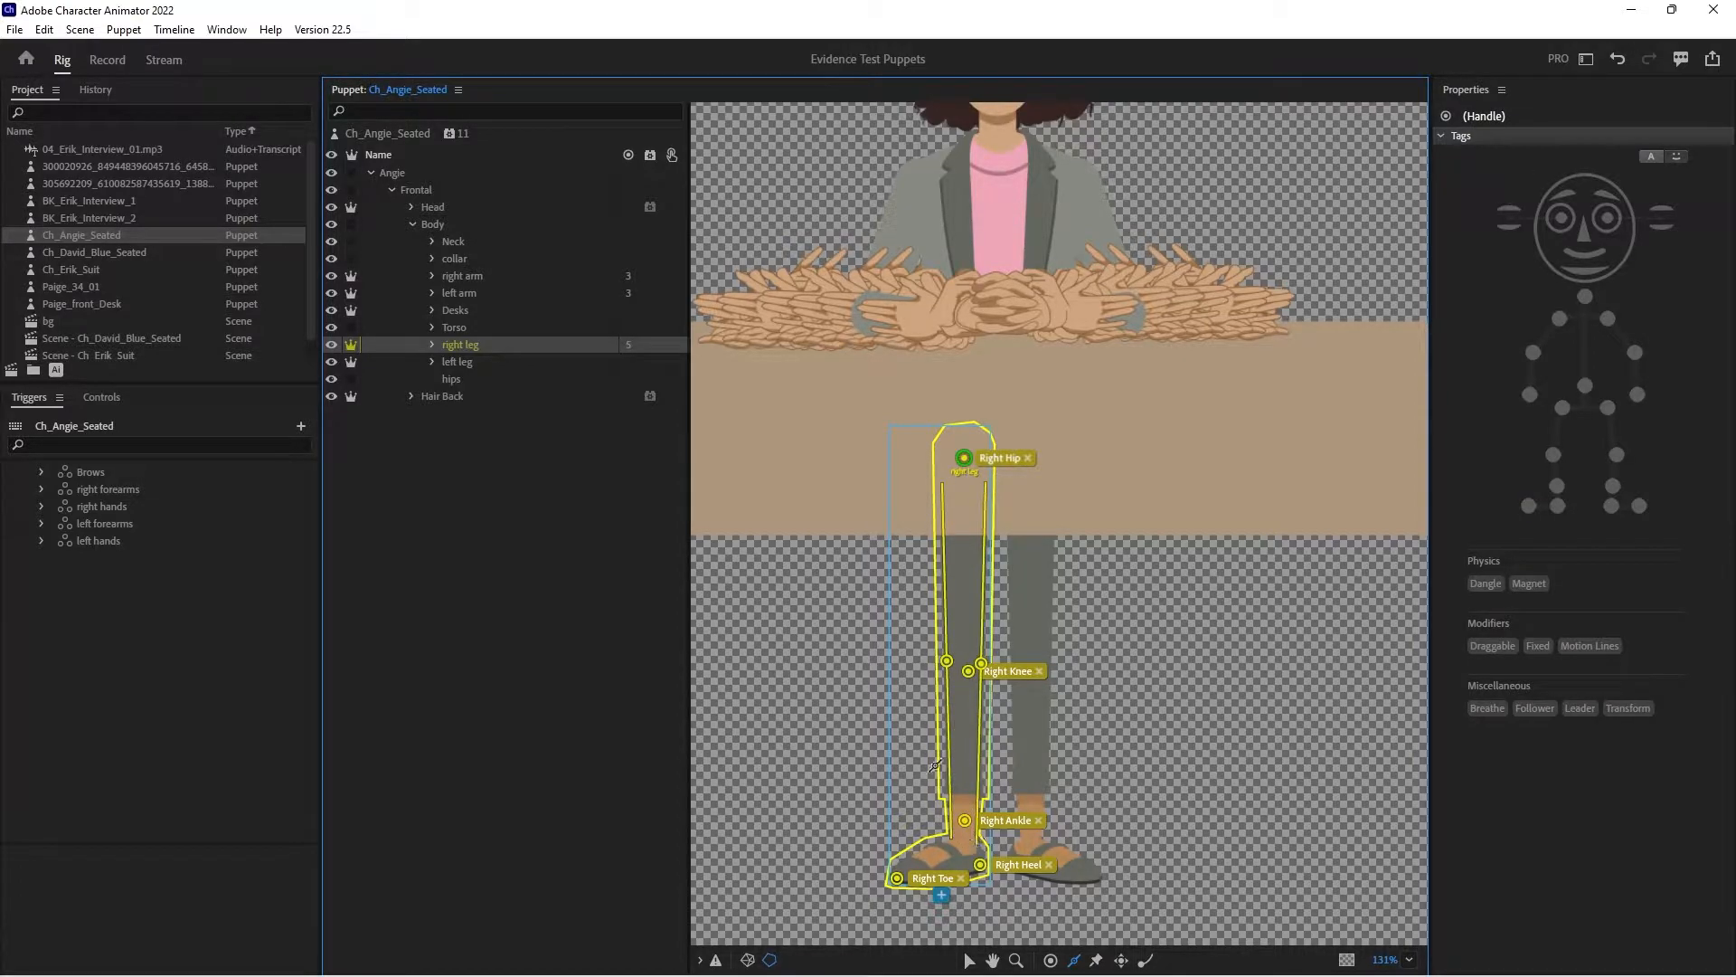
# - Move the left leg layer's handle to the top of the left leg and tag it Left Hip
pyautogui.click(470, 361)
pyautogui.click(970, 962)
pyautogui.click(1032, 467)
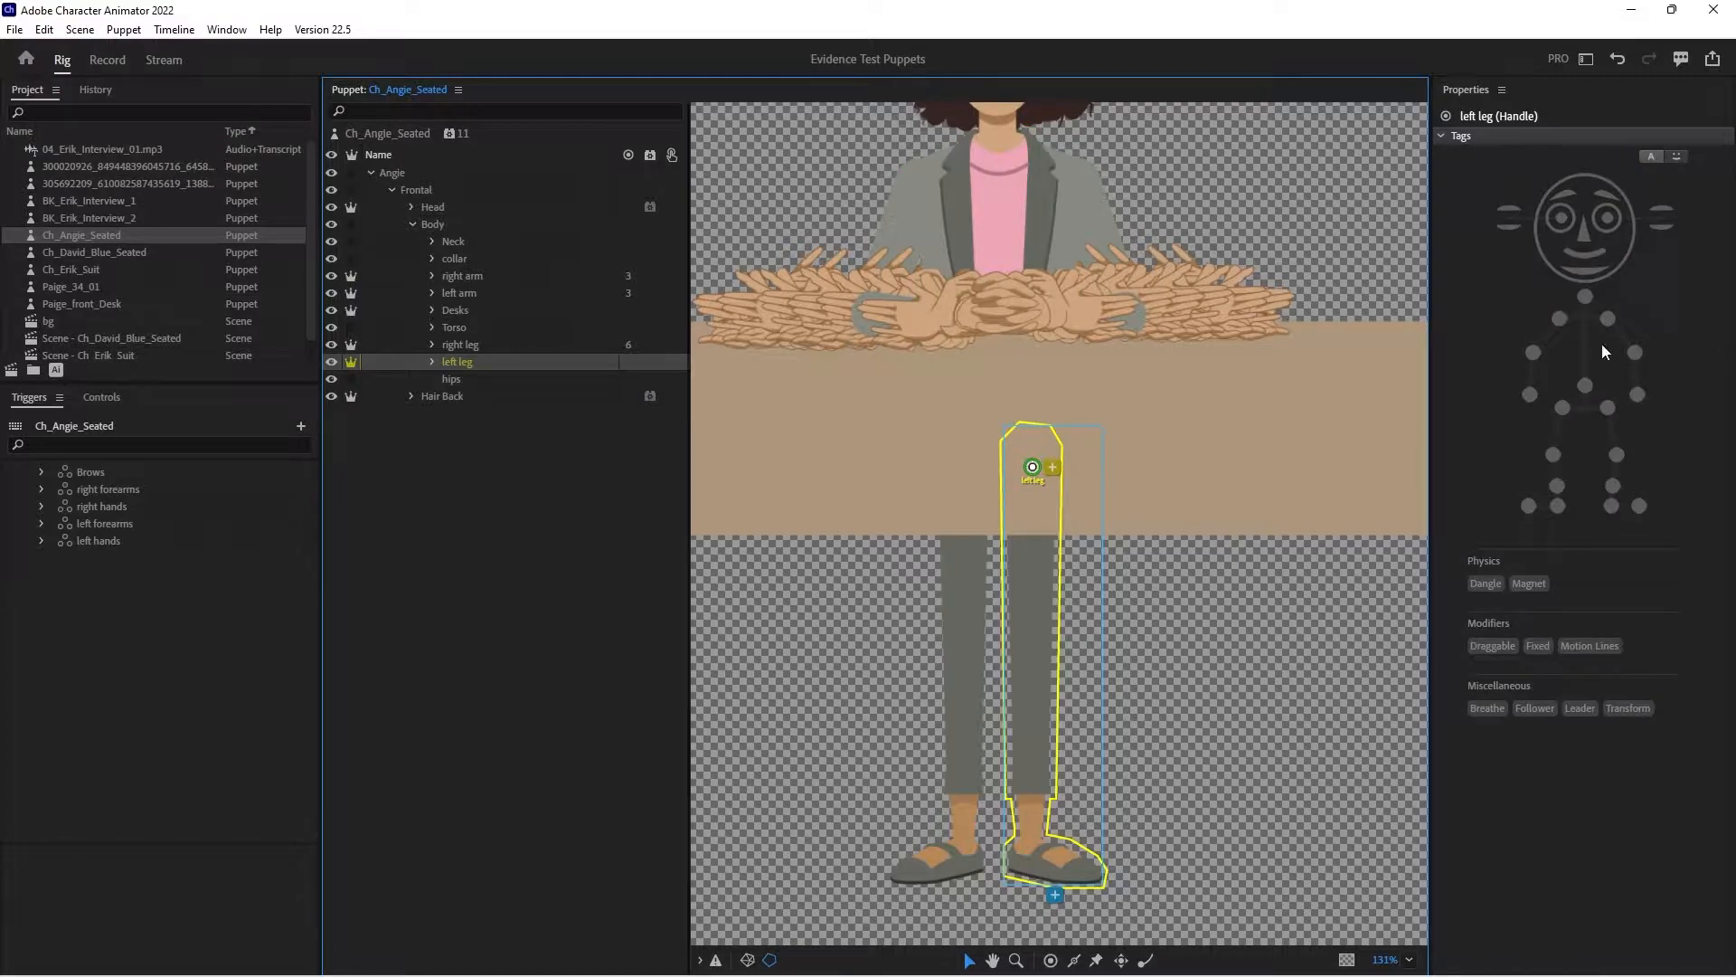
pyautogui.click(1607, 407)
# - Add handles at the left knee and left ankle, tagged Left Knee and Left Ankle
pyautogui.click(1051, 961)
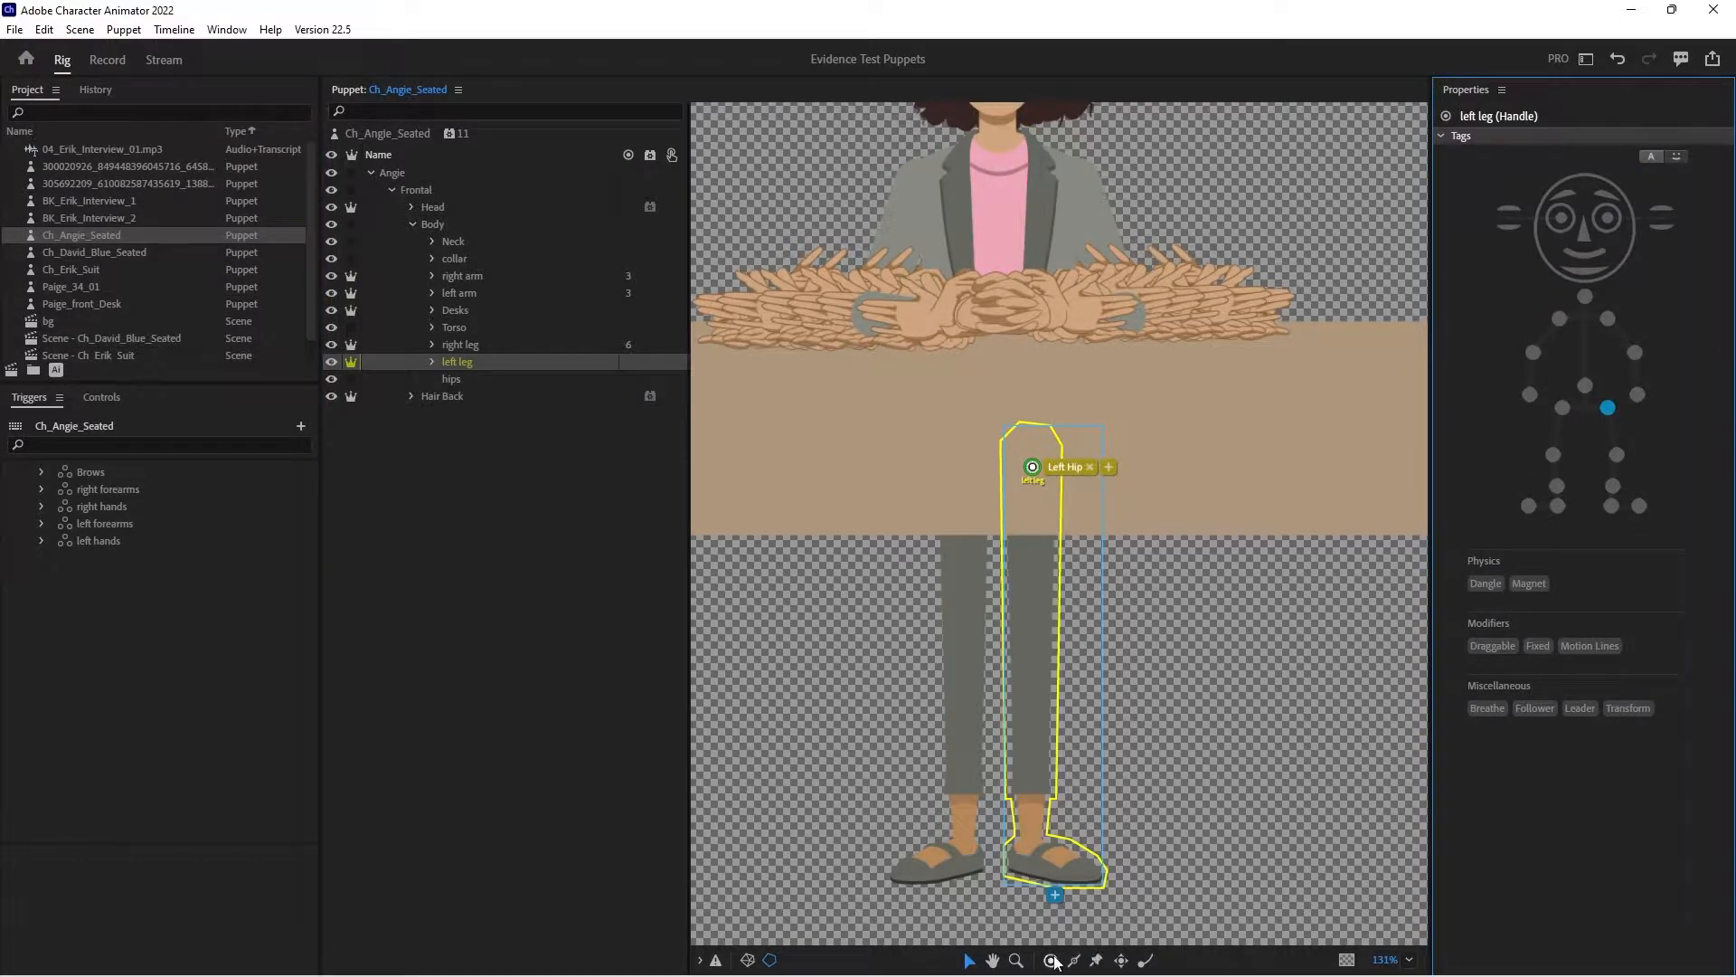
pyautogui.click(1037, 683)
pyautogui.click(1617, 454)
pyautogui.click(1038, 823)
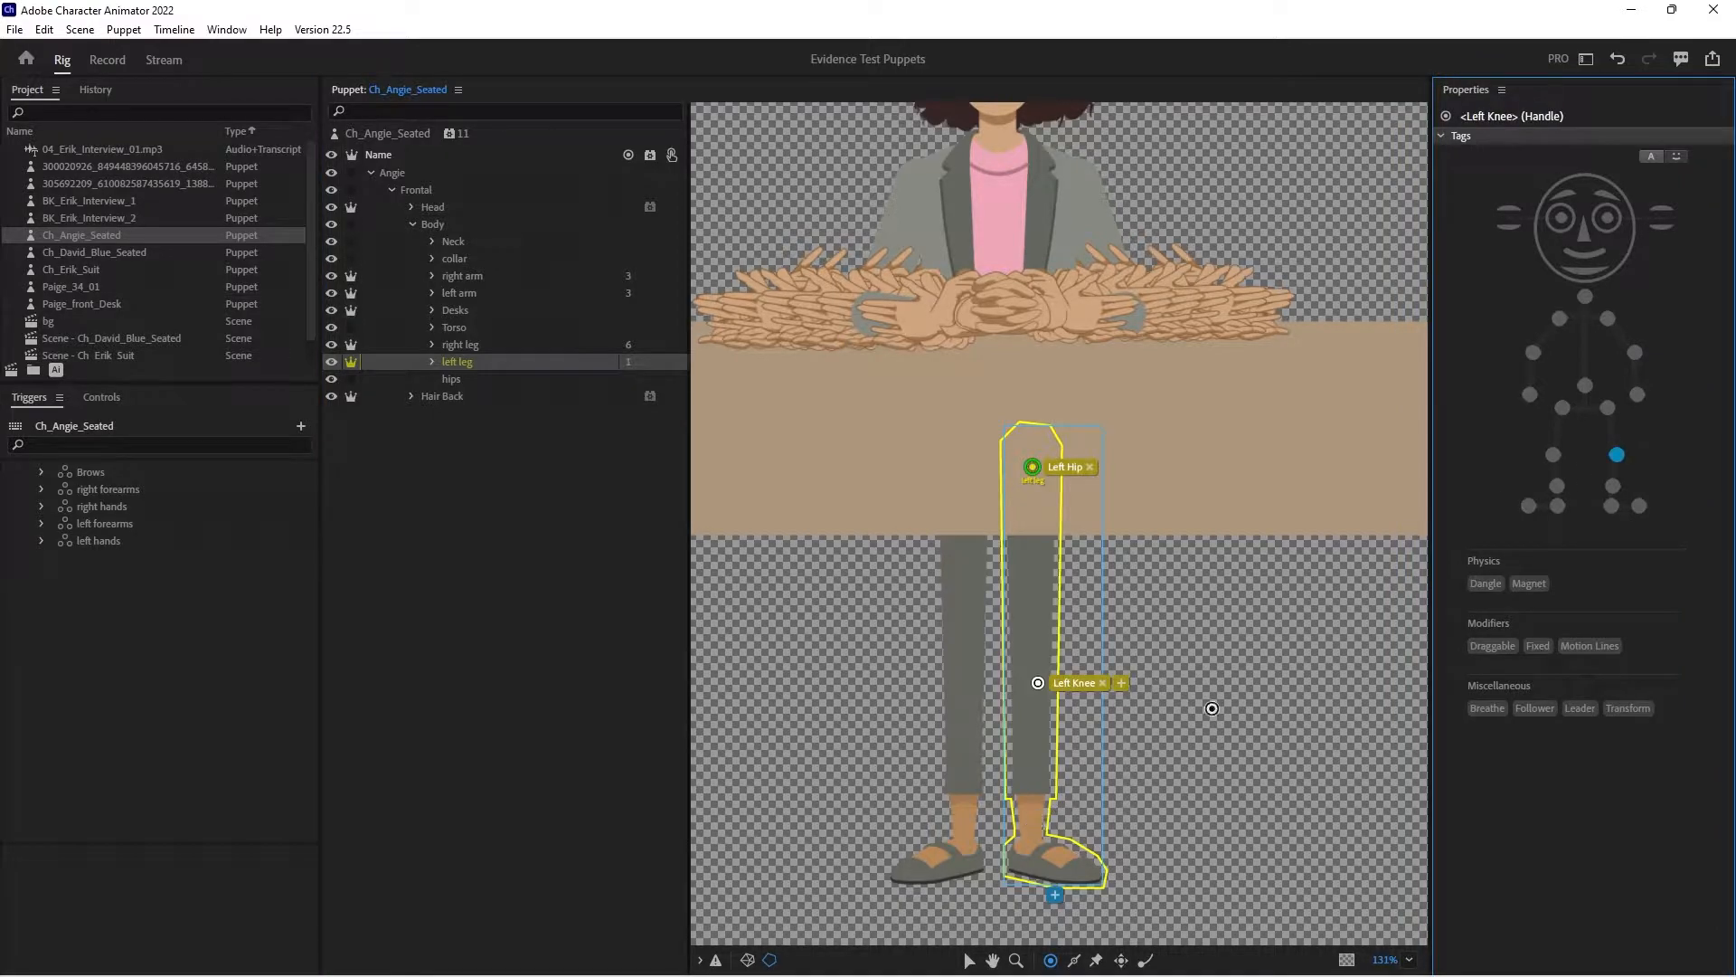
pyautogui.click(1613, 486)
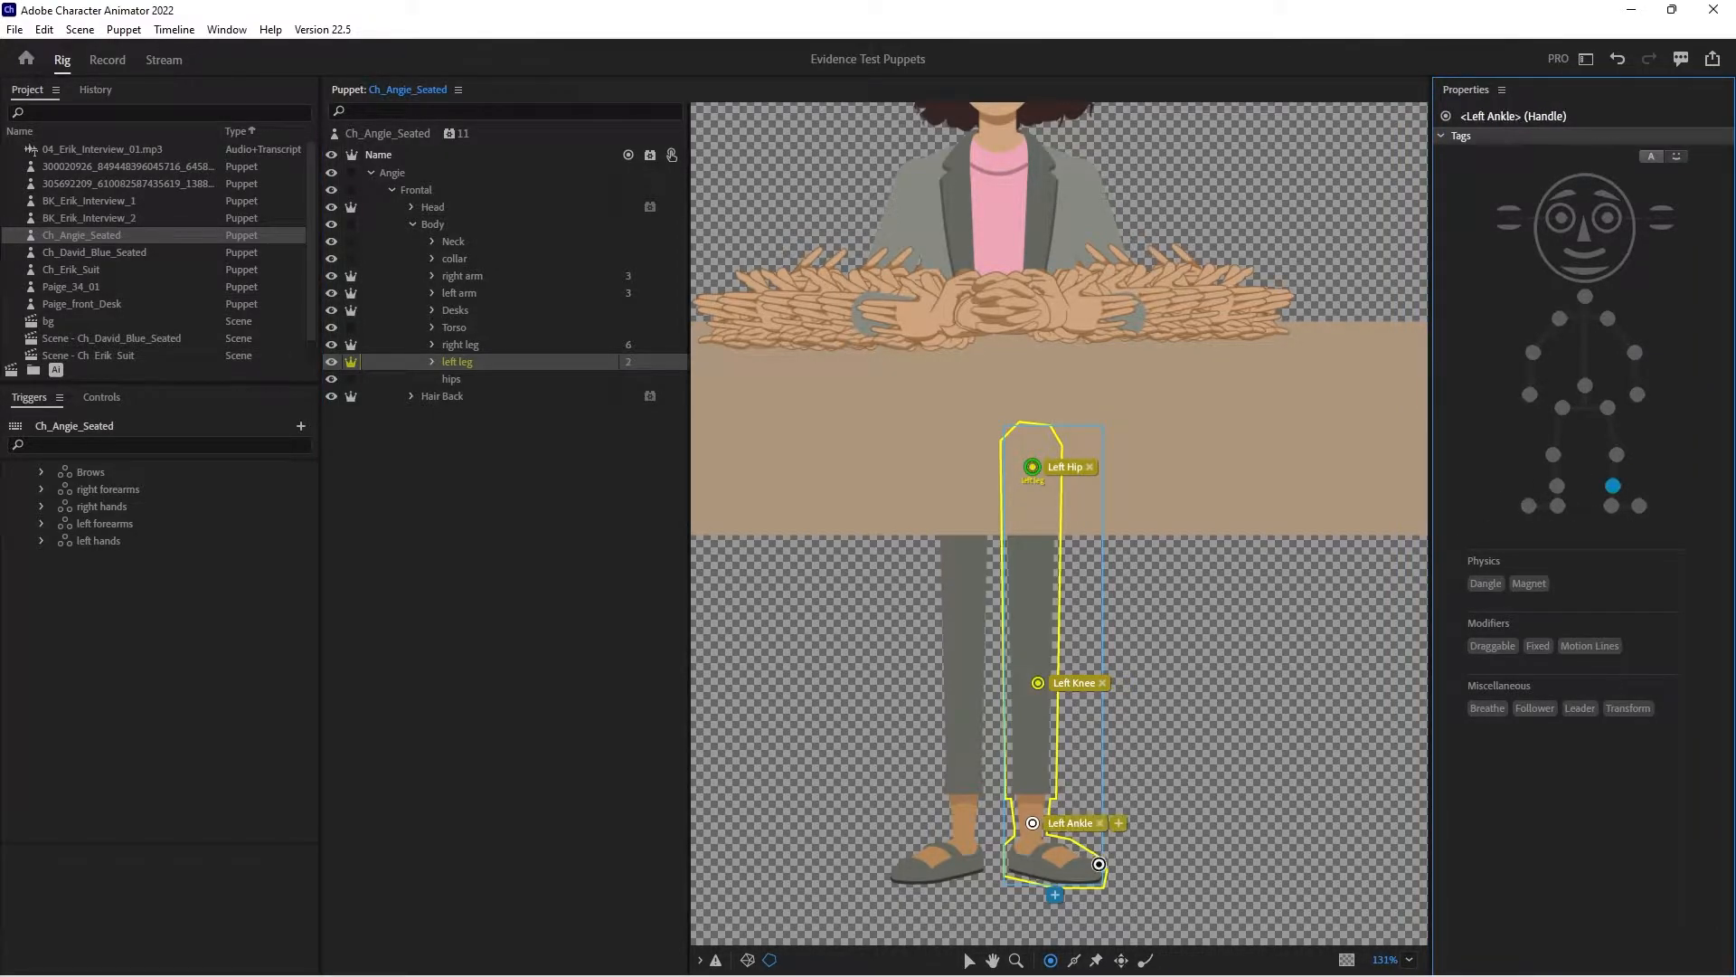
# - Add foot handles tagged Left Toe and Left Heel, and draw two long sticks along the left leg's edges down to the ankle
pyautogui.click(1092, 872)
pyautogui.click(1640, 505)
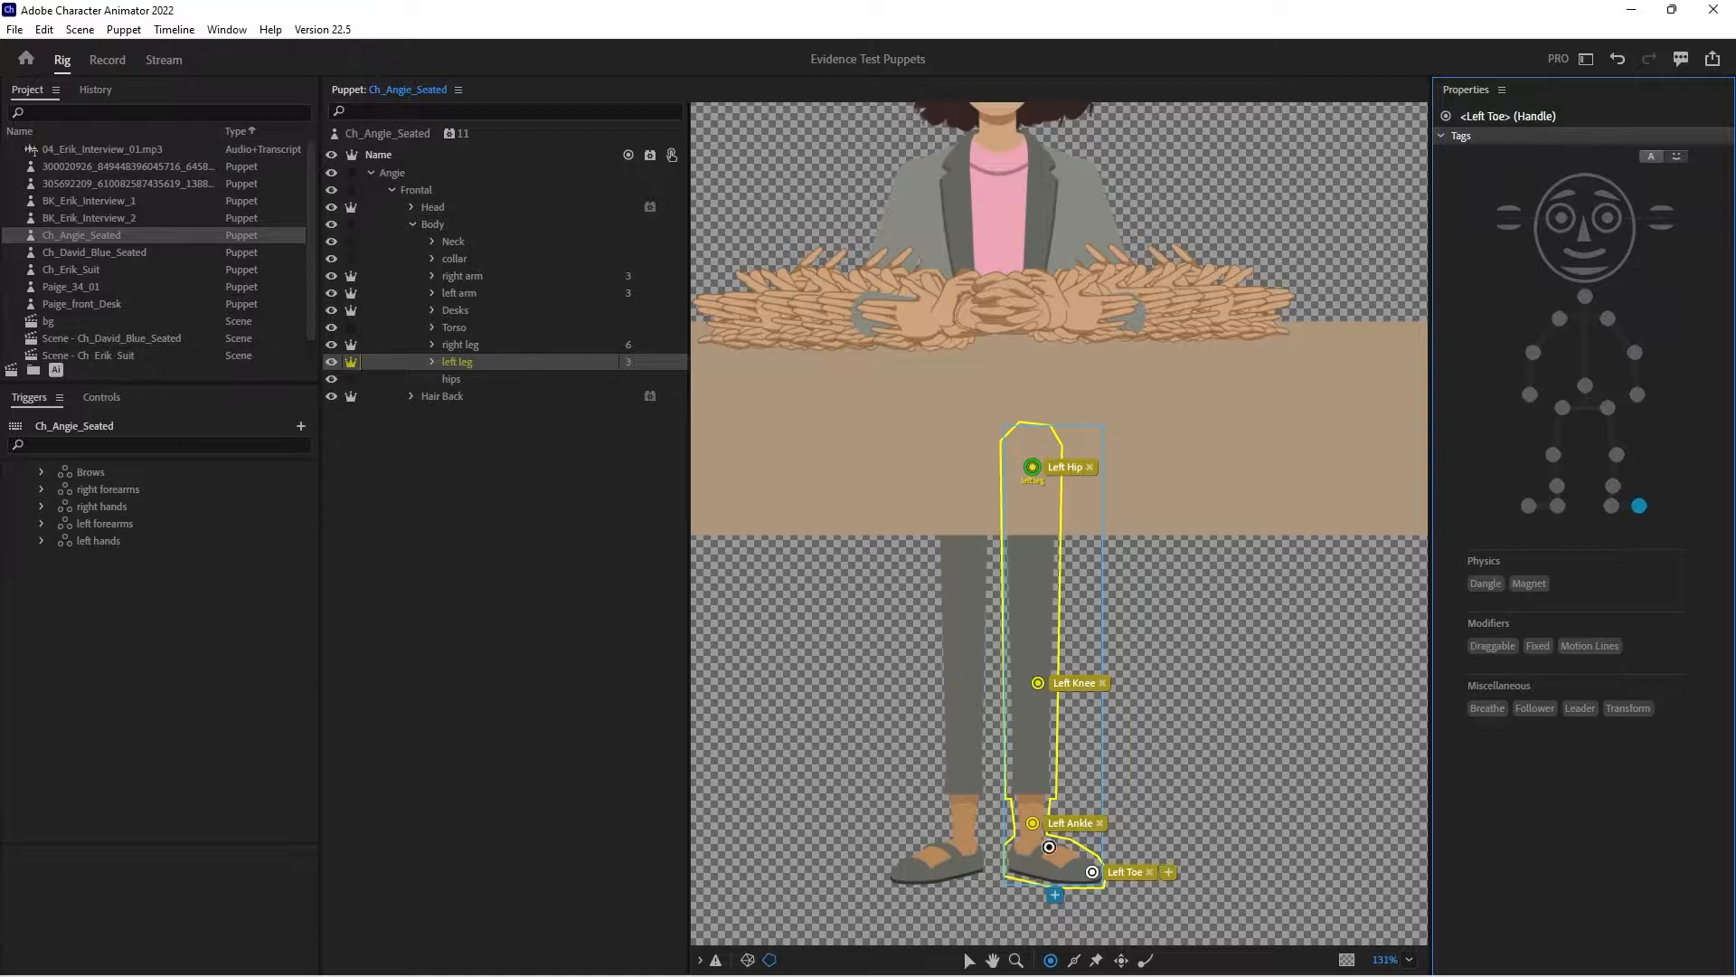
pyautogui.click(1015, 868)
pyautogui.click(1611, 506)
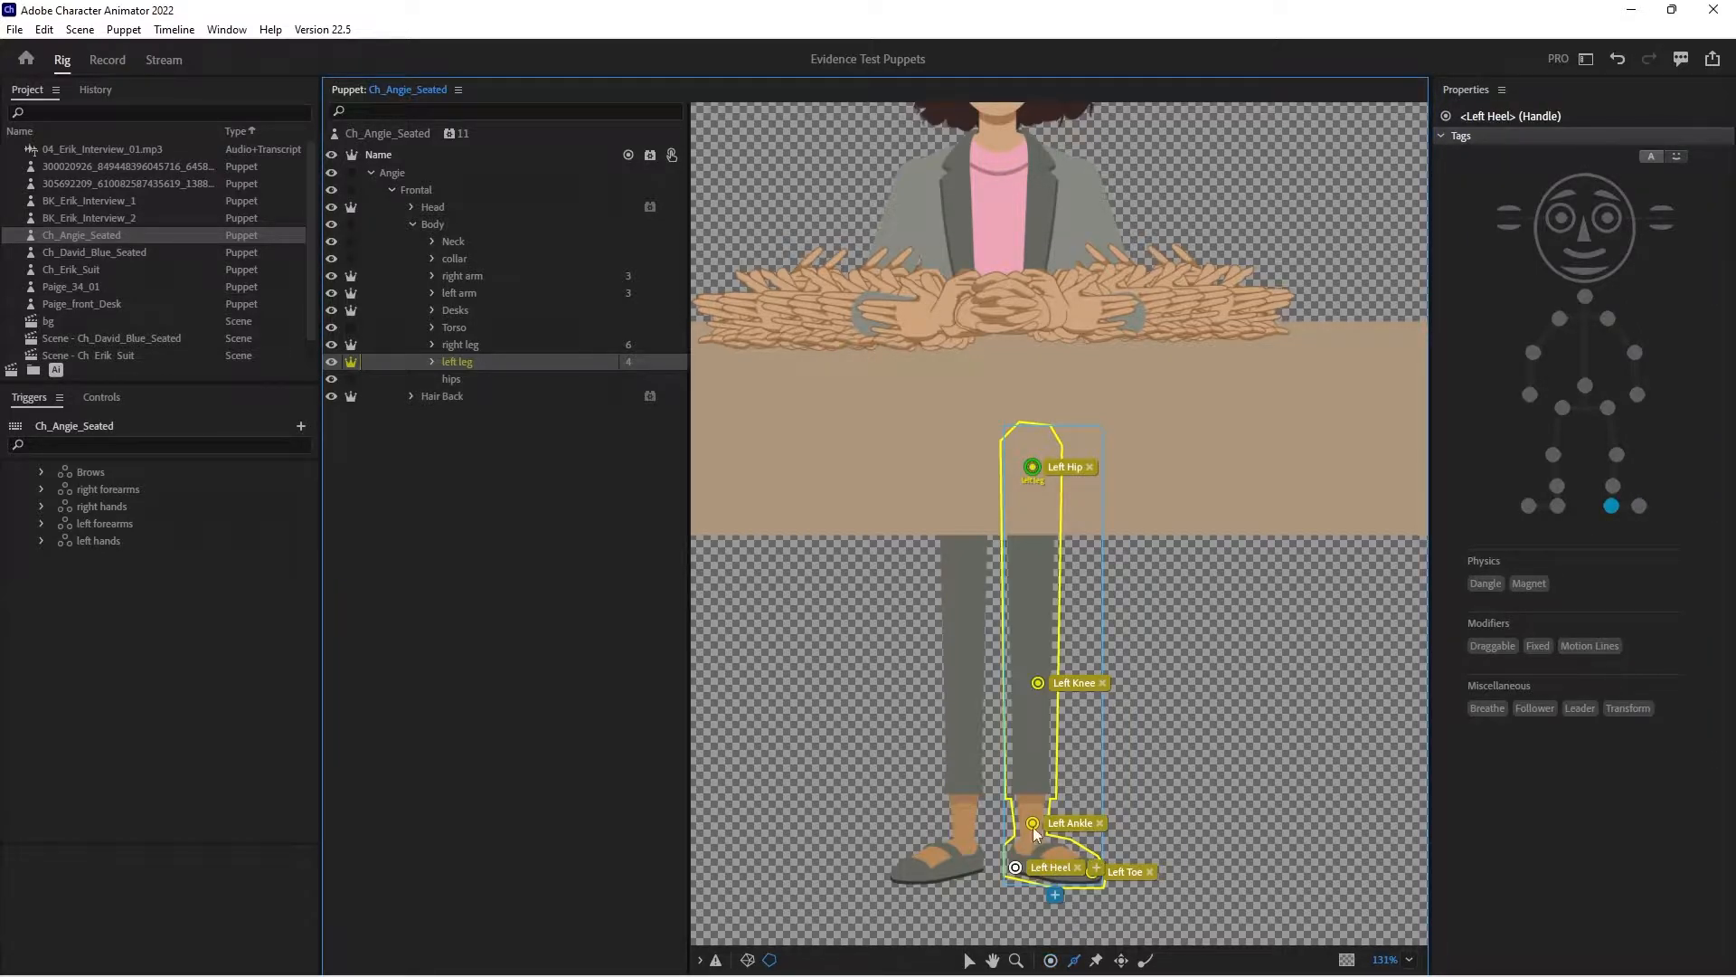
pyautogui.moveTo(1024, 834)
pyautogui.mouseDown()
pyautogui.moveTo(1008, 457)
pyautogui.moveTo(1044, 841)
pyautogui.mouseUp()
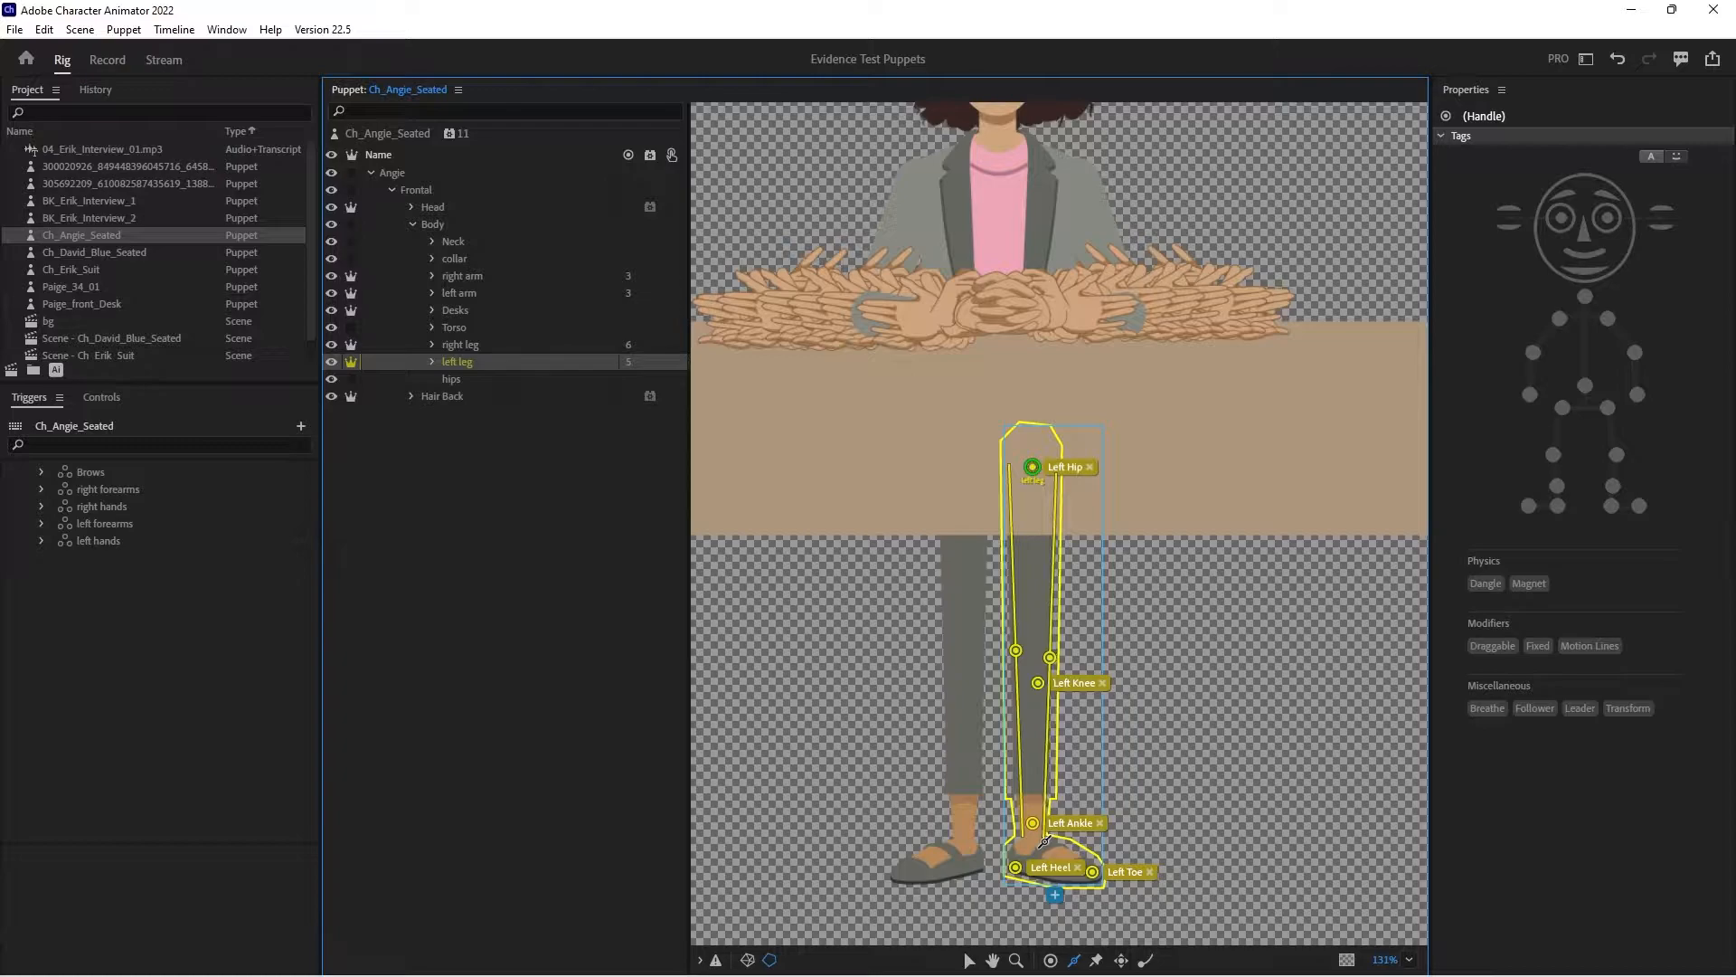
pyautogui.click(468, 364)
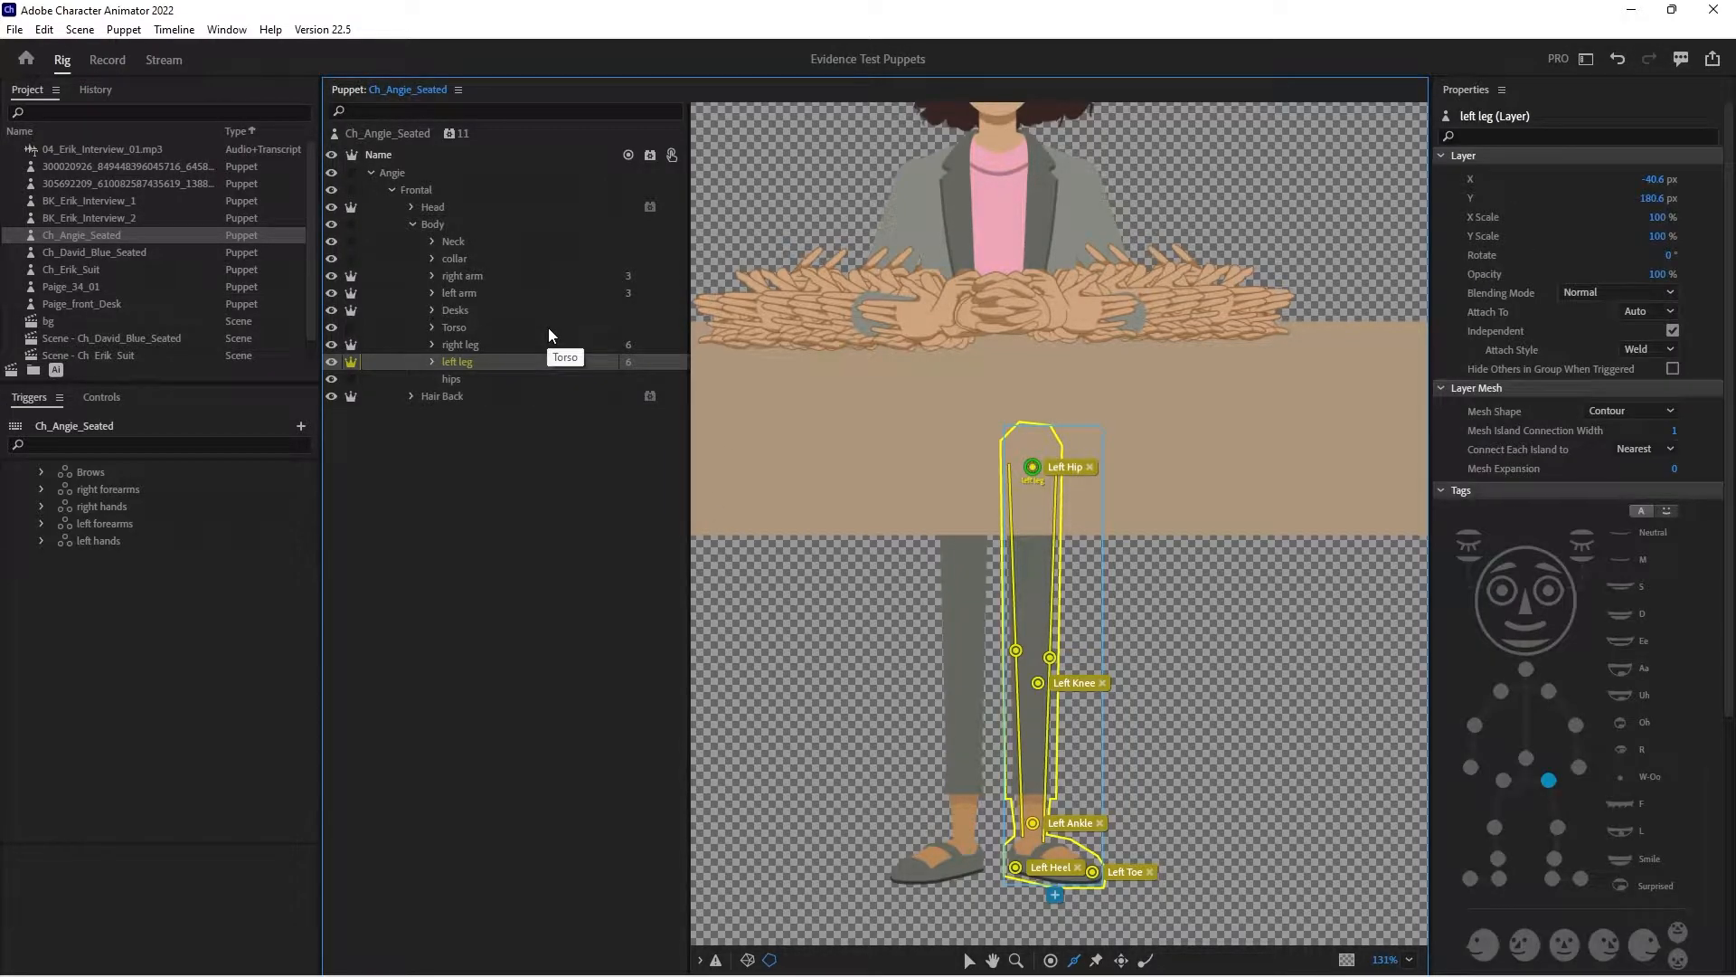
# - Move the root puppet's origin handle down to the gap between the legs, just above the ankles
pyautogui.click(388, 136)
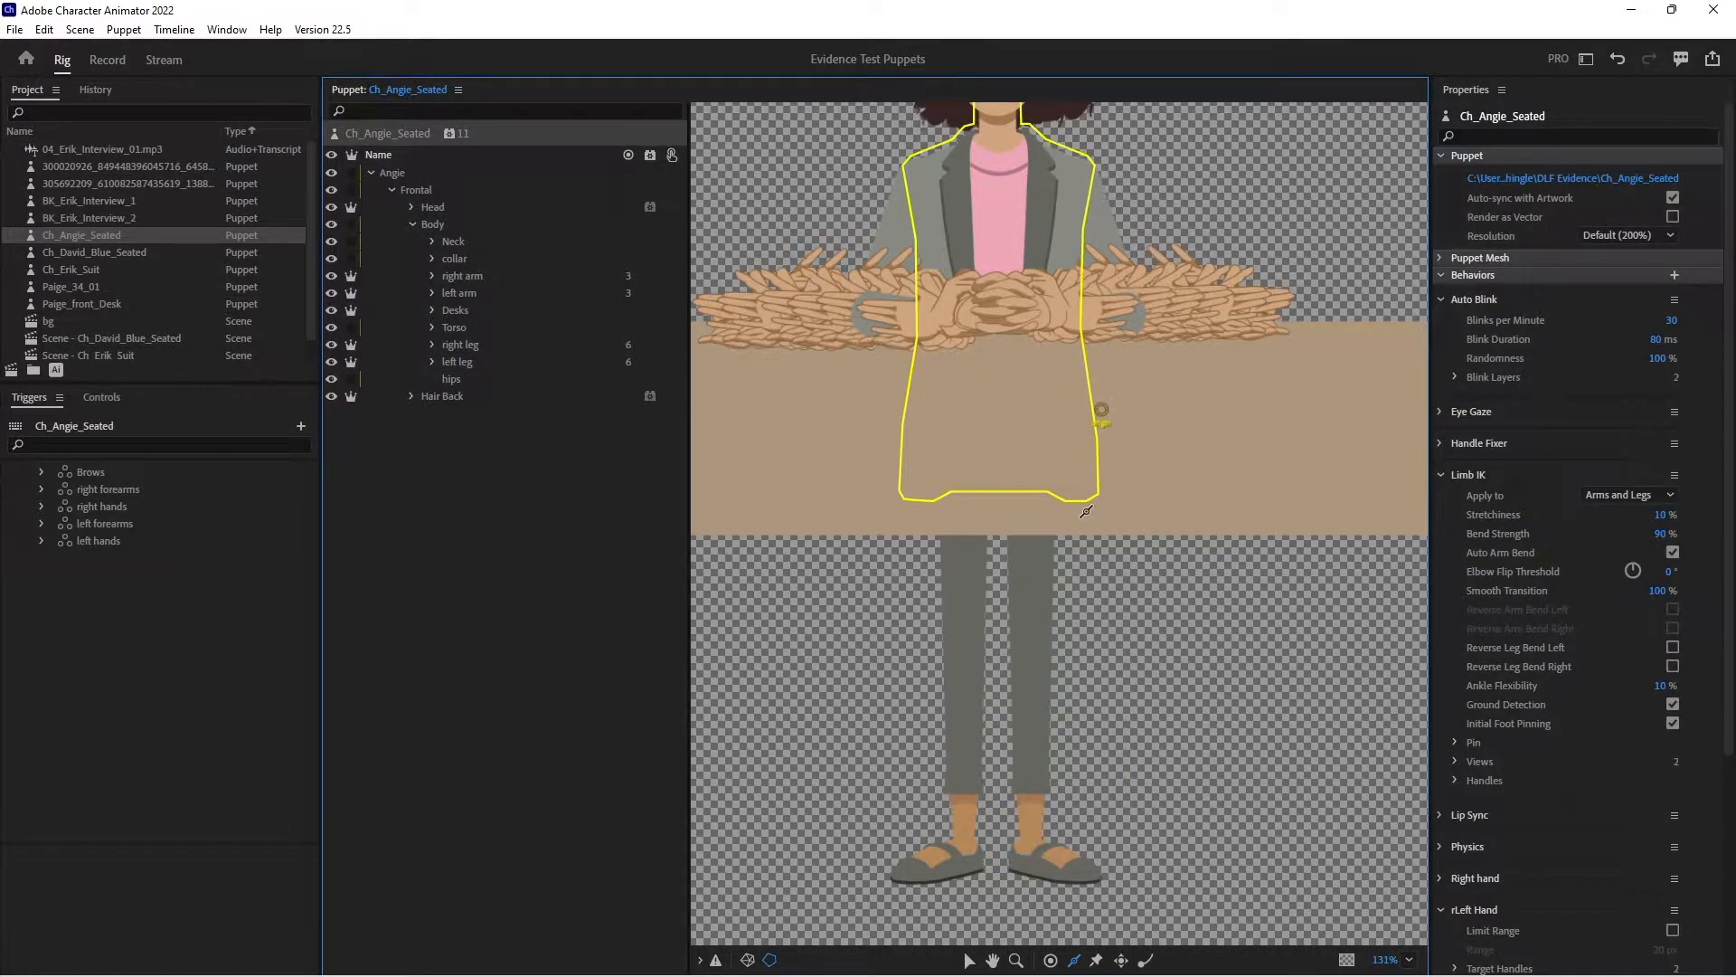
pyautogui.moveTo(1088, 533); pyautogui.dragTo(1148, 733)
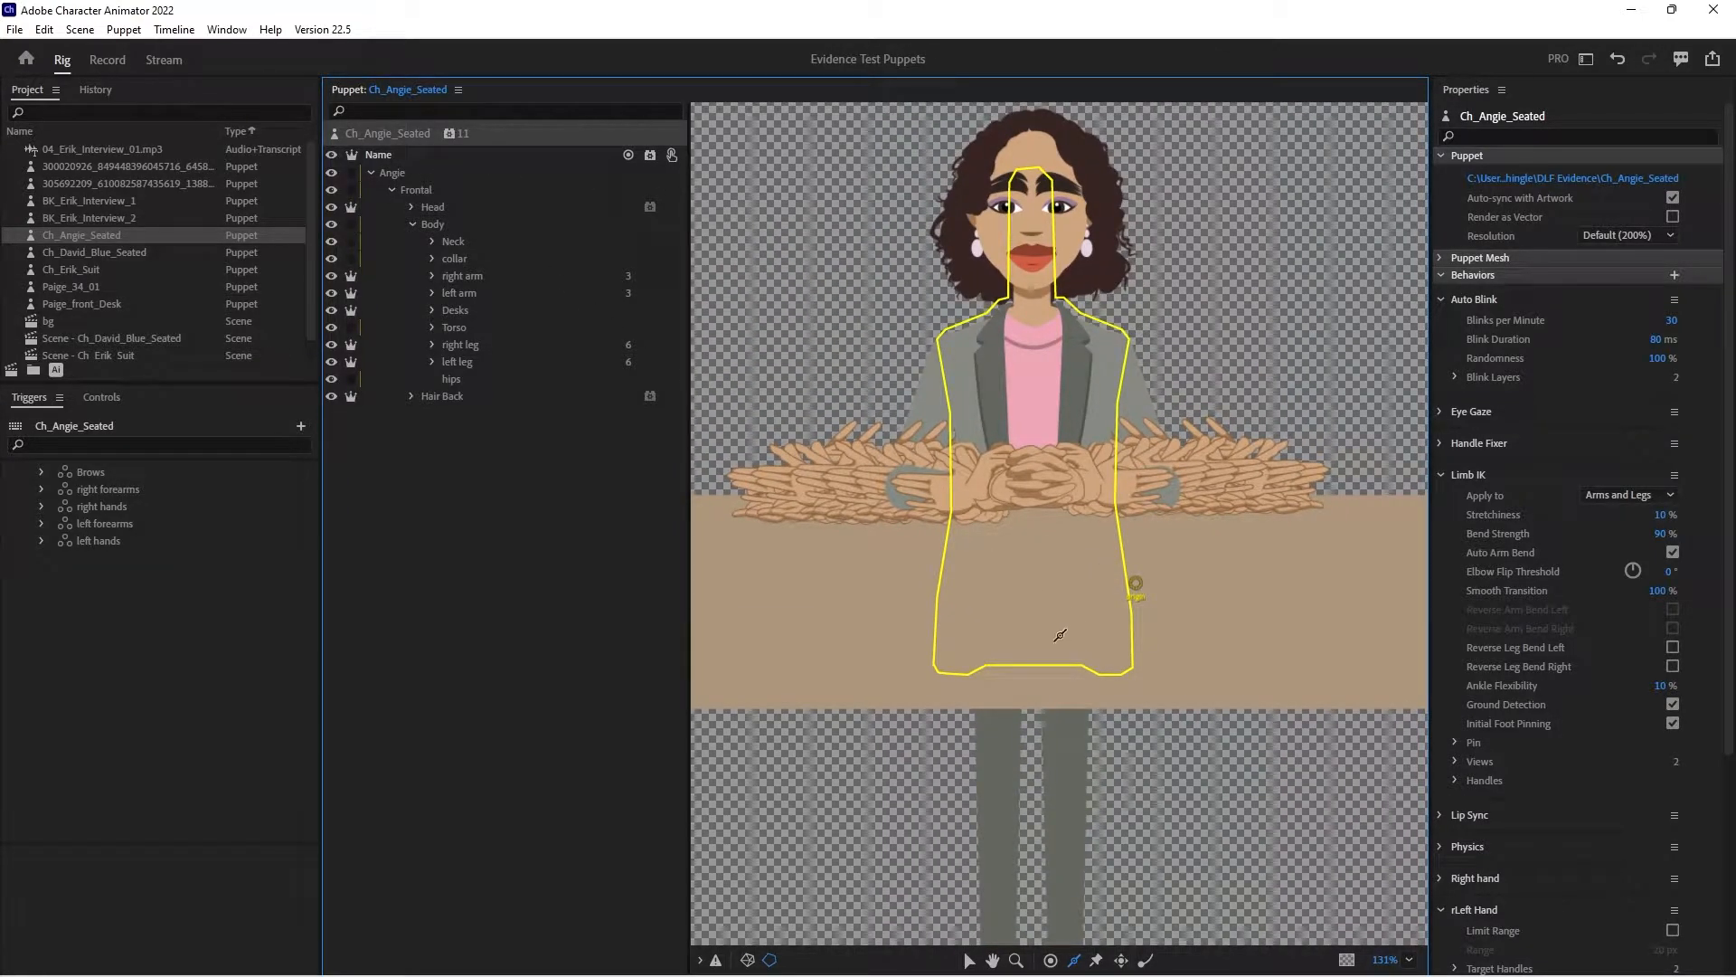
pyautogui.press('z')
pyautogui.keyDown('alt'); pyautogui.click(1090, 685); pyautogui.keyUp('alt')
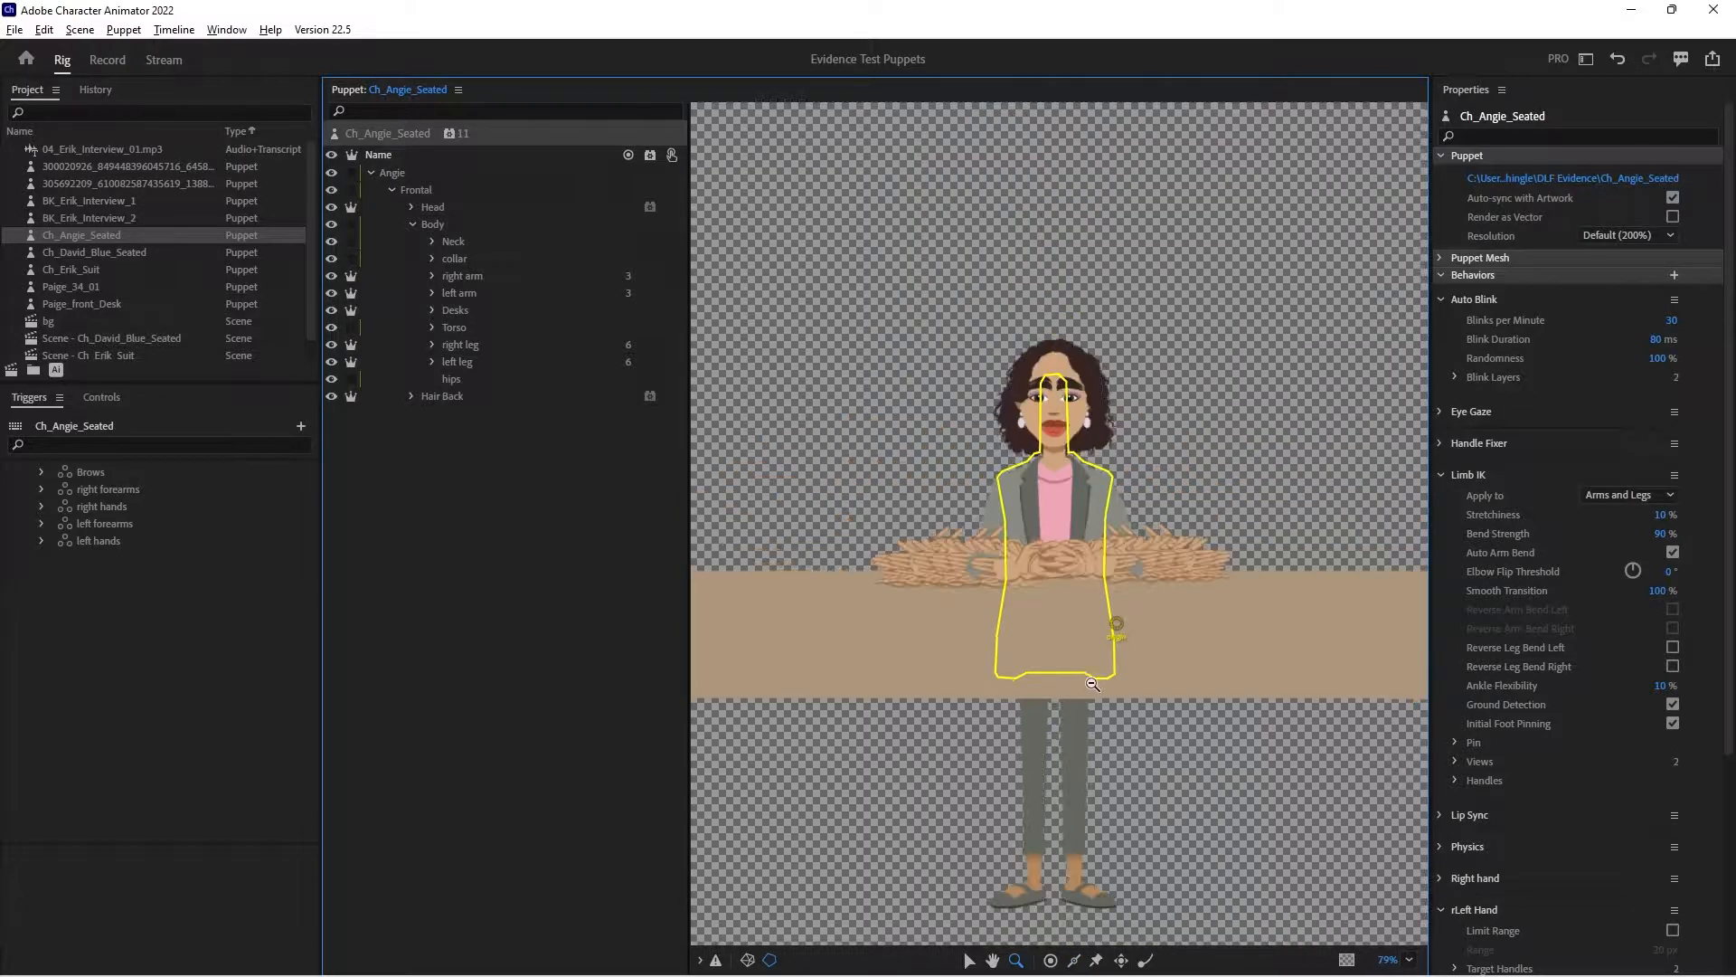
pyautogui.moveTo(1194, 732); pyautogui.dragTo(1179, 580)
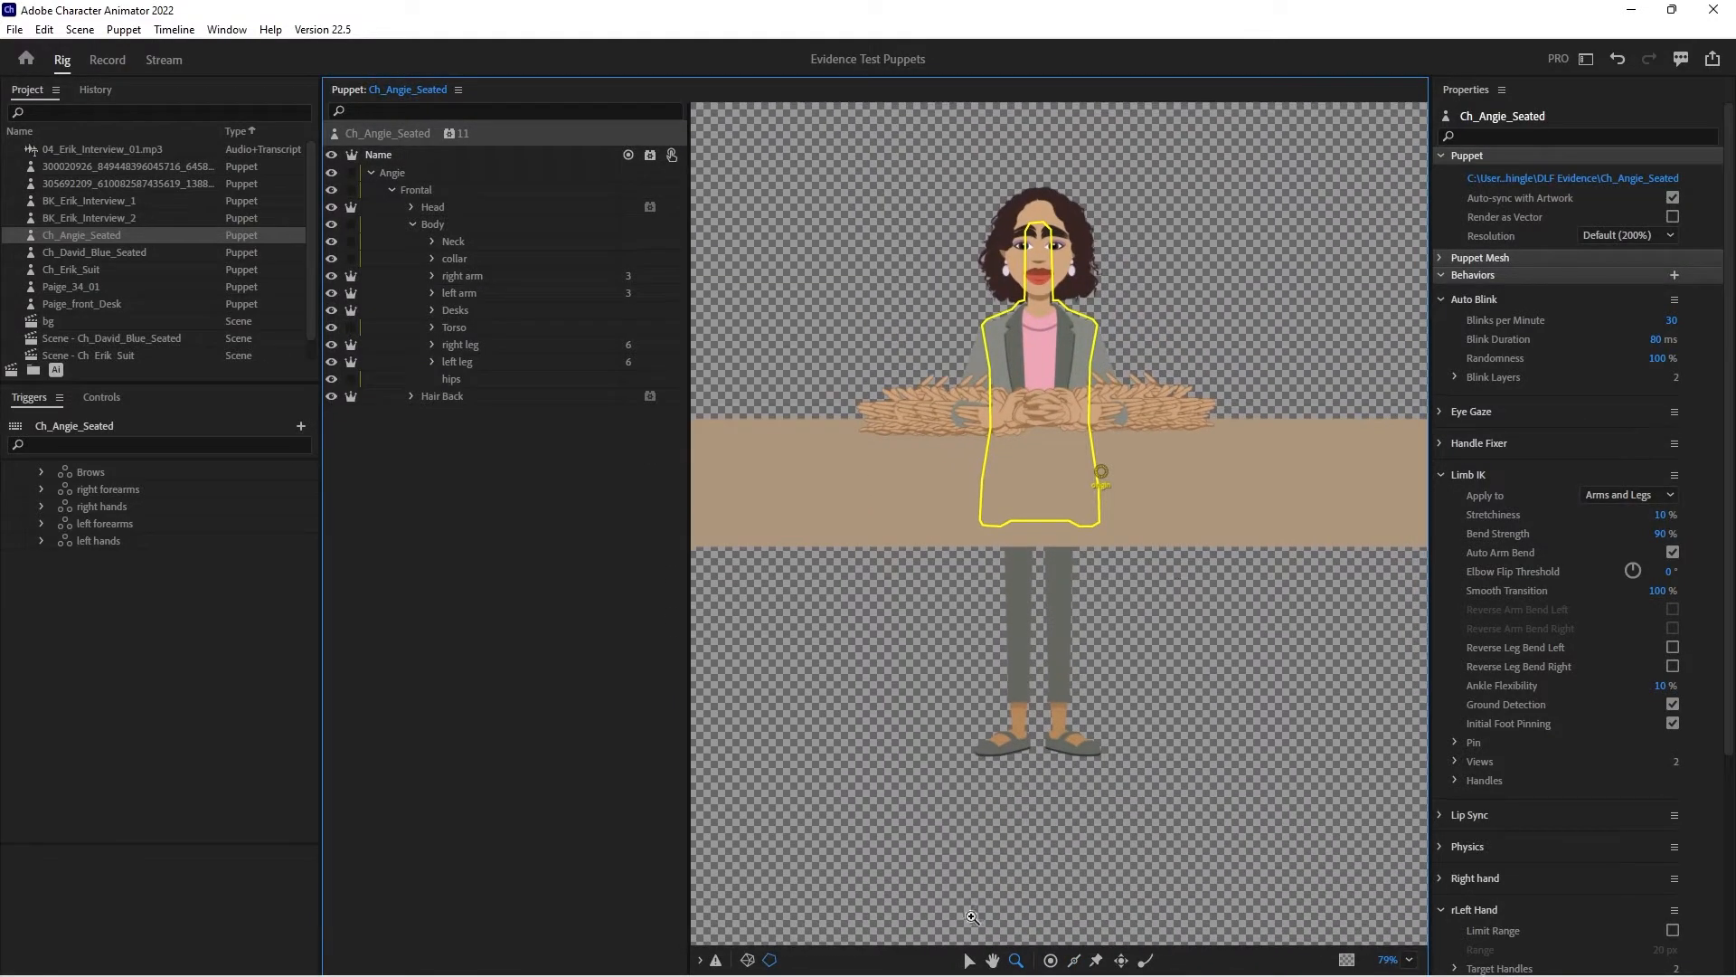
pyautogui.click(969, 959)
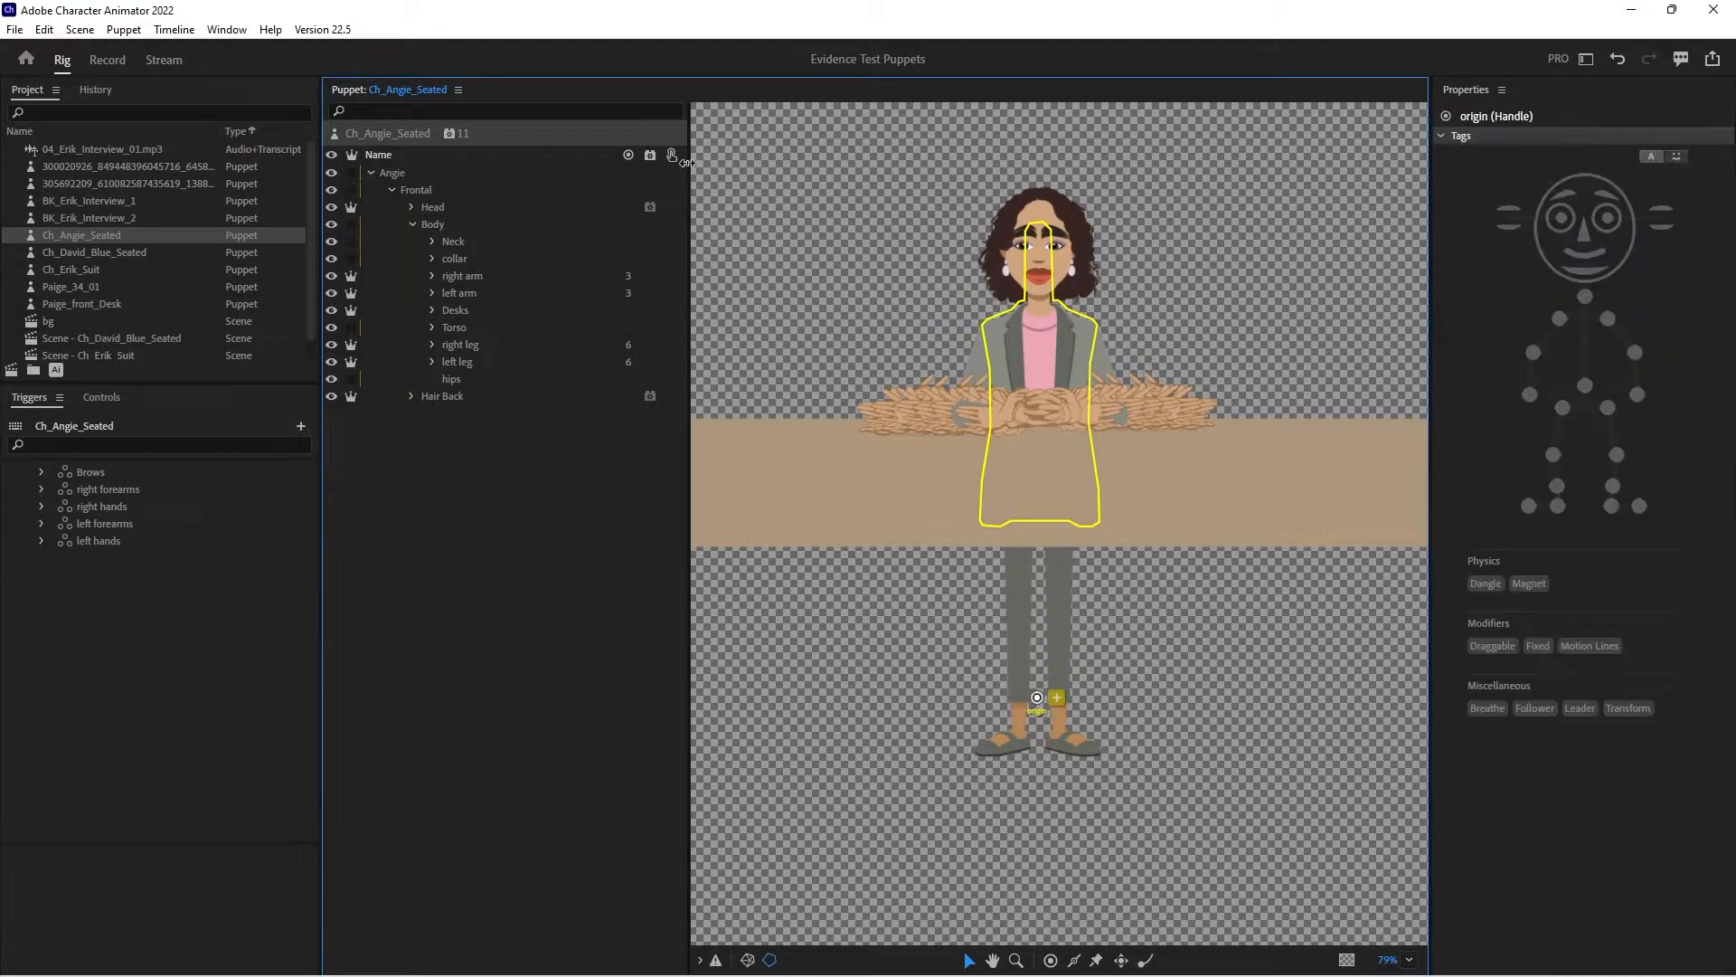
# - Draw a horizontal stick across the waist on the Angie layer, slightly wider than the body outline, and tag it Fixed
pyautogui.click(413, 172)
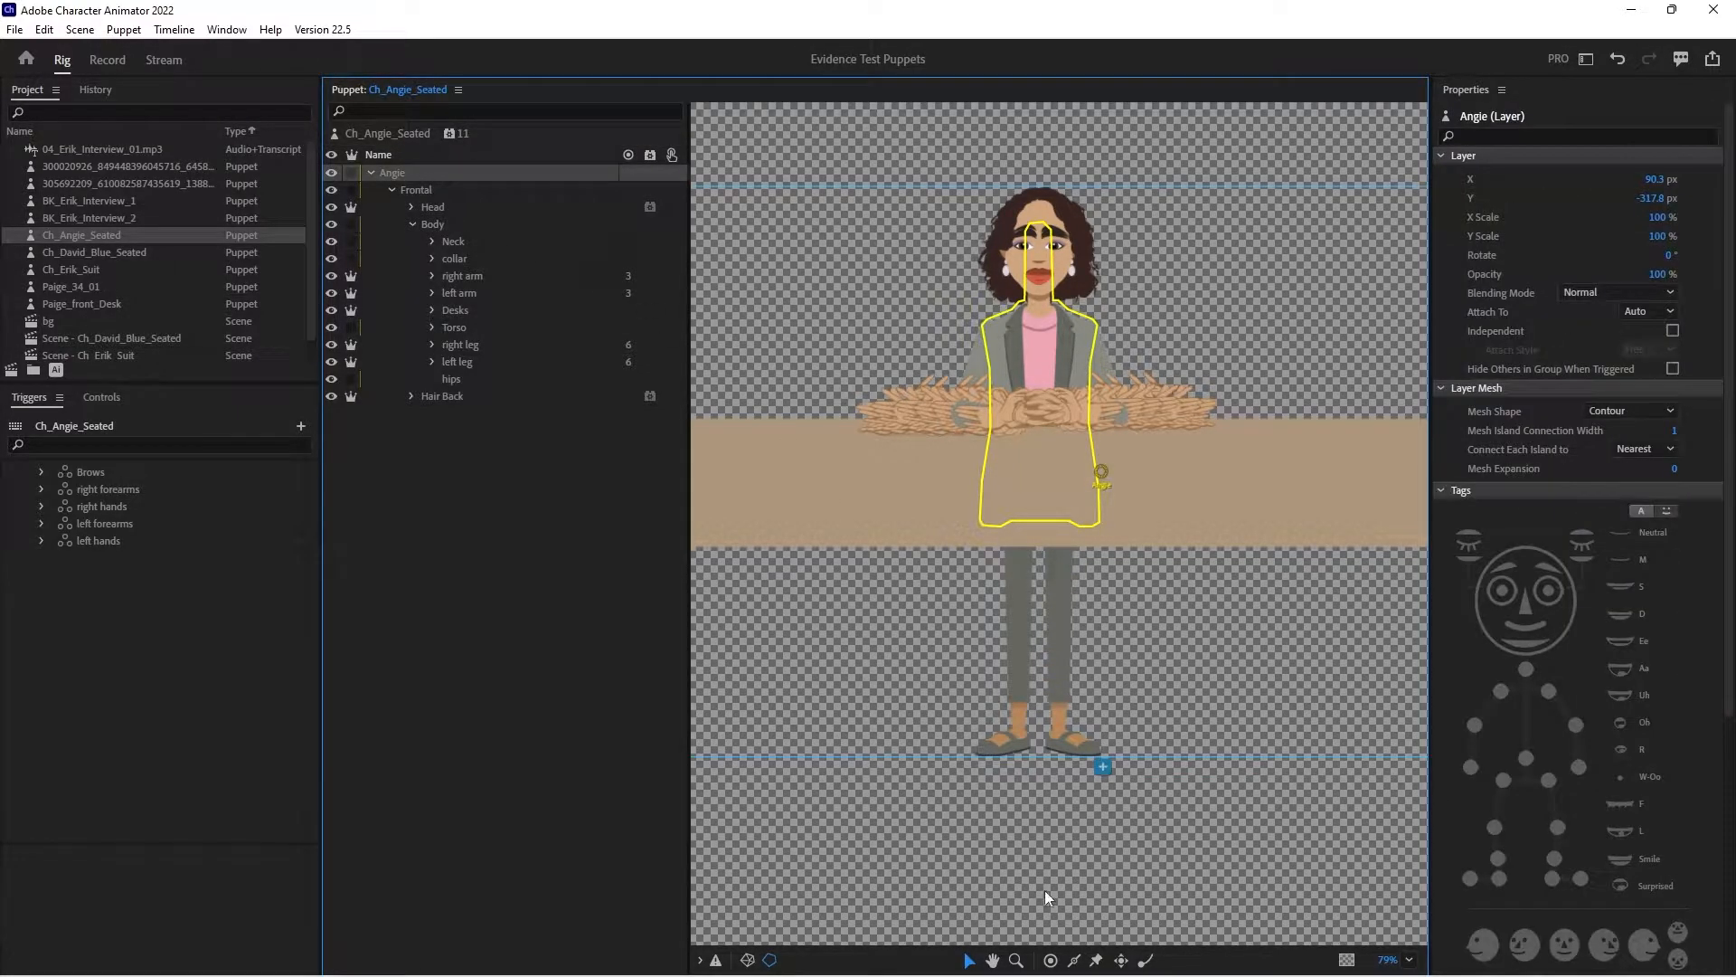
pyautogui.click(1076, 962)
pyautogui.moveTo(953, 456); pyautogui.dragTo(1138, 456)
pyautogui.click(1537, 644)
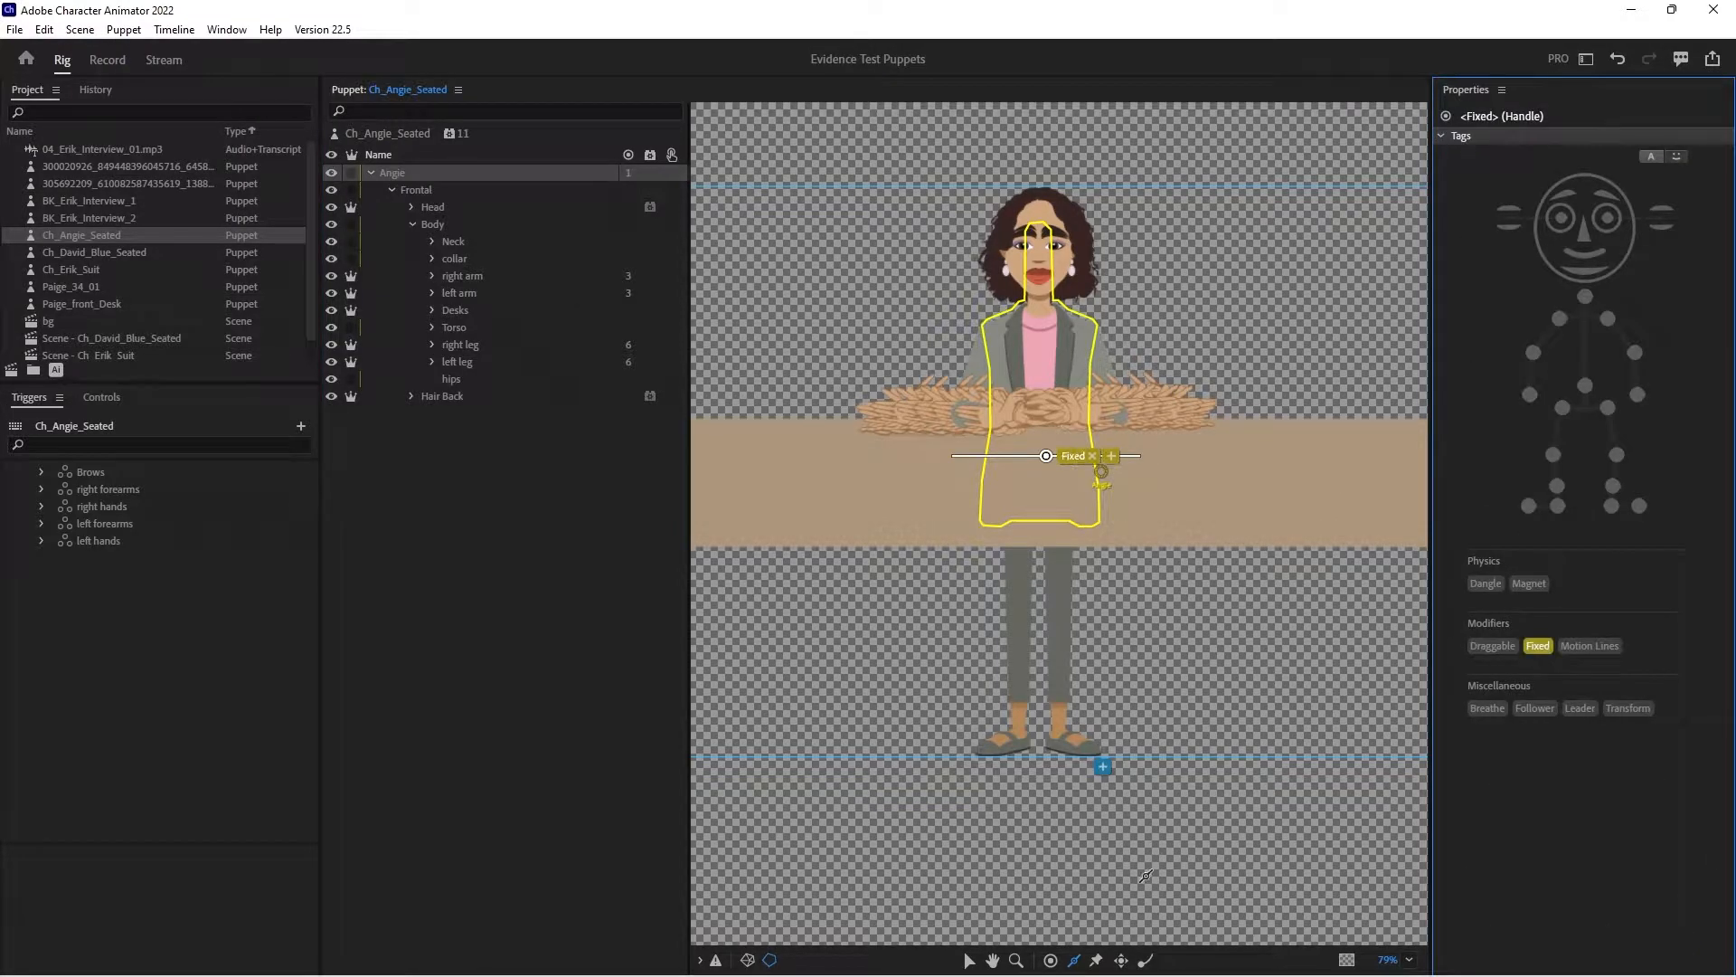
# - Center the Angie layer's handle on the body just above the Fixed stick, and move the Desks layer's handle to the desk's lower part beneath it
pyautogui.click(970, 962)
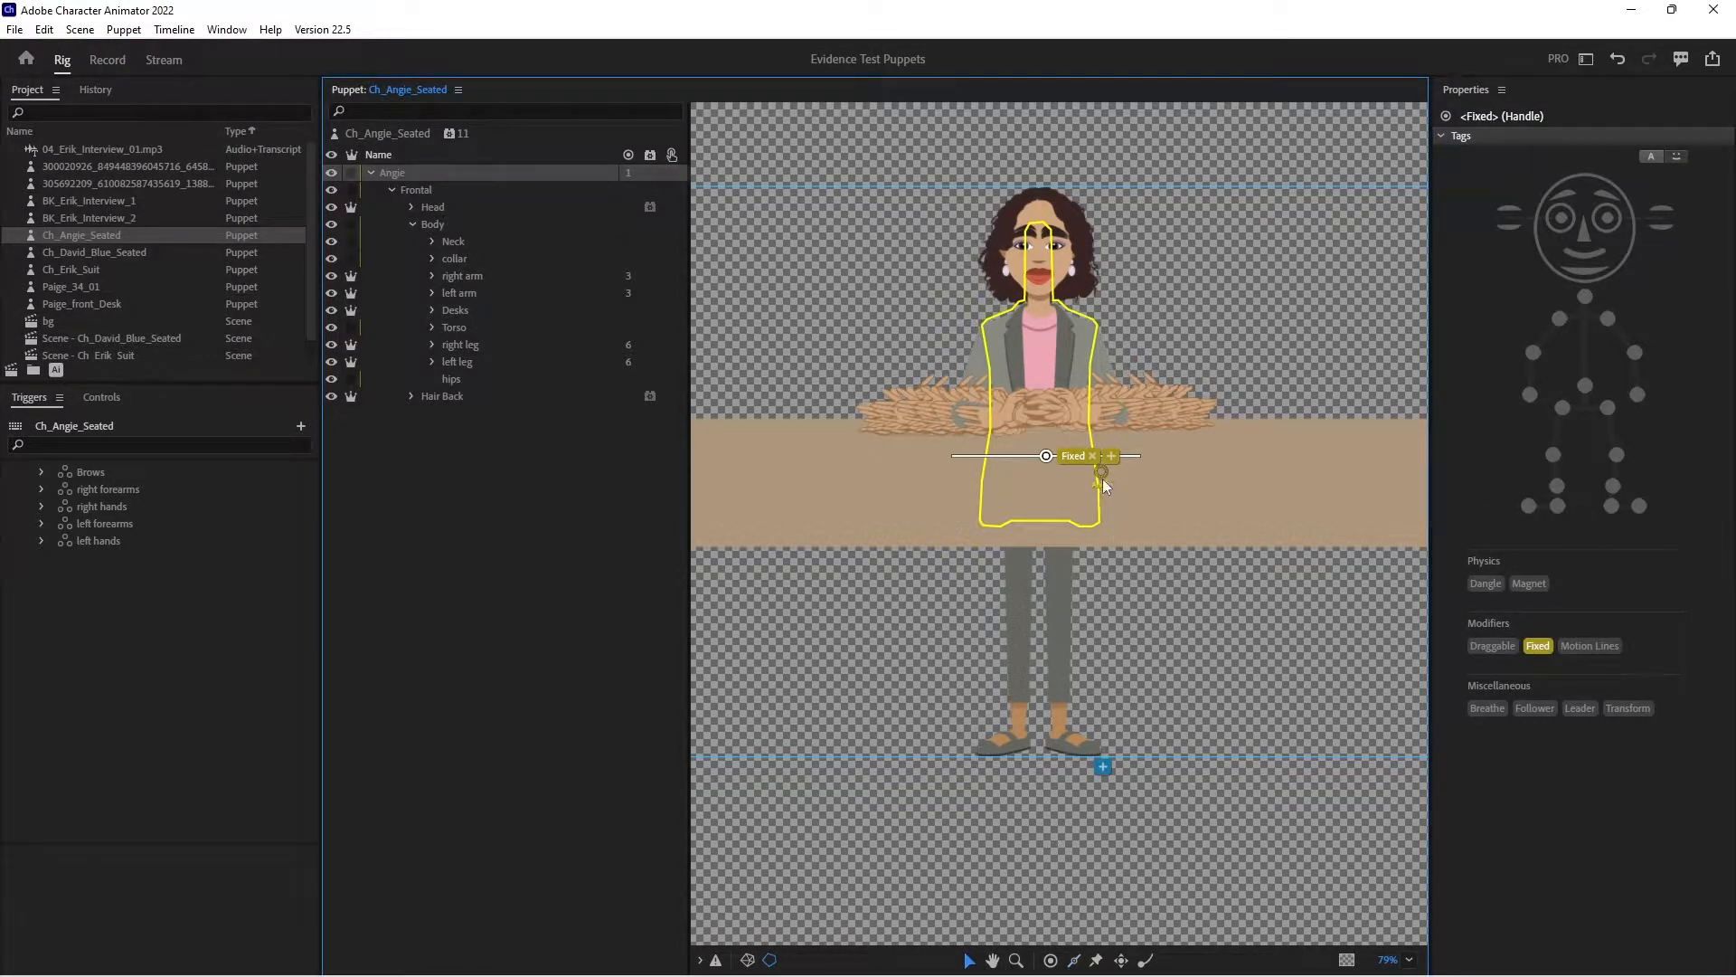
pyautogui.moveTo(1102, 474); pyautogui.dragTo(1043, 437)
pyautogui.click(1045, 432)
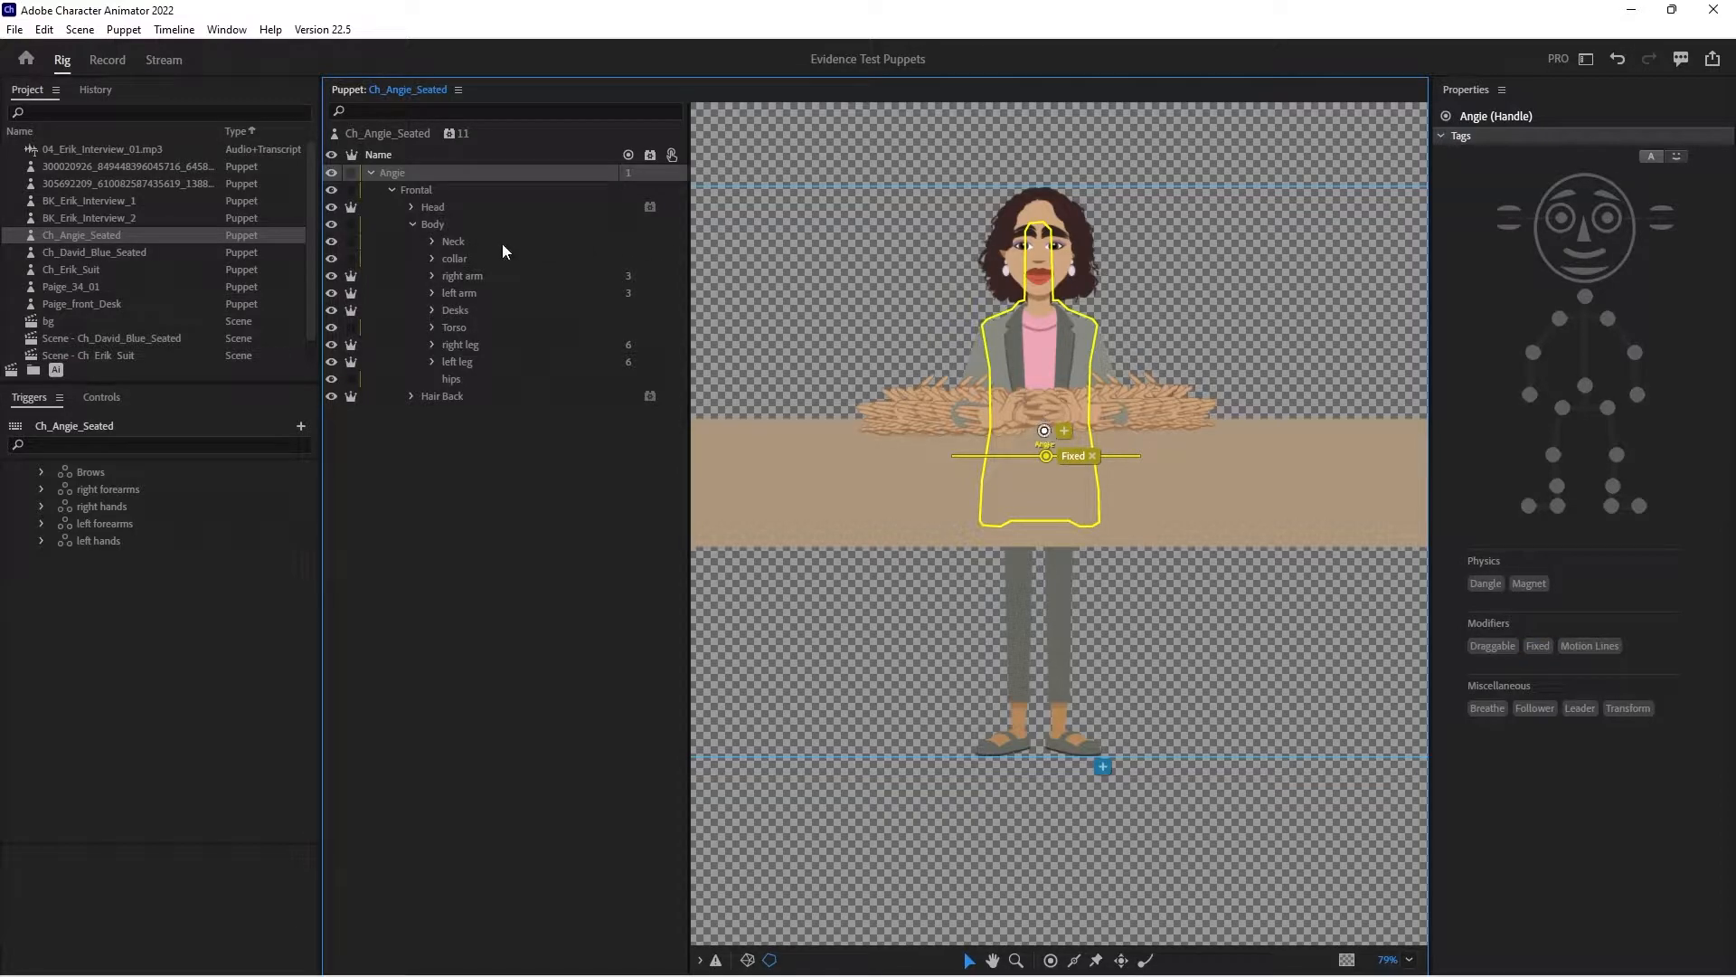
pyautogui.click(468, 310)
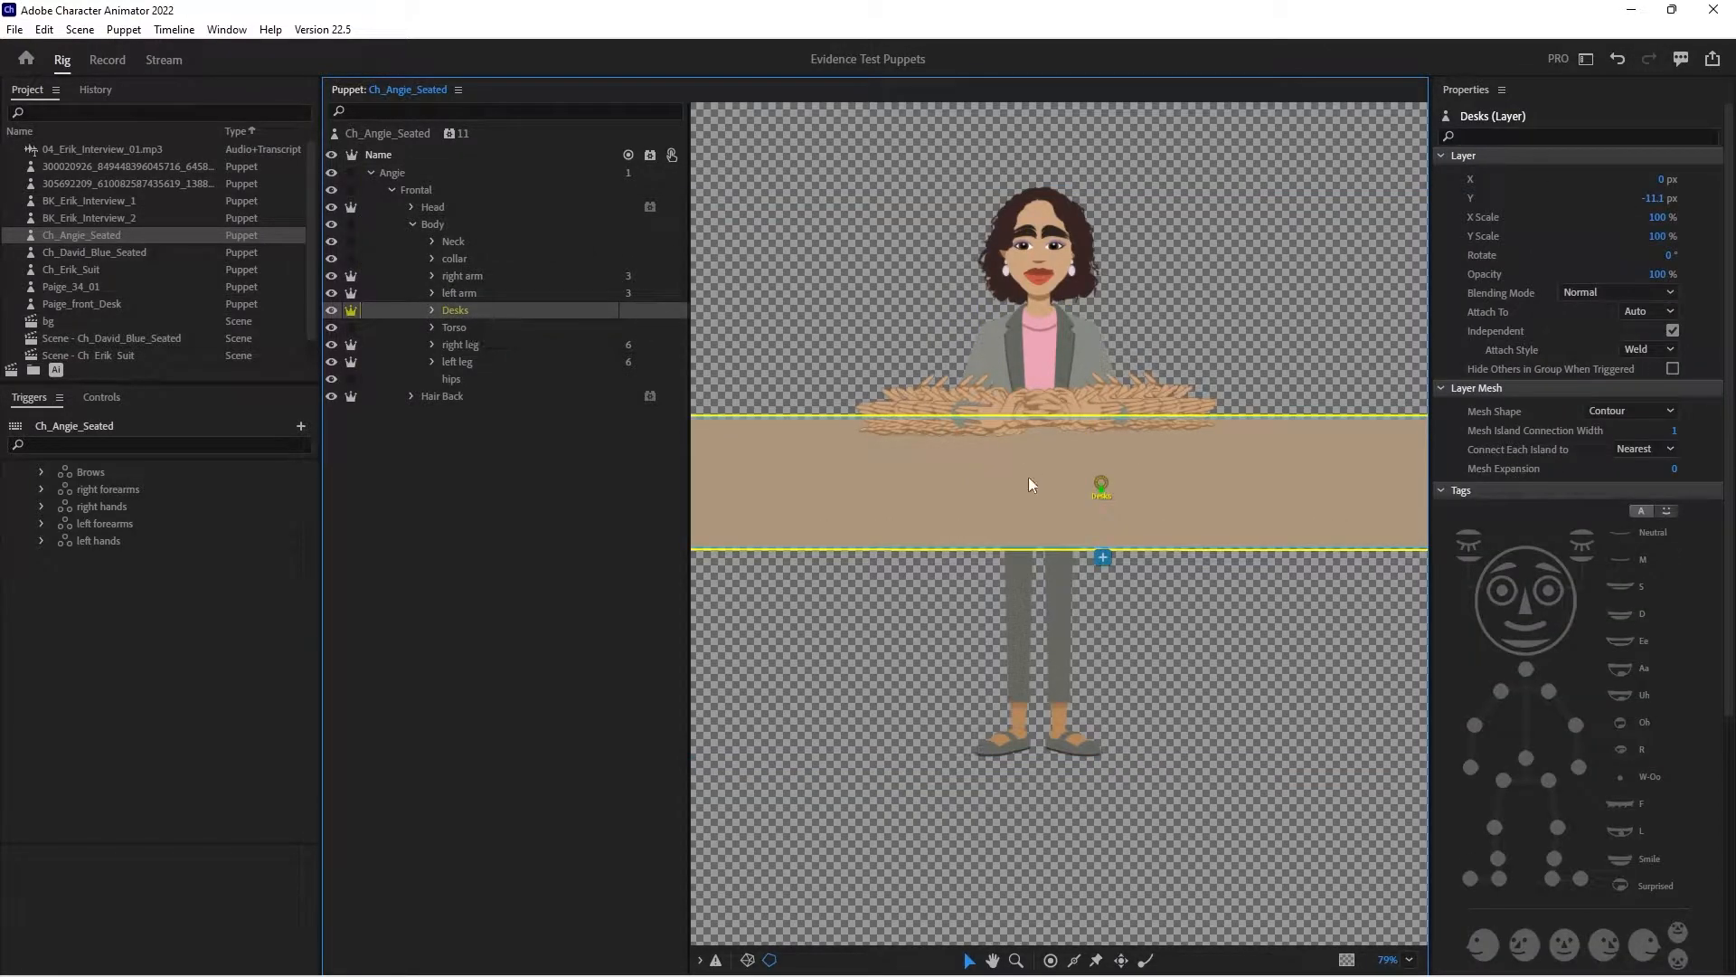
pyautogui.moveTo(1101, 486); pyautogui.dragTo(1039, 518)
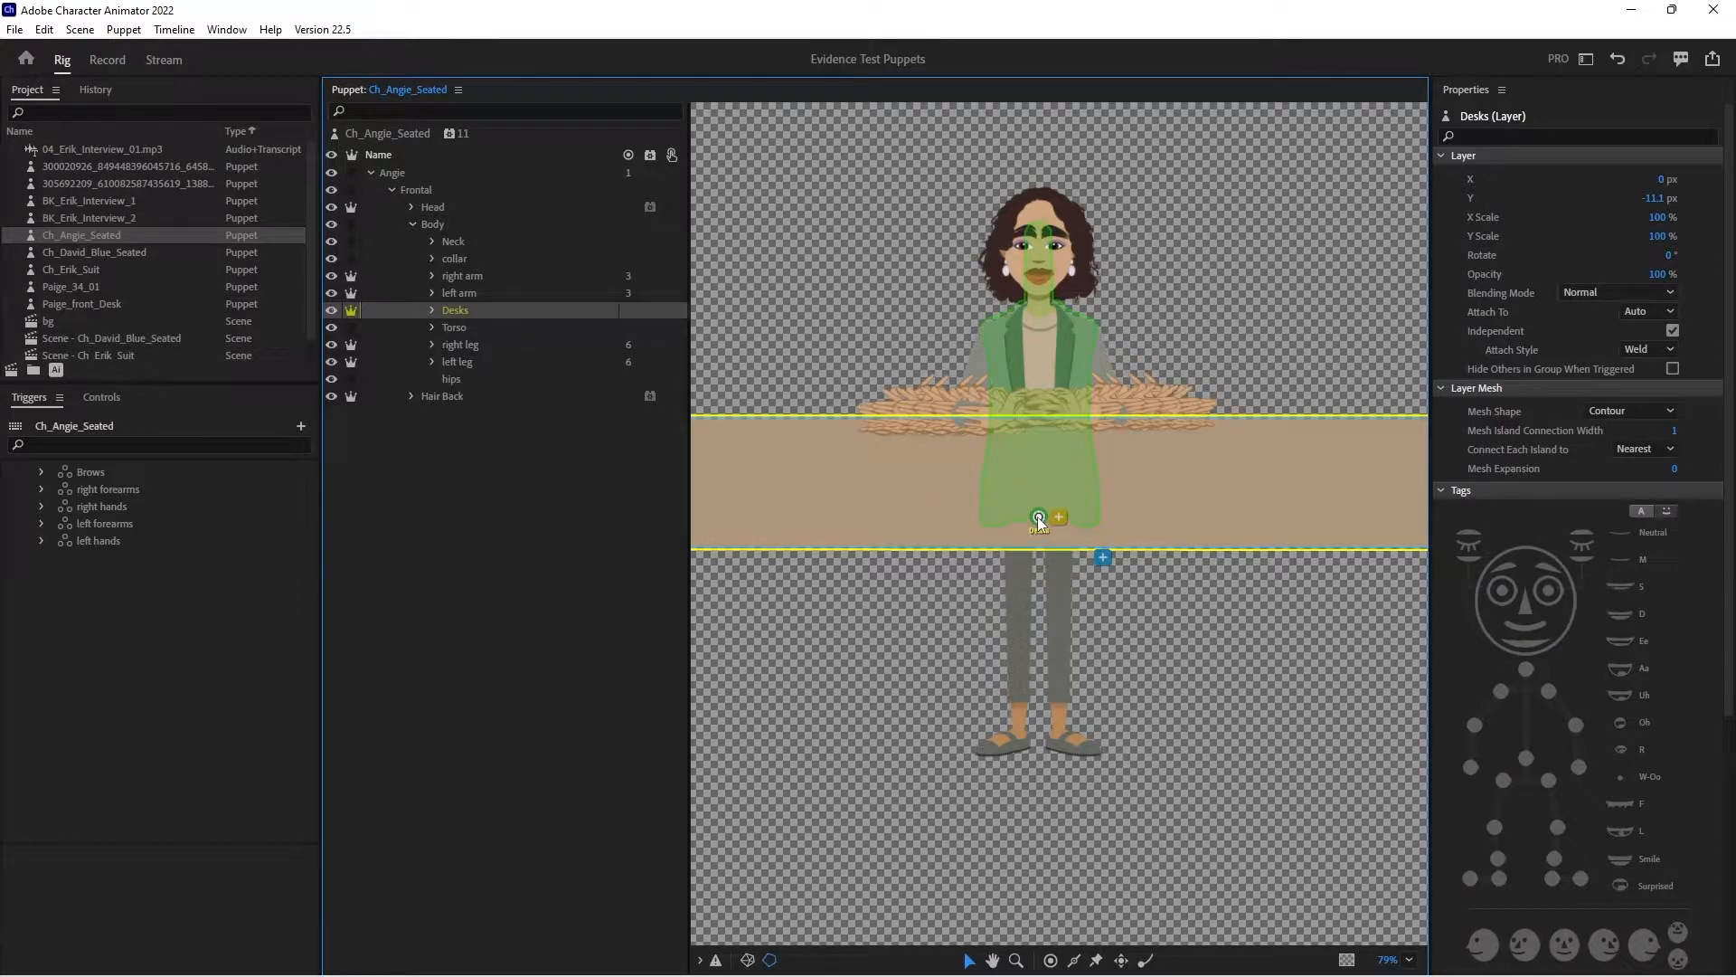
# - Move the Frontal layer's handle to the center of the body, just below the clasped hands
pyautogui.click(426, 176)
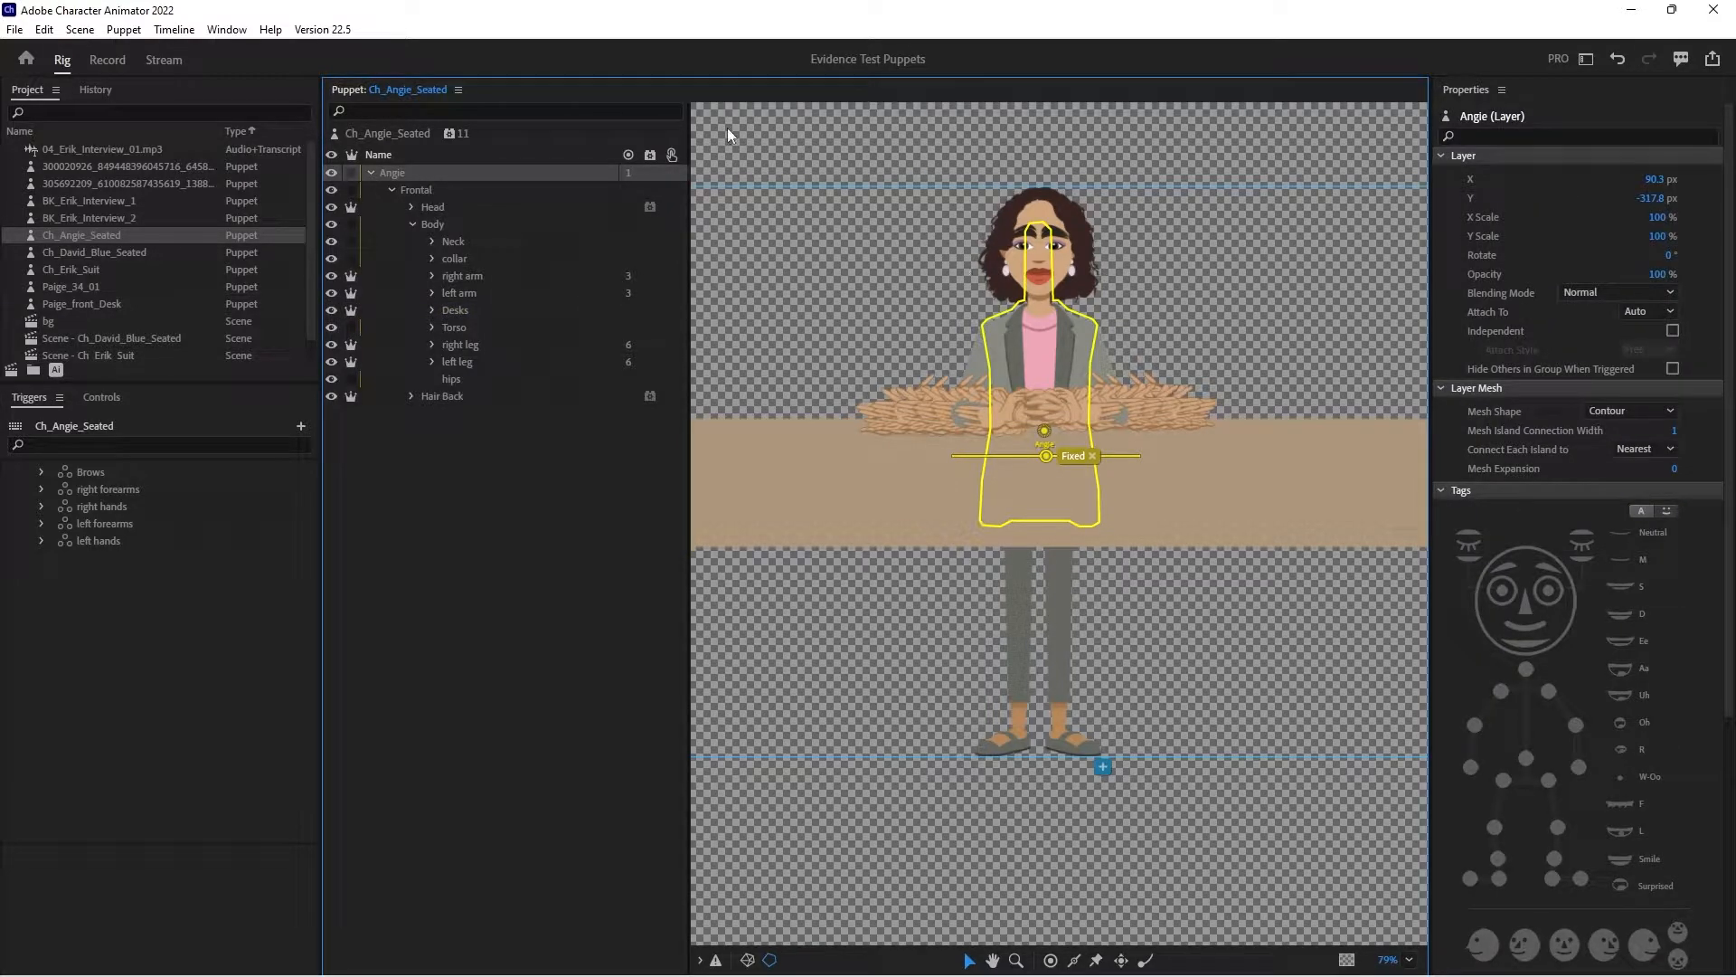
pyautogui.click(436, 190)
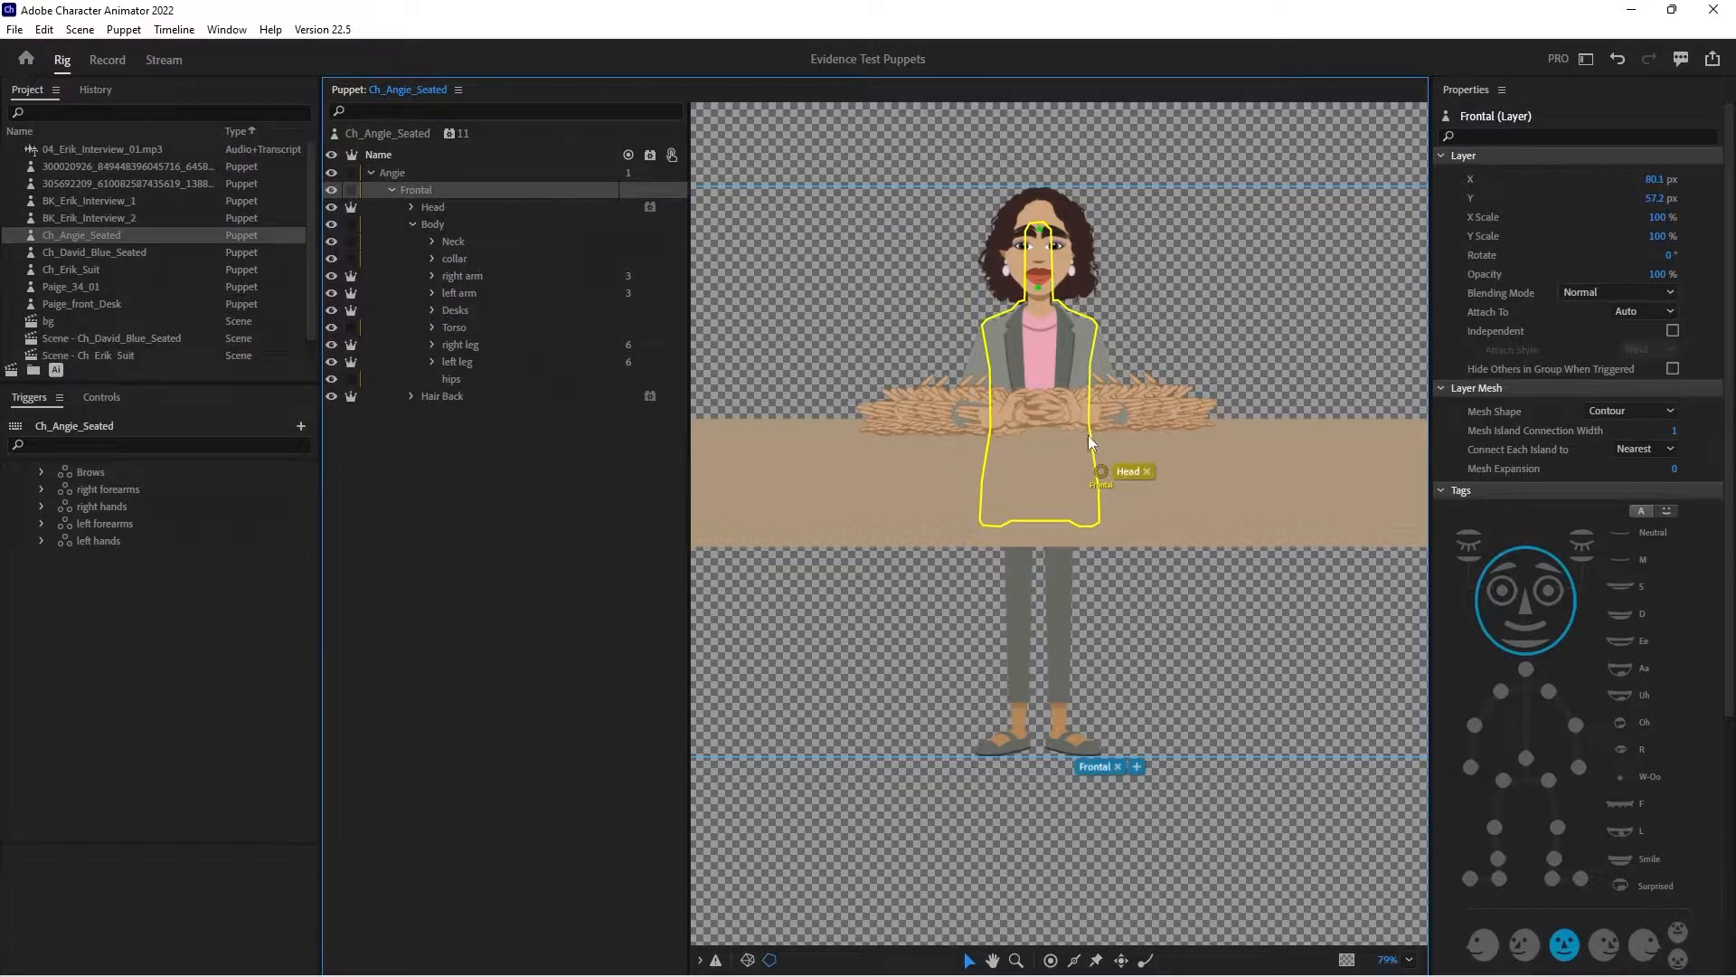
pyautogui.moveTo(1104, 468); pyautogui.dragTo(1043, 451)
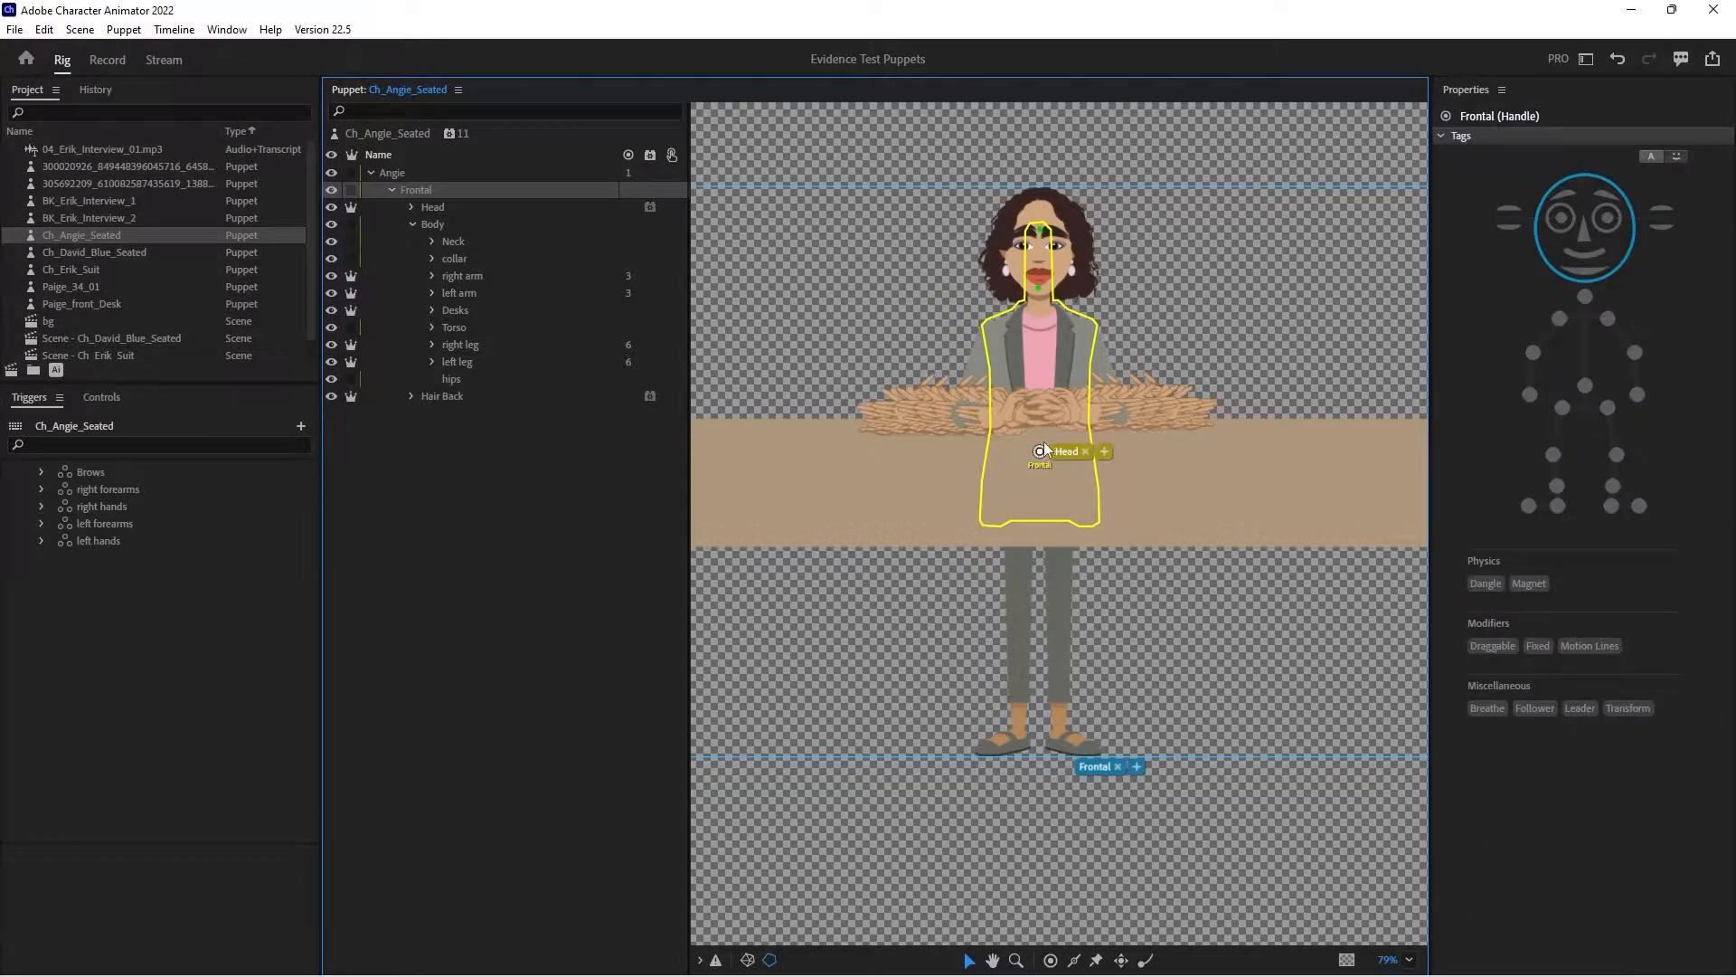
pyautogui.moveTo(1038, 454); pyautogui.dragTo(1038, 448)
# - Create a new scene from the Ch_Angie_Seated puppet
pyautogui.click(471, 389)
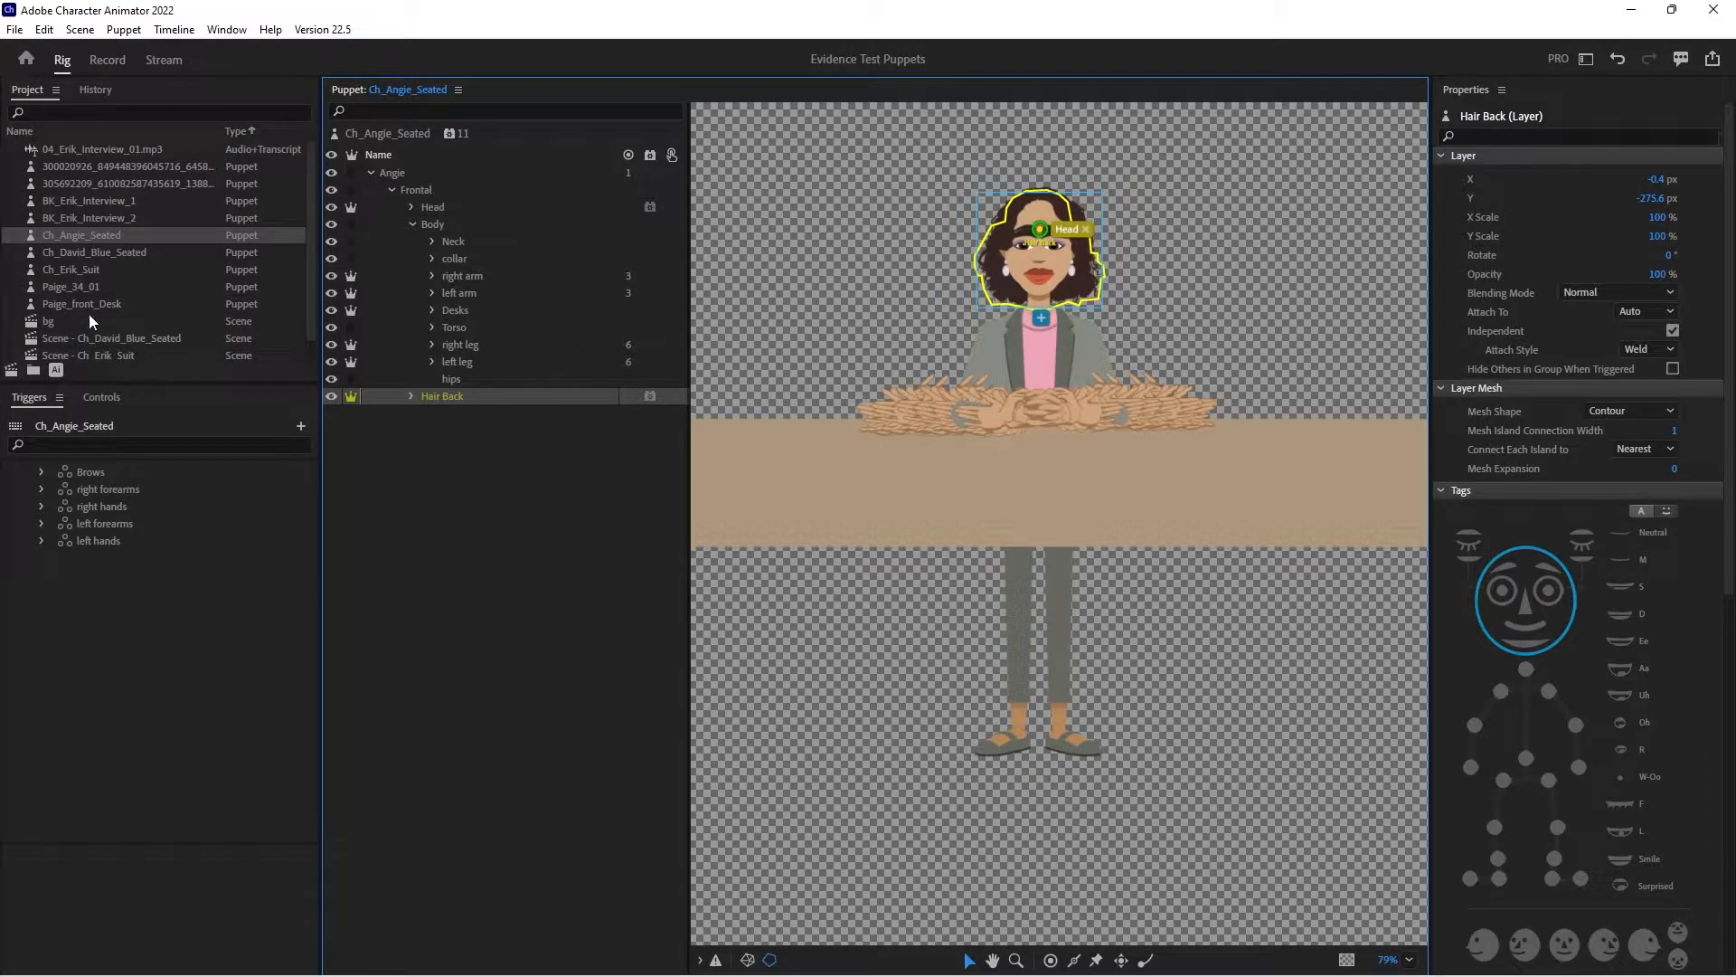
pyautogui.click(13, 379)
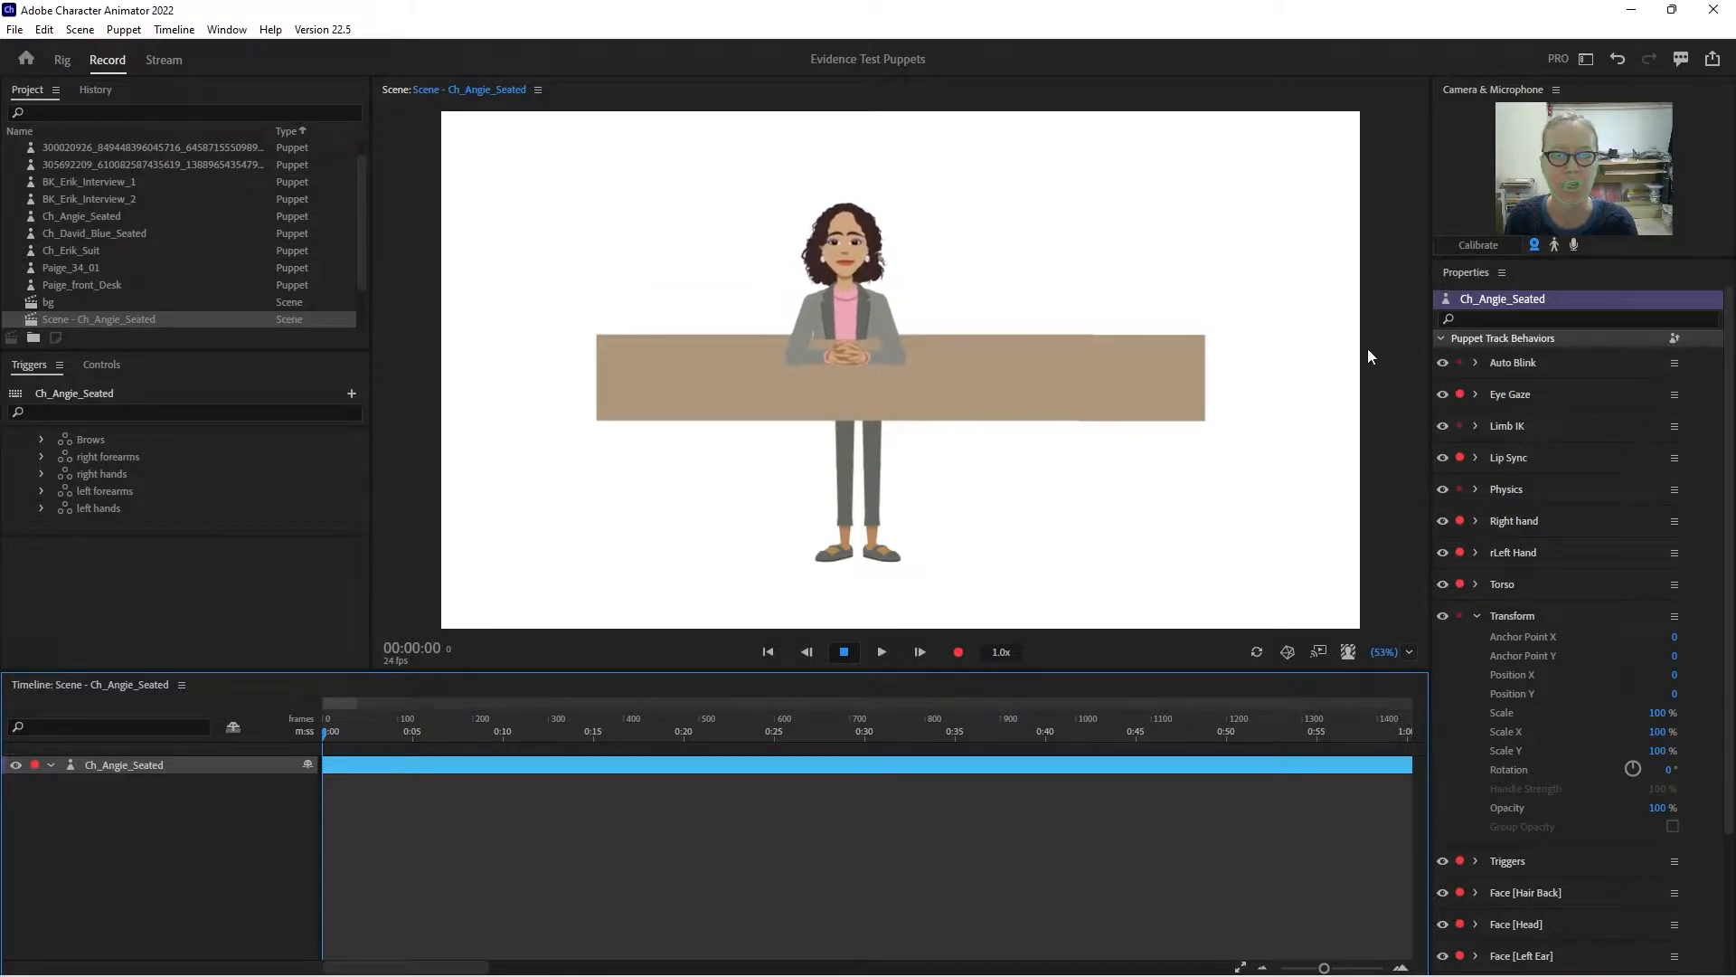
pyautogui.click(1478, 613)
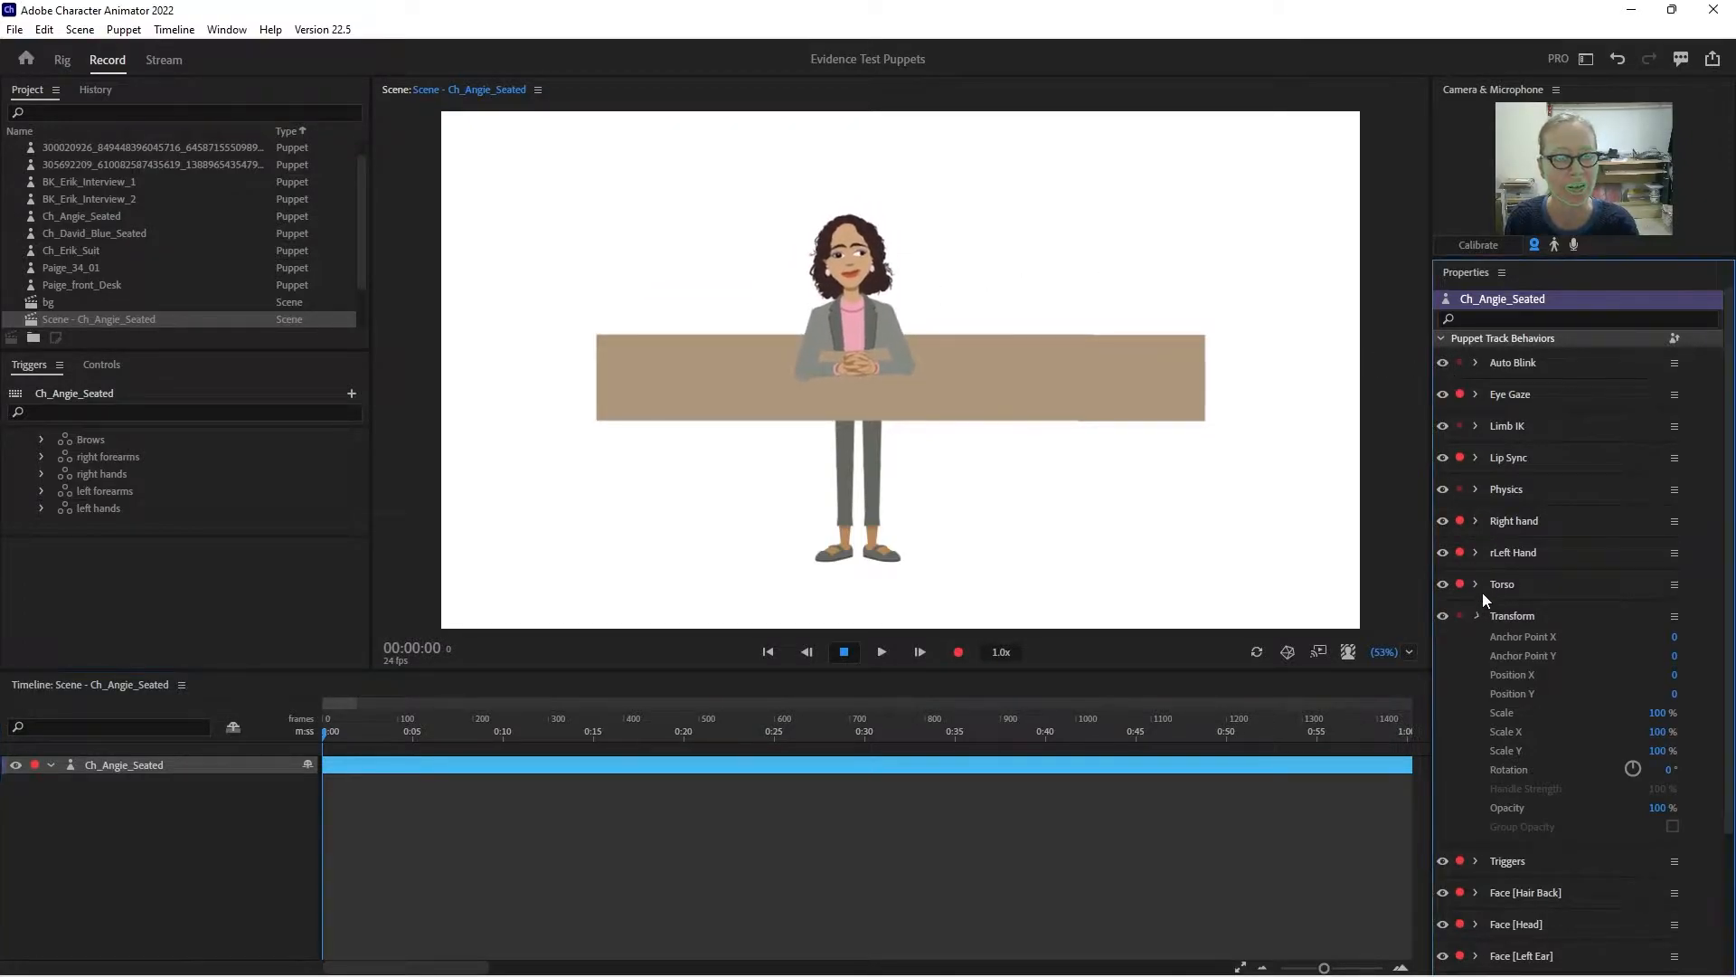
# - Set Head Position Strength and Head Scale Strength to 0% in the puppet's Torso behavior
pyautogui.click(1478, 585)
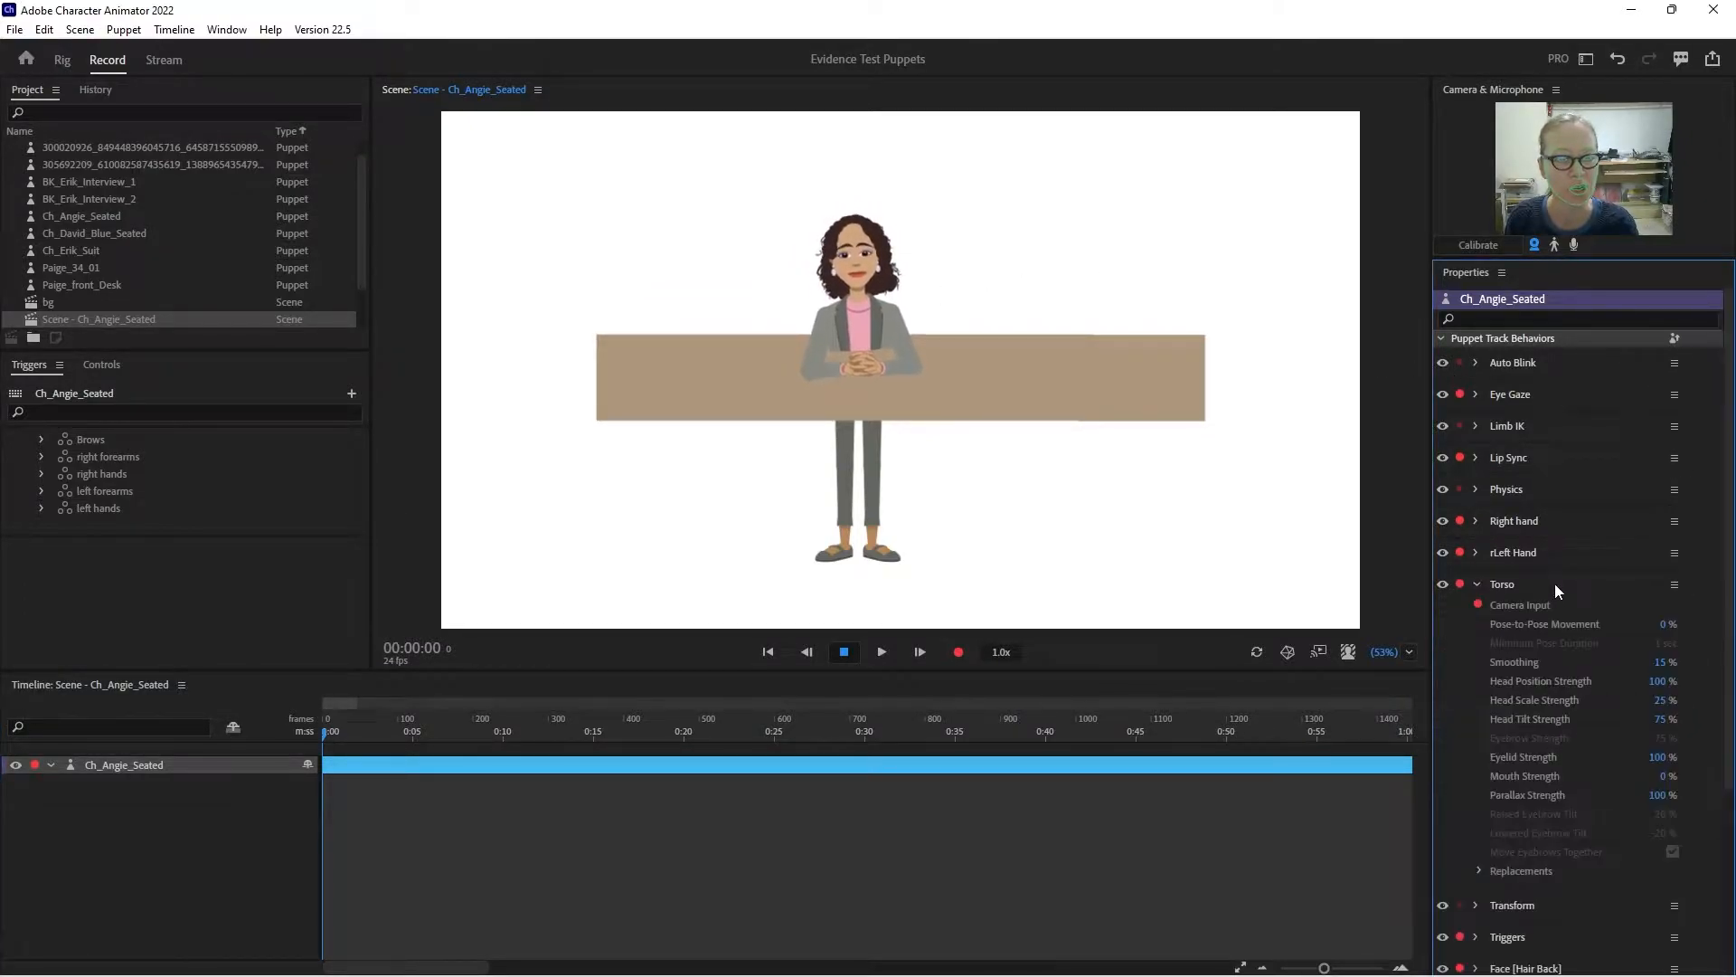
pyautogui.click(1654, 683)
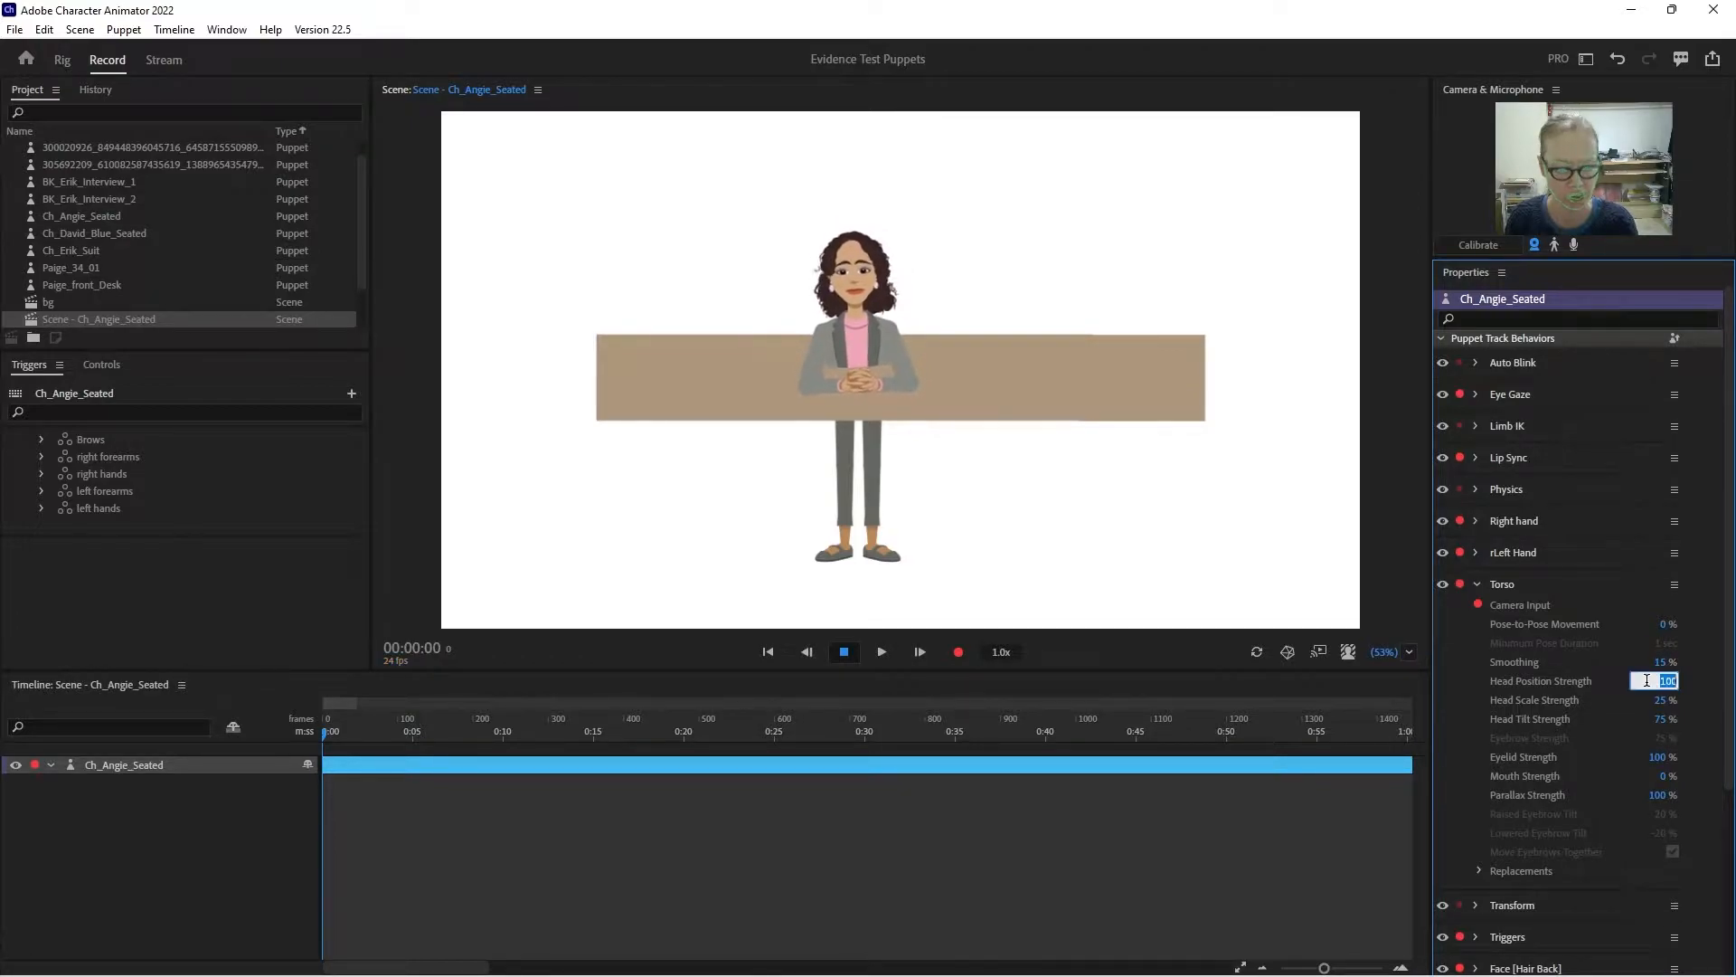
pyautogui.write('0')
pyautogui.press('Return')
pyautogui.click(1663, 704)
pyautogui.write('0')
pyautogui.press('Return')
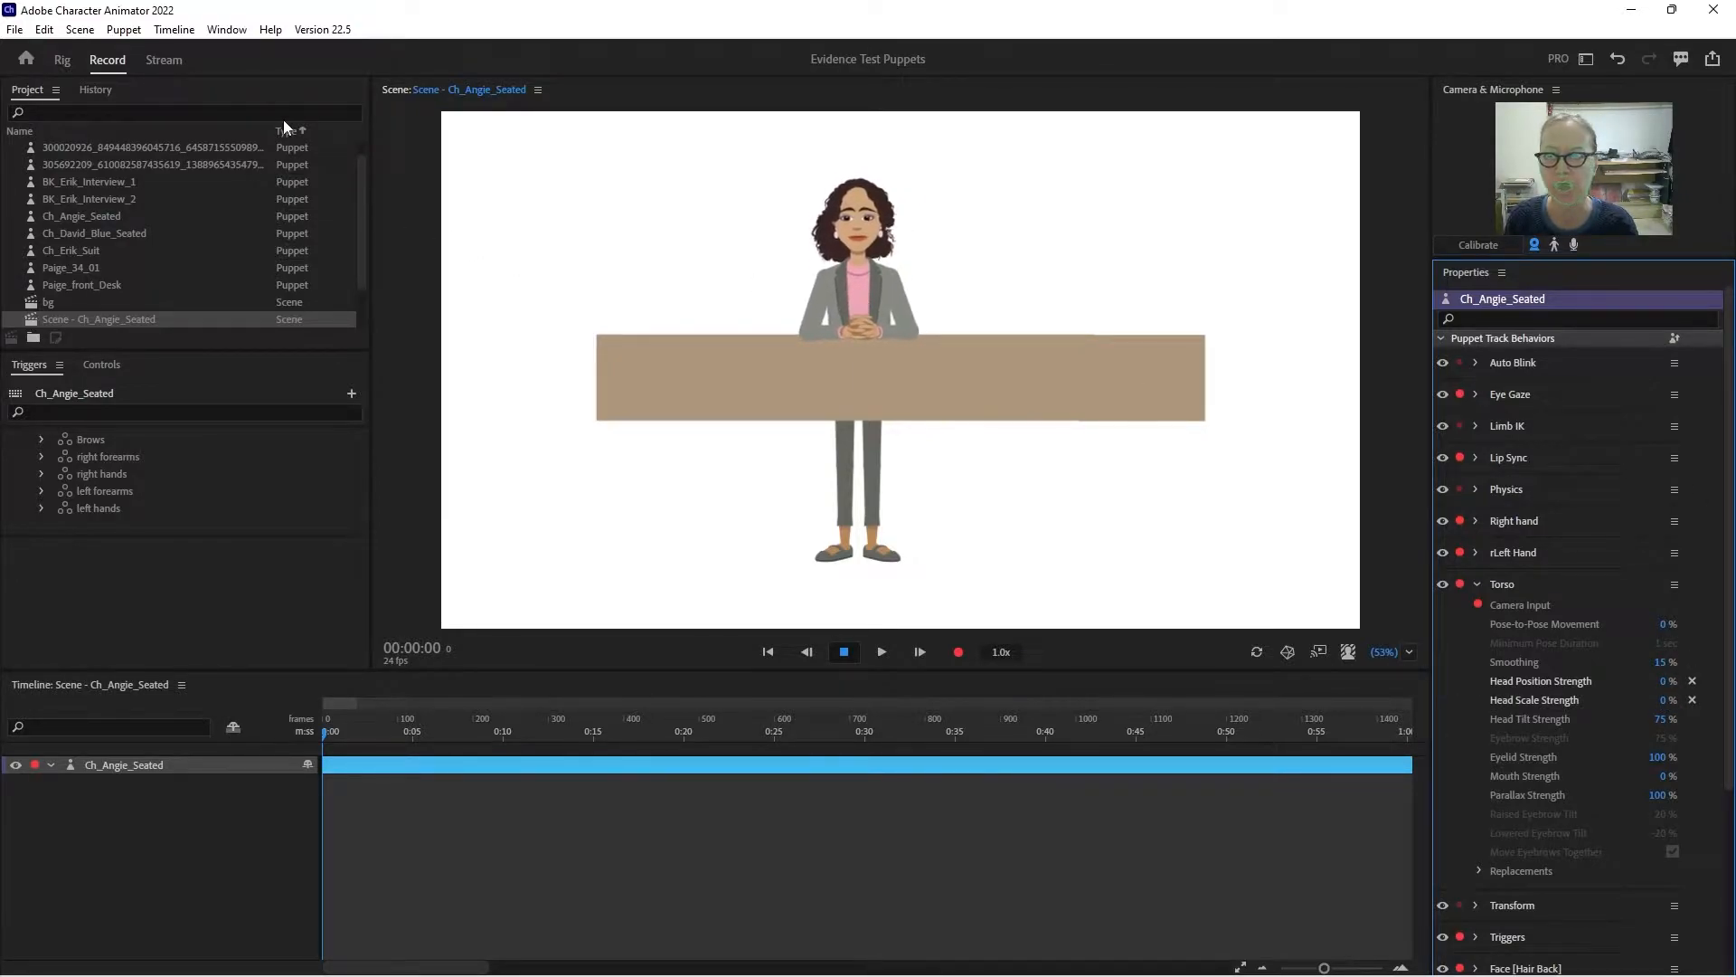
# - Return to the puppet rig and examine the right eye's sublayers inside Head, including the eyeball and the unnamed layer
pyautogui.click(61, 59)
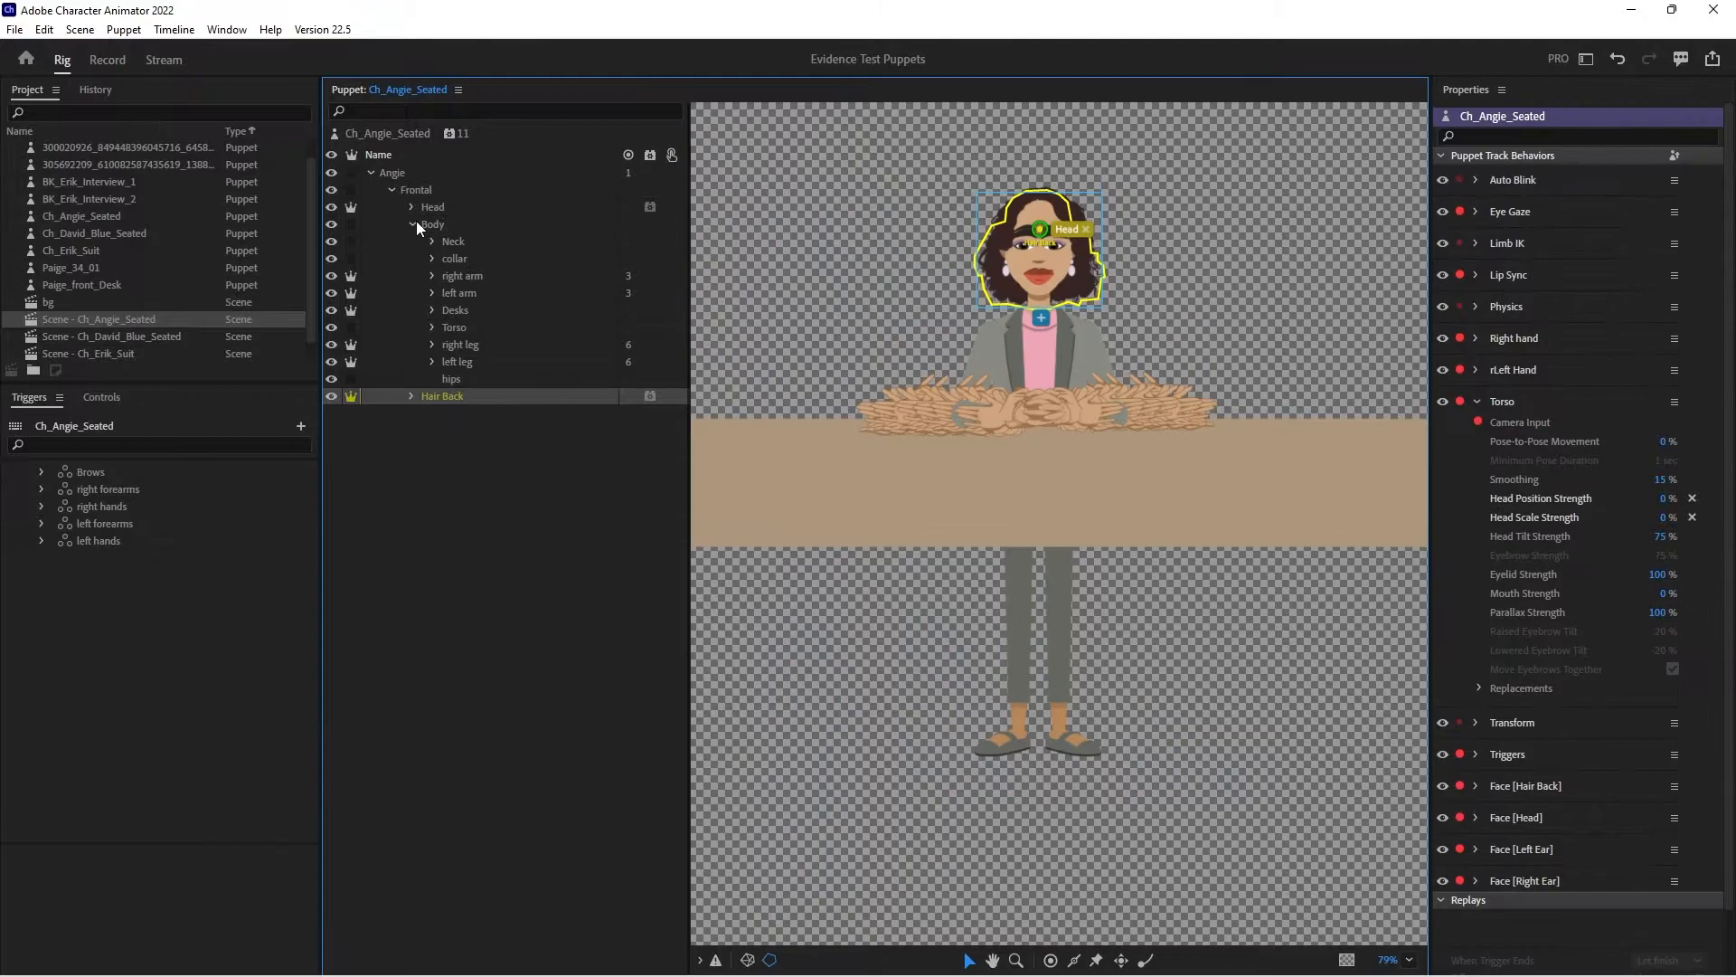
pyautogui.click(410, 206)
pyautogui.press('z')
pyautogui.click(1048, 264)
pyautogui.click(1042, 256)
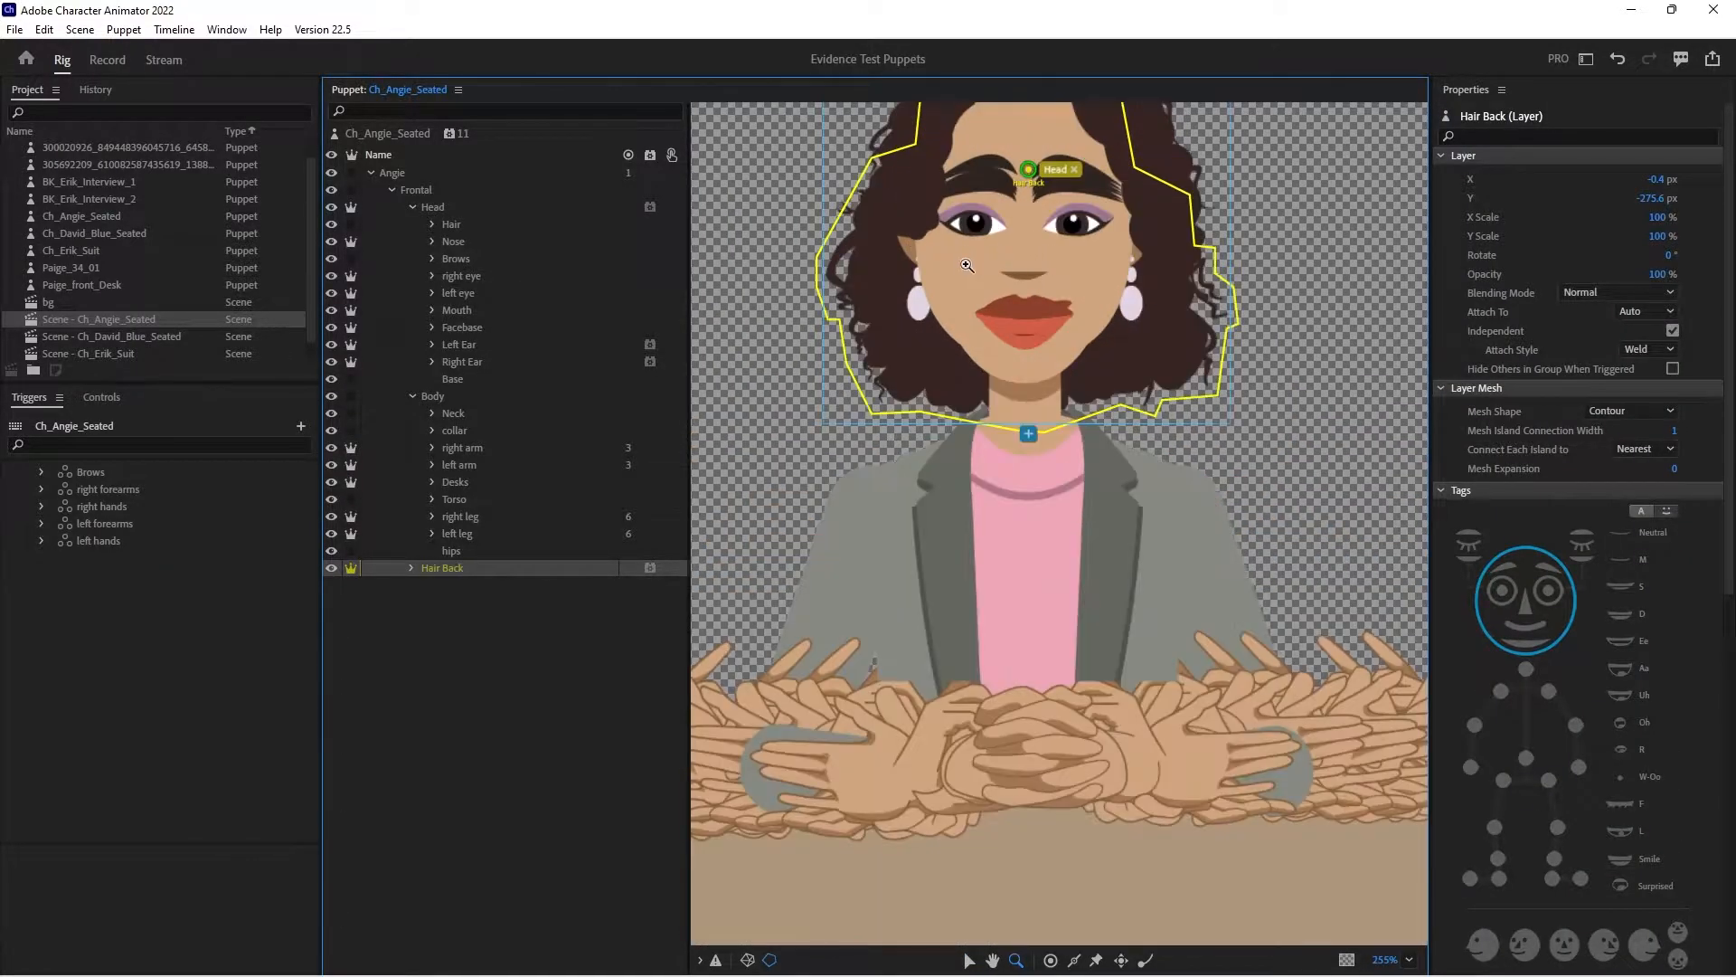
pyautogui.moveTo(1299, 261); pyautogui.dragTo(1309, 341)
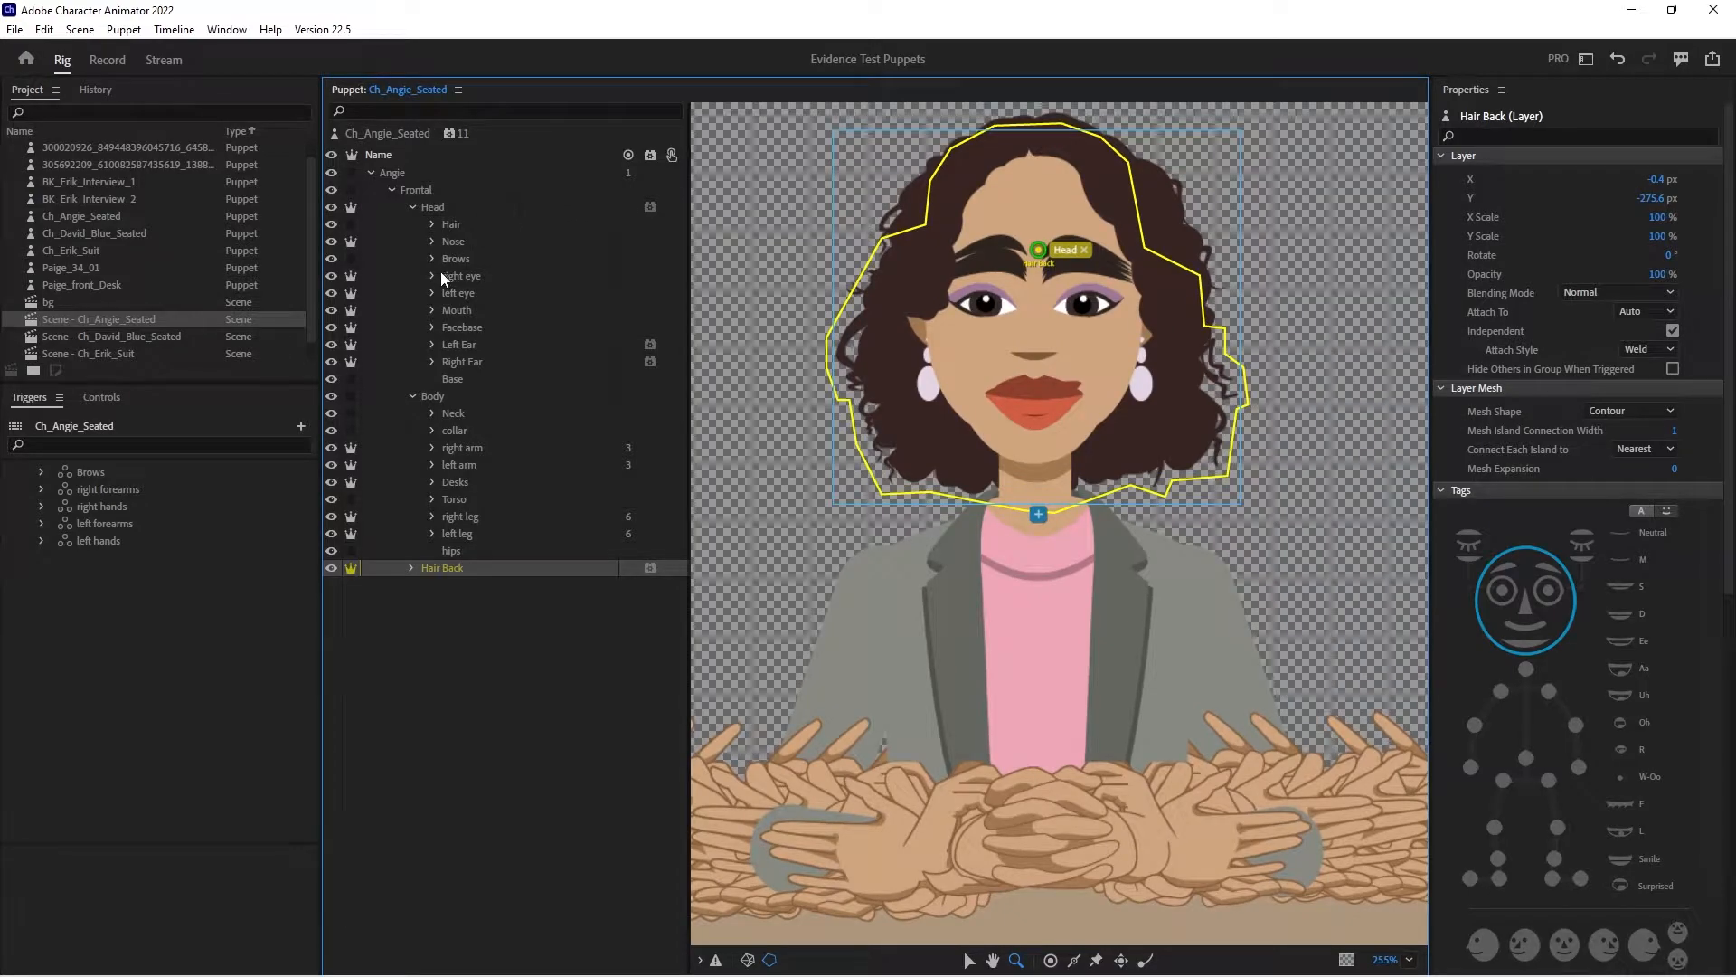
pyautogui.click(433, 276)
pyautogui.click(463, 276)
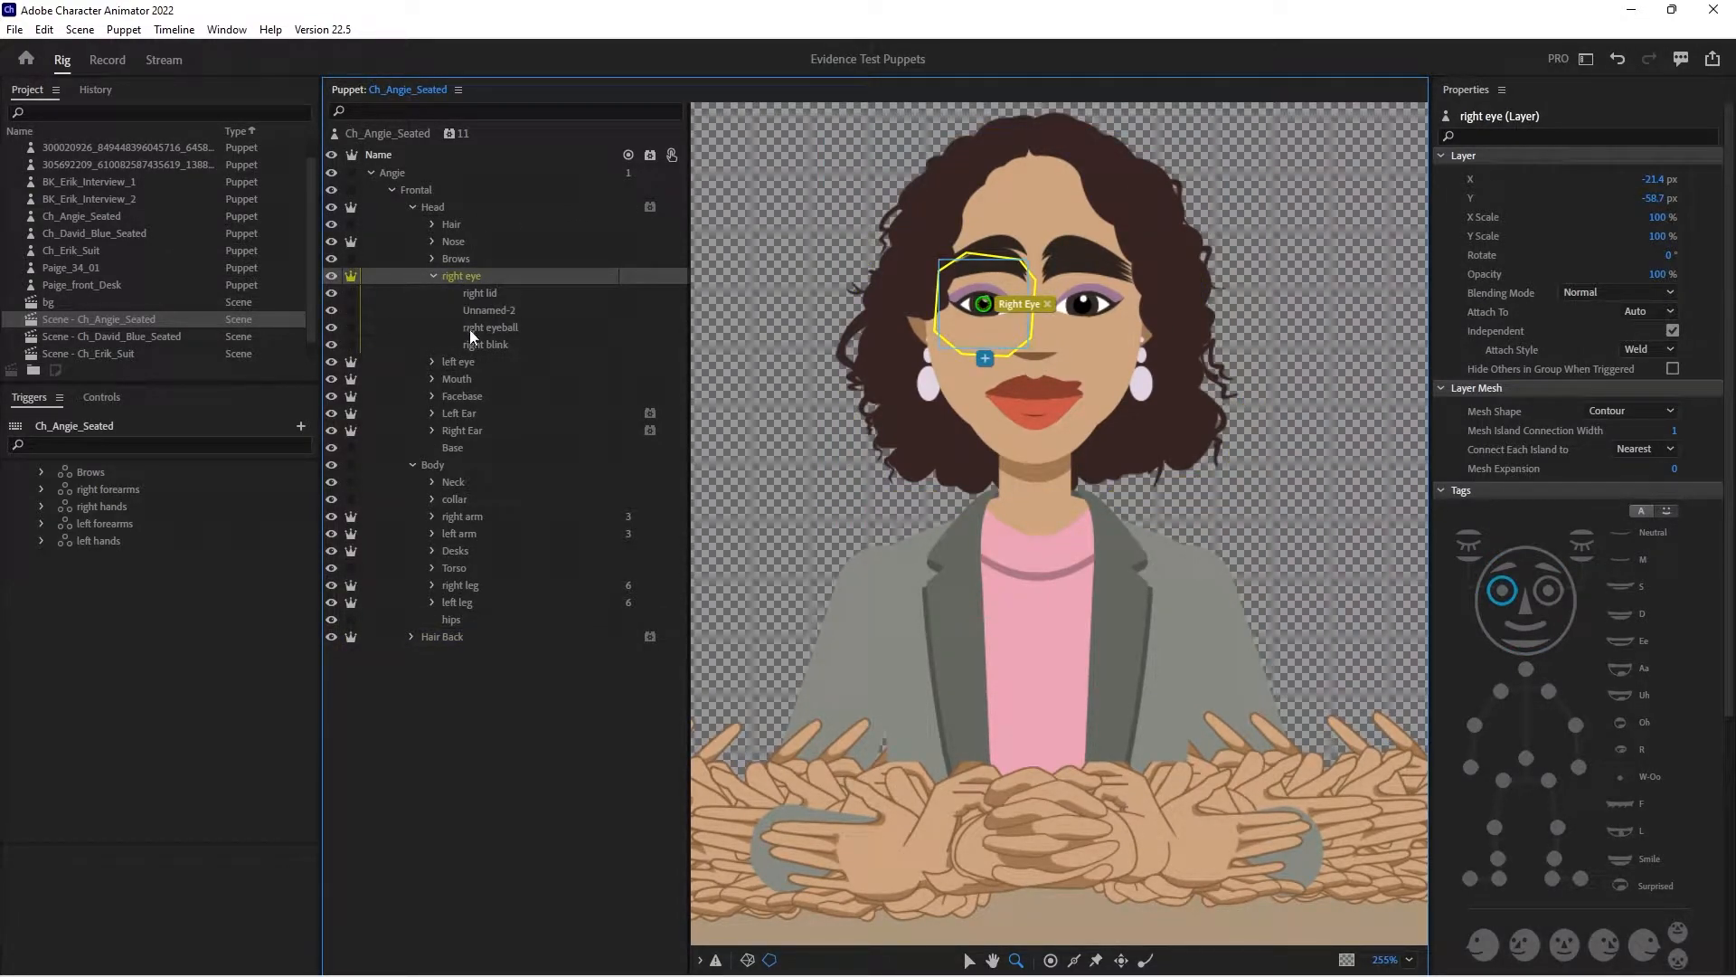
pyautogui.click(469, 329)
pyautogui.click(475, 313)
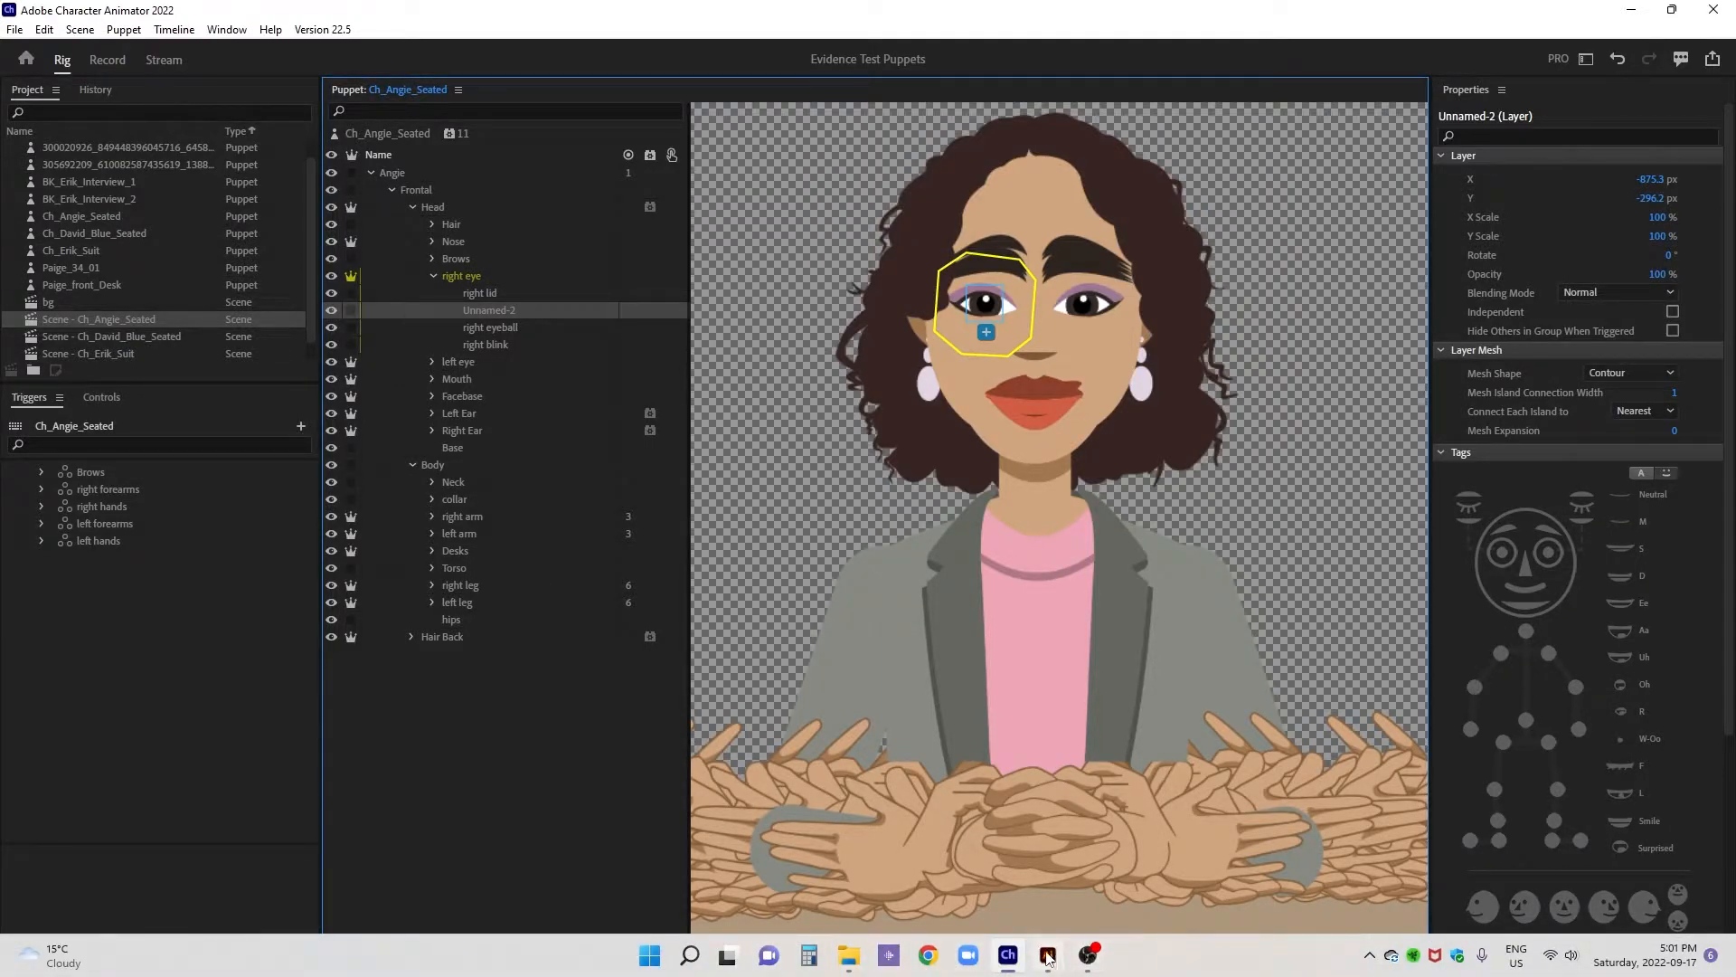
# - Switch to Illustrator, rename the unnamed group inside +right eye as +right pupil, and save the artwork file
pyautogui.click(1047, 956)
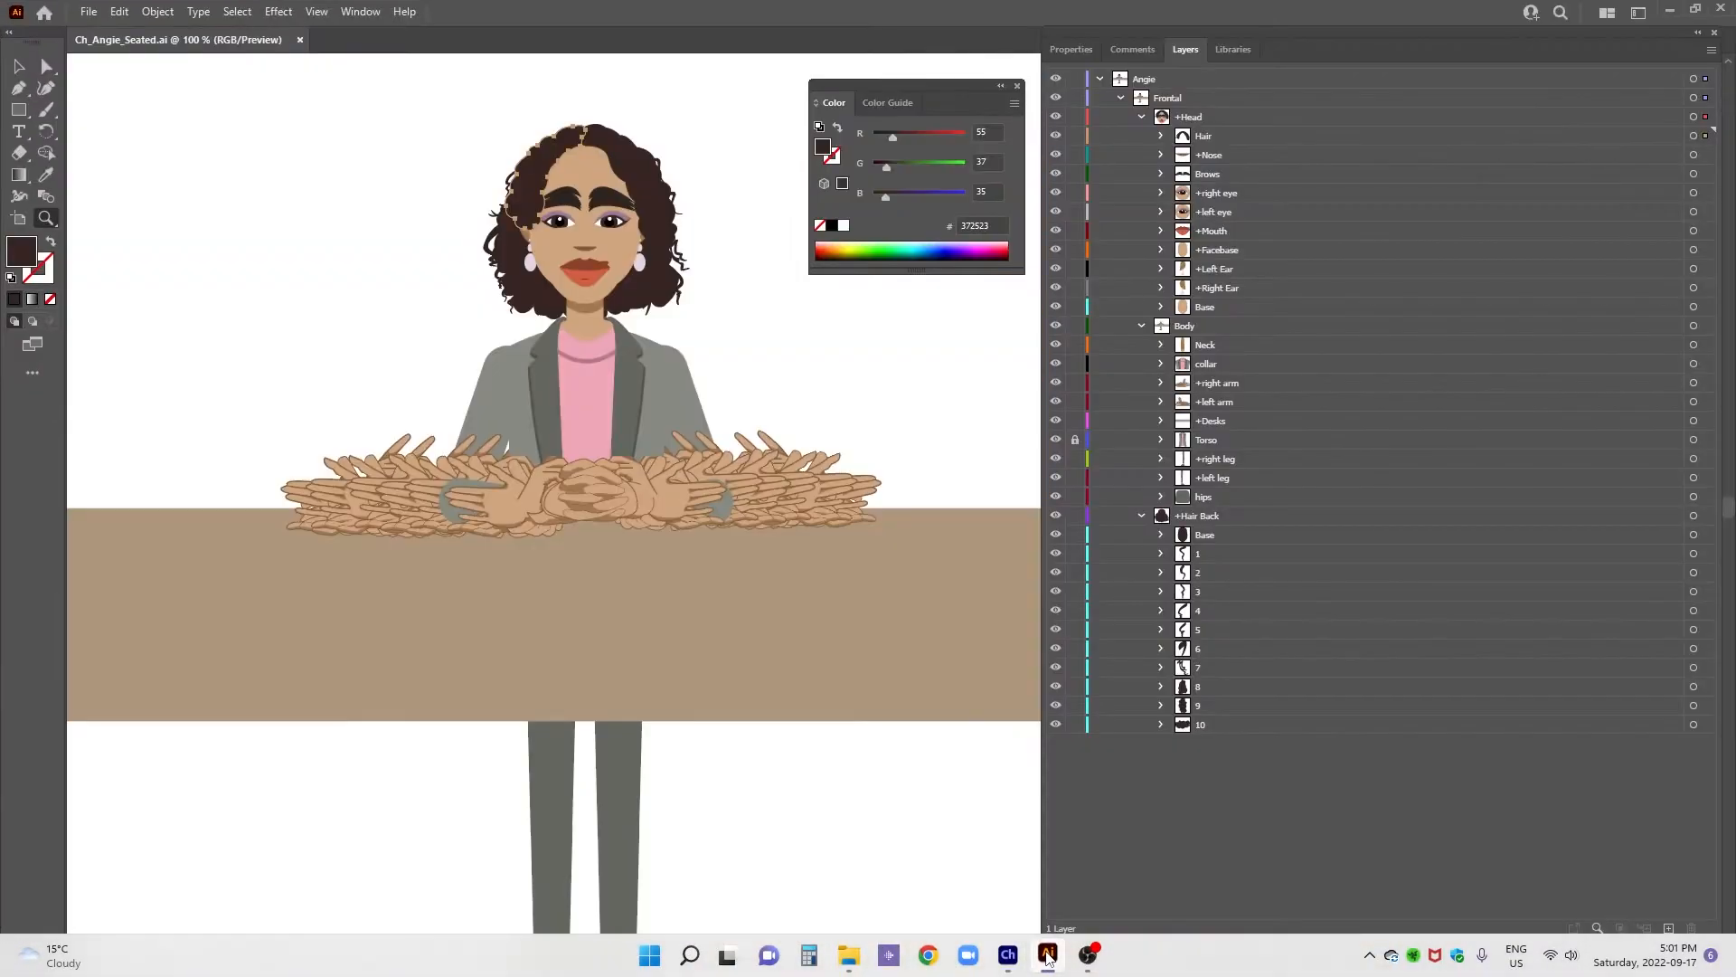
pyautogui.click(1161, 194)
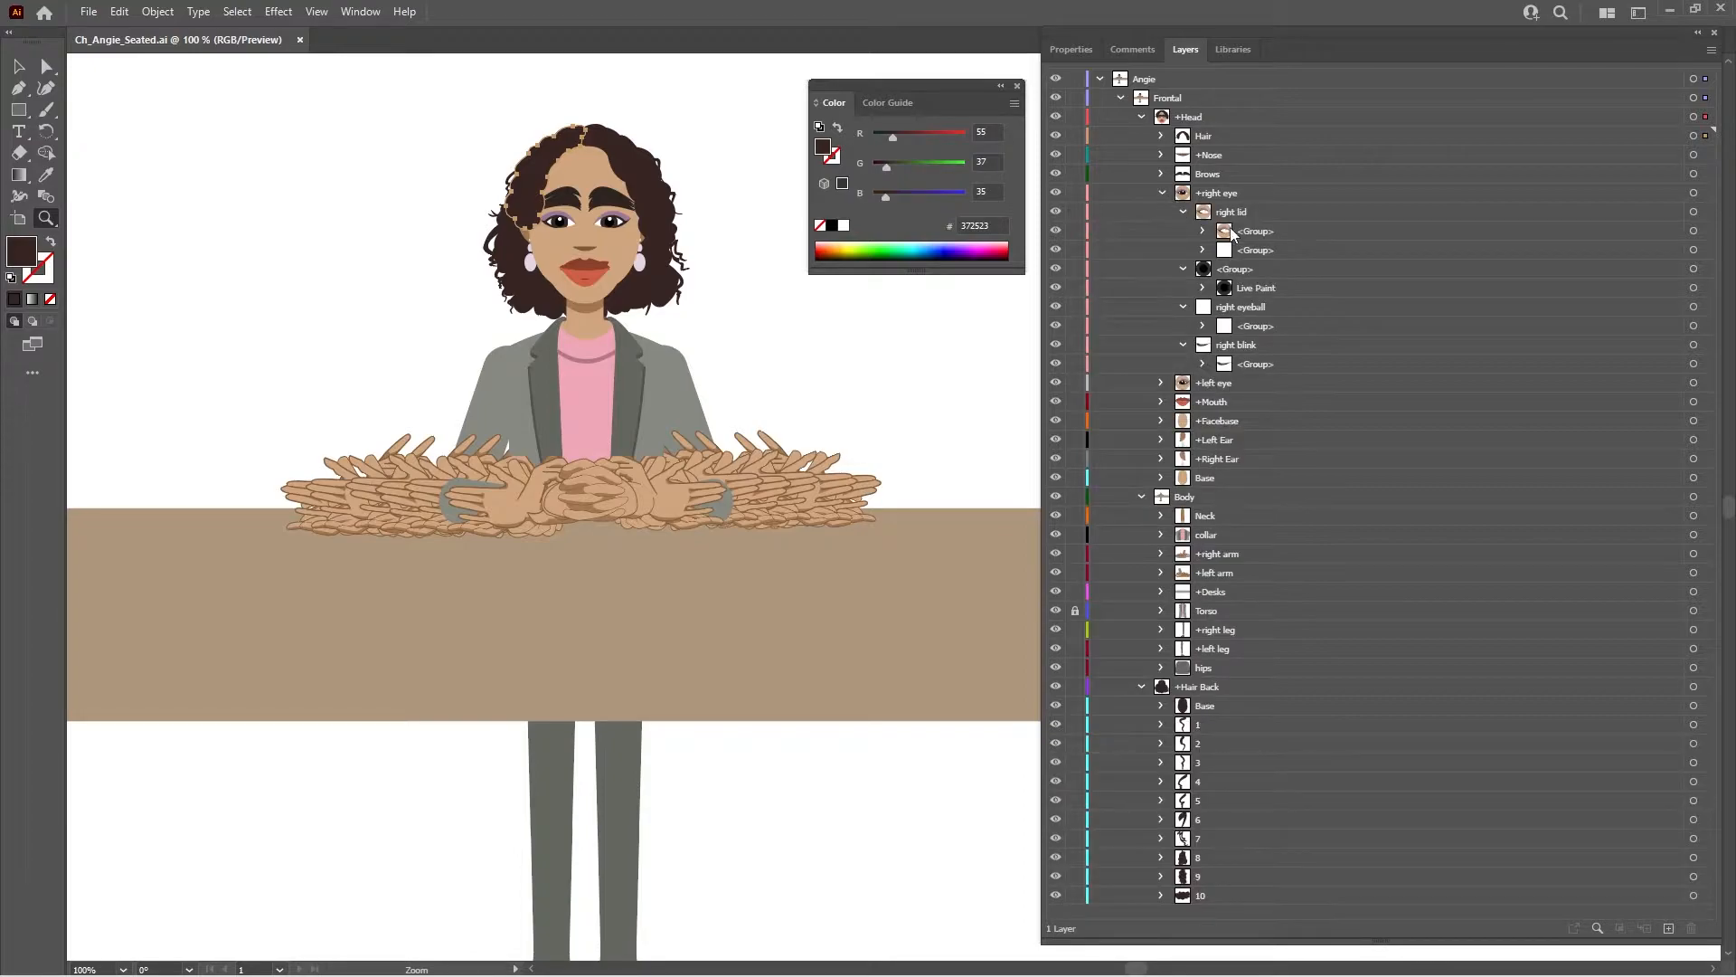
pyautogui.click(1183, 212)
pyautogui.click(1184, 230)
pyautogui.doubleClick(1313, 232)
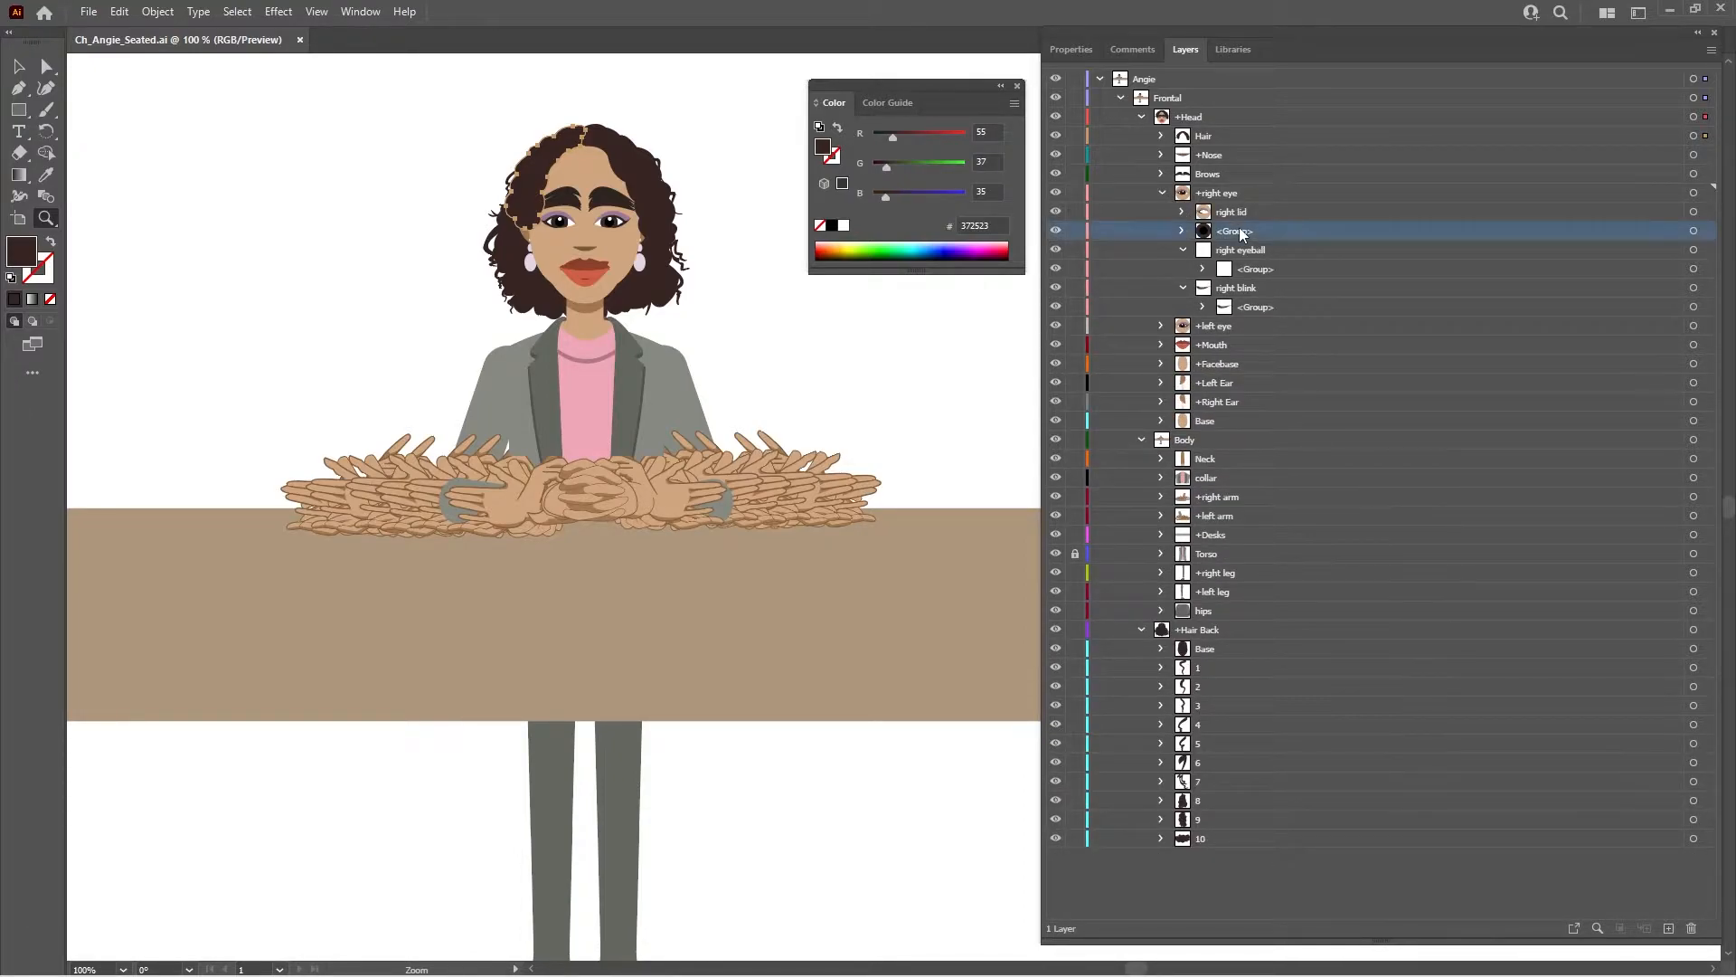
pyautogui.write('+')
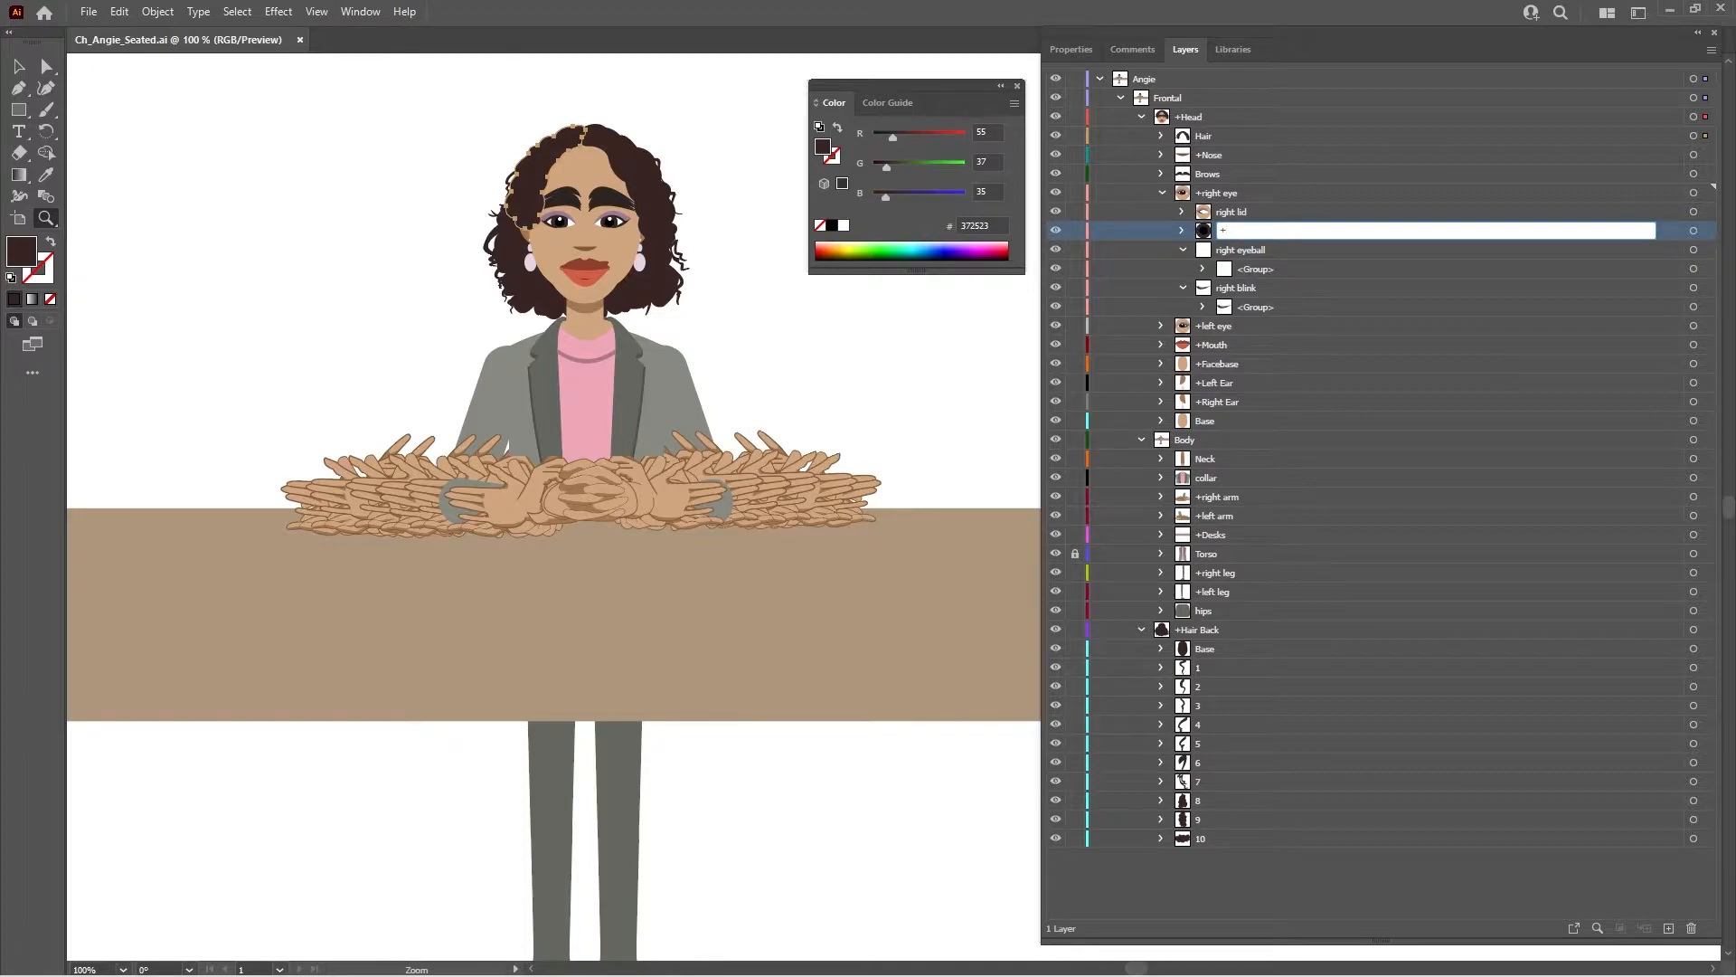
pyautogui.write('right pupil')
pyautogui.press('Return')
pyautogui.hotkey('ctrl', 's')
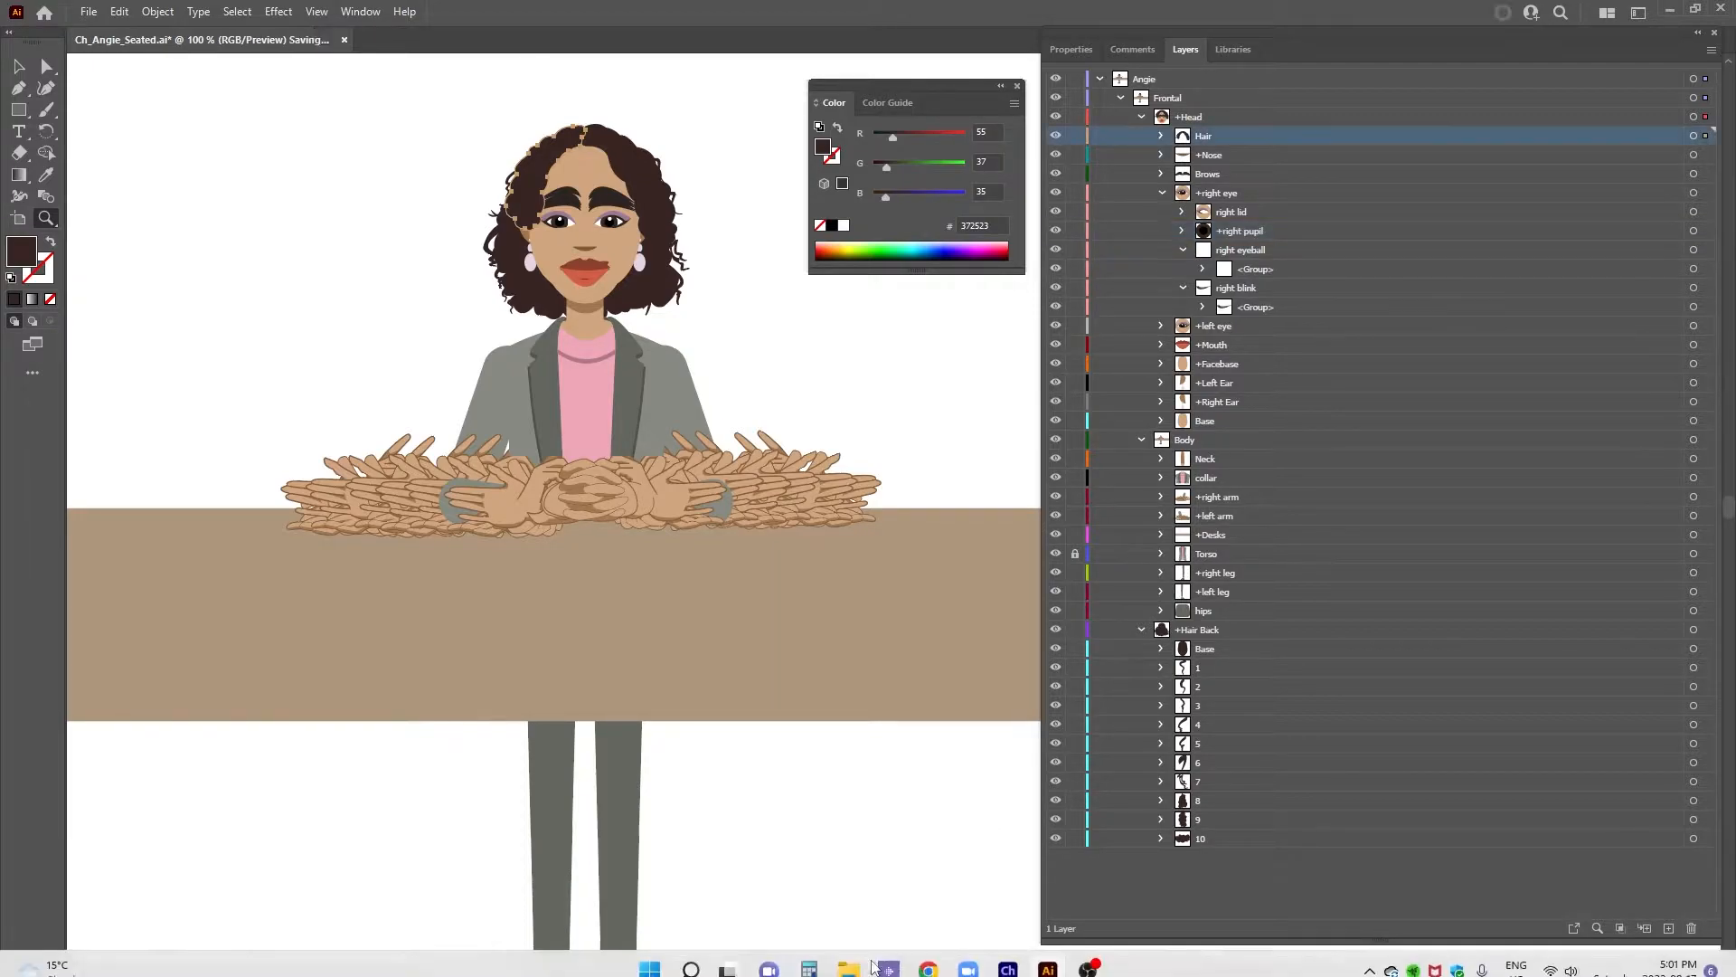
# - Return to Character Animator, frame the seated upper body in the Ch_Angie_Seated scene, and calibrate the camera's rest pose
pyautogui.click(1011, 957)
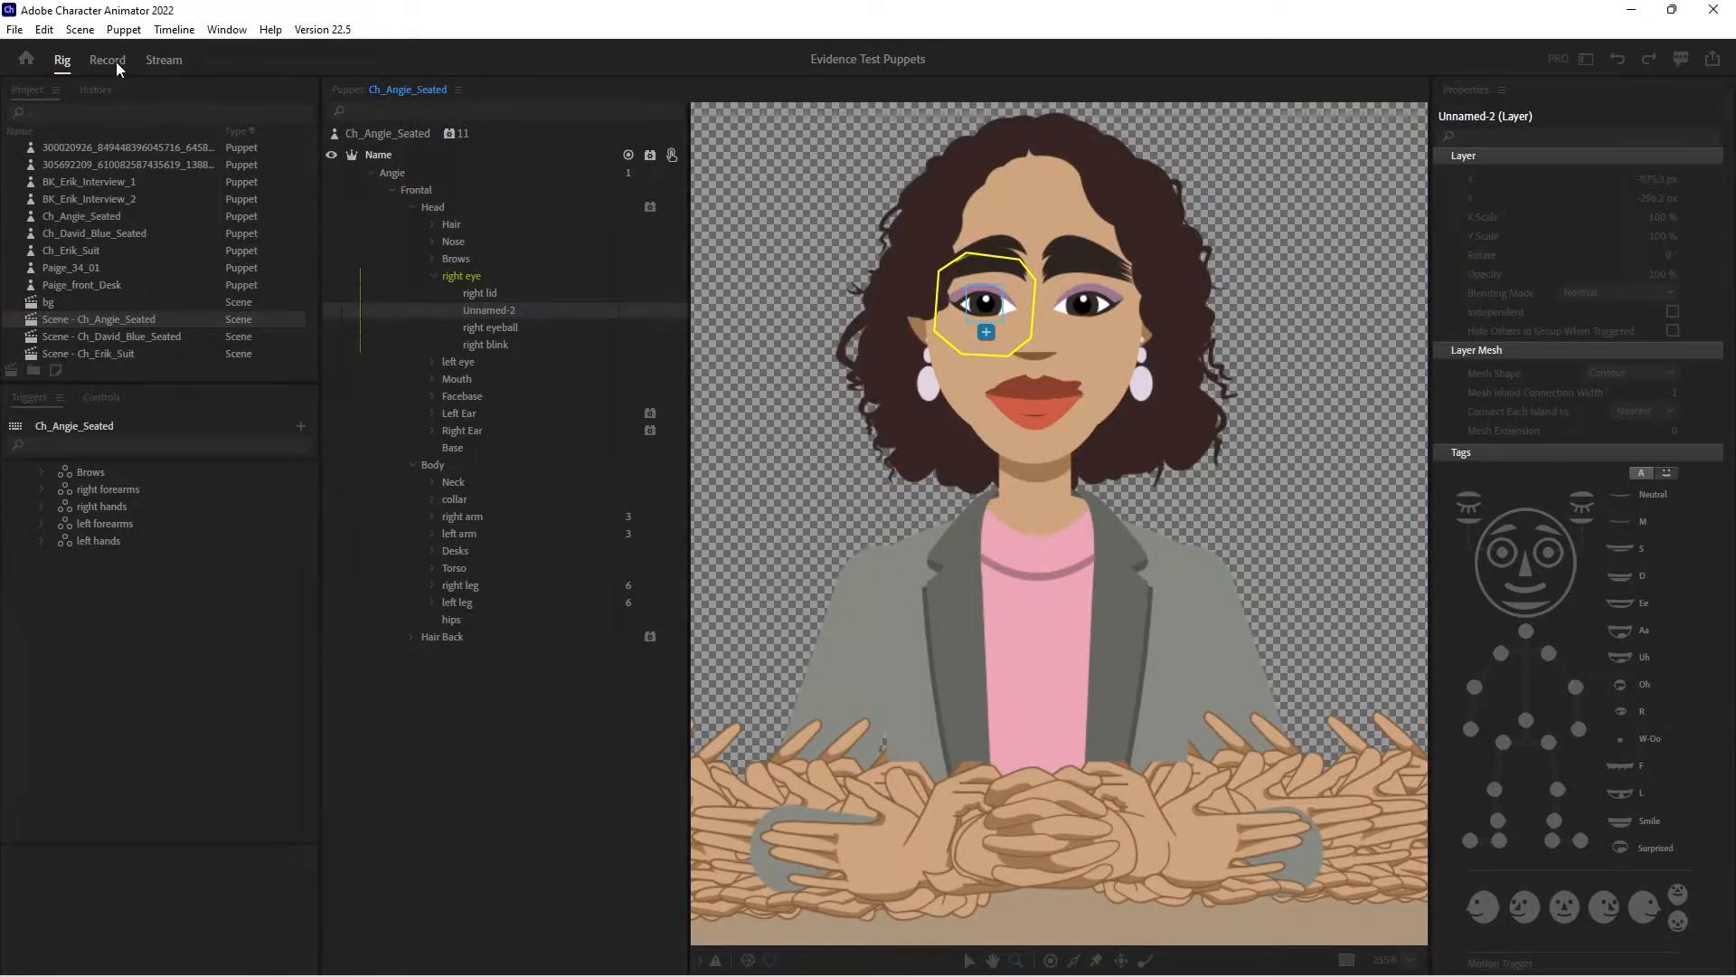
pyautogui.click(431, 362)
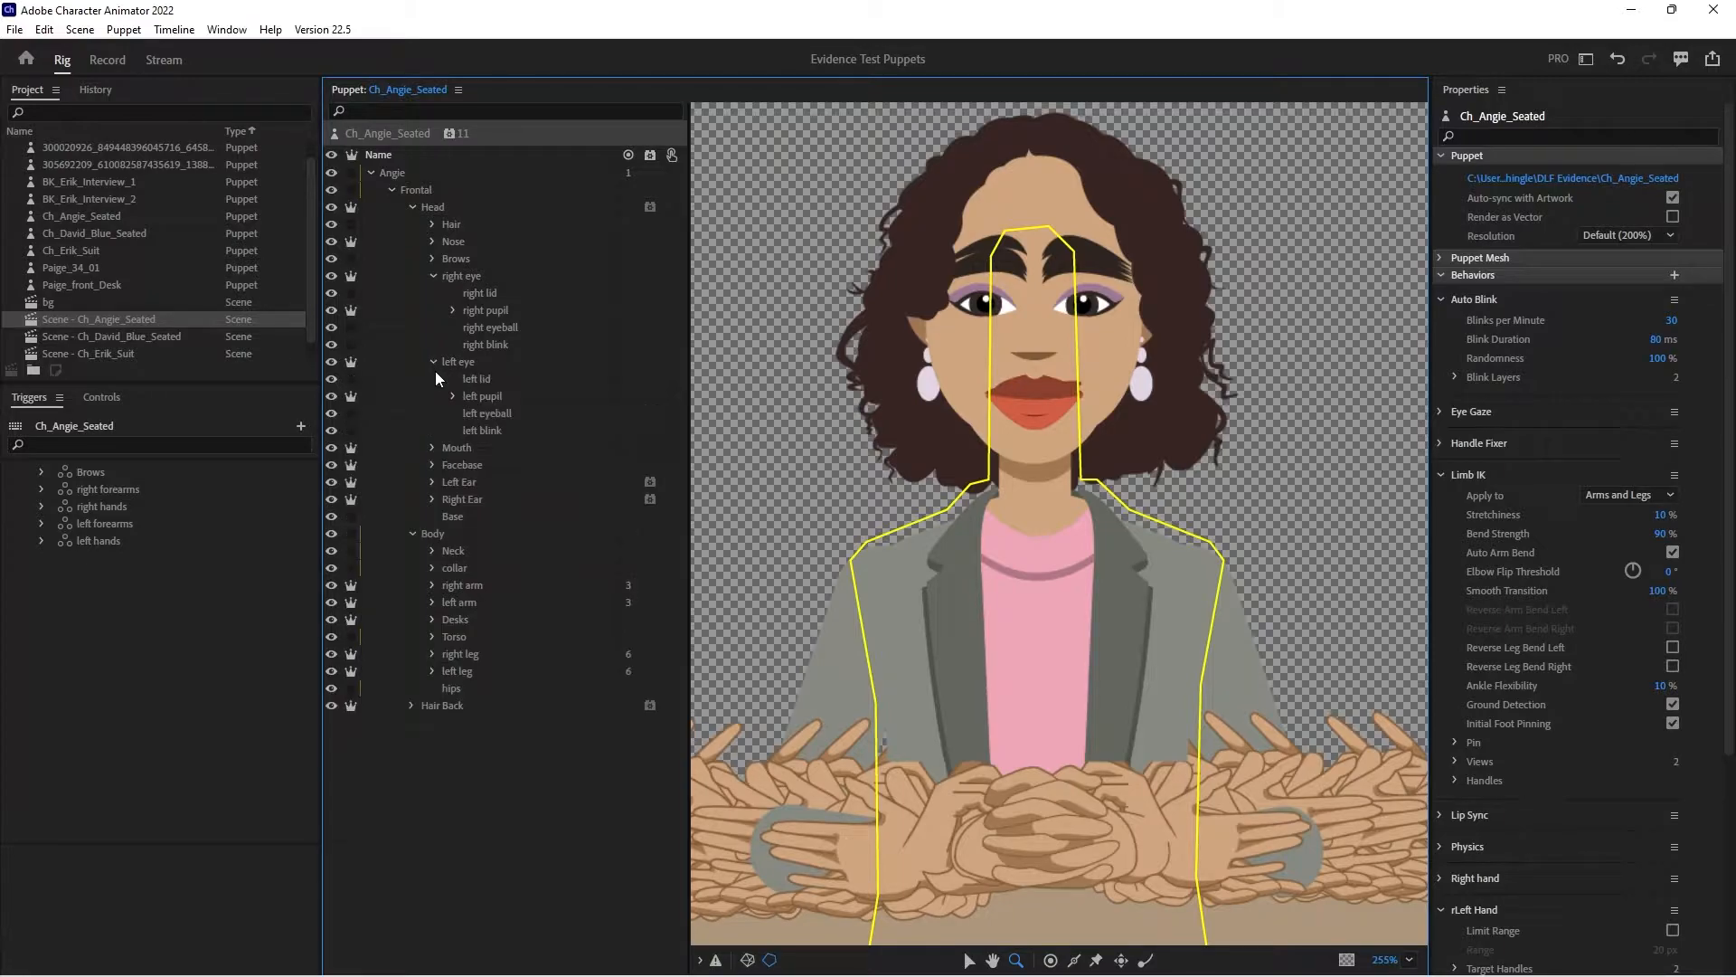
pyautogui.click(107, 60)
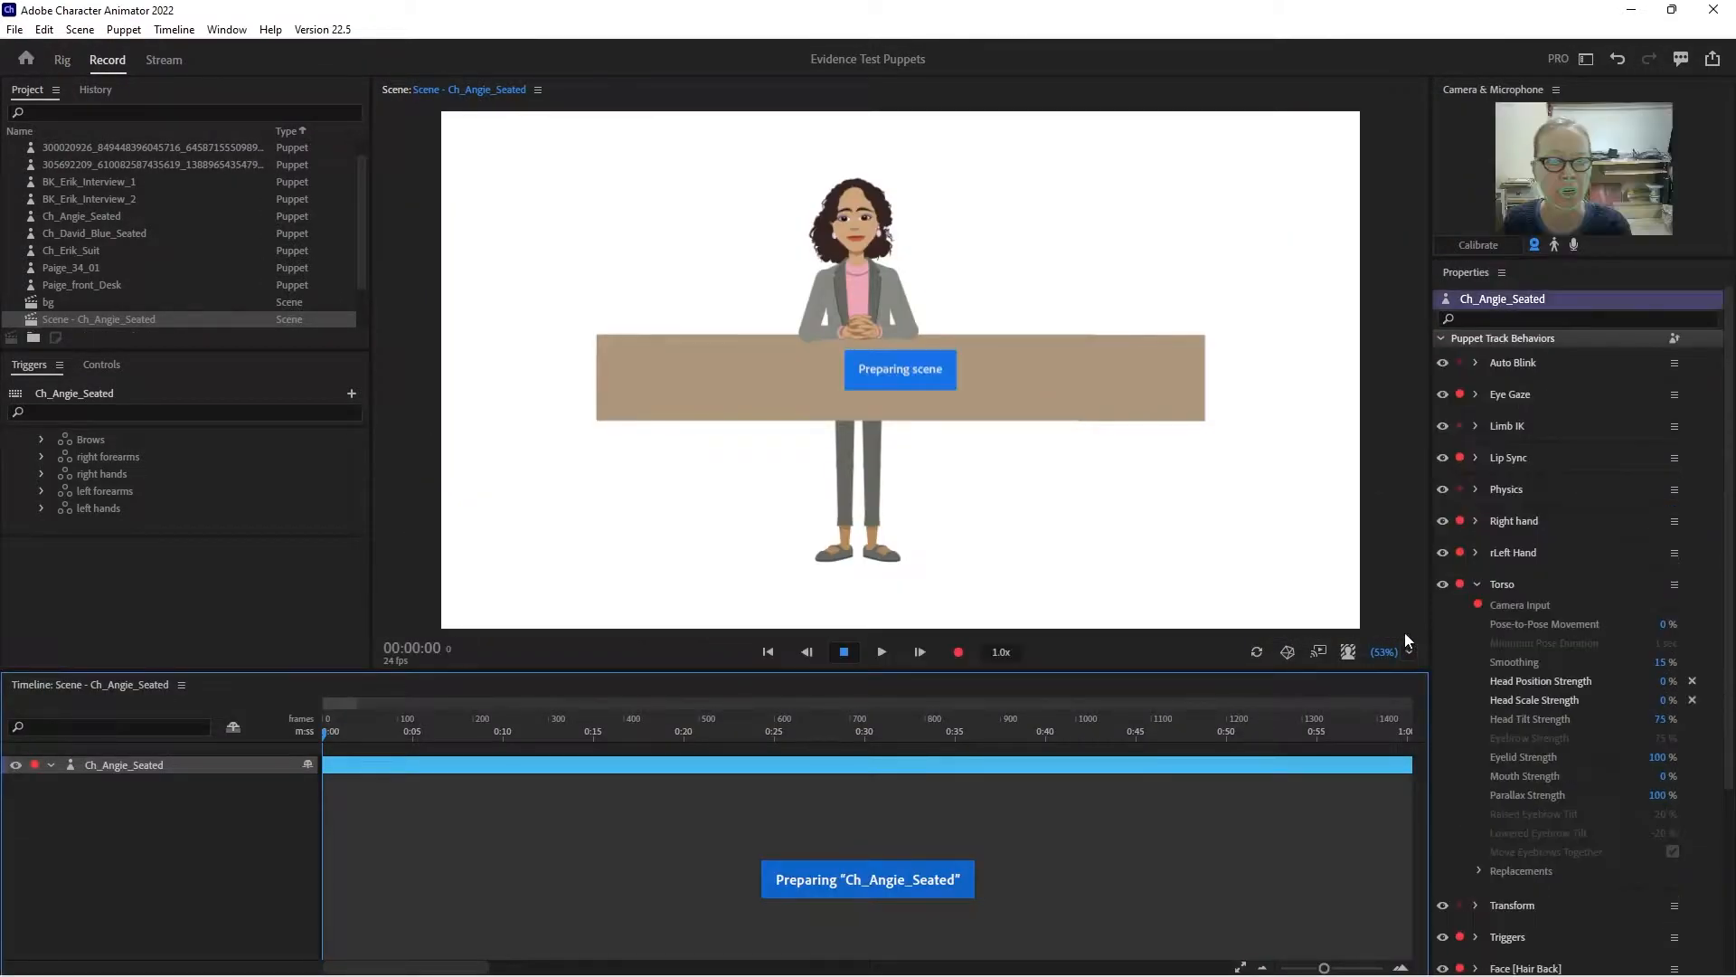
pyautogui.moveTo(1389, 653); pyautogui.dragTo(1383, 616)
pyautogui.moveTo(1112, 275); pyautogui.dragTo(1113, 438)
pyautogui.click(1482, 245)
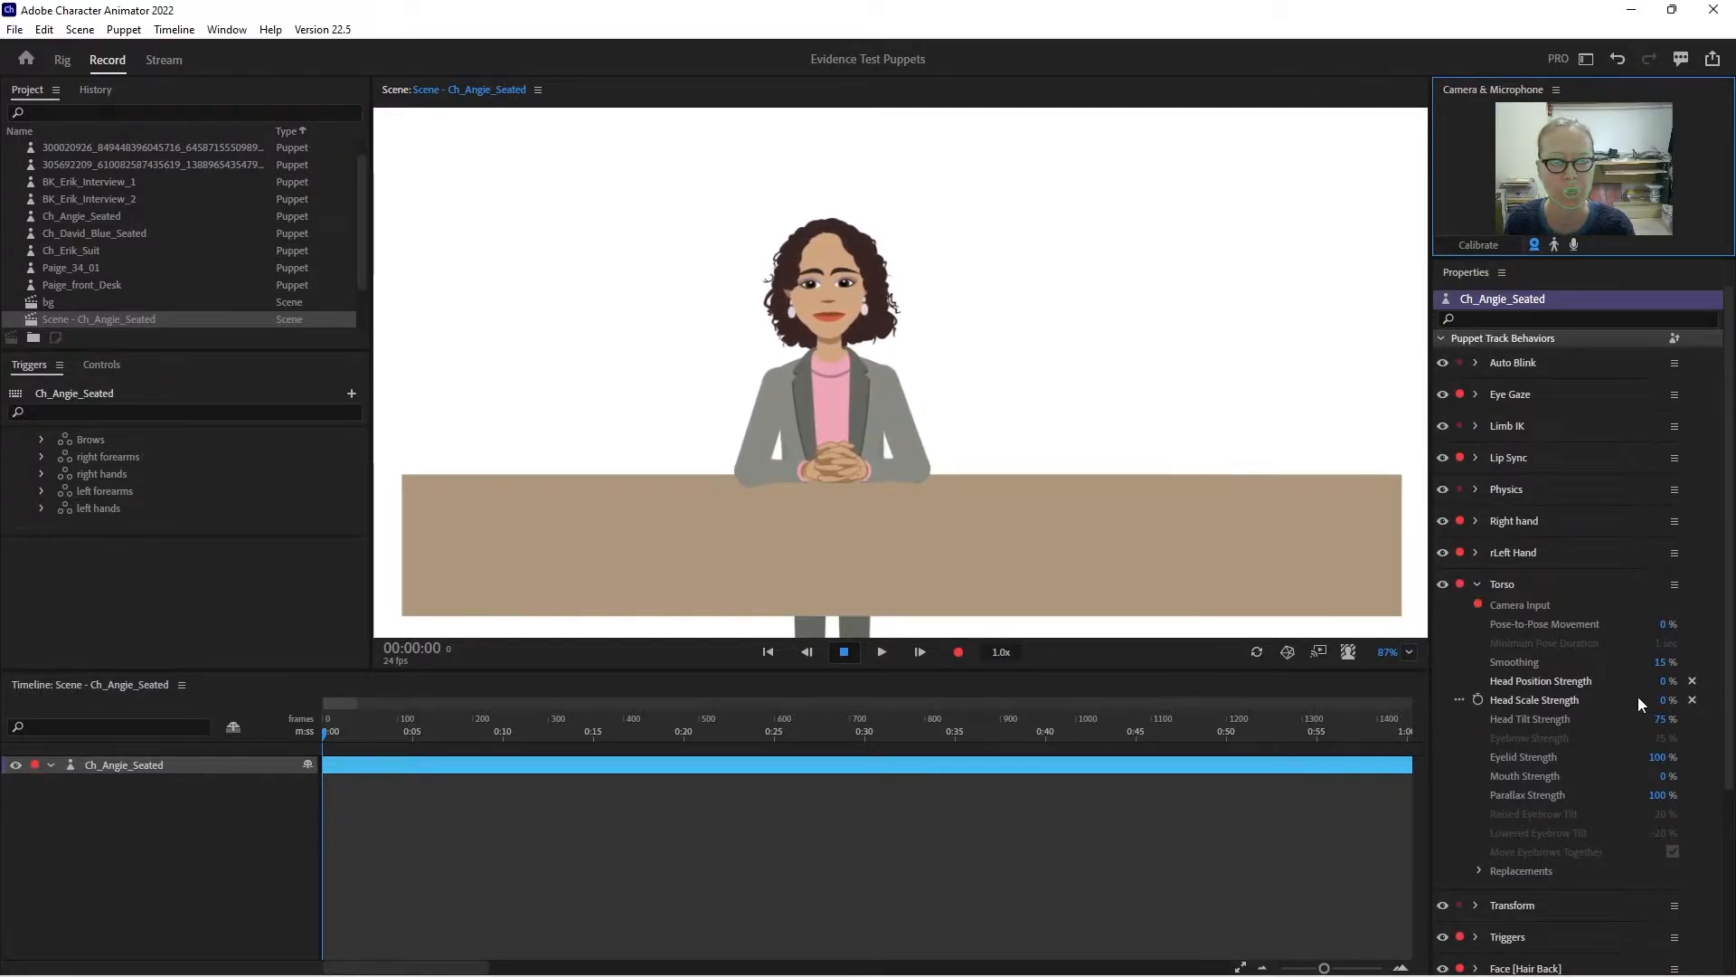
# - In the Face [Hair Back] behavior, set Head Position Strength and Head Scale Strength to 0% and Parallax Strength to 20%
pyautogui.click(1477, 584)
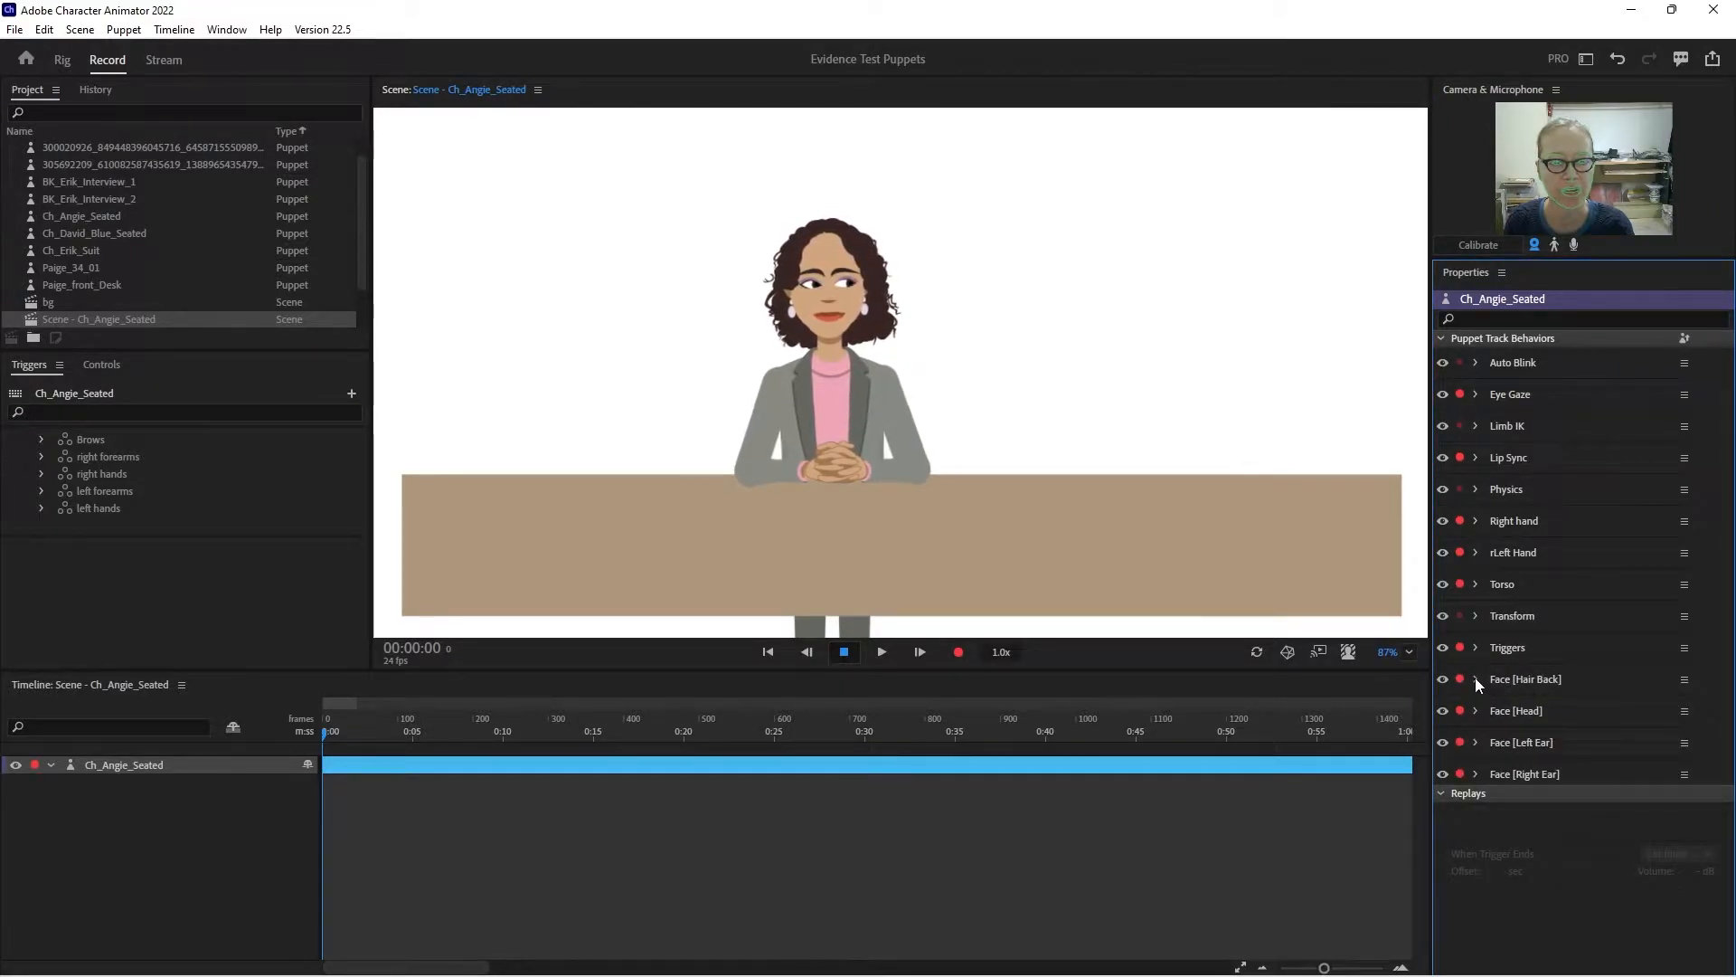
pyautogui.click(1477, 679)
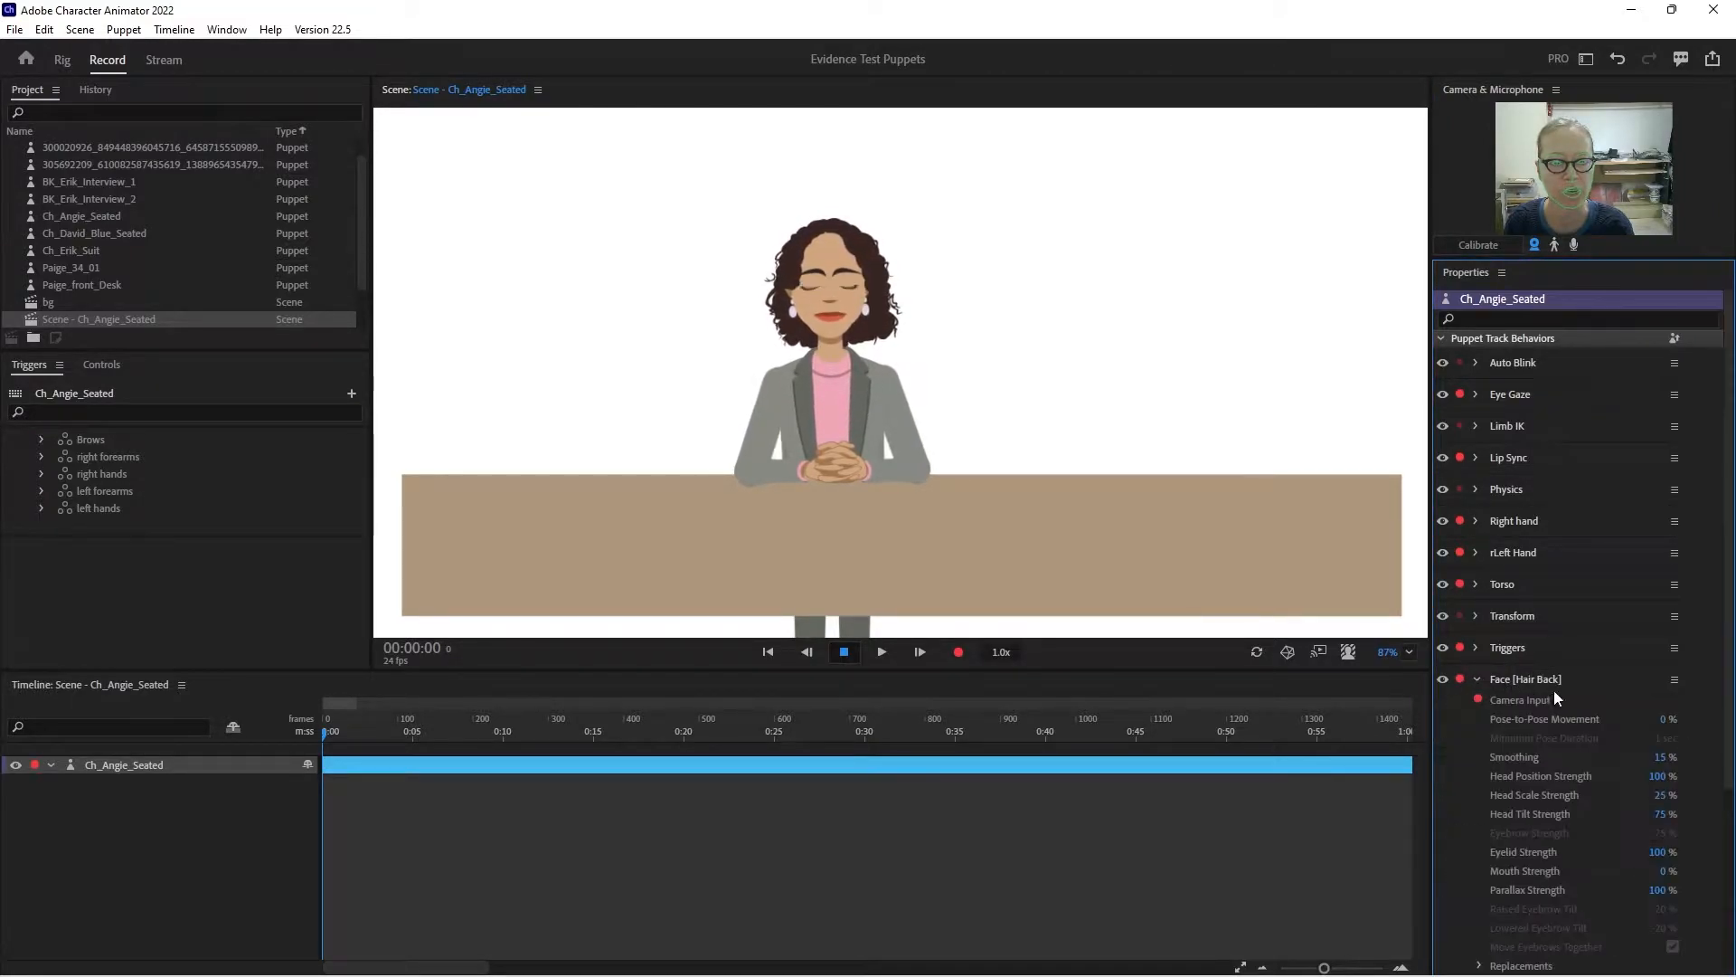
pyautogui.click(1658, 777)
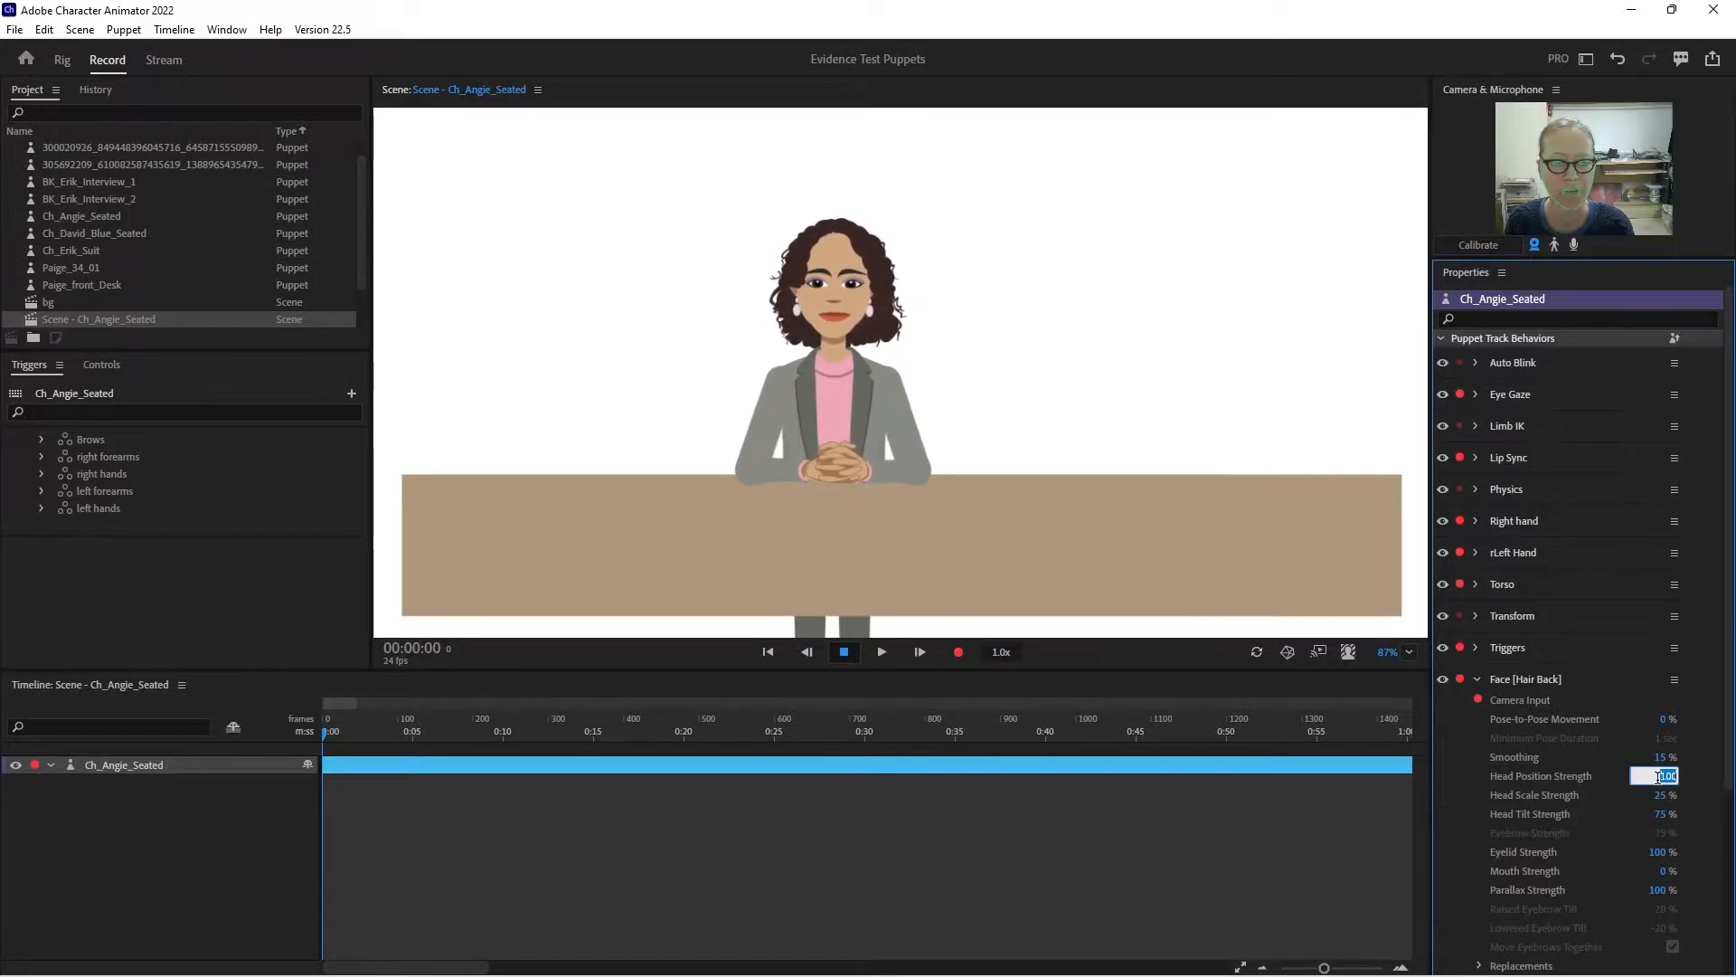
pyautogui.write('0')
pyautogui.press('Return')
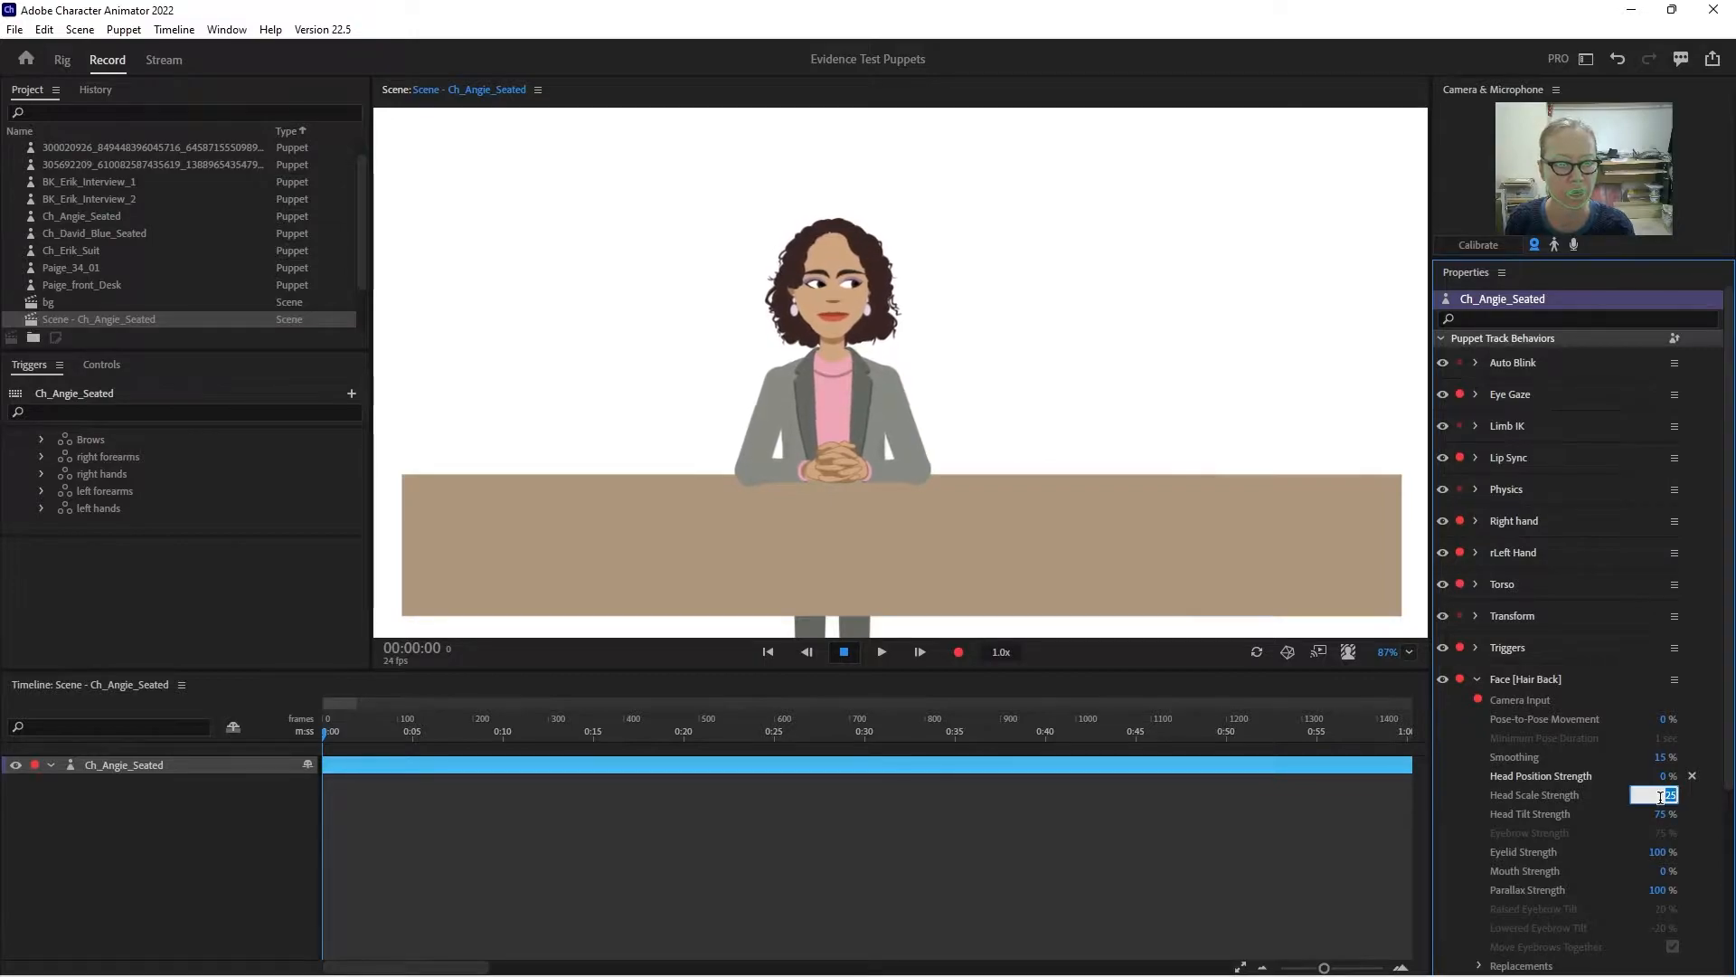
pyautogui.write('0')
pyautogui.press('Return')
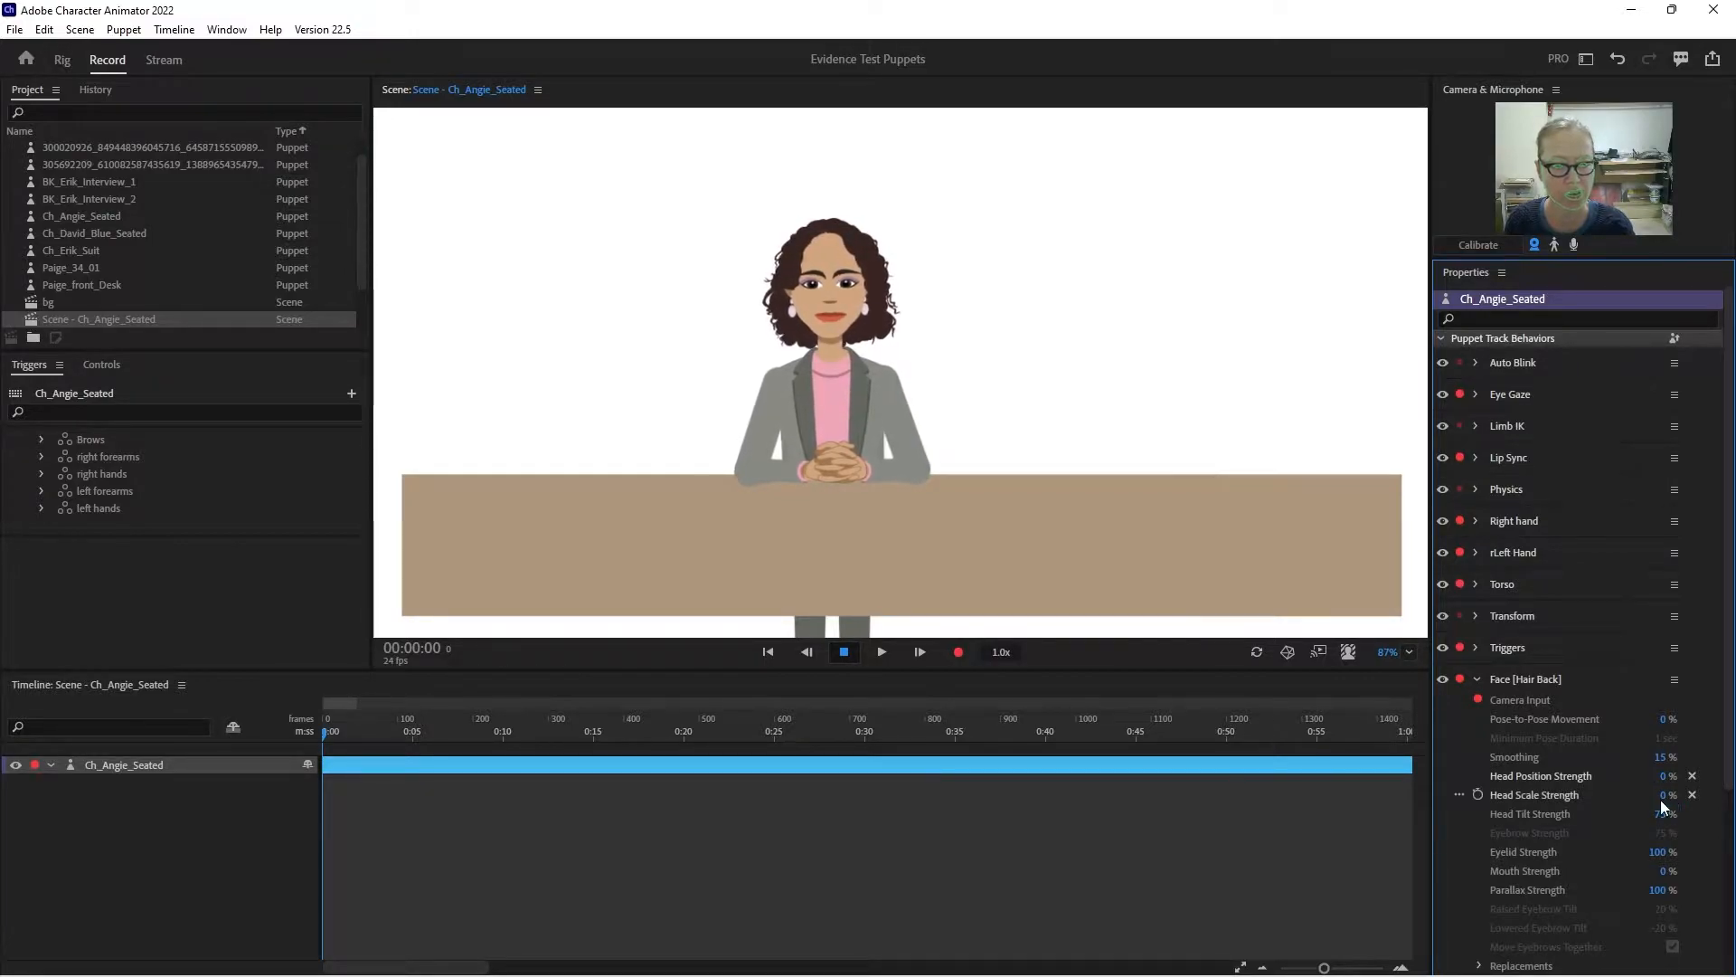
pyautogui.write('20')
pyautogui.press('Return')
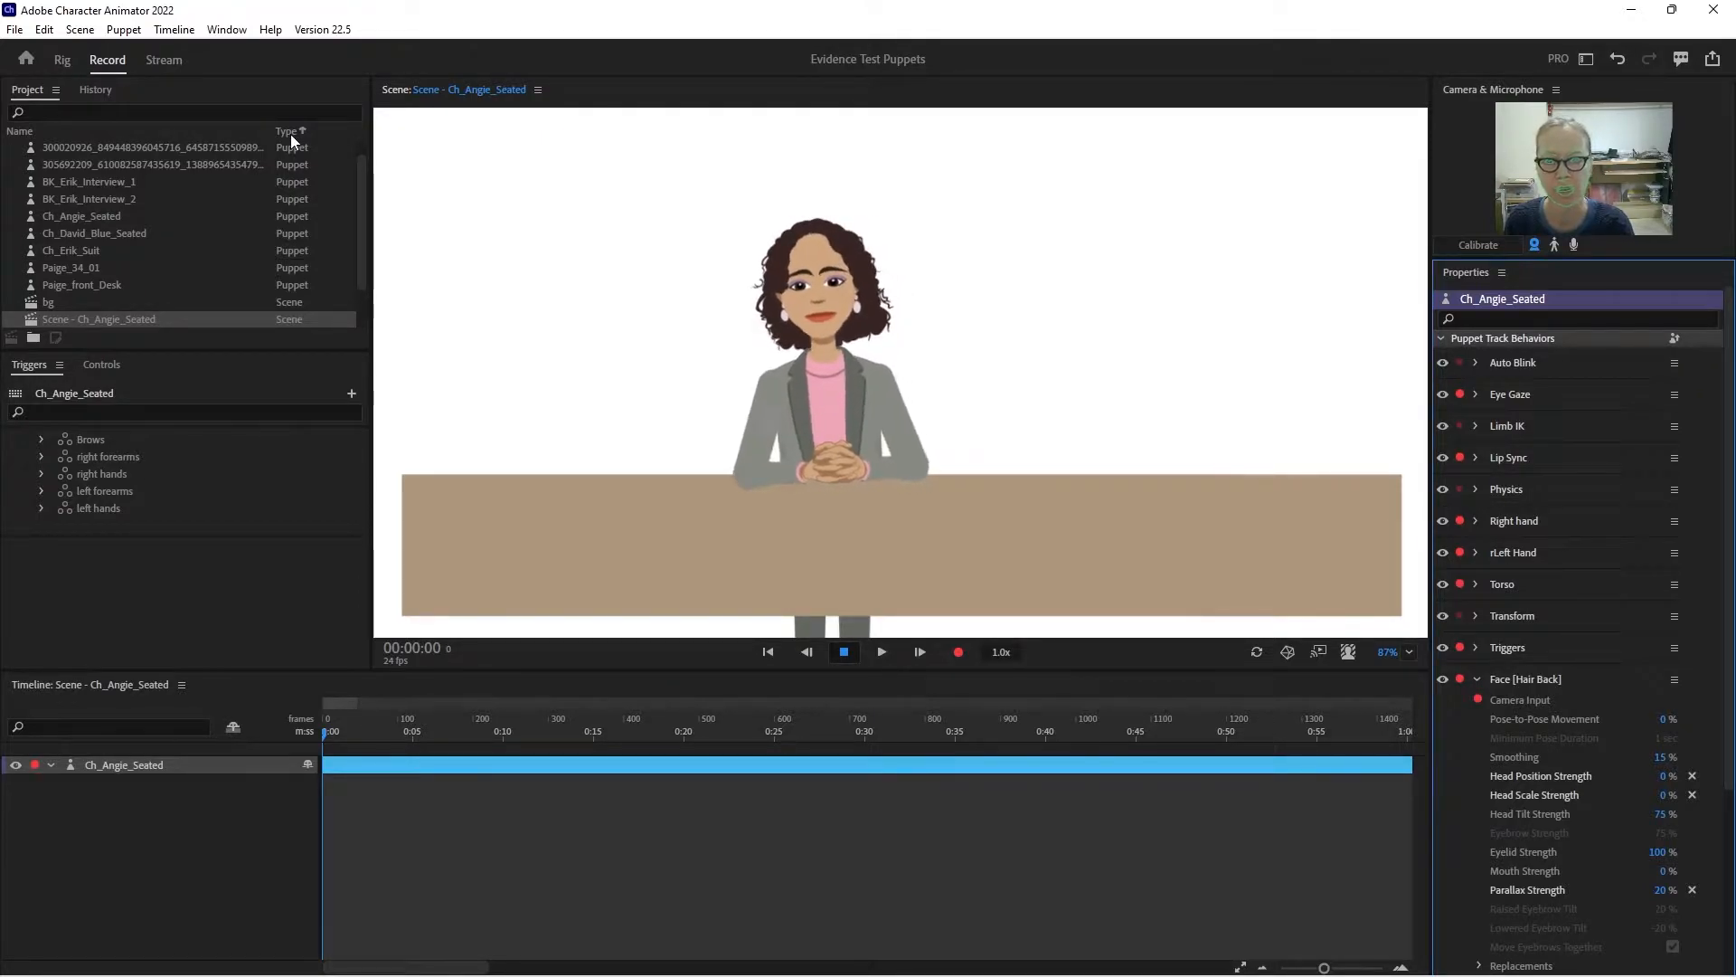
# - Return to the puppet rig and examine the Hair Back sublayers, comparing the extents of Base, 1 and 10
pyautogui.click(62, 60)
pyautogui.click(704, 201)
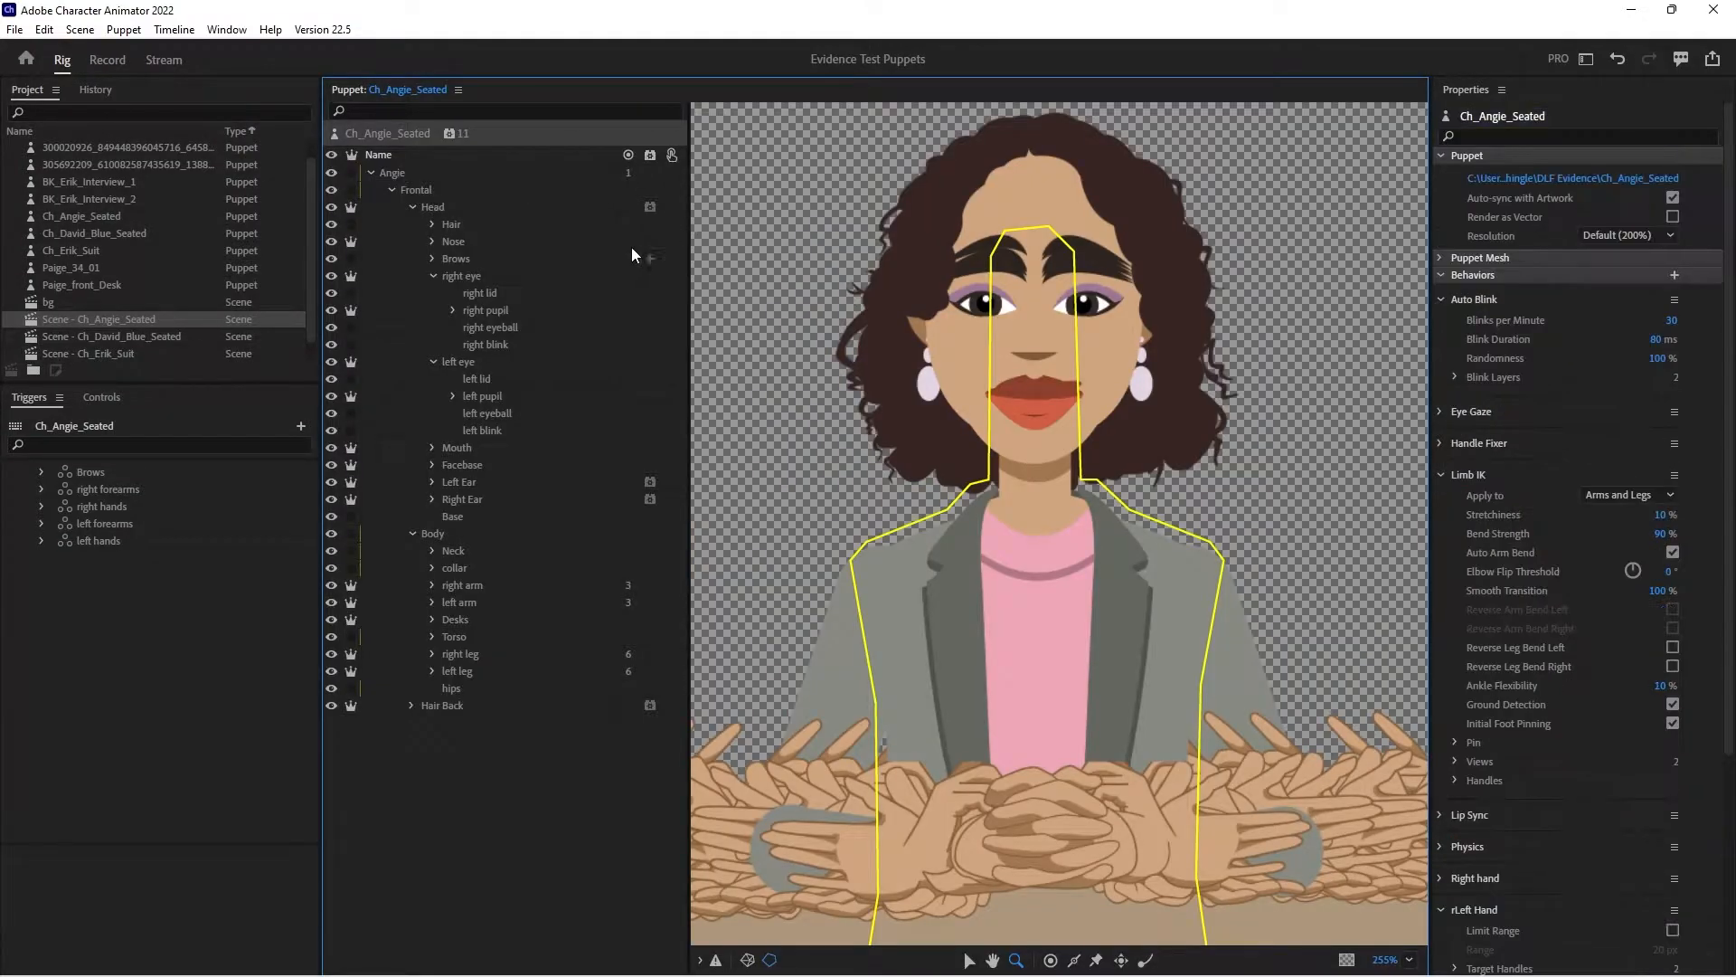
pyautogui.click(412, 208)
pyautogui.click(414, 224)
pyautogui.click(442, 241)
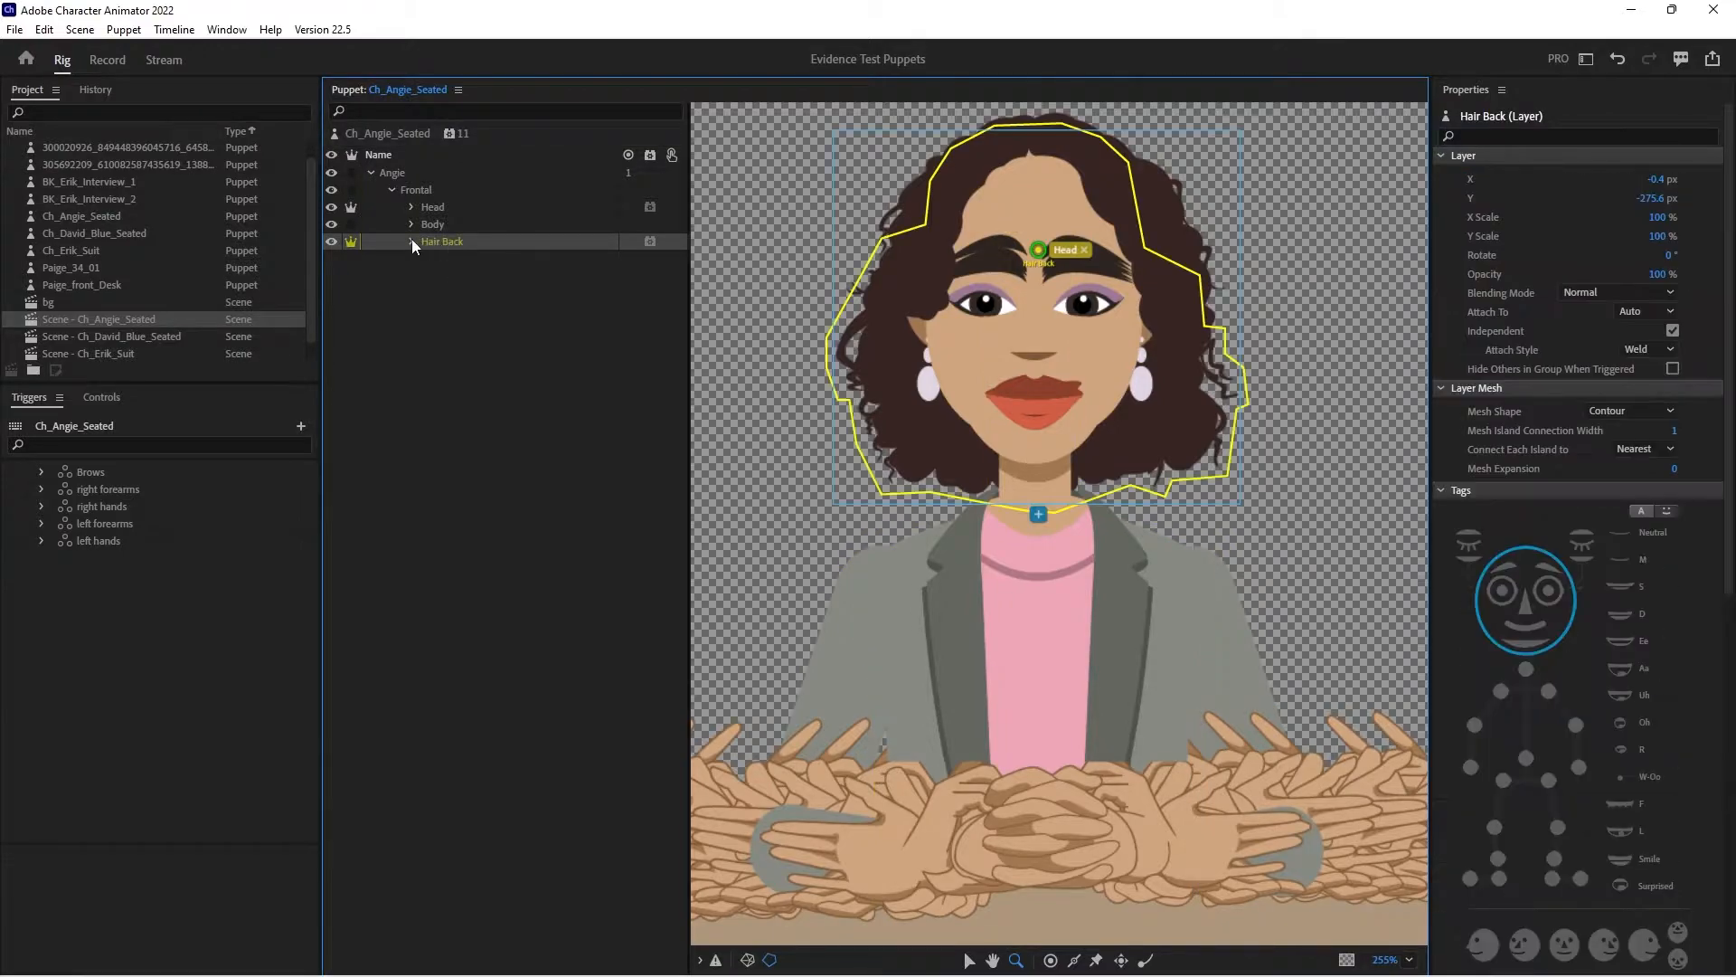
pyautogui.click(412, 241)
pyautogui.click(479, 259)
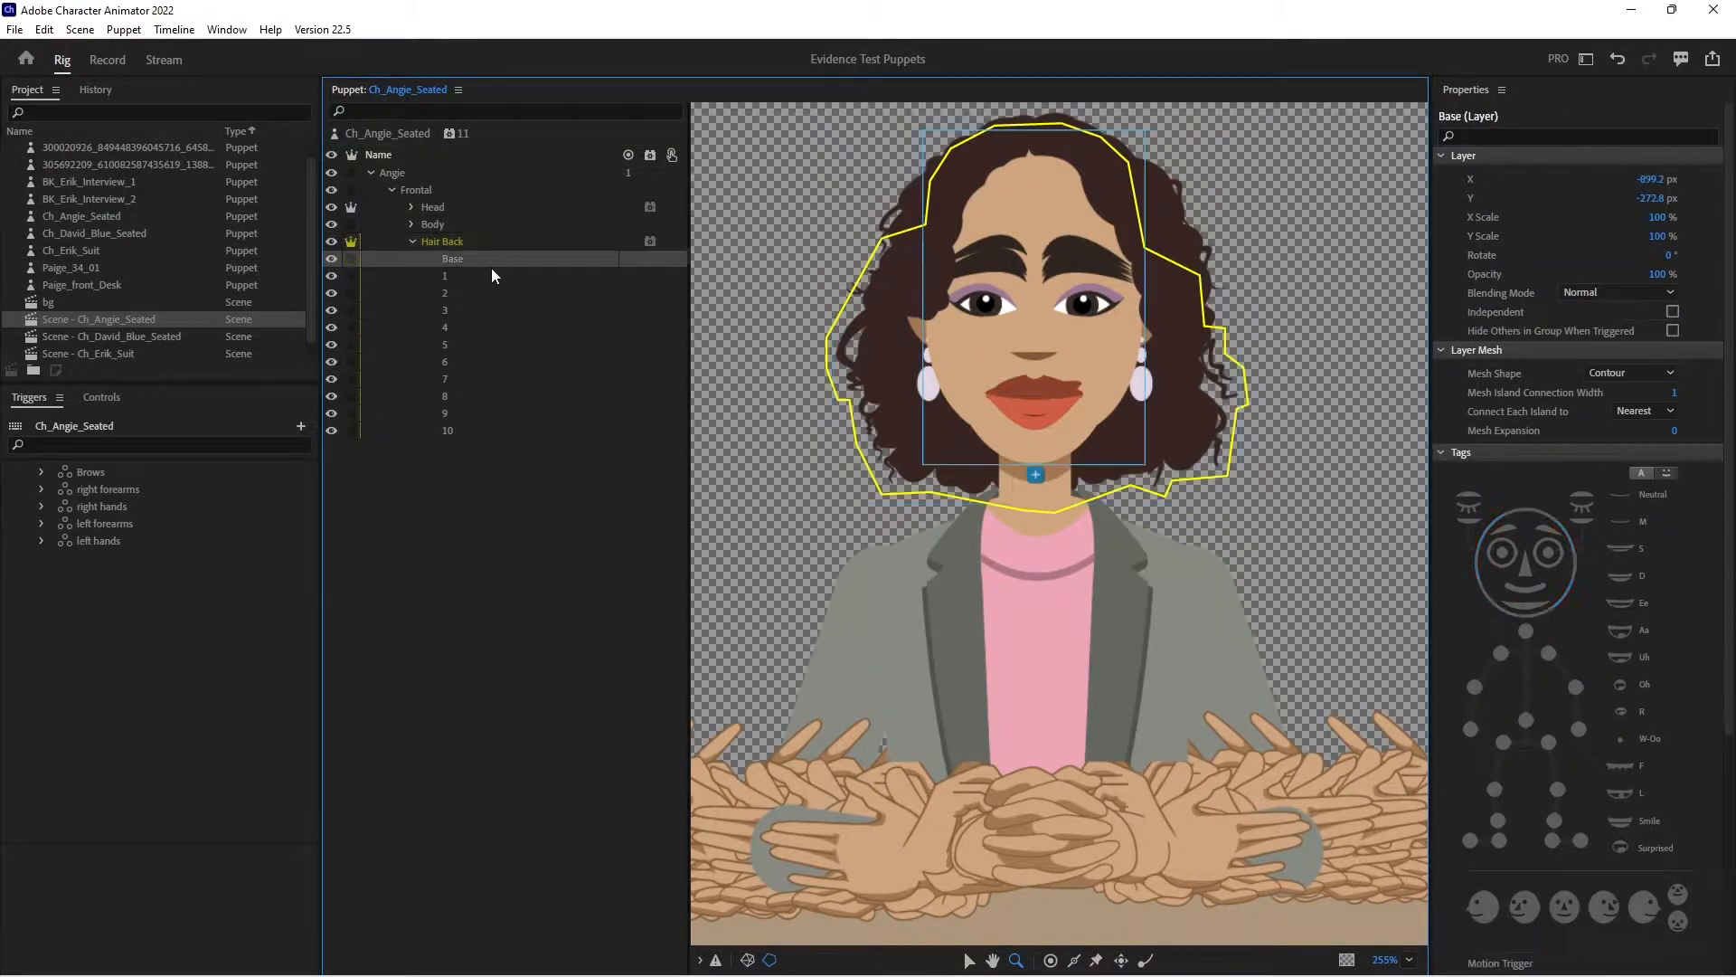
pyautogui.click(488, 277)
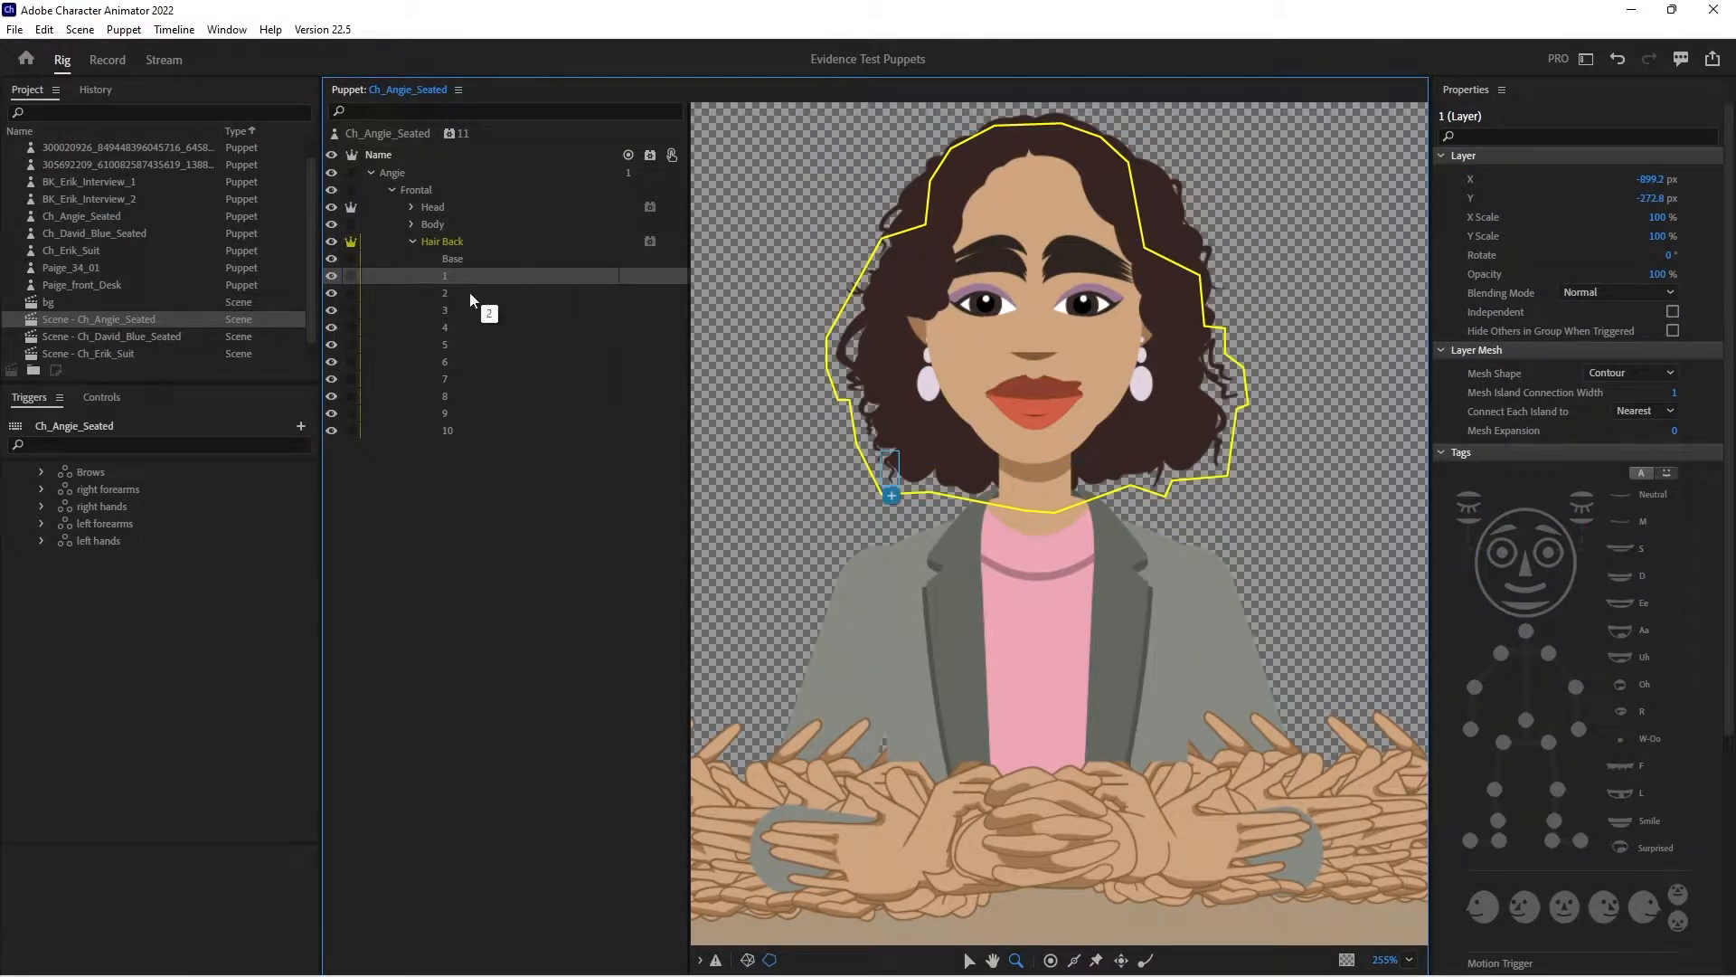
pyautogui.click(468, 258)
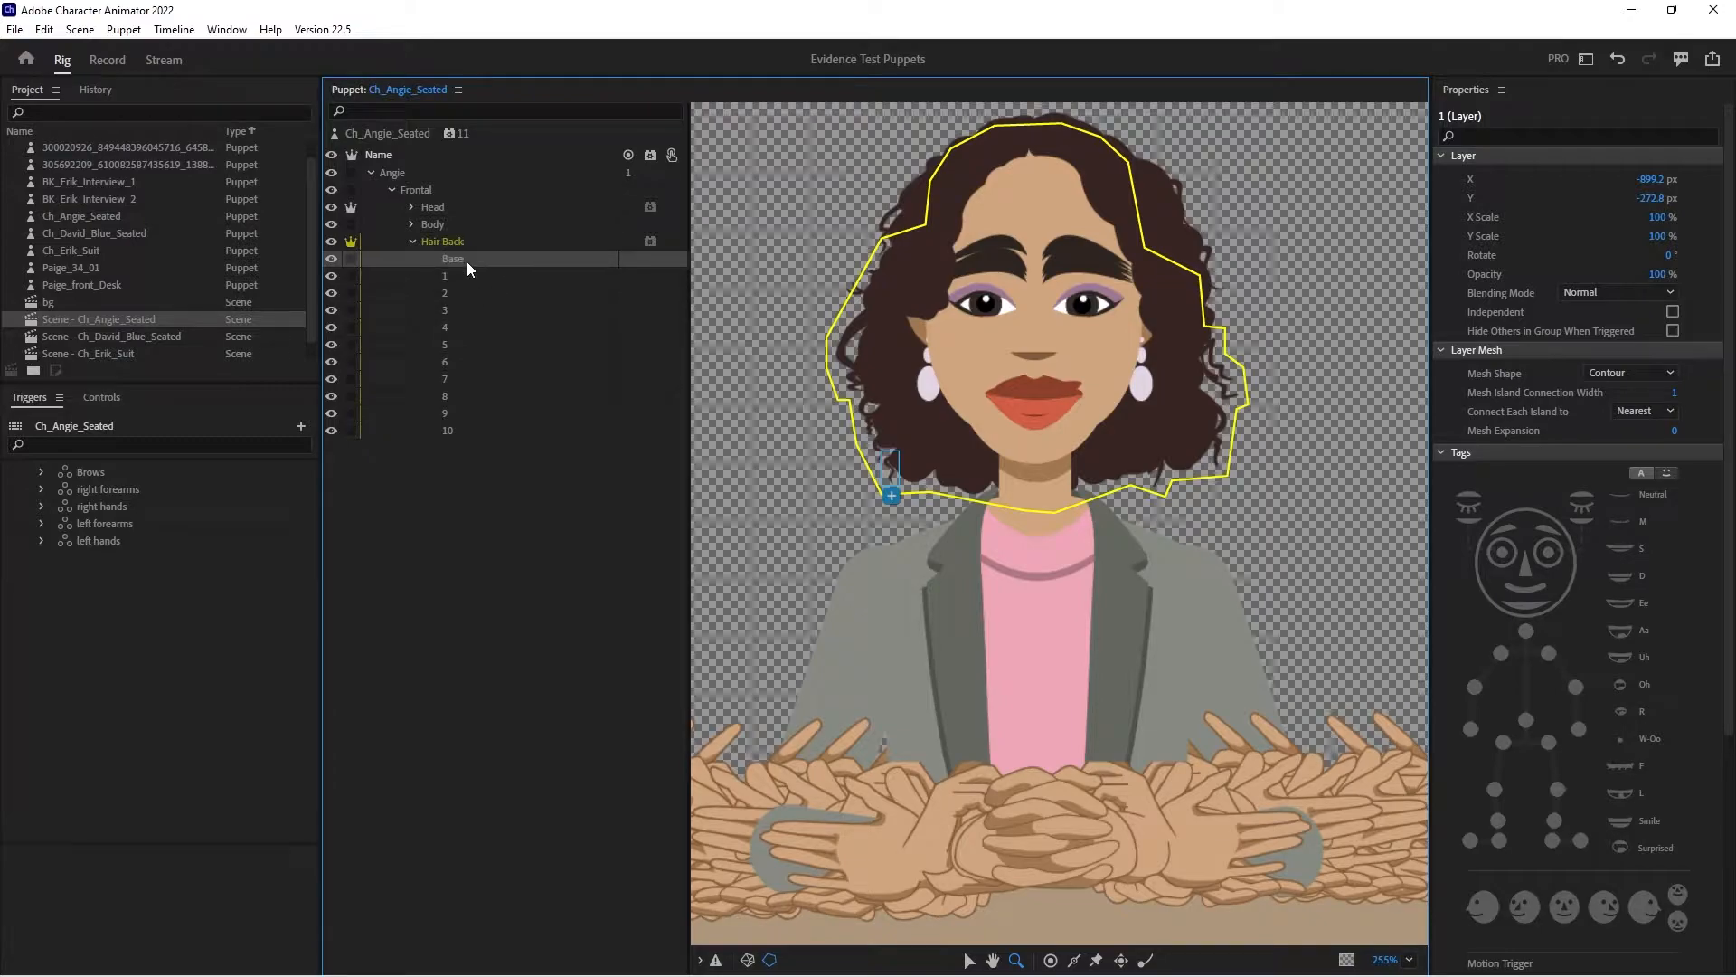
pyautogui.click(481, 432)
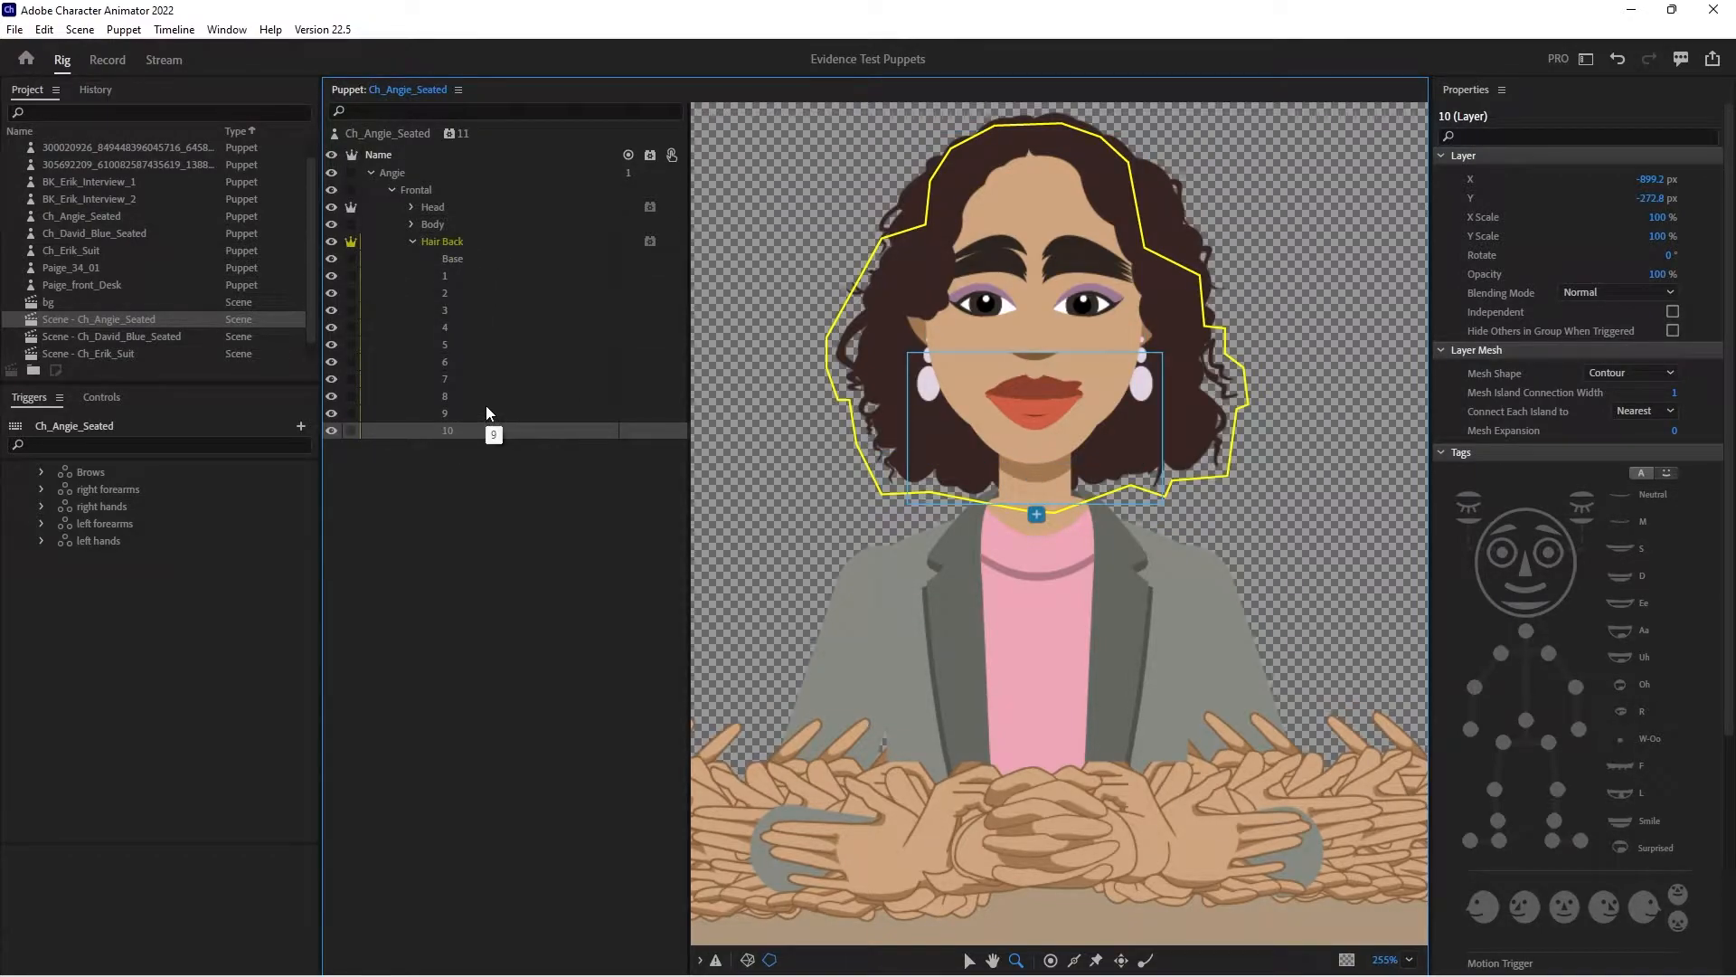
# - Make Hair Back layer 10 independent, with its origin raised to the mouth and Dangle handles at both lower corners of the hair
pyautogui.click(353, 430)
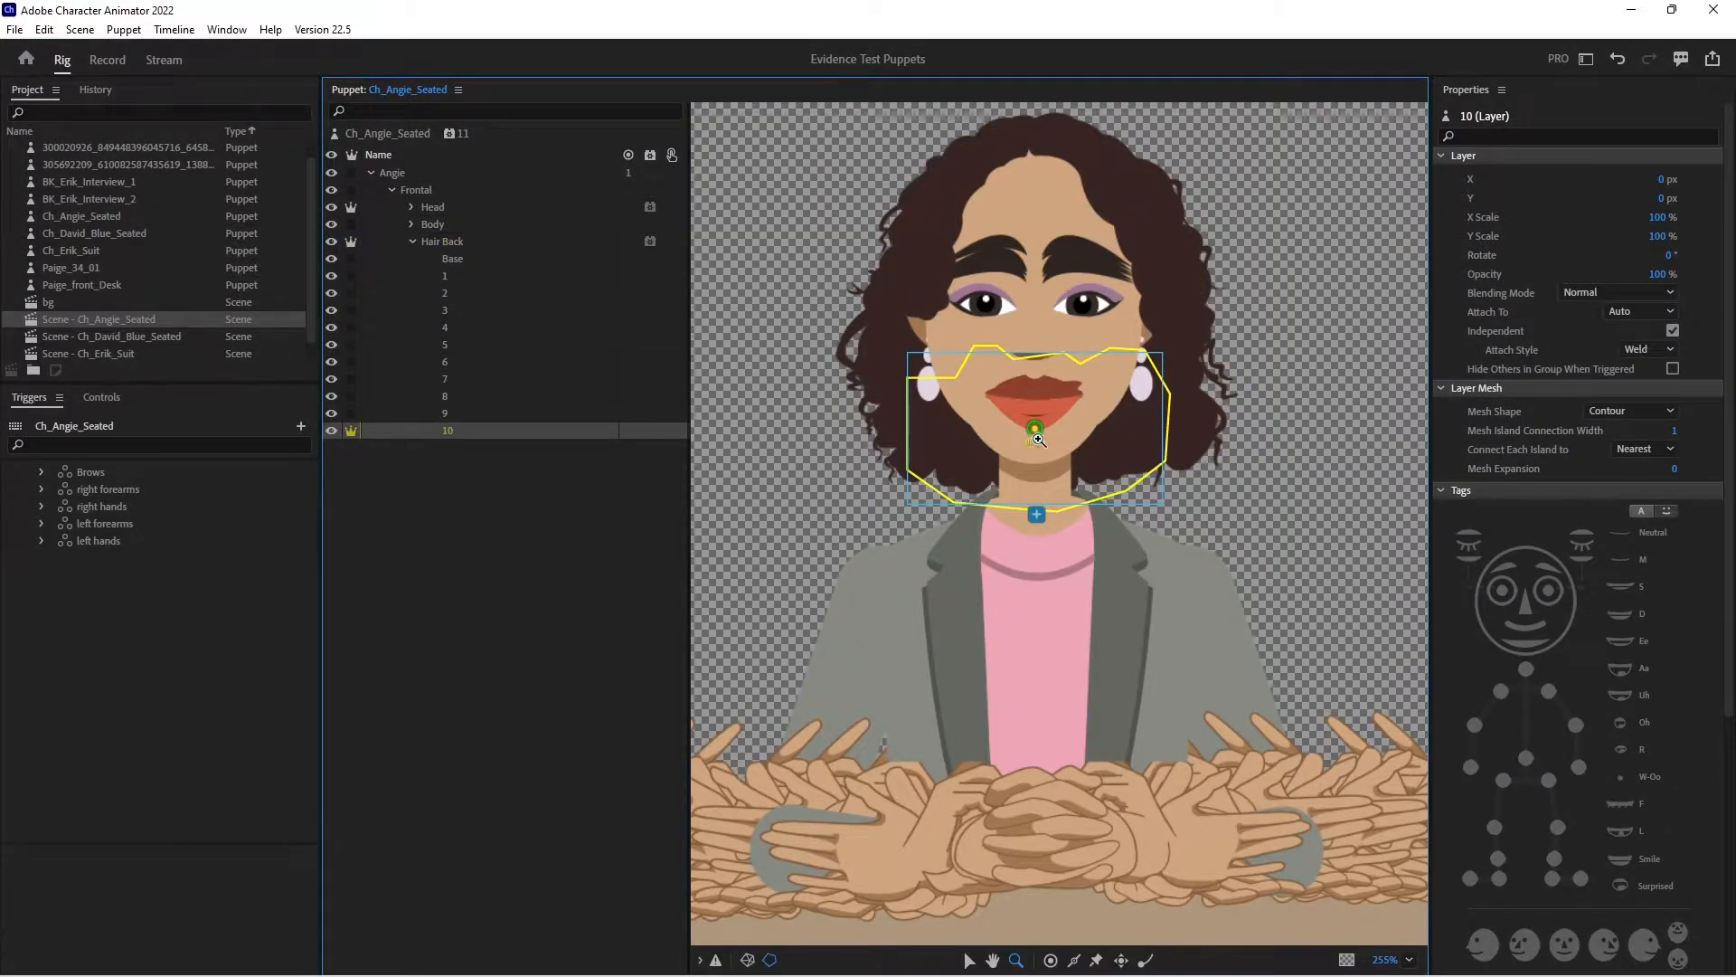
pyautogui.click(968, 962)
pyautogui.moveTo(1037, 426); pyautogui.dragTo(1035, 396)
pyautogui.click(1144, 960)
pyautogui.click(952, 481)
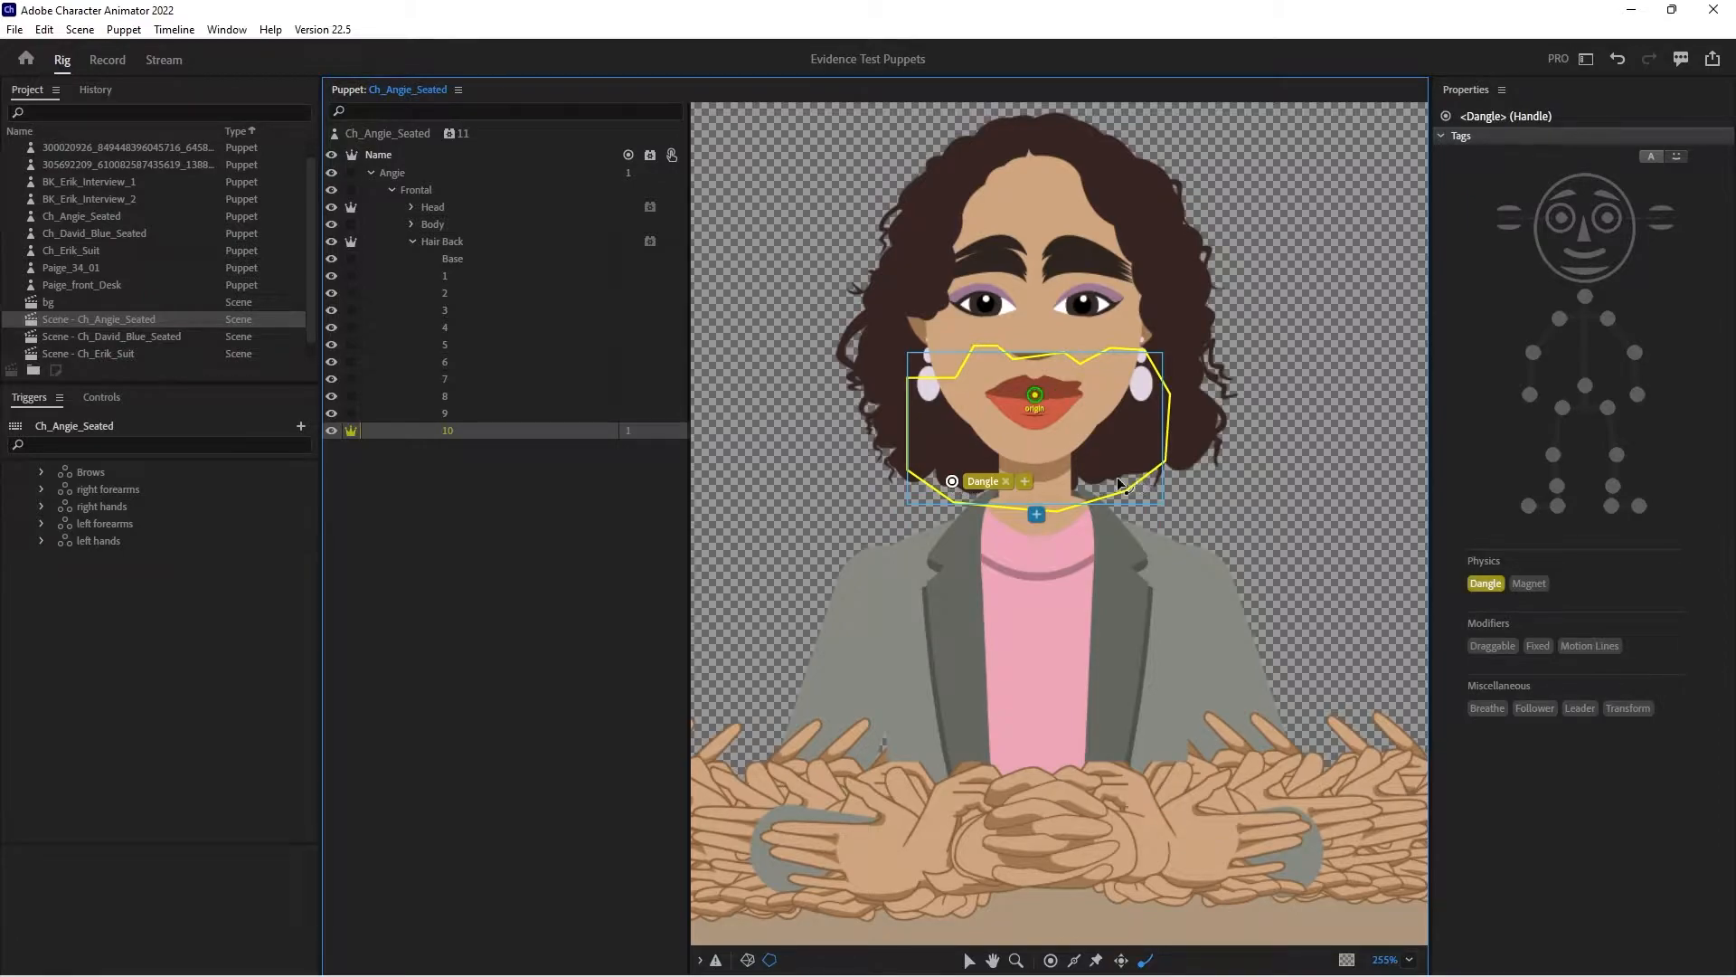
# - Make Hair Back layer 9 independent, with its origin raised beside the eyebrow and a Dangle handle near the hair's lower end
pyautogui.click(465, 412)
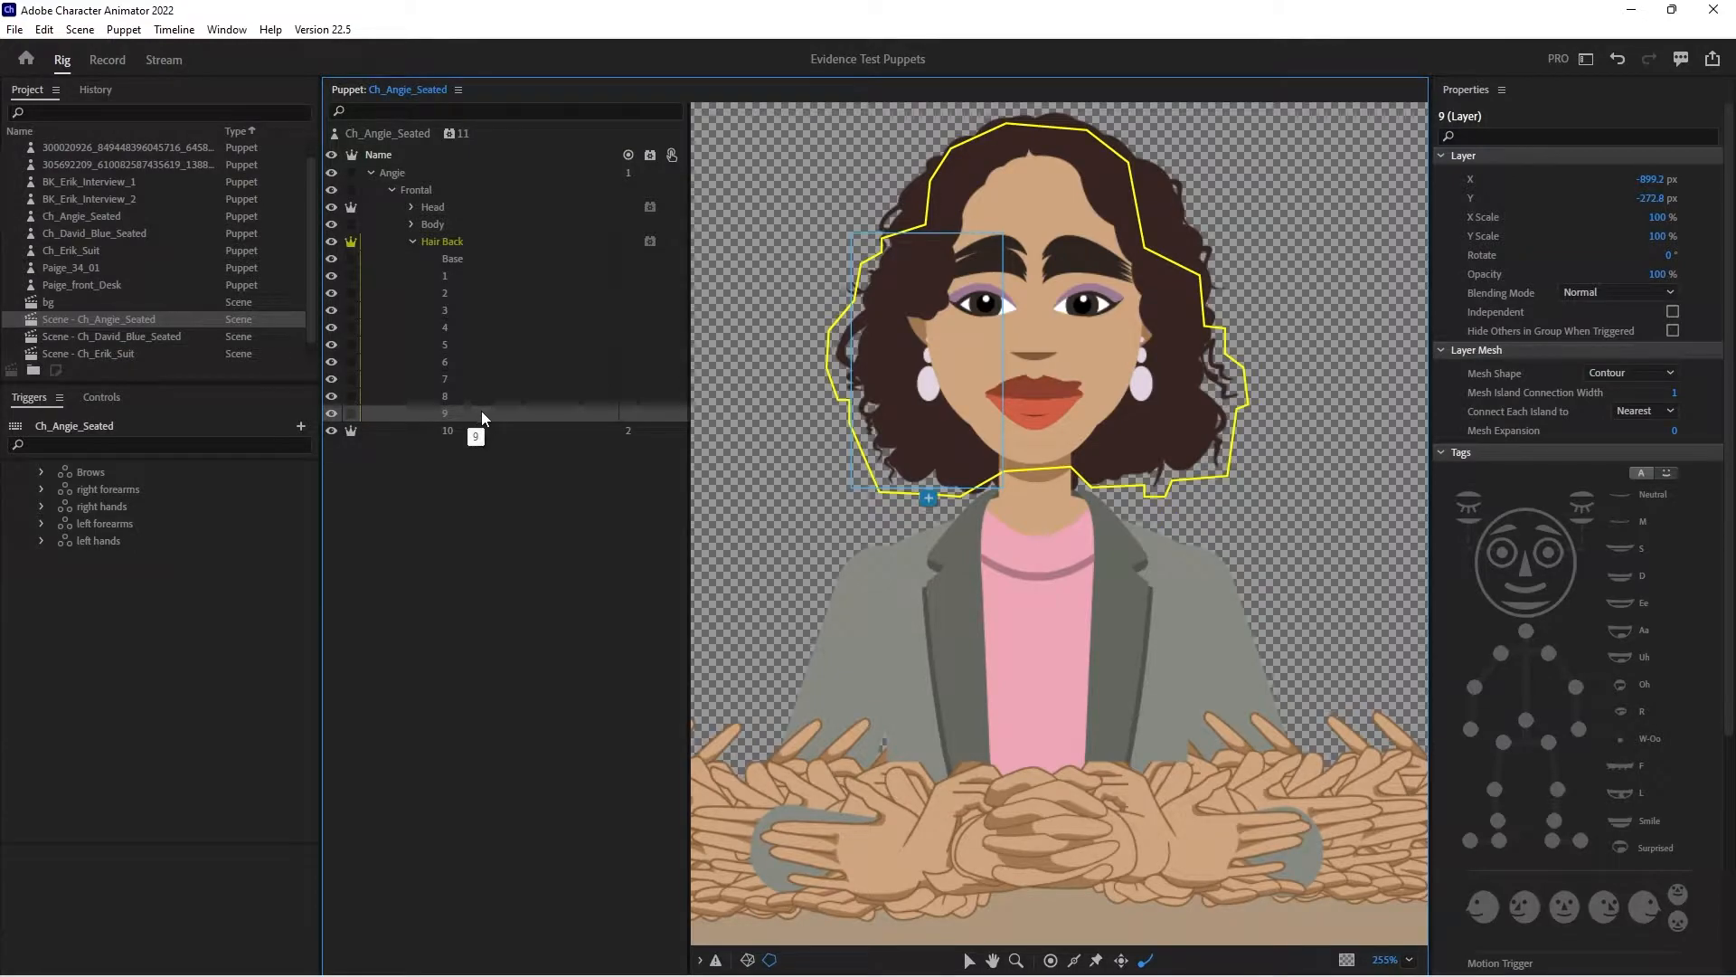
pyautogui.click(351, 412)
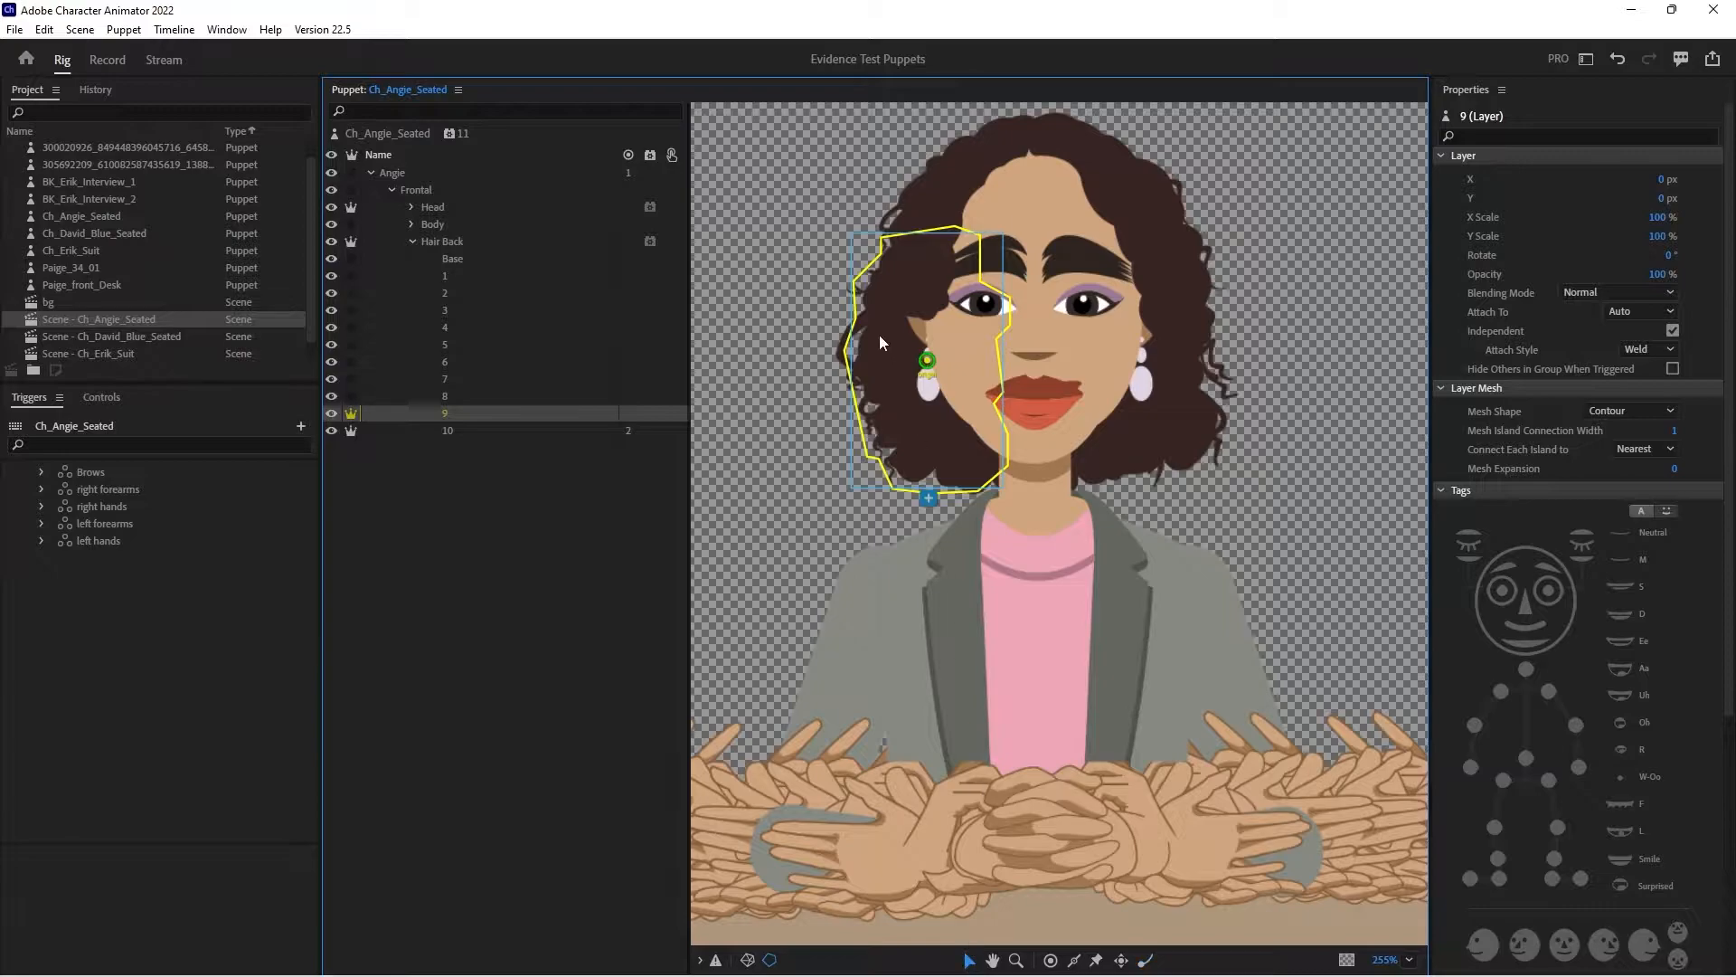
pyautogui.moveTo(931, 363); pyautogui.dragTo(930, 280)
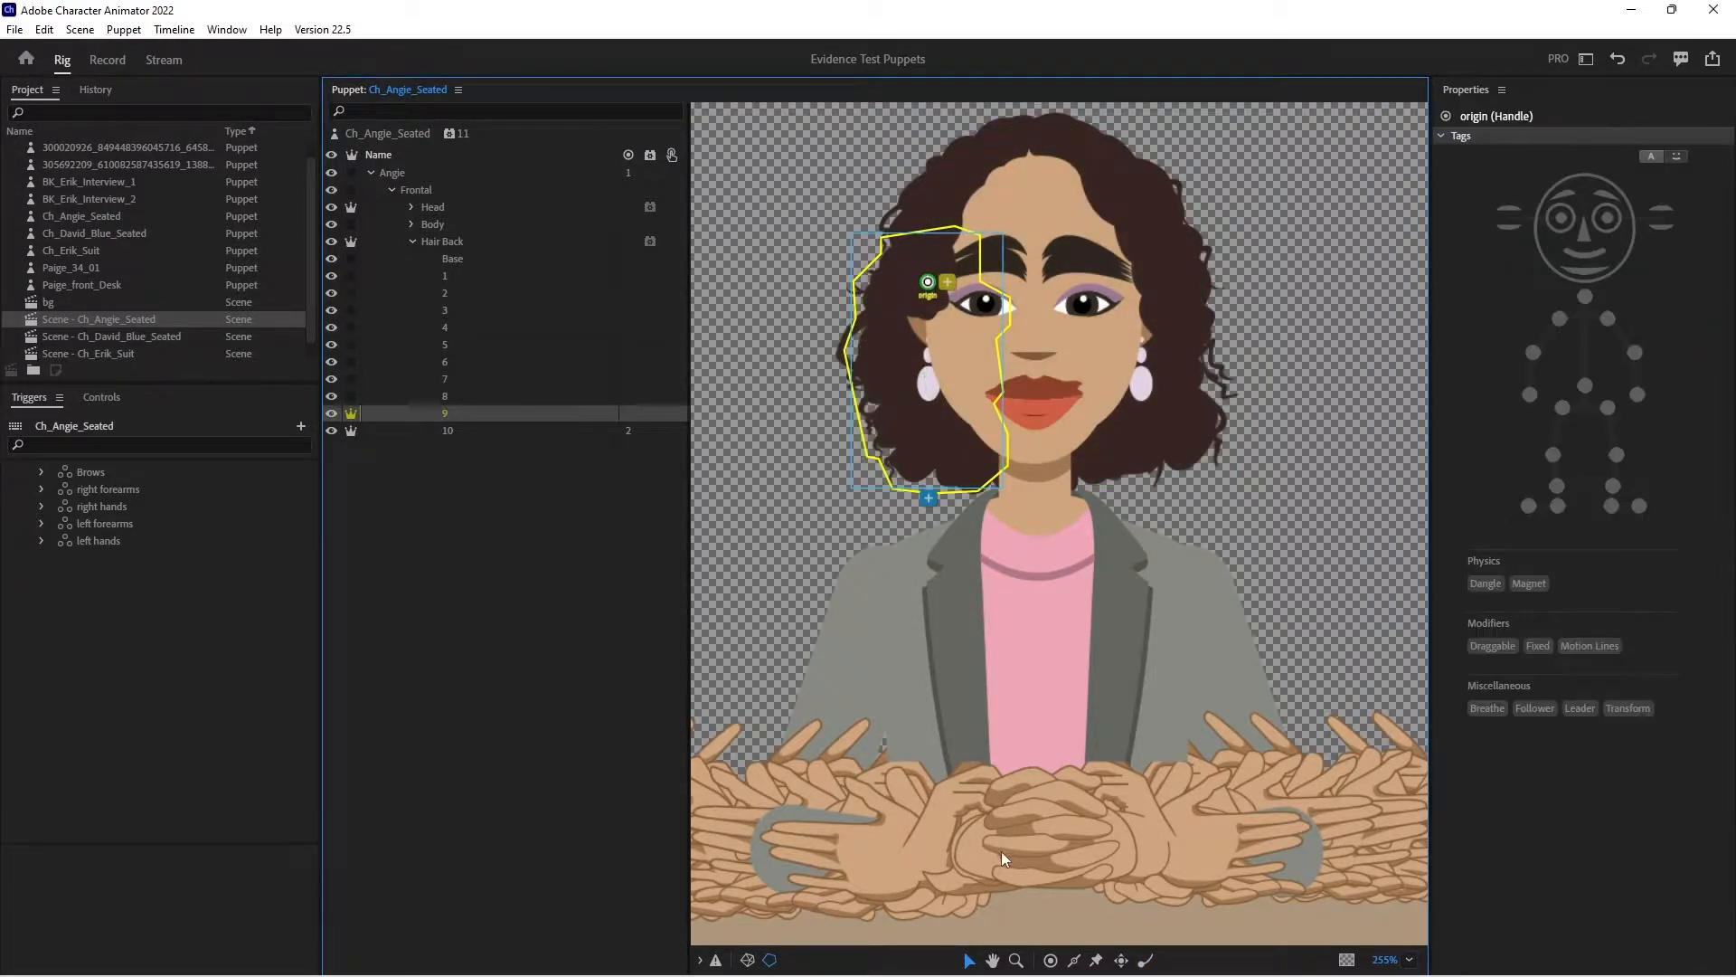
pyautogui.click(1145, 959)
pyautogui.click(895, 462)
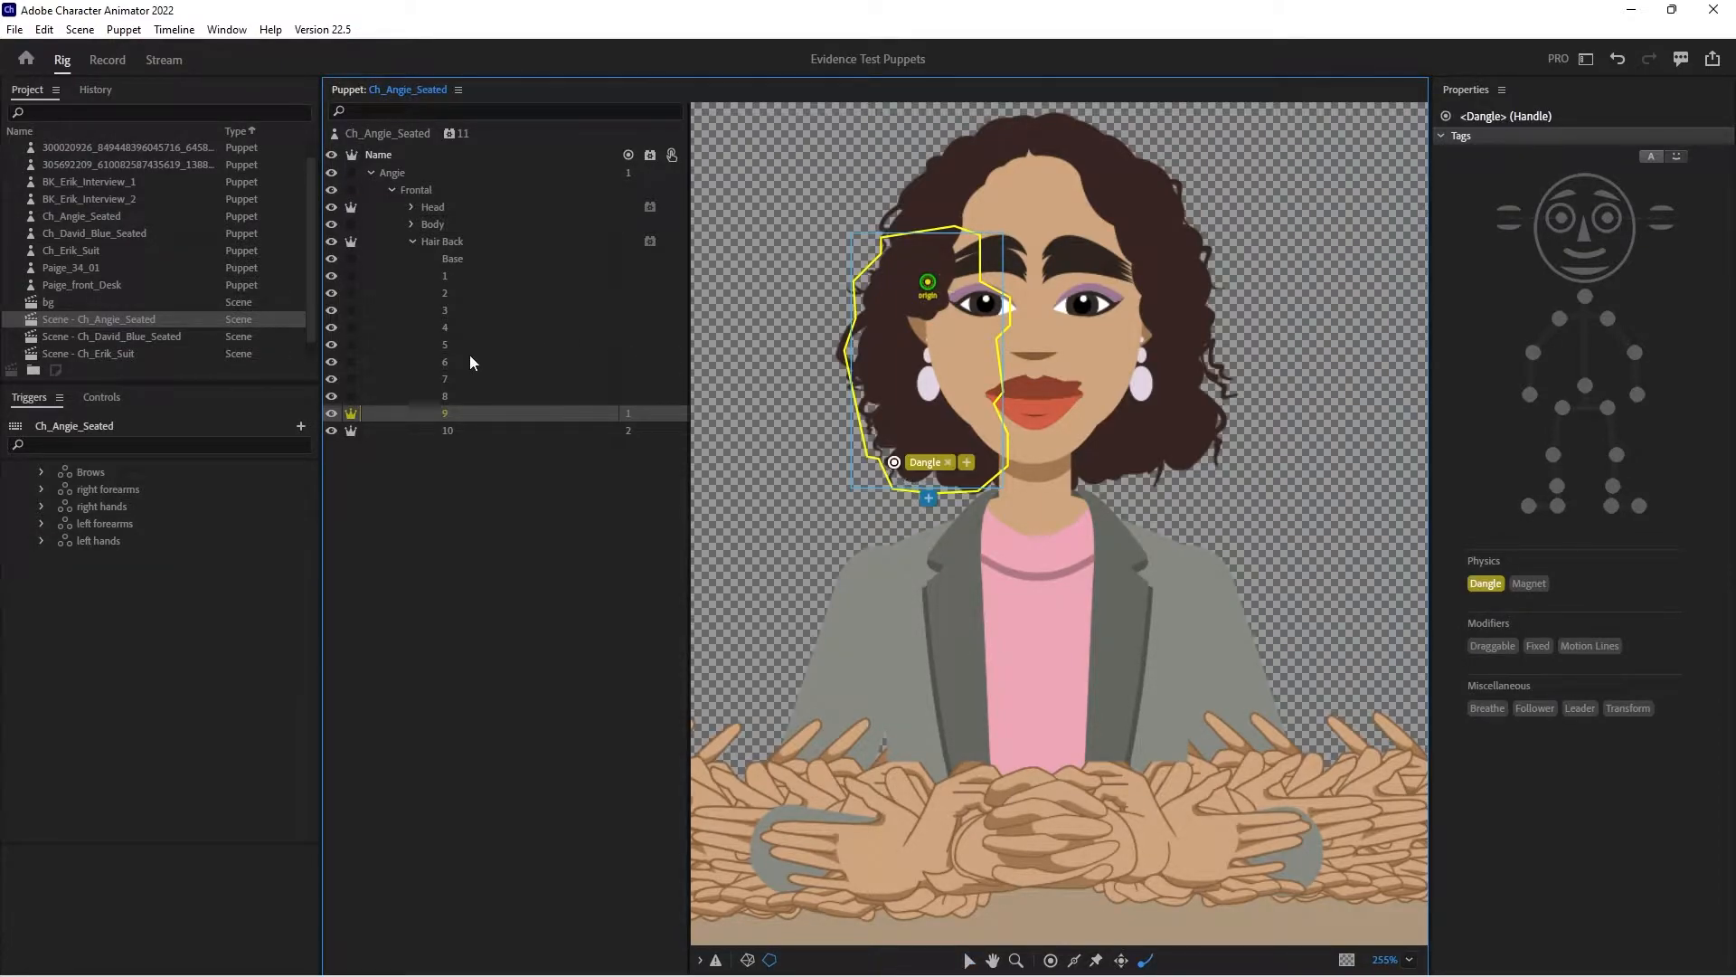
# - Make Hair Back layer 8 independent, with its origin at the outer end of the eyebrow and a Dangle handle at the hair's bottom
pyautogui.click(463, 396)
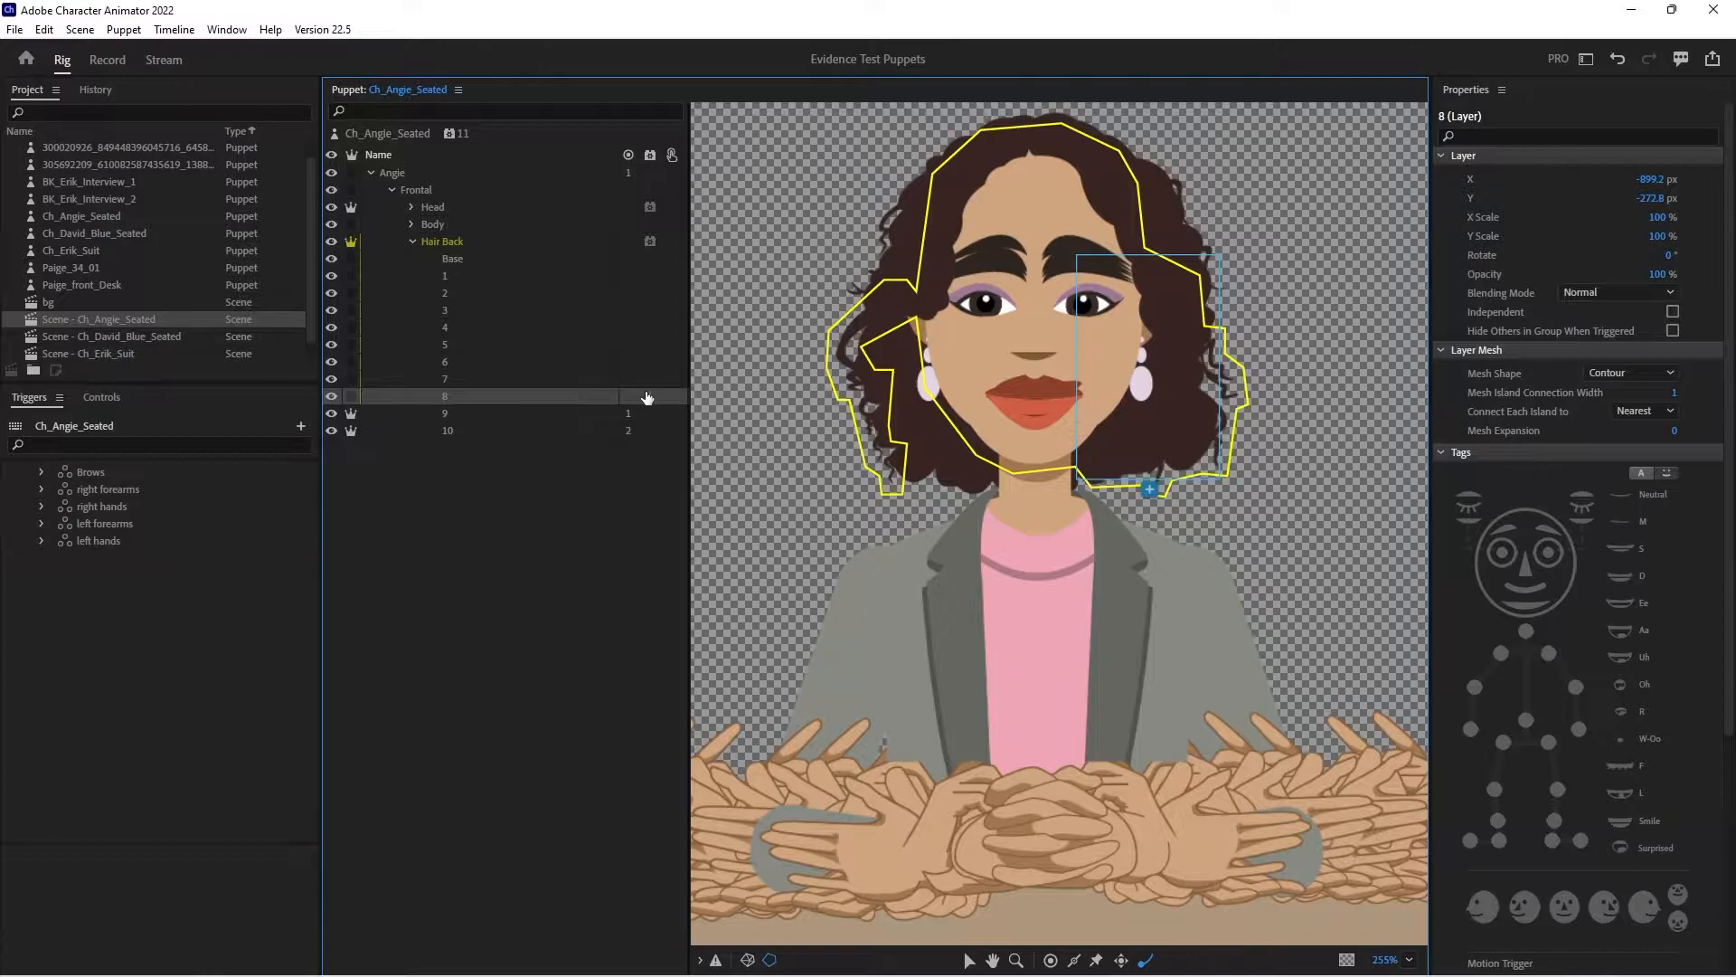
pyautogui.click(352, 395)
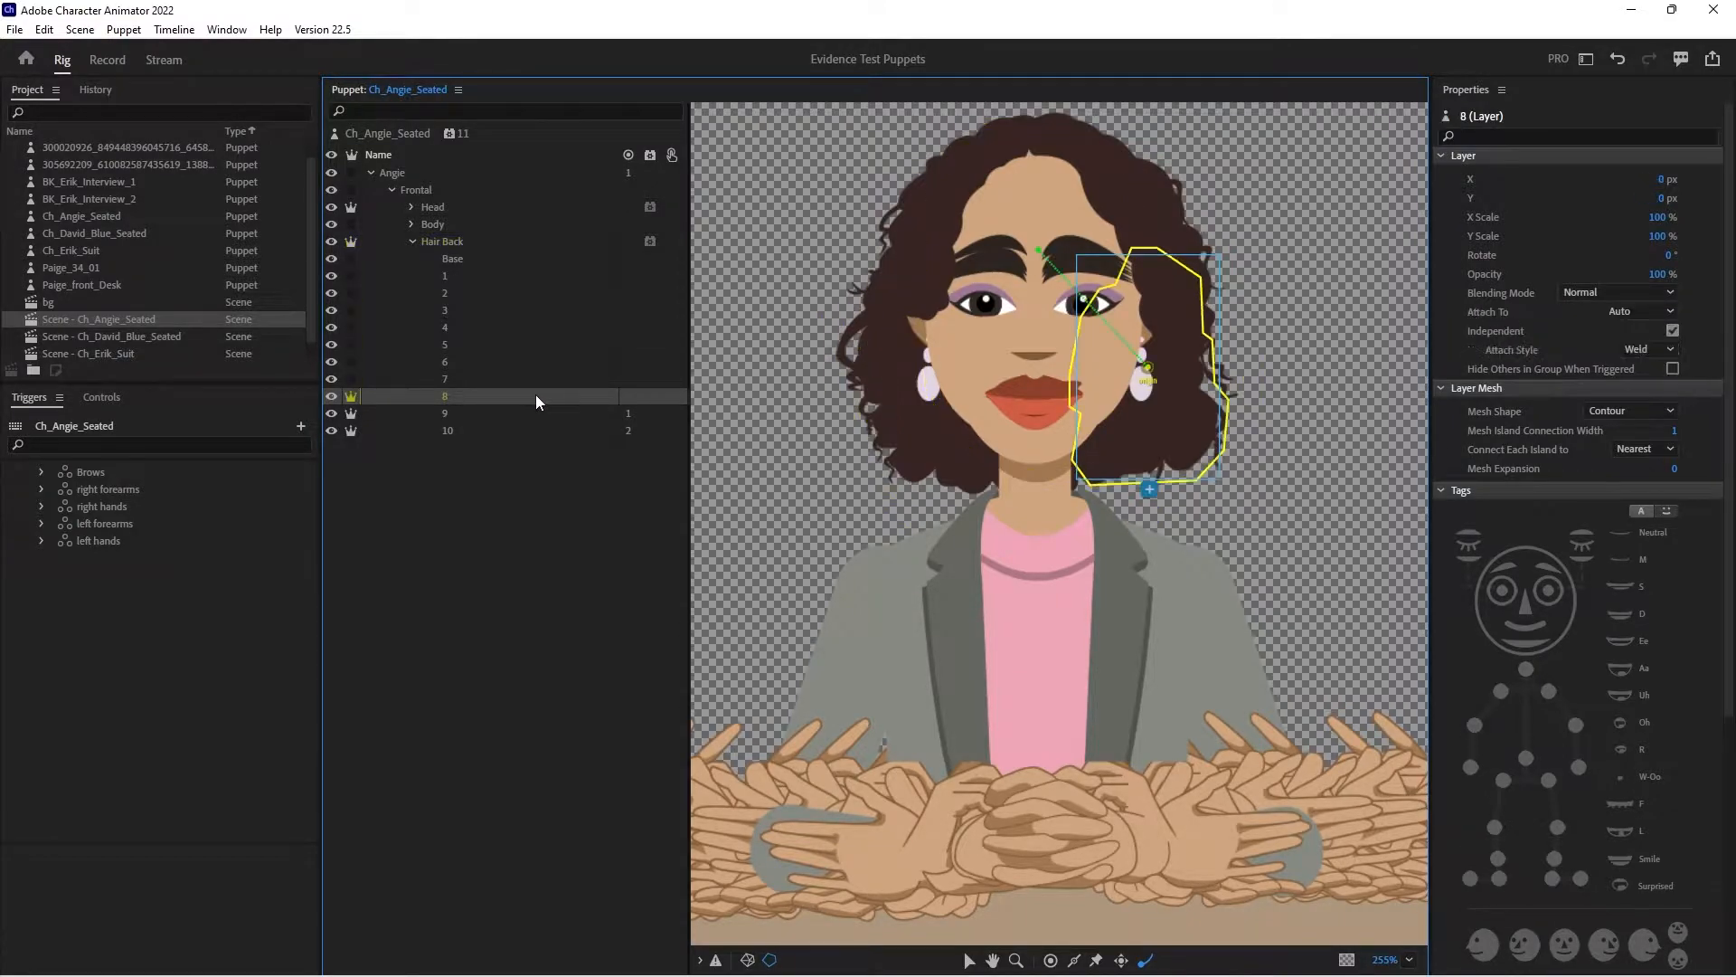
pyautogui.click(968, 960)
pyautogui.moveTo(1140, 289); pyautogui.dragTo(1138, 266)
pyautogui.click(1146, 961)
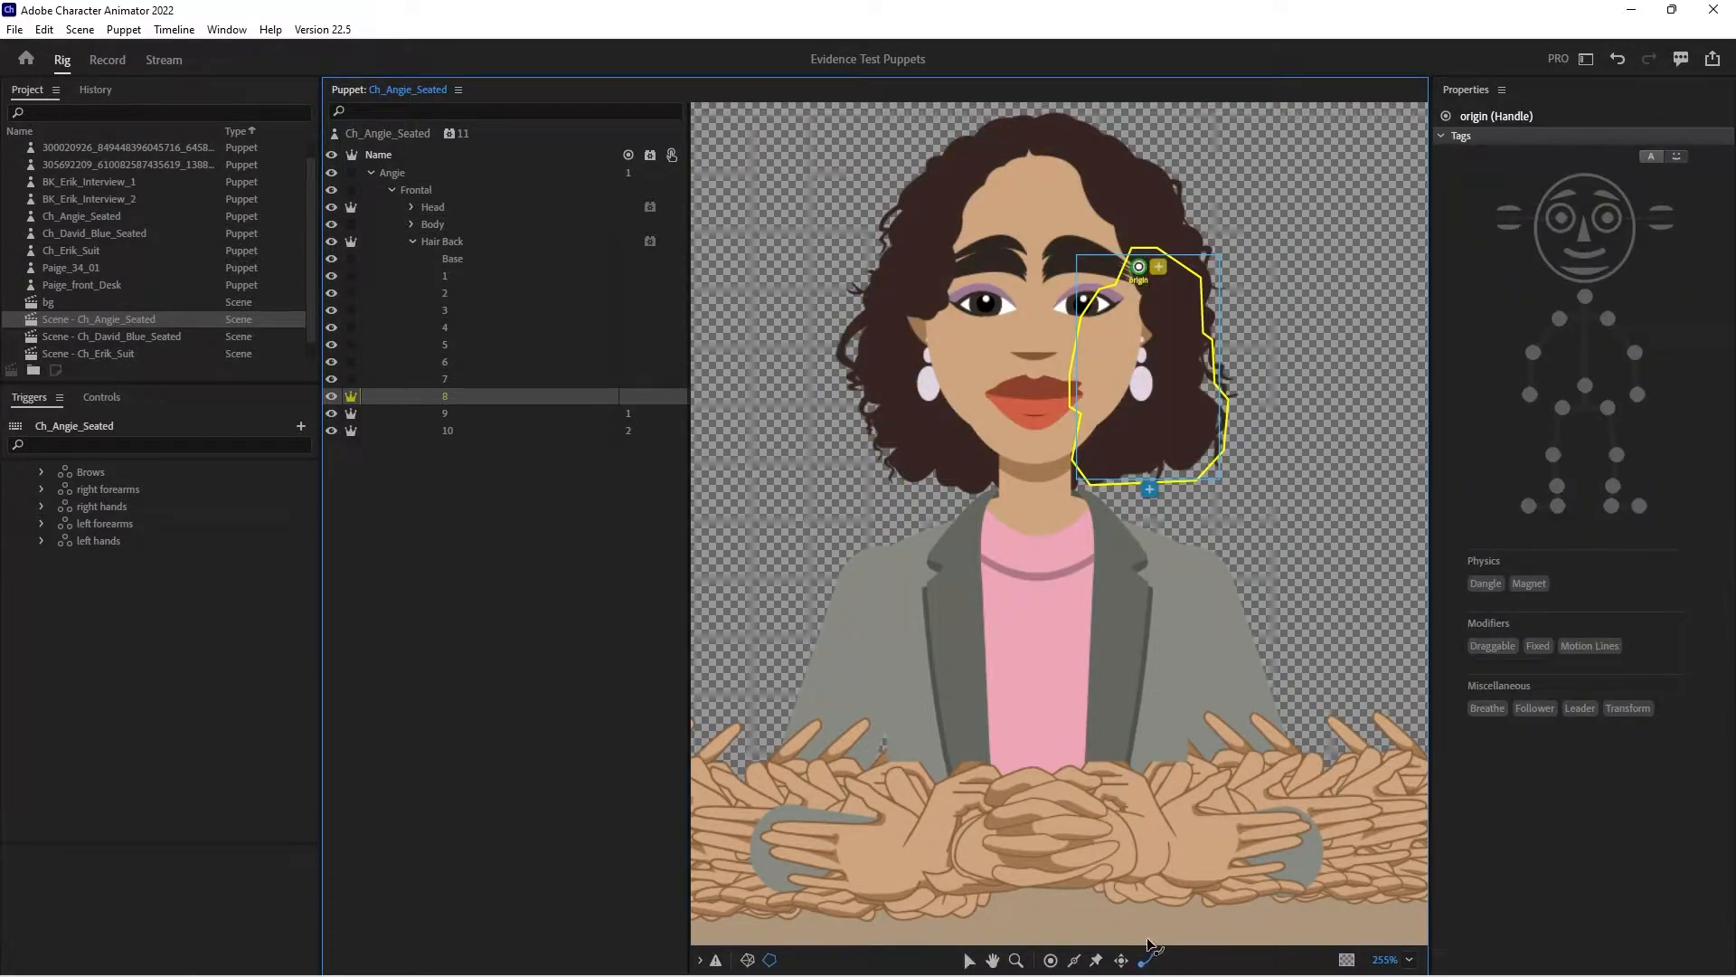
pyautogui.click(1149, 464)
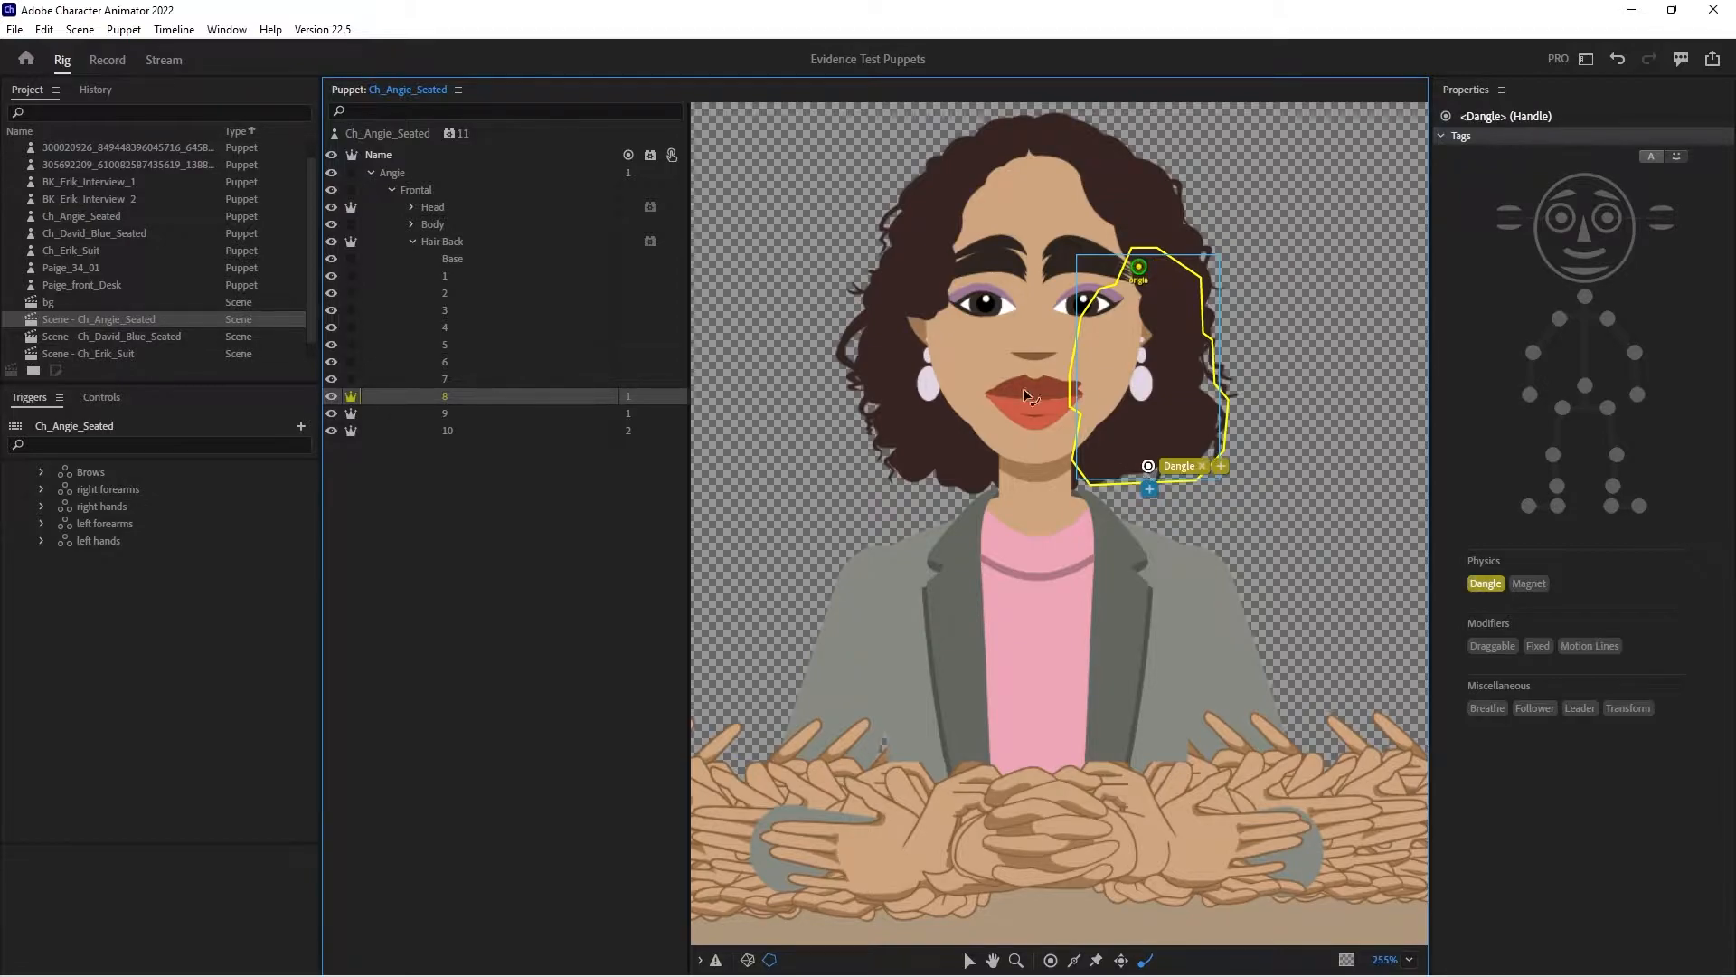
# - Check the small Hair Back strands, then make layer 4 independent with its origin at the temple and a Dangle on the curl's lower tip
pyautogui.click(469, 276)
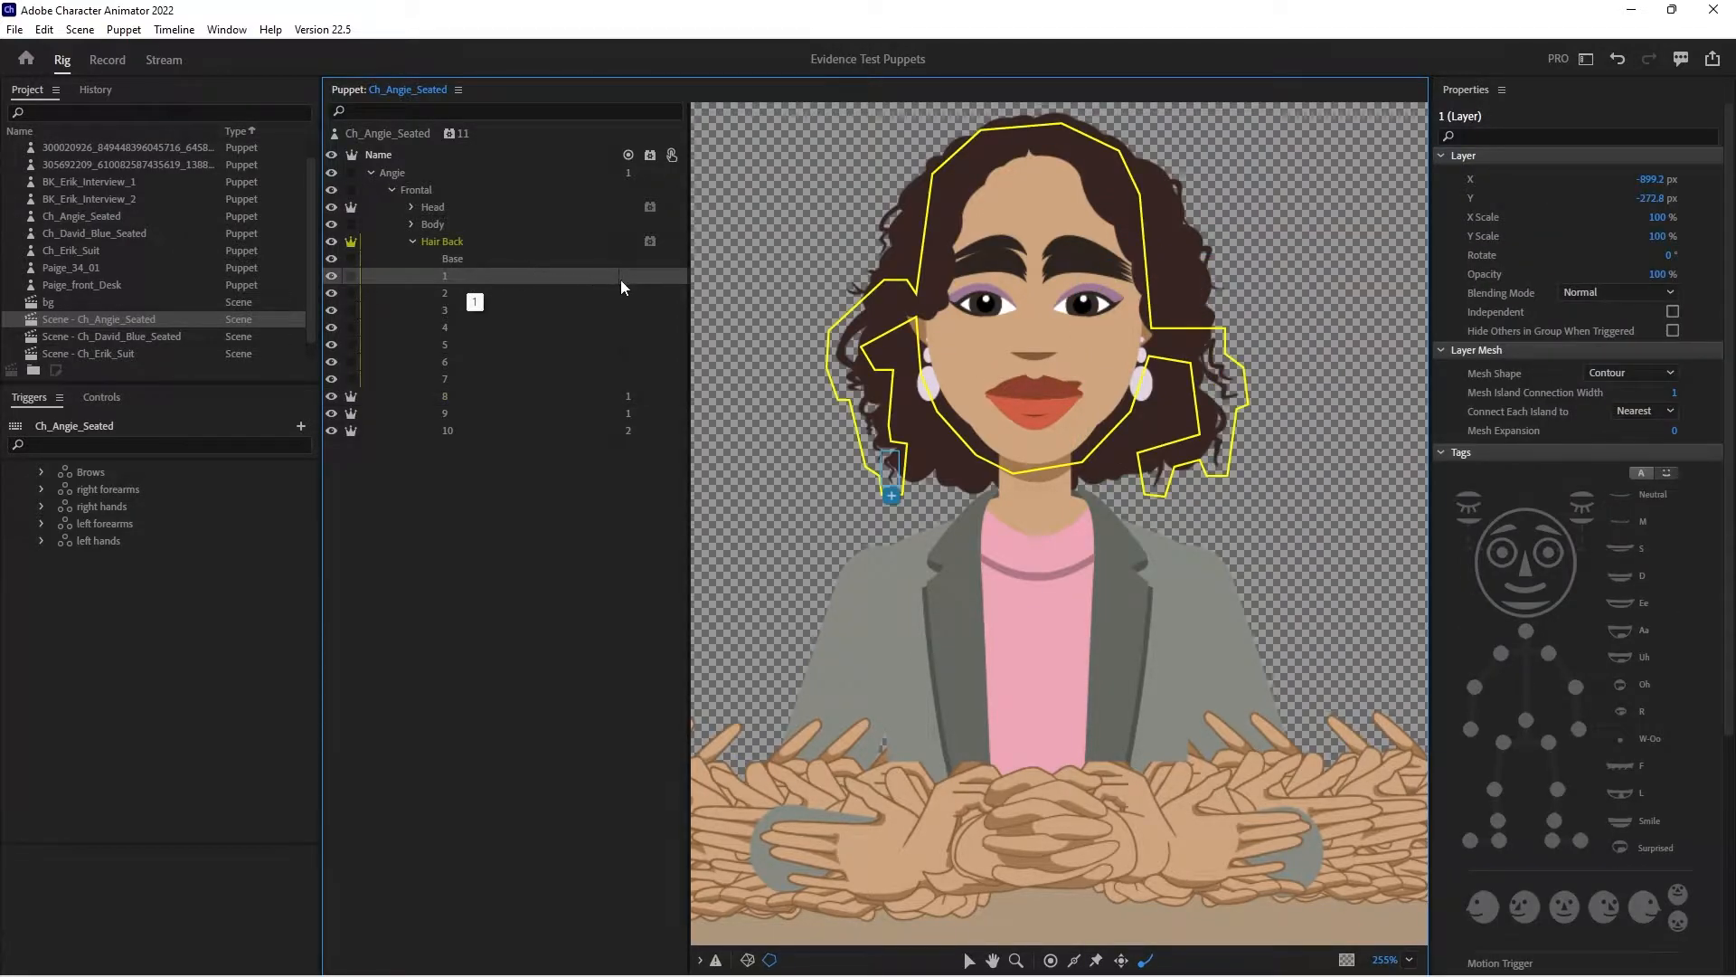
pyautogui.click(518, 309)
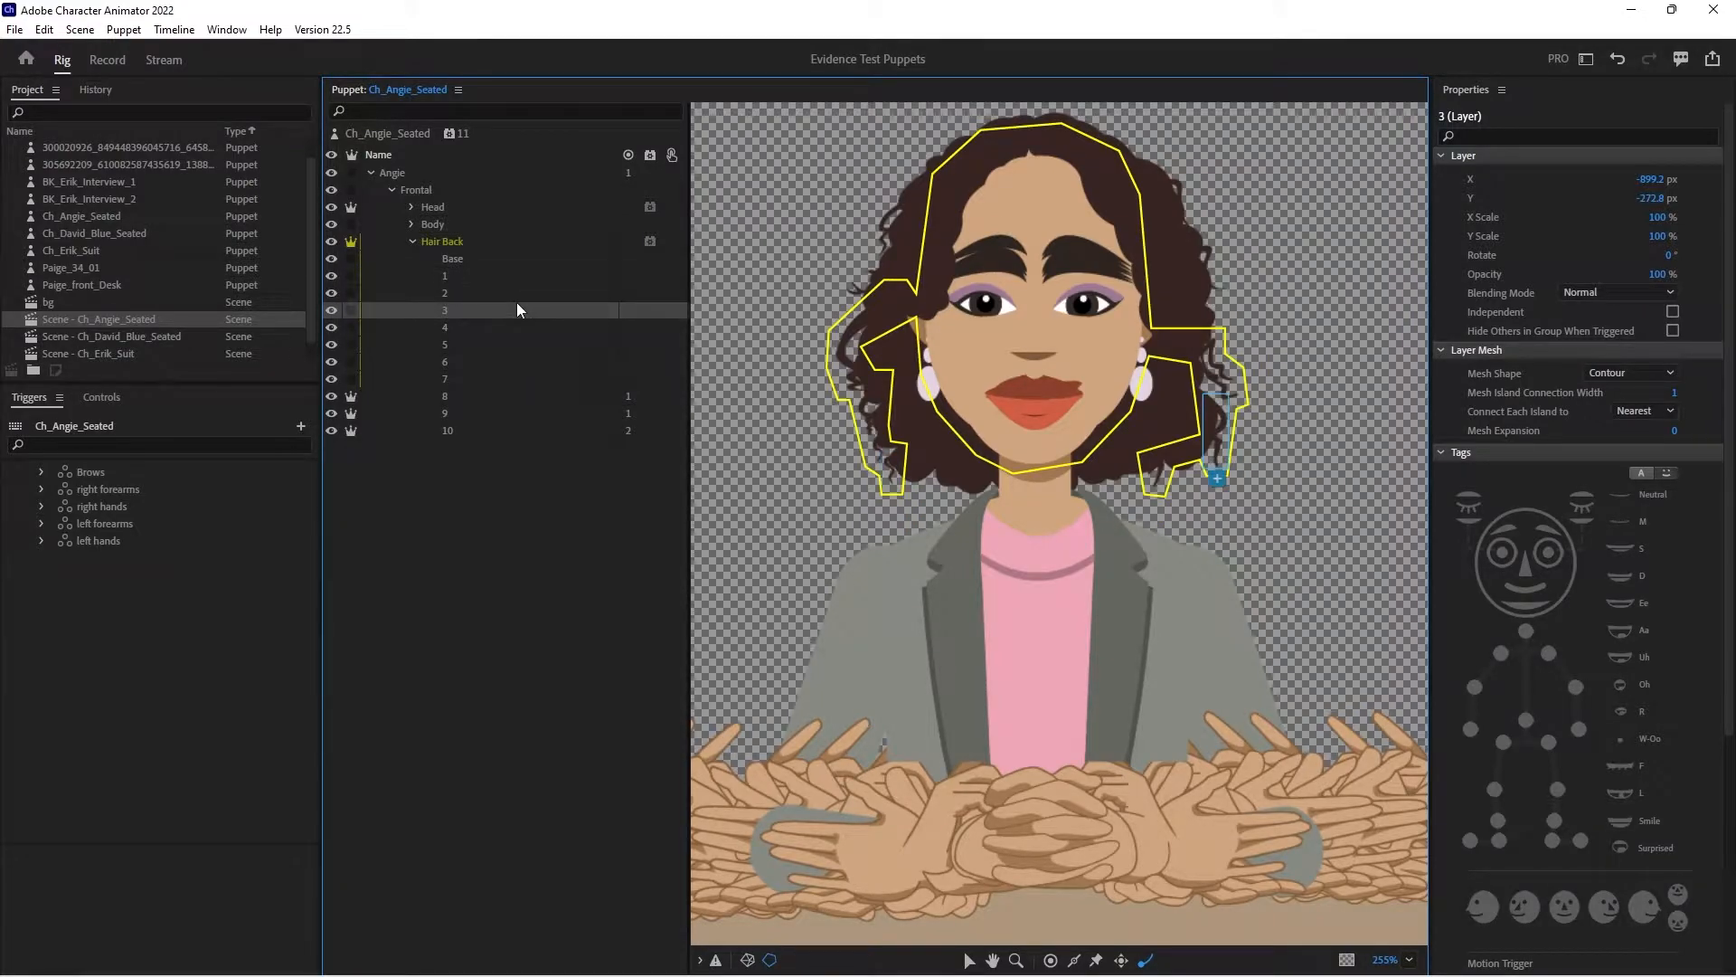
pyautogui.click(523, 293)
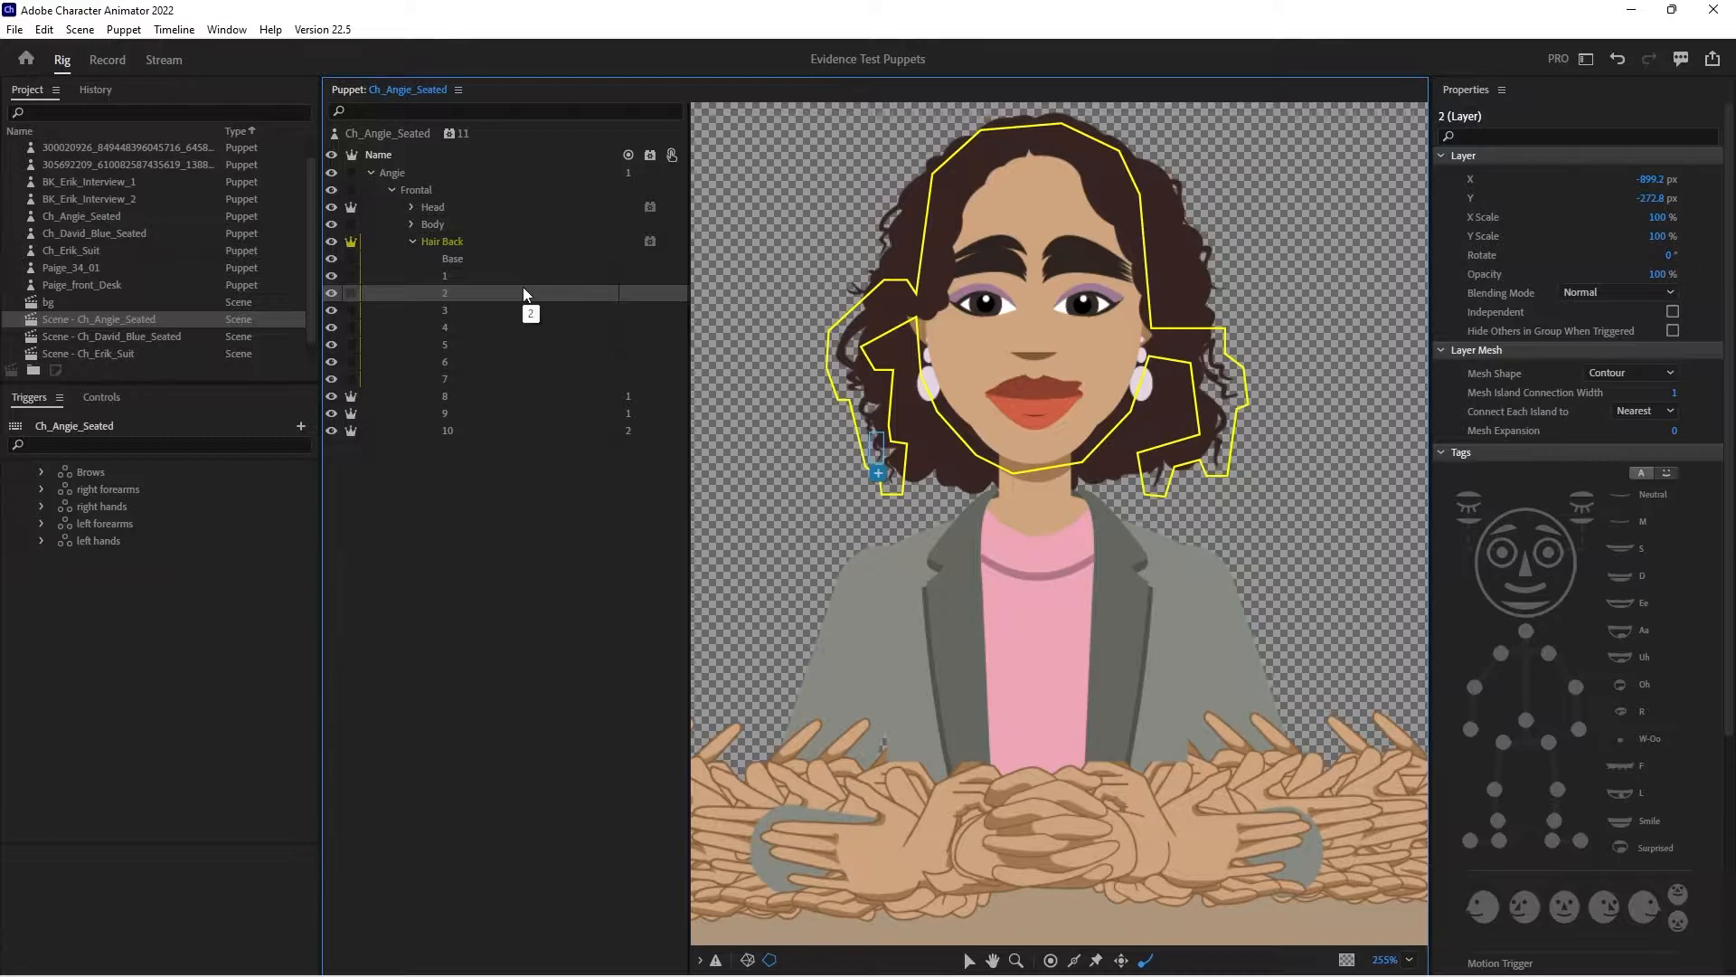
pyautogui.click(524, 311)
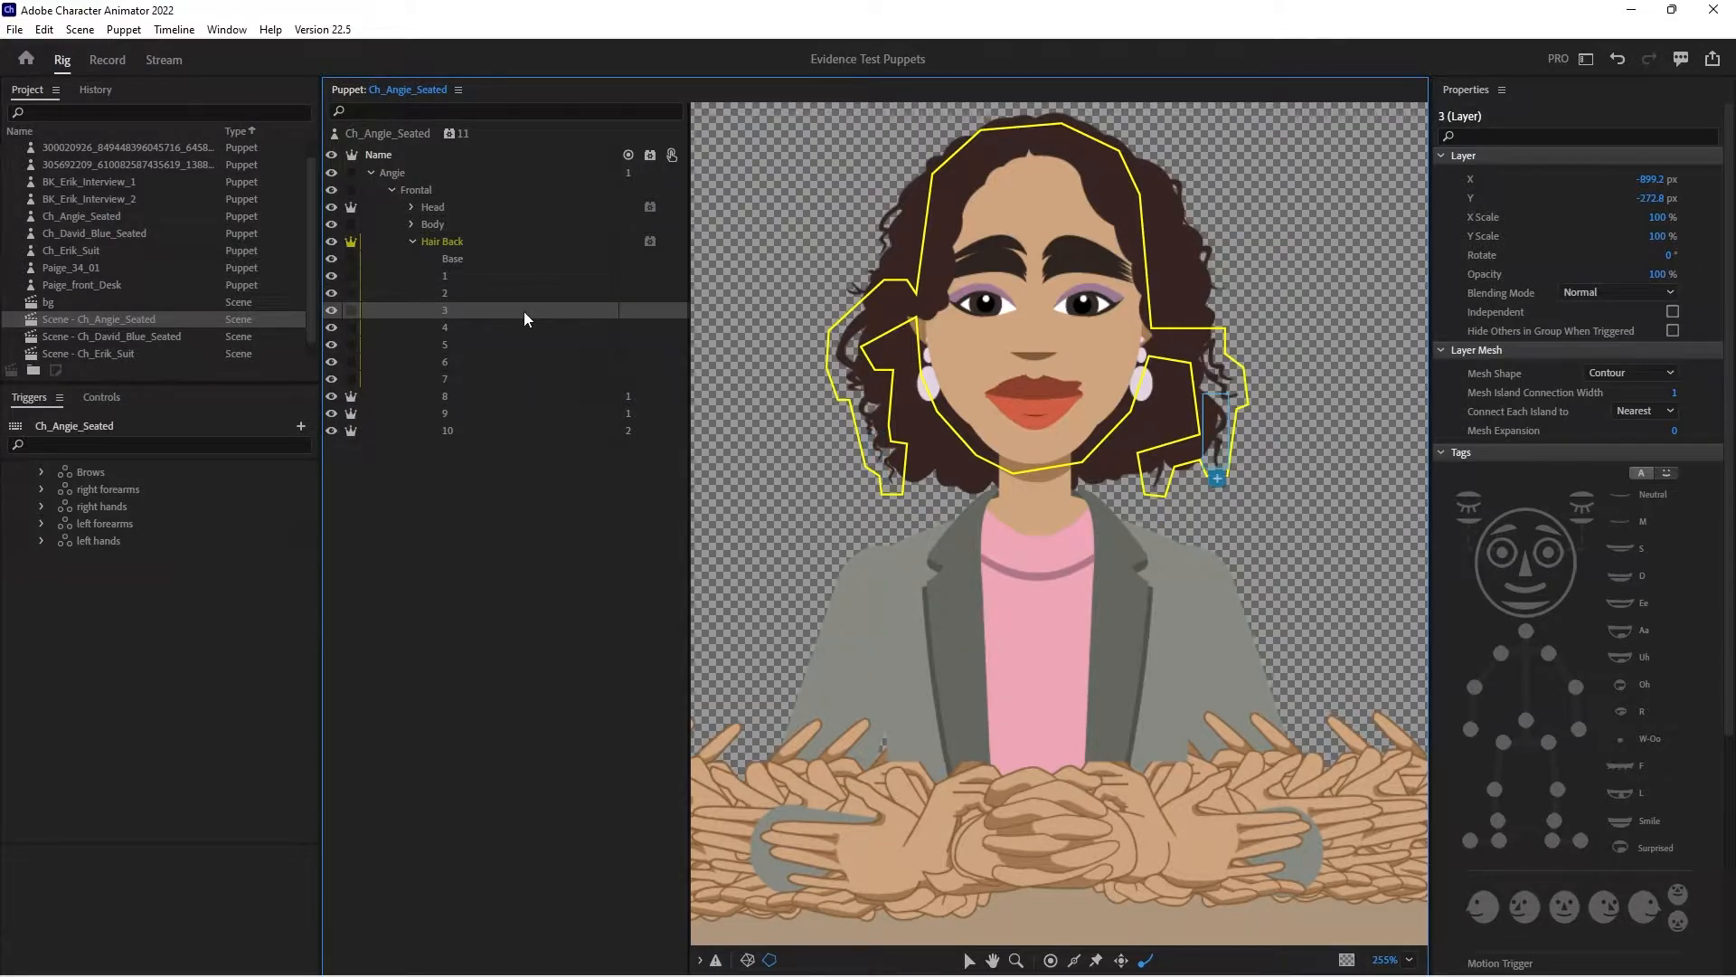
pyautogui.click(520, 331)
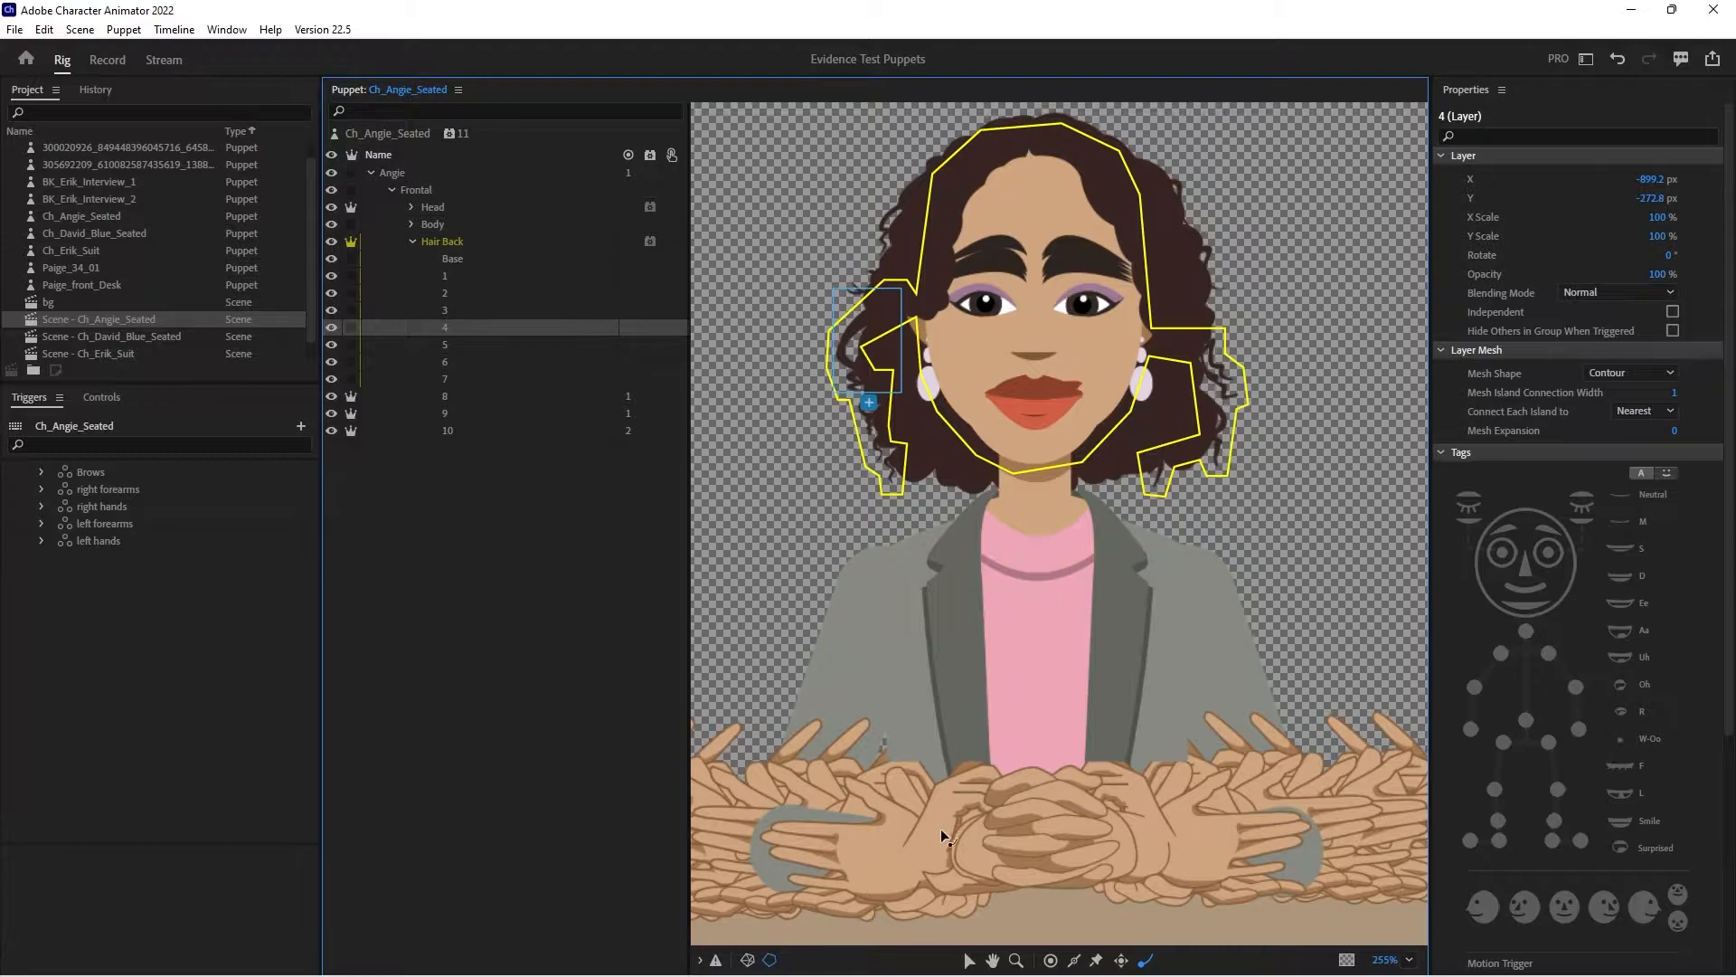
pyautogui.click(351, 328)
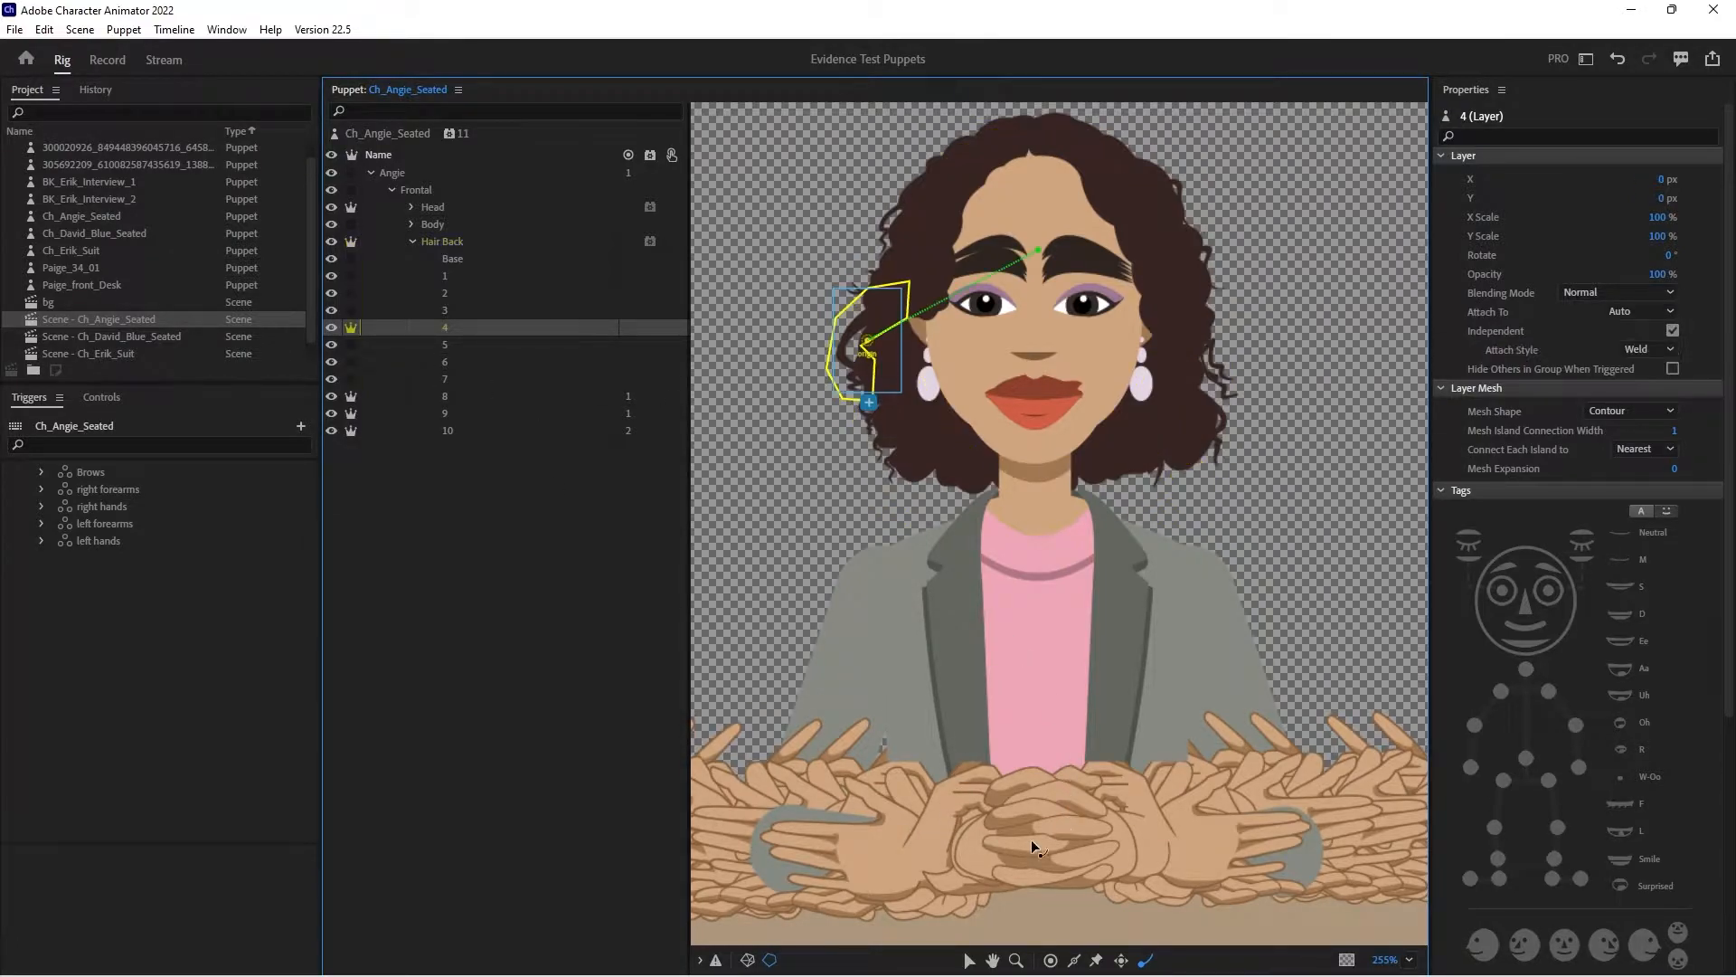
pyautogui.click(969, 961)
pyautogui.moveTo(868, 344); pyautogui.dragTo(921, 280)
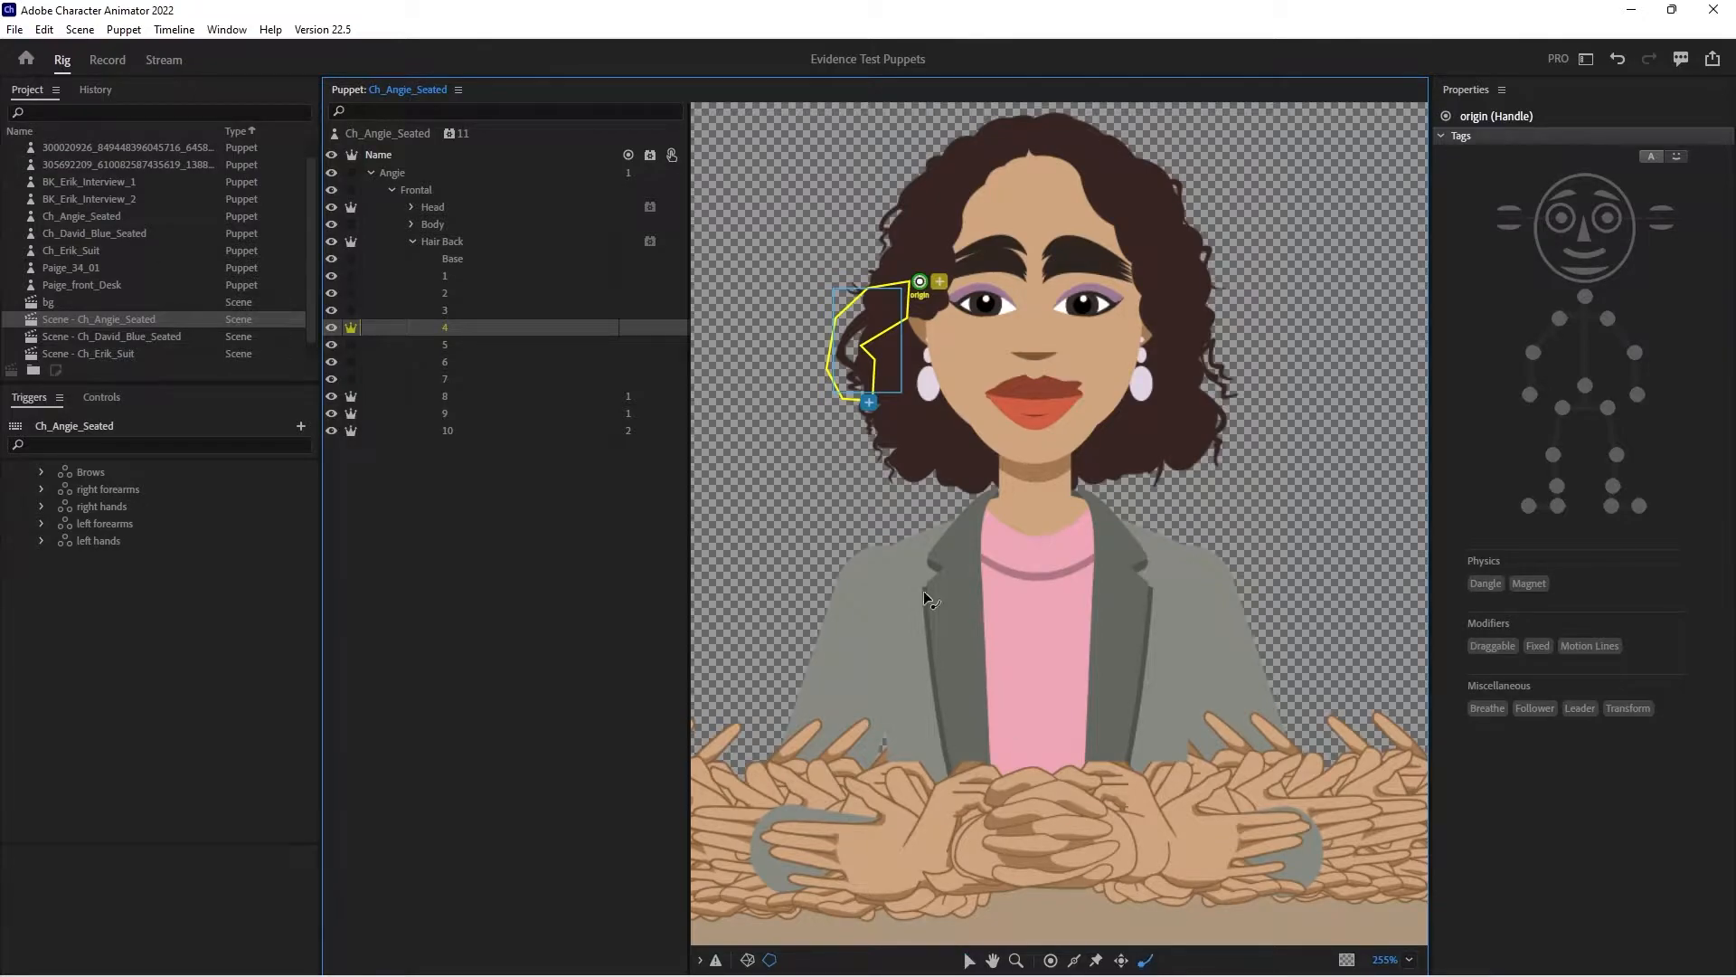
pyautogui.click(847, 381)
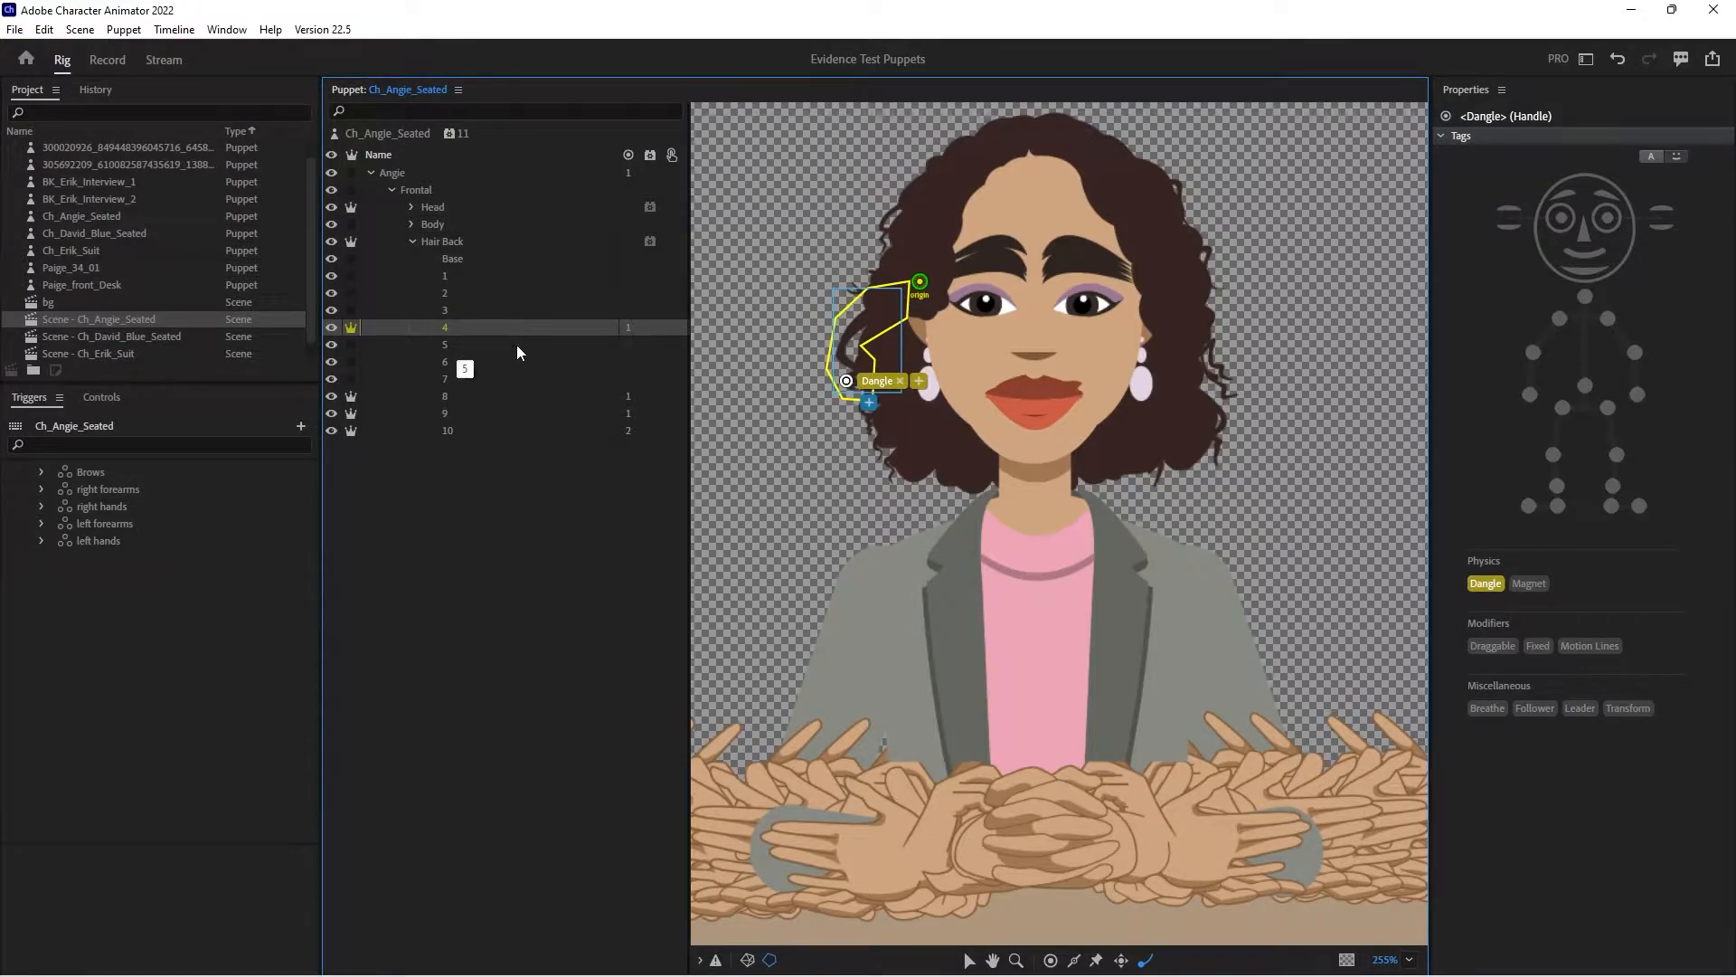
# - Make Hair Back layer 7 independent, with its origin moved to the temple and a Dangle handle on the curl's lower tip
pyautogui.click(466, 345)
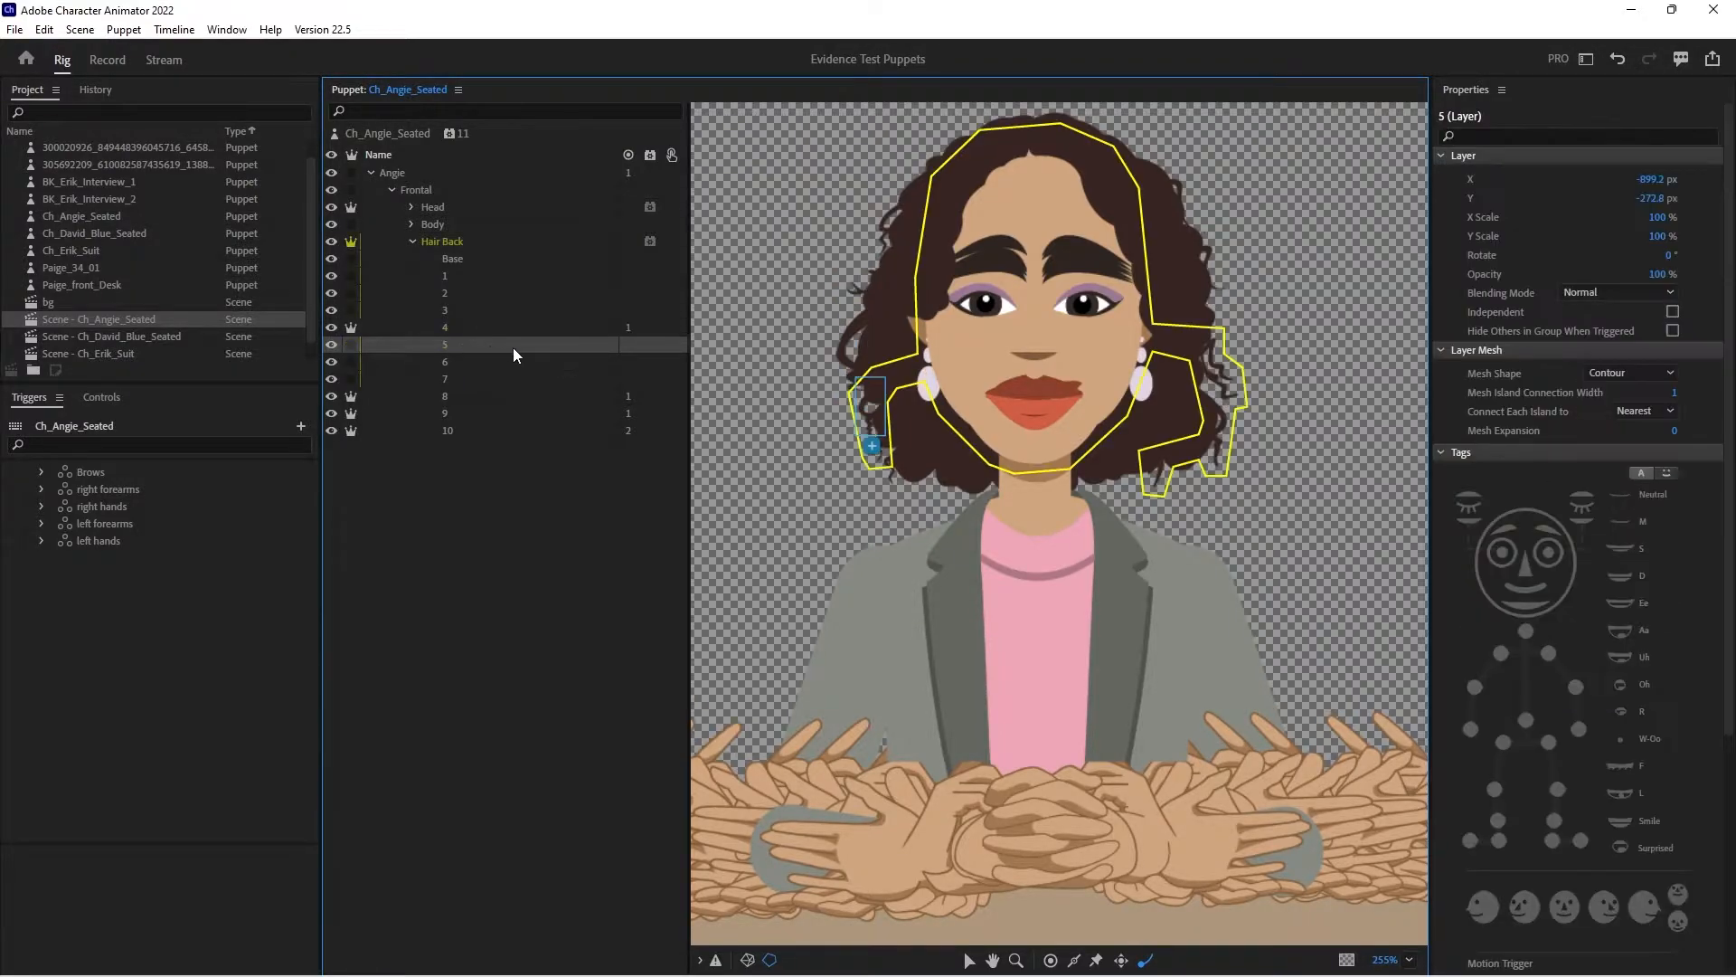
pyautogui.click(570, 361)
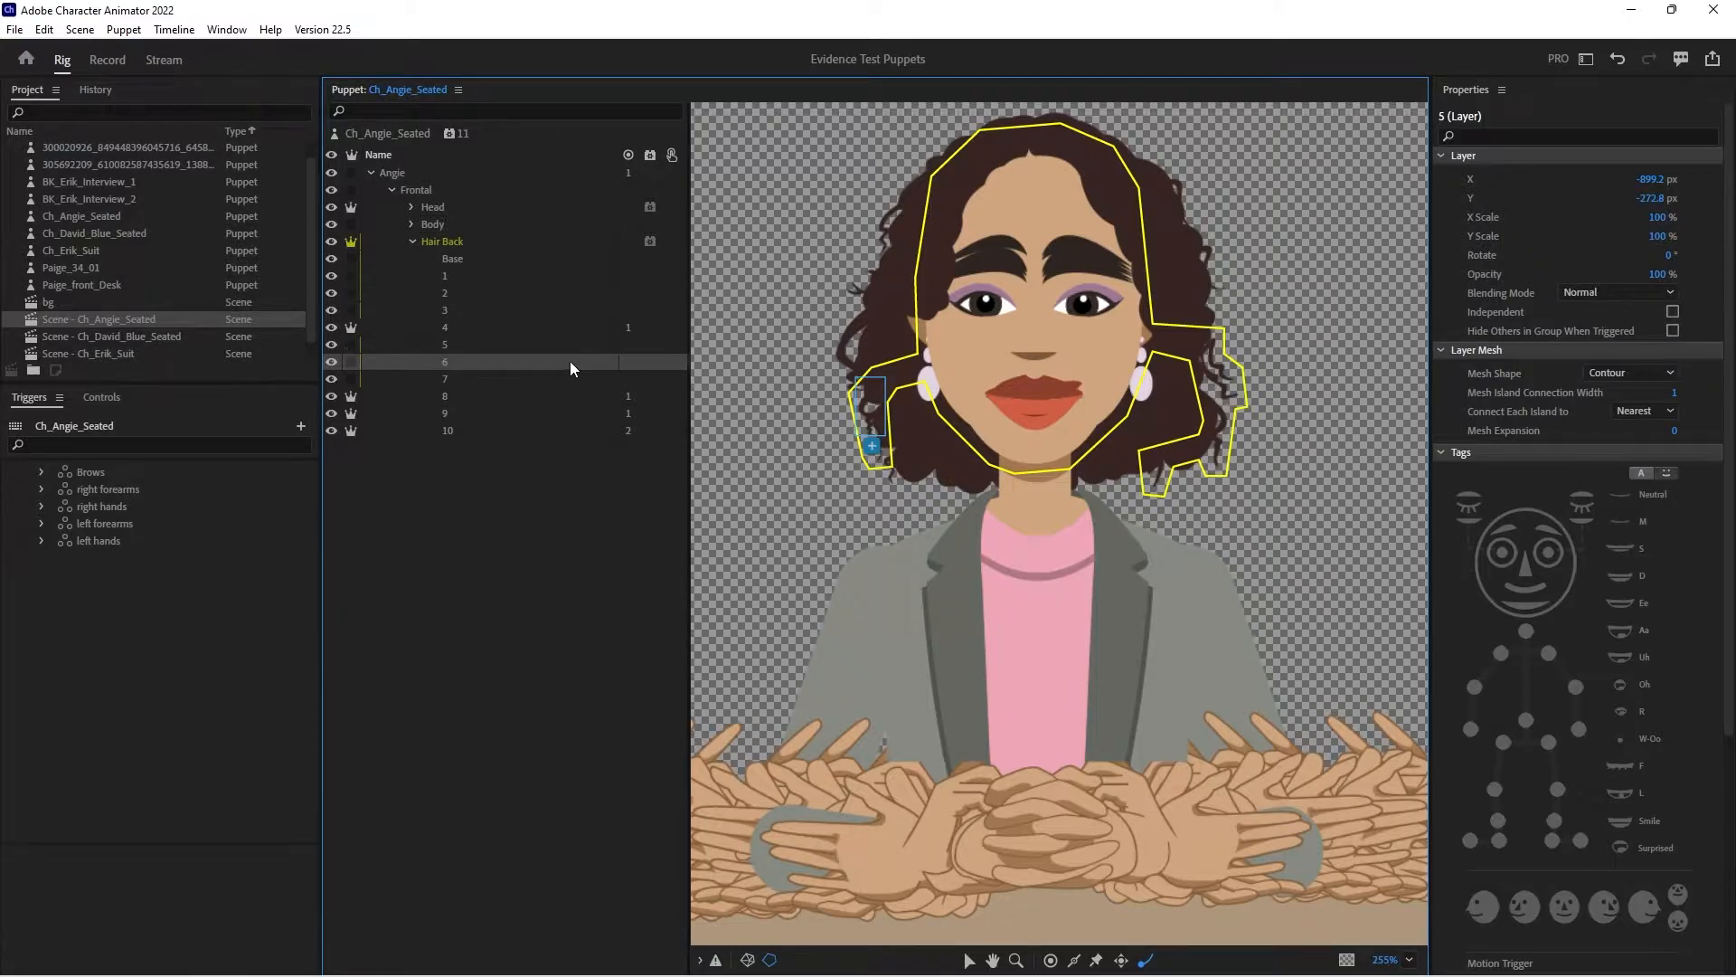
pyautogui.click(553, 378)
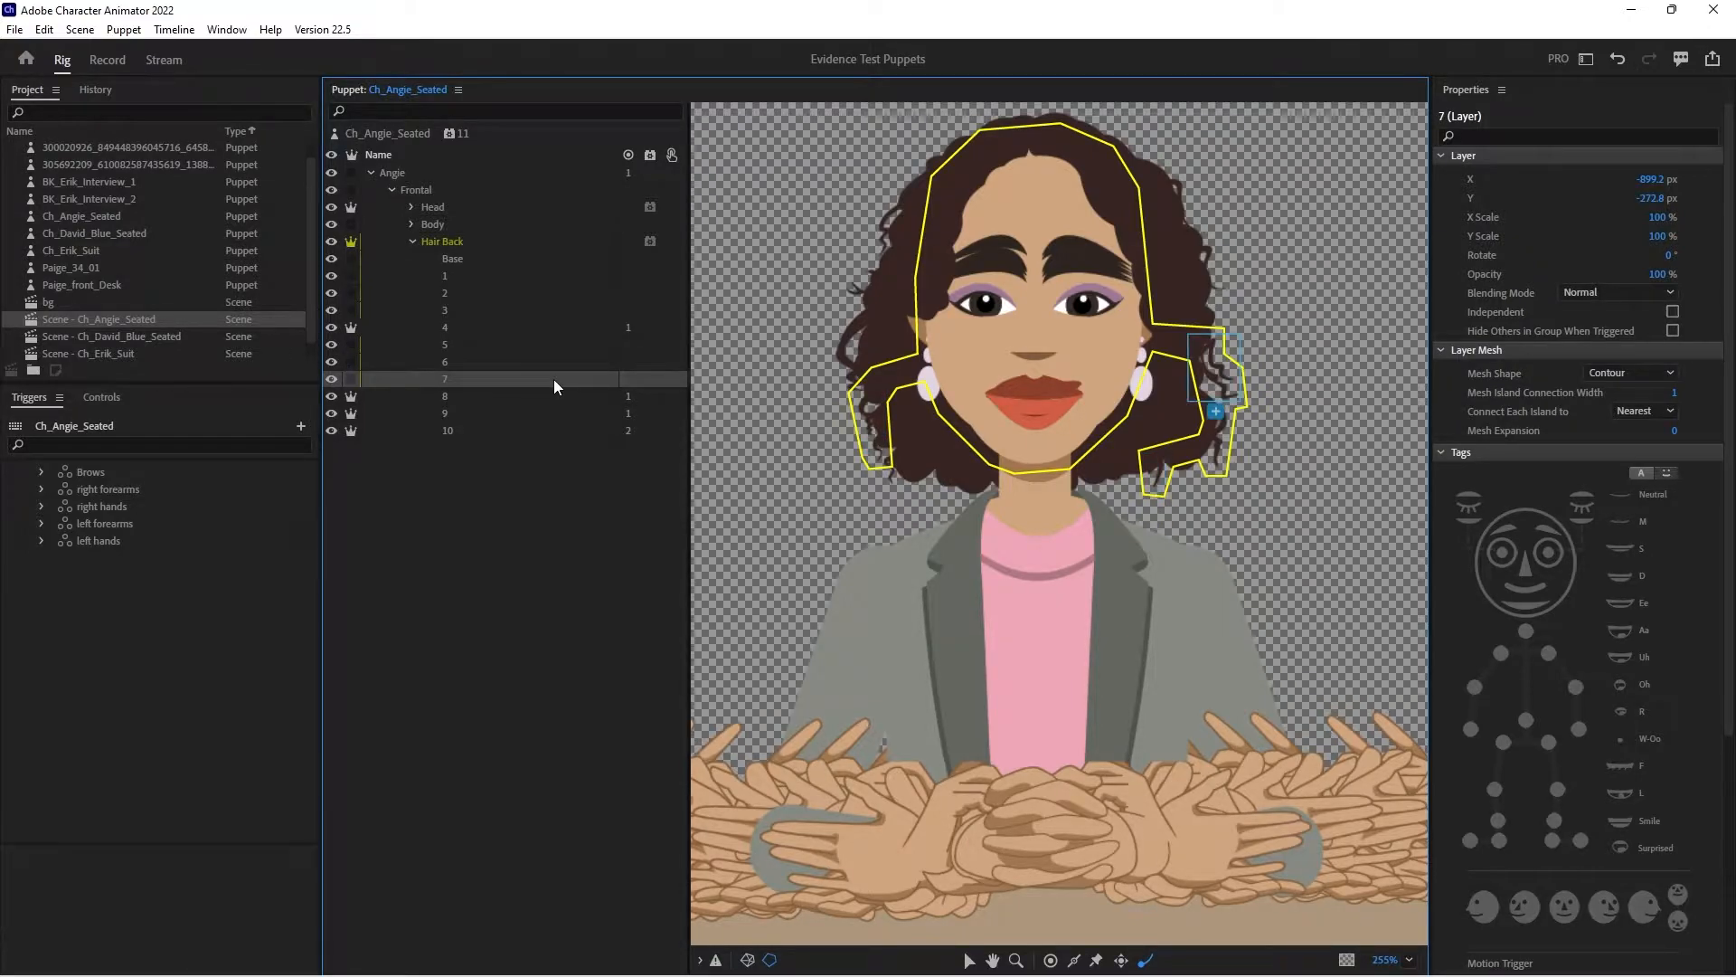
pyautogui.click(351, 381)
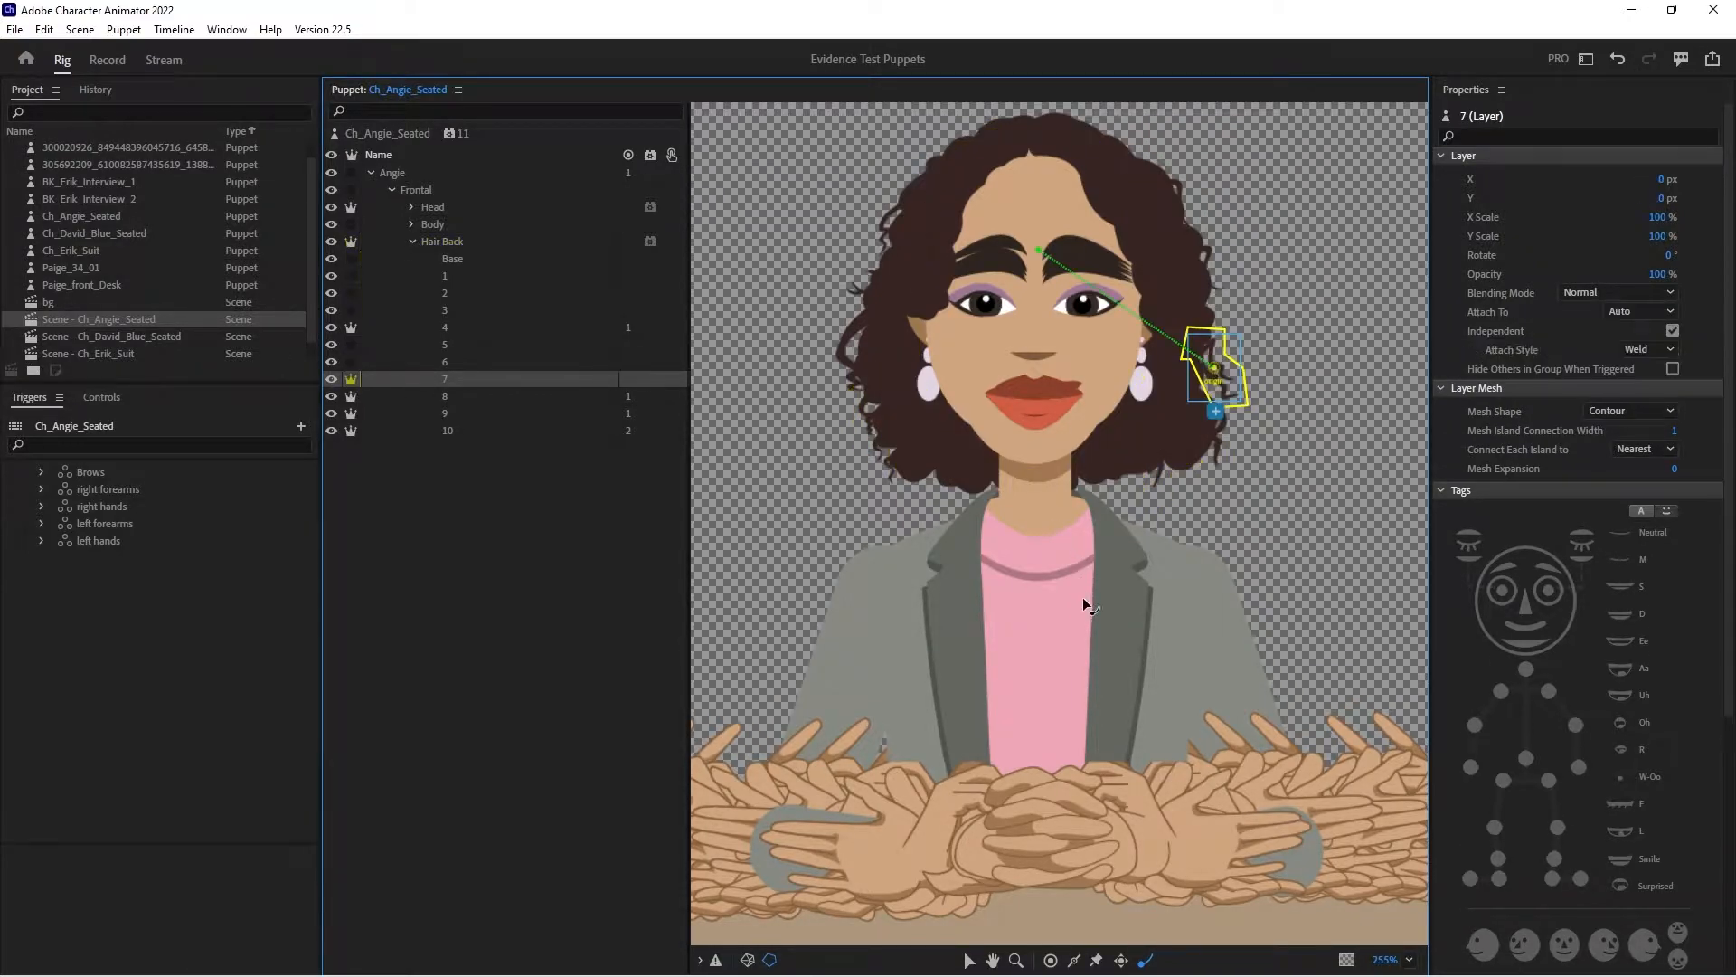
pyautogui.click(971, 960)
pyautogui.moveTo(1213, 368); pyautogui.dragTo(1145, 286)
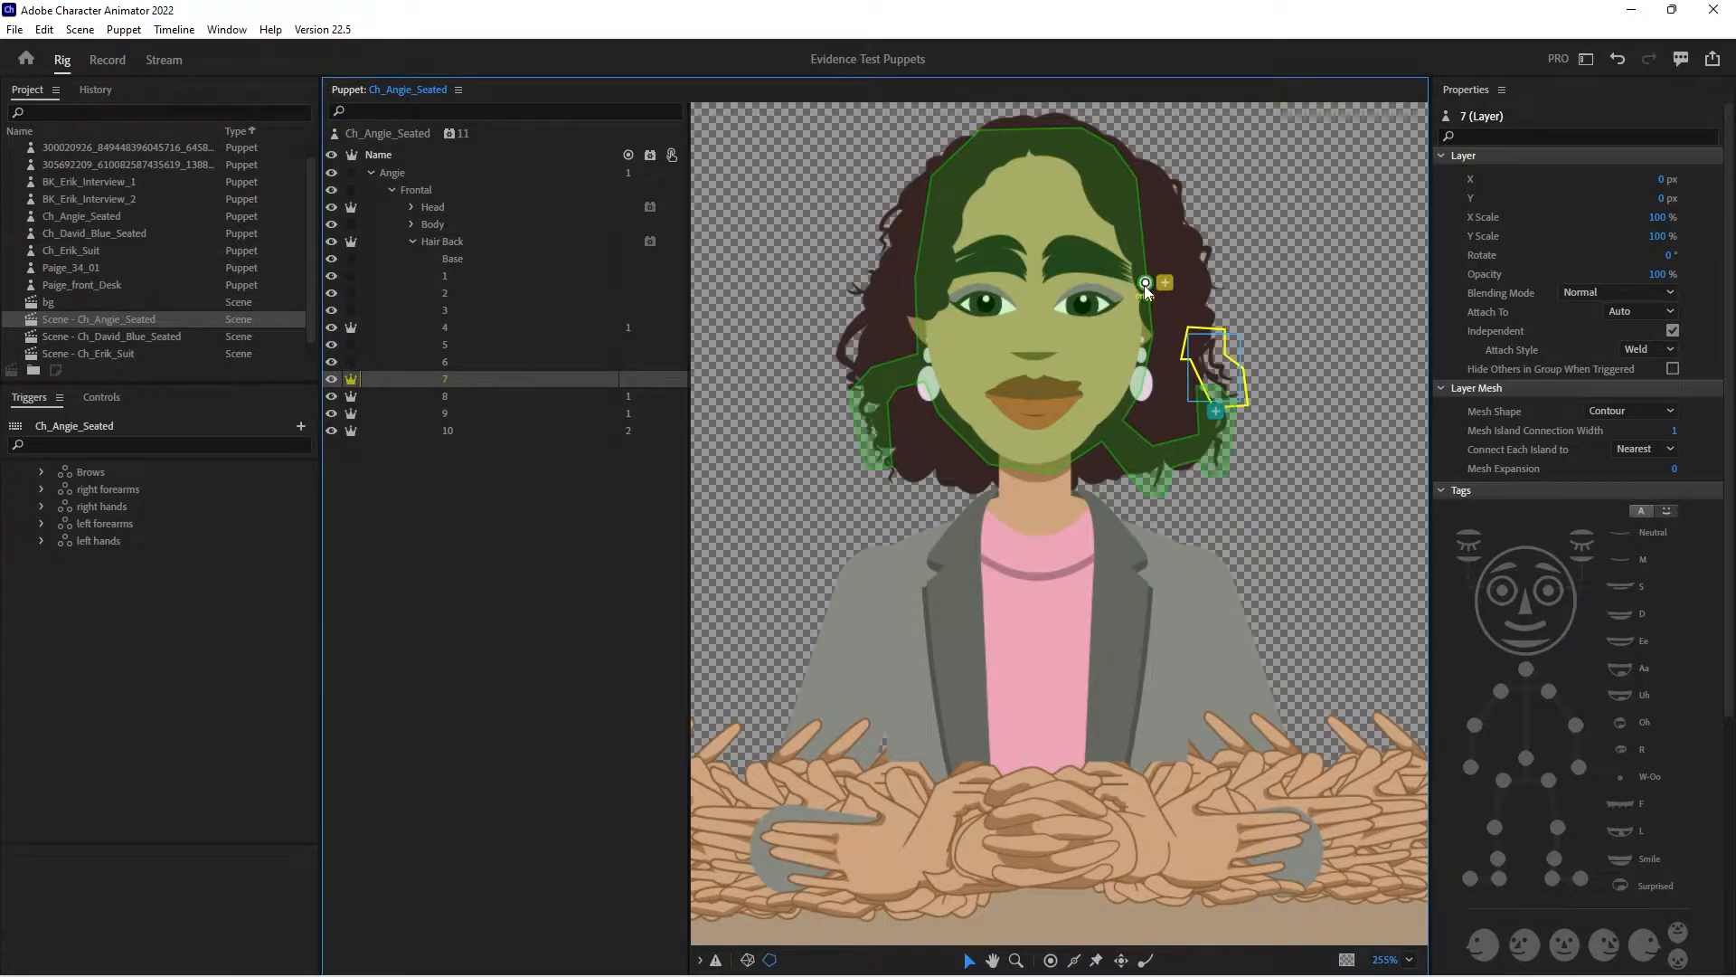
pyautogui.click(1145, 284)
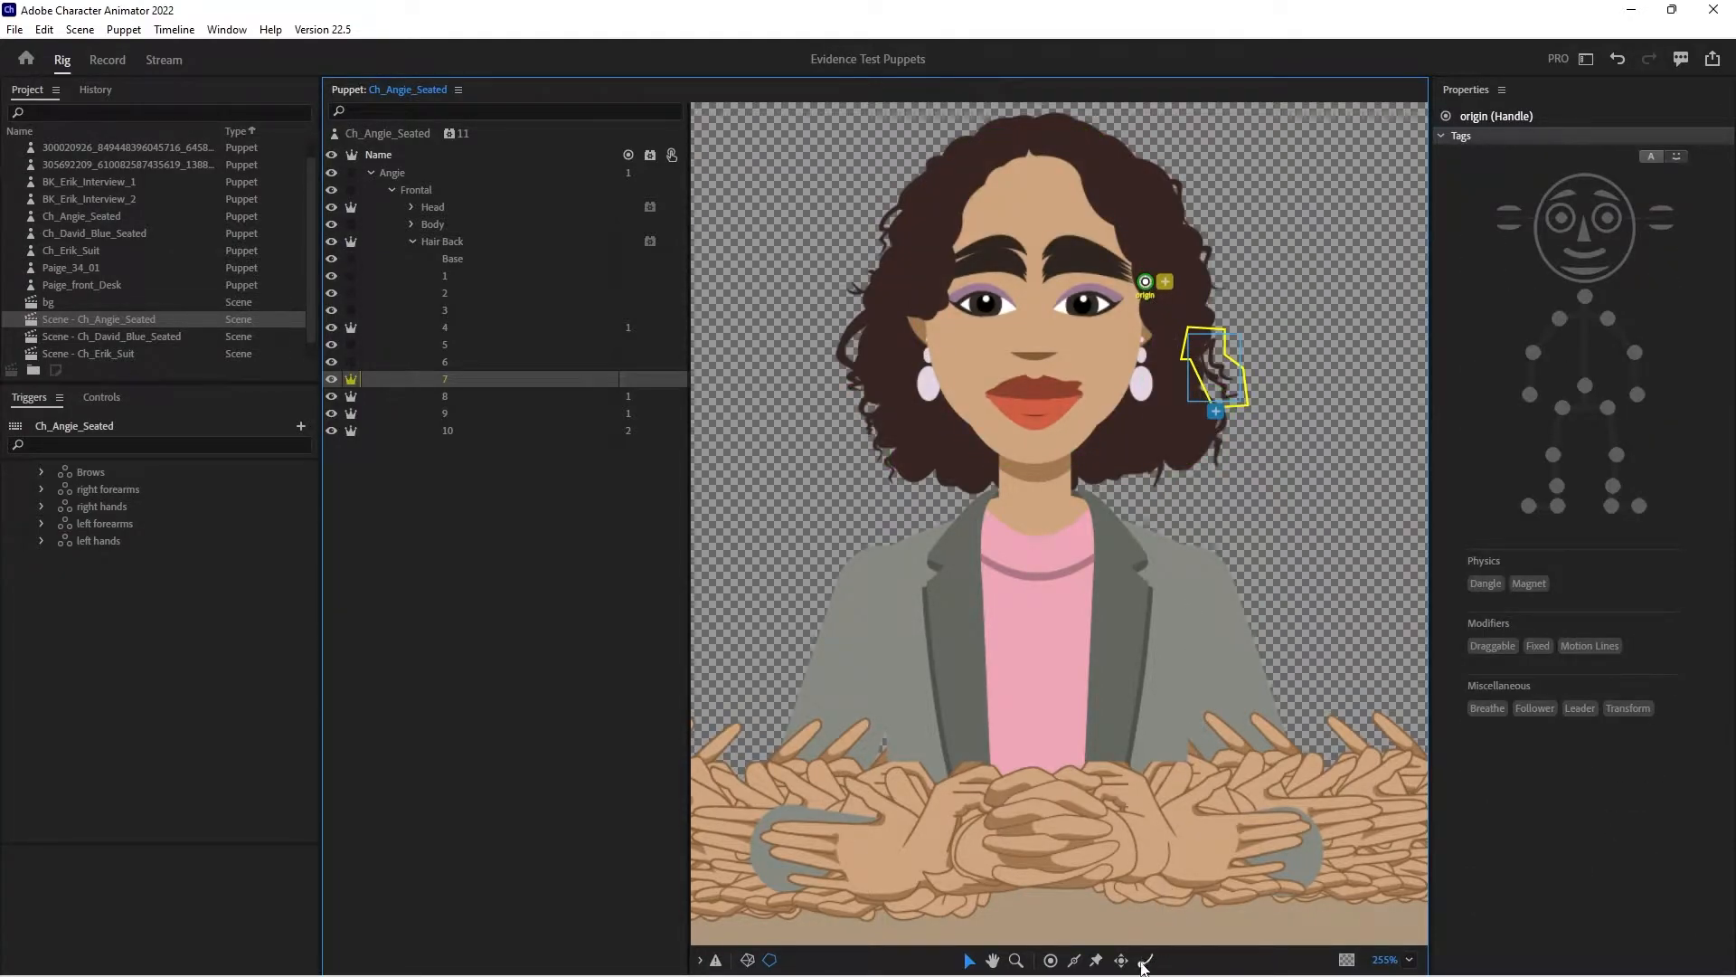
pyautogui.click(1227, 390)
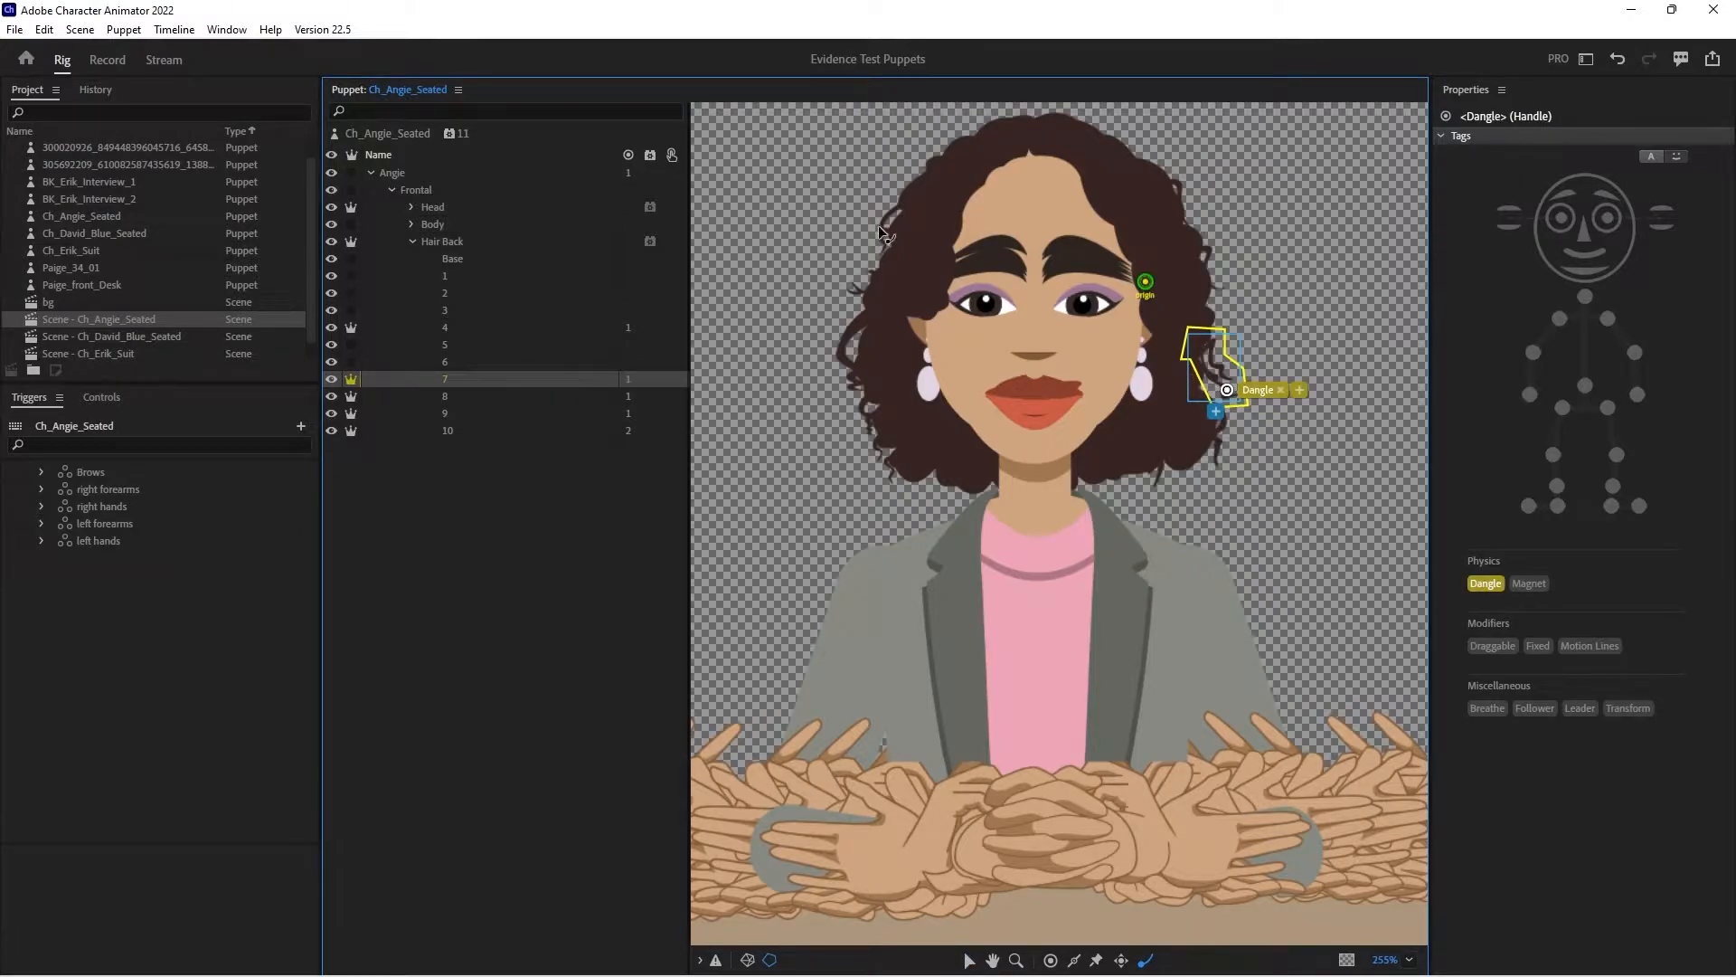
# - Make the right hair layer inside the Head's Hair group independent and move its origin up to the hair parting
pyautogui.click(412, 206)
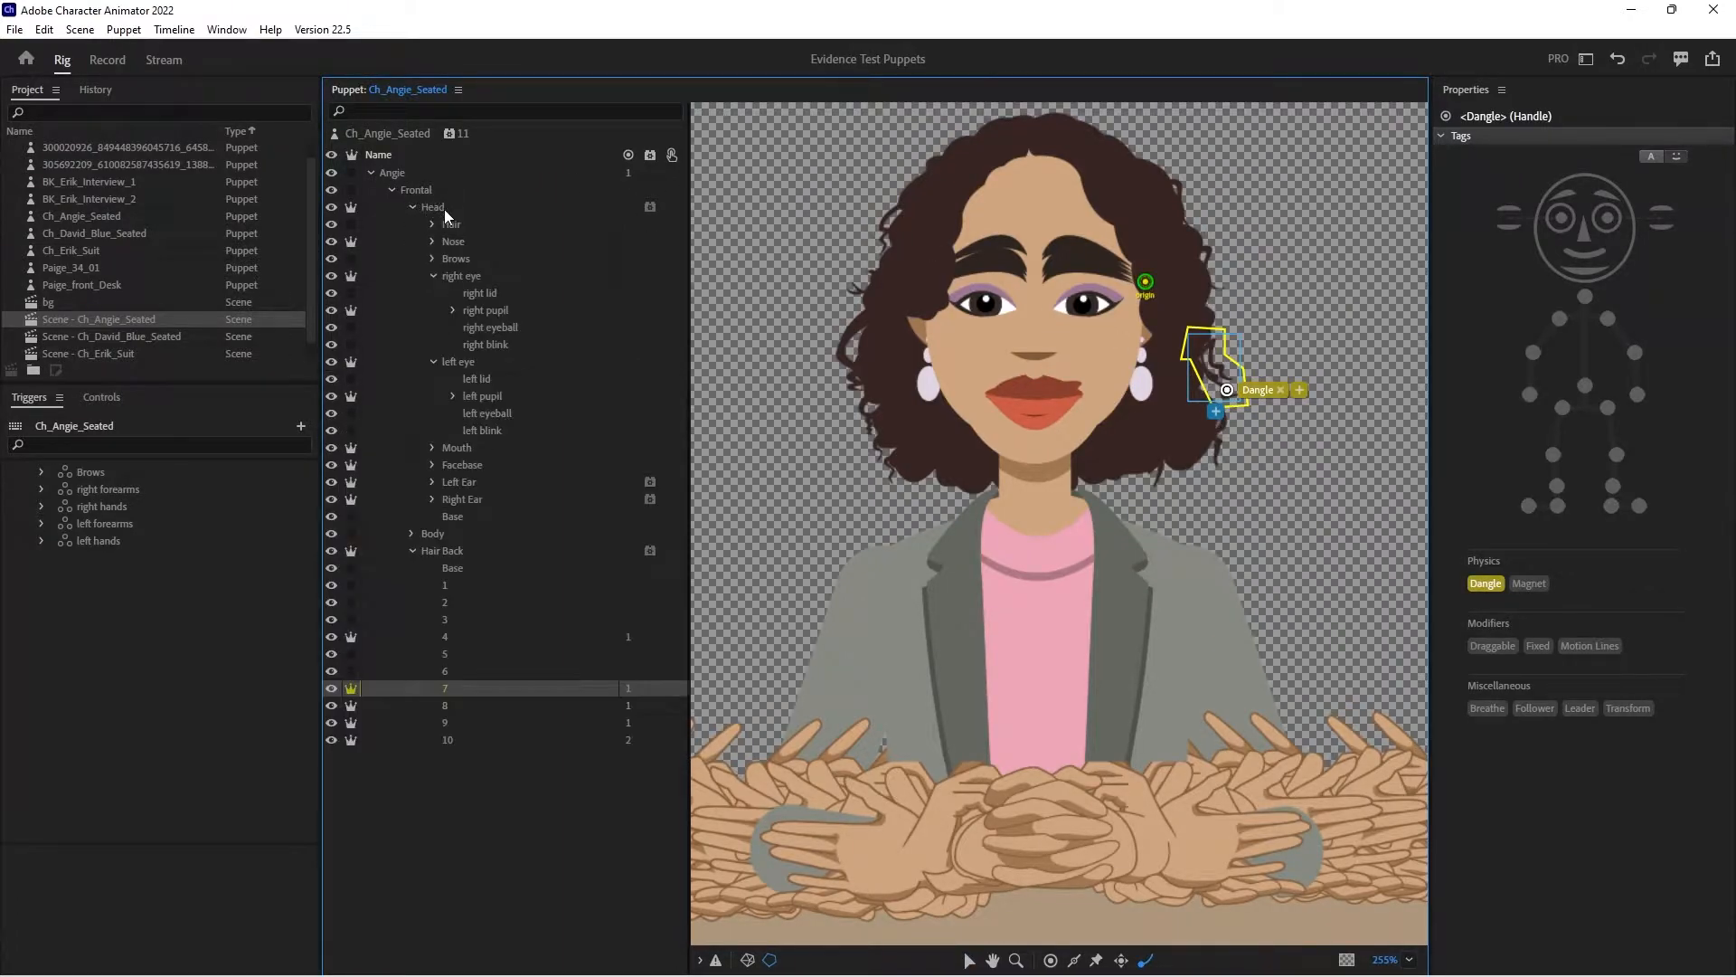
pyautogui.click(459, 224)
pyautogui.click(434, 224)
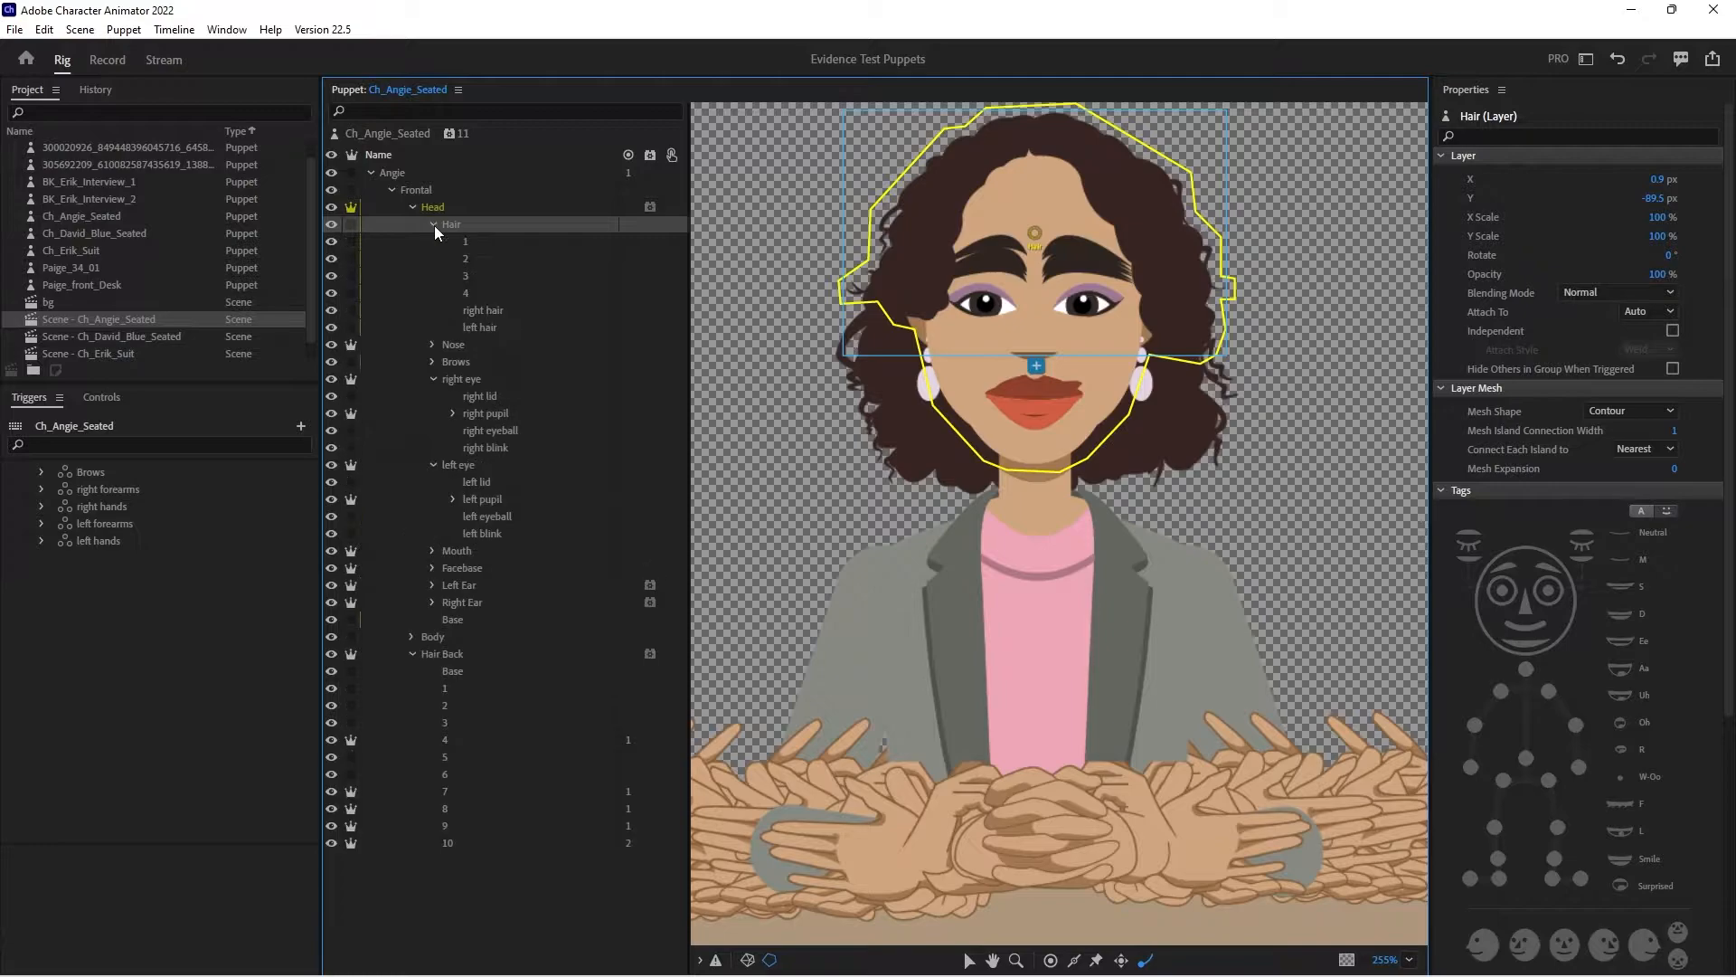
pyautogui.click(498, 309)
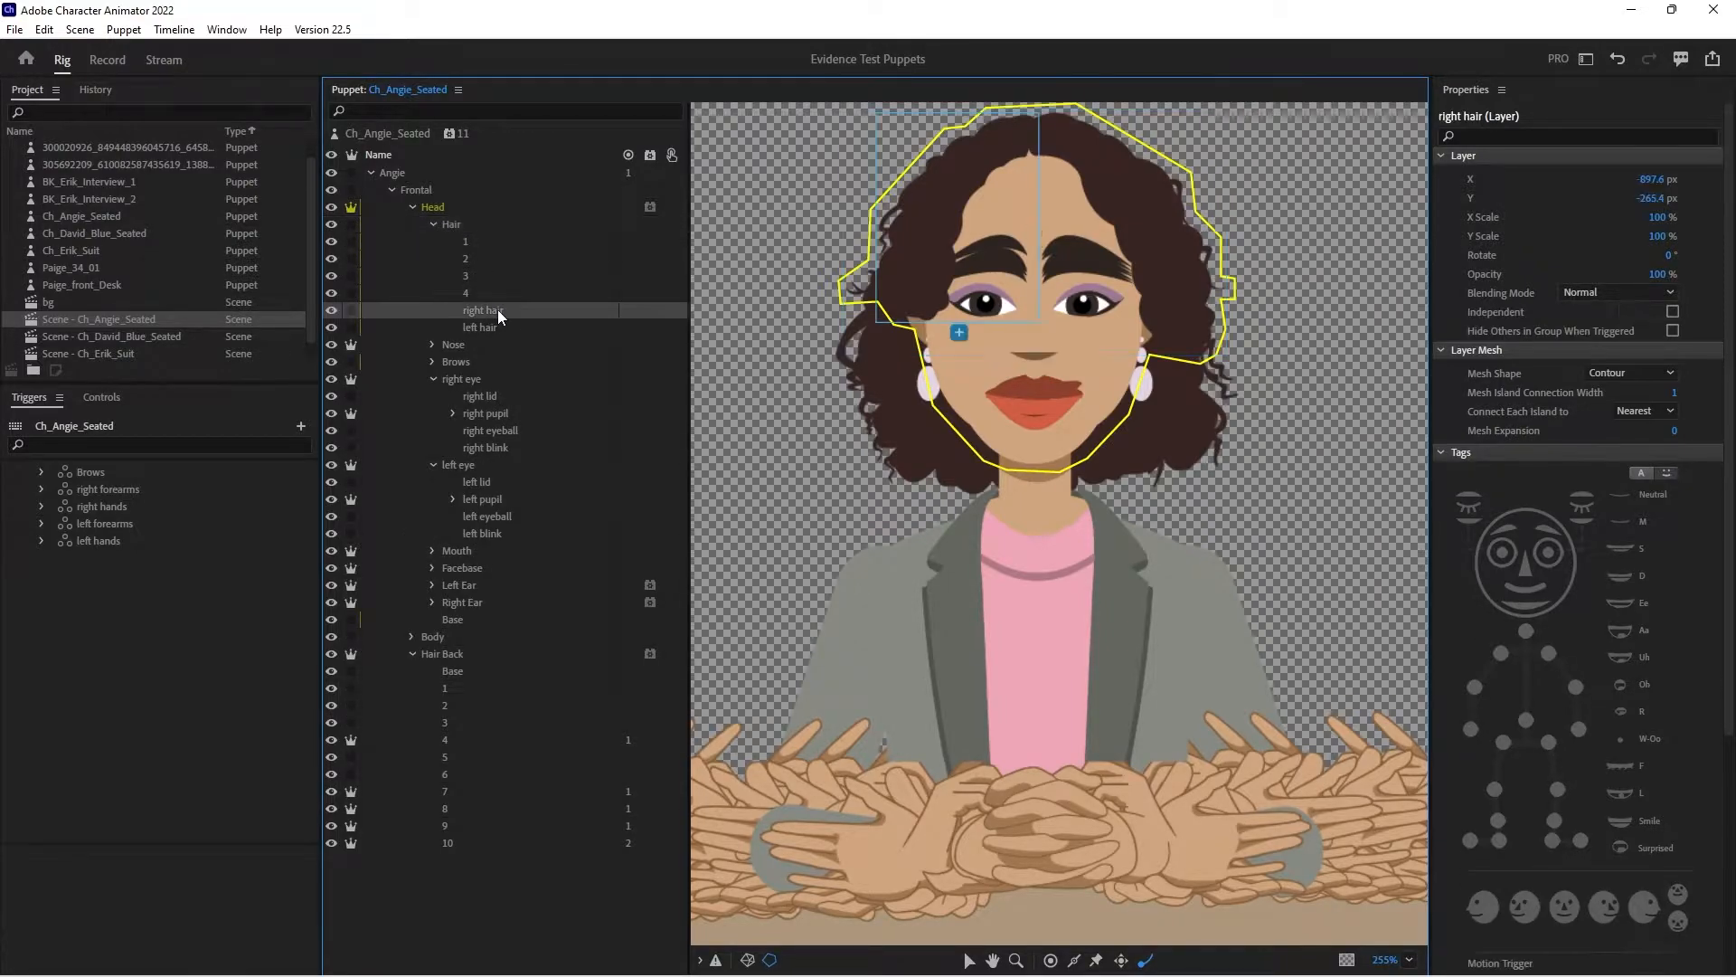
pyautogui.click(352, 310)
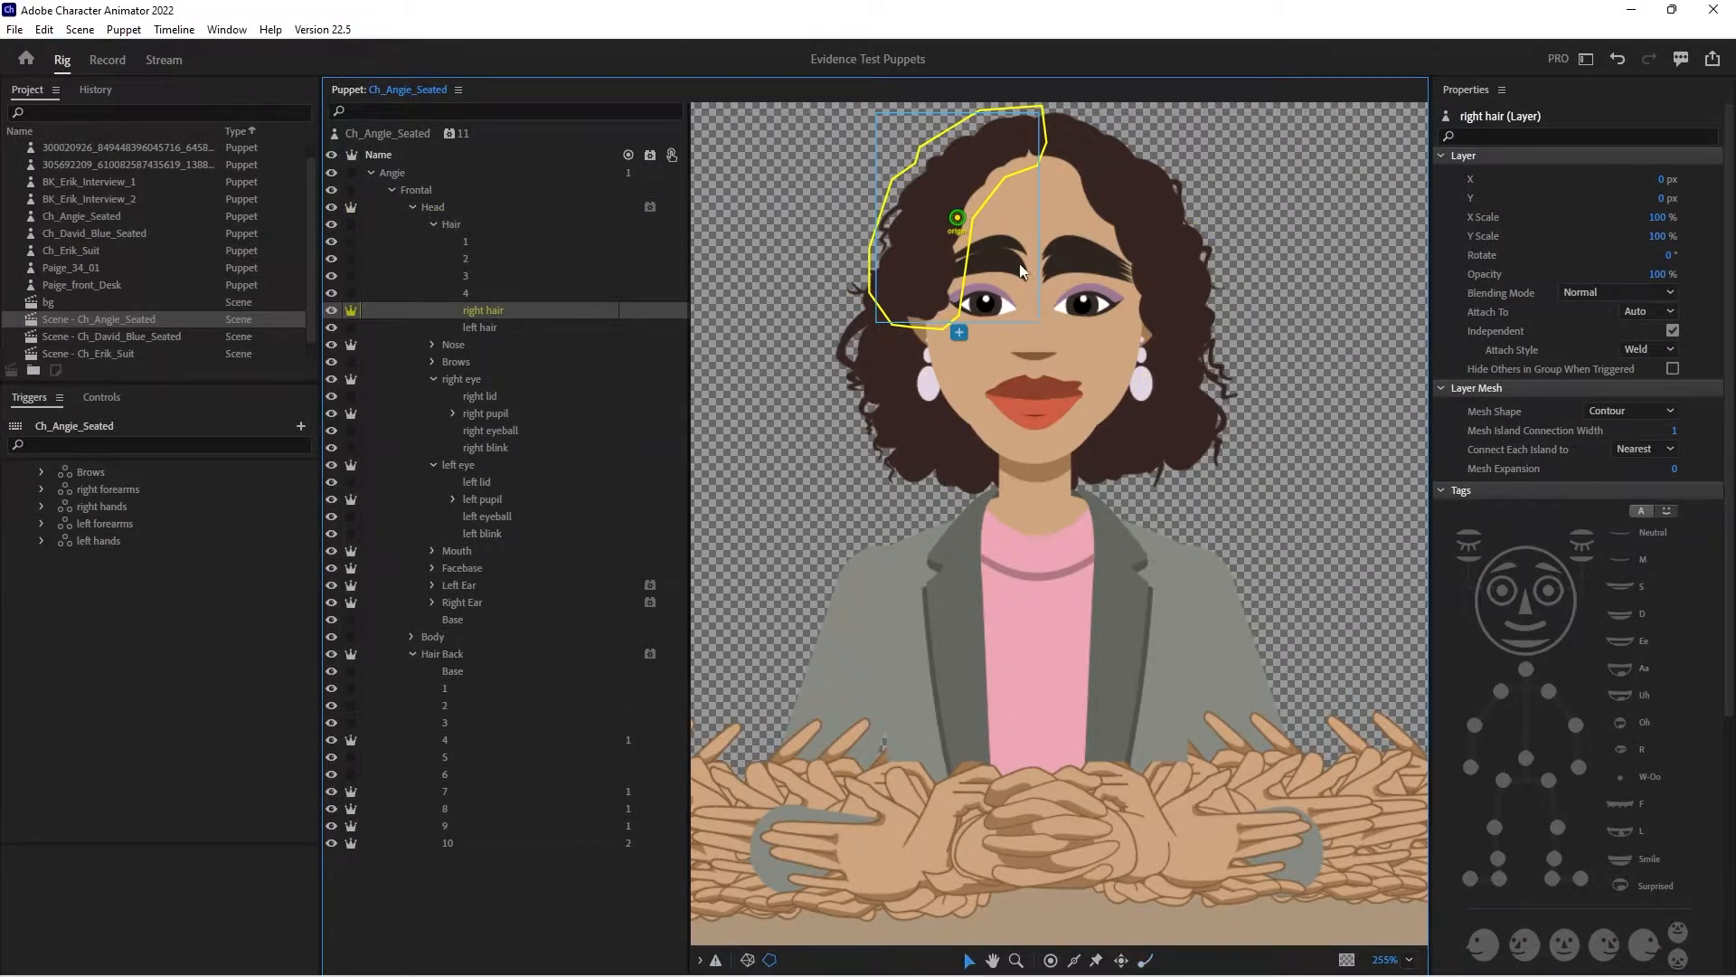
pyautogui.moveTo(957, 218); pyautogui.dragTo(1016, 137)
# - Pin the right hair layer with two Fixed handles along its outer edge and add a Dangle handle at its lower tip
pyautogui.click(1096, 960)
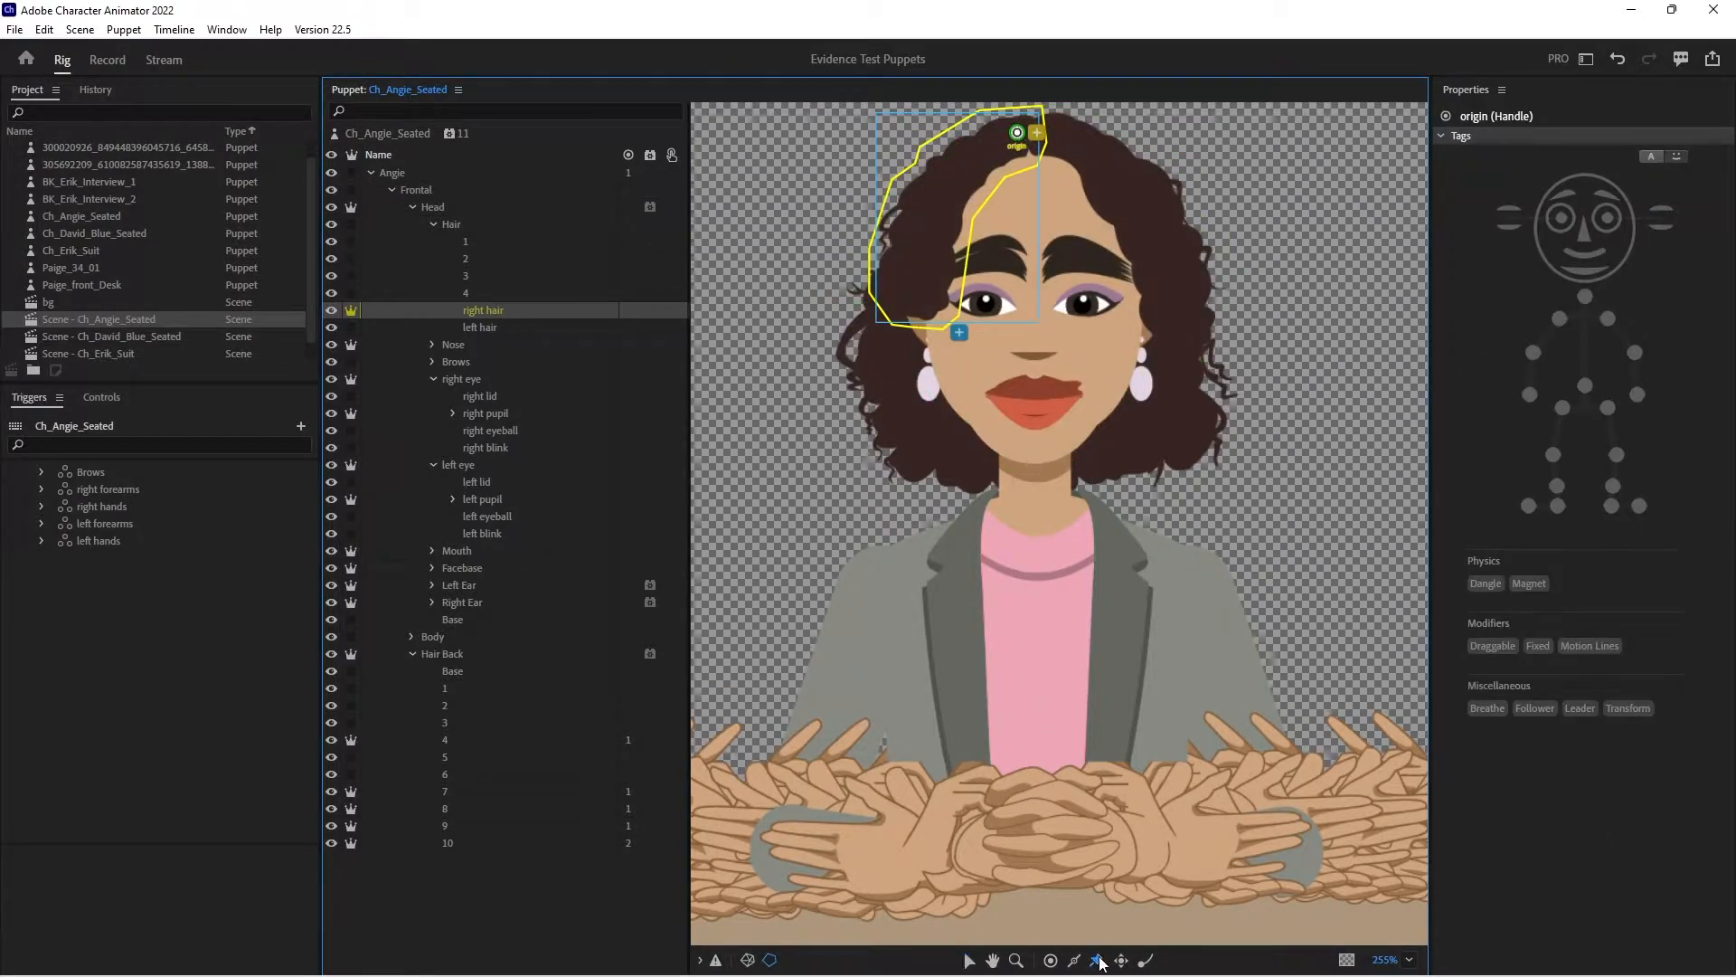
pyautogui.click(919, 185)
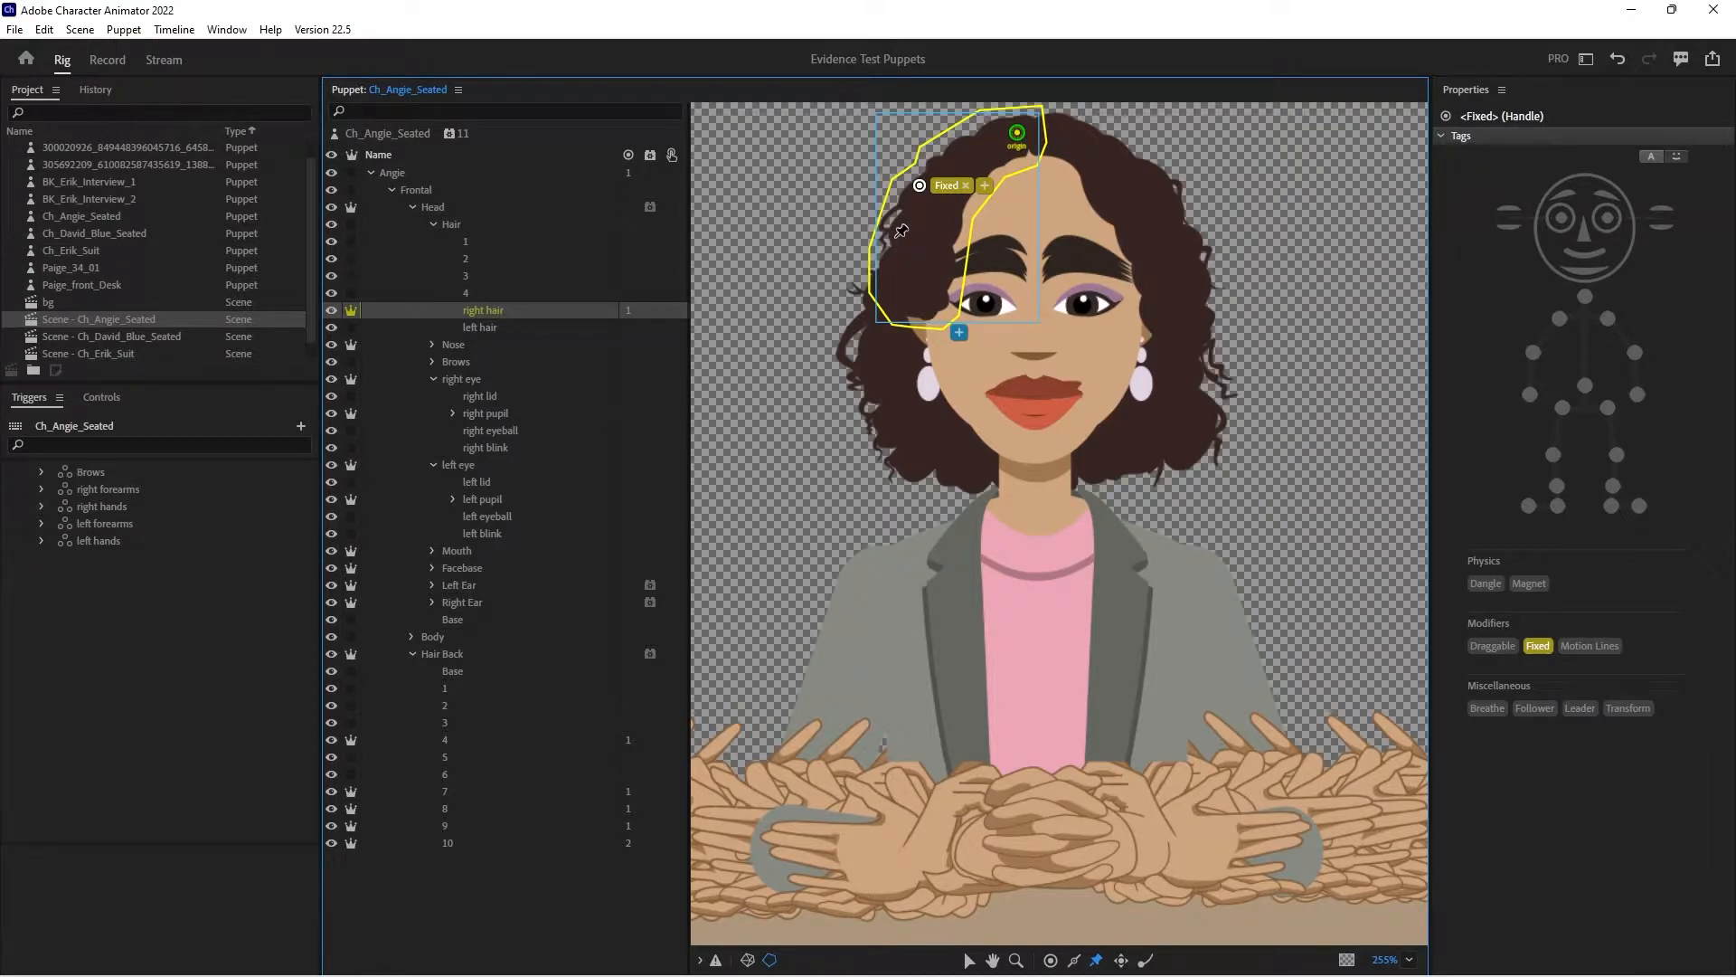
pyautogui.click(896, 237)
pyautogui.click(1145, 959)
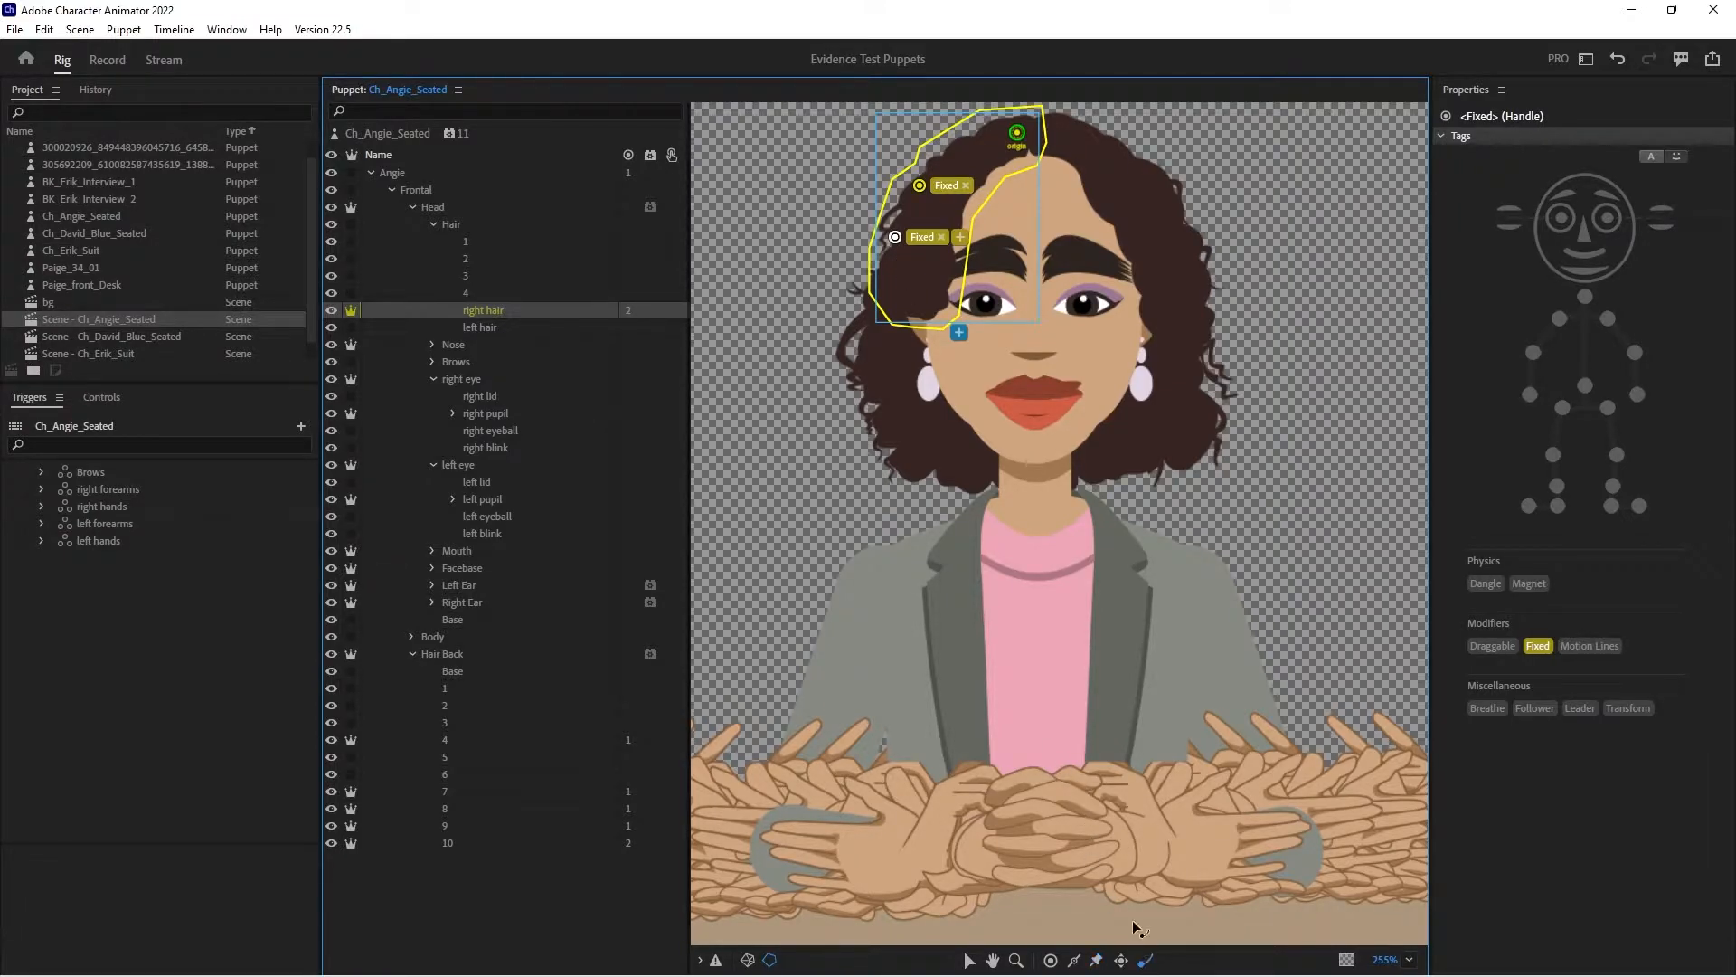
pyautogui.click(927, 305)
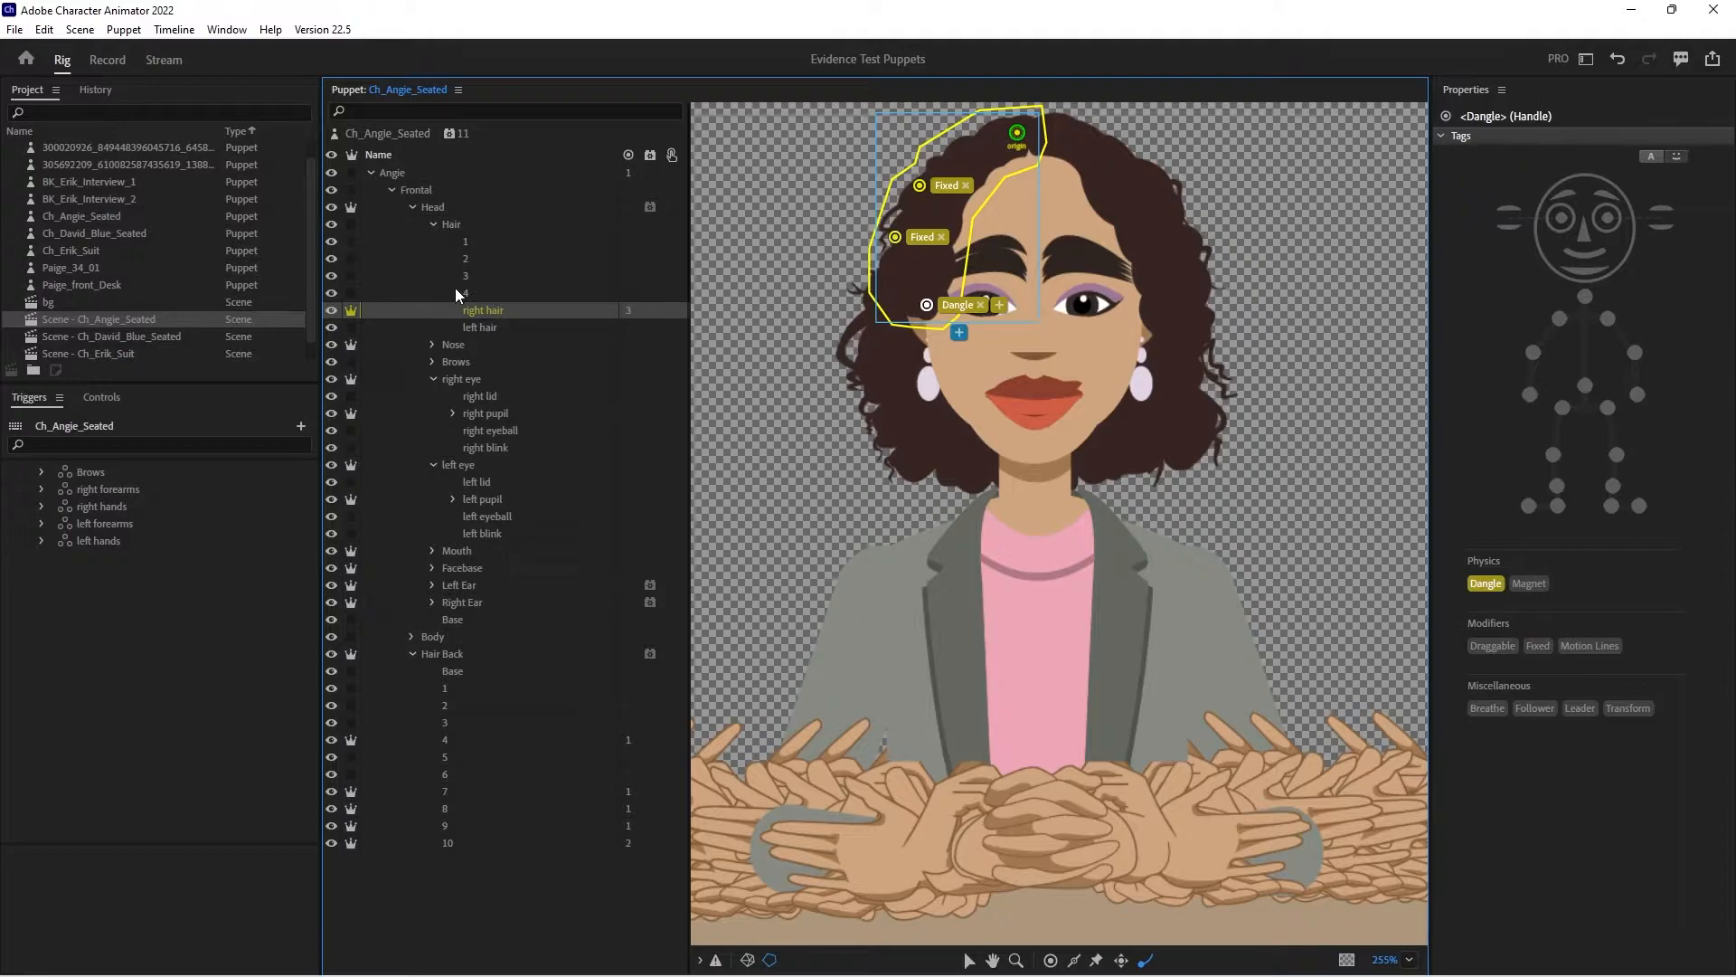
# - Make the left hair layer in the Head's Hair group independent and move its origin up to the hair parting
pyautogui.click(480, 326)
pyautogui.click(351, 327)
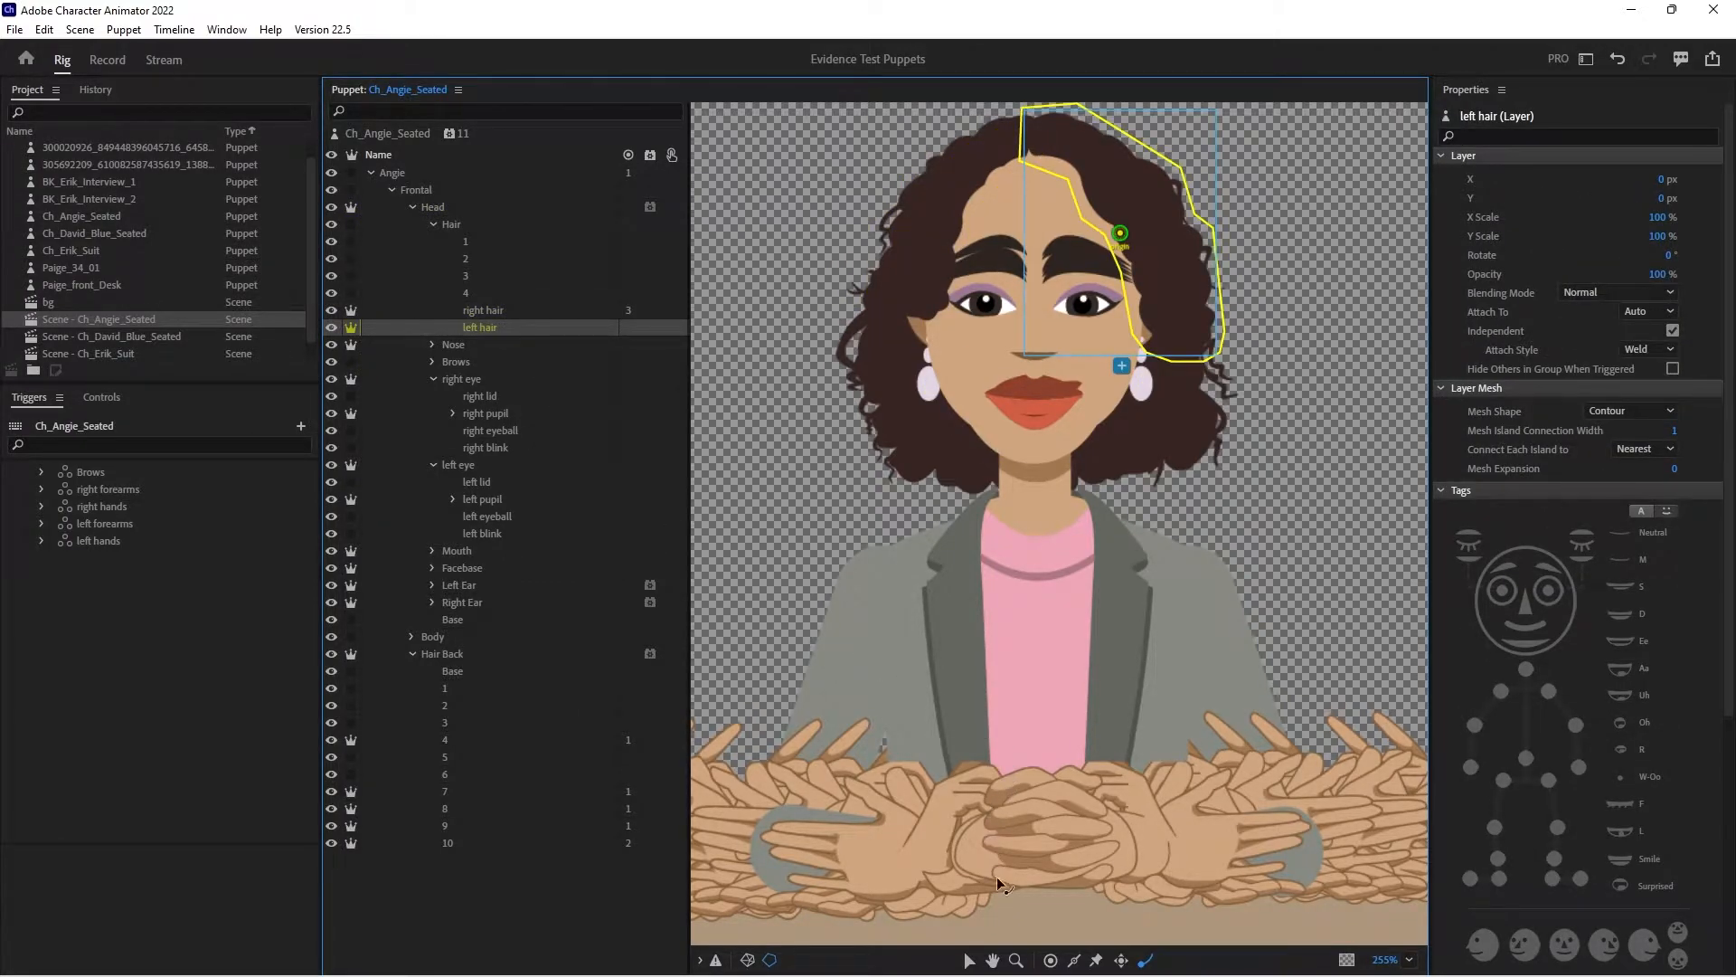
pyautogui.click(967, 960)
pyautogui.moveTo(1120, 237); pyautogui.dragTo(1045, 131)
# - Pin the left hair layer with a Fixed handle near its upper outer edge and add a Dangle handle at its lower tip
pyautogui.click(1097, 959)
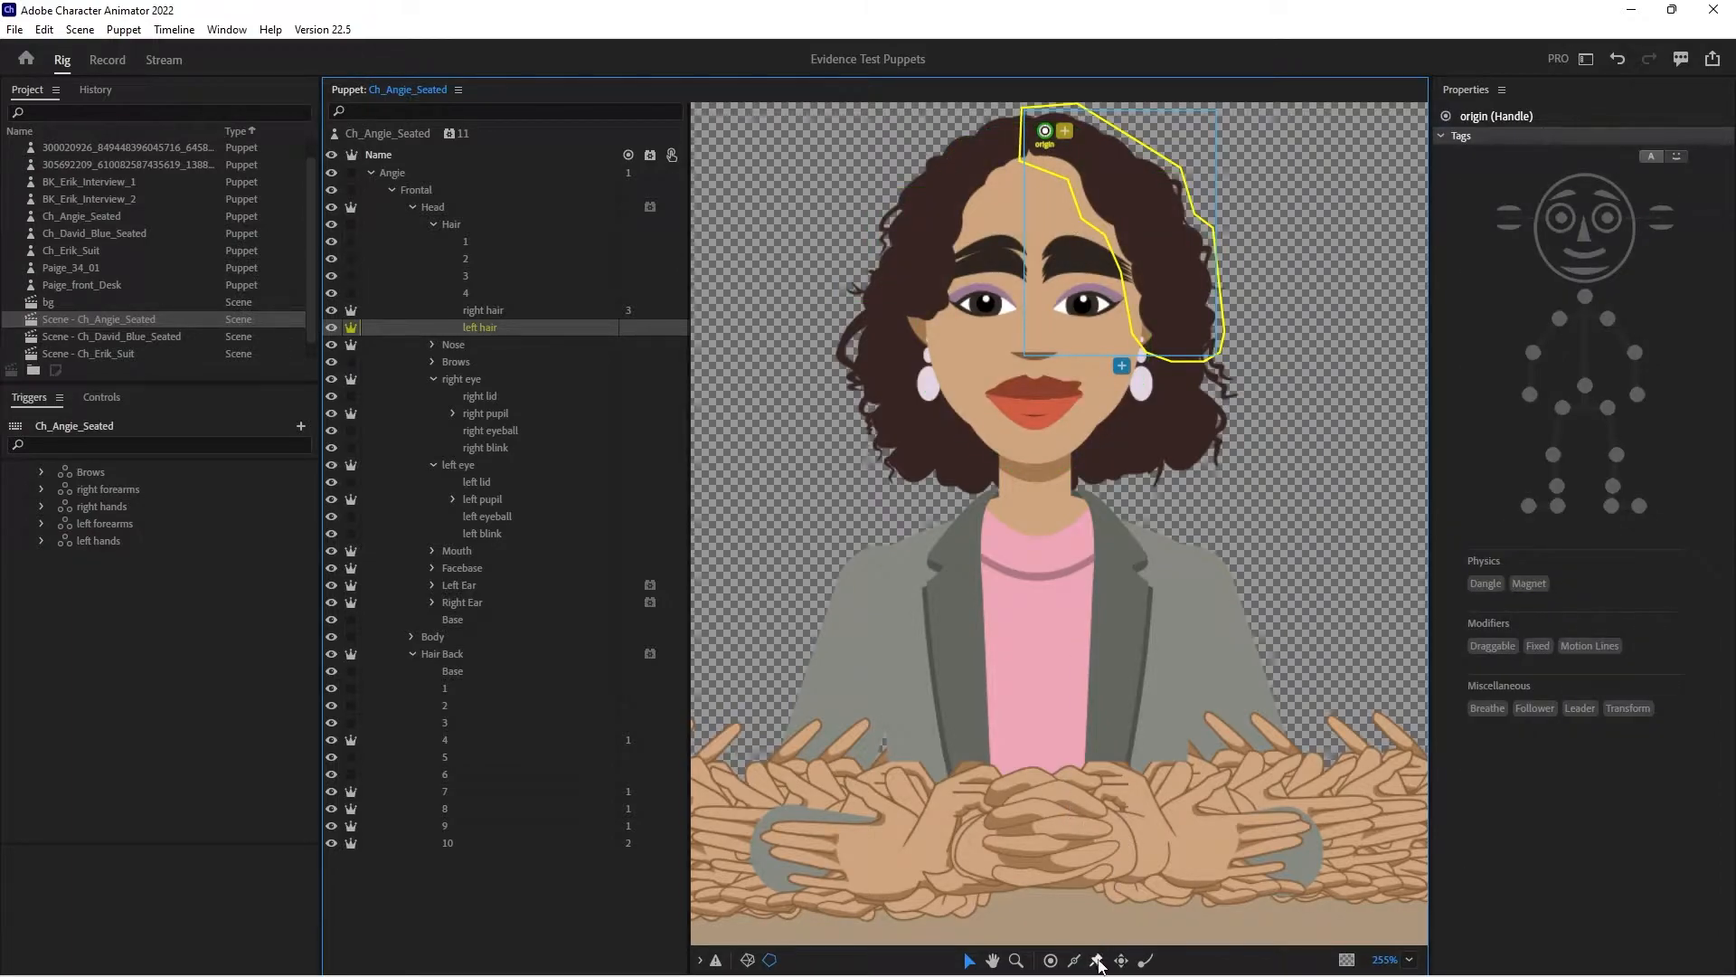
pyautogui.click(1159, 181)
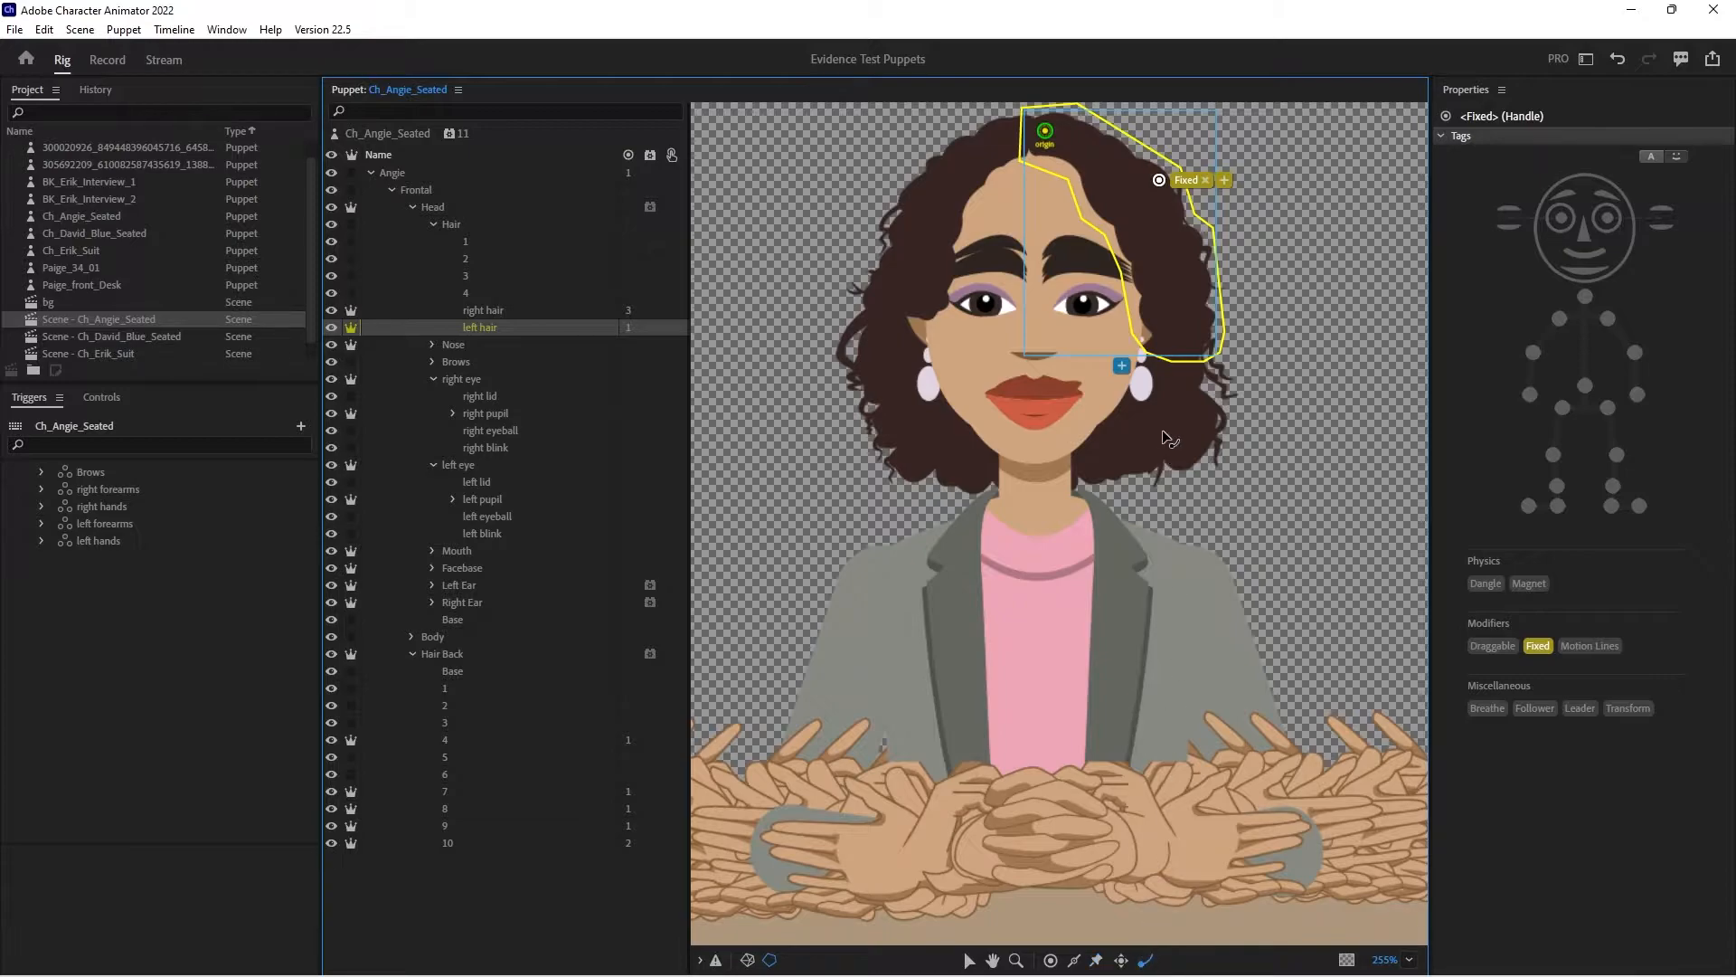
pyautogui.click(1190, 342)
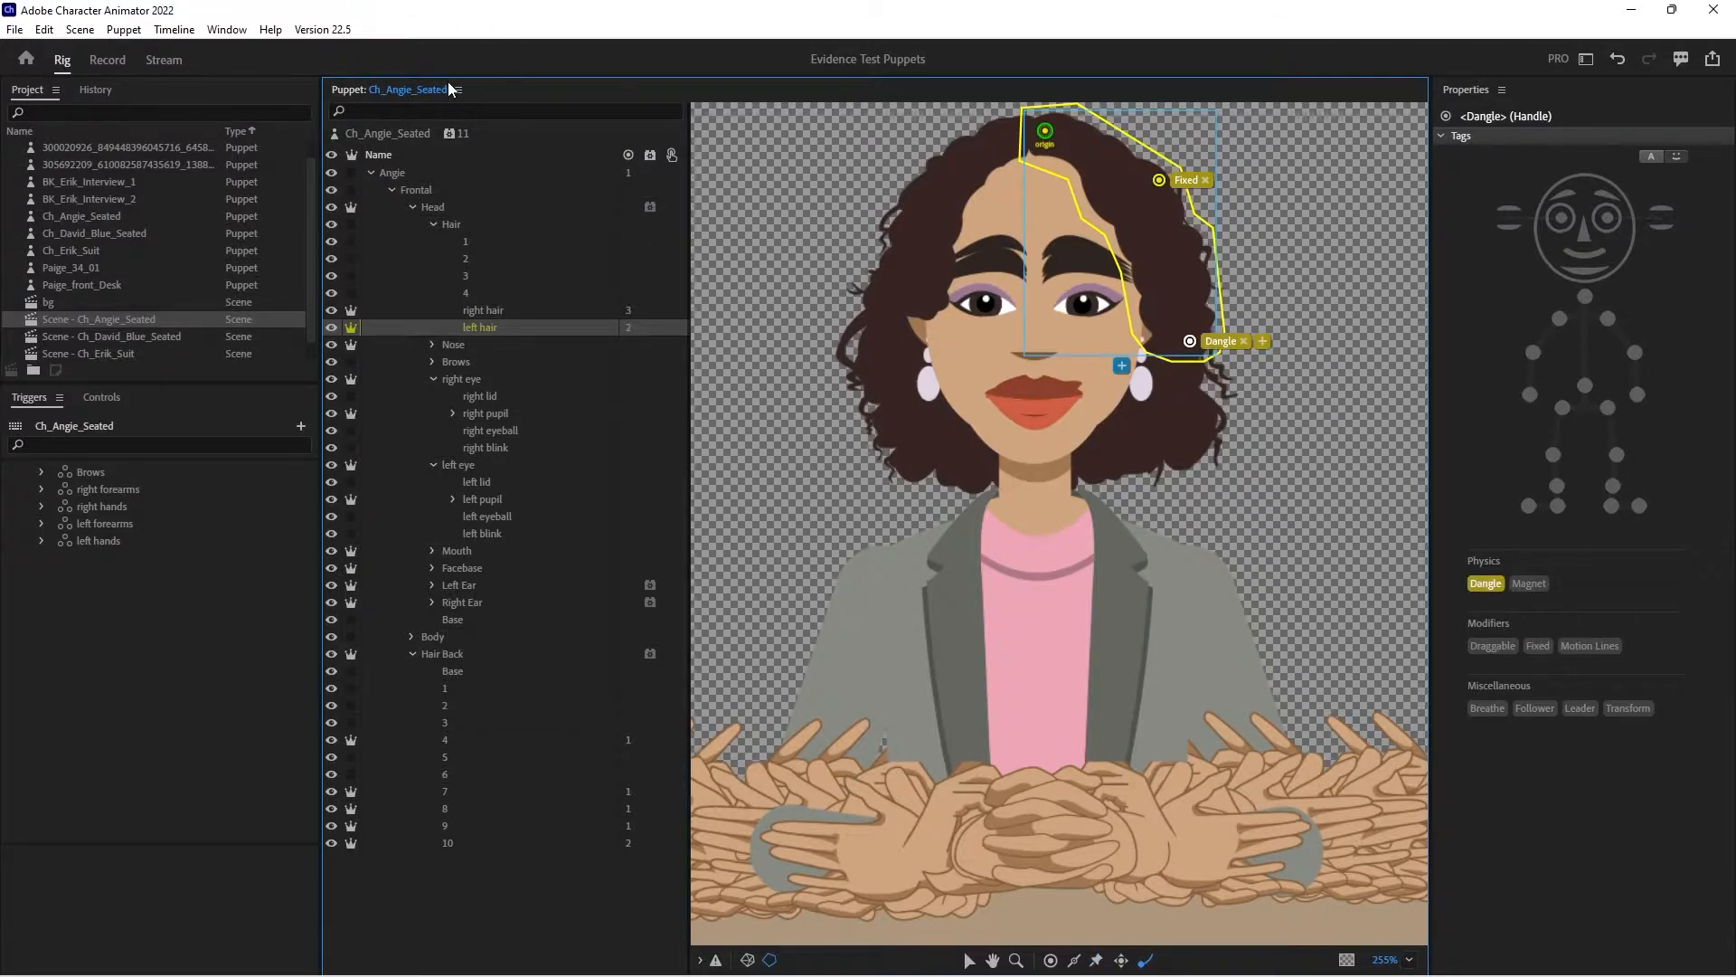
# - Calibrate the camera's rest pose in the recording workspace and play the scene to check how the hair dangles
pyautogui.click(107, 59)
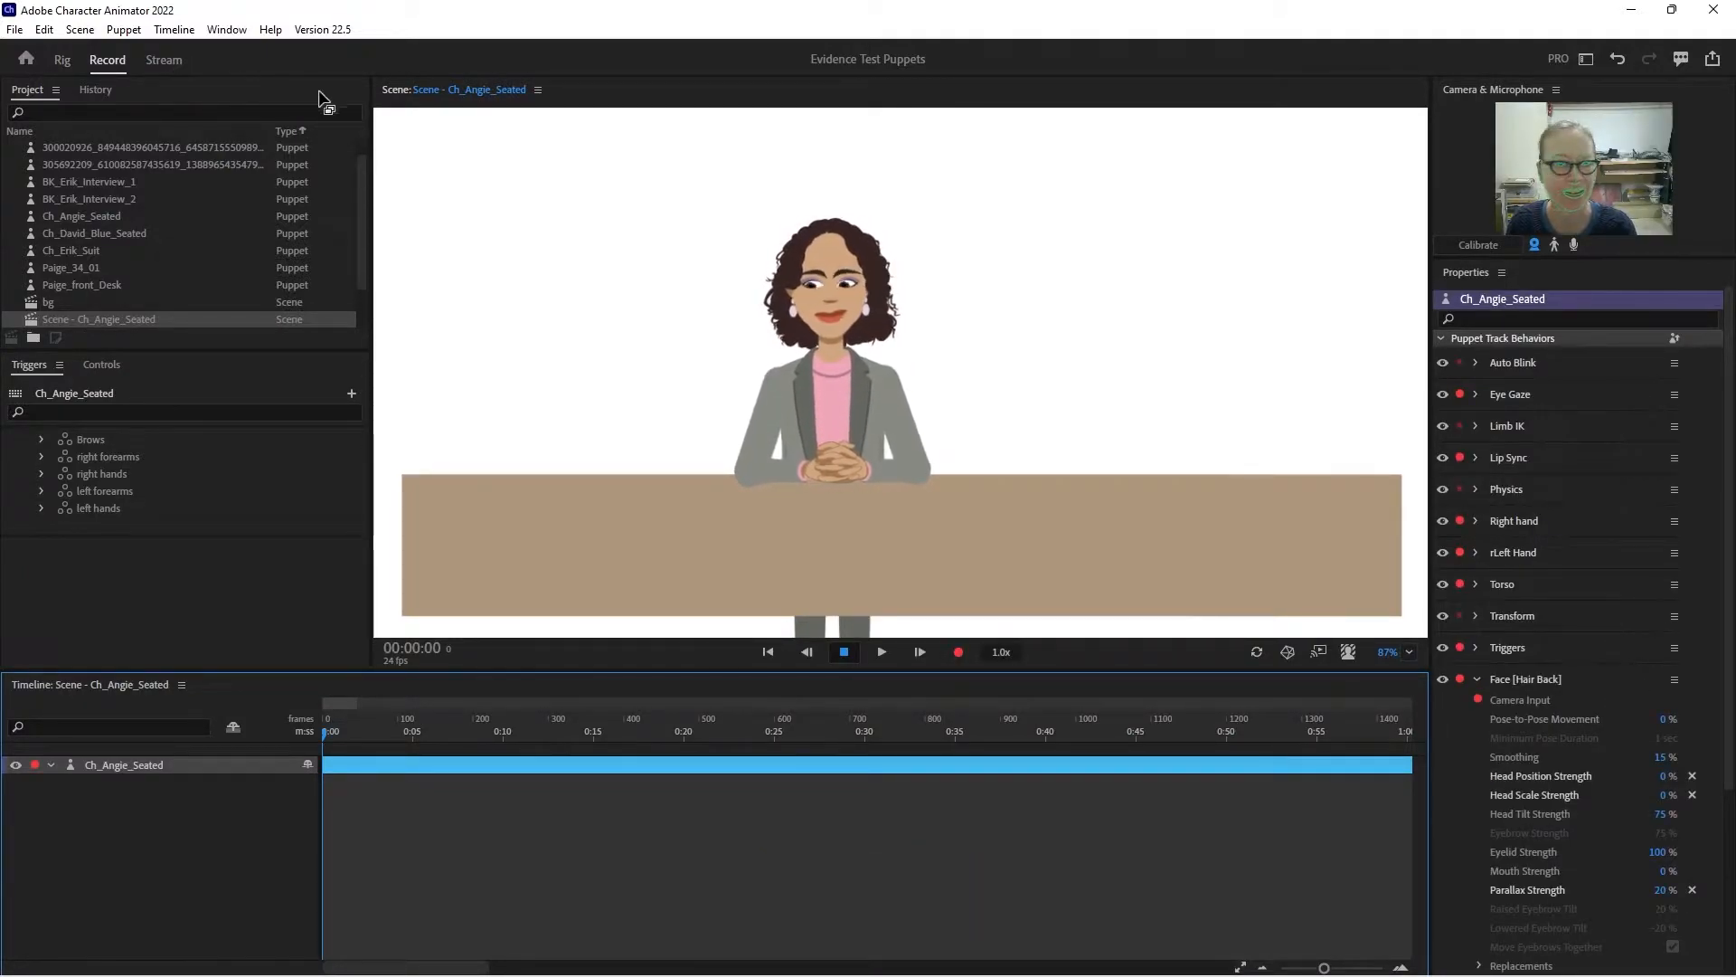
pyautogui.click(1476, 245)
pyautogui.moveTo(1392, 653); pyautogui.dragTo(1385, 578)
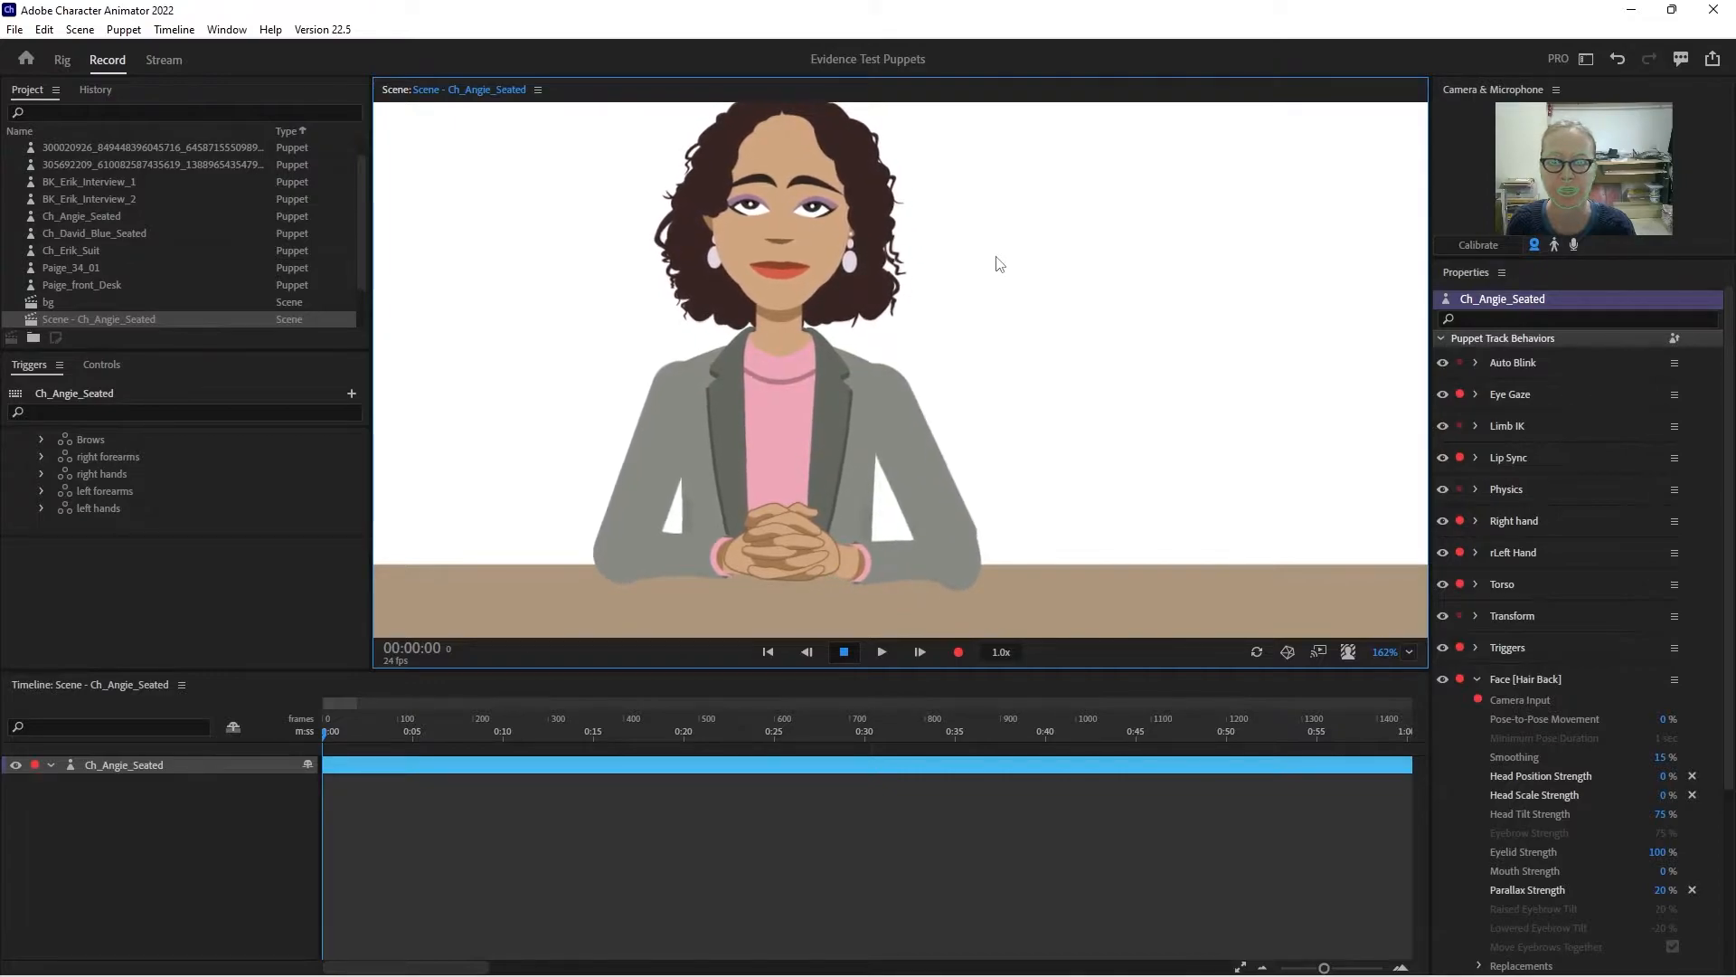
pyautogui.press('space')
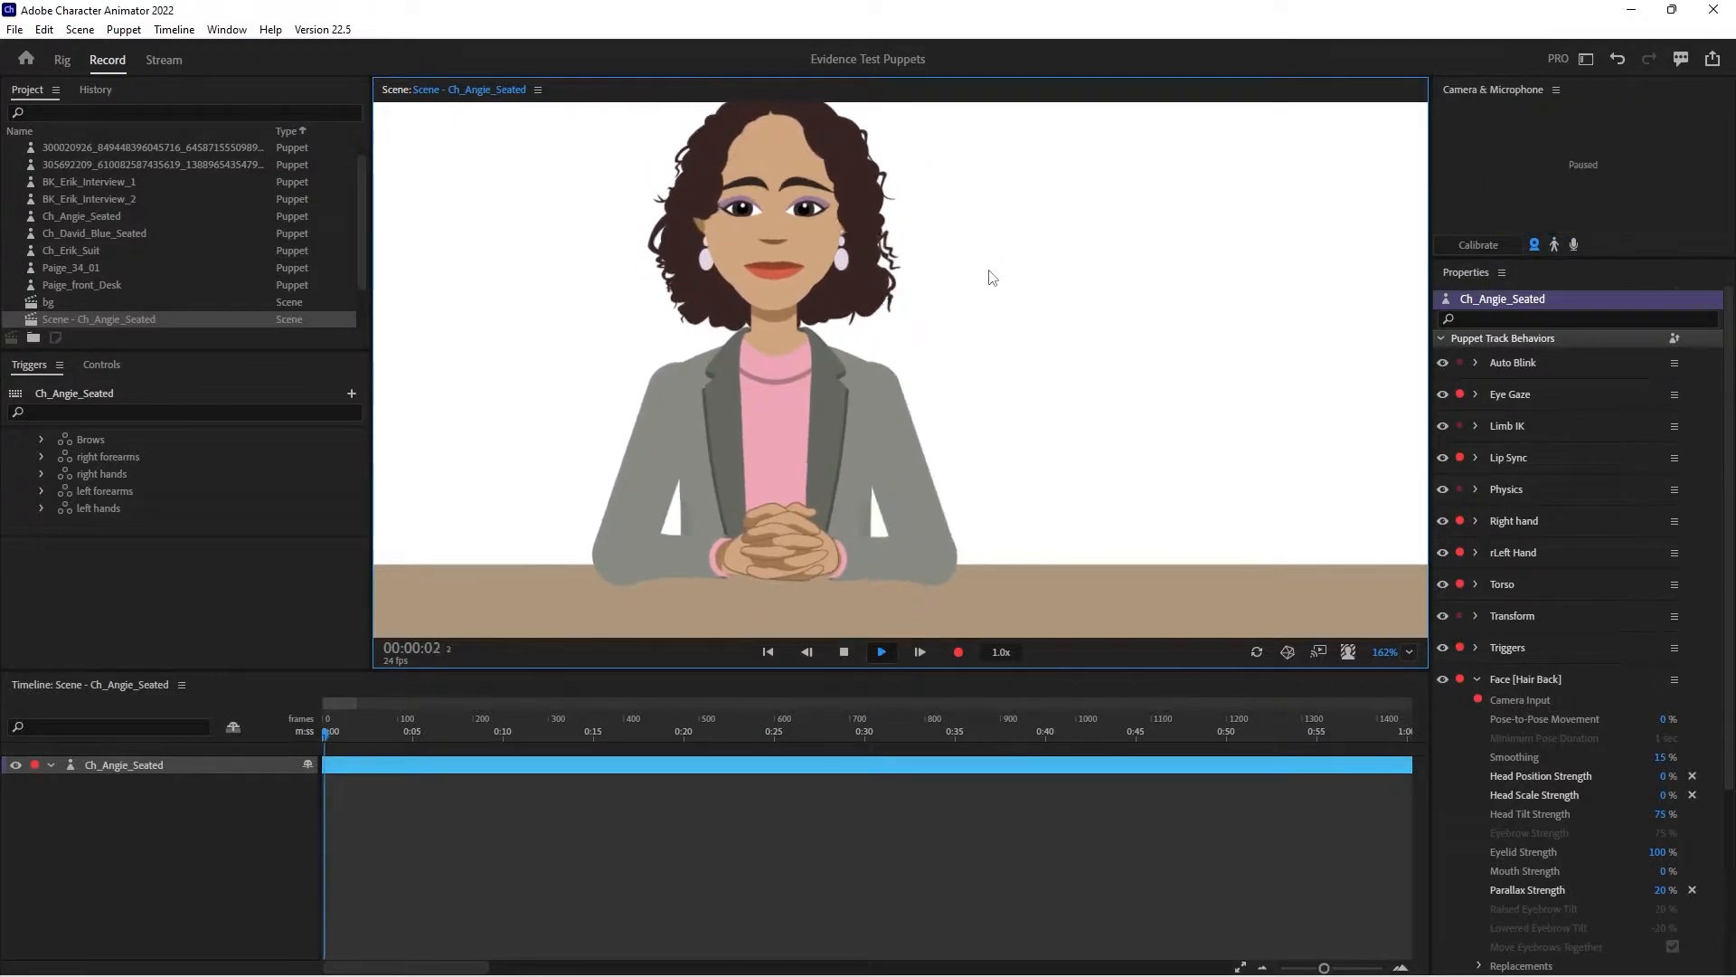
pyautogui.press('space')
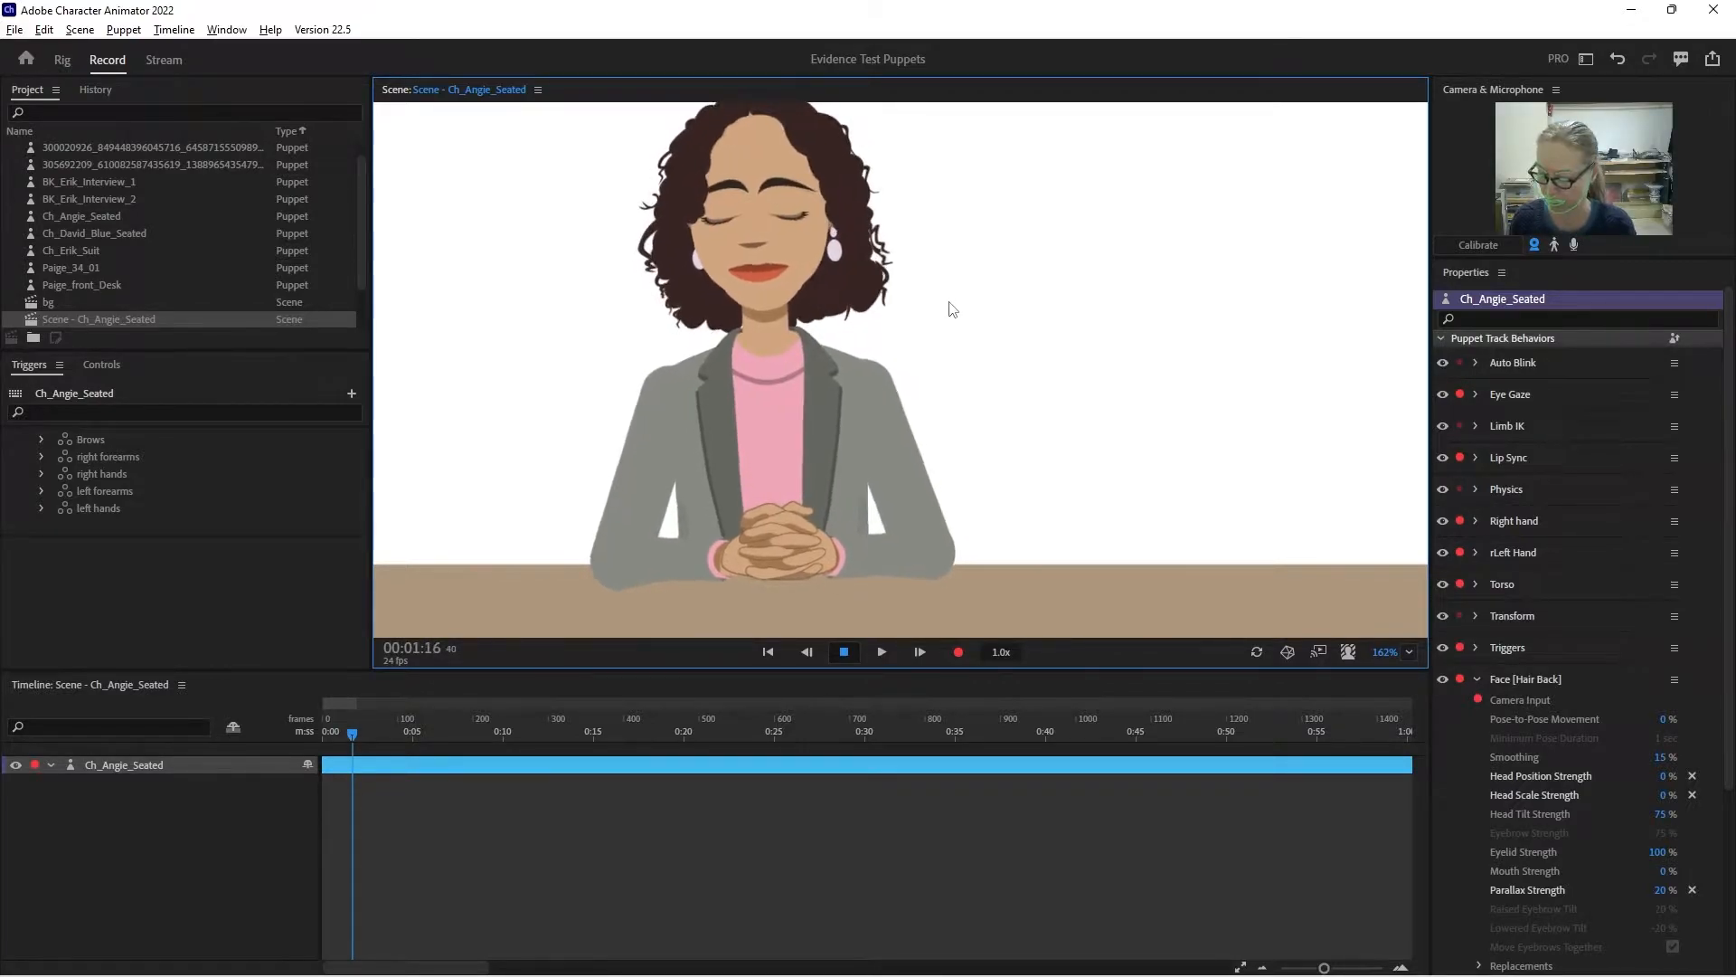
pyautogui.moveTo(948, 308); pyautogui.dragTo(1038, 353)
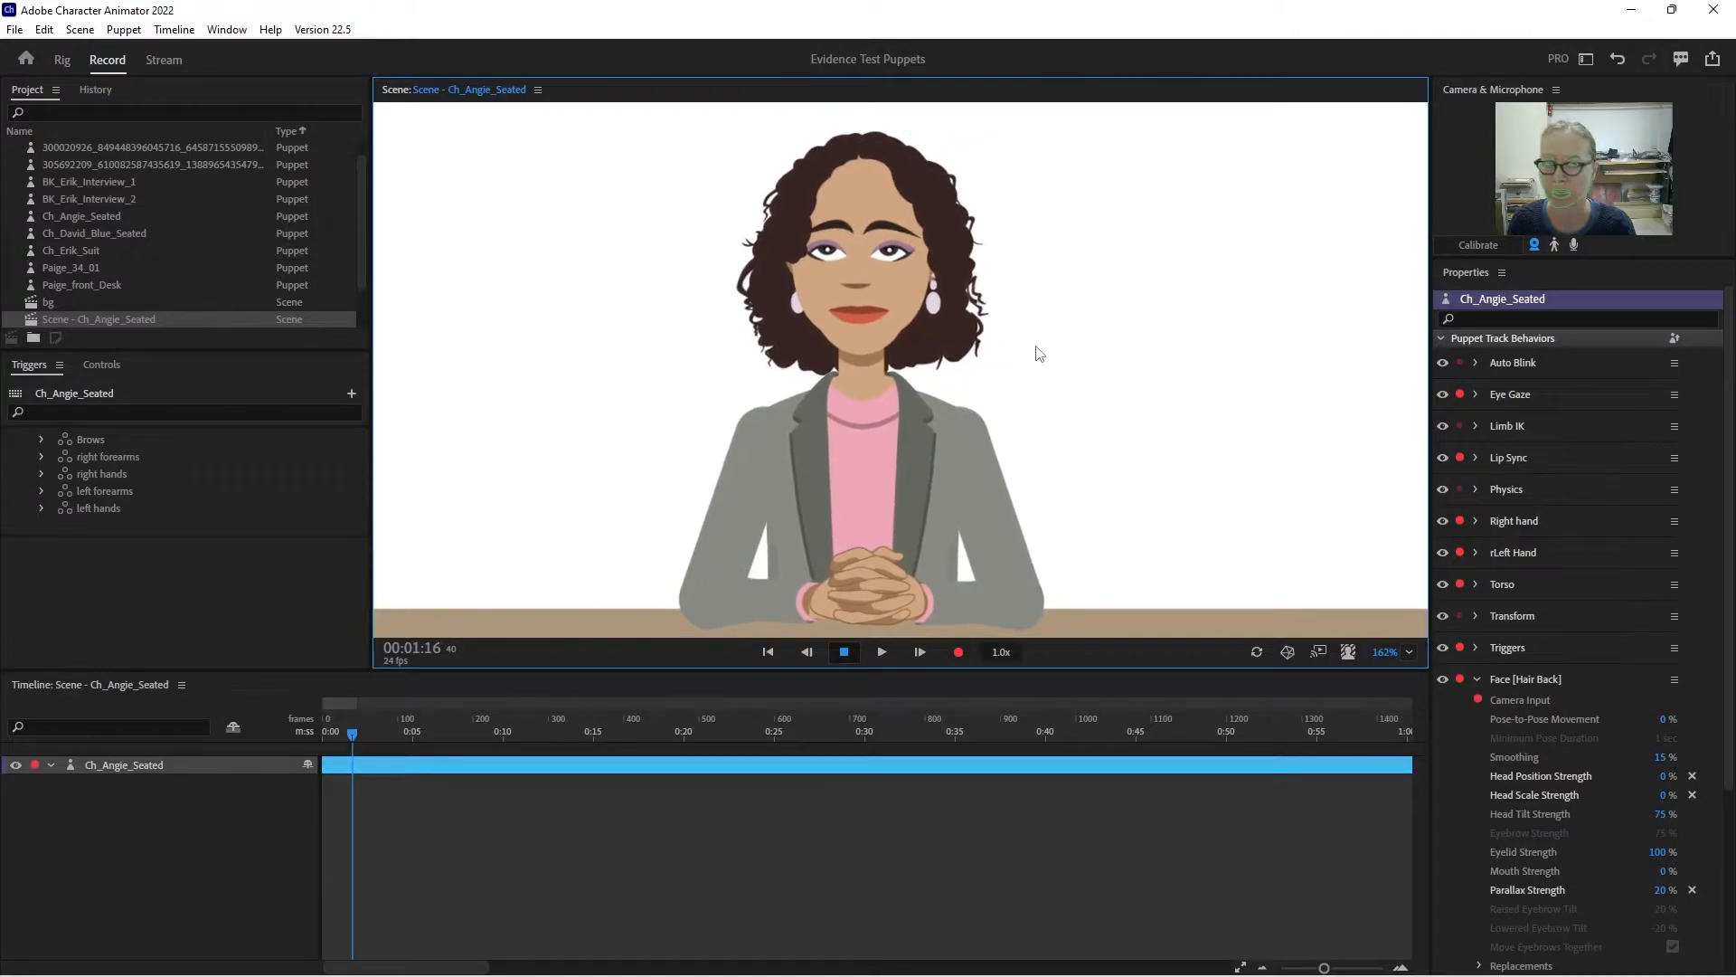
# - Set Head Position Strength to -150 % in the Face behavior of the puppet's Hair Back layer
pyautogui.click(62, 59)
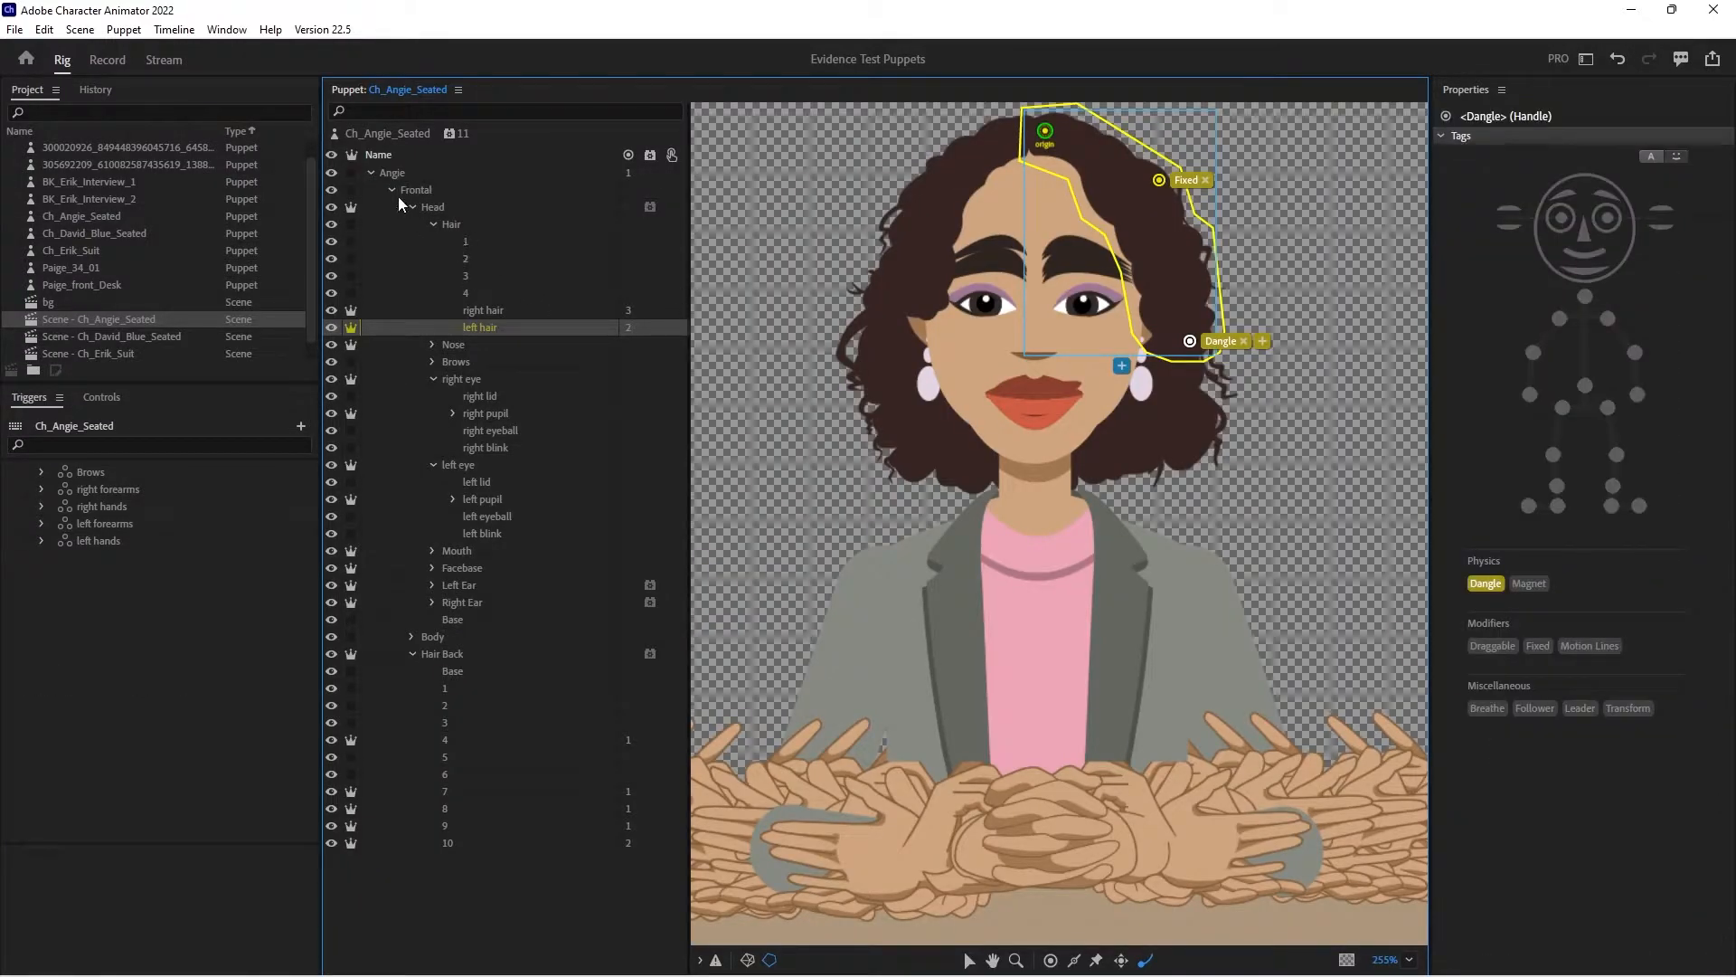
pyautogui.click(391, 190)
pyautogui.click(389, 191)
pyautogui.click(410, 206)
pyautogui.click(429, 242)
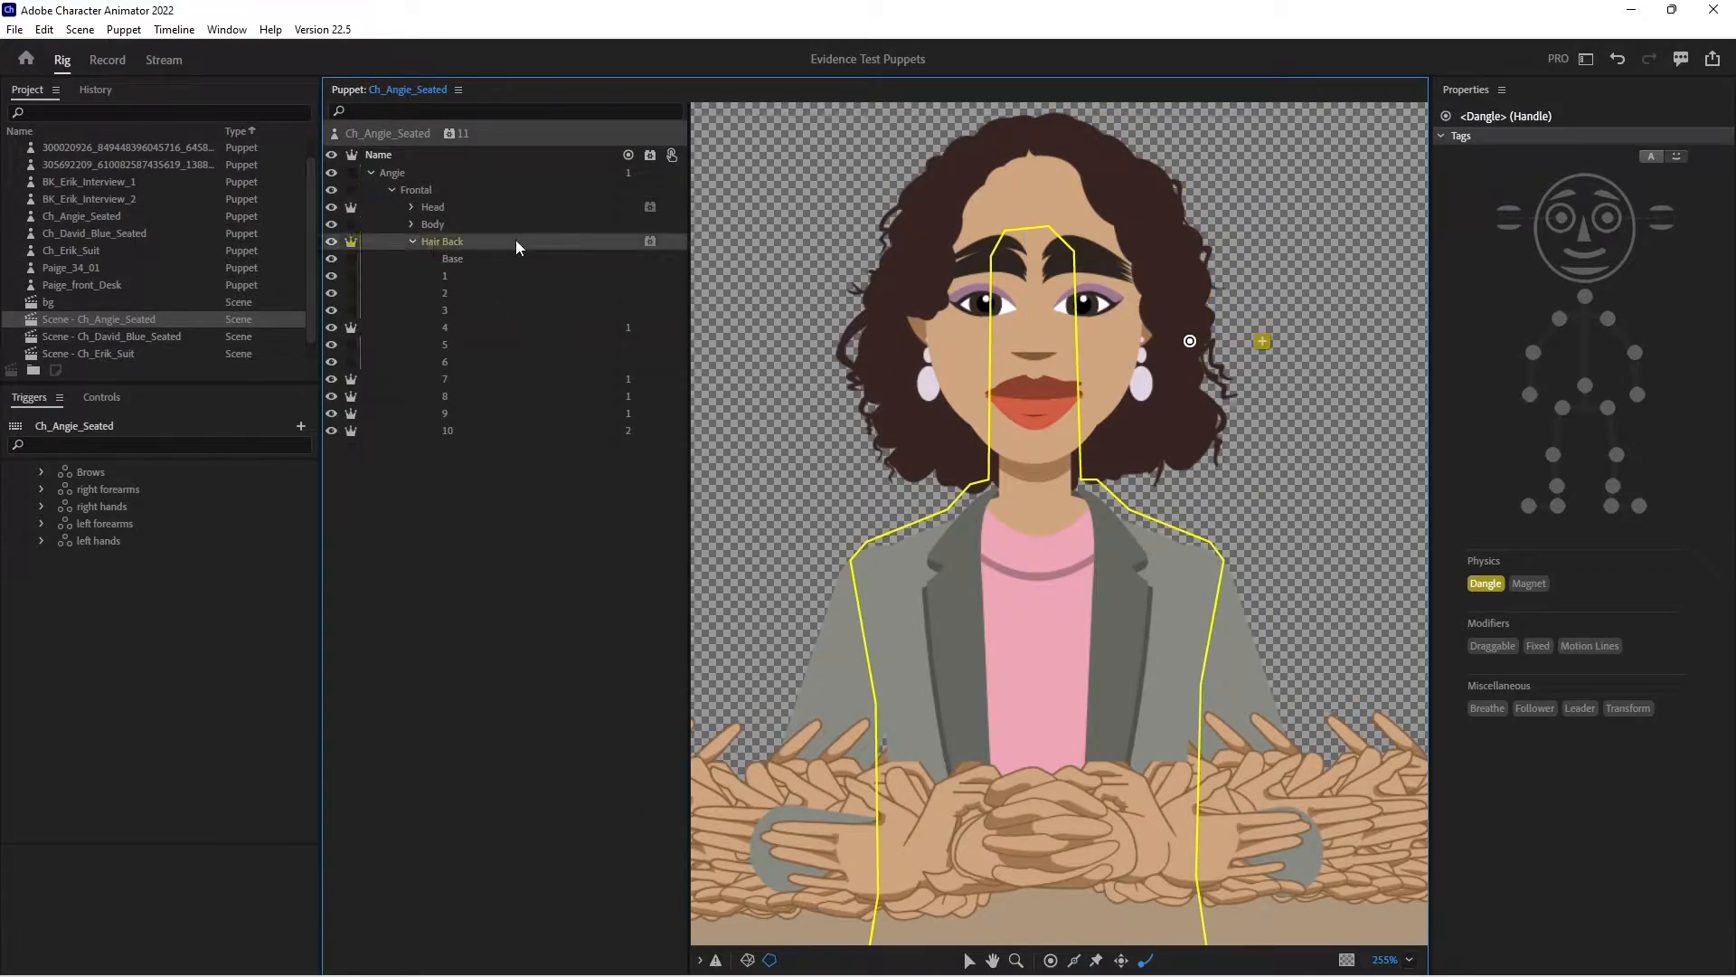
pyautogui.scroll(-10, 1581, 648)
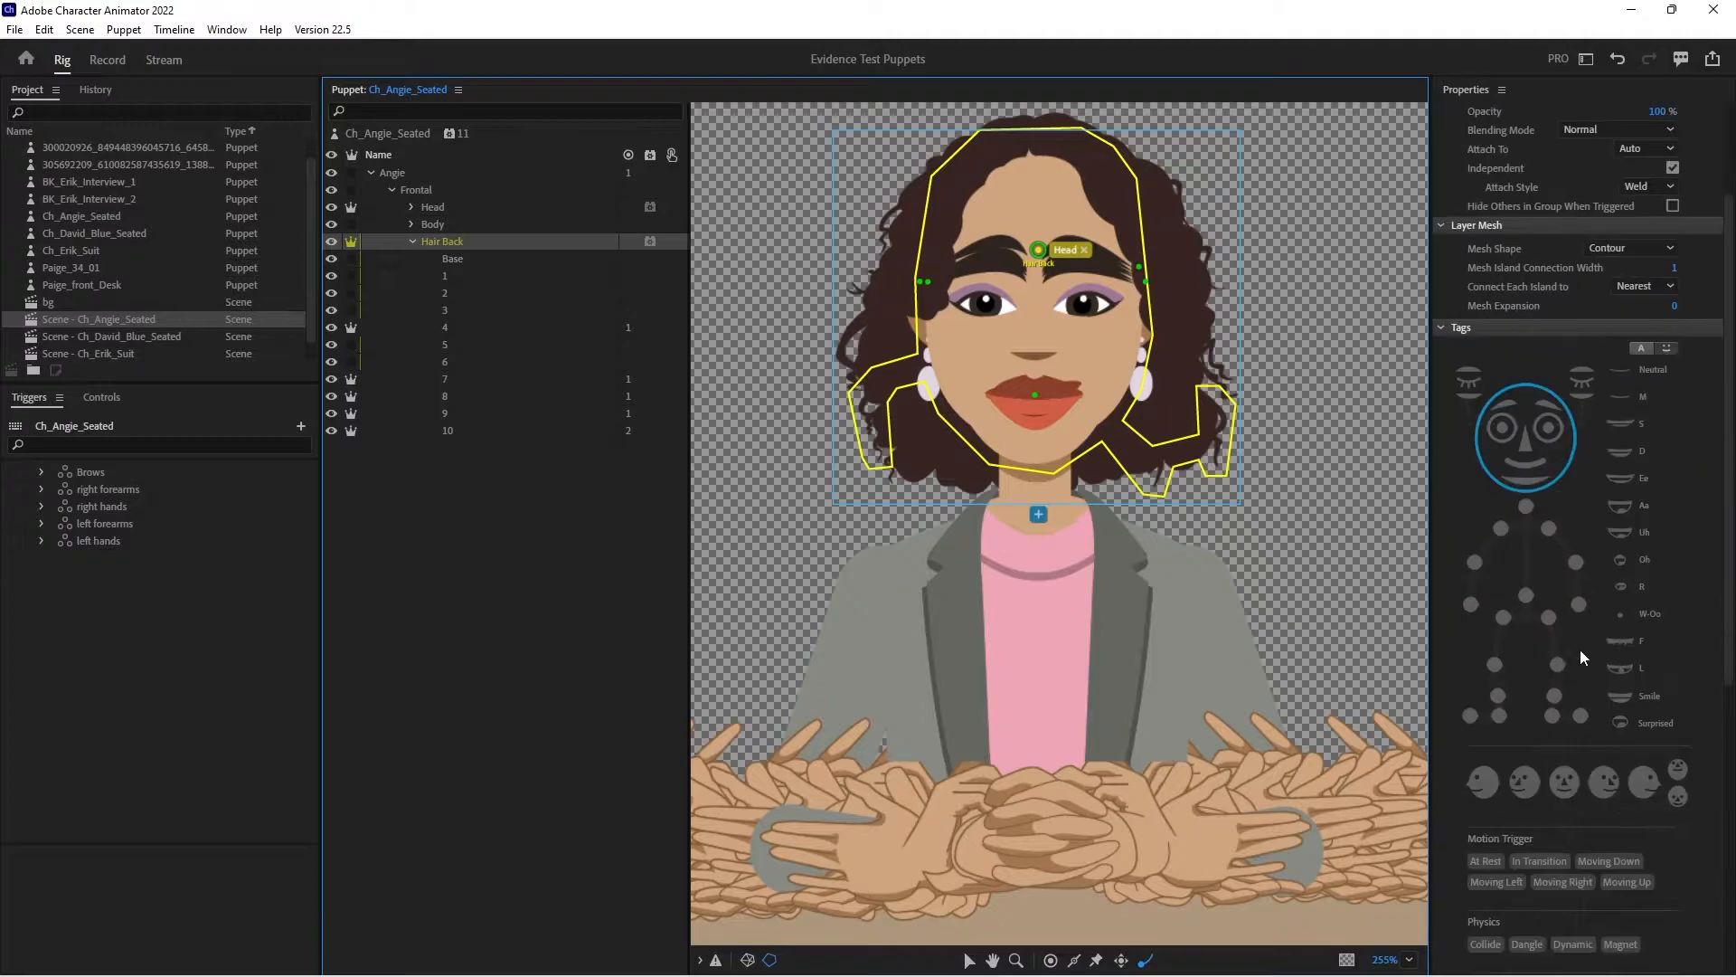
pyautogui.scroll(-1, 1582, 743)
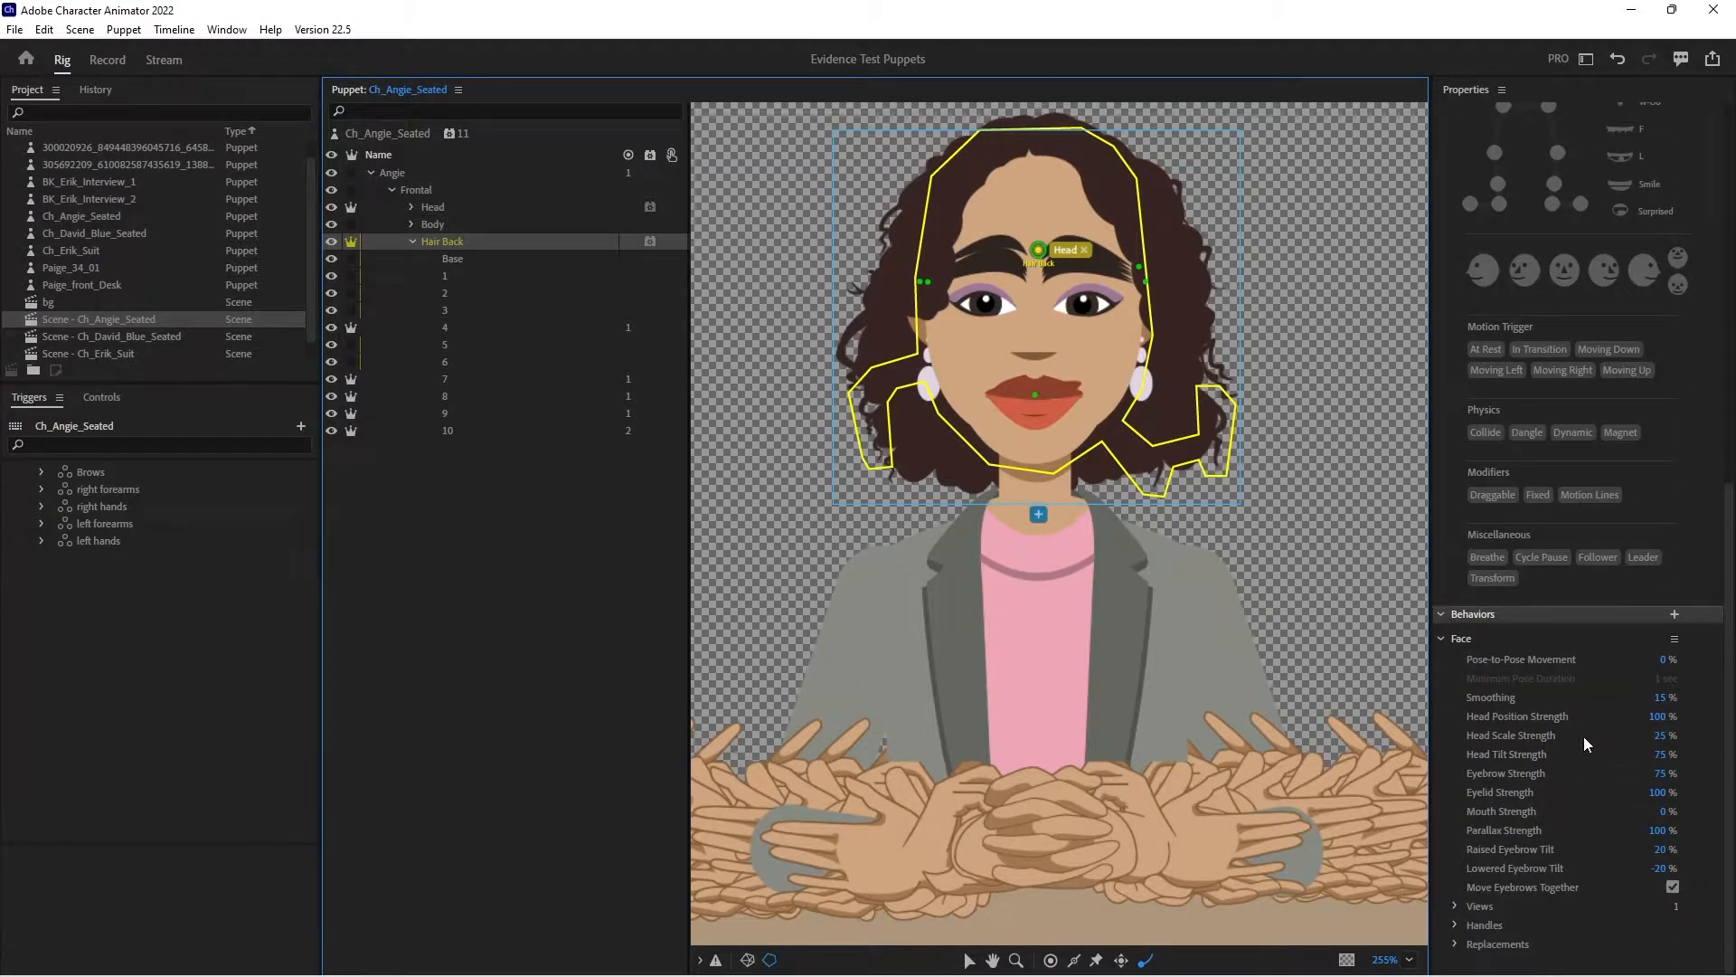
pyautogui.click(1658, 716)
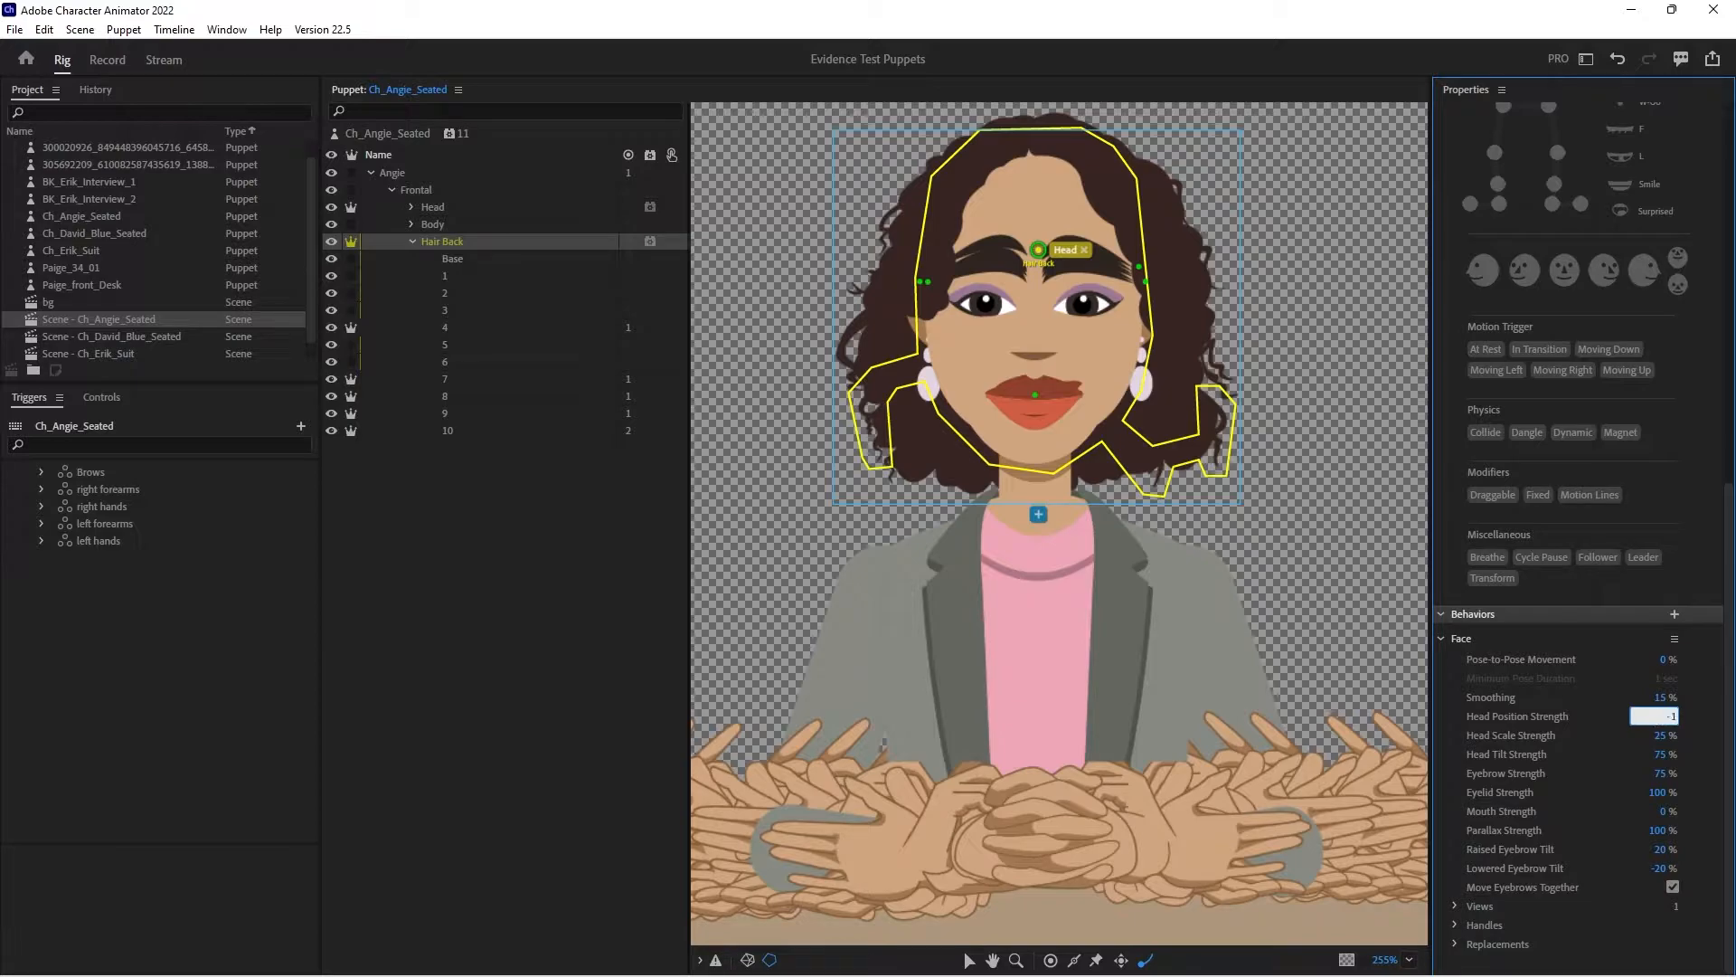
pyautogui.write('-150')
# - Set Hair Back's Head Scale Strength and Head Tilt Strength to 0 % and check the movement in the recording workspace
pyautogui.click(1662, 738)
pyautogui.press('Return')
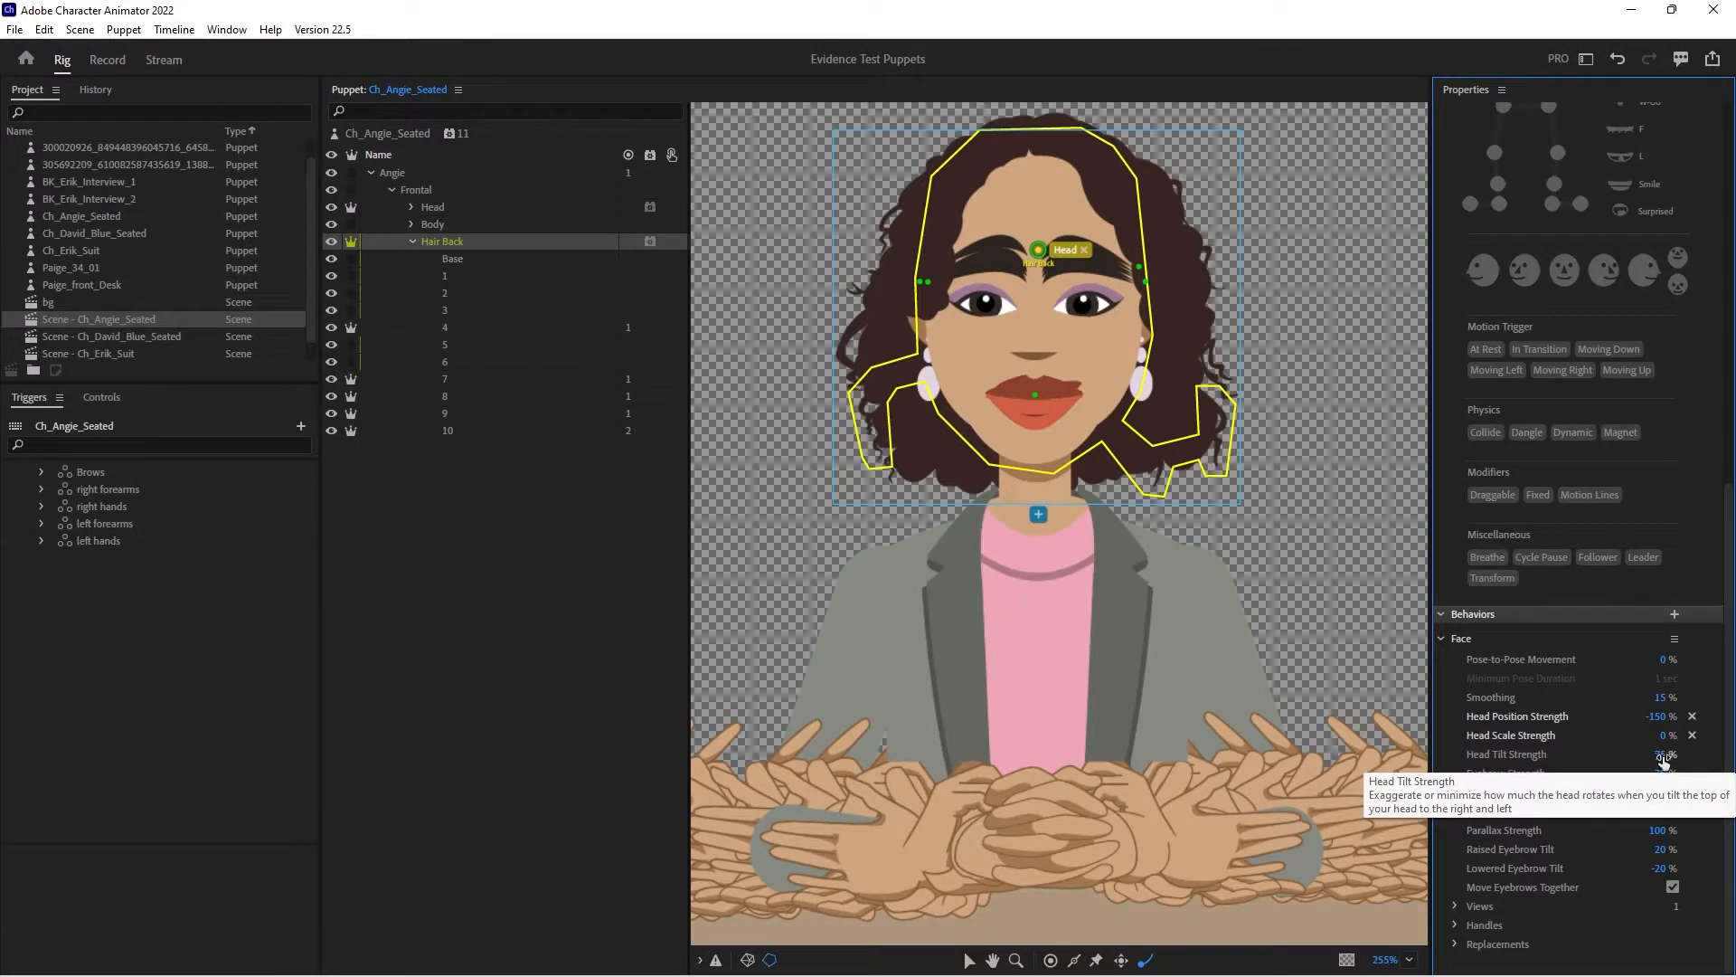
pyautogui.click(1664, 755)
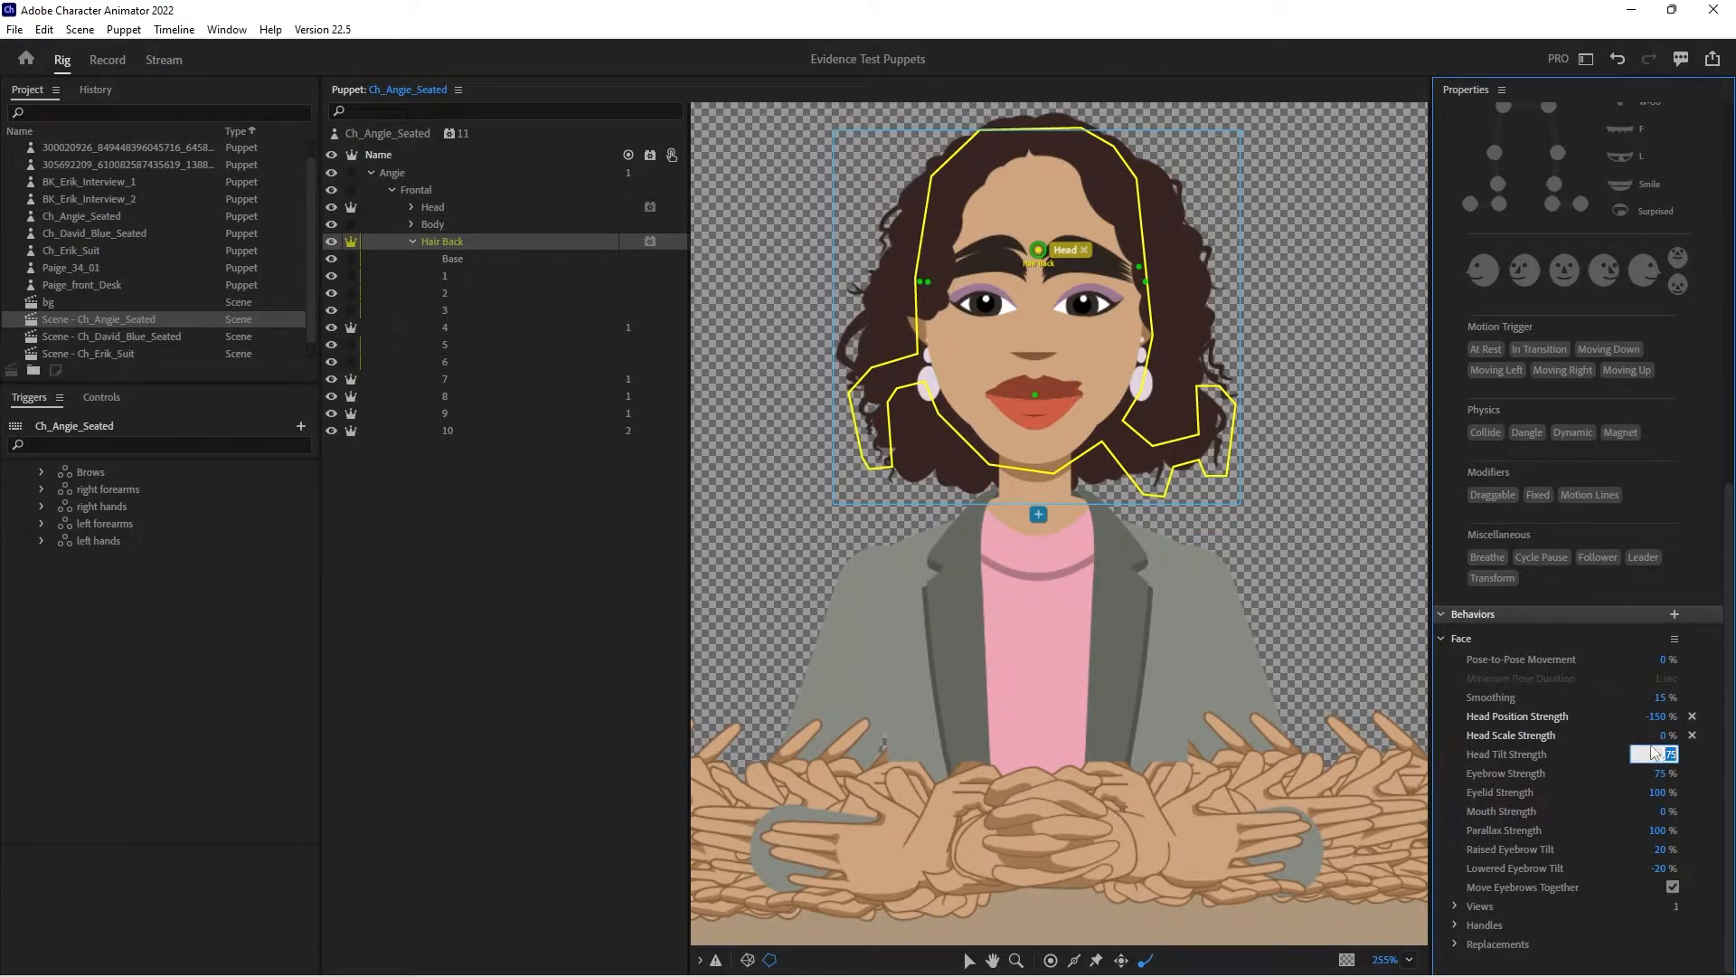
pyautogui.press('Return')
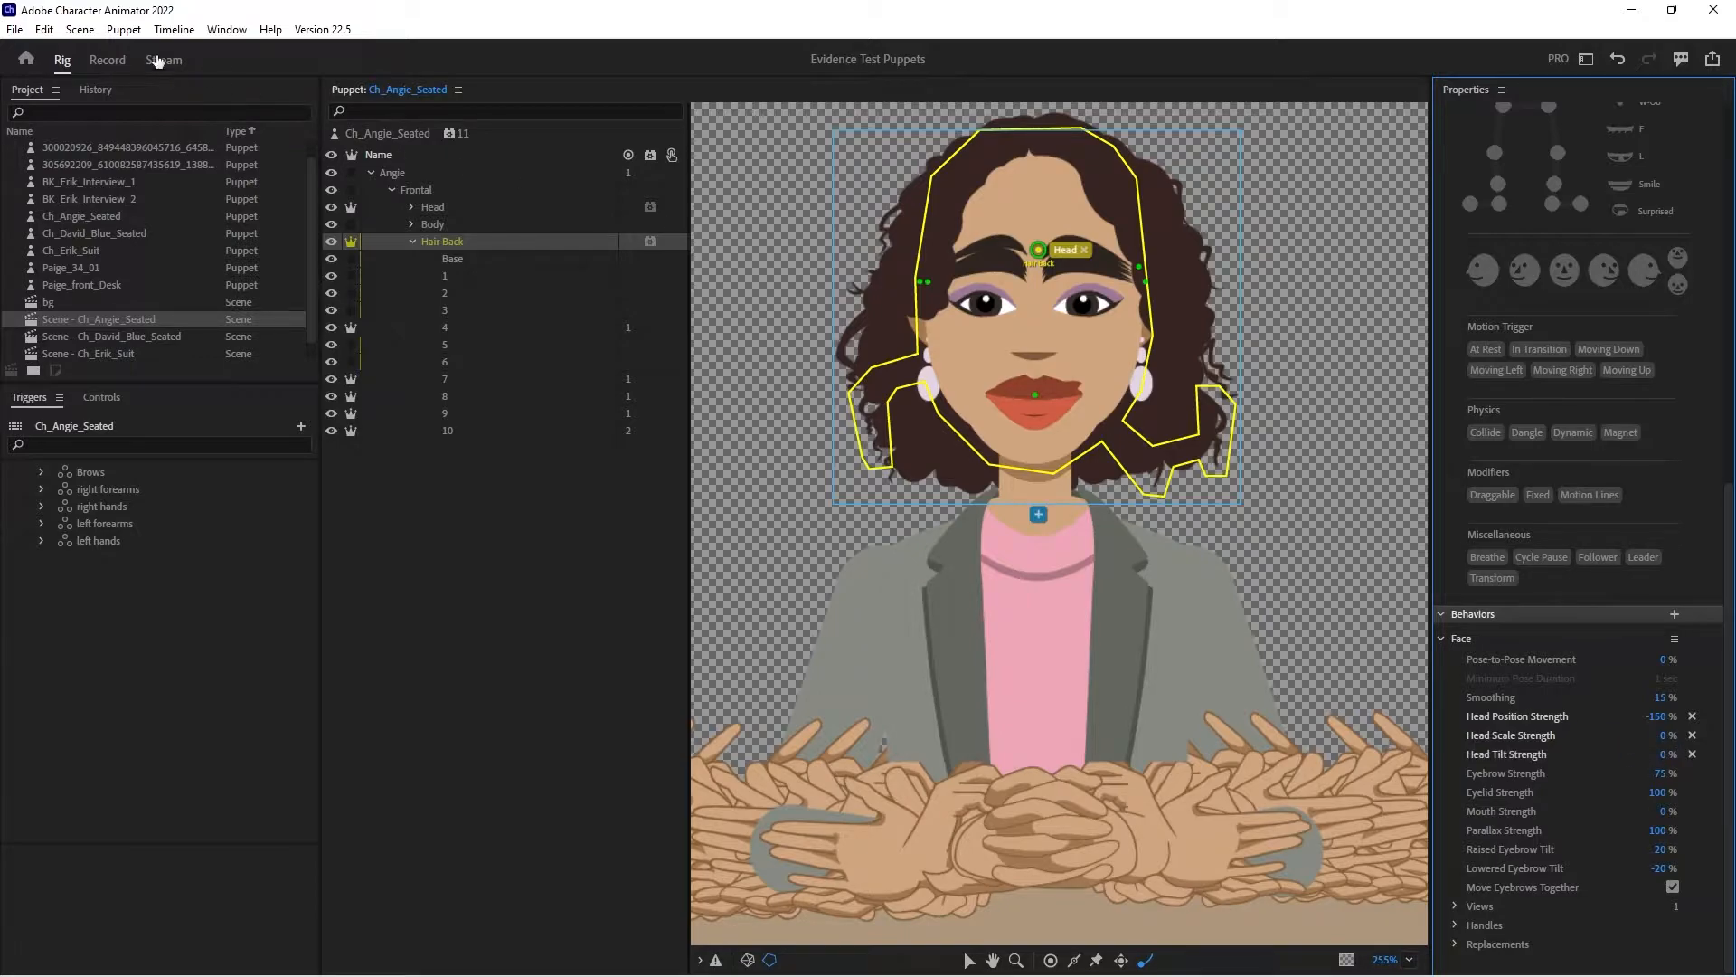
pyautogui.click(121, 65)
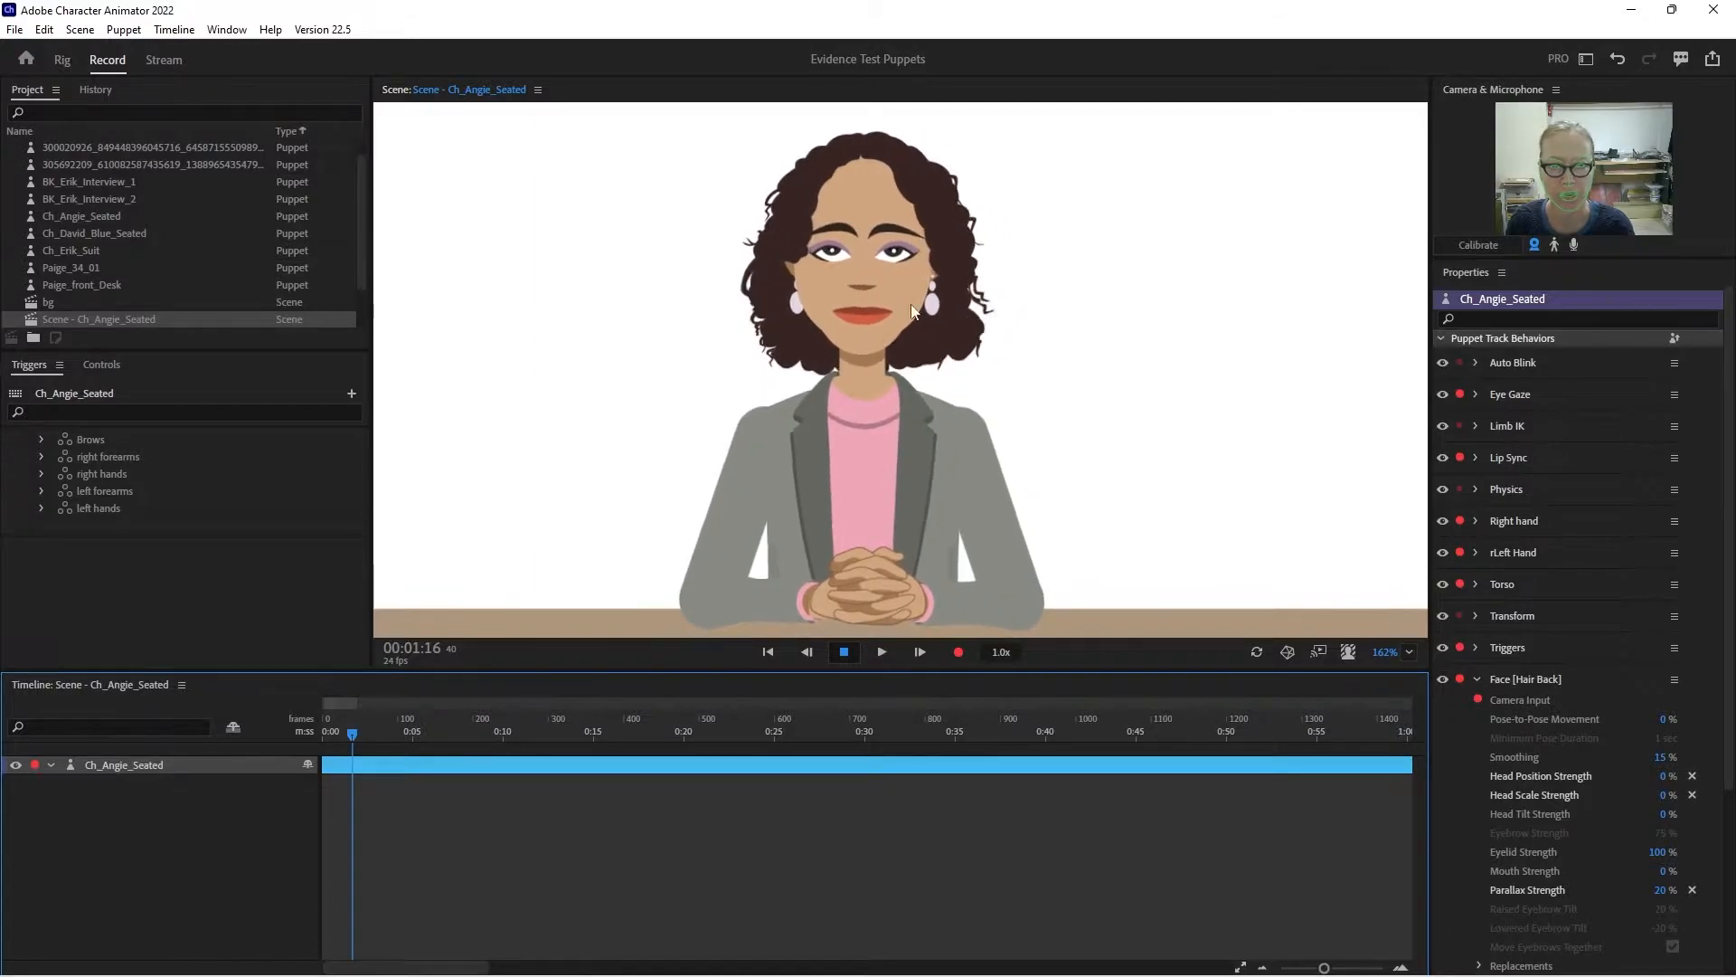
# - Turn off independence for layers 7, 8 and 9 in the puppet's Hair Back group
pyautogui.click(62, 59)
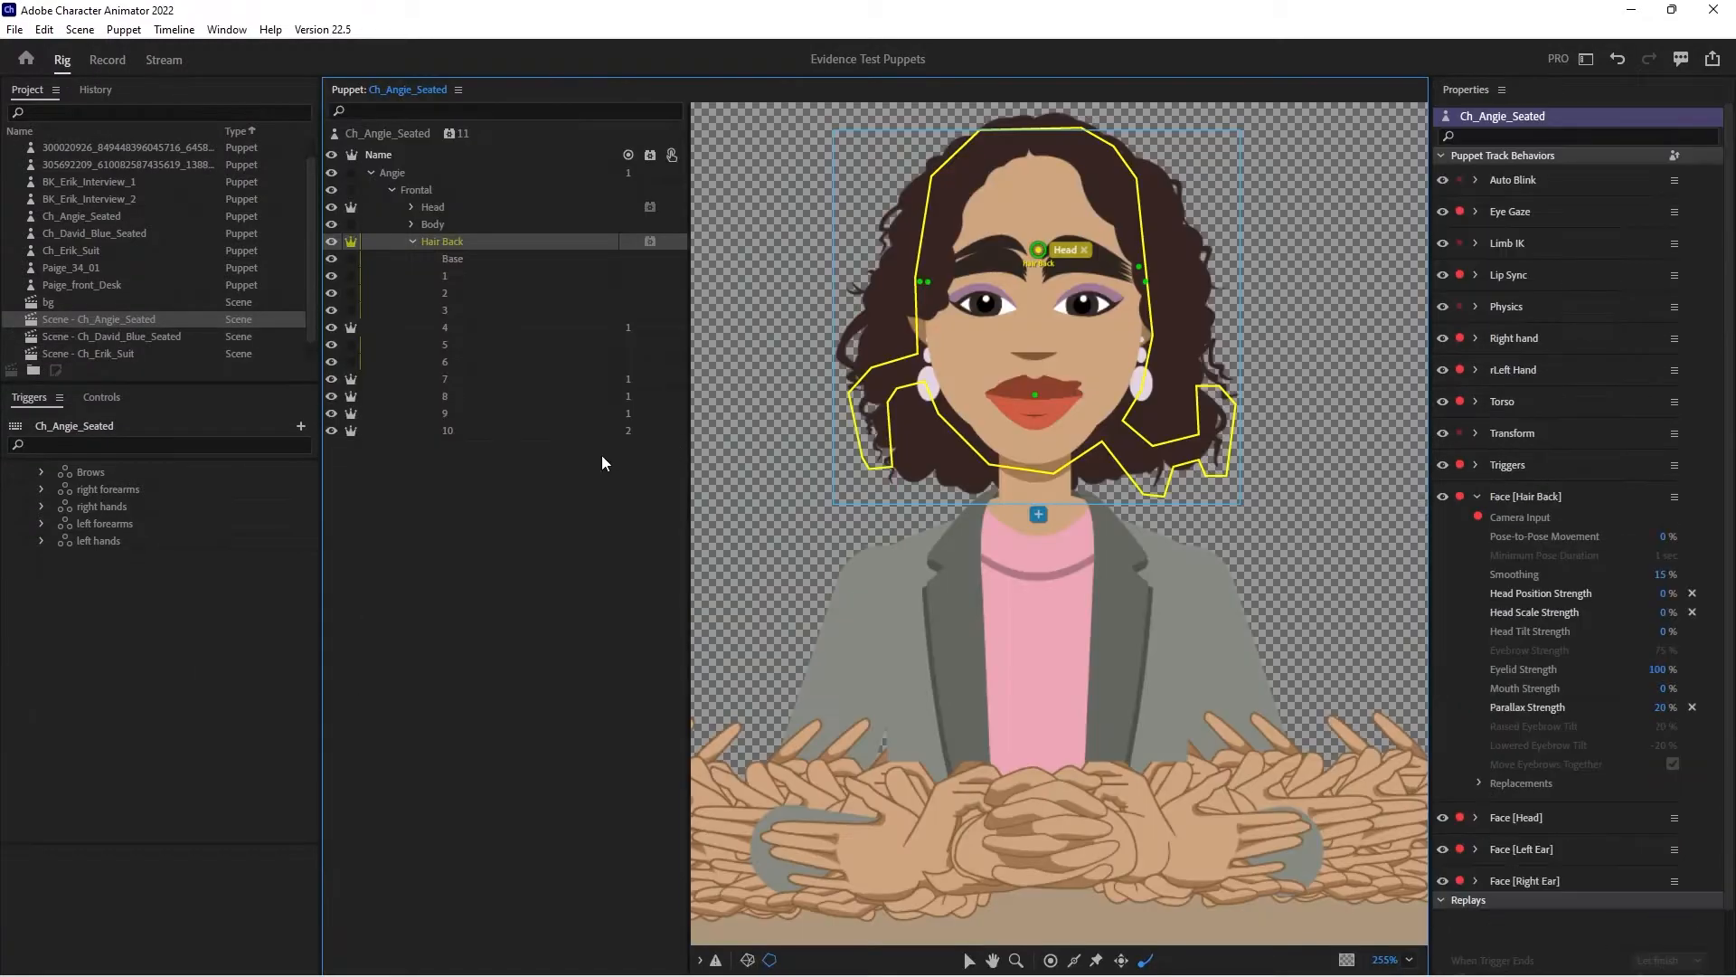
pyautogui.click(352, 381)
pyautogui.click(351, 396)
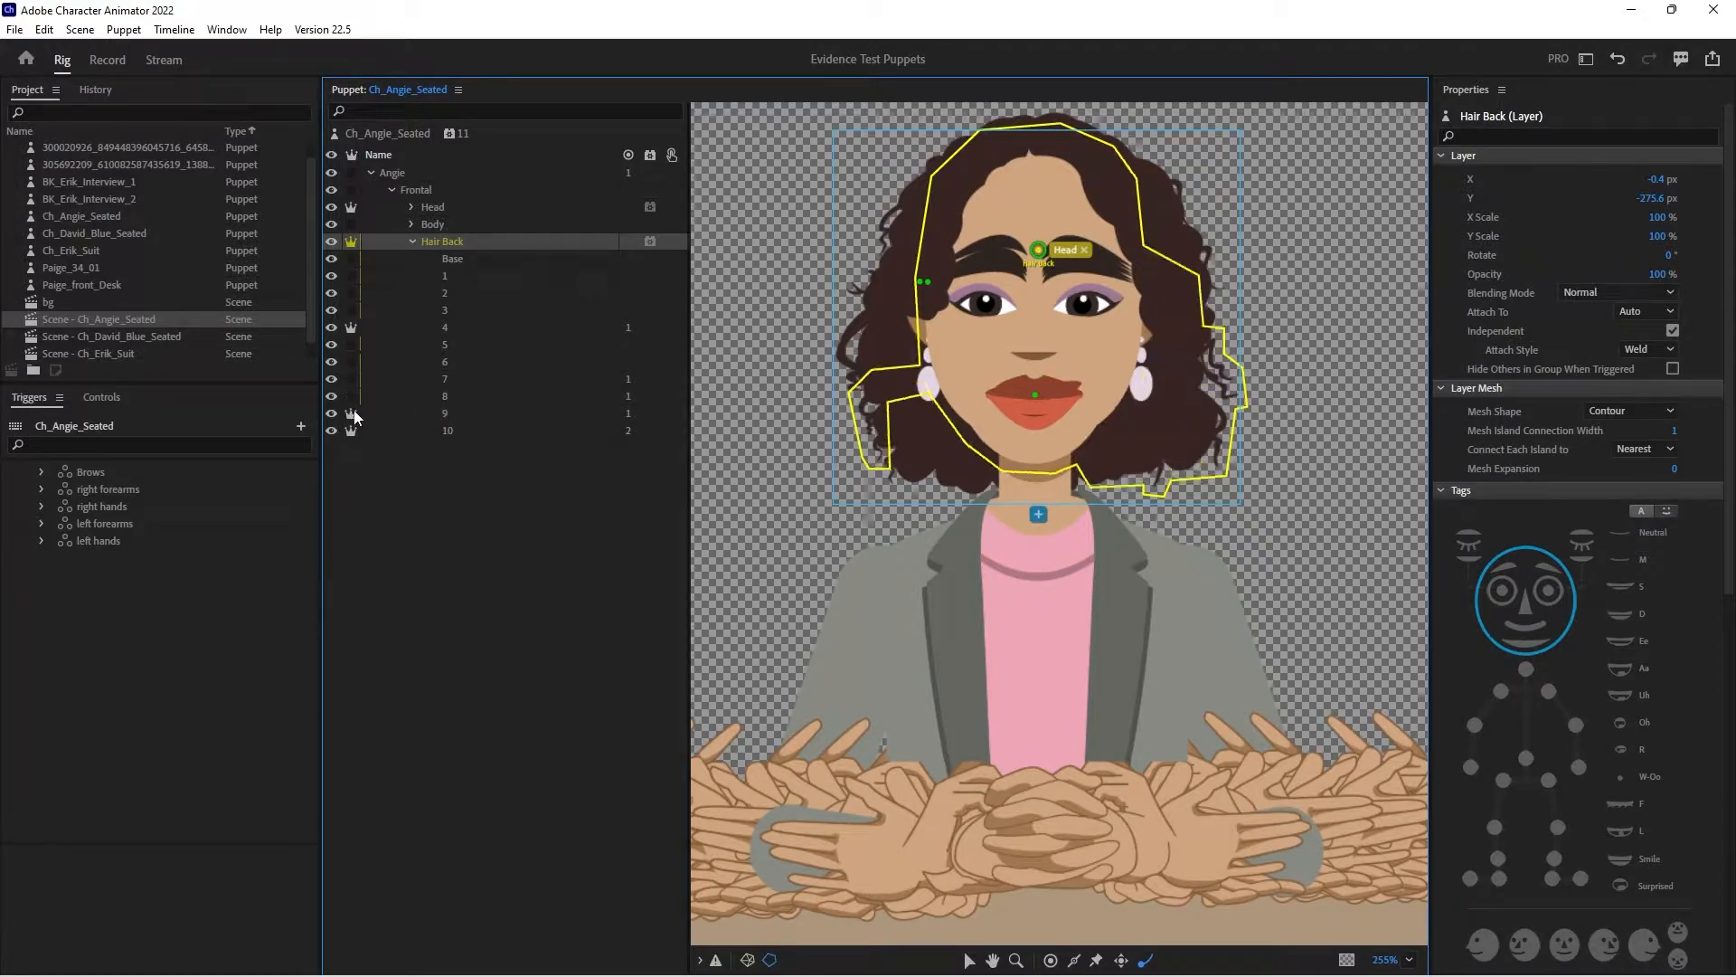
pyautogui.click(350, 413)
# - Lower the Dangle Stiffness in the scene puppet's Physics behavior to 67 %
pyautogui.click(97, 61)
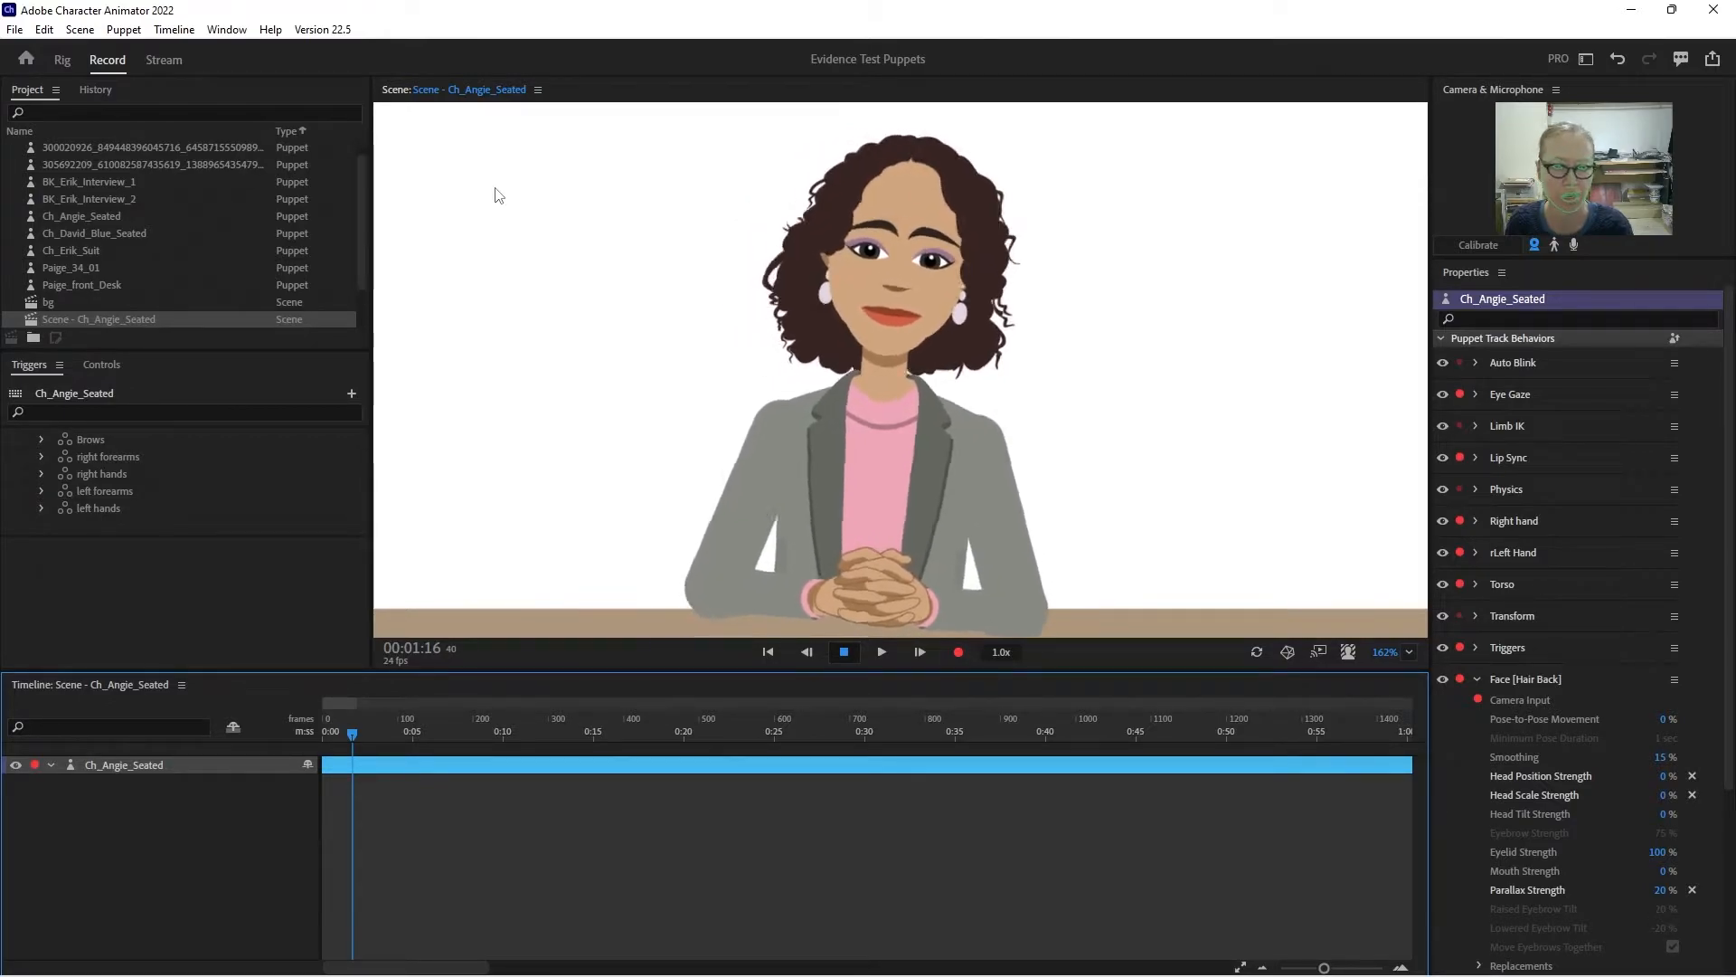
pyautogui.click(1481, 677)
pyautogui.click(1478, 490)
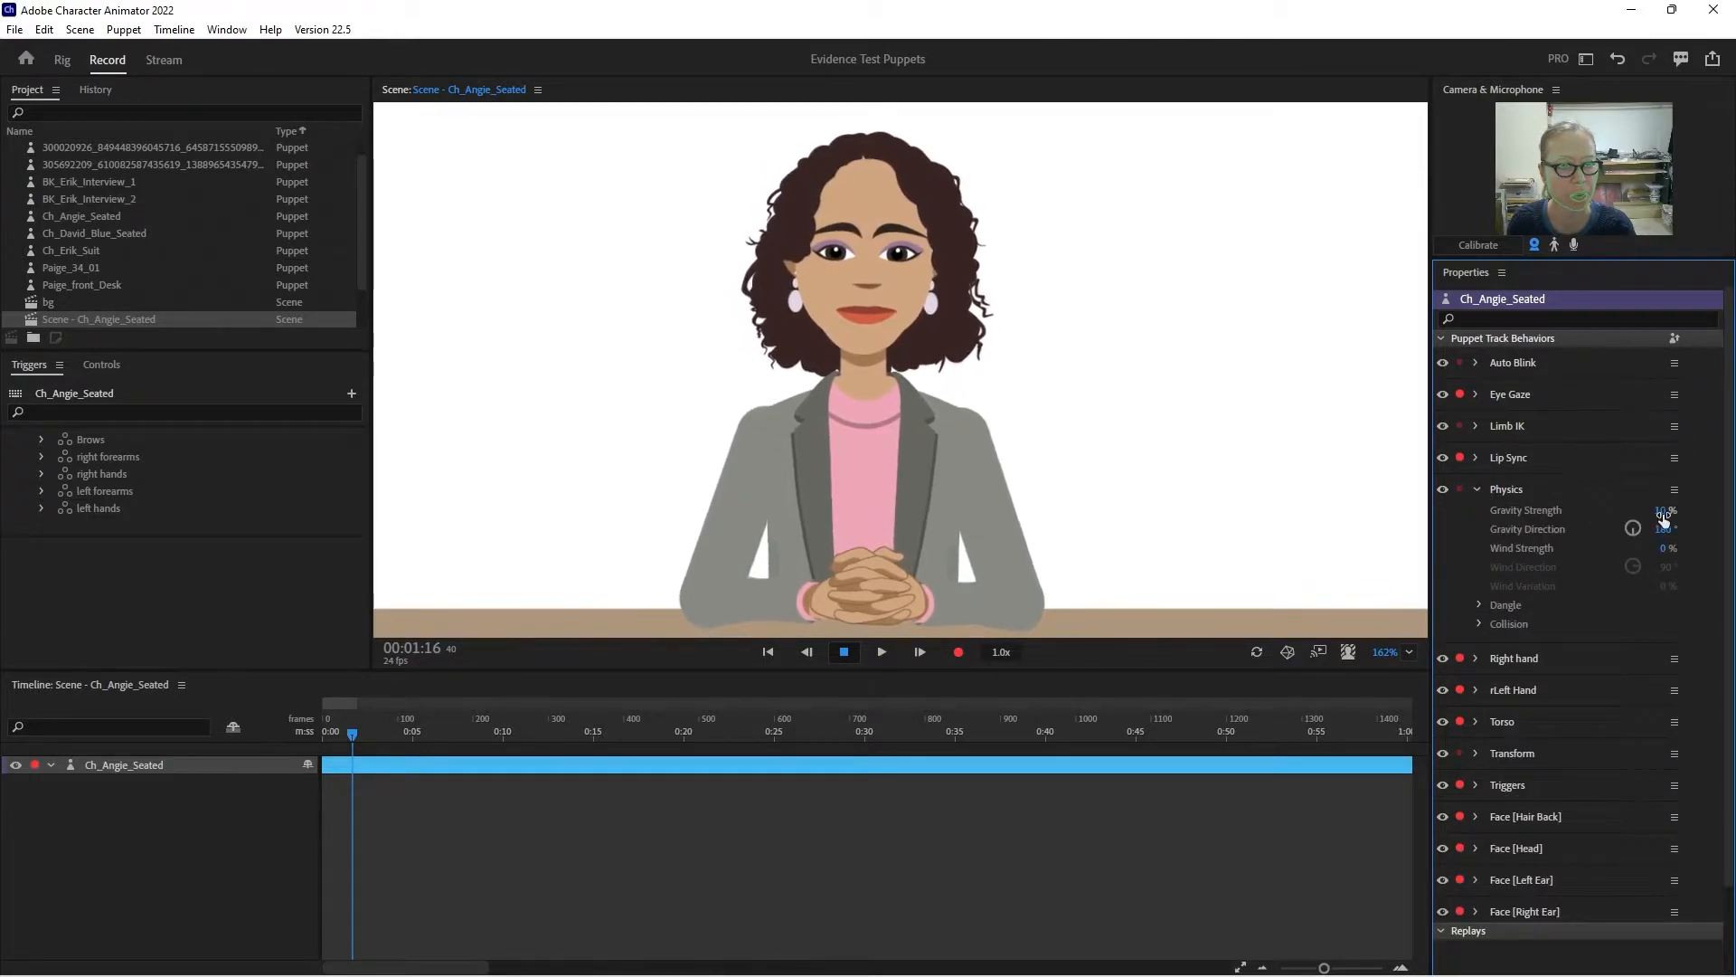
pyautogui.click(1502, 605)
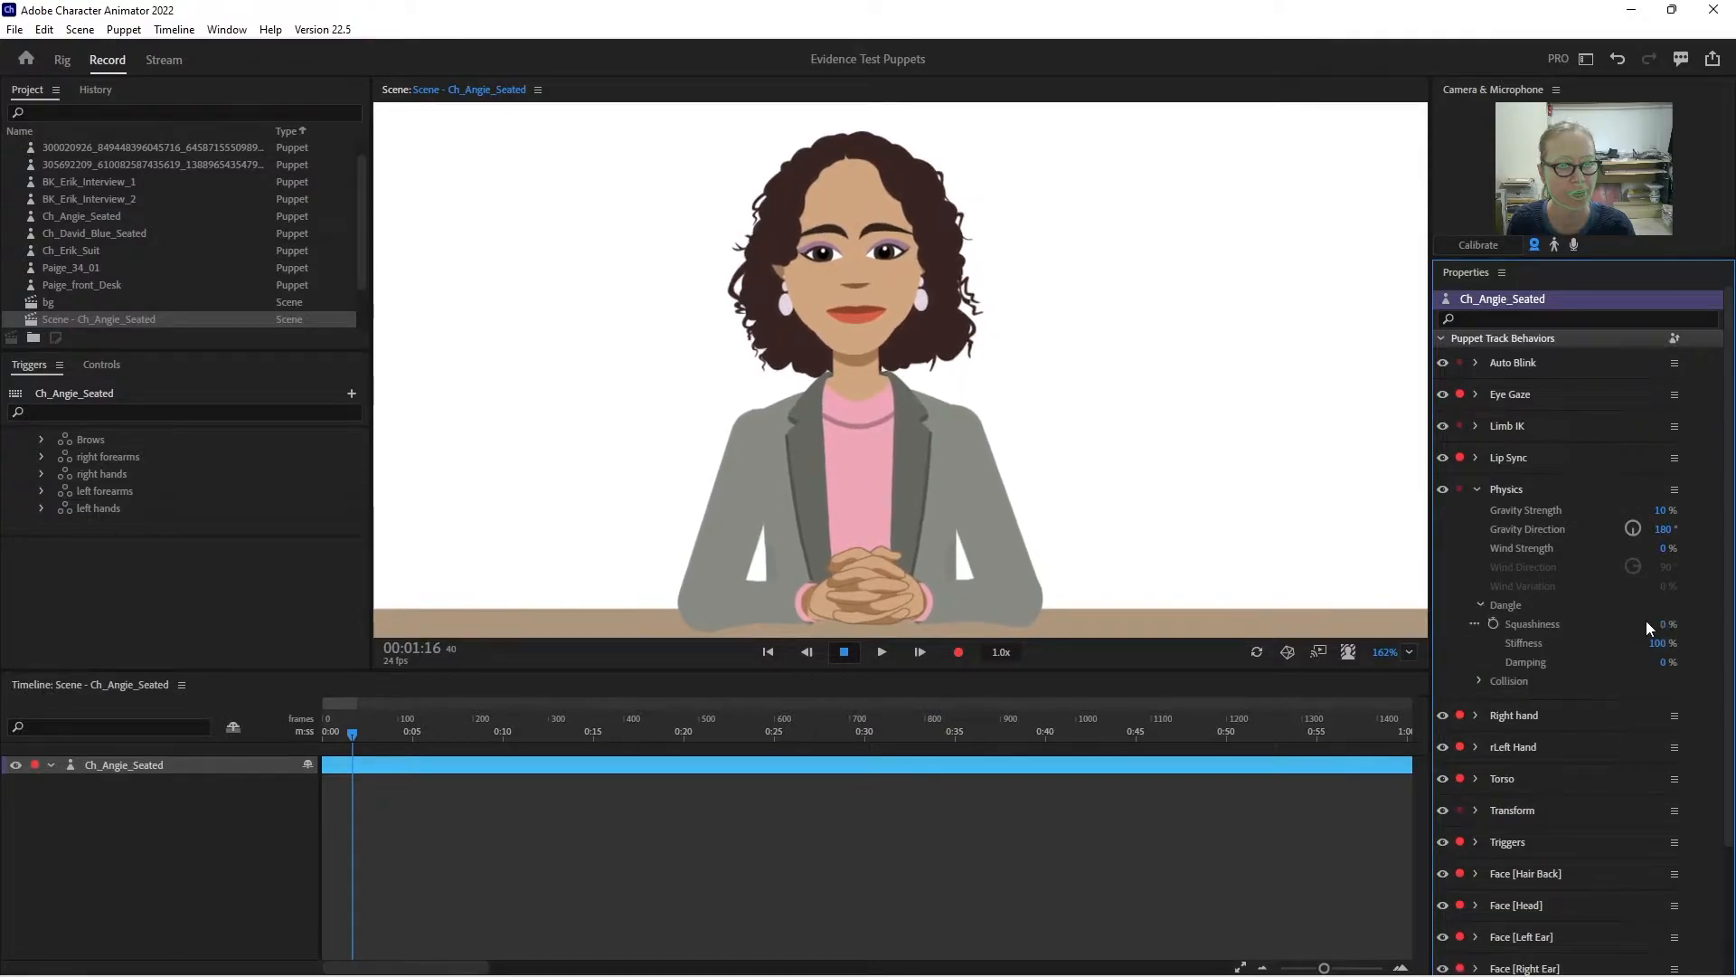
pyautogui.moveTo(1656, 646); pyautogui.dragTo(1651, 667)
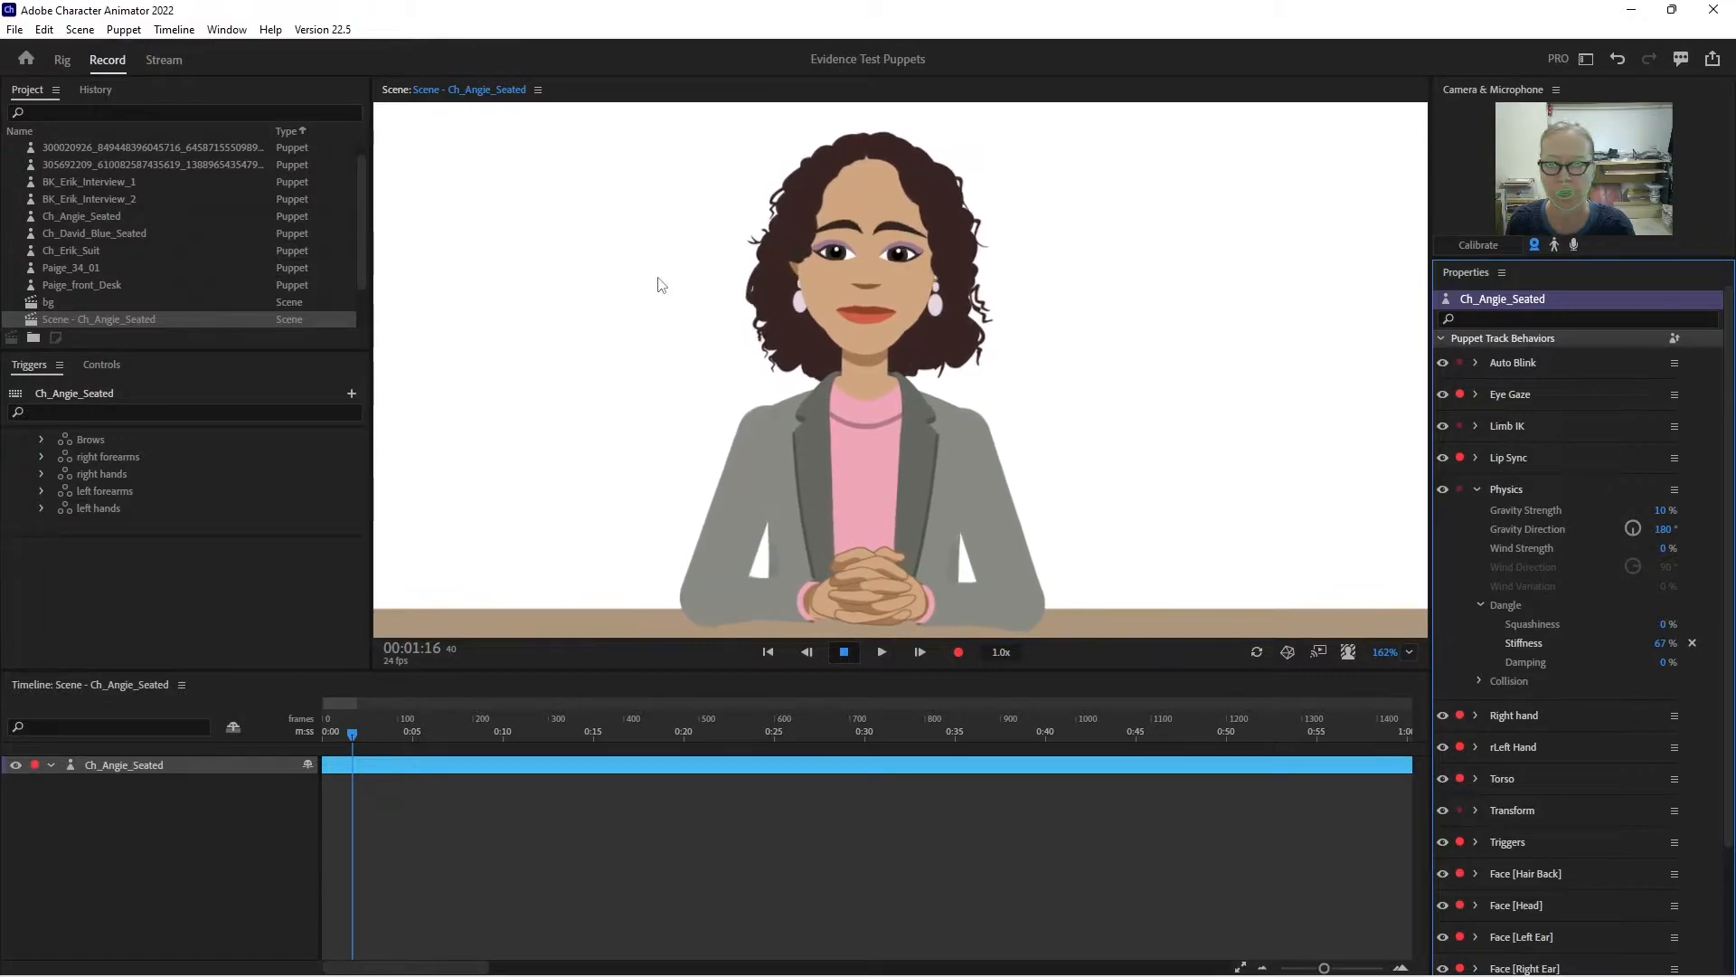
# - Examine the Left Ear layer in the puppet's Head group, including its origin handle and its nested artwork
pyautogui.click(62, 59)
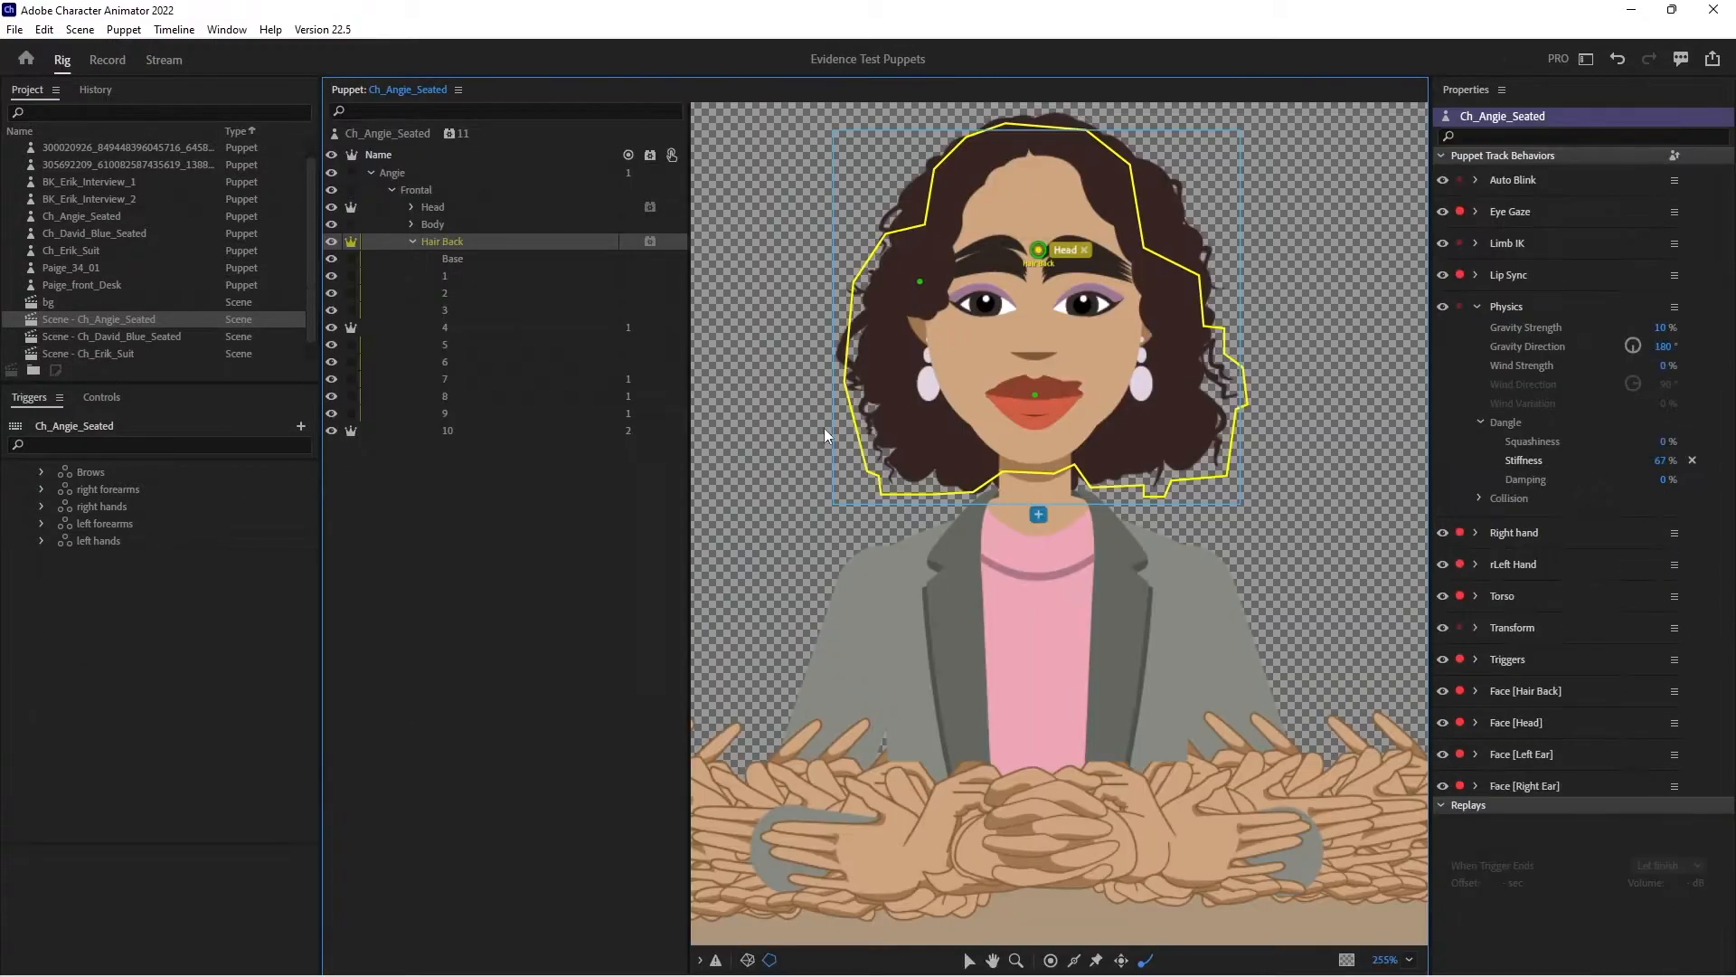
pyautogui.click(412, 241)
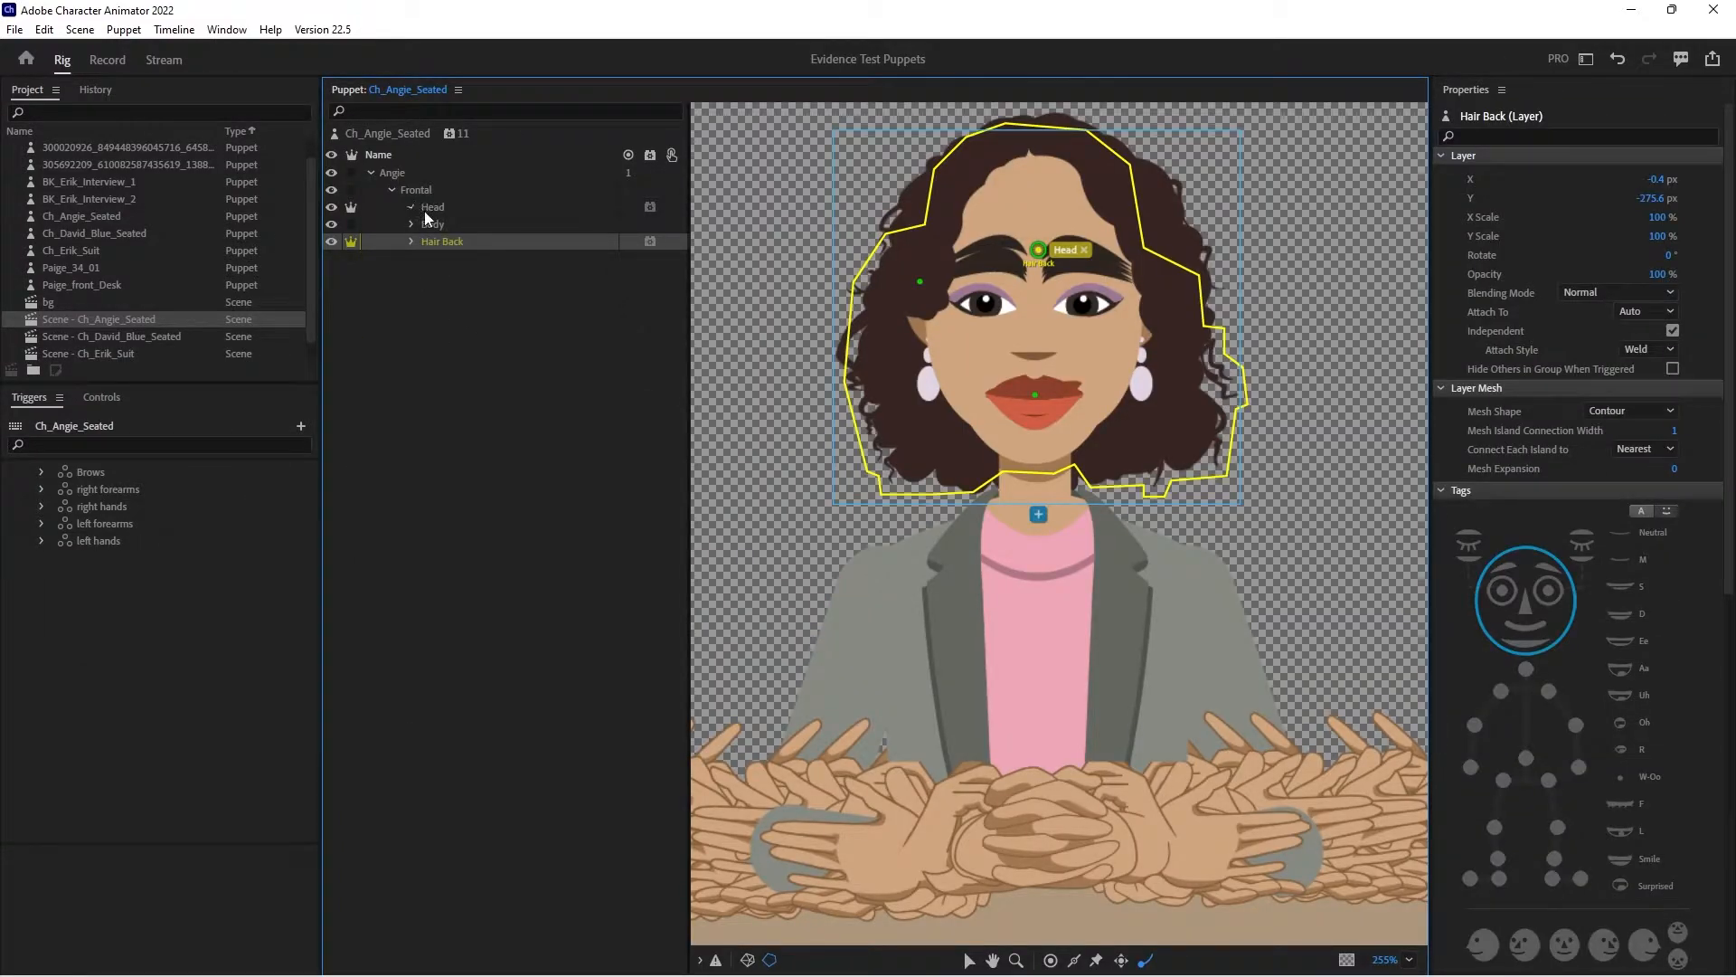
pyautogui.click(412, 207)
pyautogui.click(433, 225)
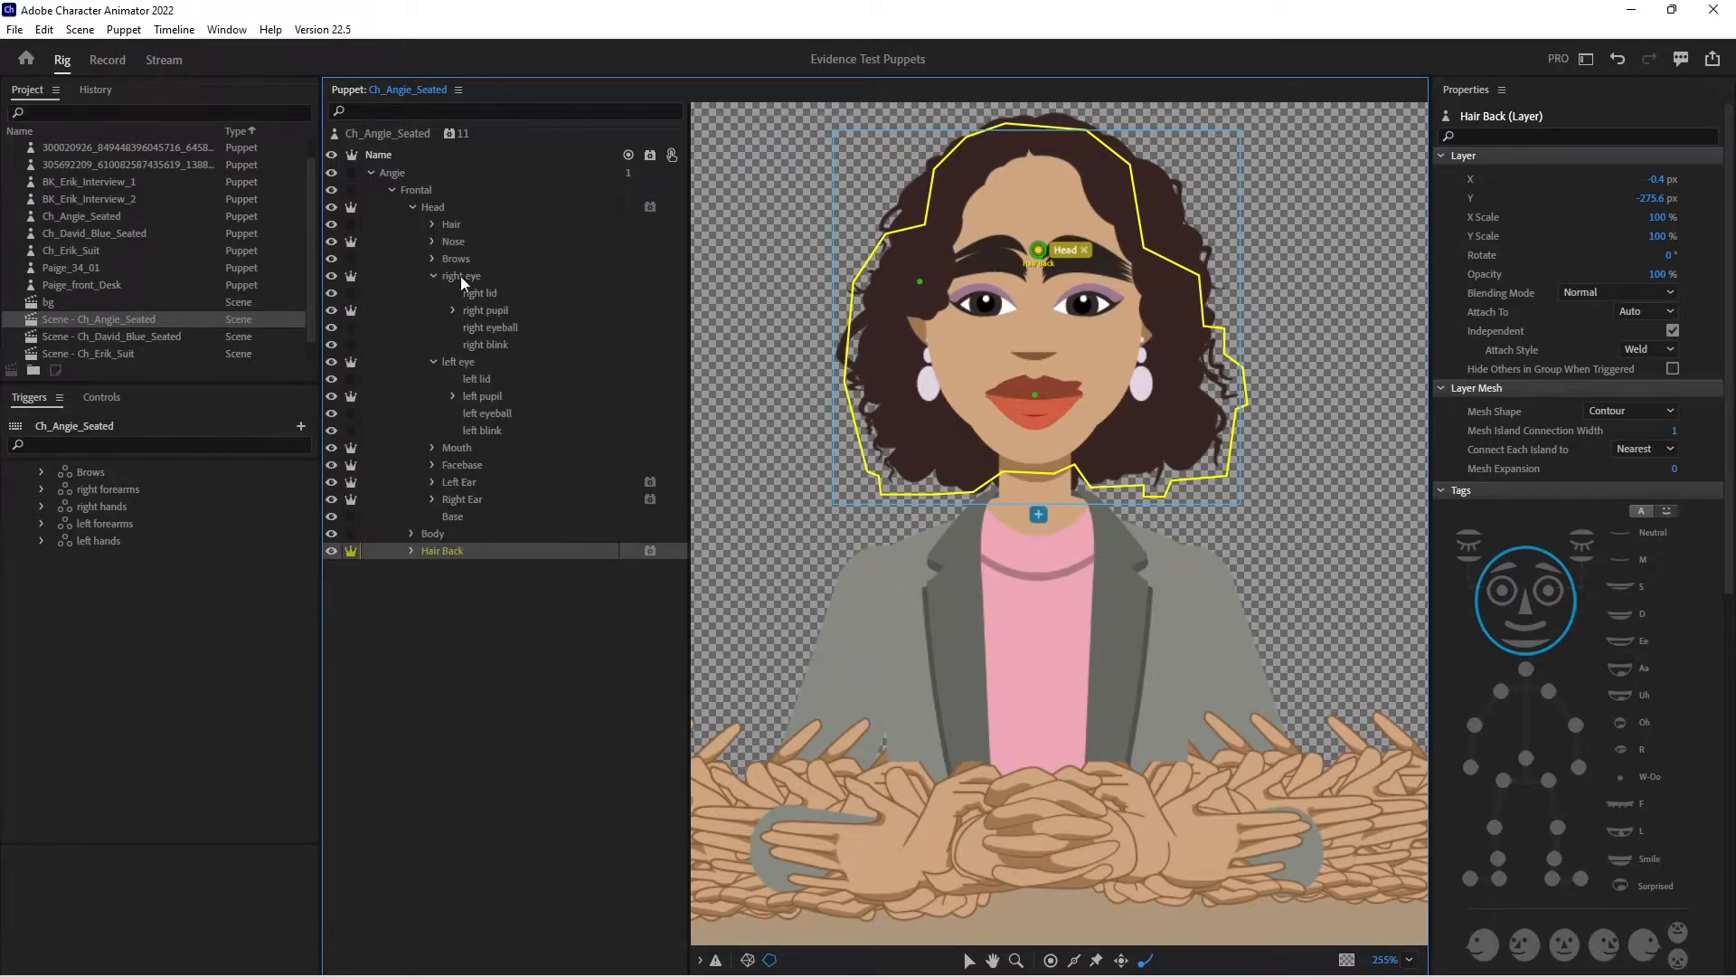
pyautogui.click(432, 275)
pyautogui.click(435, 292)
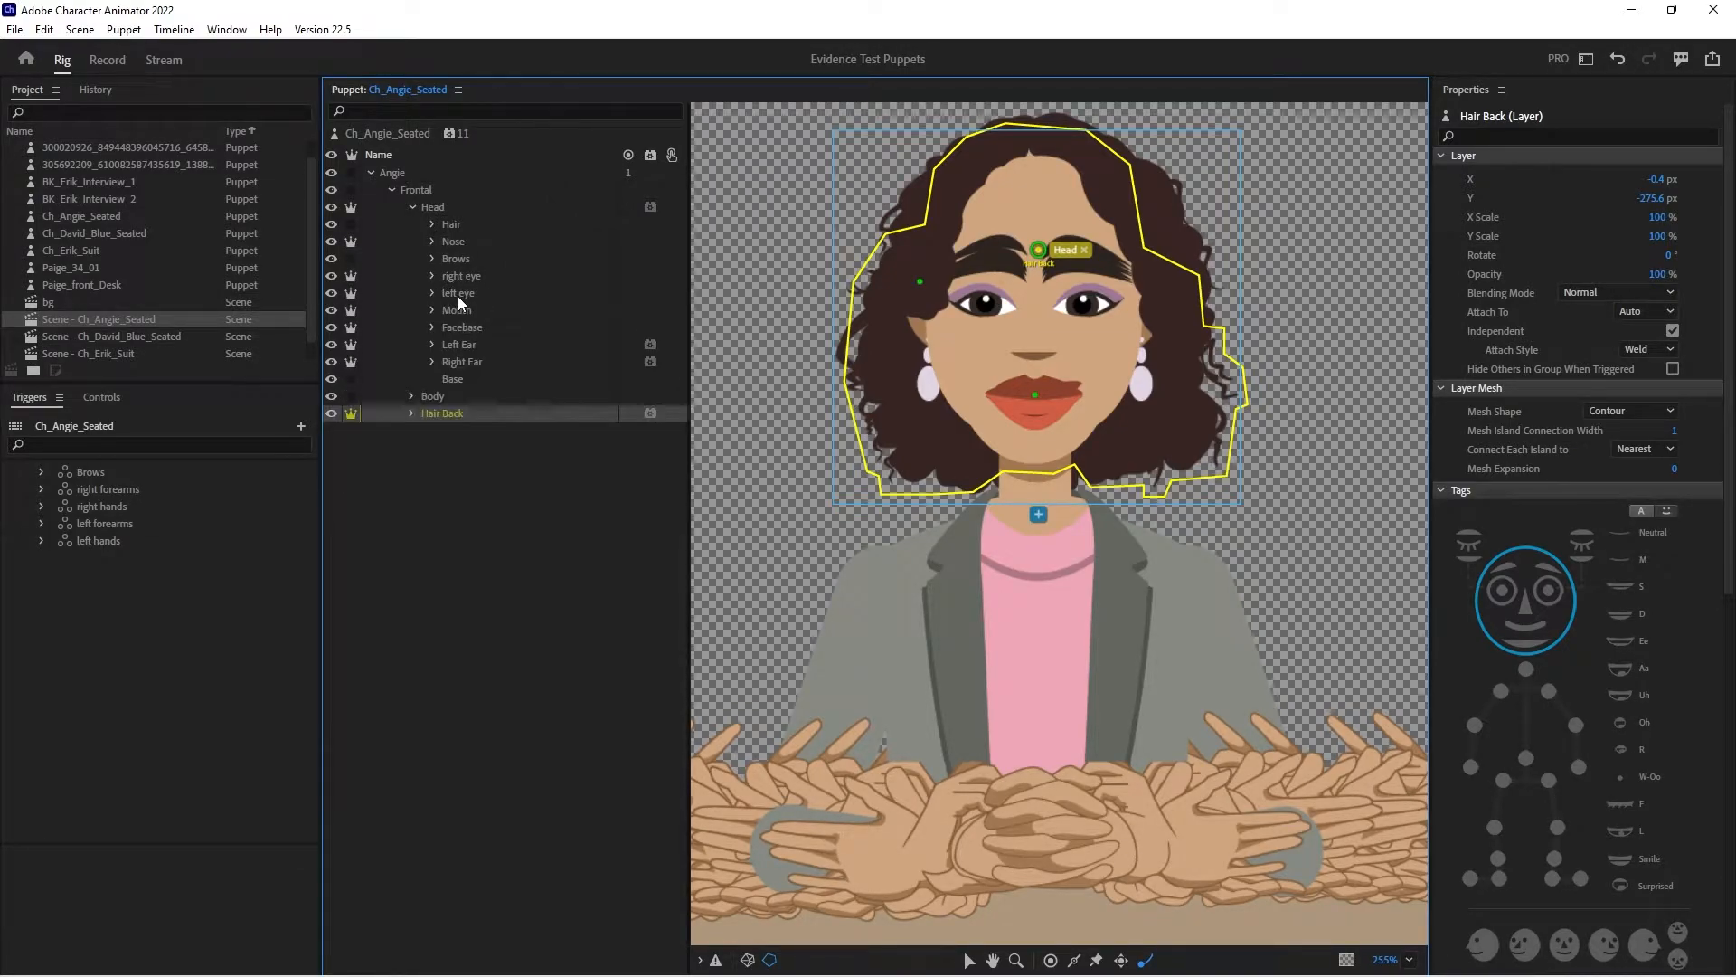
pyautogui.click(460, 348)
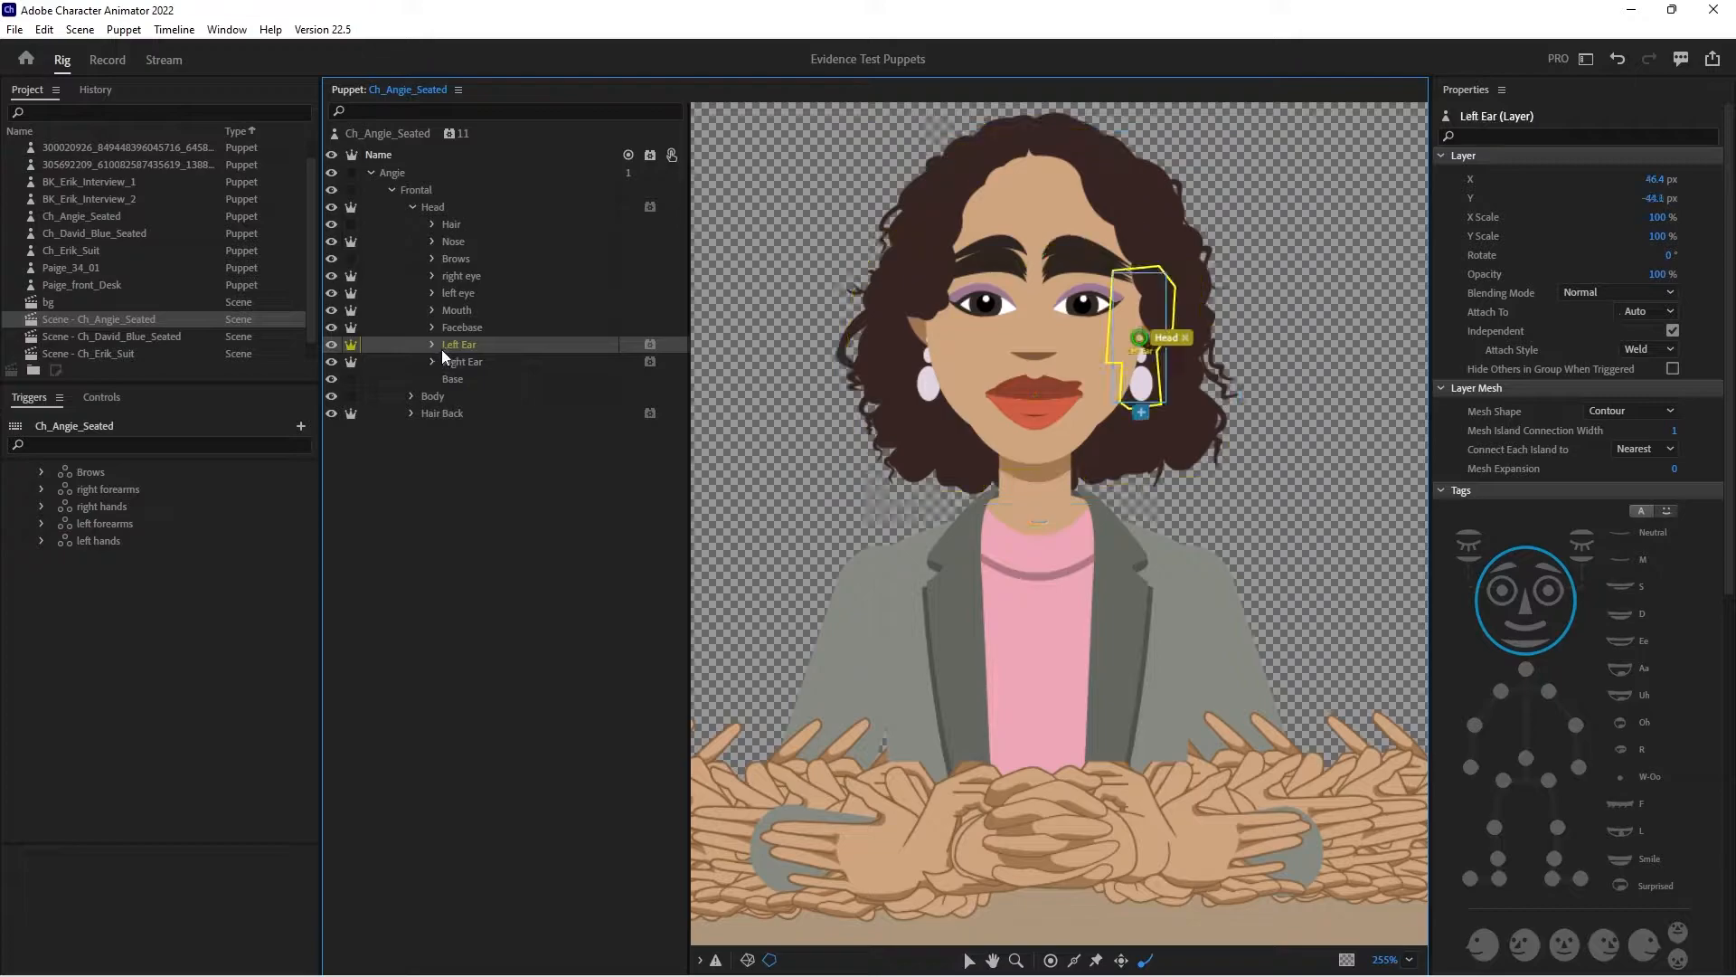
pyautogui.click(971, 961)
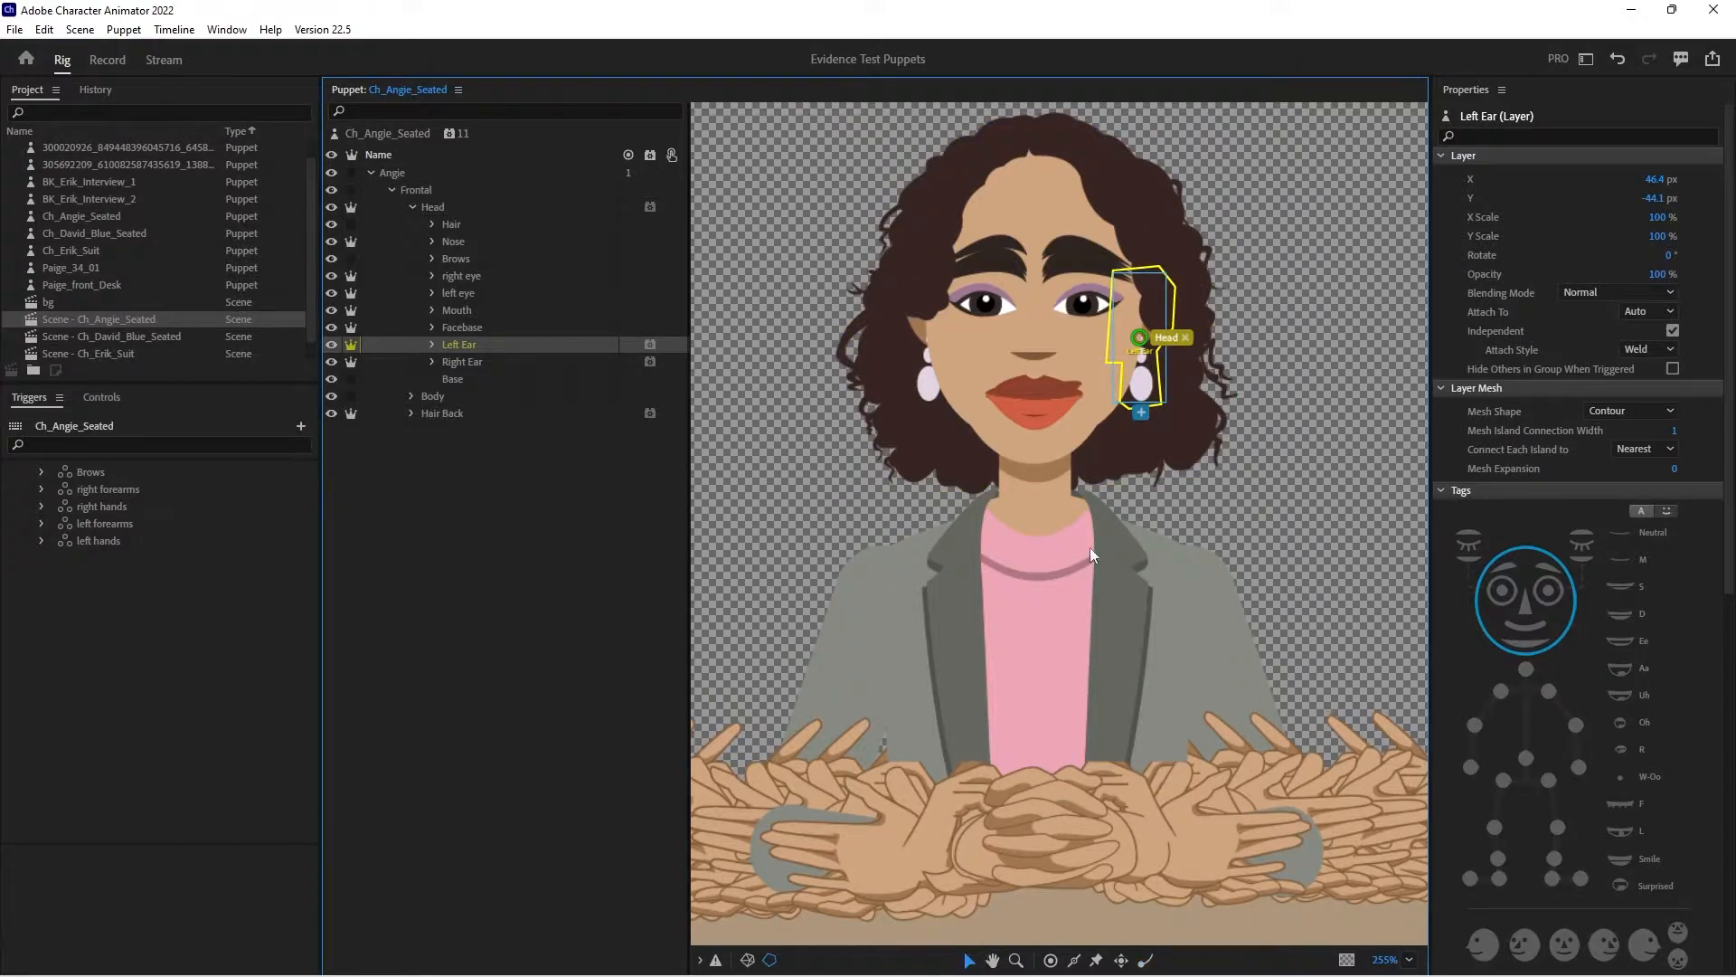
pyautogui.click(1138, 339)
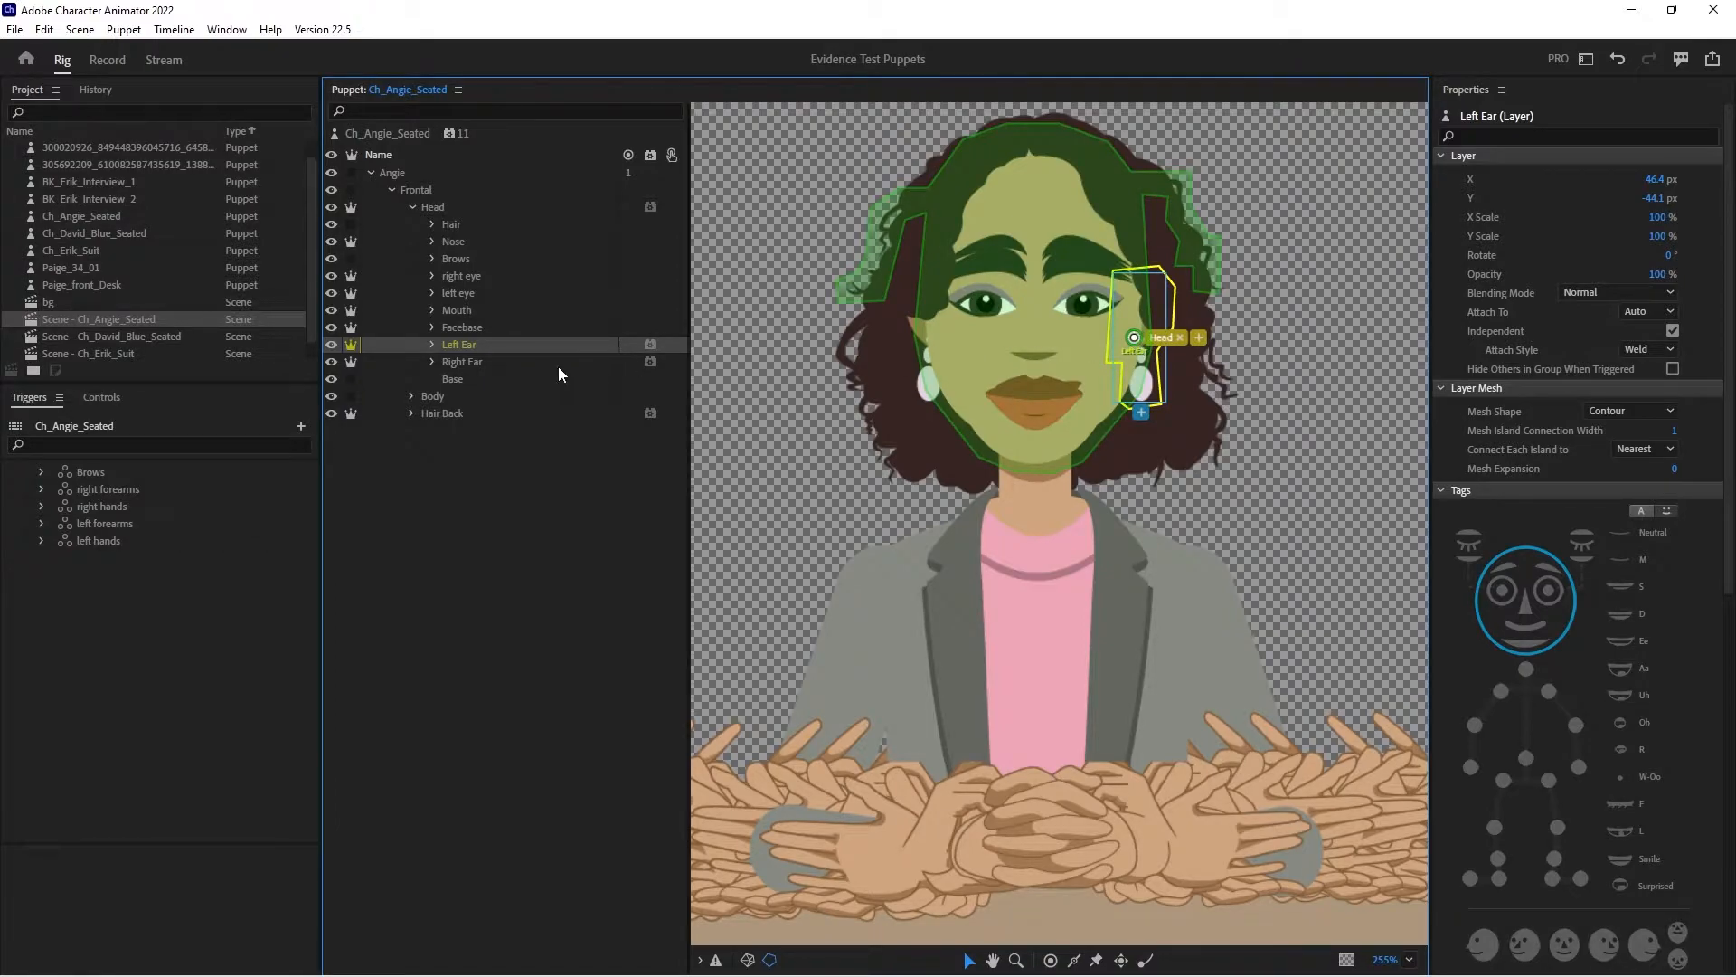
pyautogui.click(484, 362)
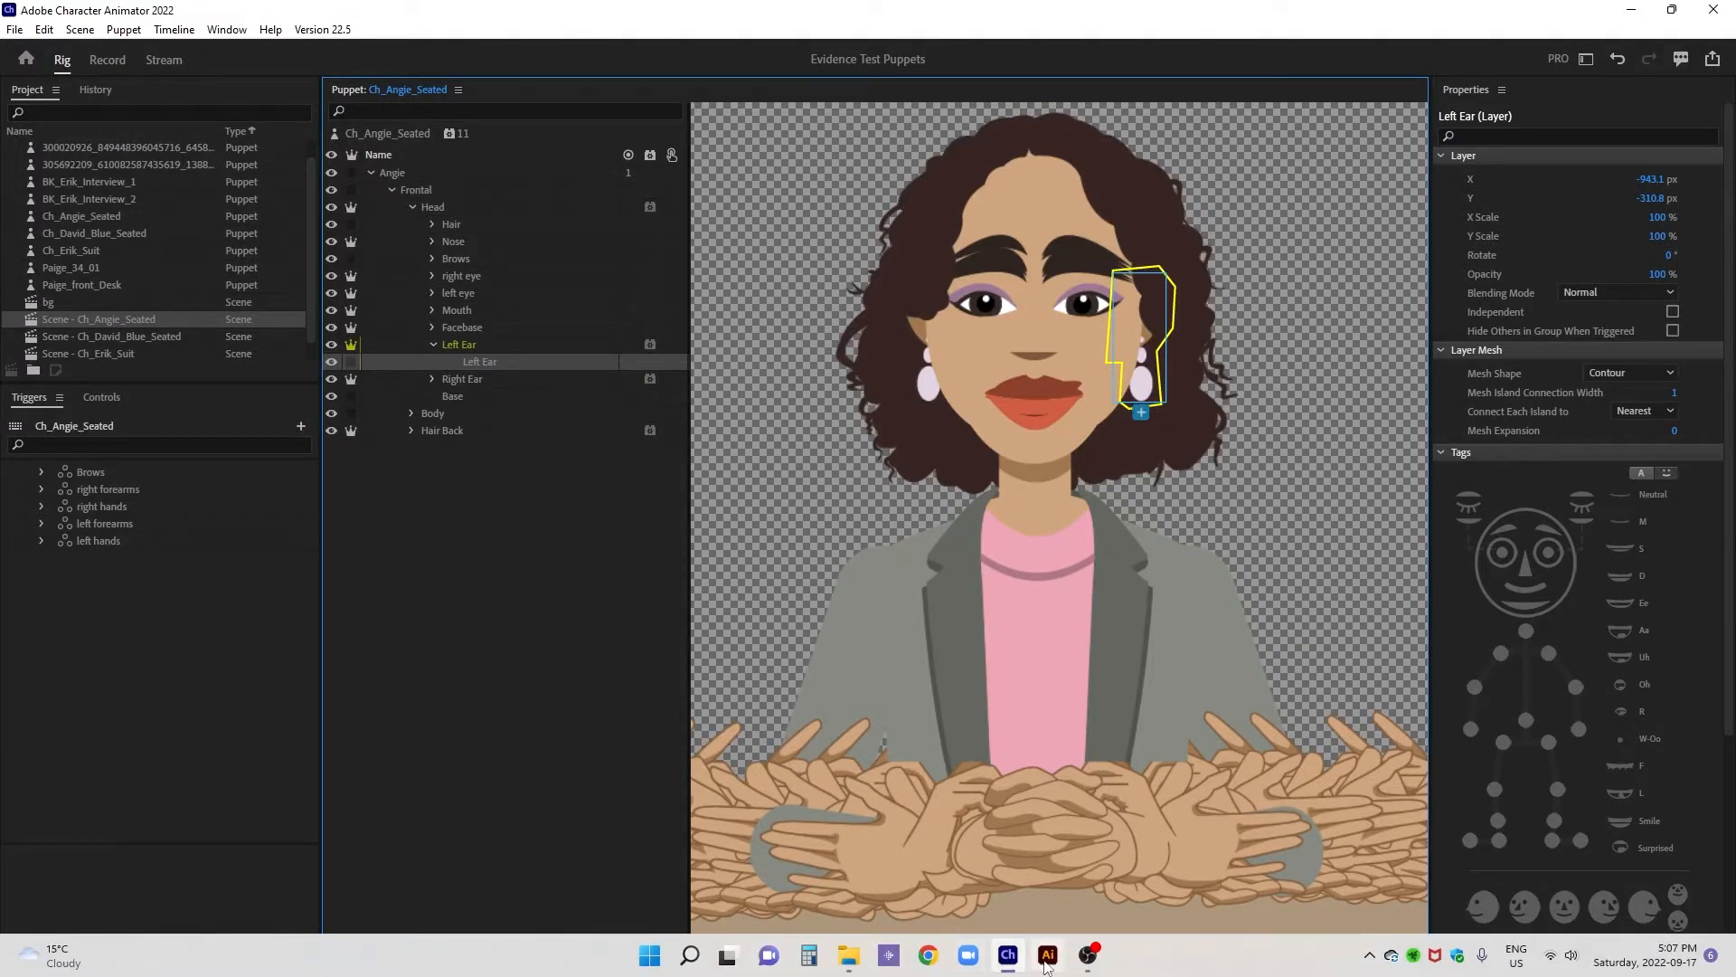
# - Switch to the puppet's artwork in Illustrator and rename the two groups inside the +Left Ear layer as earring and base
pyautogui.click(1048, 956)
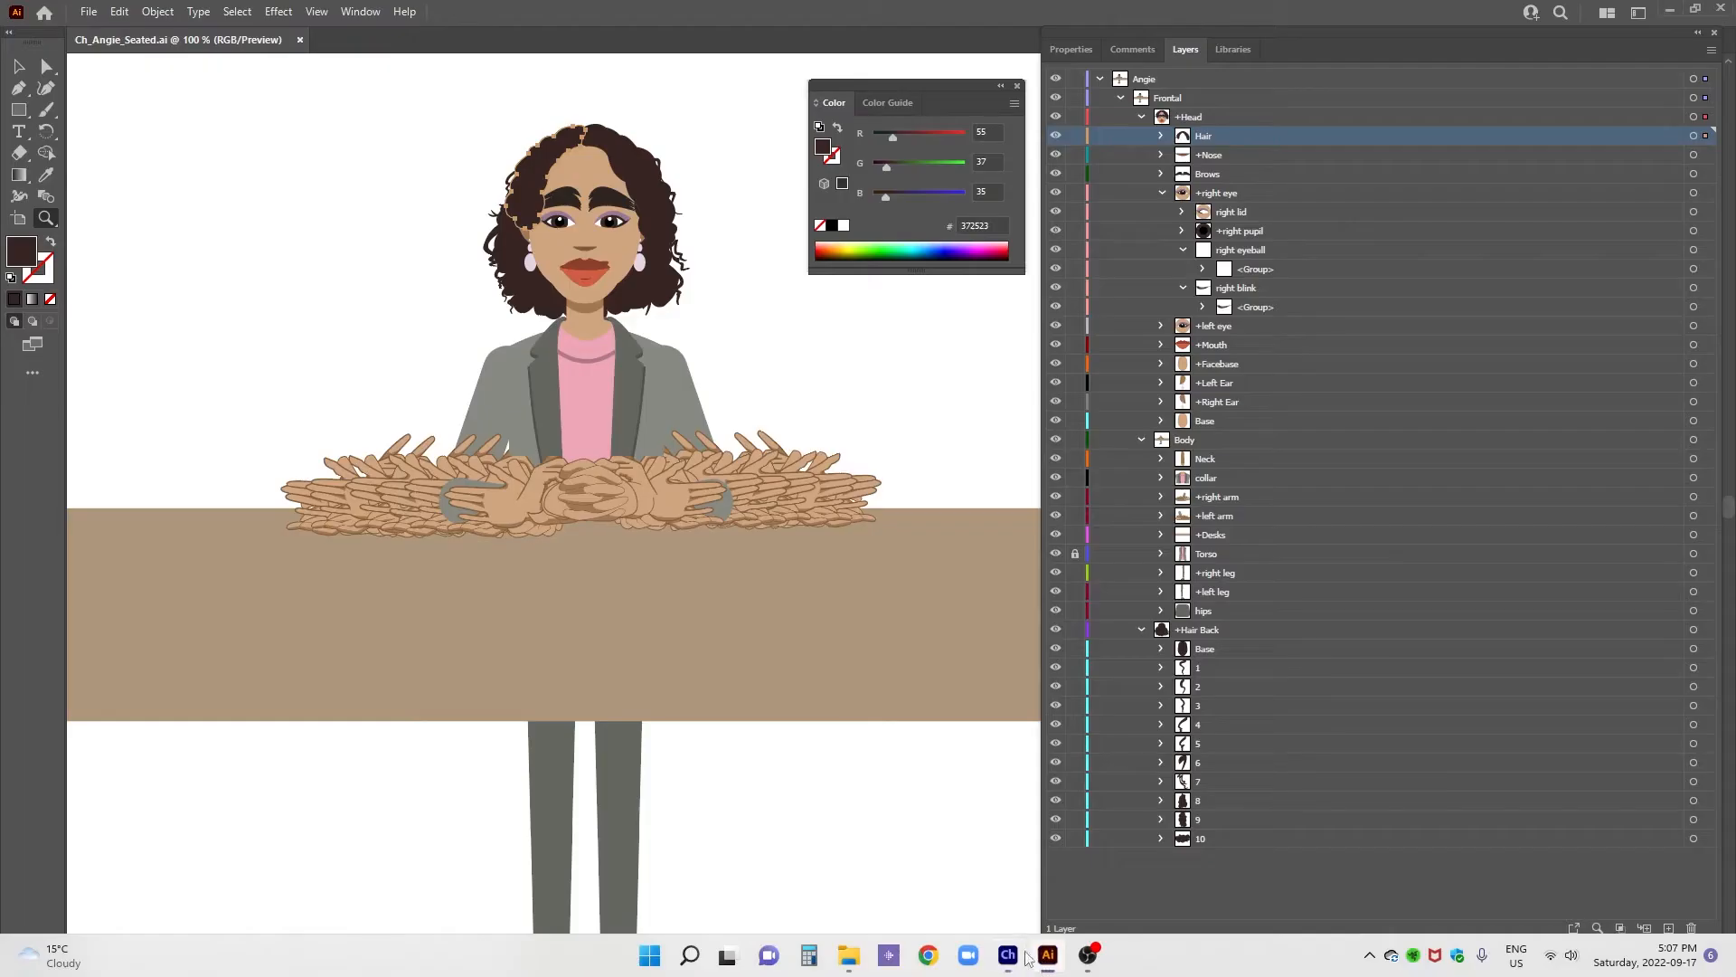
pyautogui.click(1161, 193)
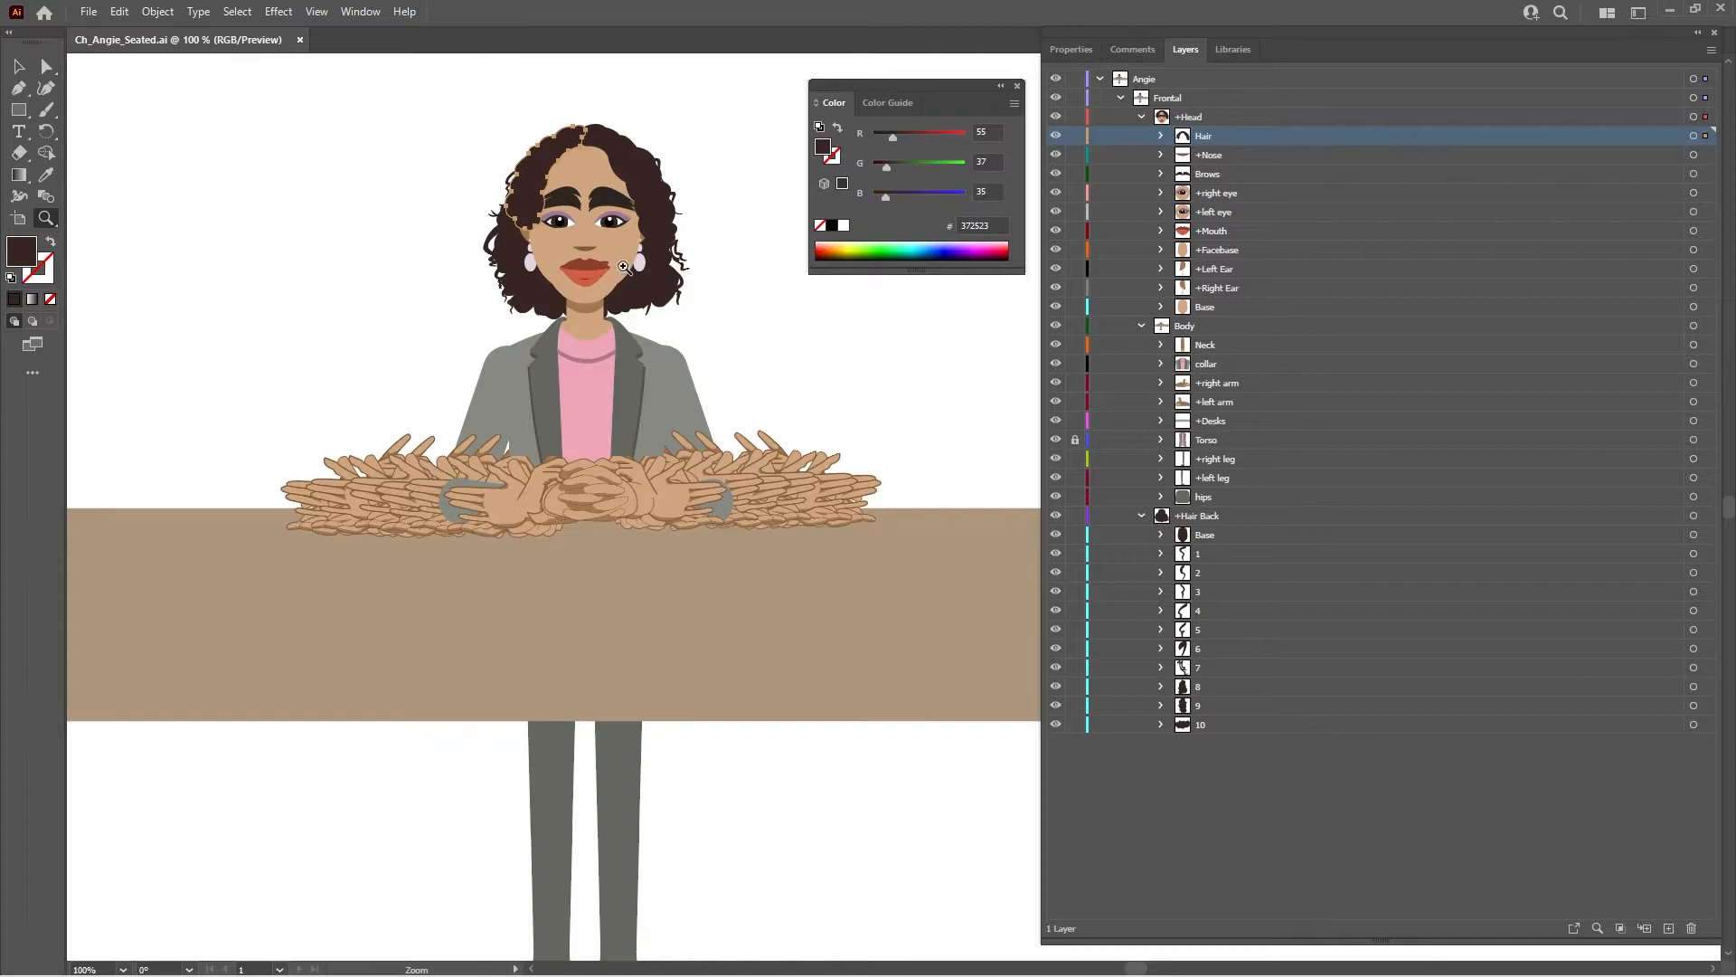
pyautogui.click(624, 268)
pyautogui.click(888, 481)
pyautogui.click(962, 516)
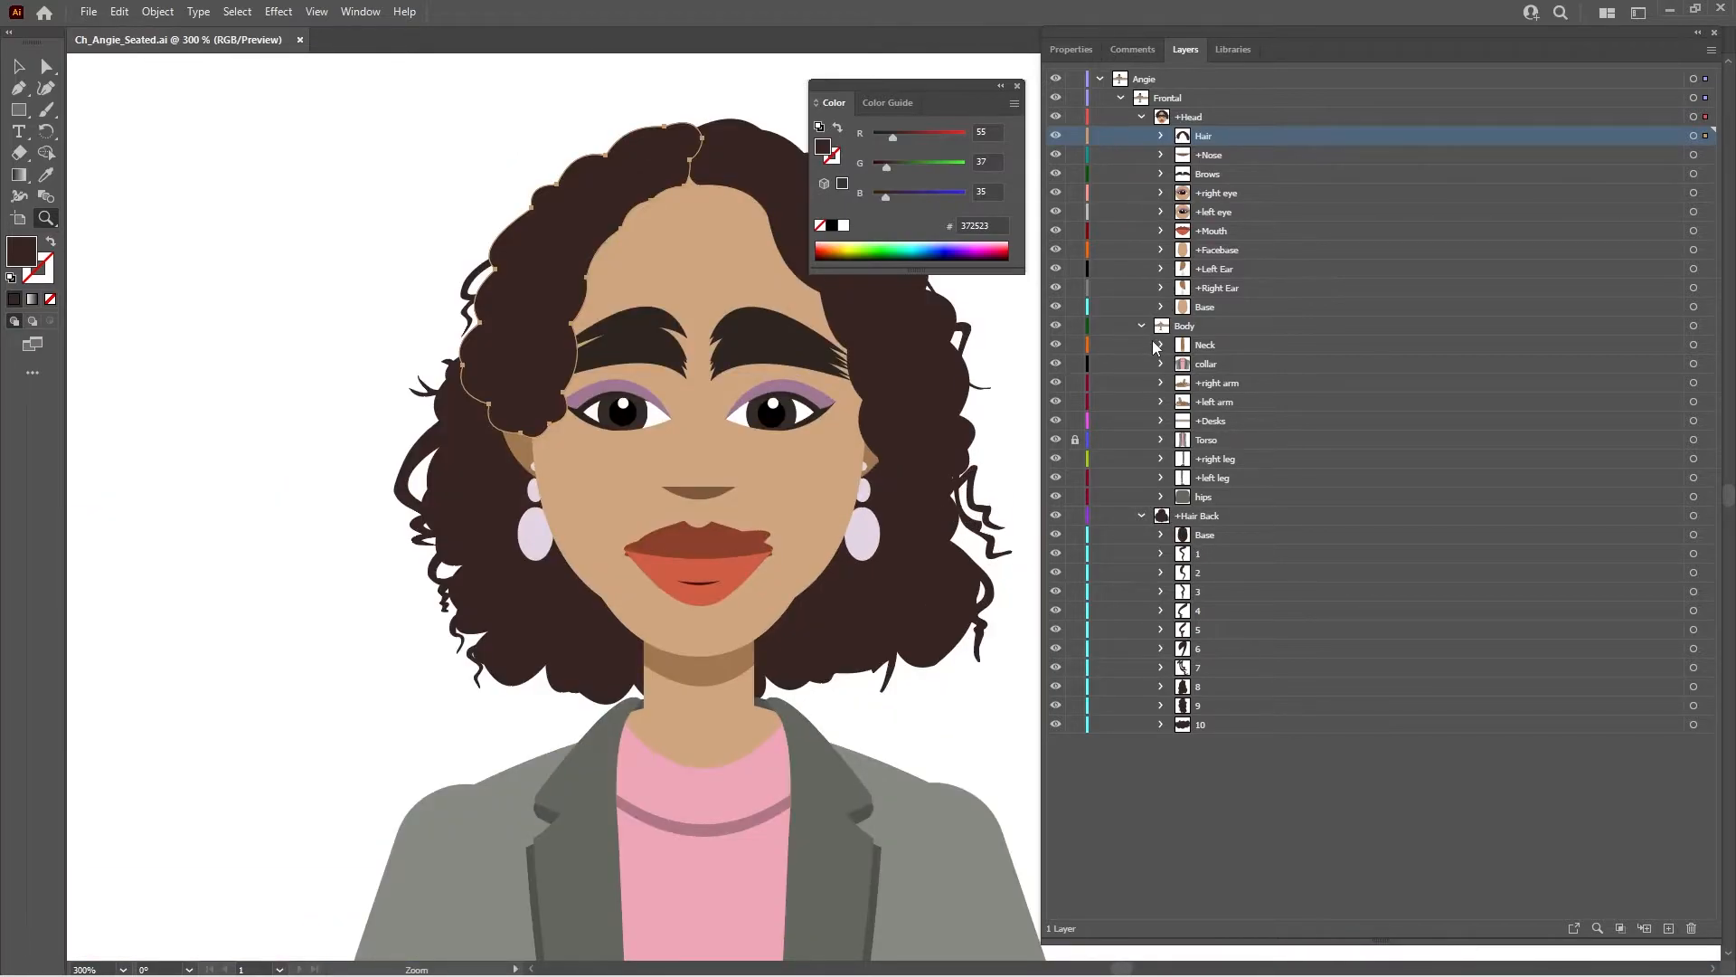
pyautogui.click(1162, 269)
pyautogui.click(1238, 289)
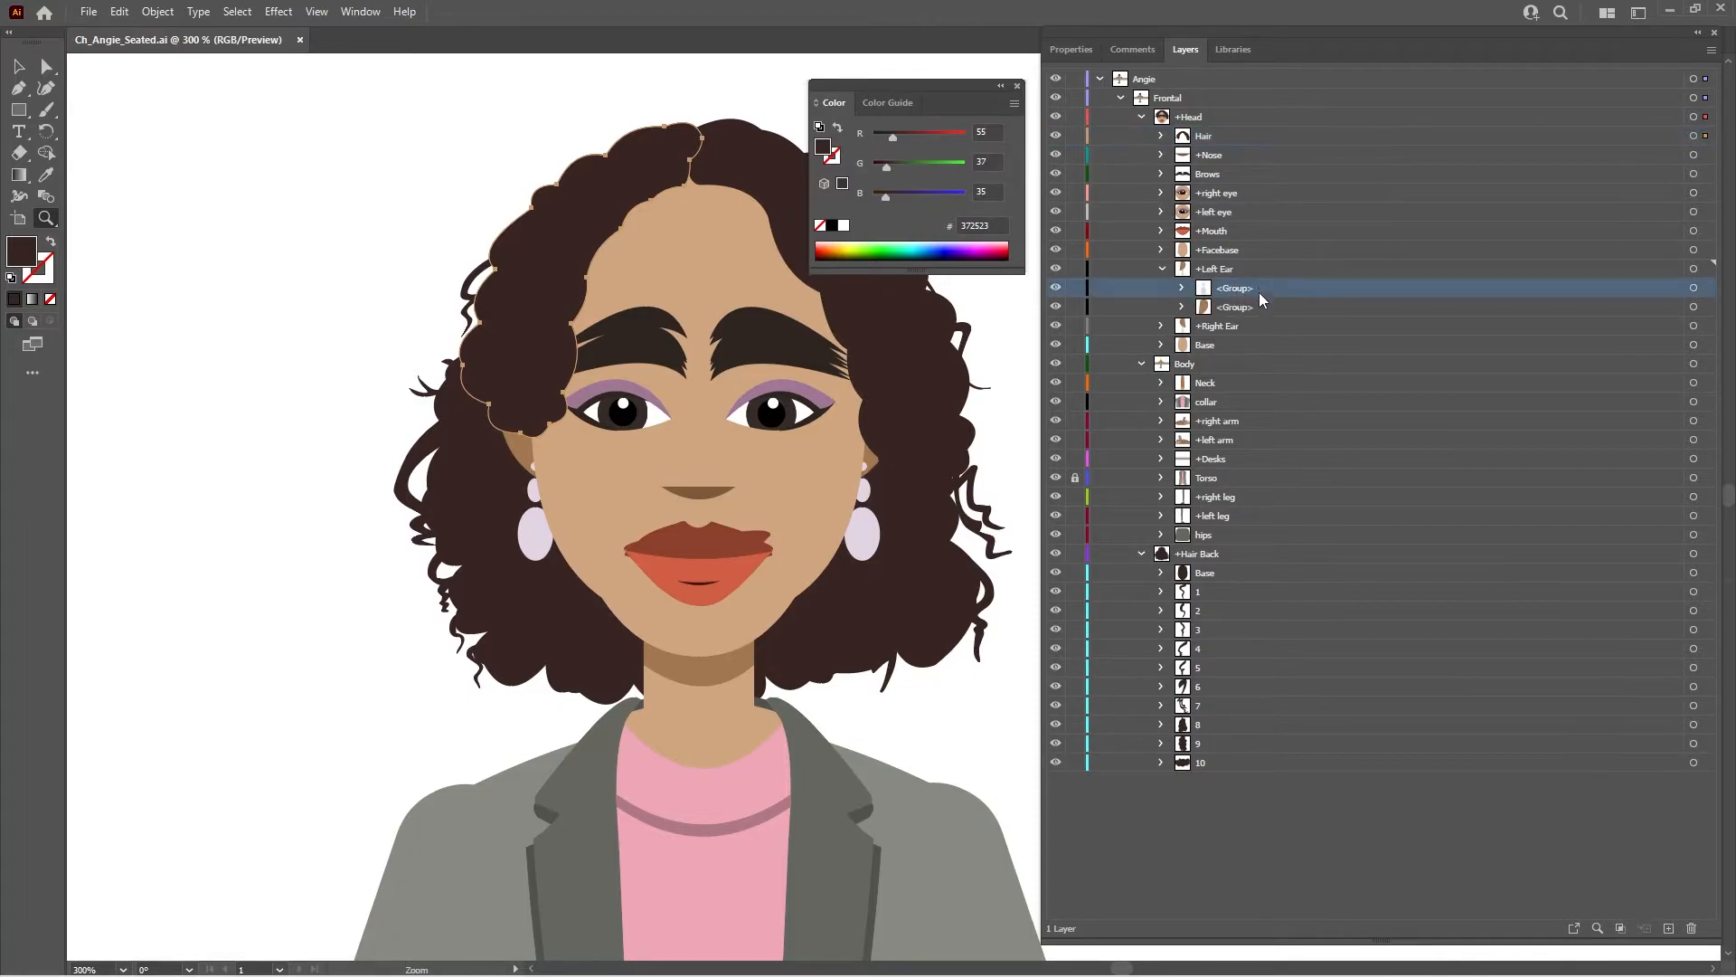
pyautogui.doubleClick(1260, 306)
pyautogui.write('base')
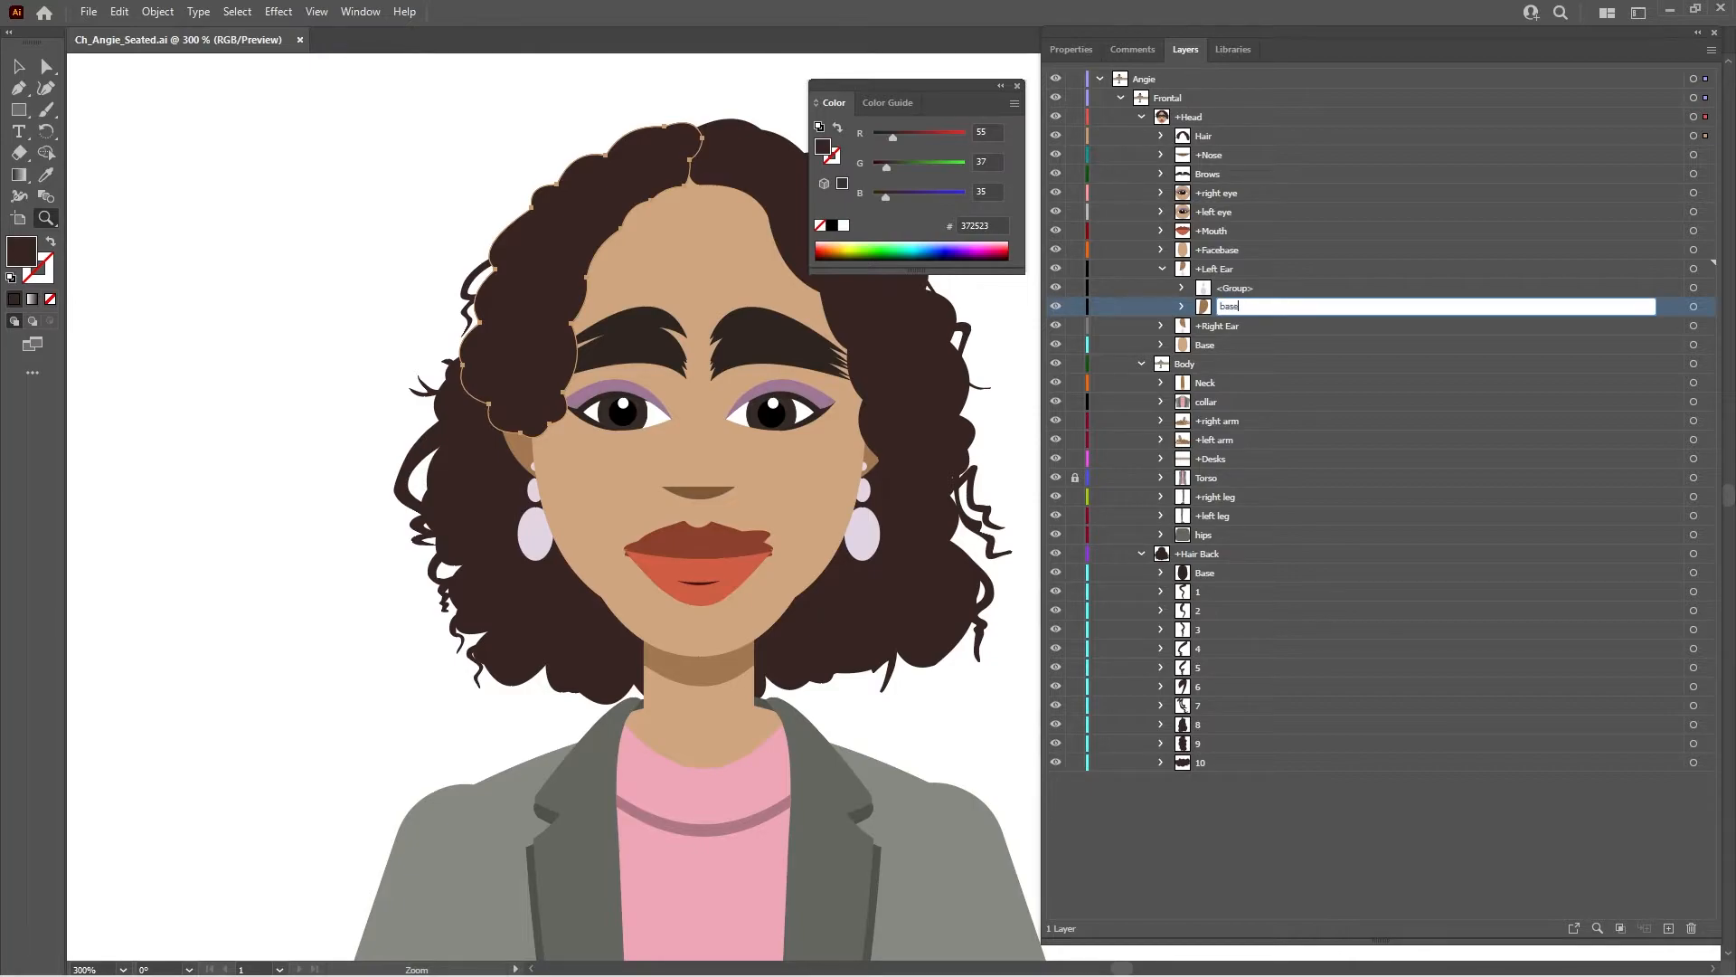
pyautogui.doubleClick(1235, 288)
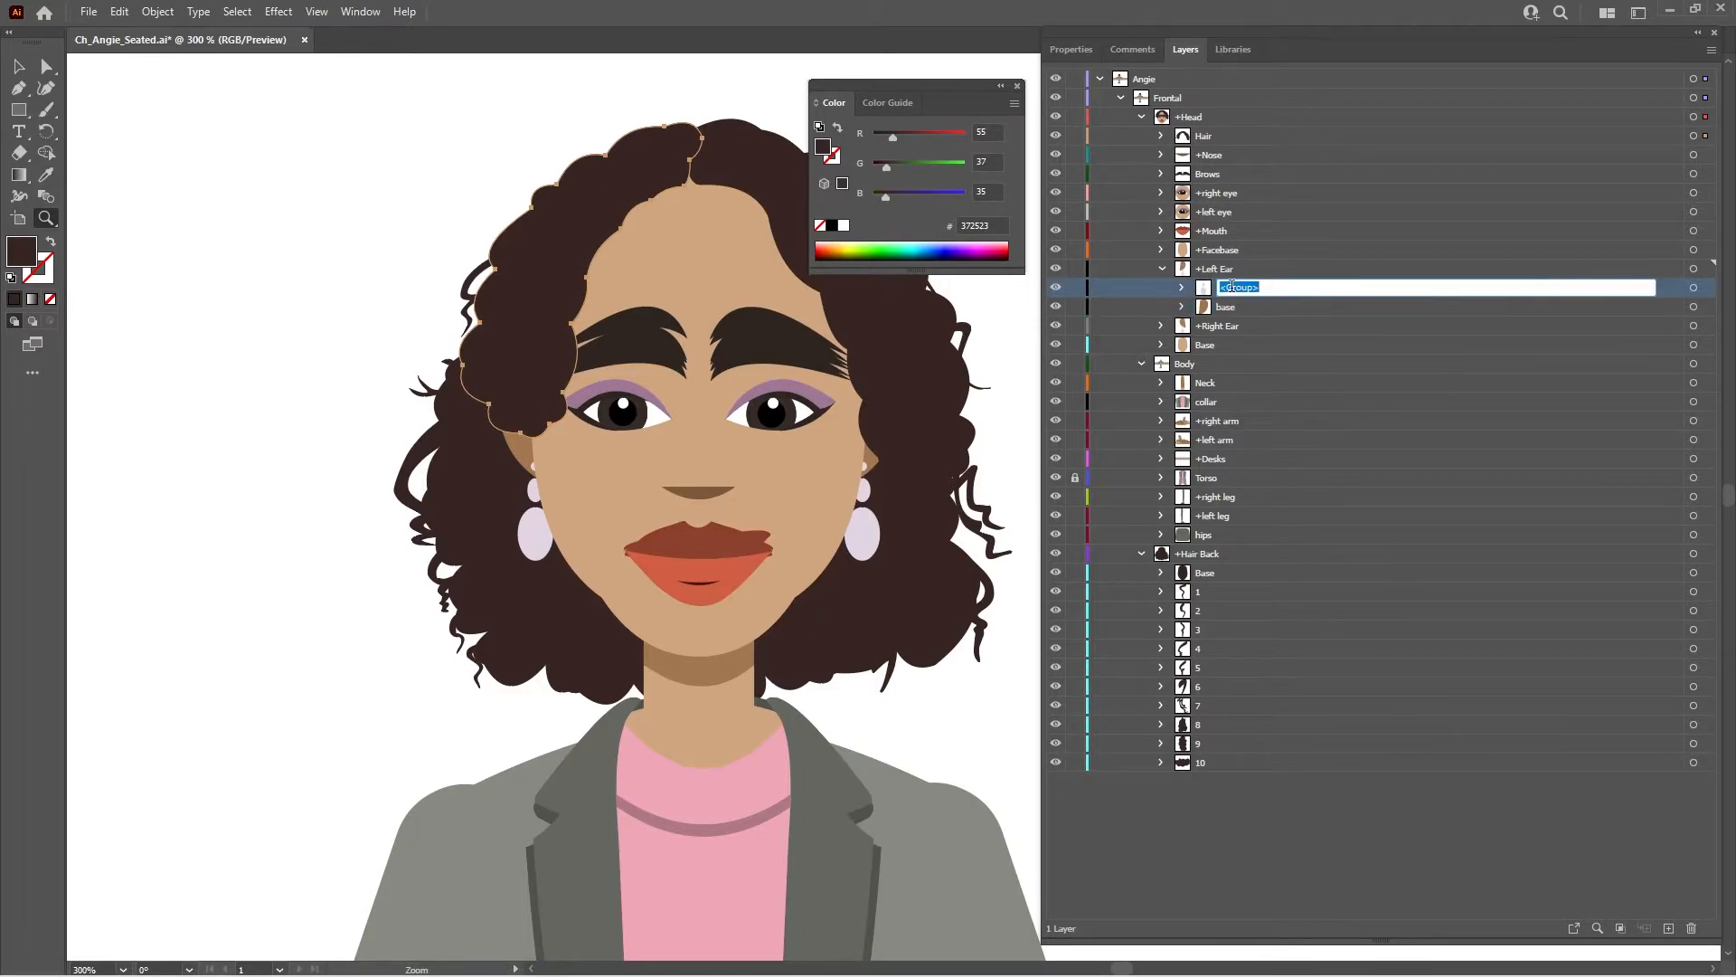
pyautogui.write('earring')
pyautogui.press('Return')
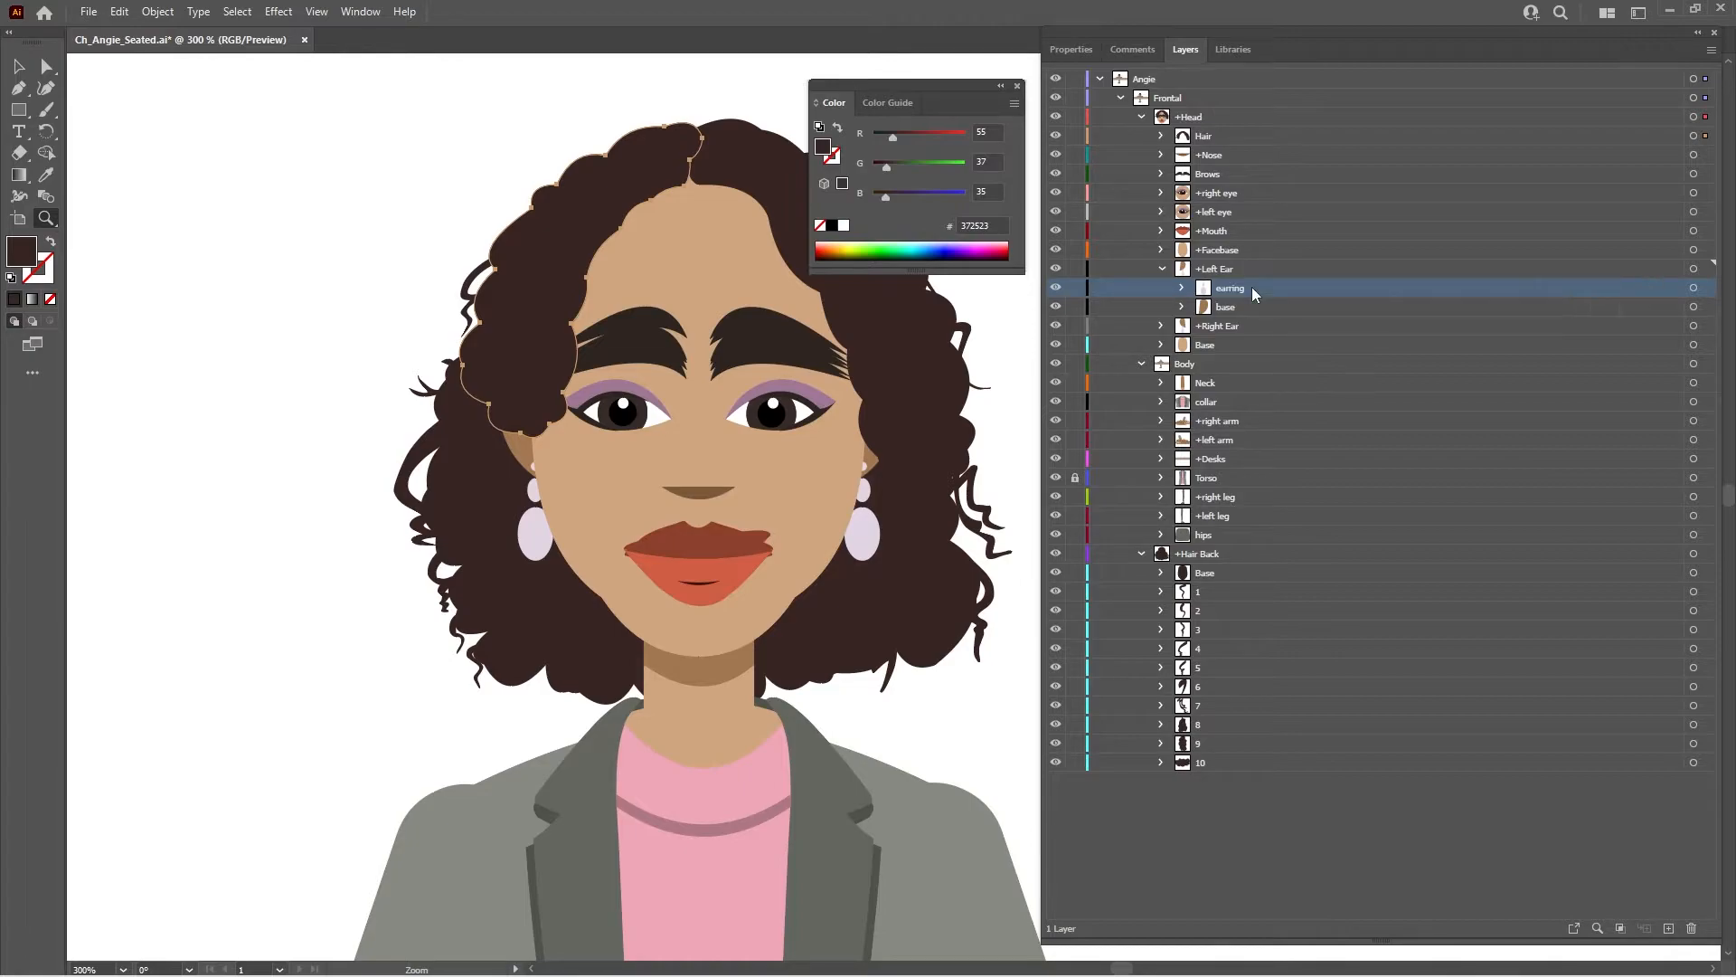
# - Rename the two groups inside the +Right Ear layer as earring and base, and save the artwork
pyautogui.click(1162, 326)
pyautogui.doubleClick(1239, 364)
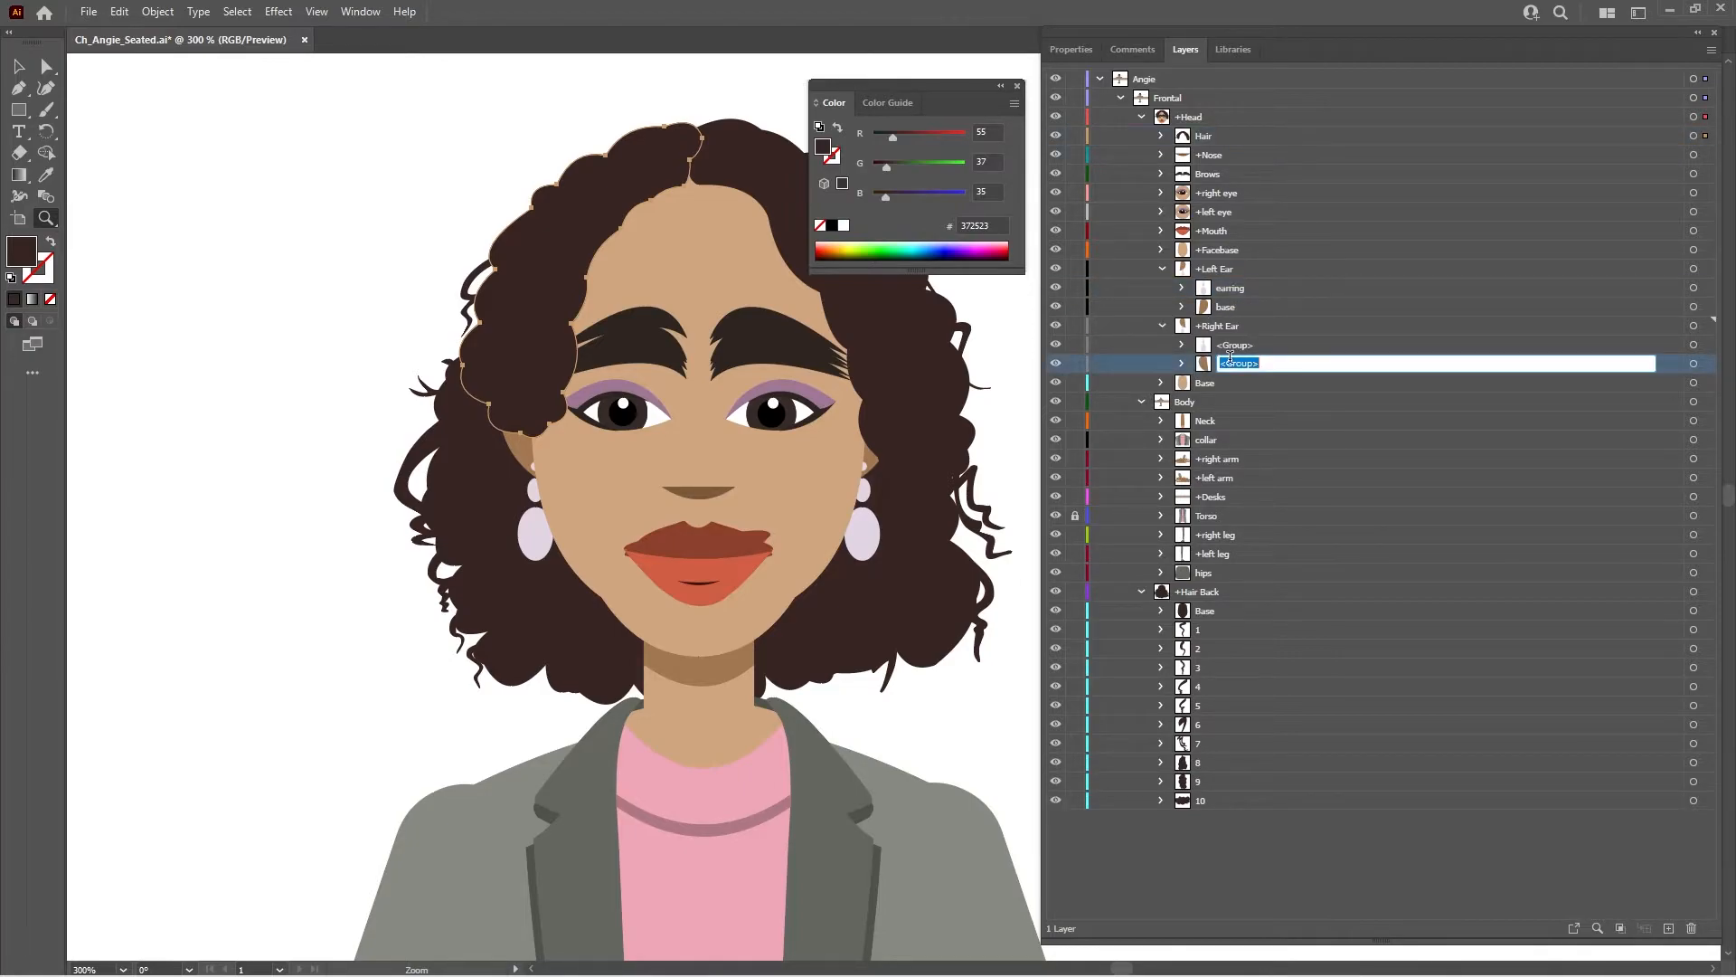
pyautogui.write('bas')
pyautogui.press('Return')
pyautogui.doubleClick(1241, 345)
pyautogui.write('earr')
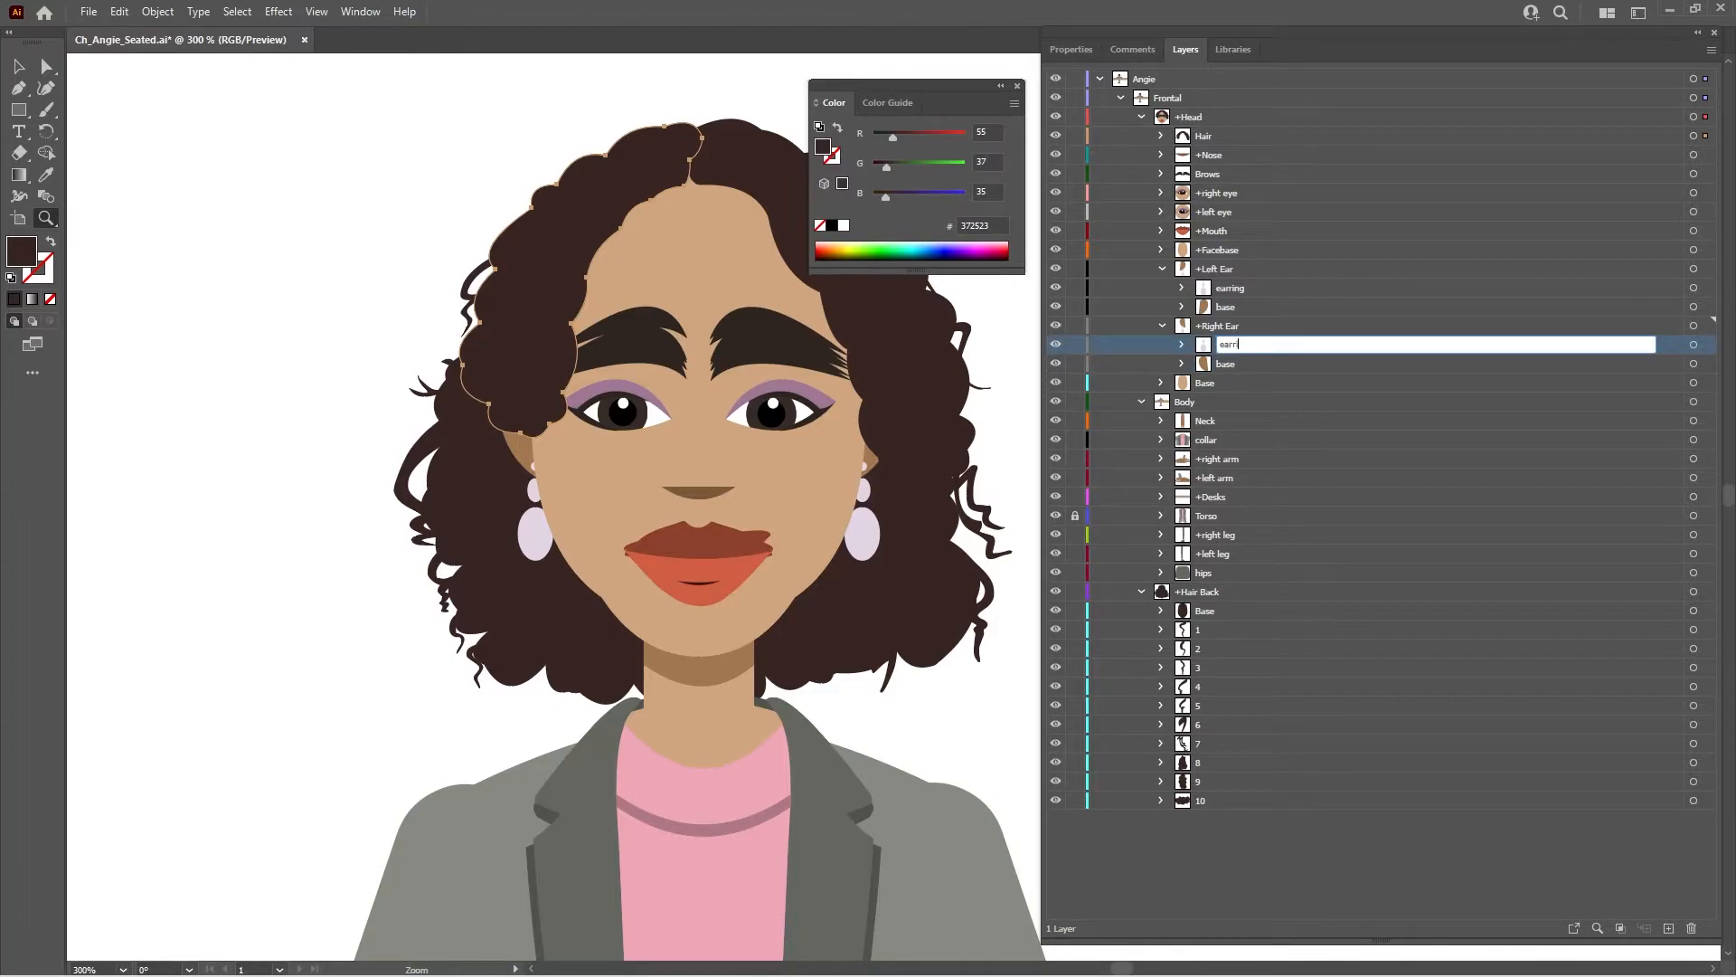
pyautogui.write('ing')
pyautogui.press('Return')
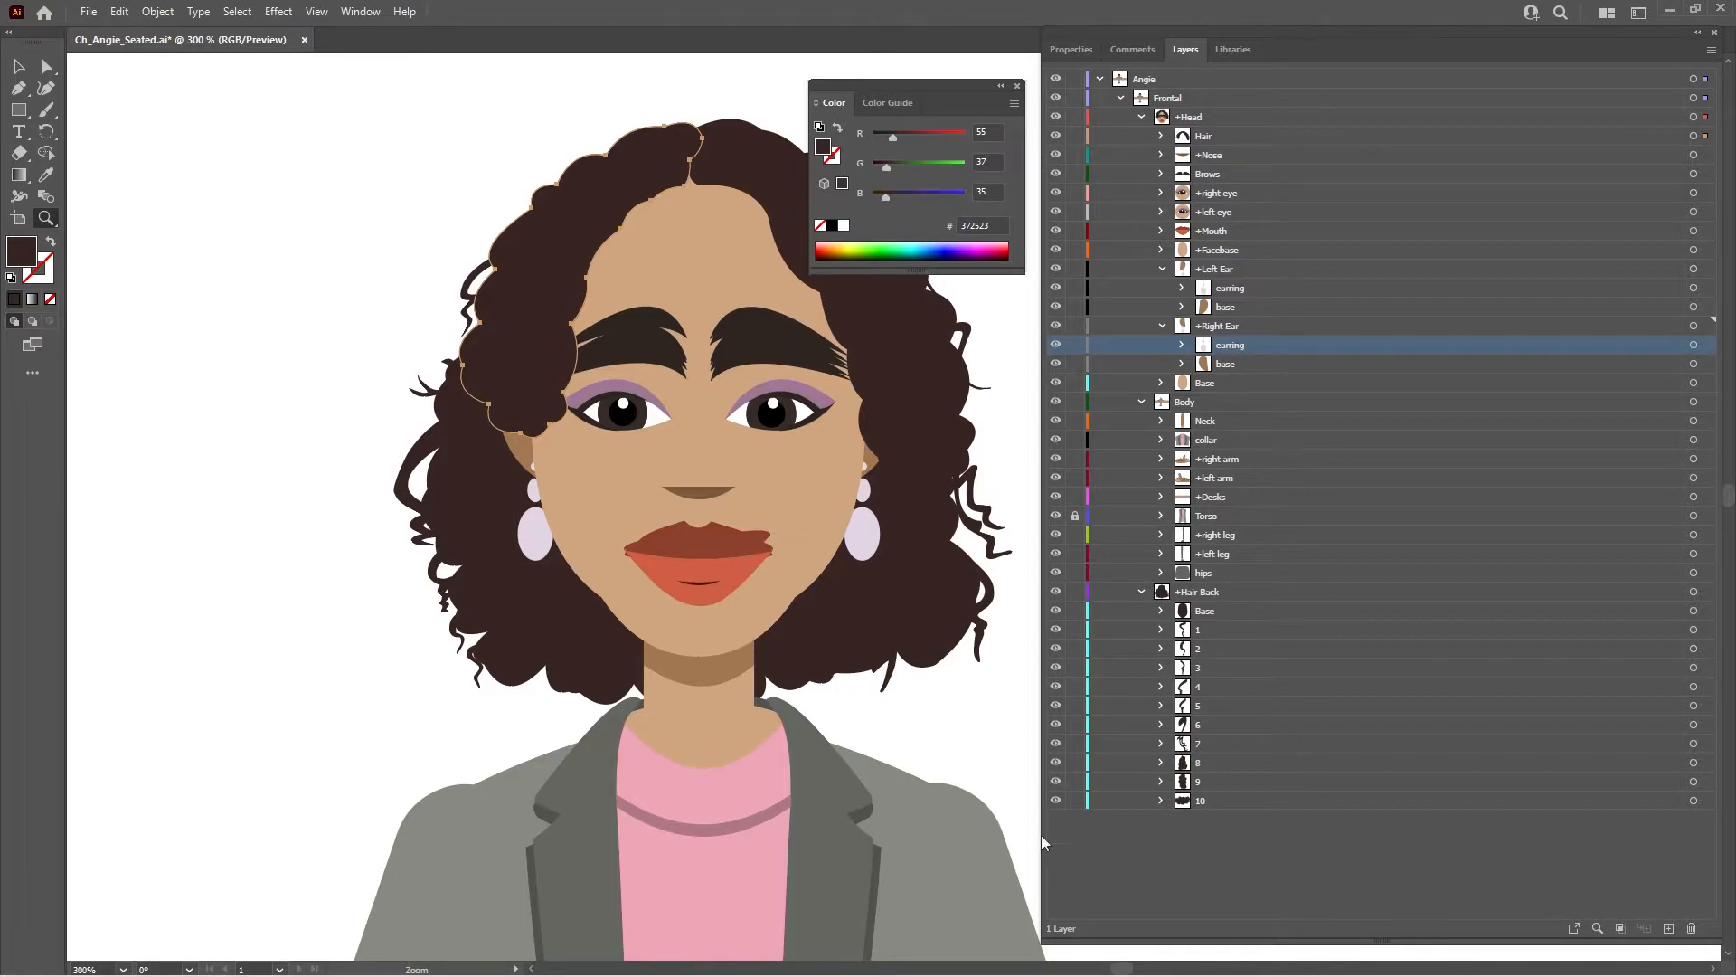
pyautogui.hotkey('ctrl', 's')
# - Switch to Character Animator and make the earring layer in the Left Ear group independent
pyautogui.moveTo(1046, 960)
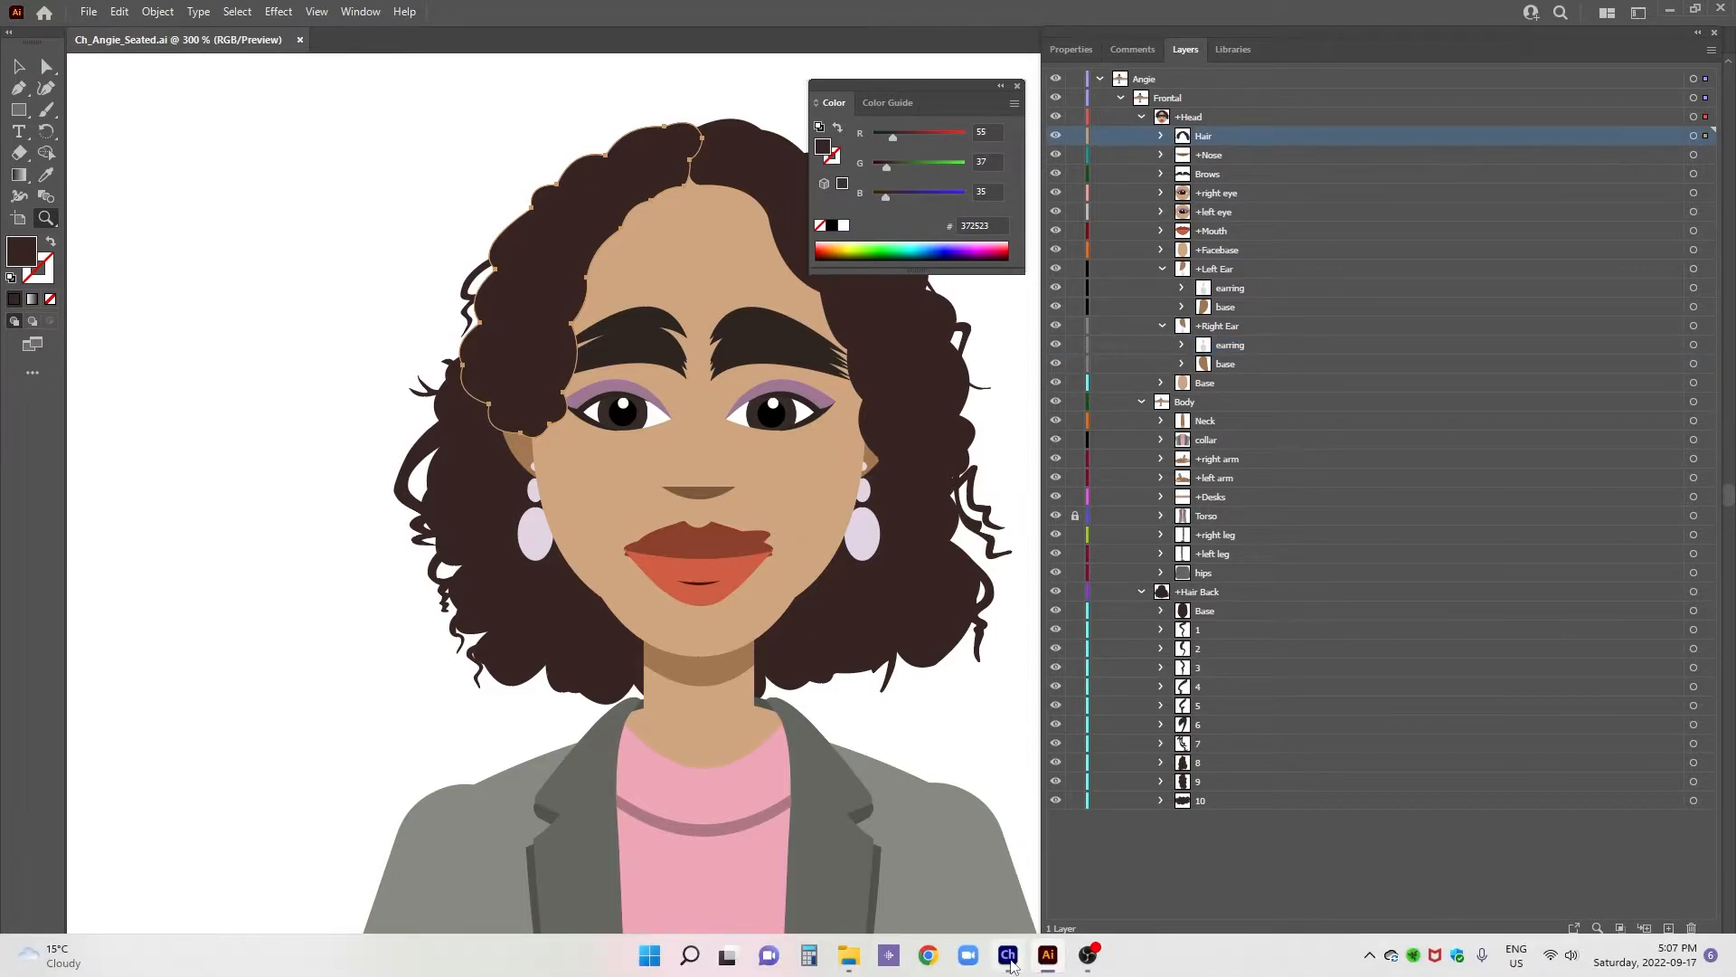
pyautogui.click(1008, 955)
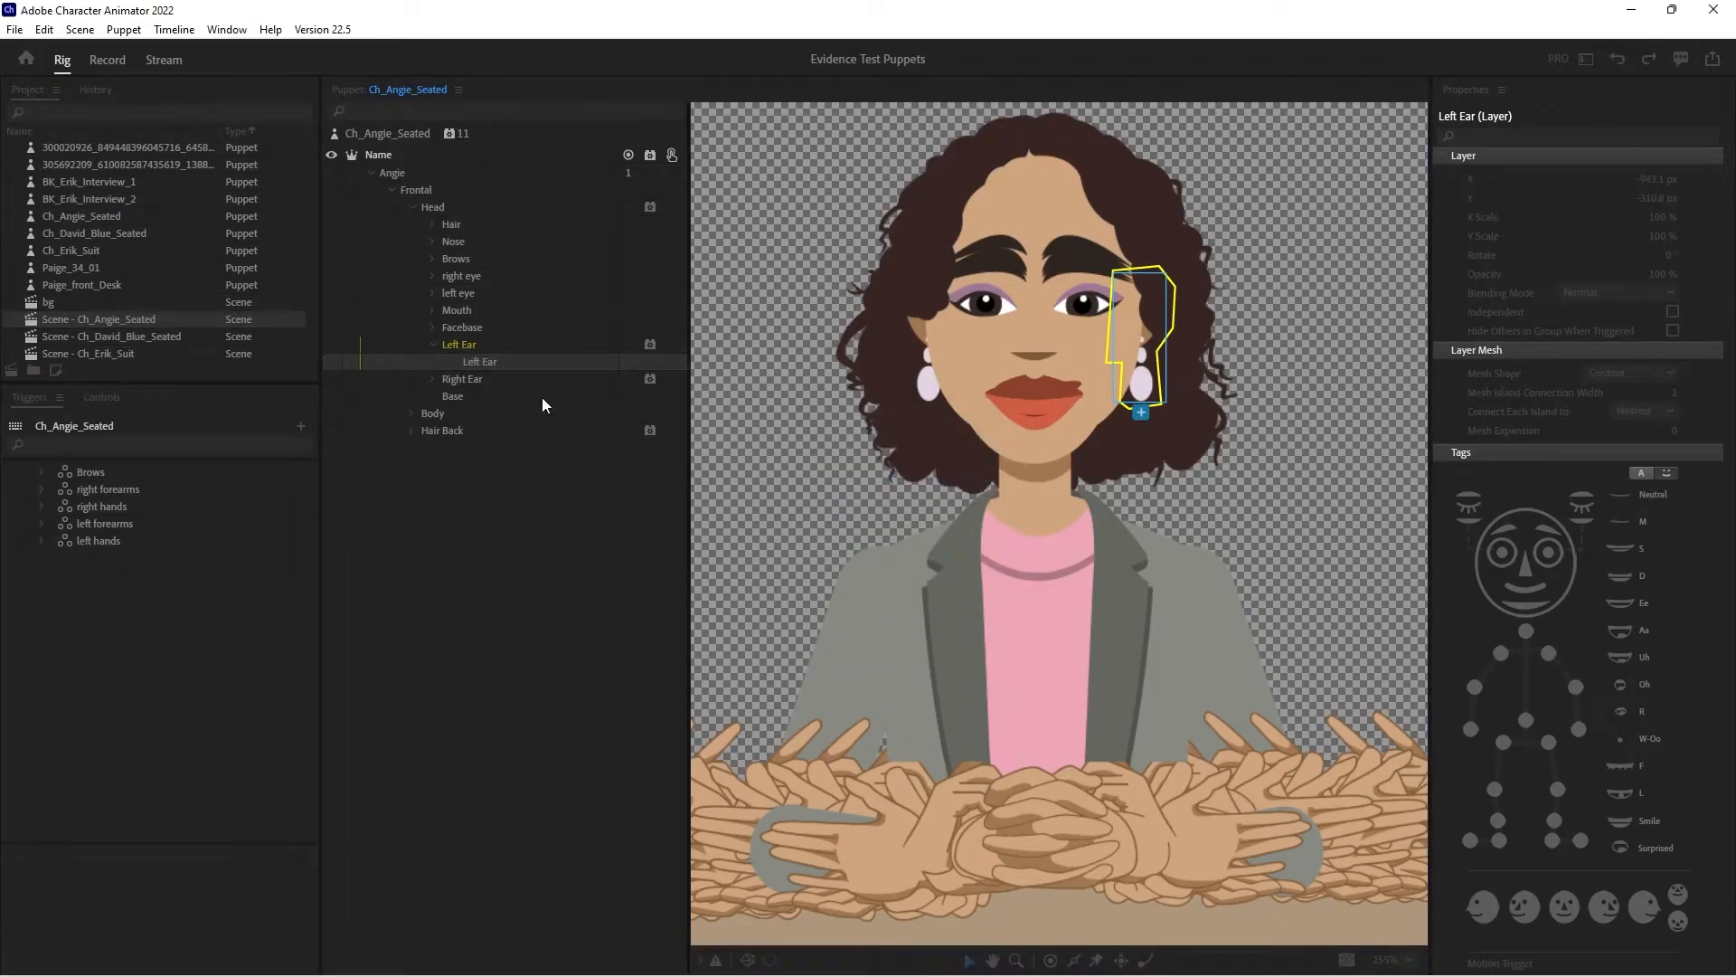
pyautogui.click(491, 363)
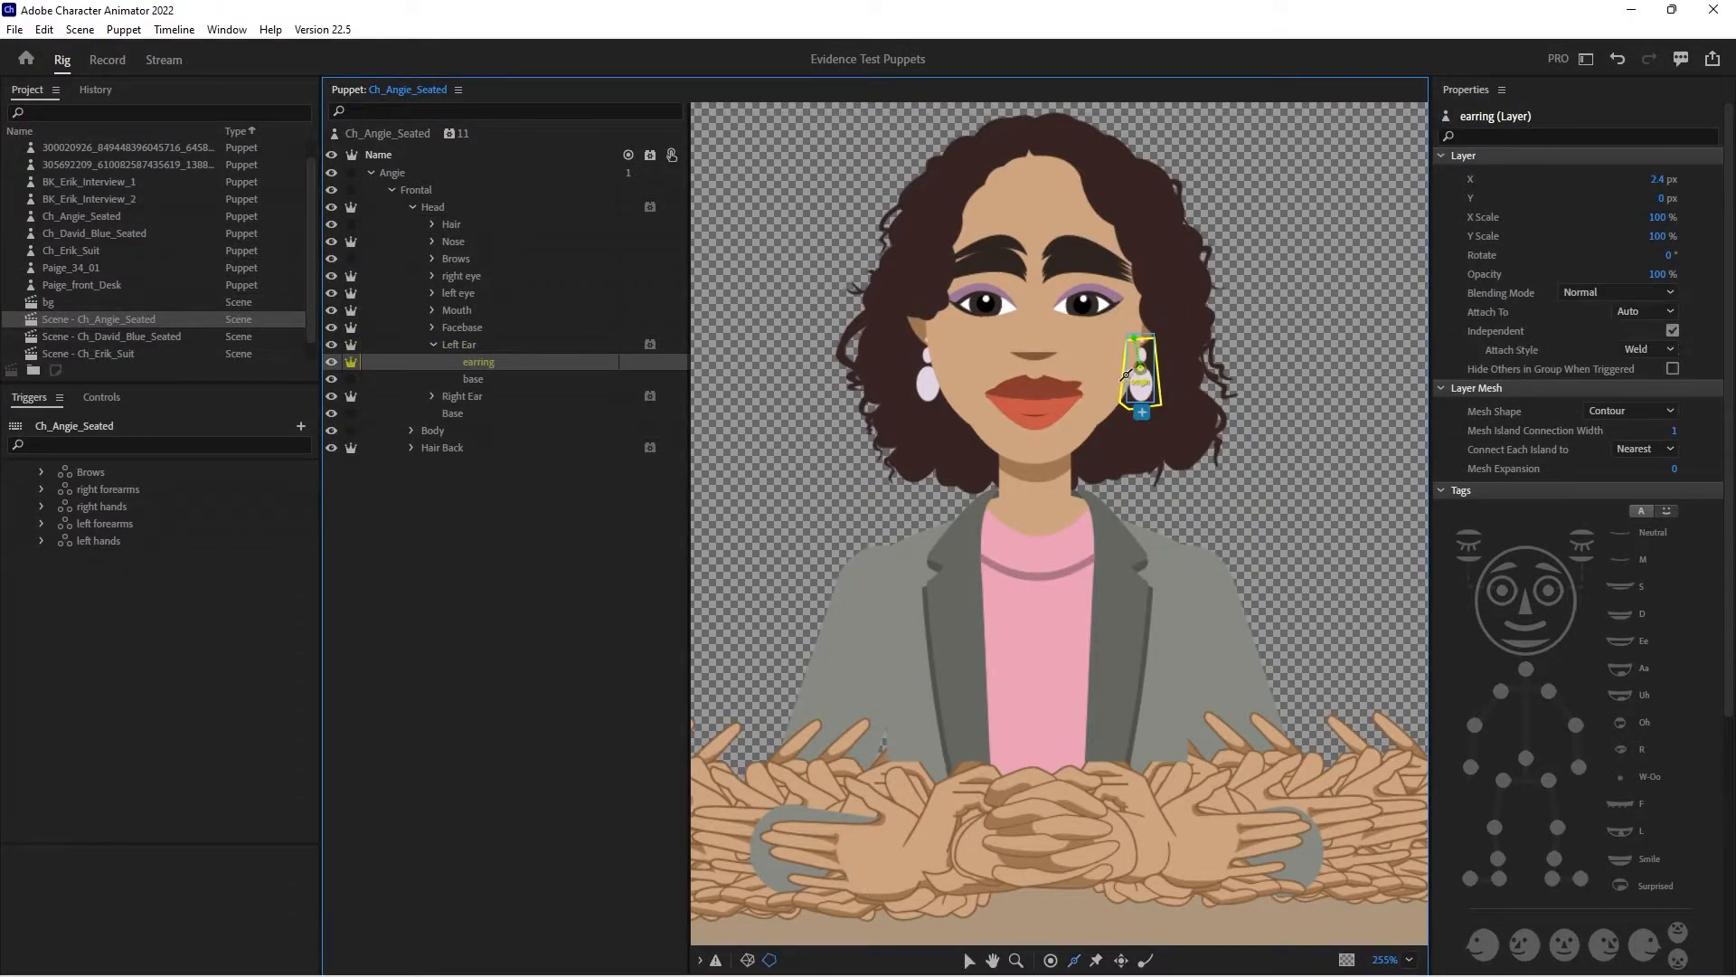
pyautogui.moveTo(1098, 356); pyautogui.dragTo(1129, 372)
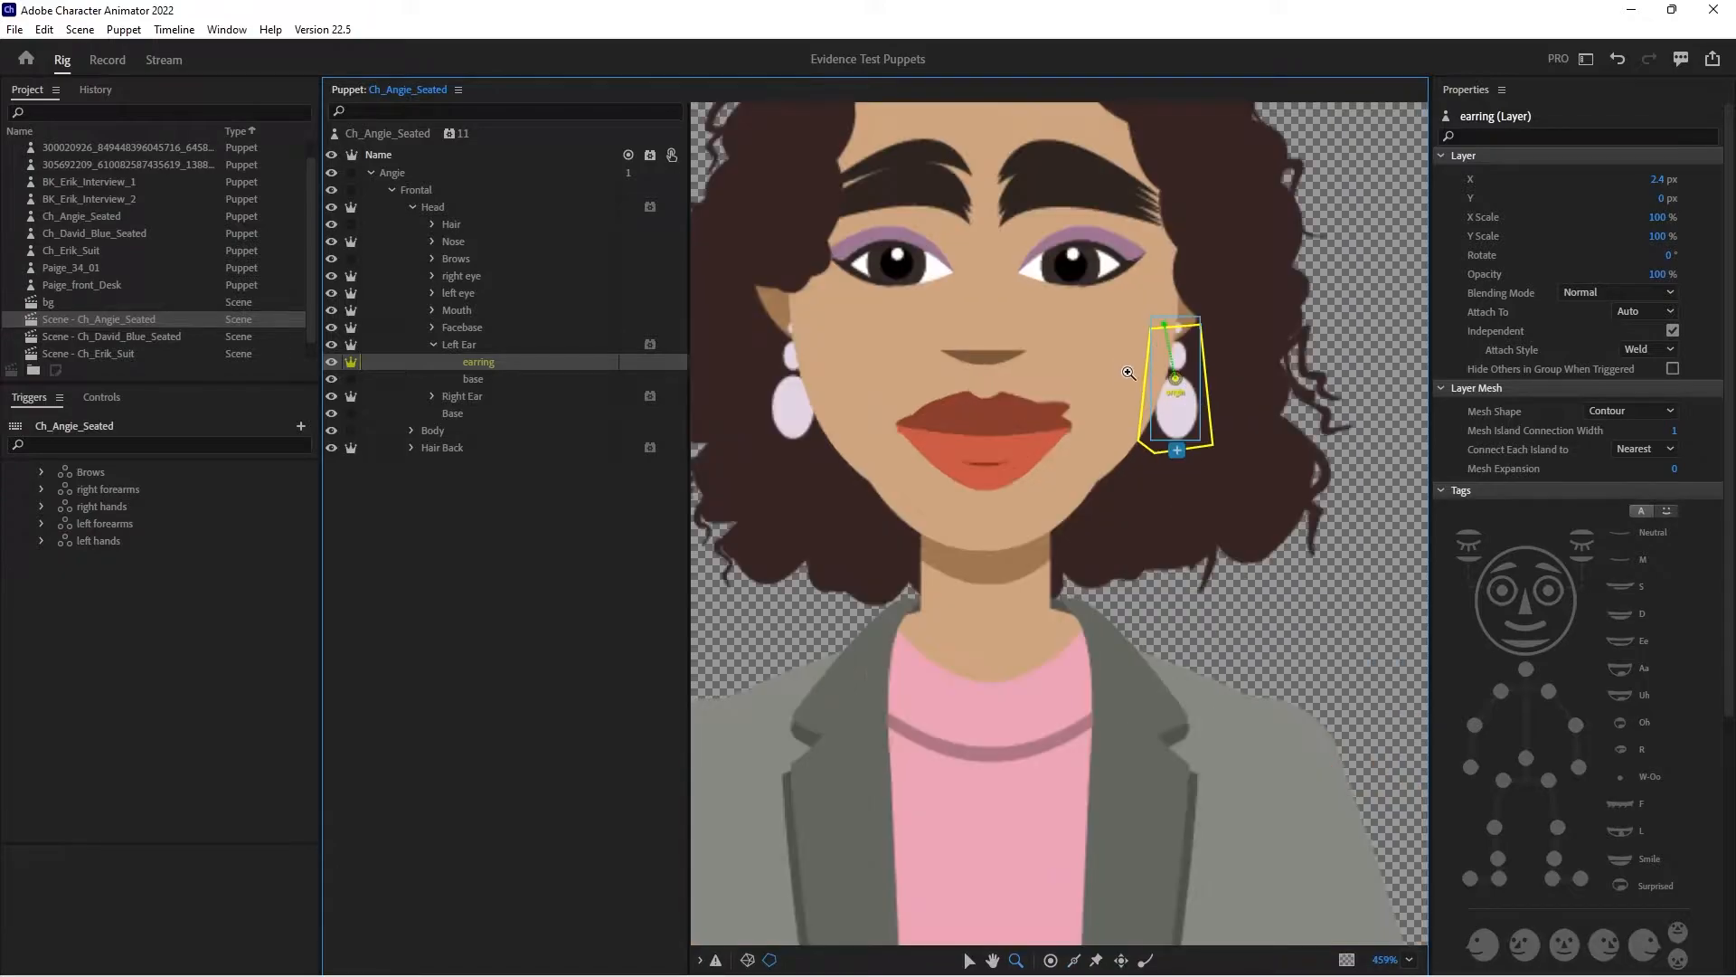
pyautogui.click(953, 938)
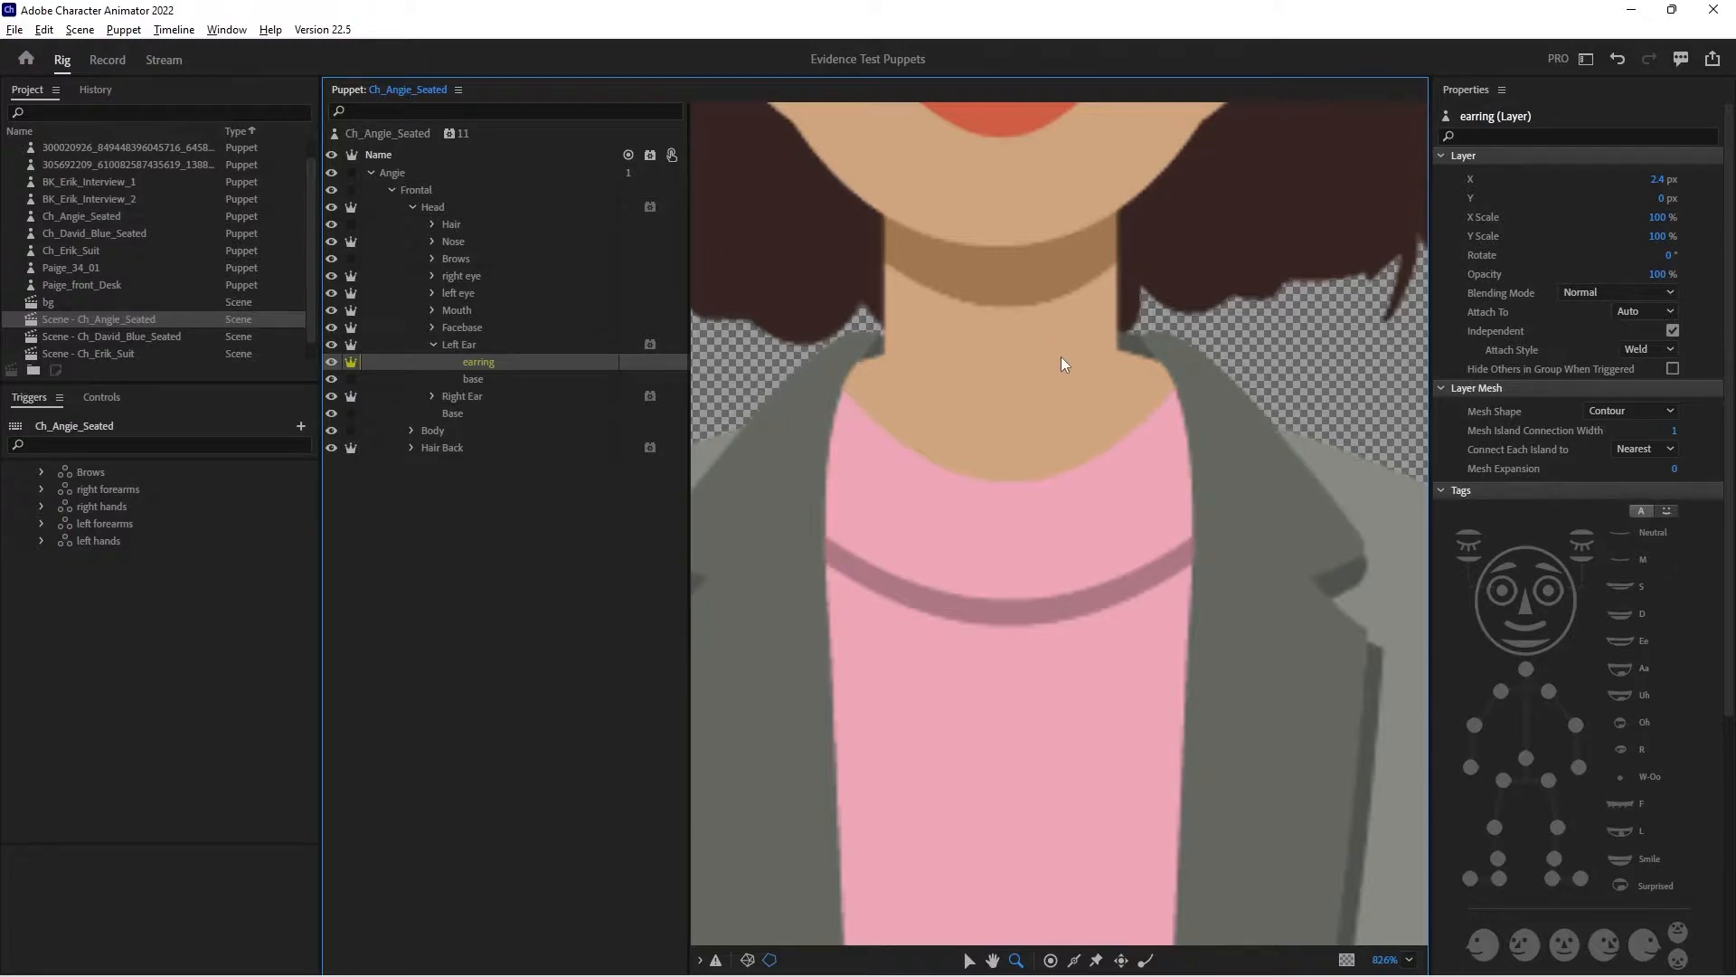
pyautogui.hotkey('alt', 'space')
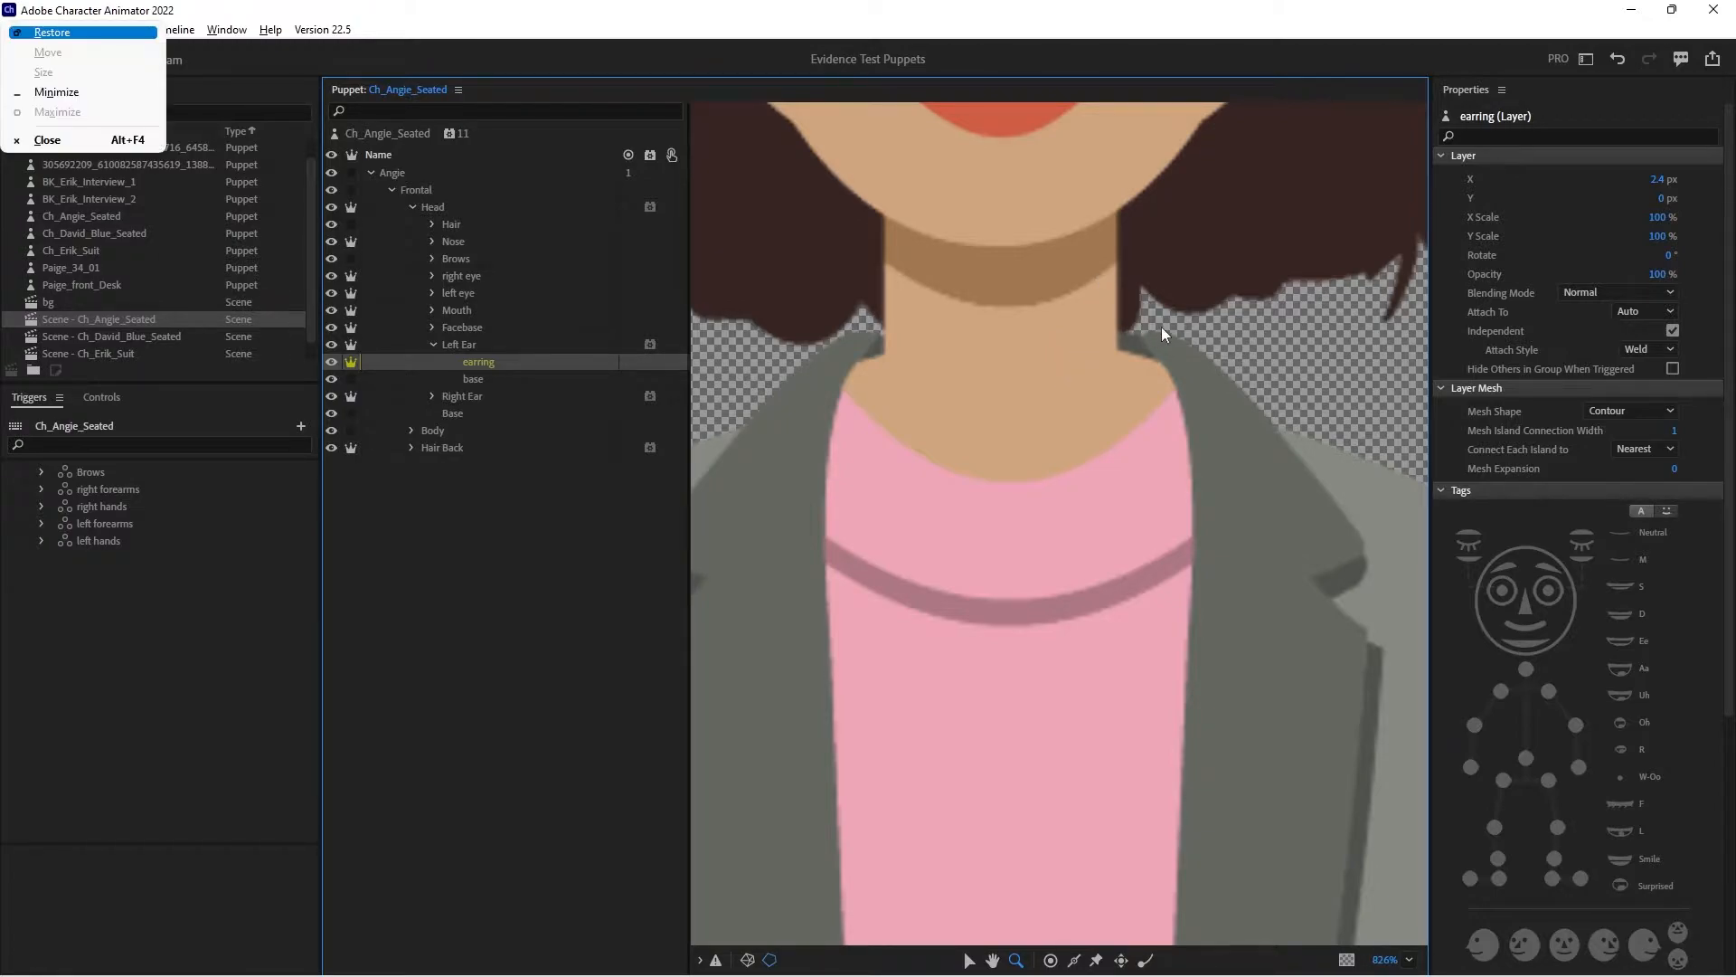
pyautogui.click(541, 852)
pyautogui.moveTo(1271, 328); pyautogui.dragTo(1163, 792)
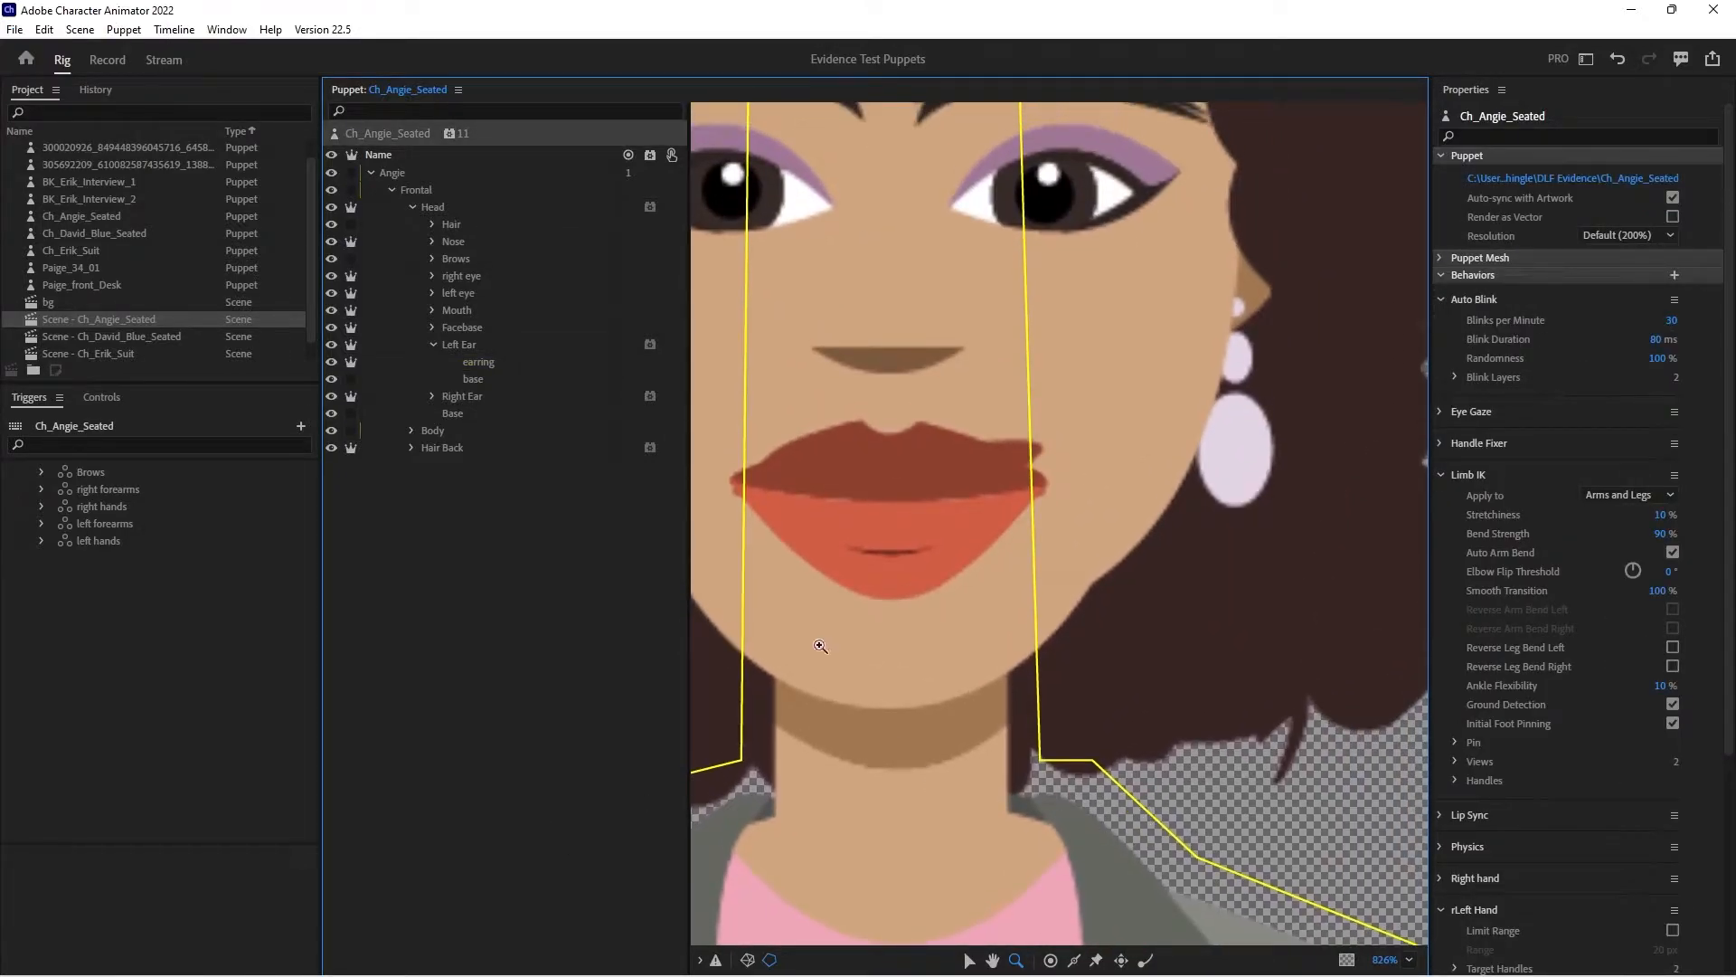
# - Move the left earring's origin handle up to its attachment at the earlobe and add a Dangle handle near its lower end
pyautogui.click(476, 360)
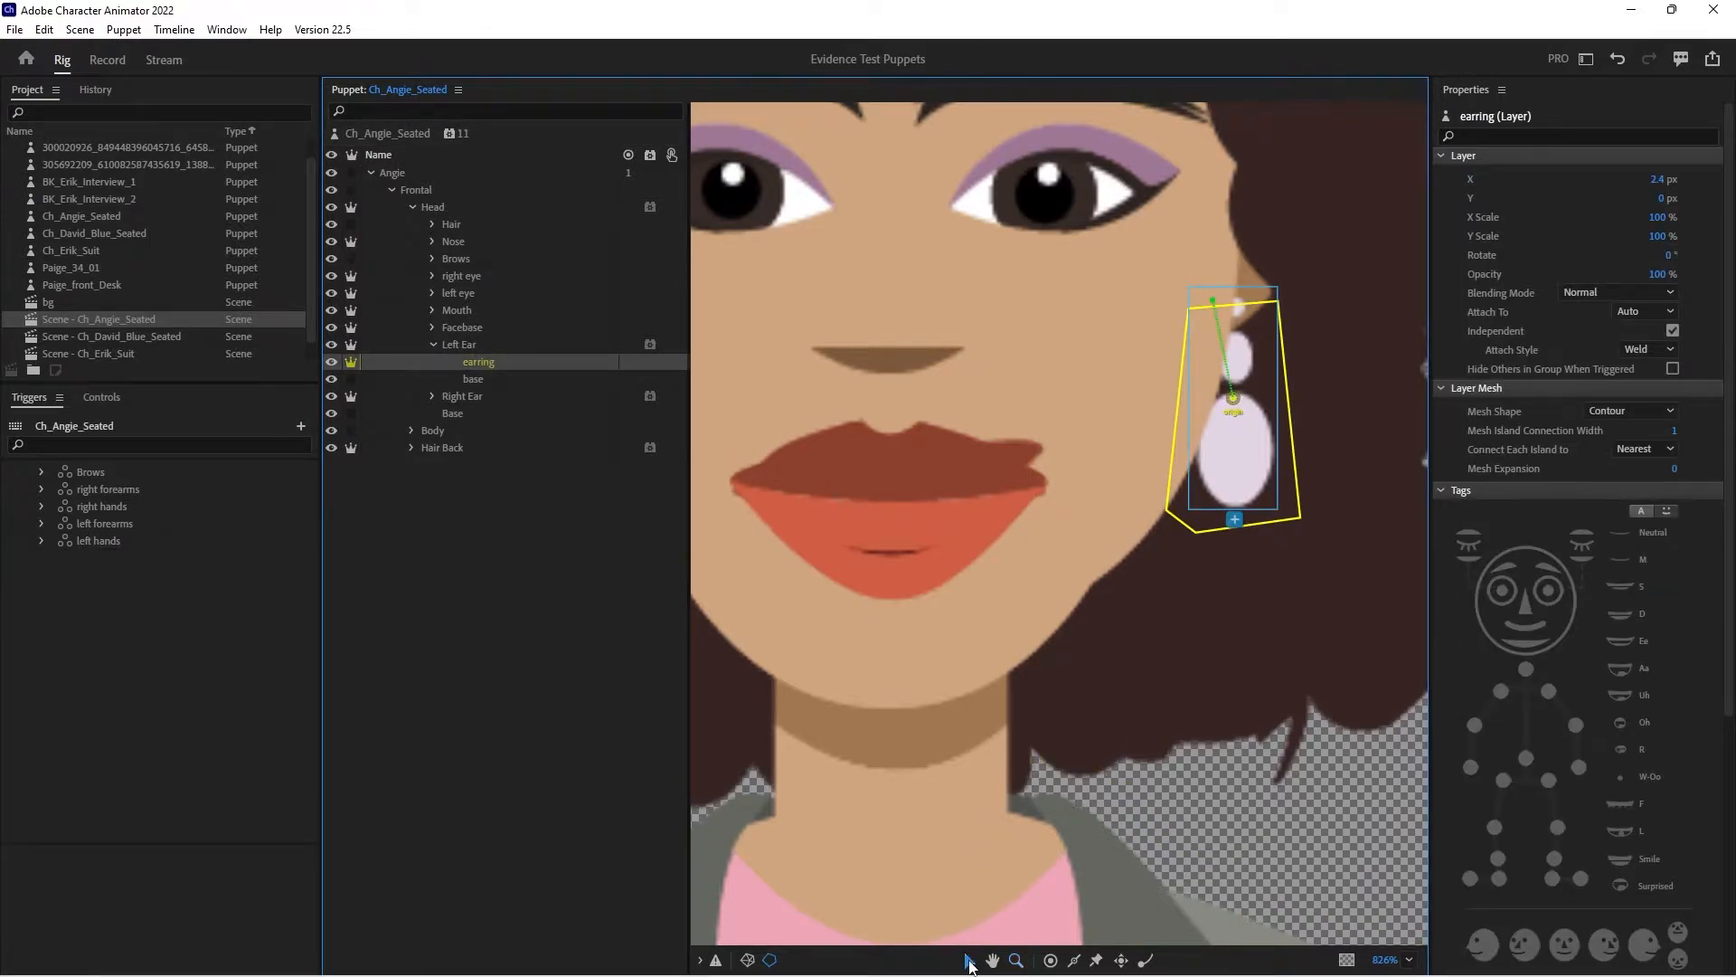
pyautogui.moveTo(1236, 407); pyautogui.dragTo(1242, 324)
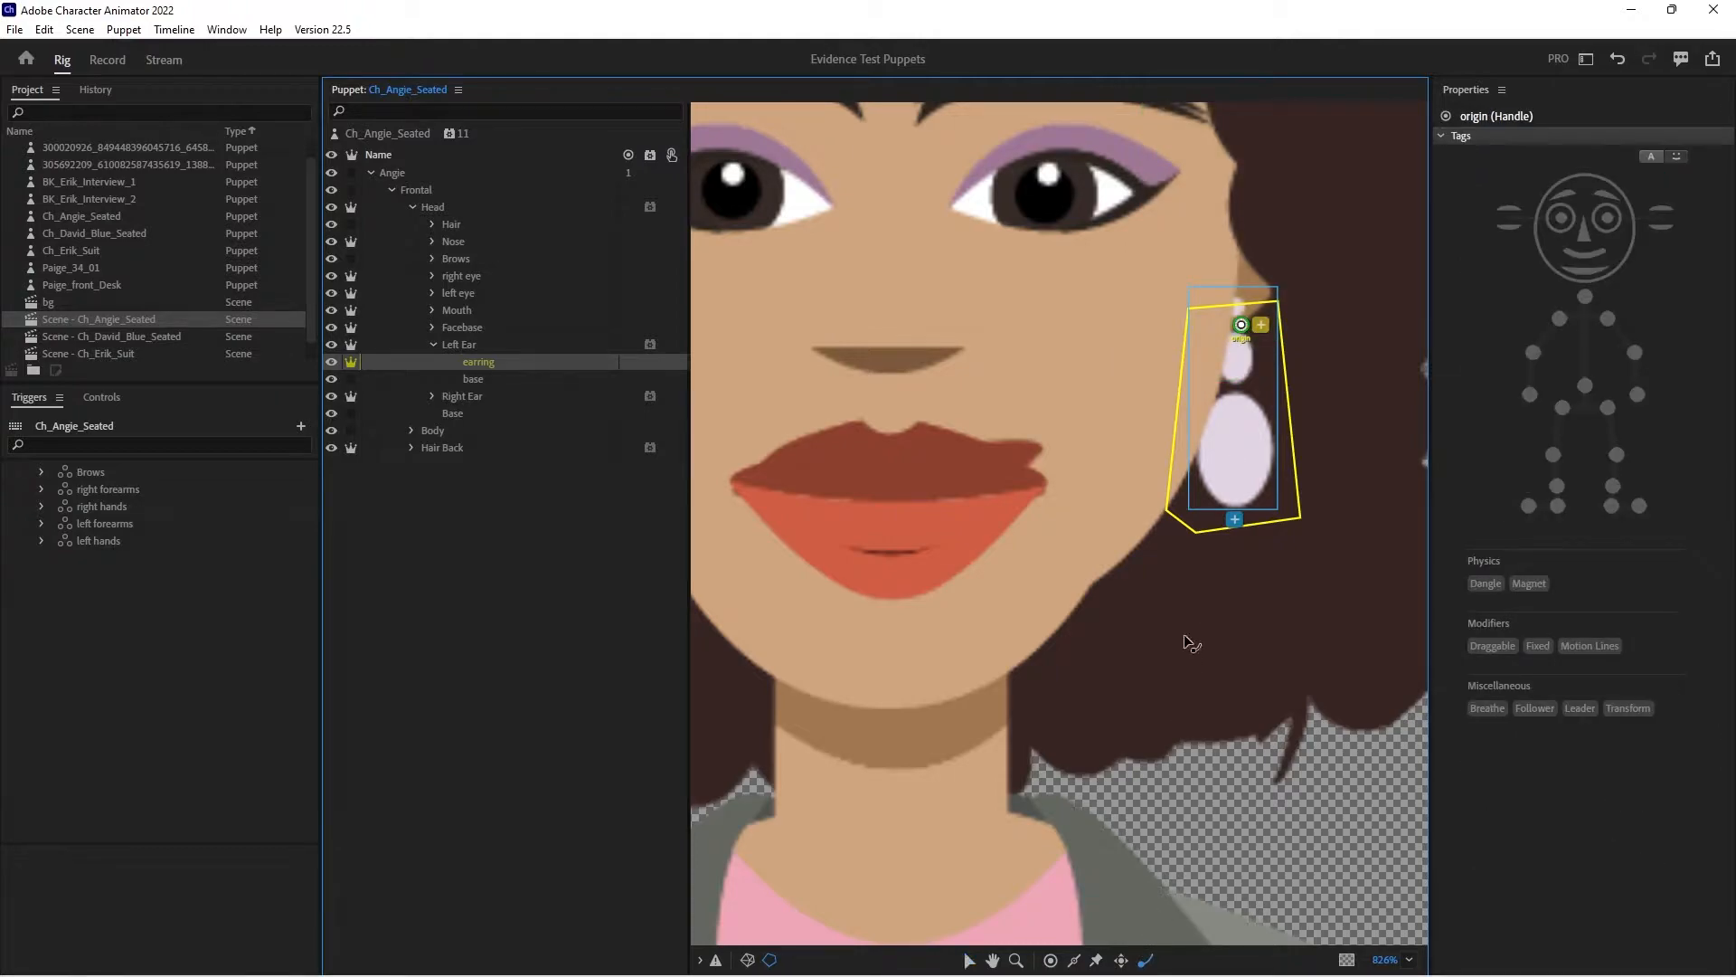
pyautogui.click(1245, 490)
# - Make the earring layer in the Right Ear group independent
pyautogui.moveTo(989, 594); pyautogui.dragTo(1238, 597)
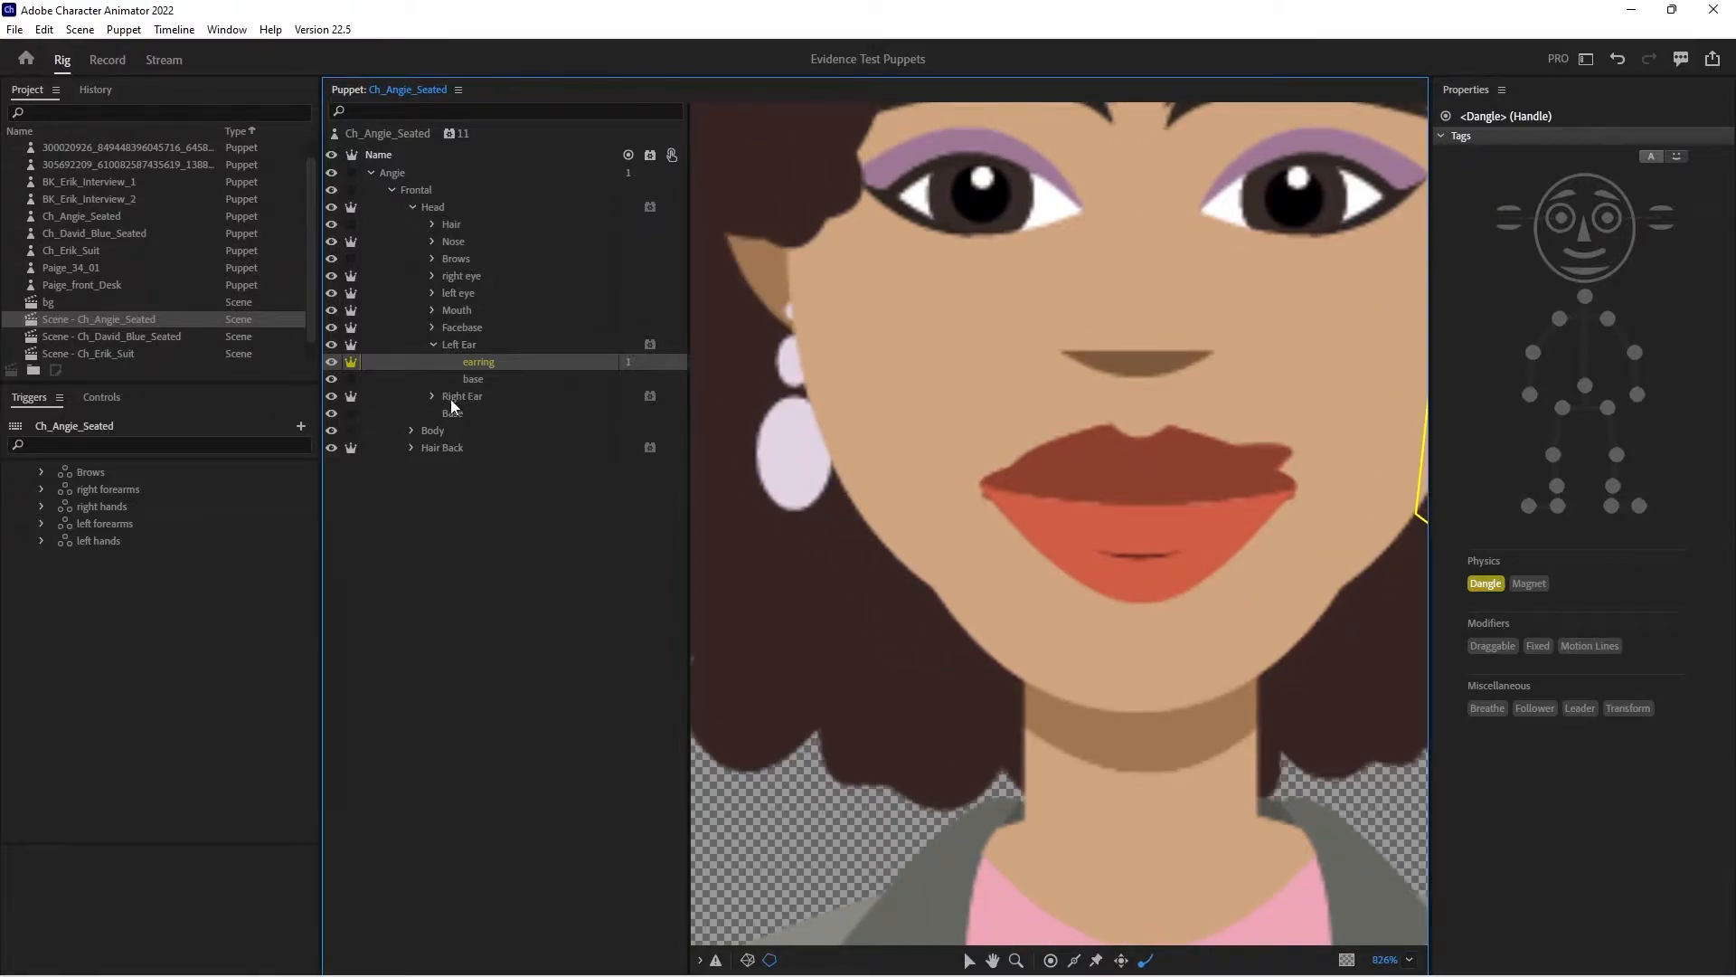
pyautogui.click(454, 398)
pyautogui.click(432, 396)
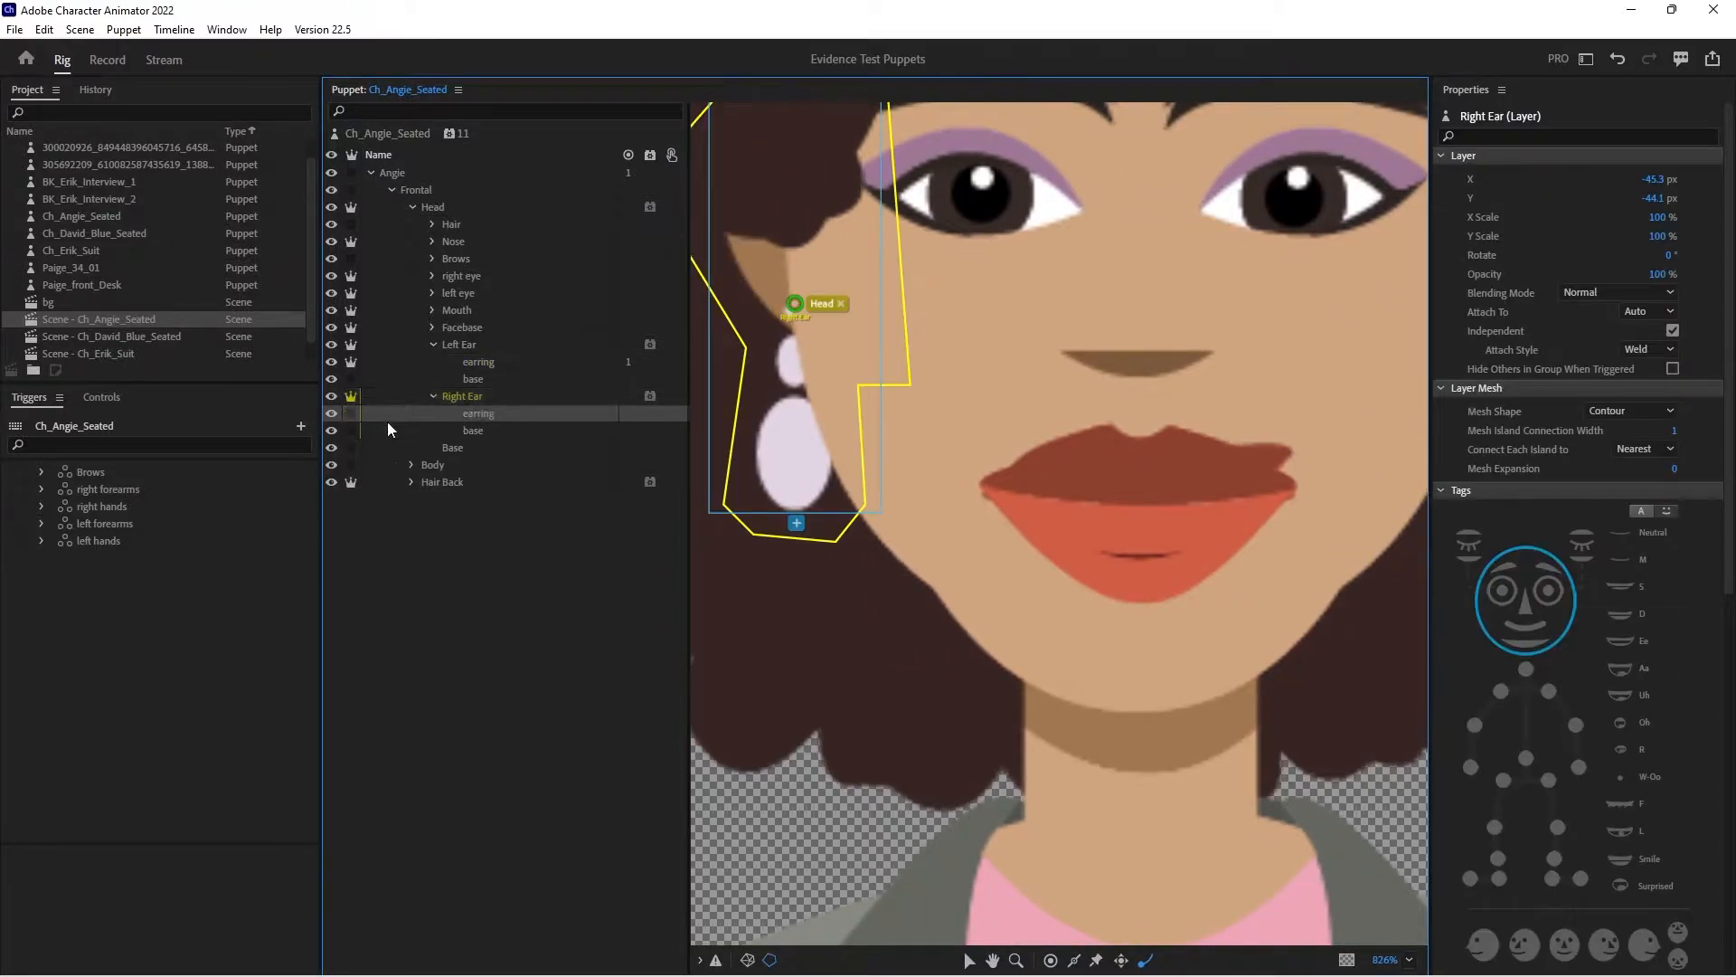
pyautogui.click(350, 413)
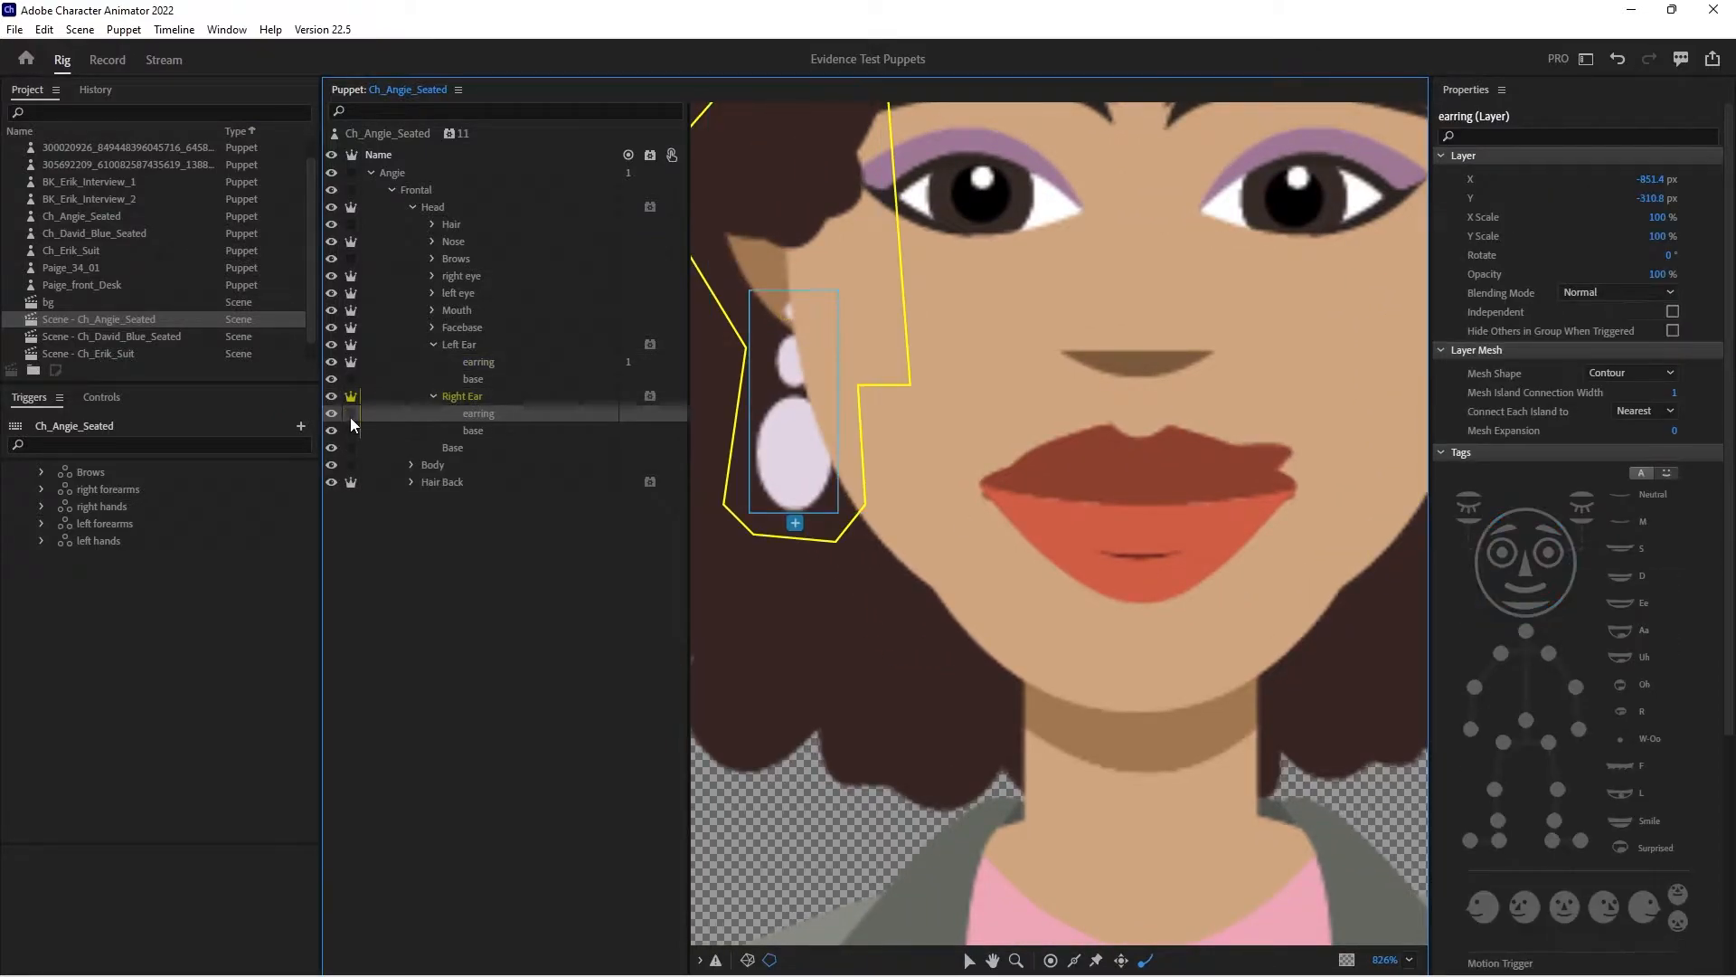
# - Move the right earring's origin handle up to the earlobe and add a Dangle handle near the earring's lower end
pyautogui.click(970, 959)
pyautogui.moveTo(794, 405); pyautogui.dragTo(790, 309)
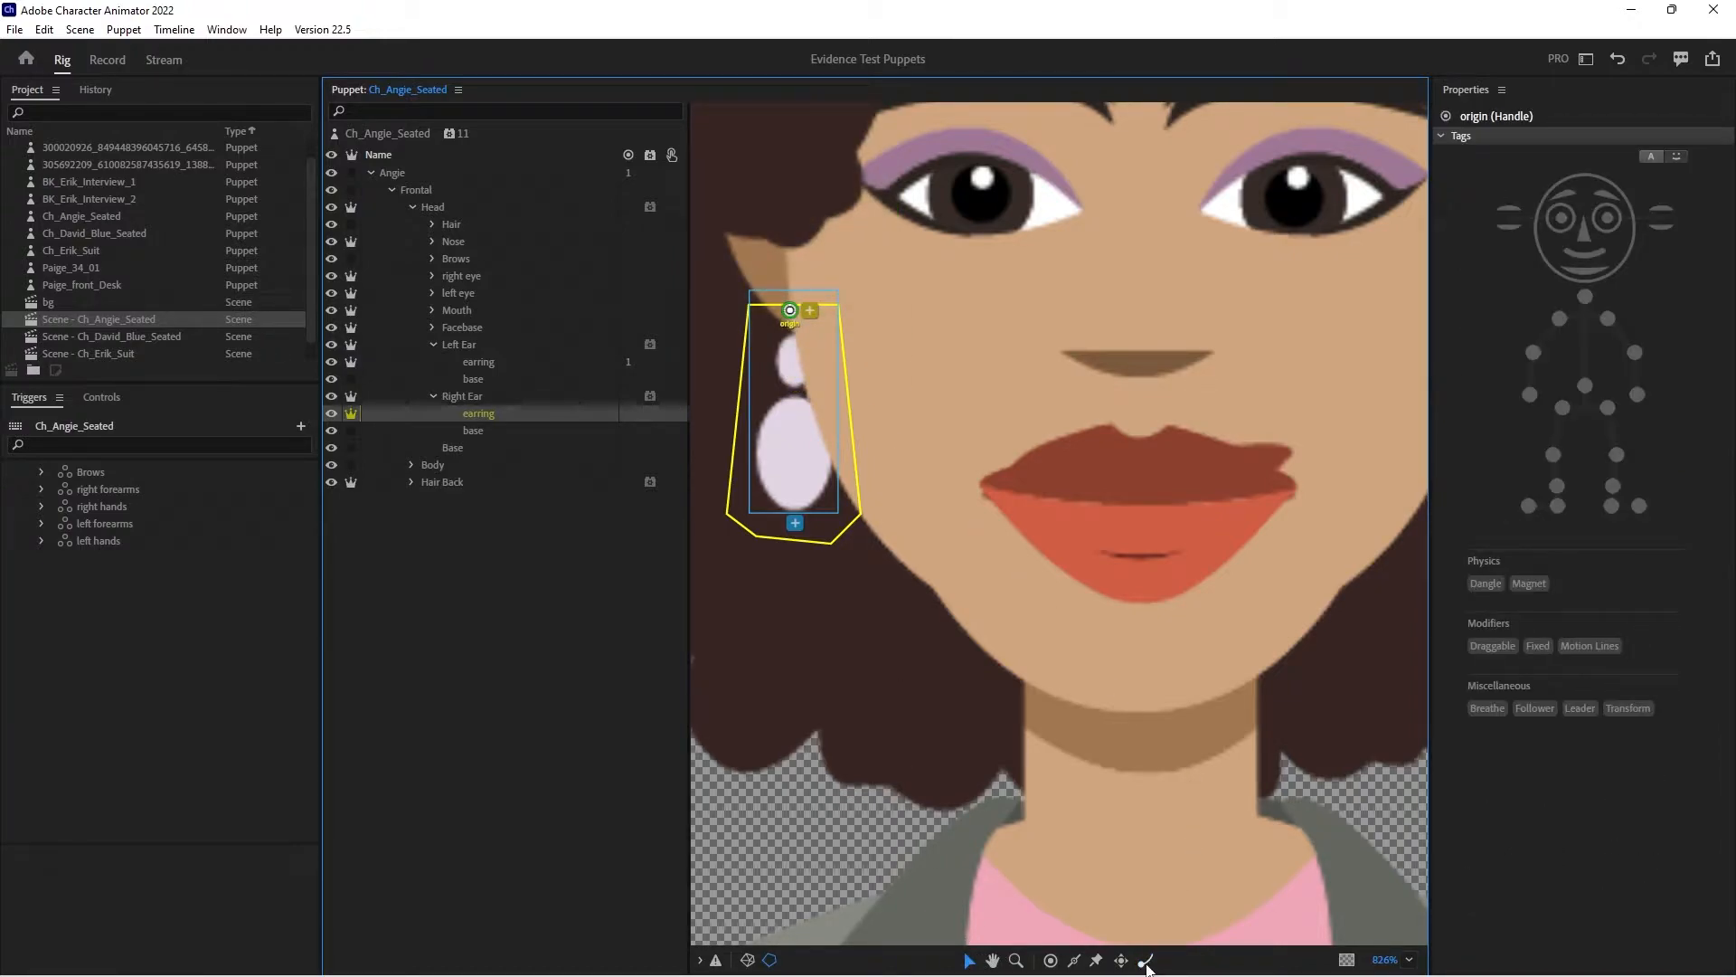
pyautogui.click(796, 495)
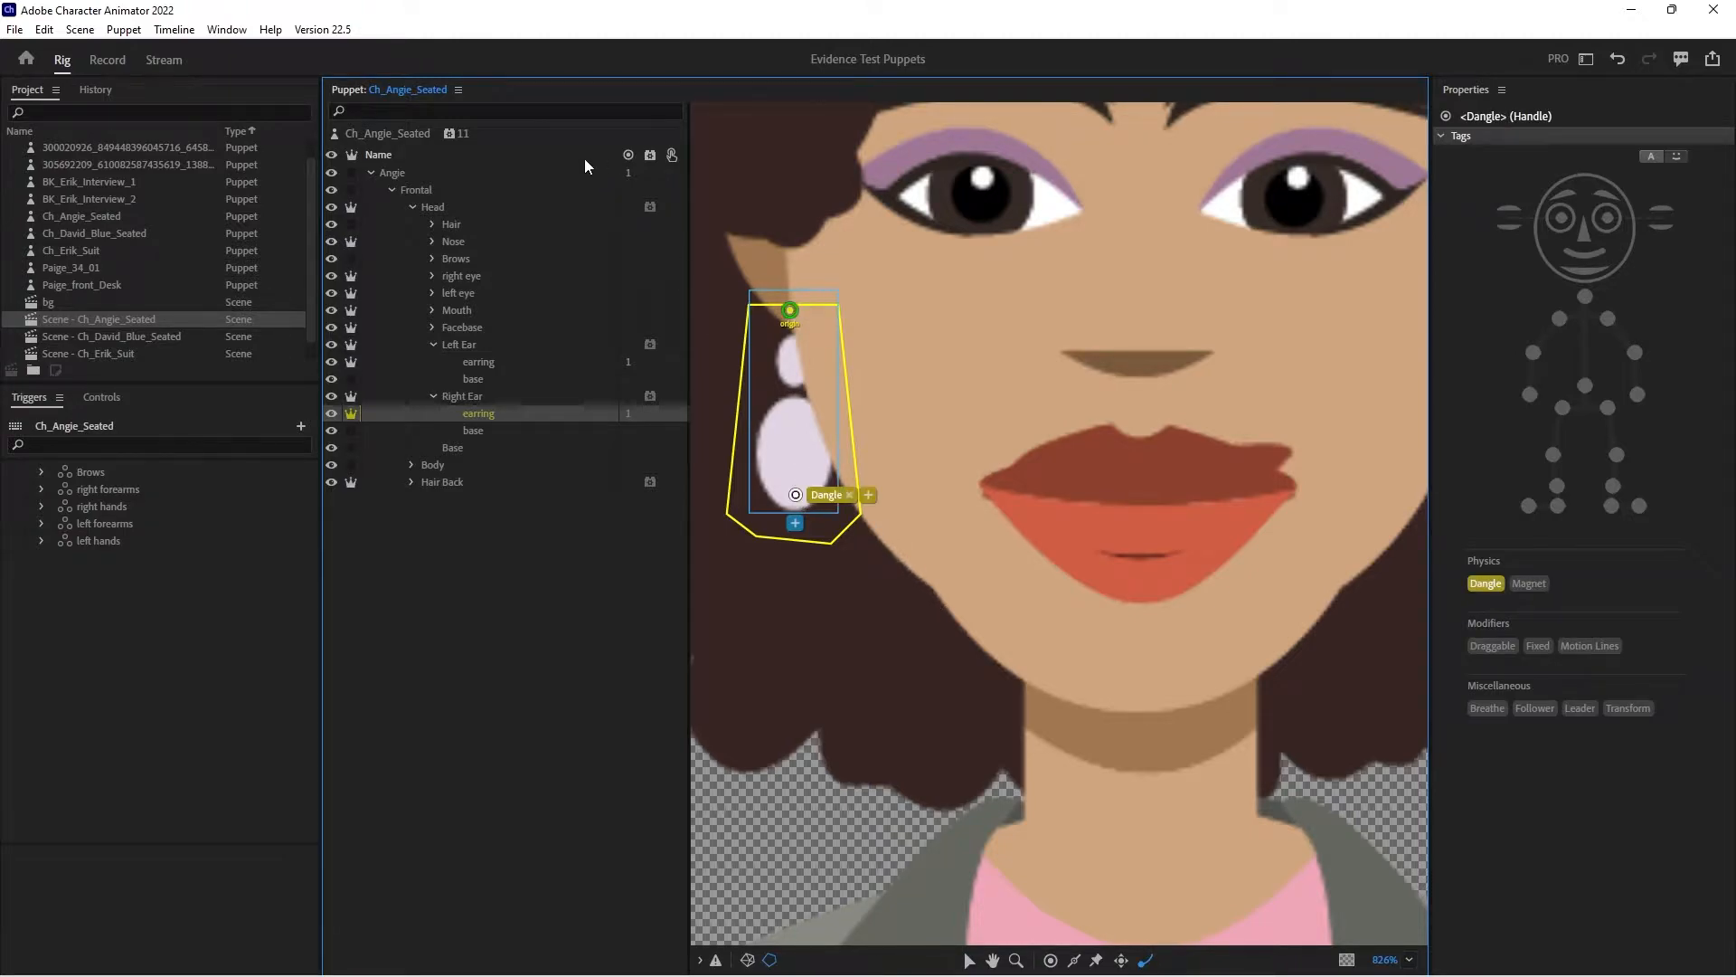
# - Check the dangling earrings on the puppet in the recording workspace
pyautogui.click(107, 60)
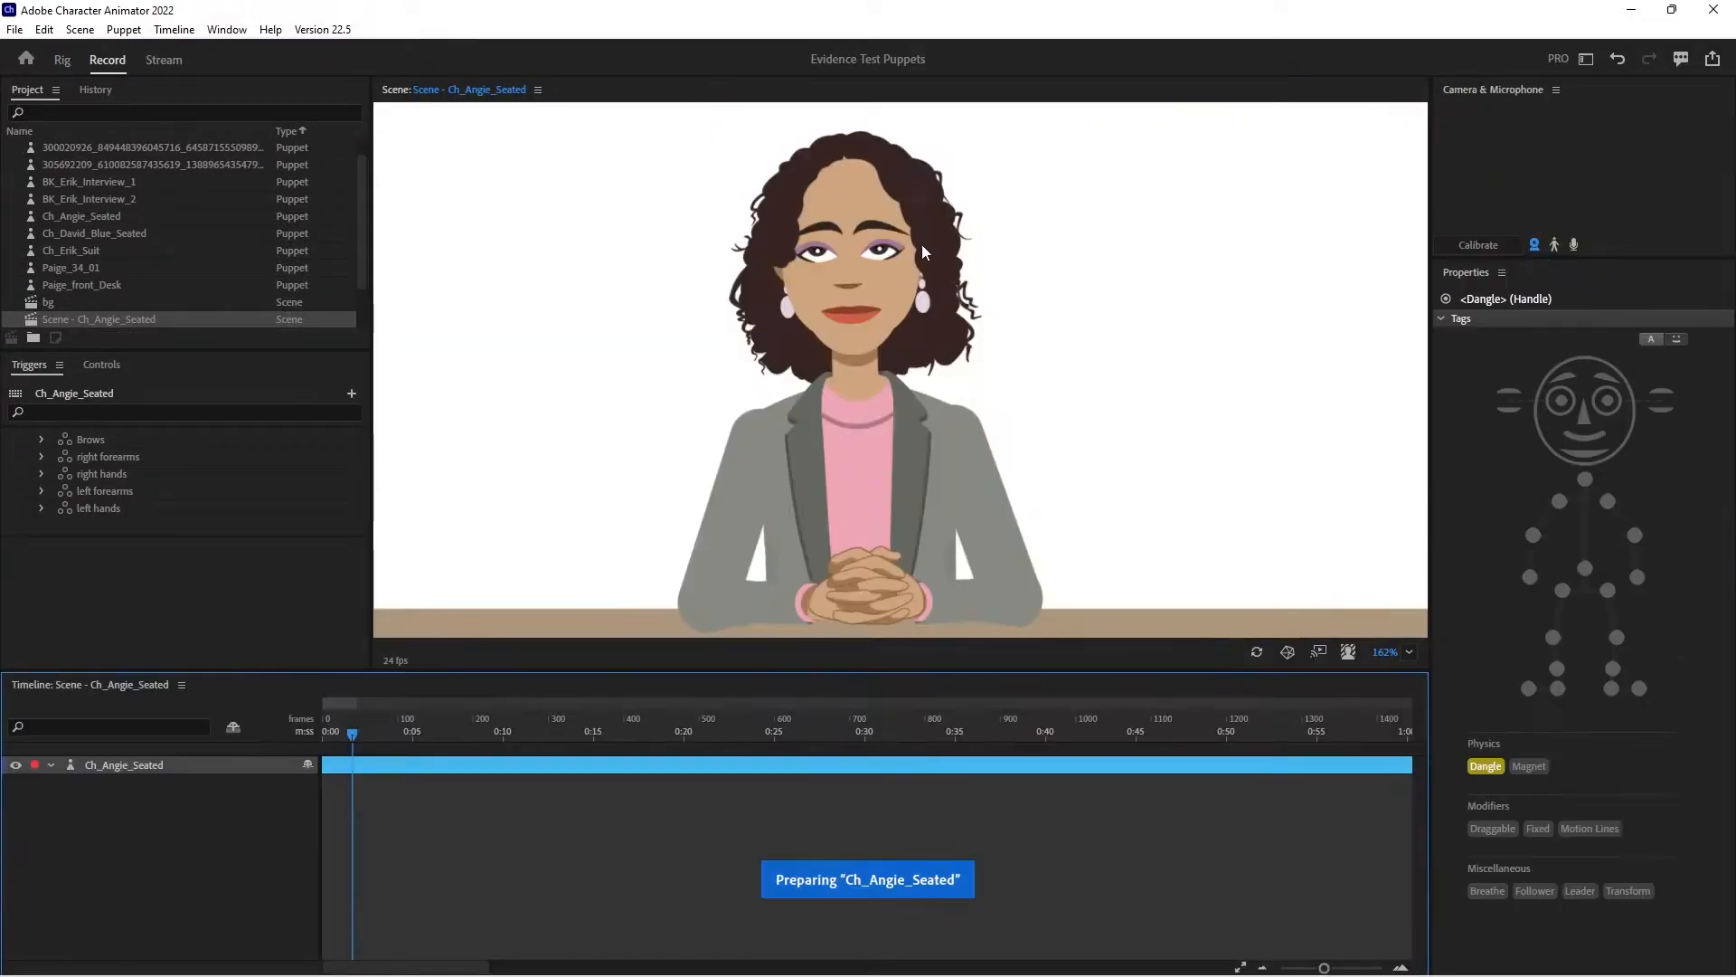
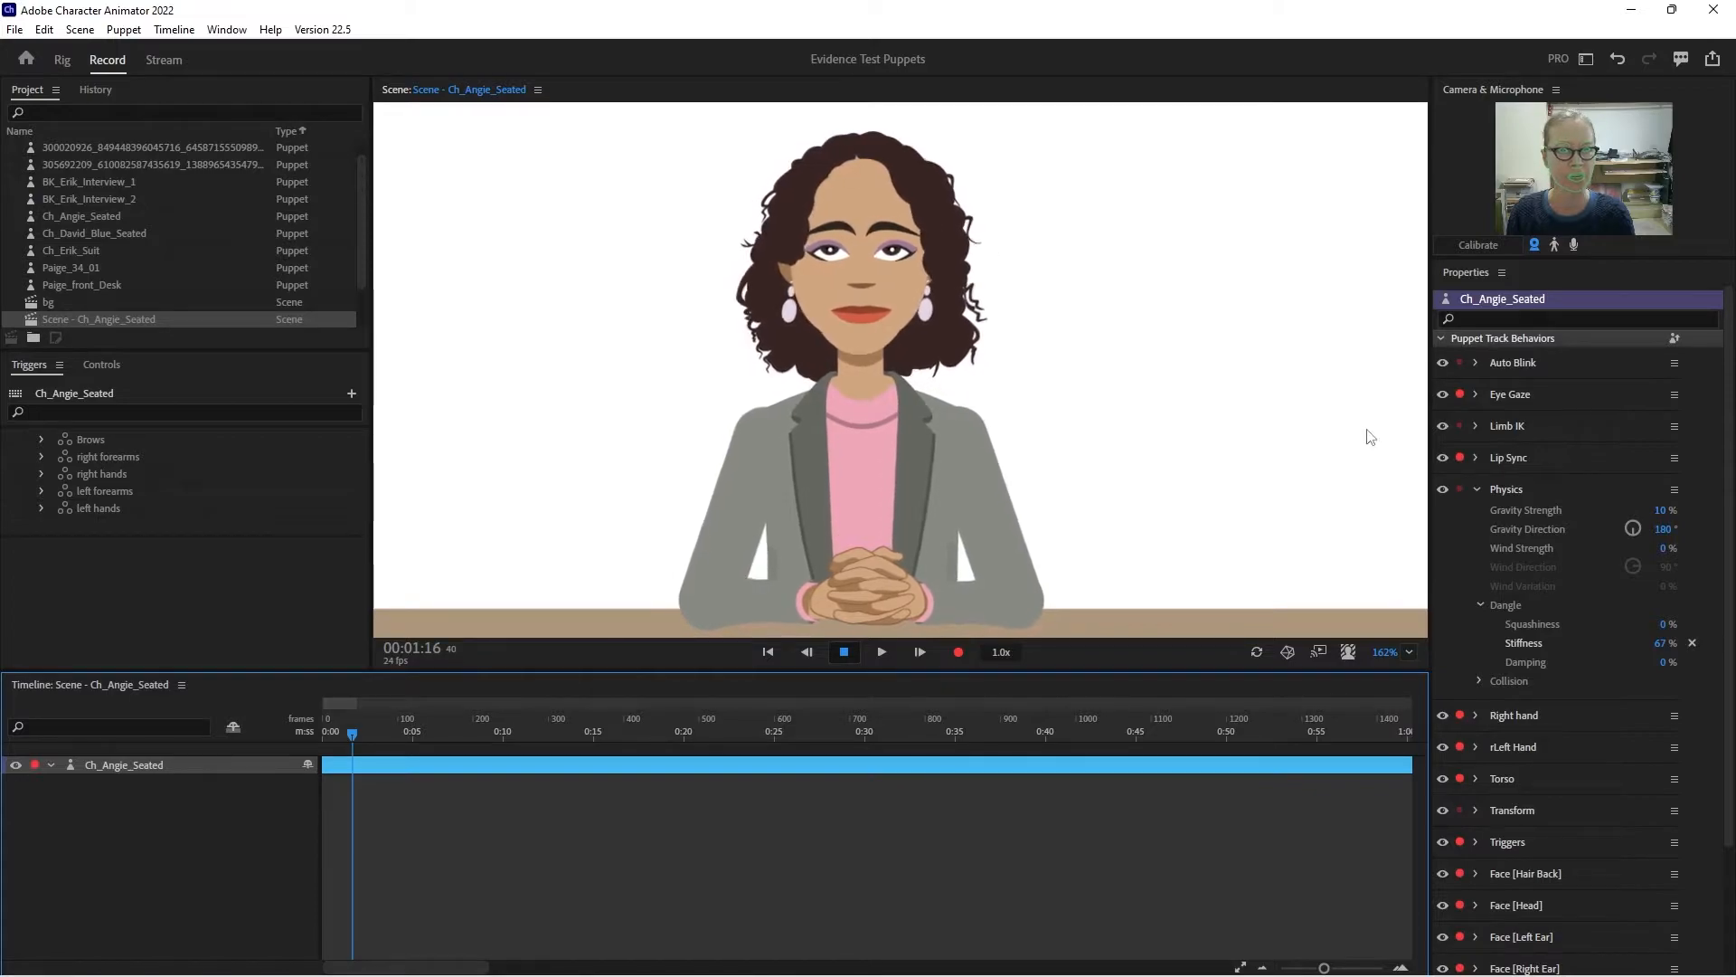
# - Set the Torso behavior's Head Tilt Strength to 30%
pyautogui.click(1480, 487)
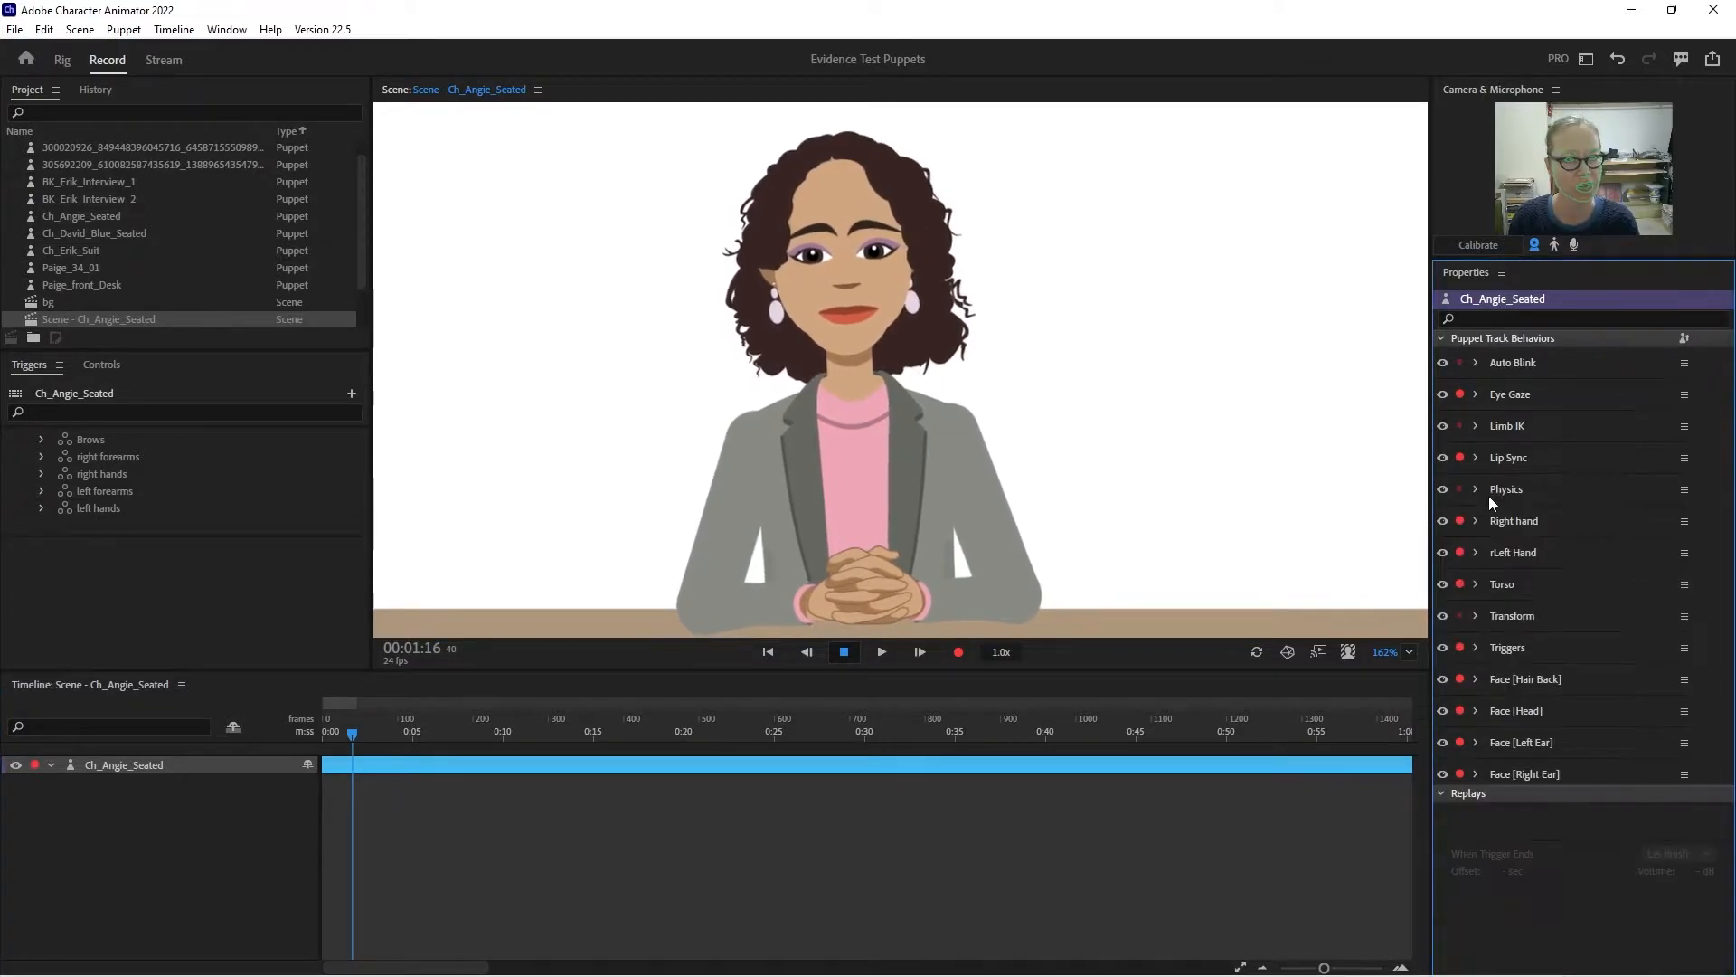
pyautogui.click(1478, 584)
pyautogui.click(1662, 719)
pyautogui.write('3')
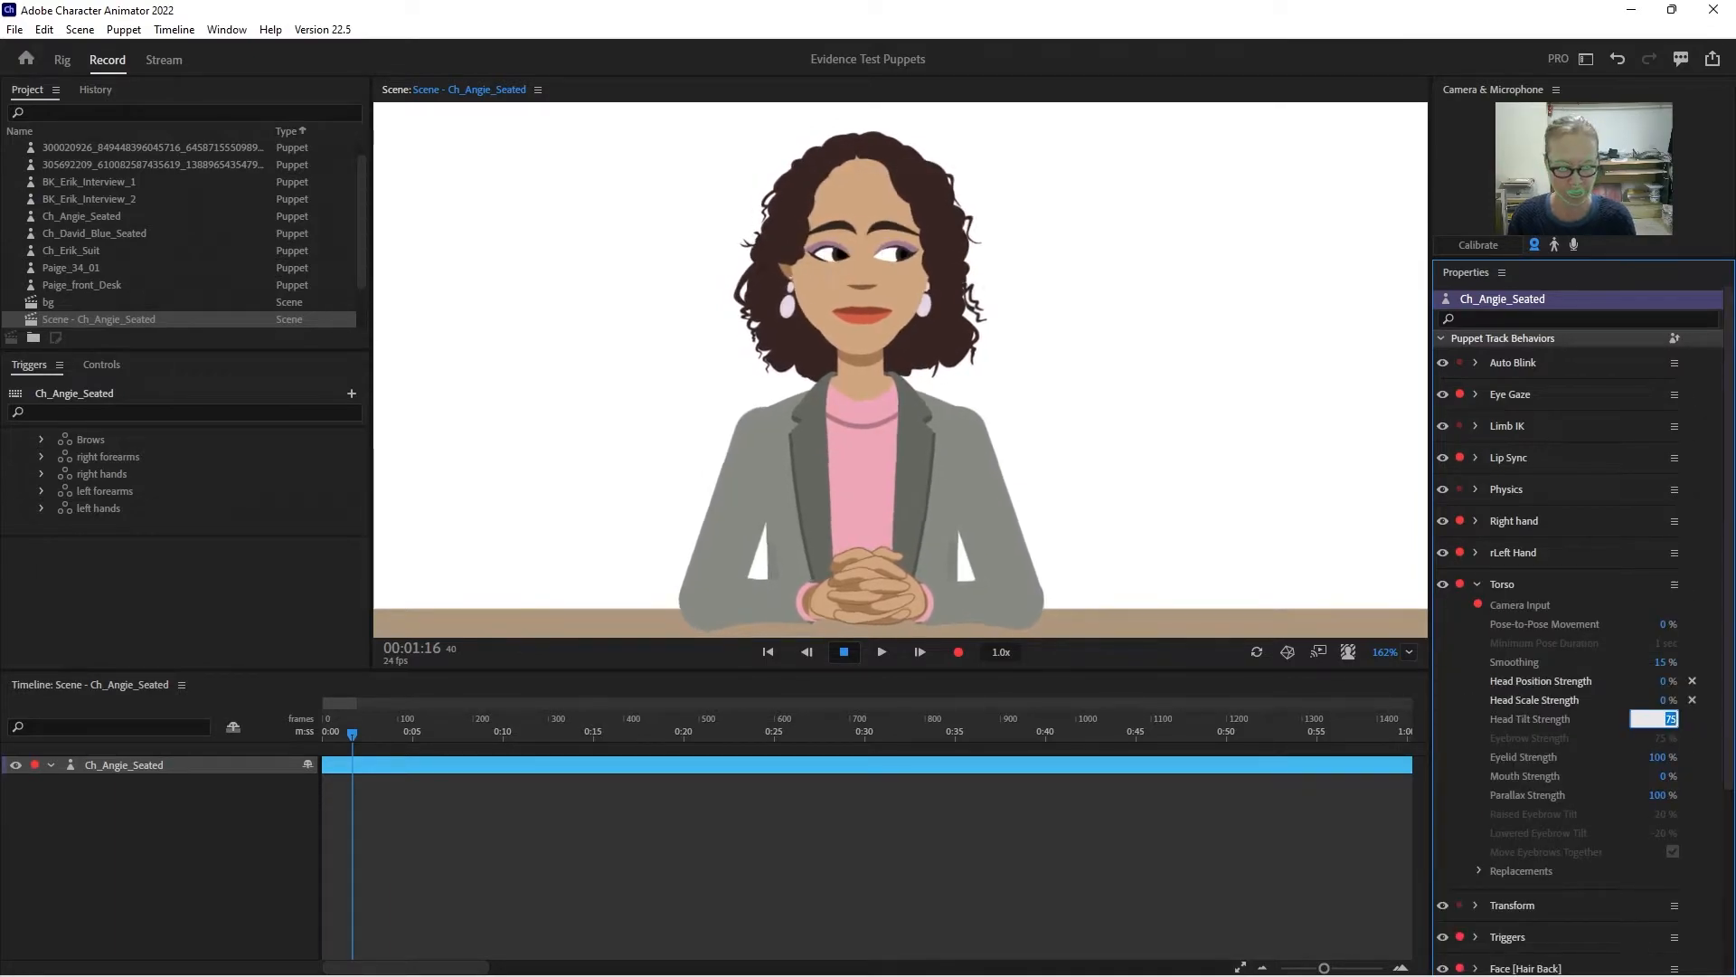
pyautogui.write('0')
pyautogui.press('Return')
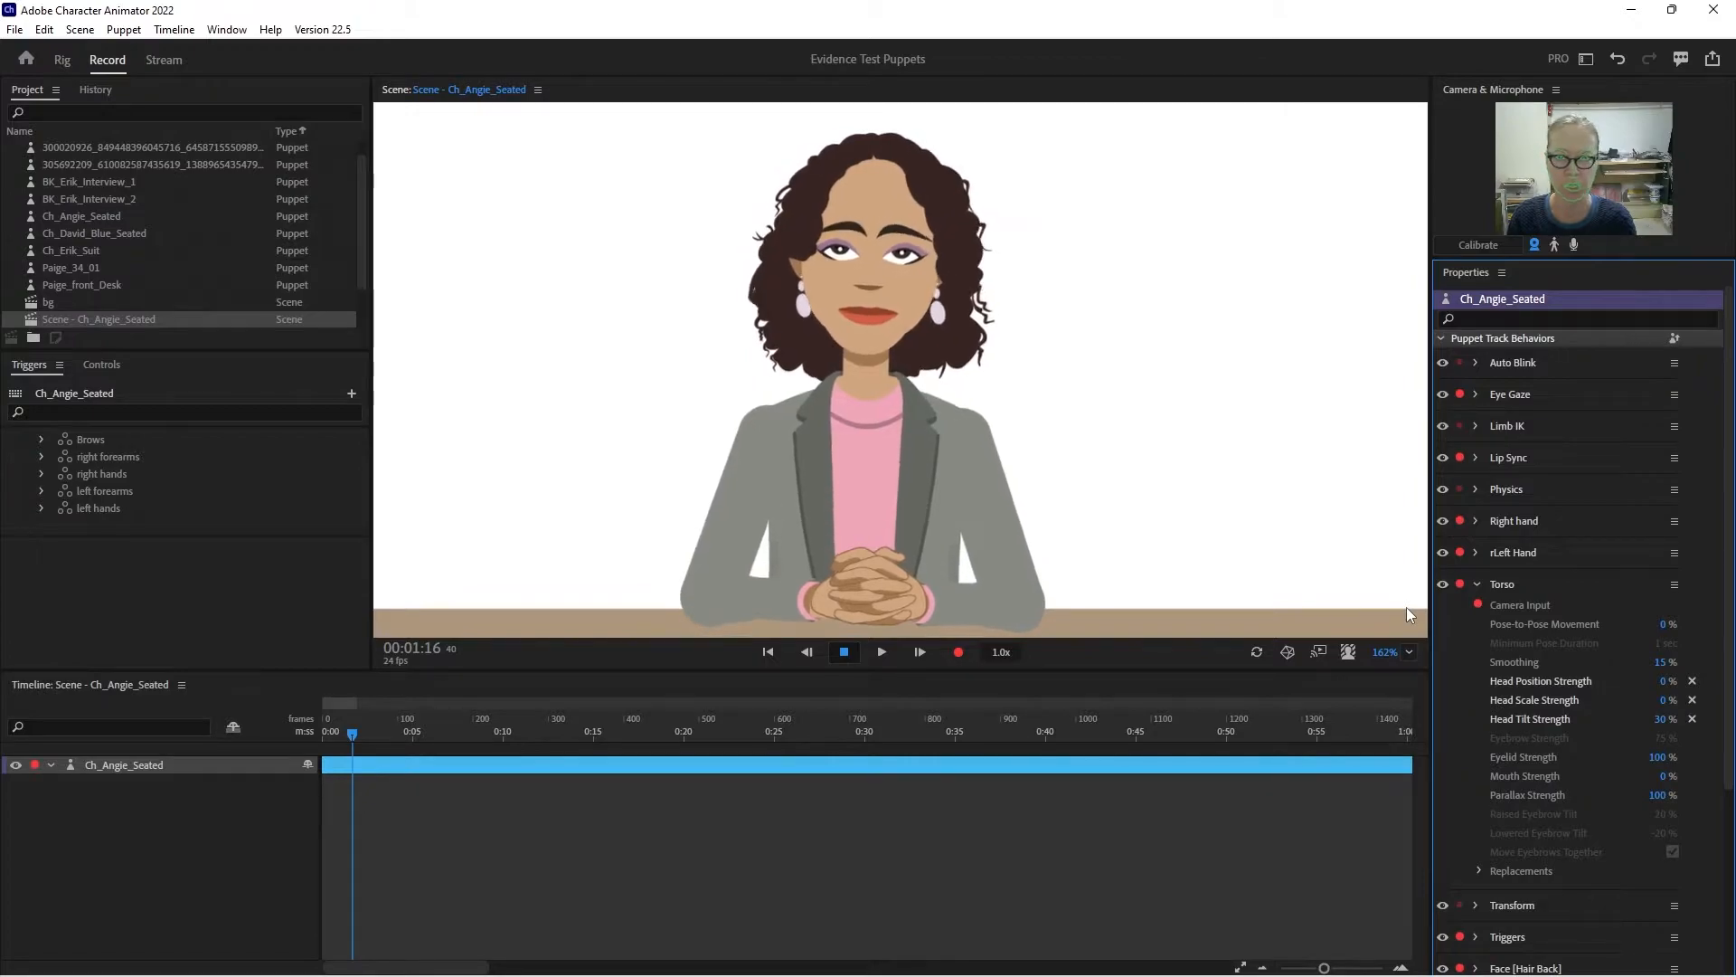
# - Move the Hair Back group's Head-tagged origin handle down to between the eyes in the puppet rig
pyautogui.click(62, 60)
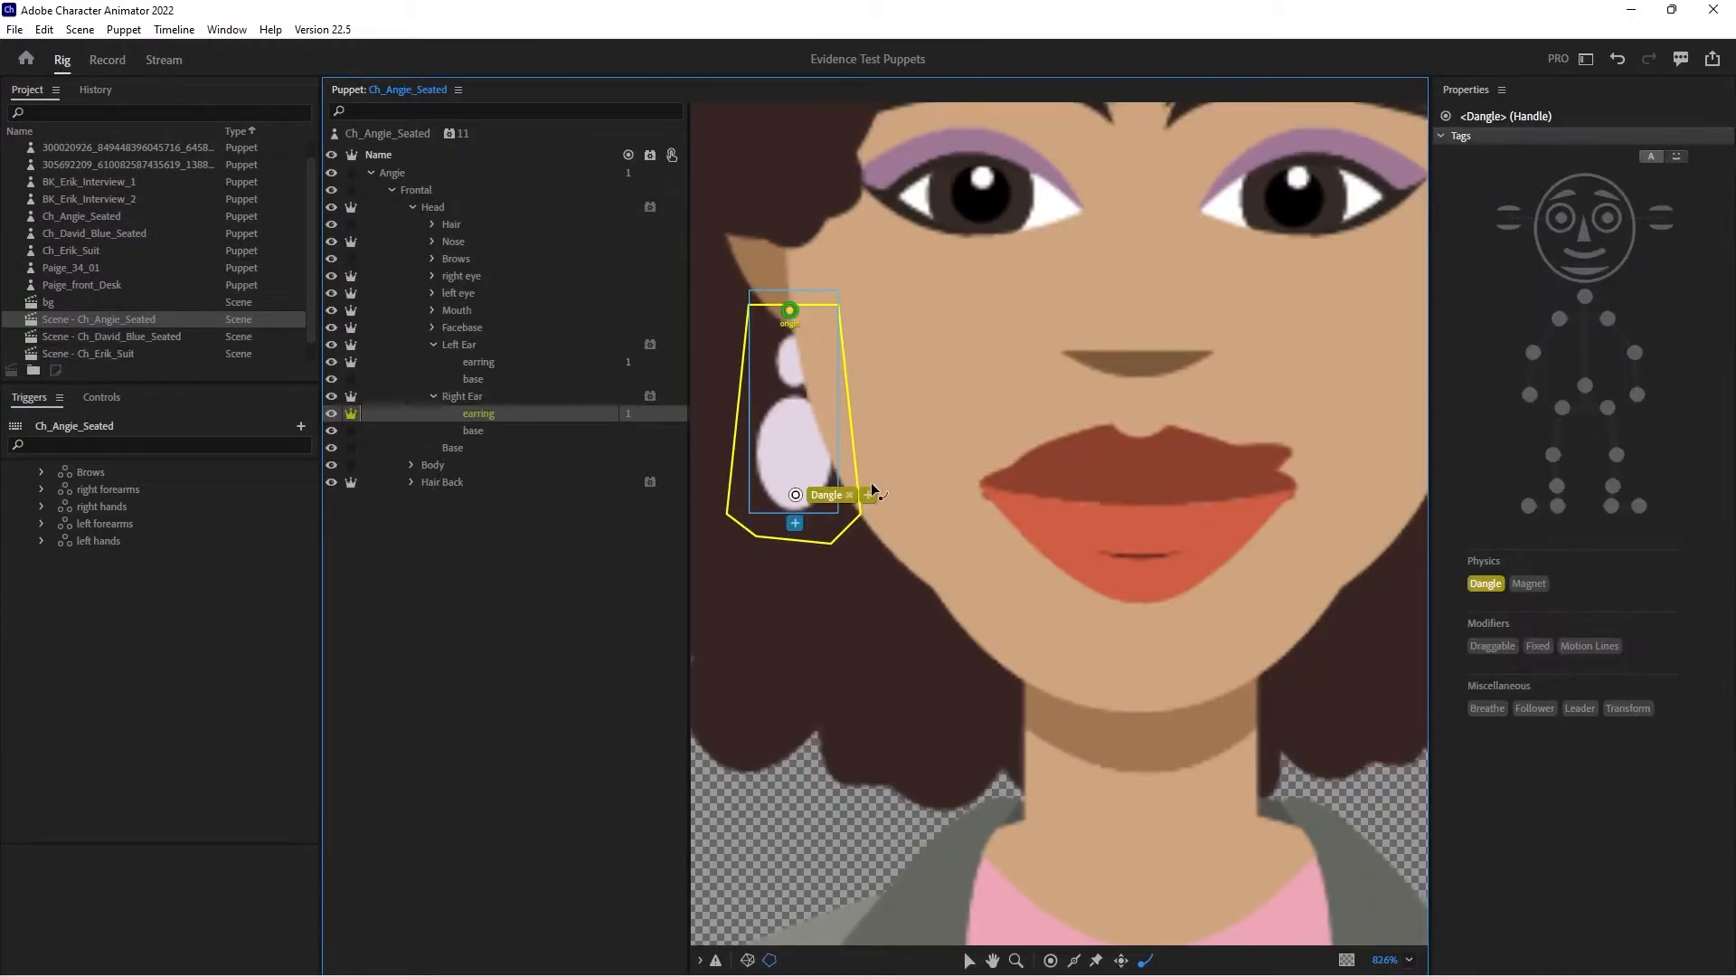
pyautogui.keyDown('alt'); pyautogui.click(1020, 543); pyautogui.keyUp('alt')
pyautogui.keyDown('alt'); pyautogui.click(1165, 561); pyautogui.keyUp('alt')
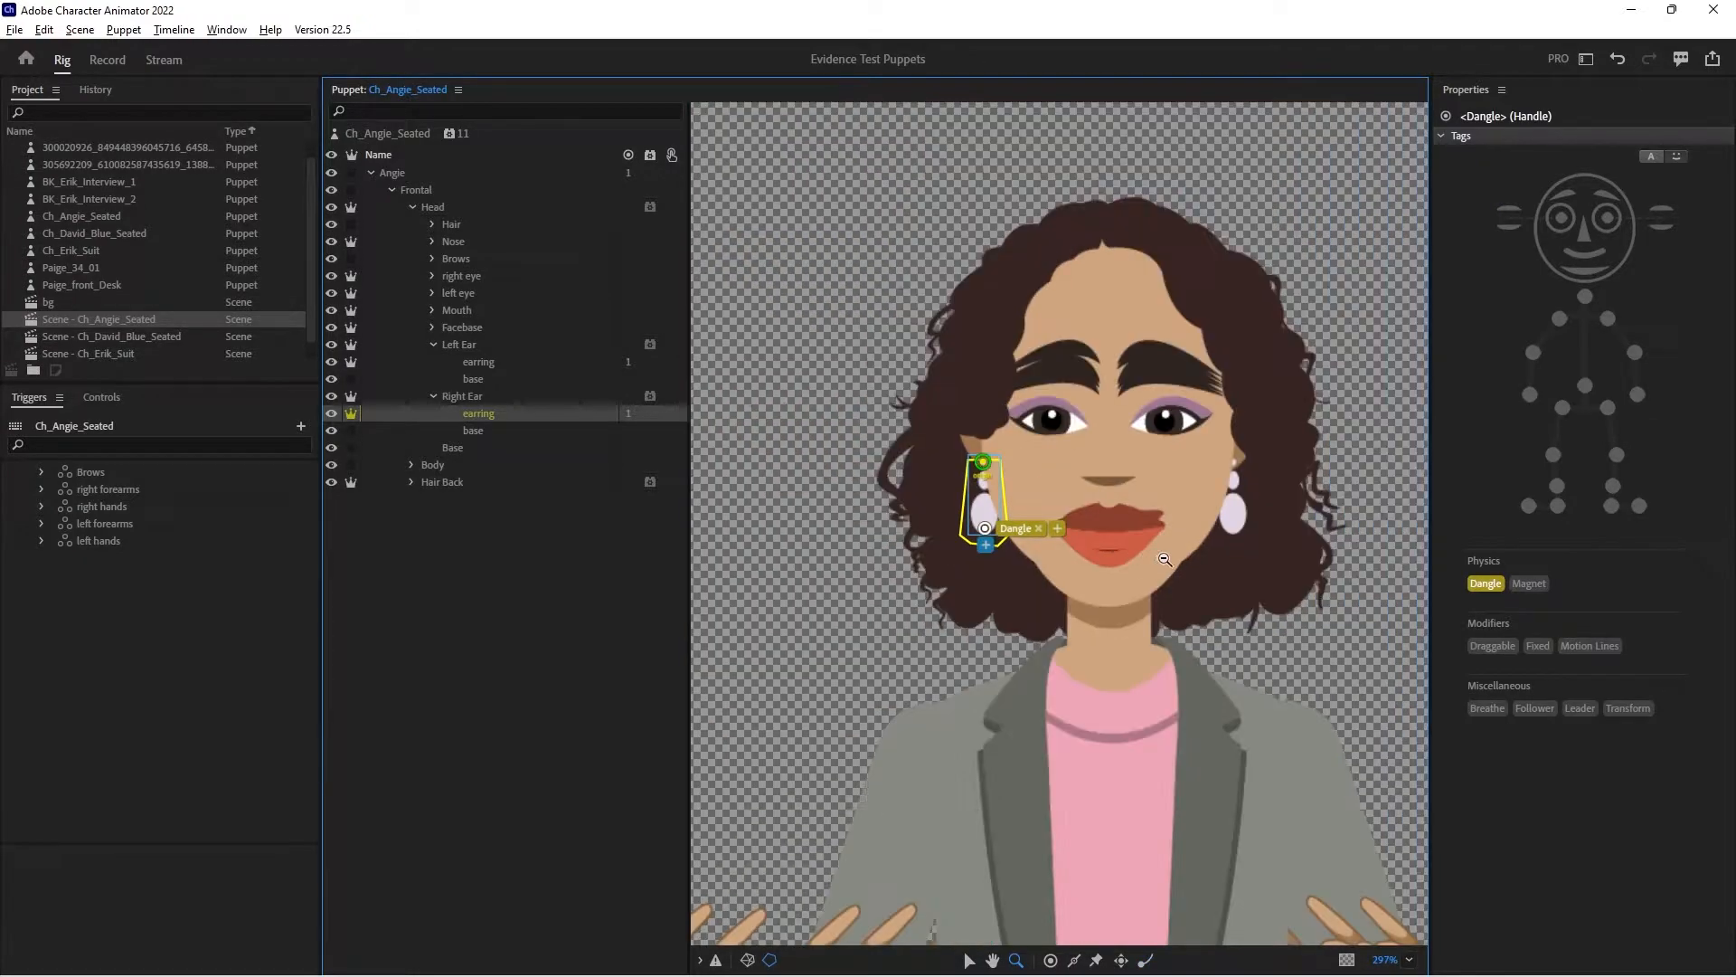
pyautogui.click(392, 191)
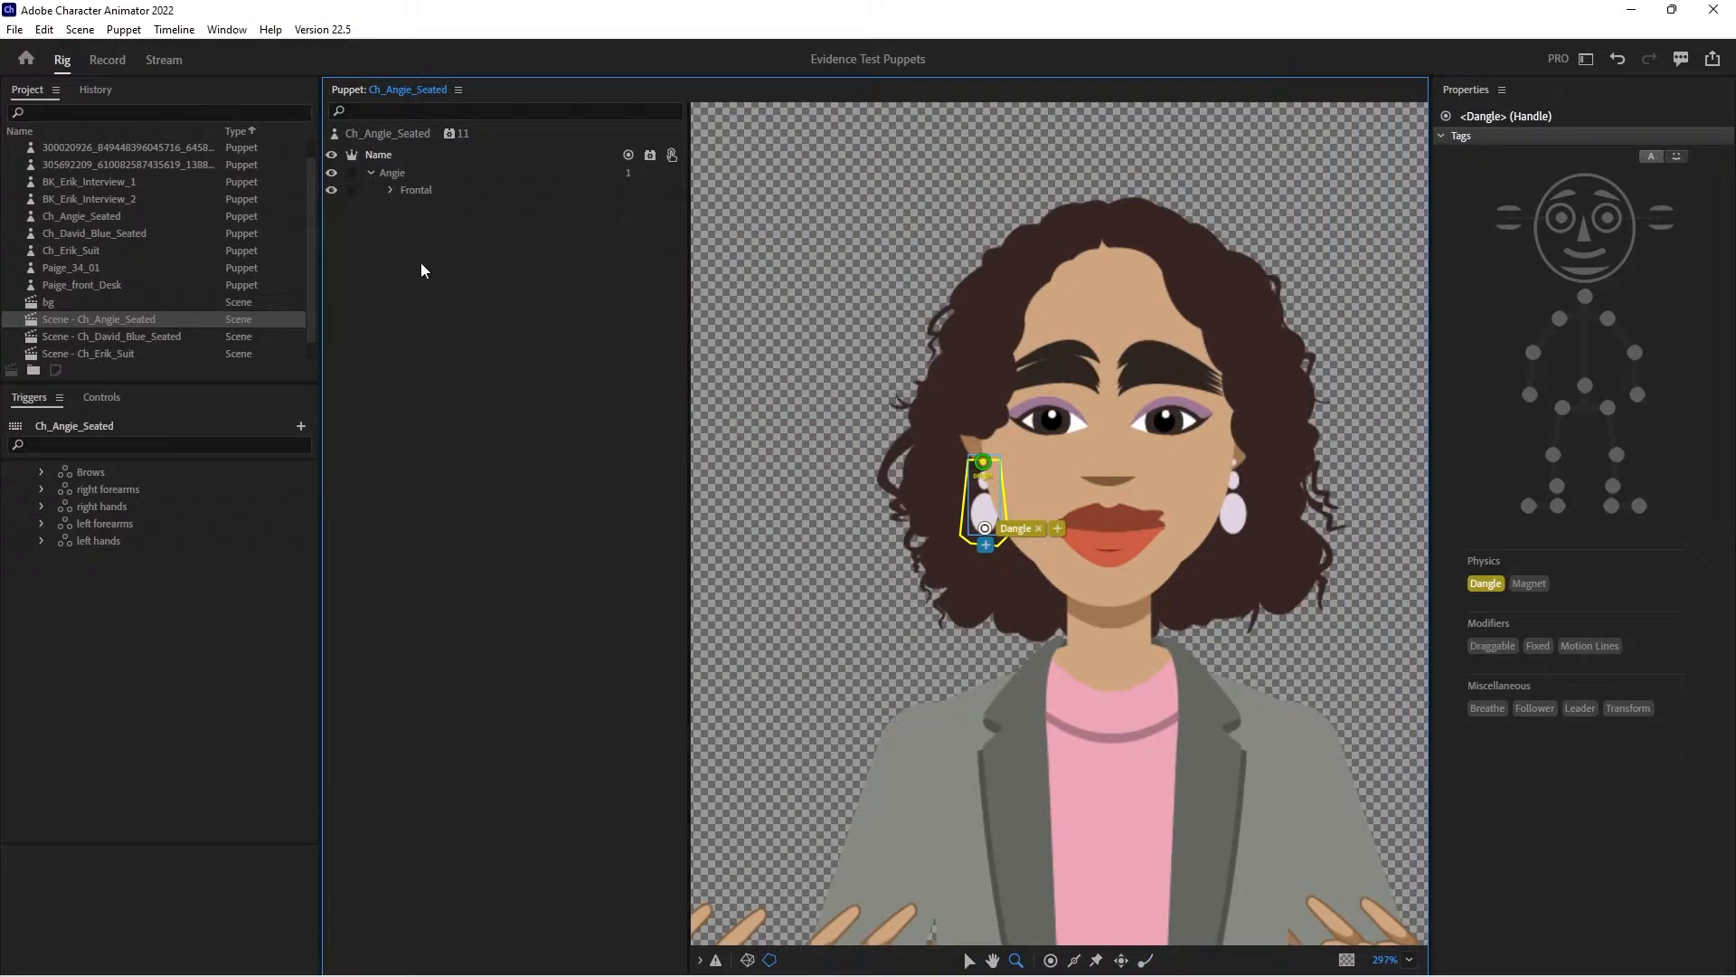
pyautogui.click(394, 190)
pyautogui.click(410, 208)
pyautogui.click(447, 240)
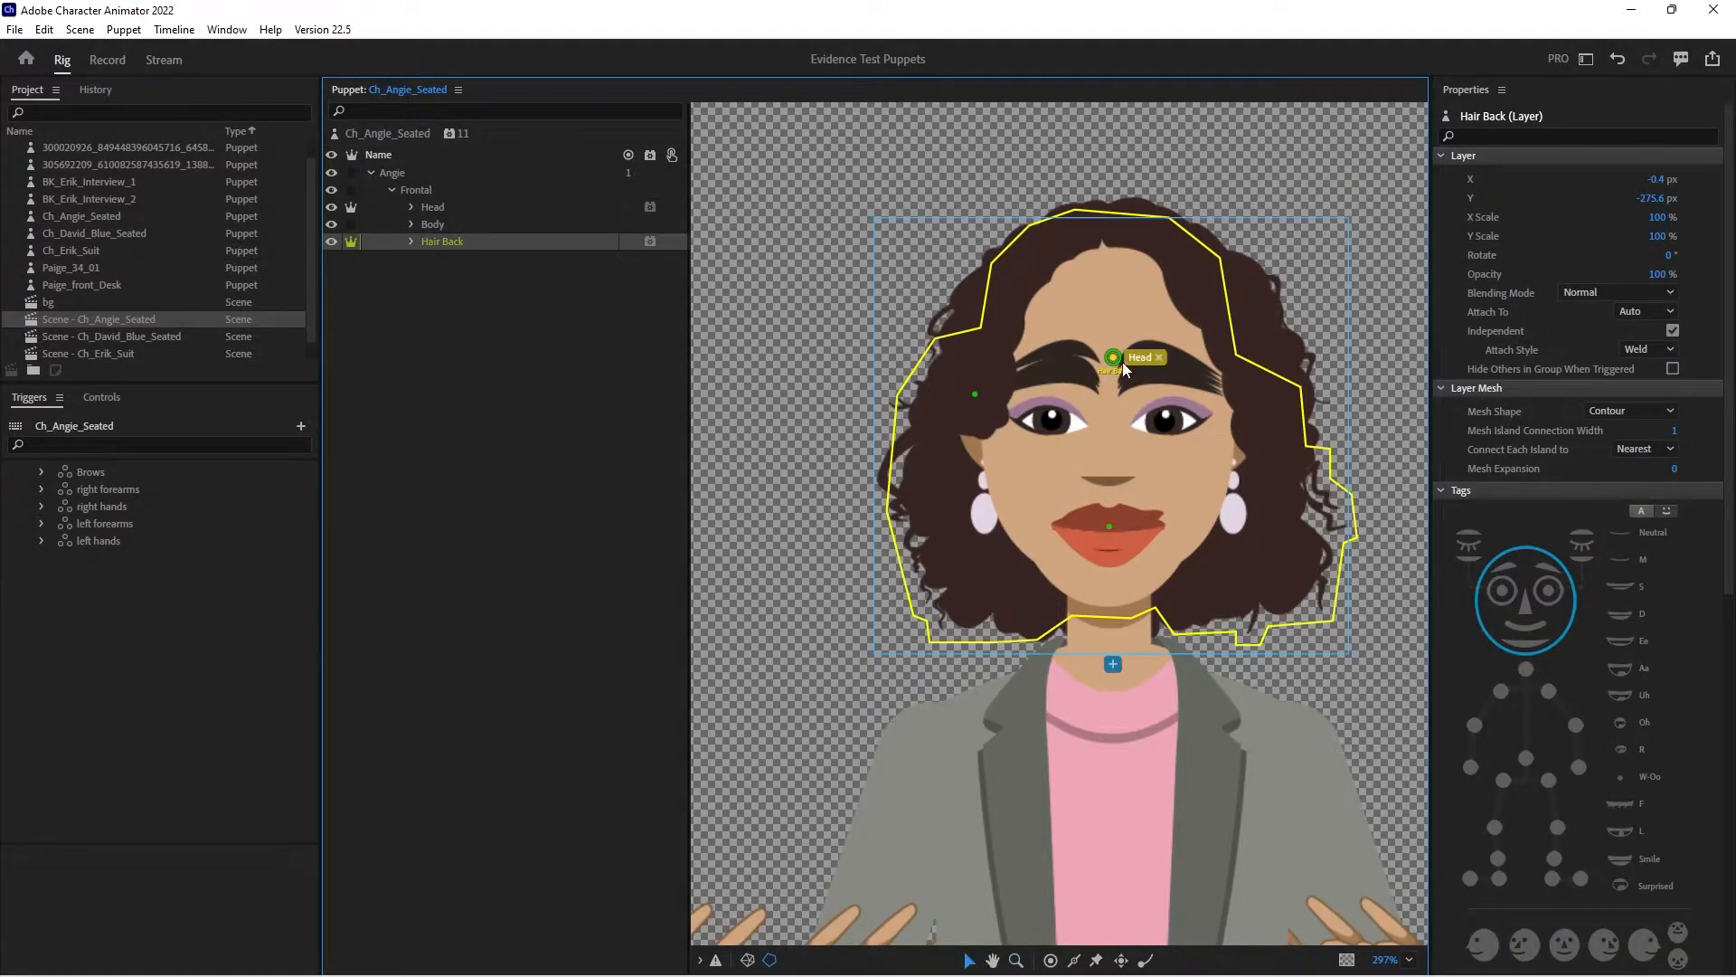
pyautogui.moveTo(1117, 362); pyautogui.dragTo(1109, 417)
# - In the recording workspace, set the Parallax Strength of the Face [Hair Back] behavior to 100%
pyautogui.click(106, 60)
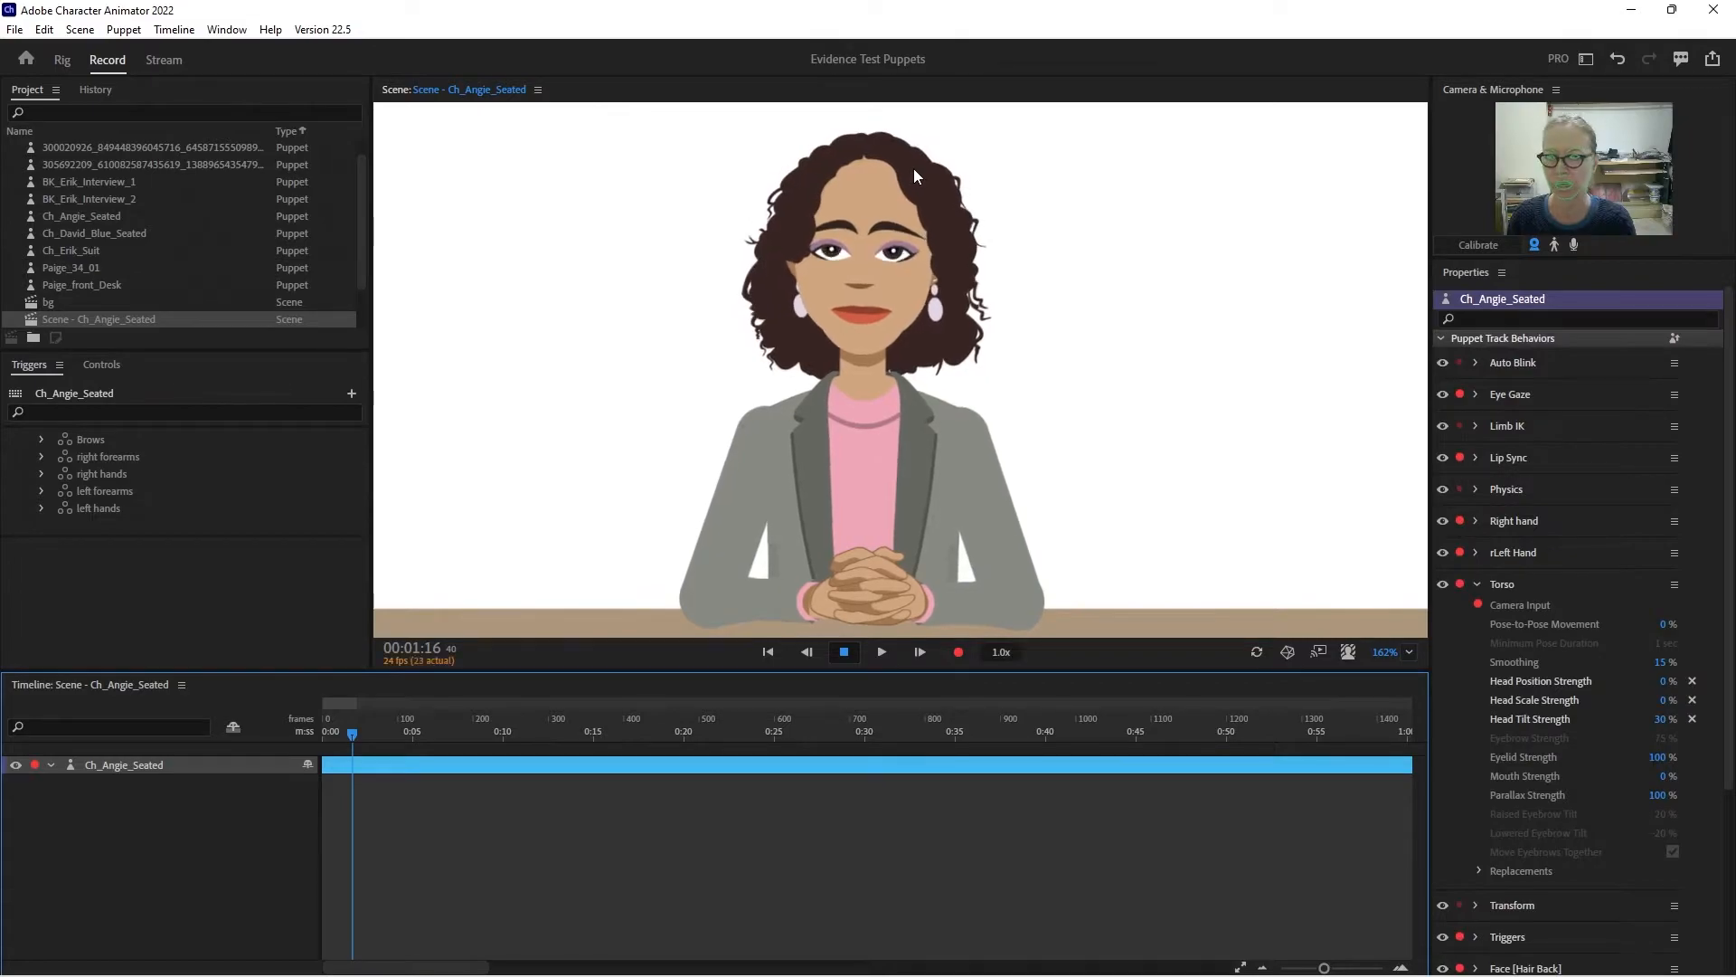
pyautogui.click(1480, 586)
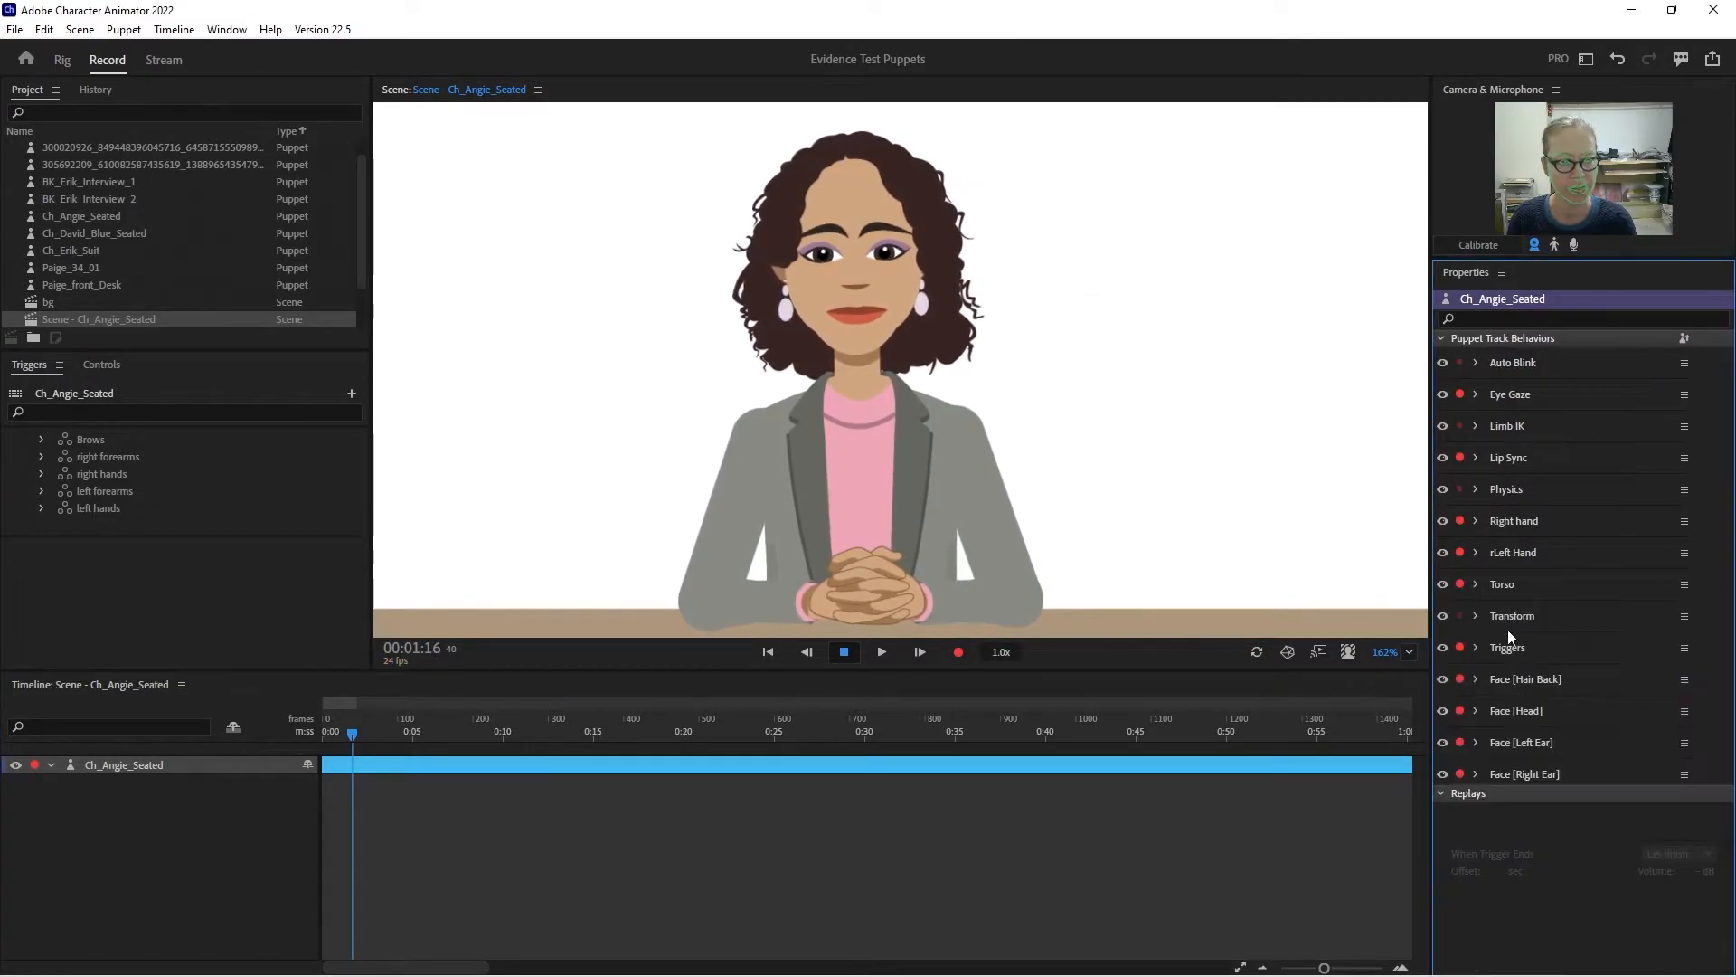
pyautogui.click(1480, 678)
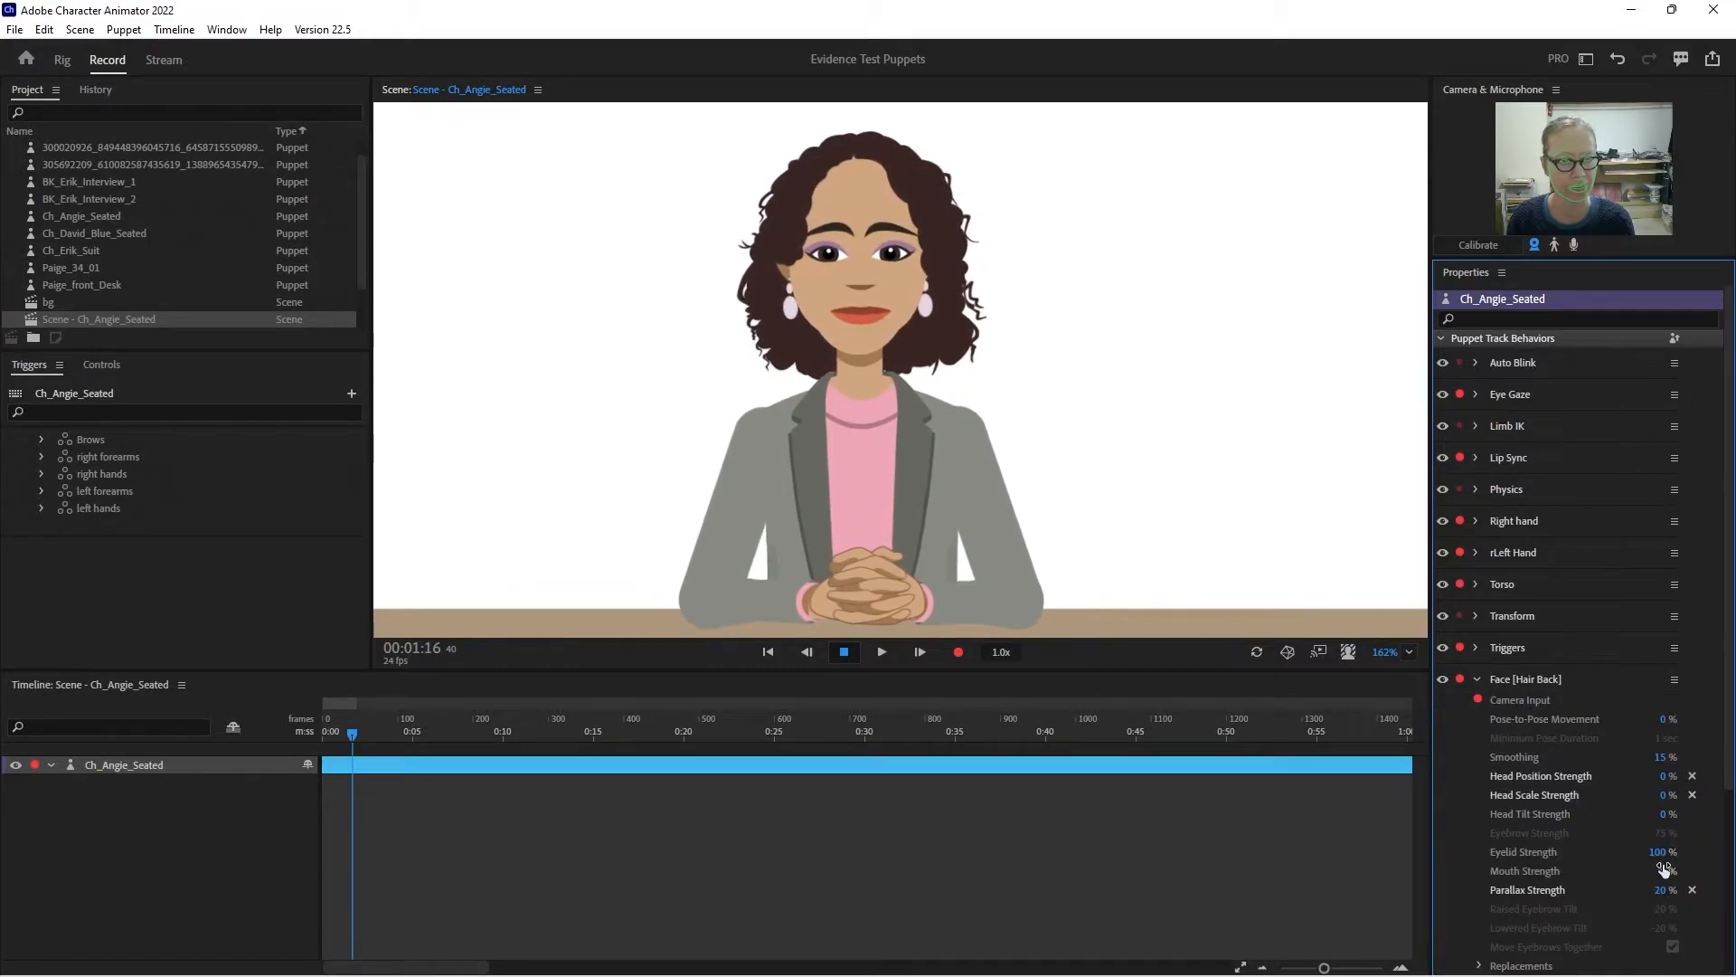
pyautogui.click(1664, 892)
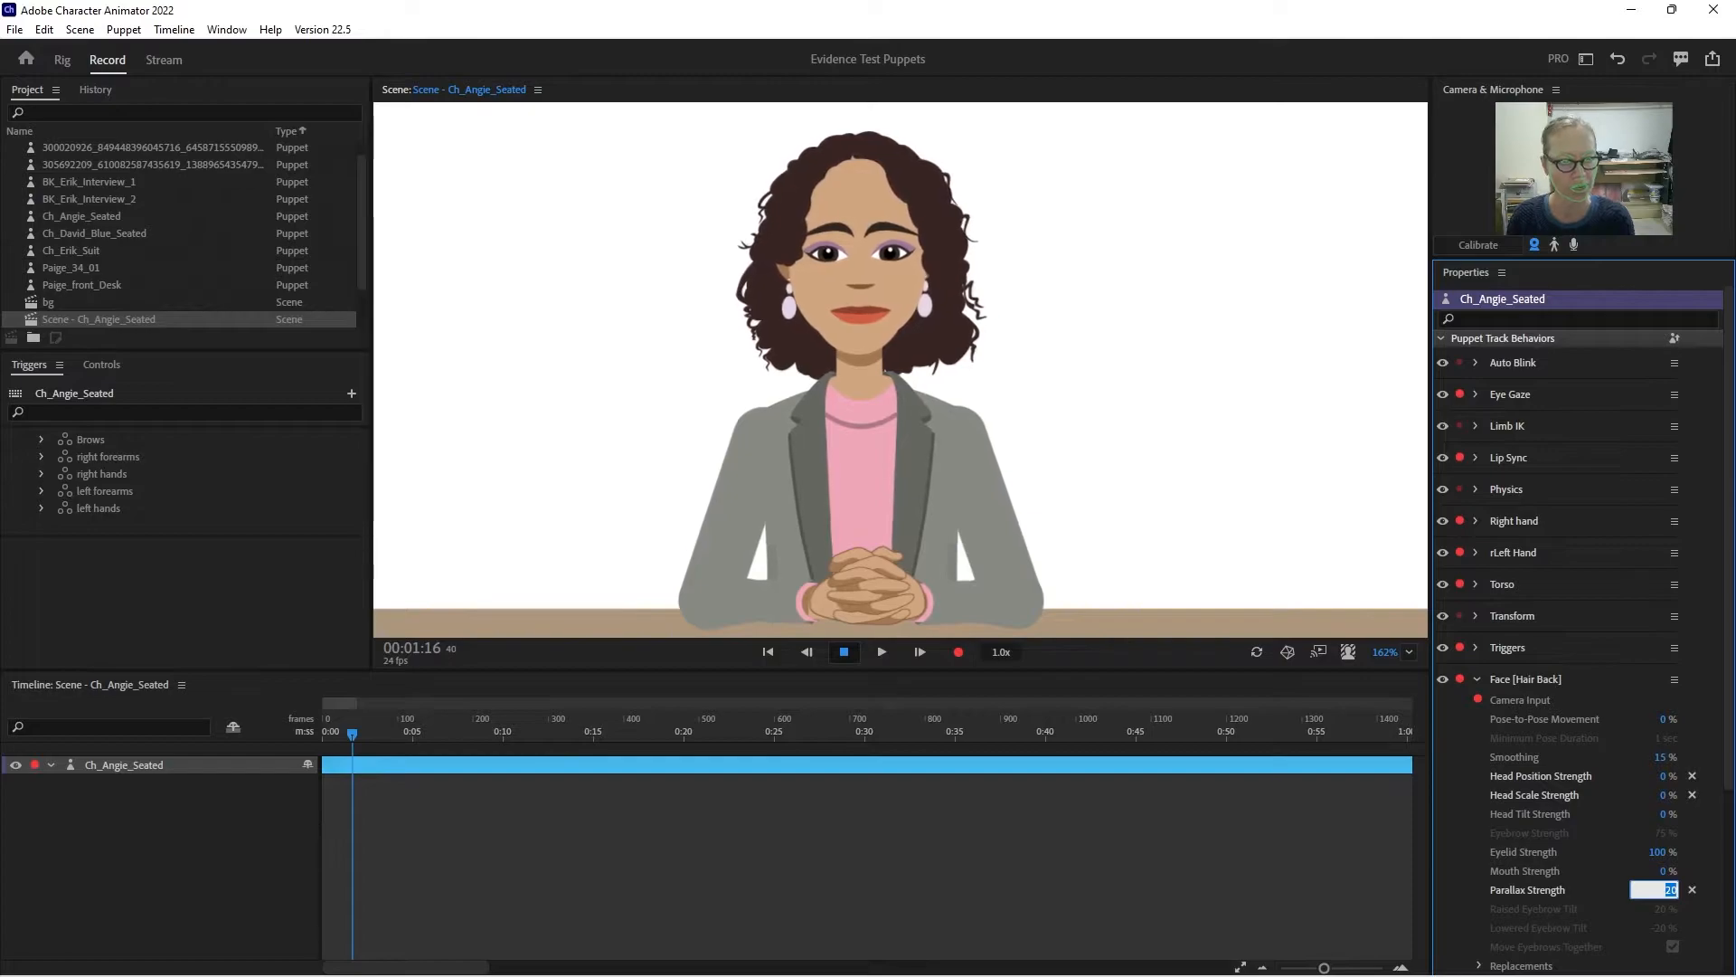
pyautogui.write('100')
pyautogui.press('Return')
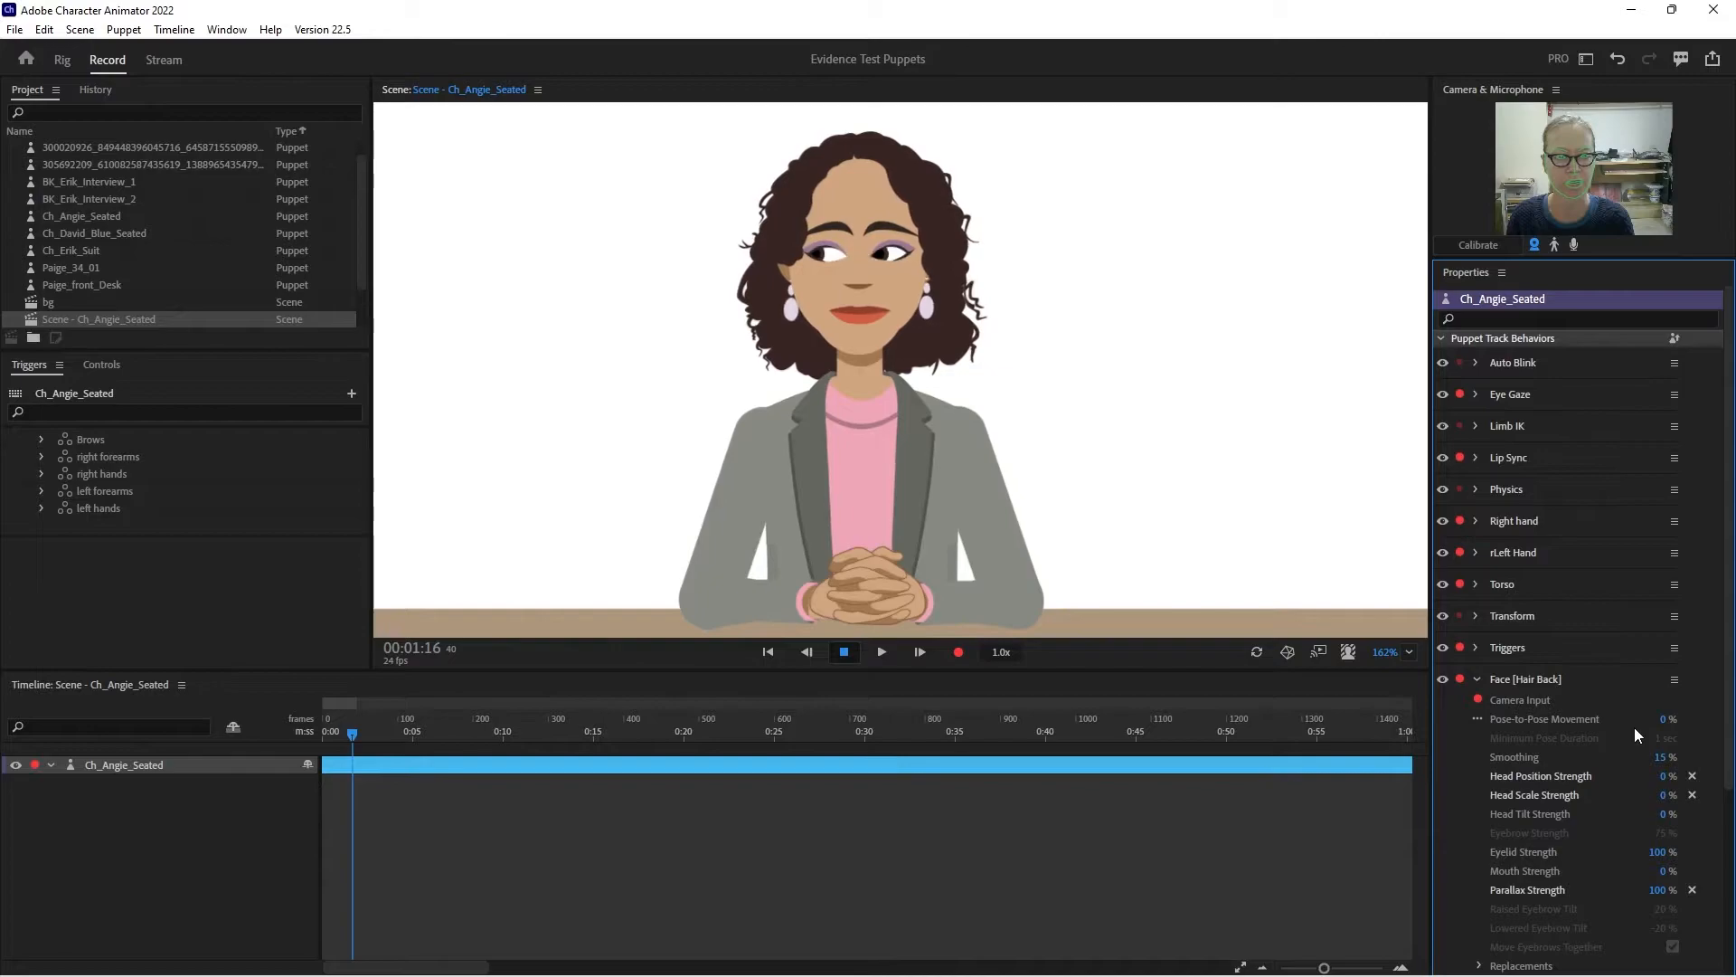
# - Try a Head Position Strength of -150% for the Face [Hair Back] behavior
pyautogui.click(1667, 778)
pyautogui.write('-150')
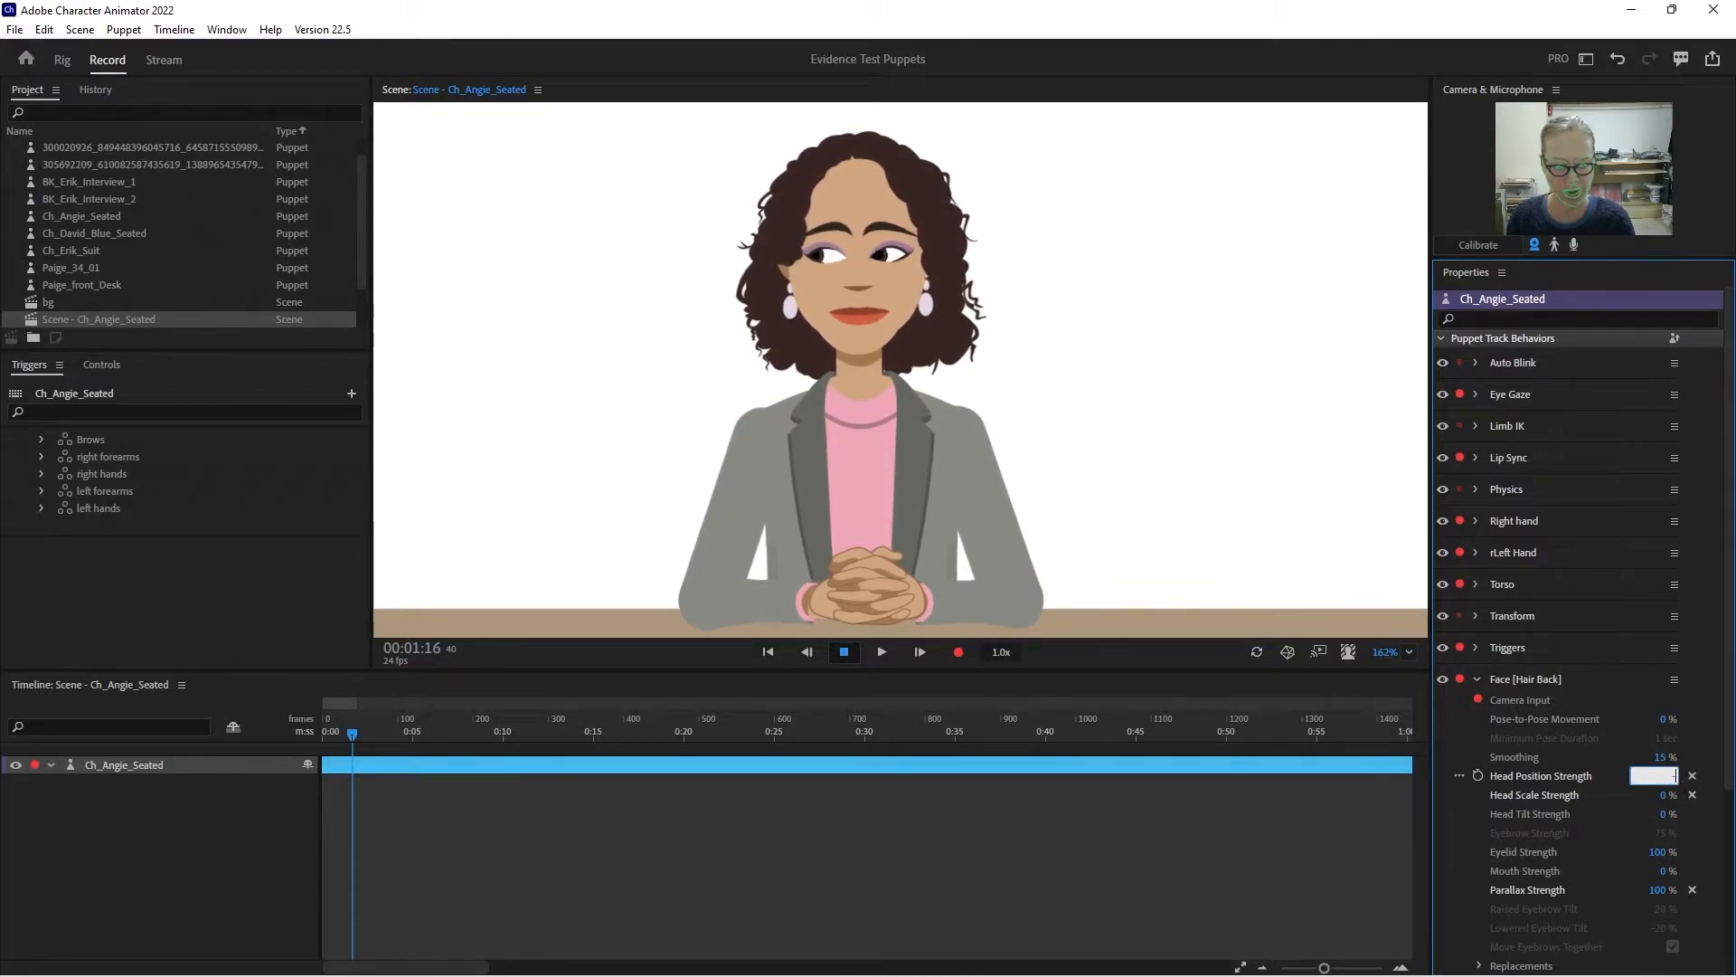
pyautogui.press('Return')
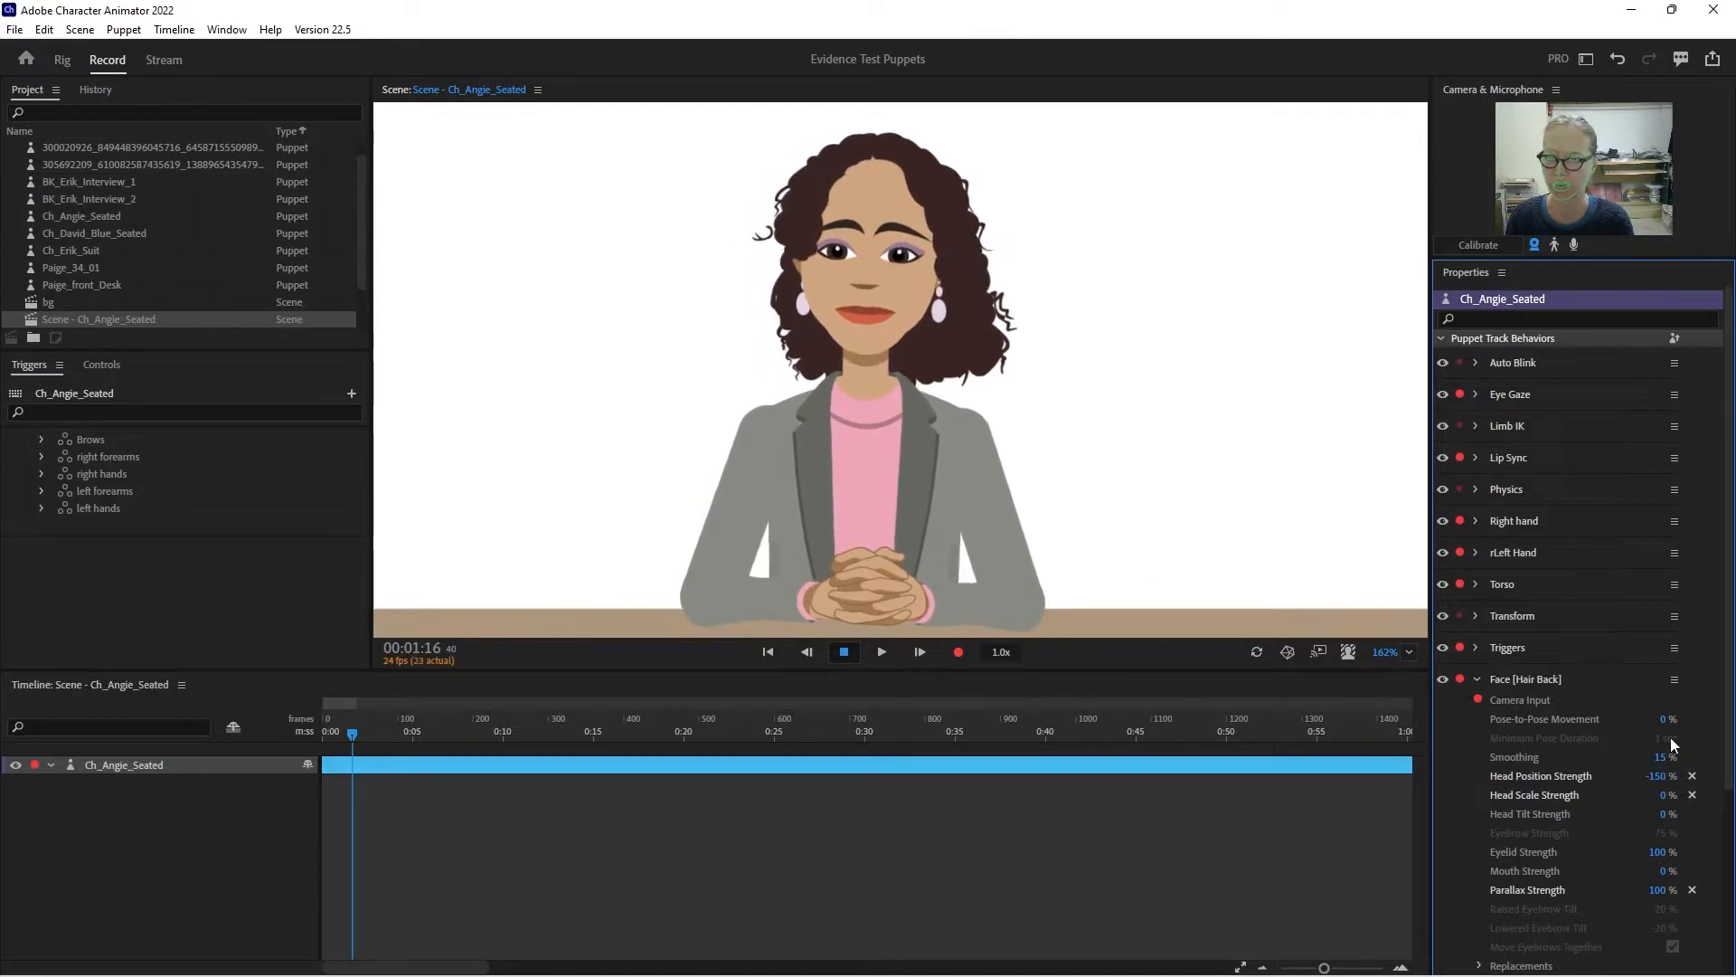
# - Recalibrate the camera's rest pose and set Face [Hair Back] Head Position Strength to -18%
pyautogui.click(1481, 245)
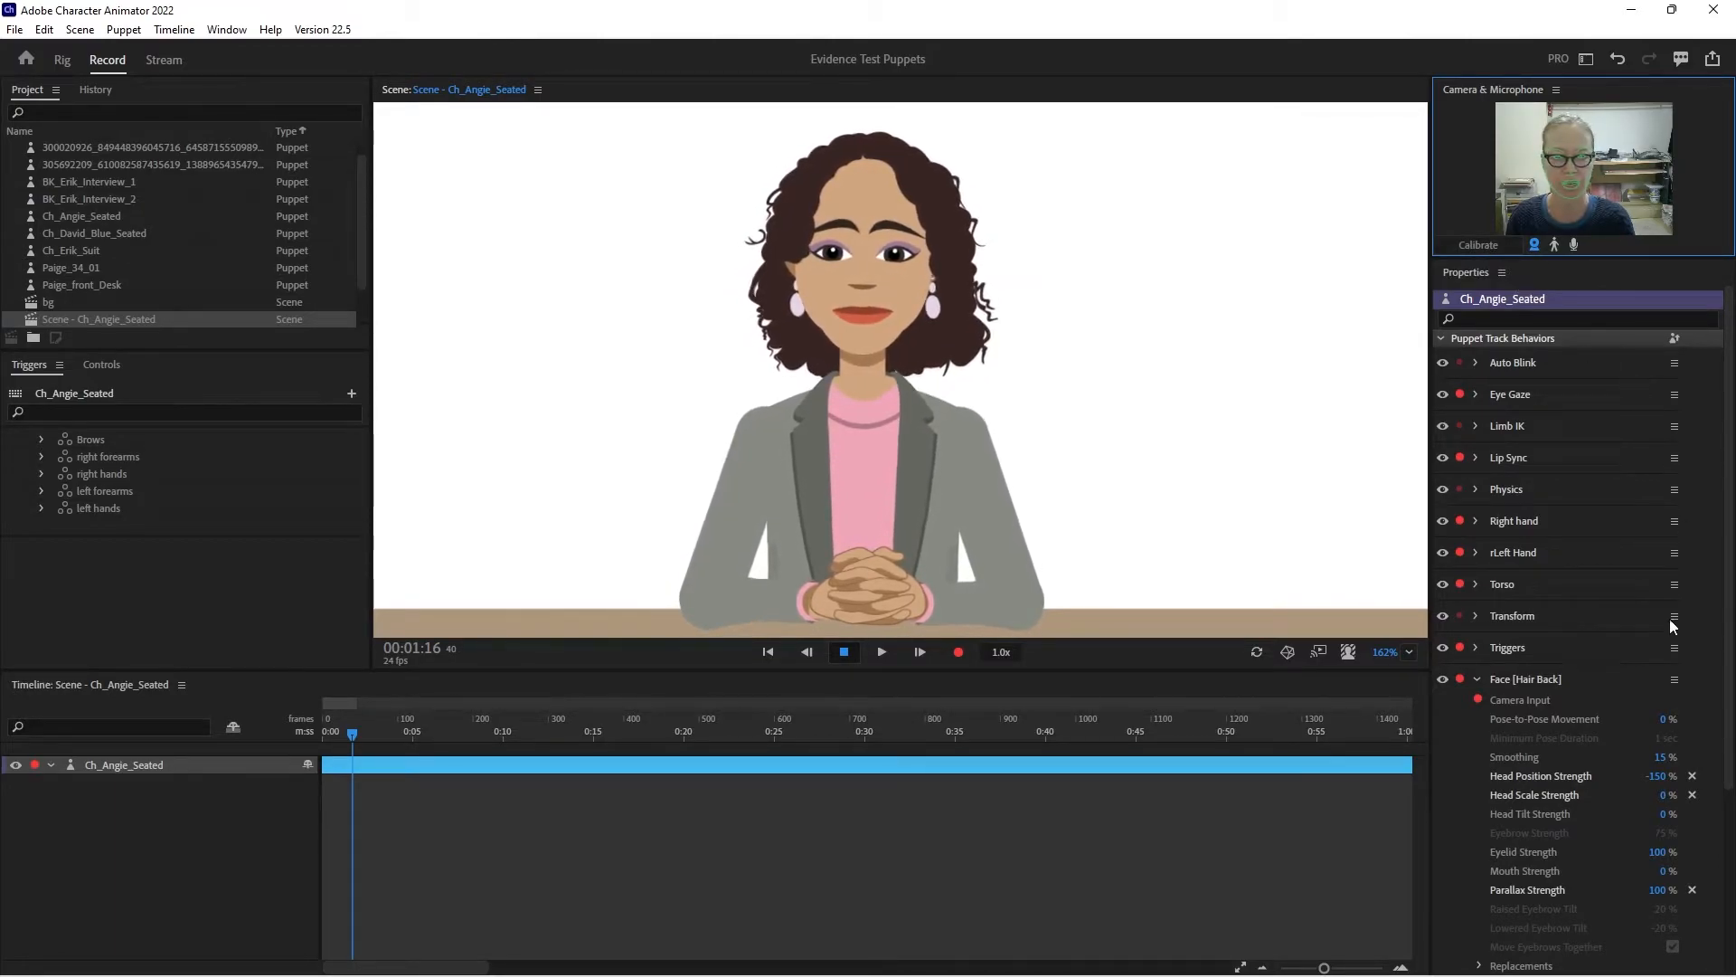
pyautogui.click(1483, 244)
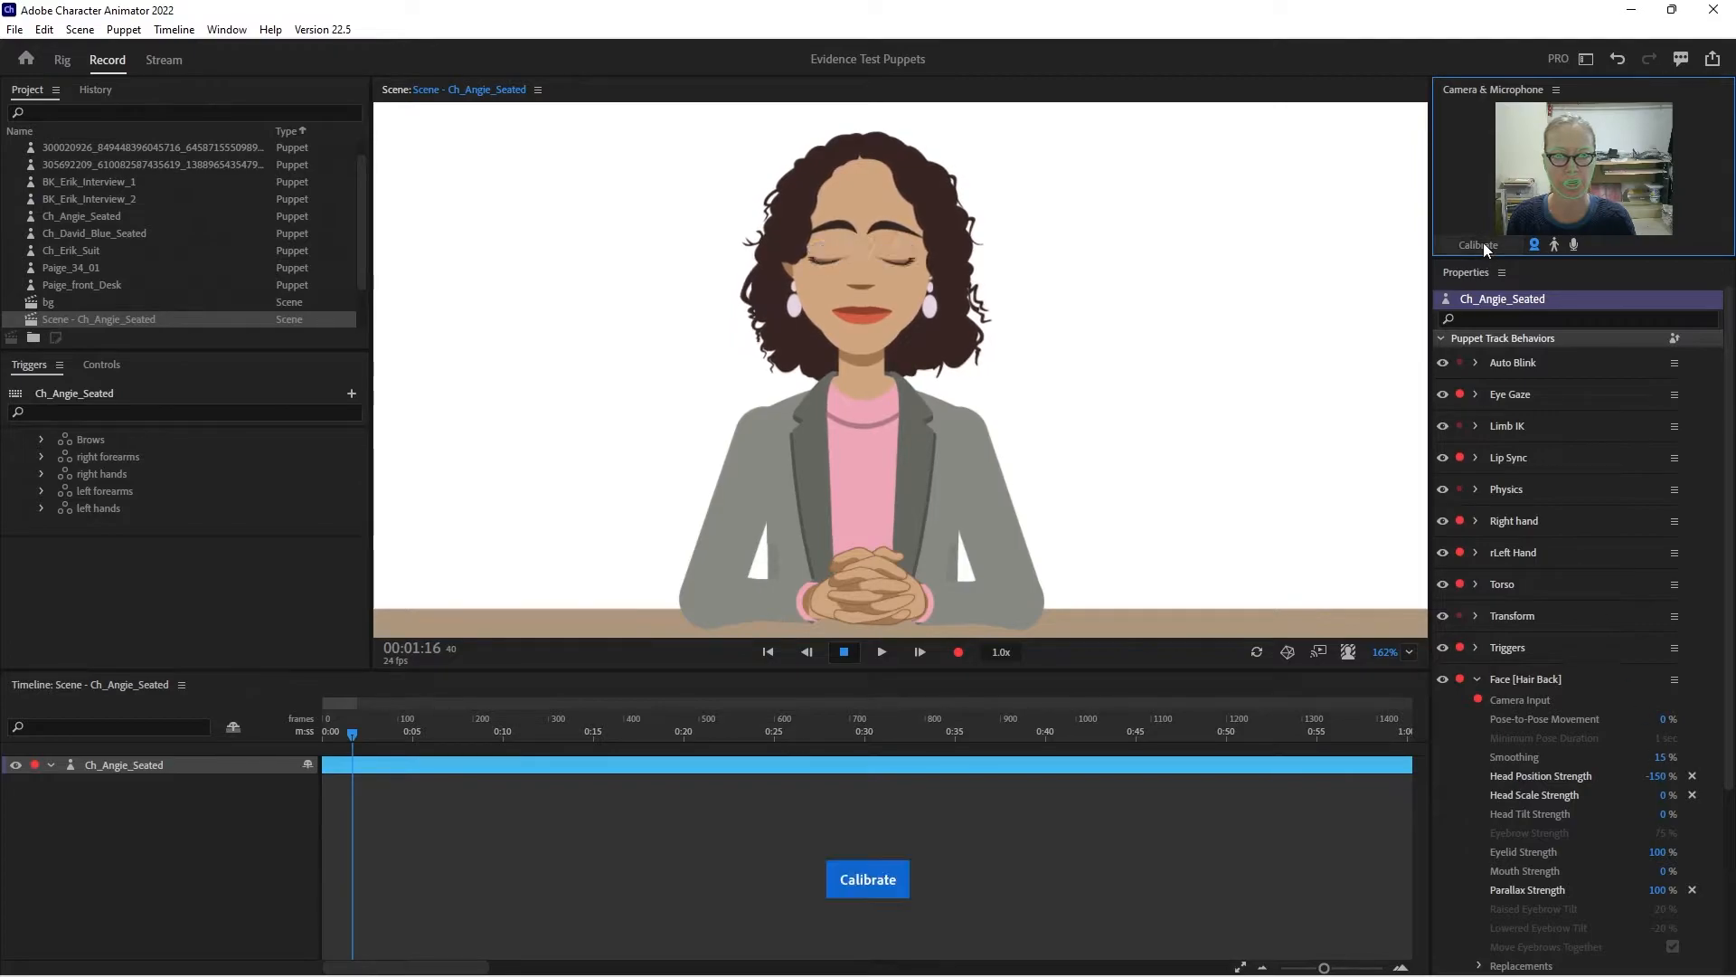
pyautogui.moveTo(1660, 778); pyautogui.dragTo(1657, 659)
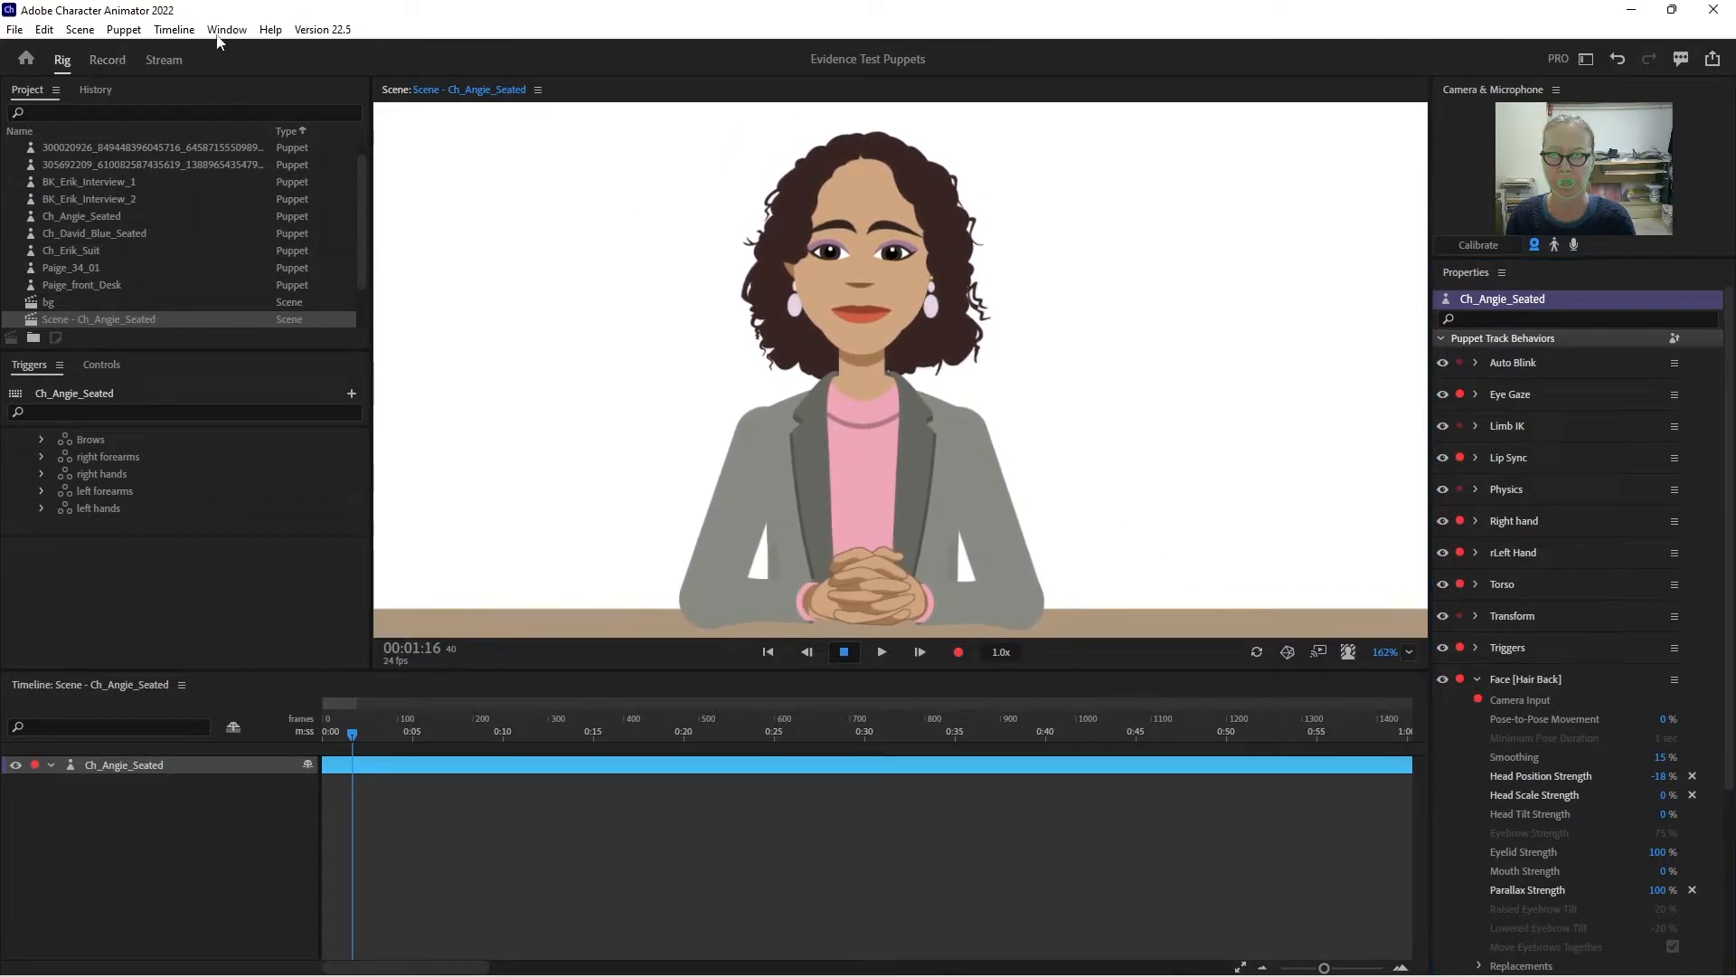
# - Make the Base layer inside Hair Back independent, undoing a trial move of its origin handle
pyautogui.click(63, 59)
pyautogui.click(415, 234)
pyautogui.click(412, 242)
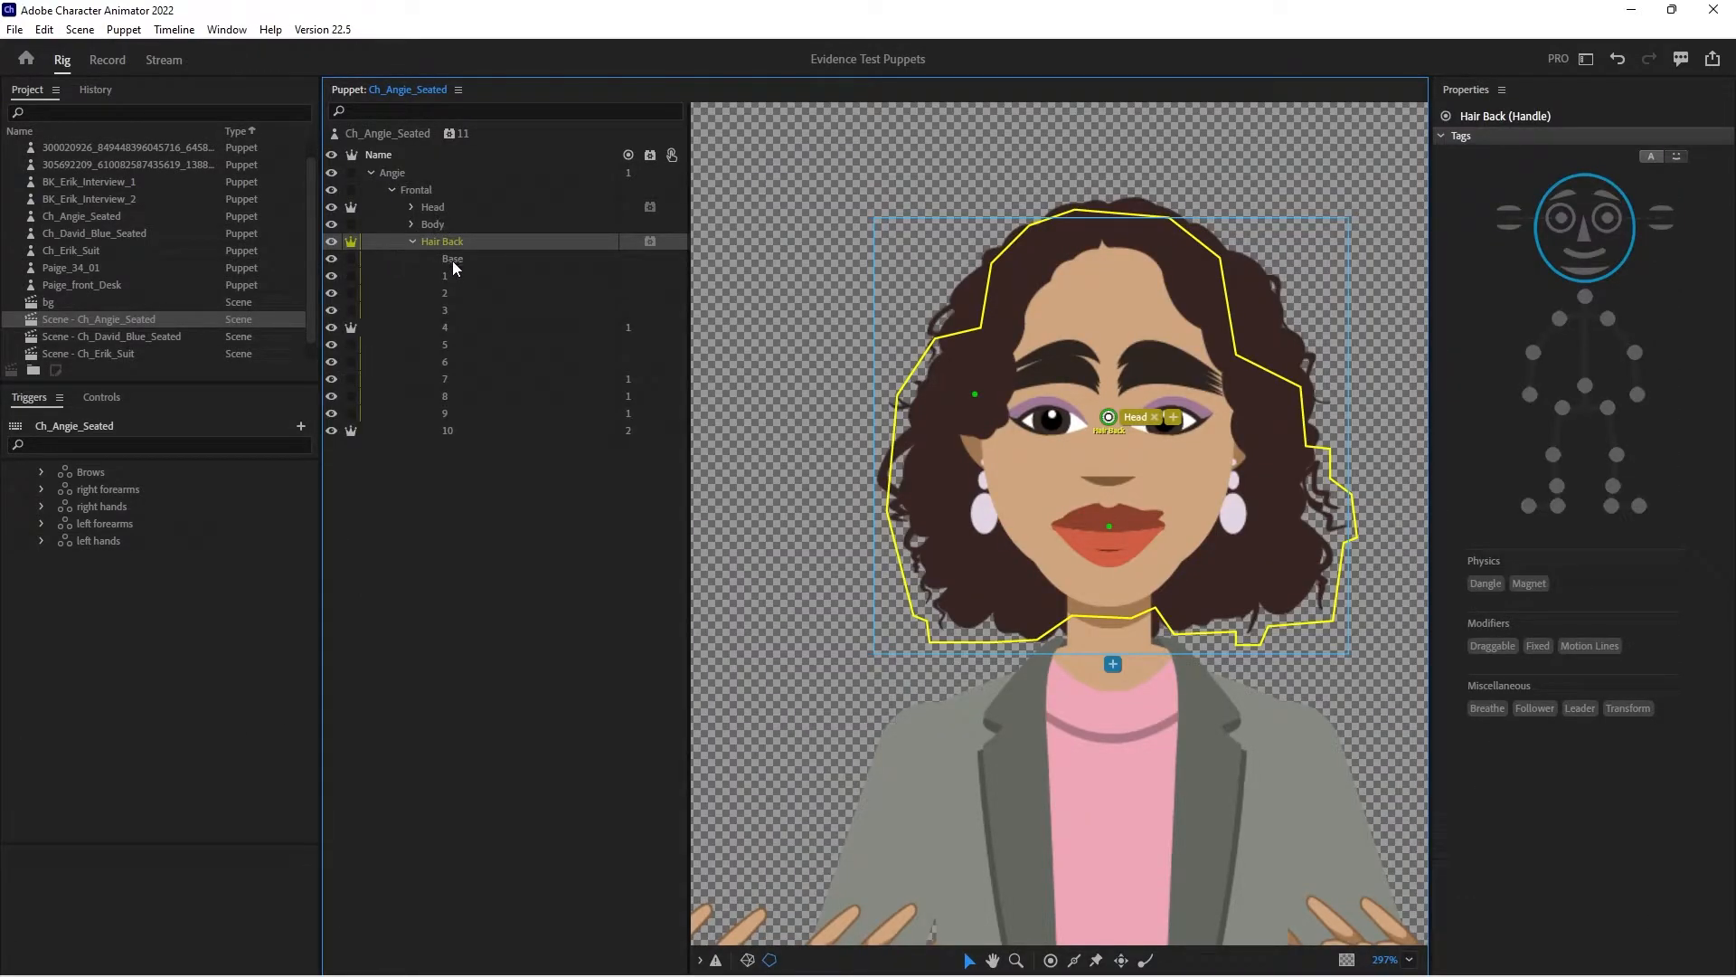
pyautogui.click(431, 259)
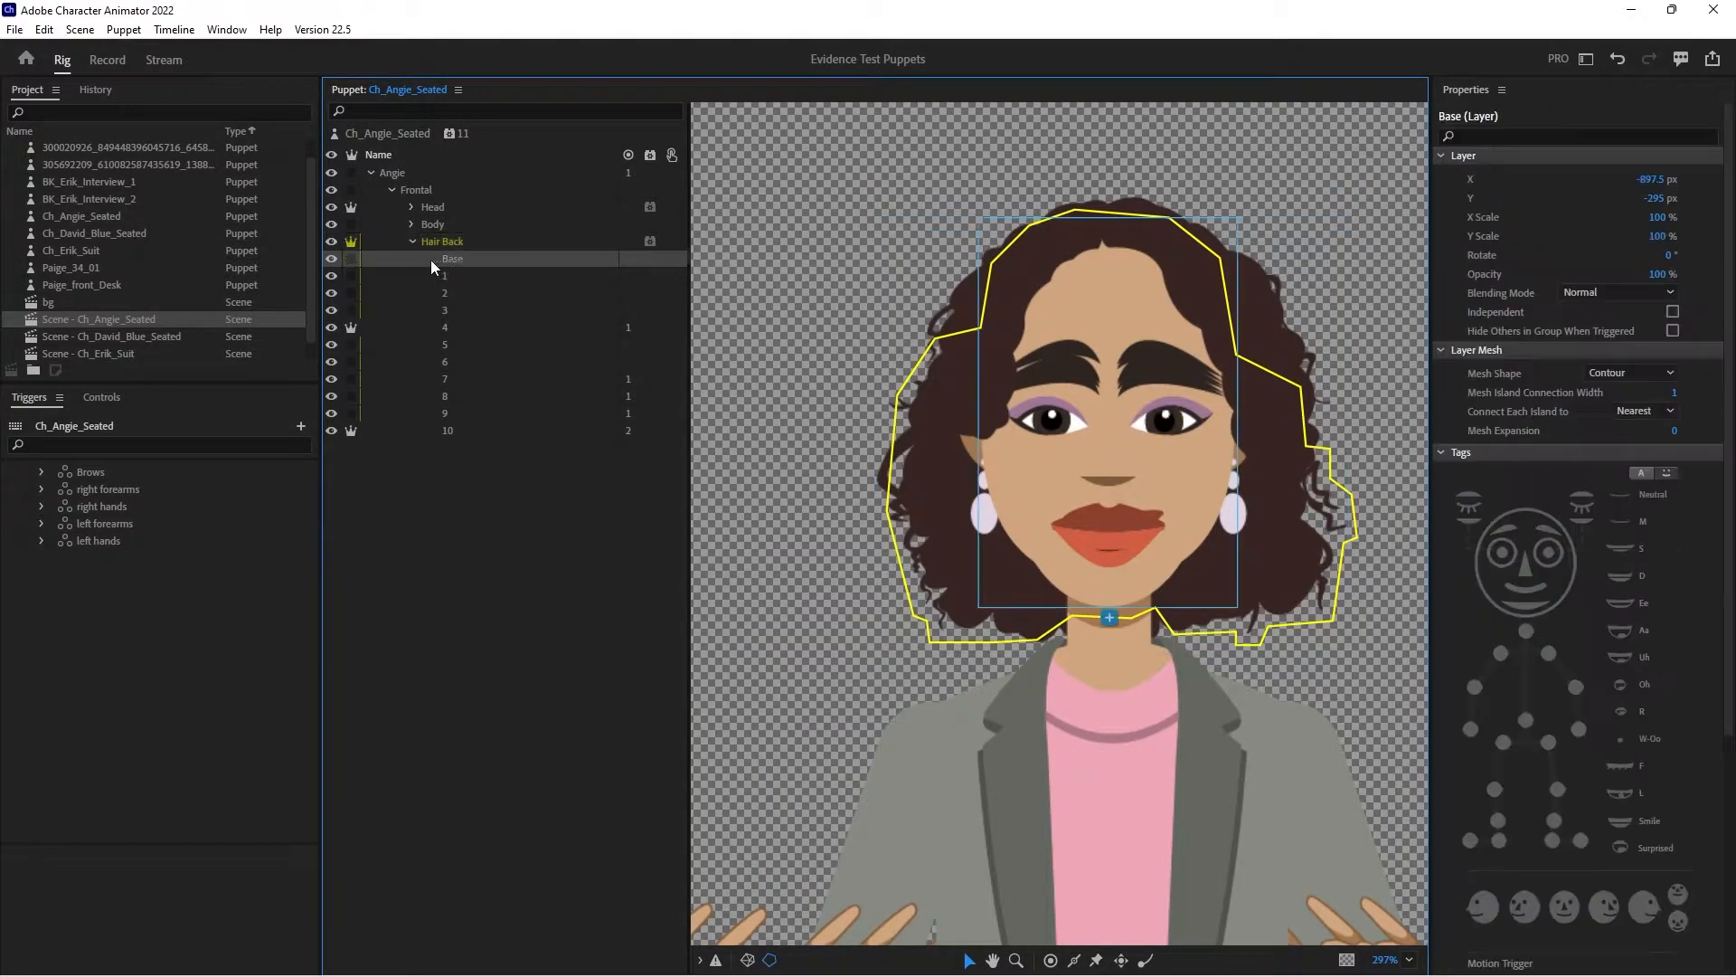
pyautogui.click(350, 259)
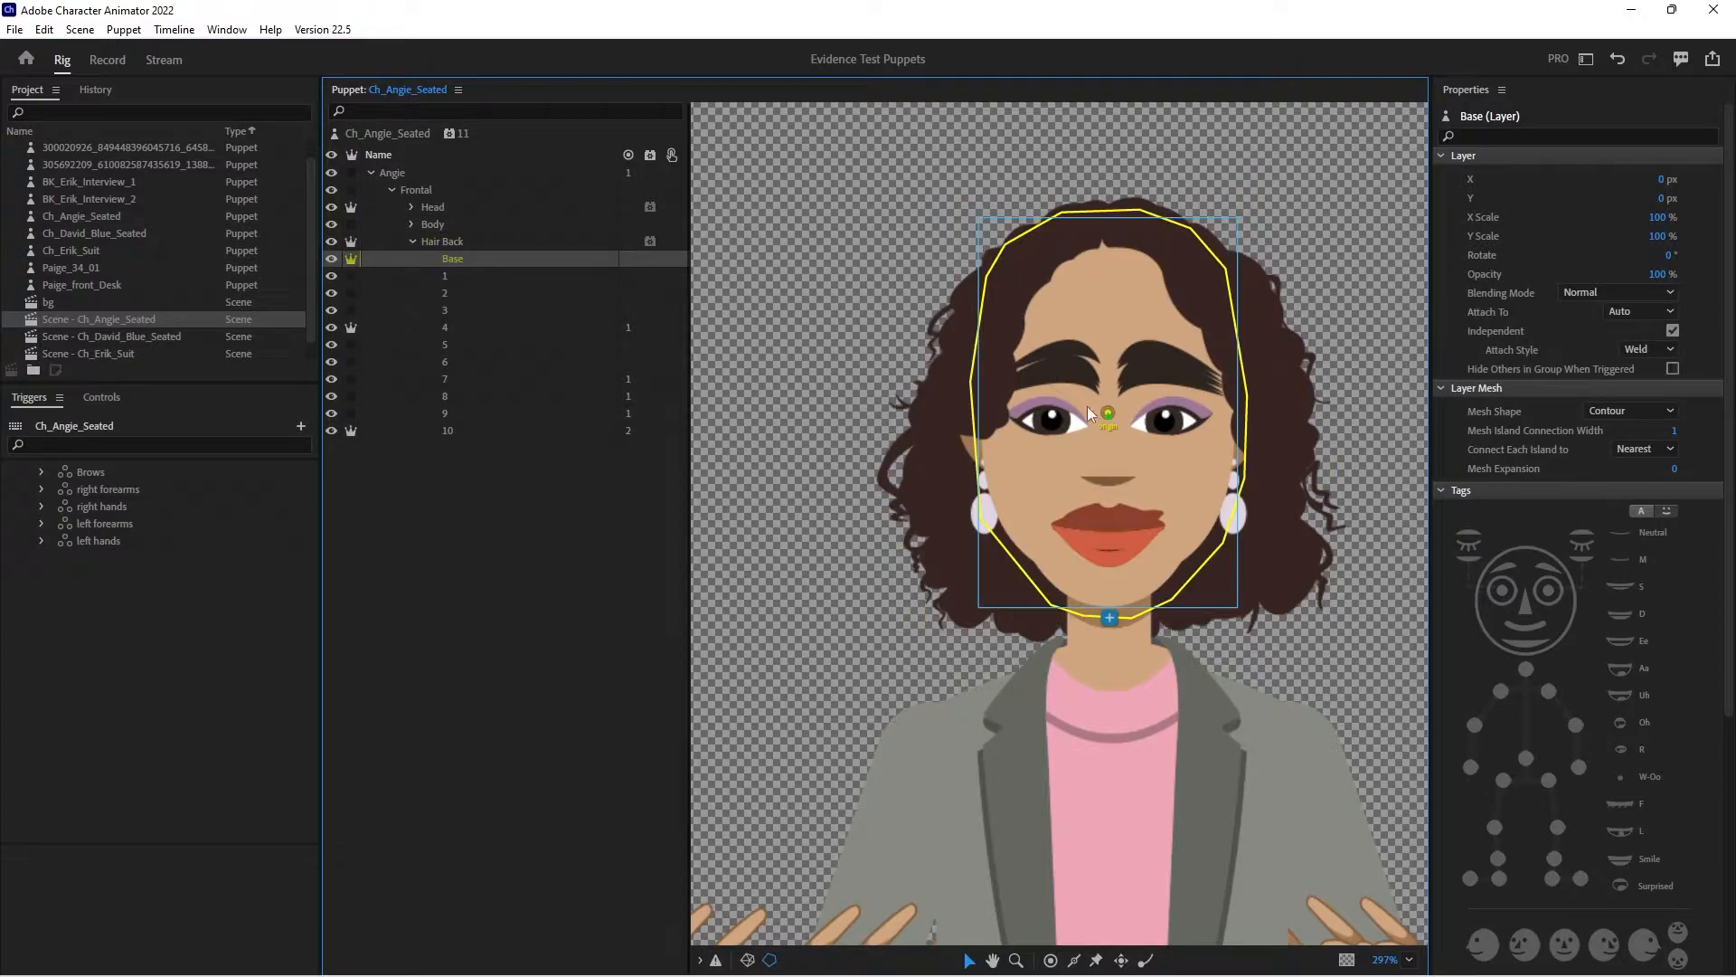
pyautogui.moveTo(1111, 414); pyautogui.dragTo(1122, 355)
pyautogui.hotkey('ctrl', 'z')
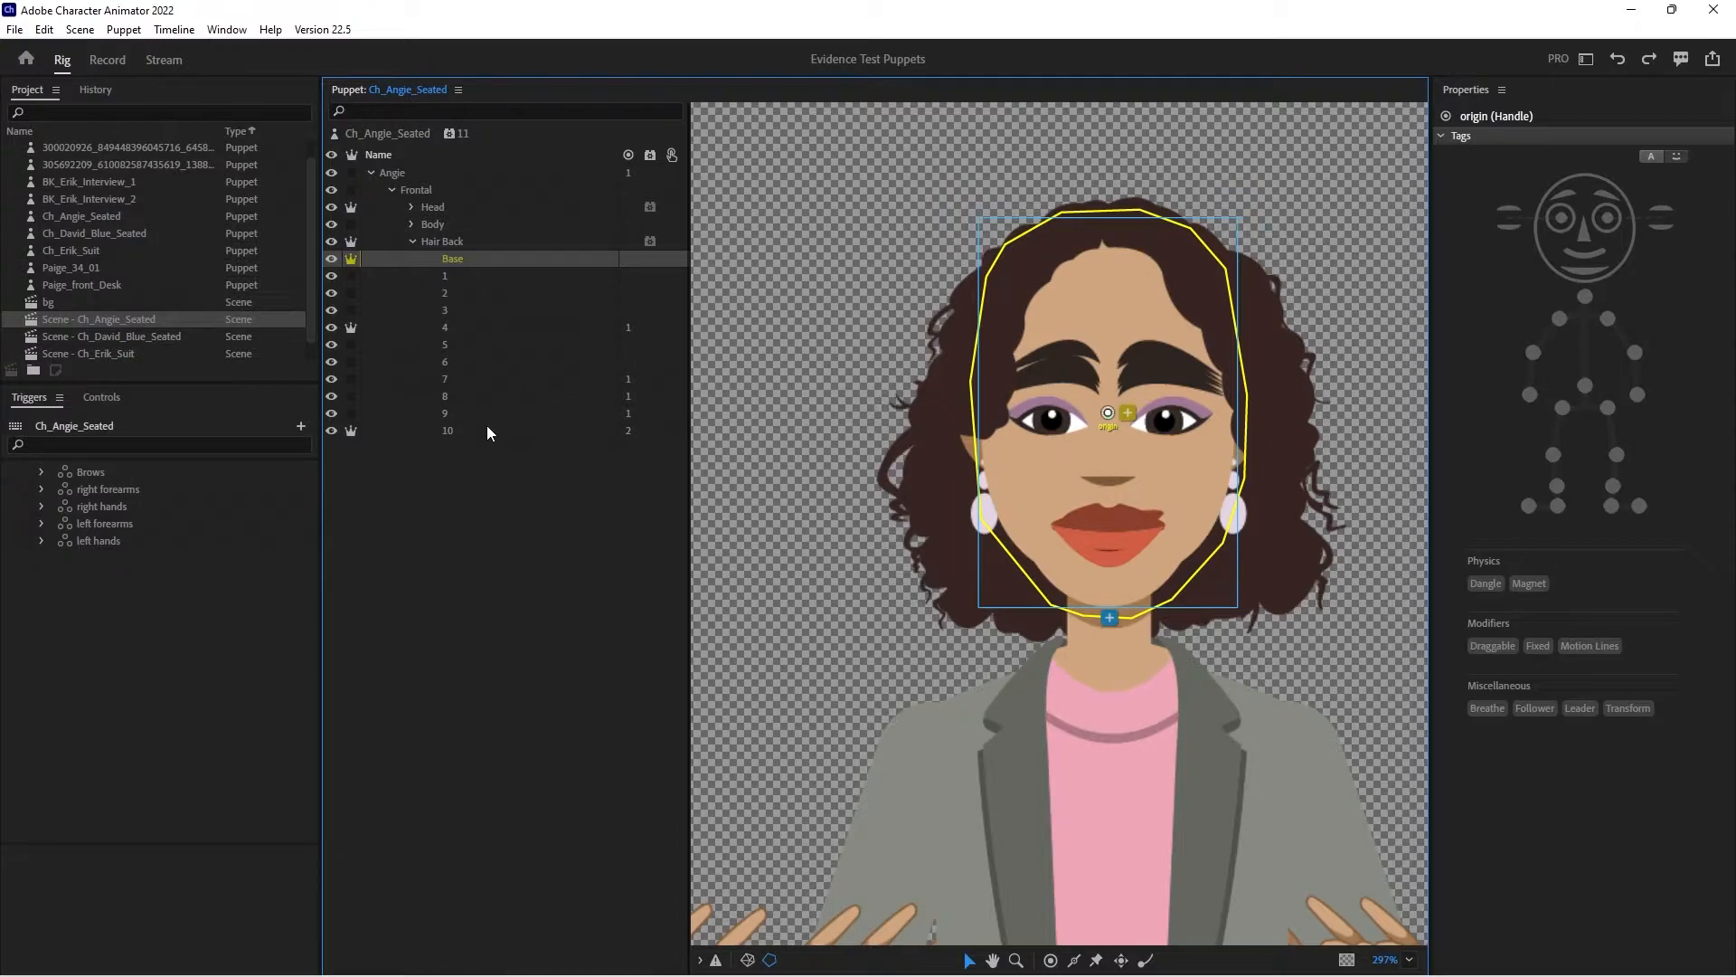
# - Move the origin handle of hair layer 10 up to just above the lips and save the project
pyautogui.click(546, 431)
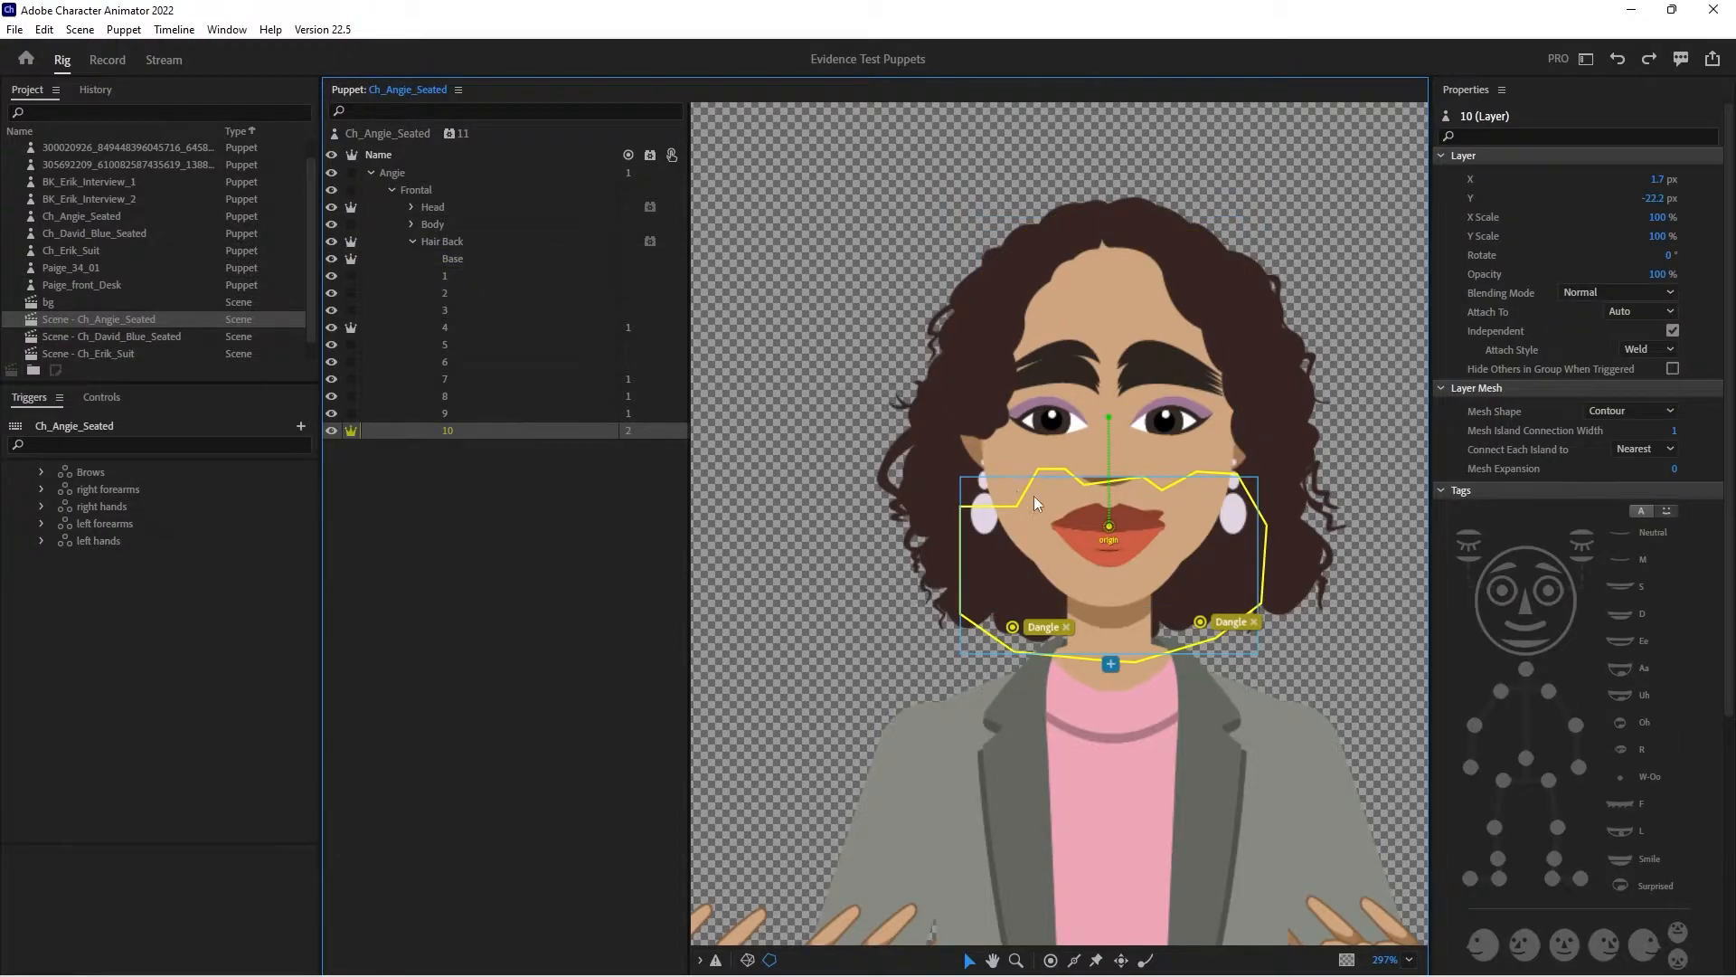
pyautogui.moveTo(1111, 529); pyautogui.dragTo(1110, 511)
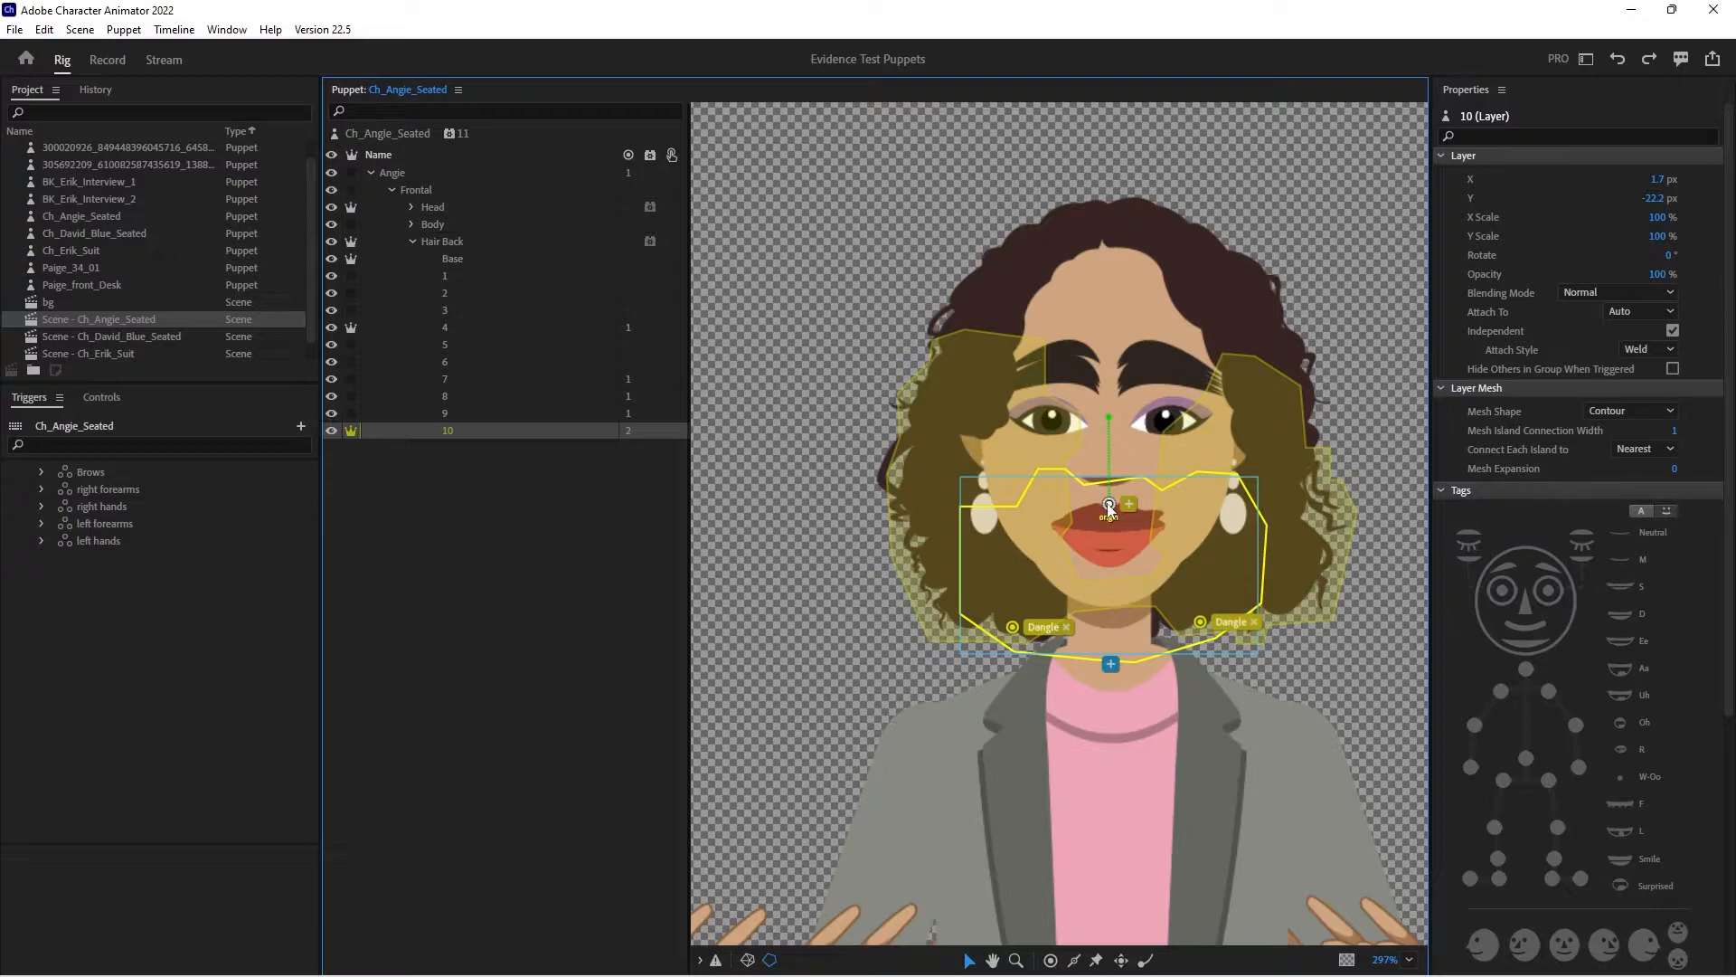
pyautogui.moveTo(1110, 507)
pyautogui.mouseDown()
pyautogui.moveTo(1075, 440)
pyautogui.moveTo(1111, 500)
pyautogui.mouseUp()
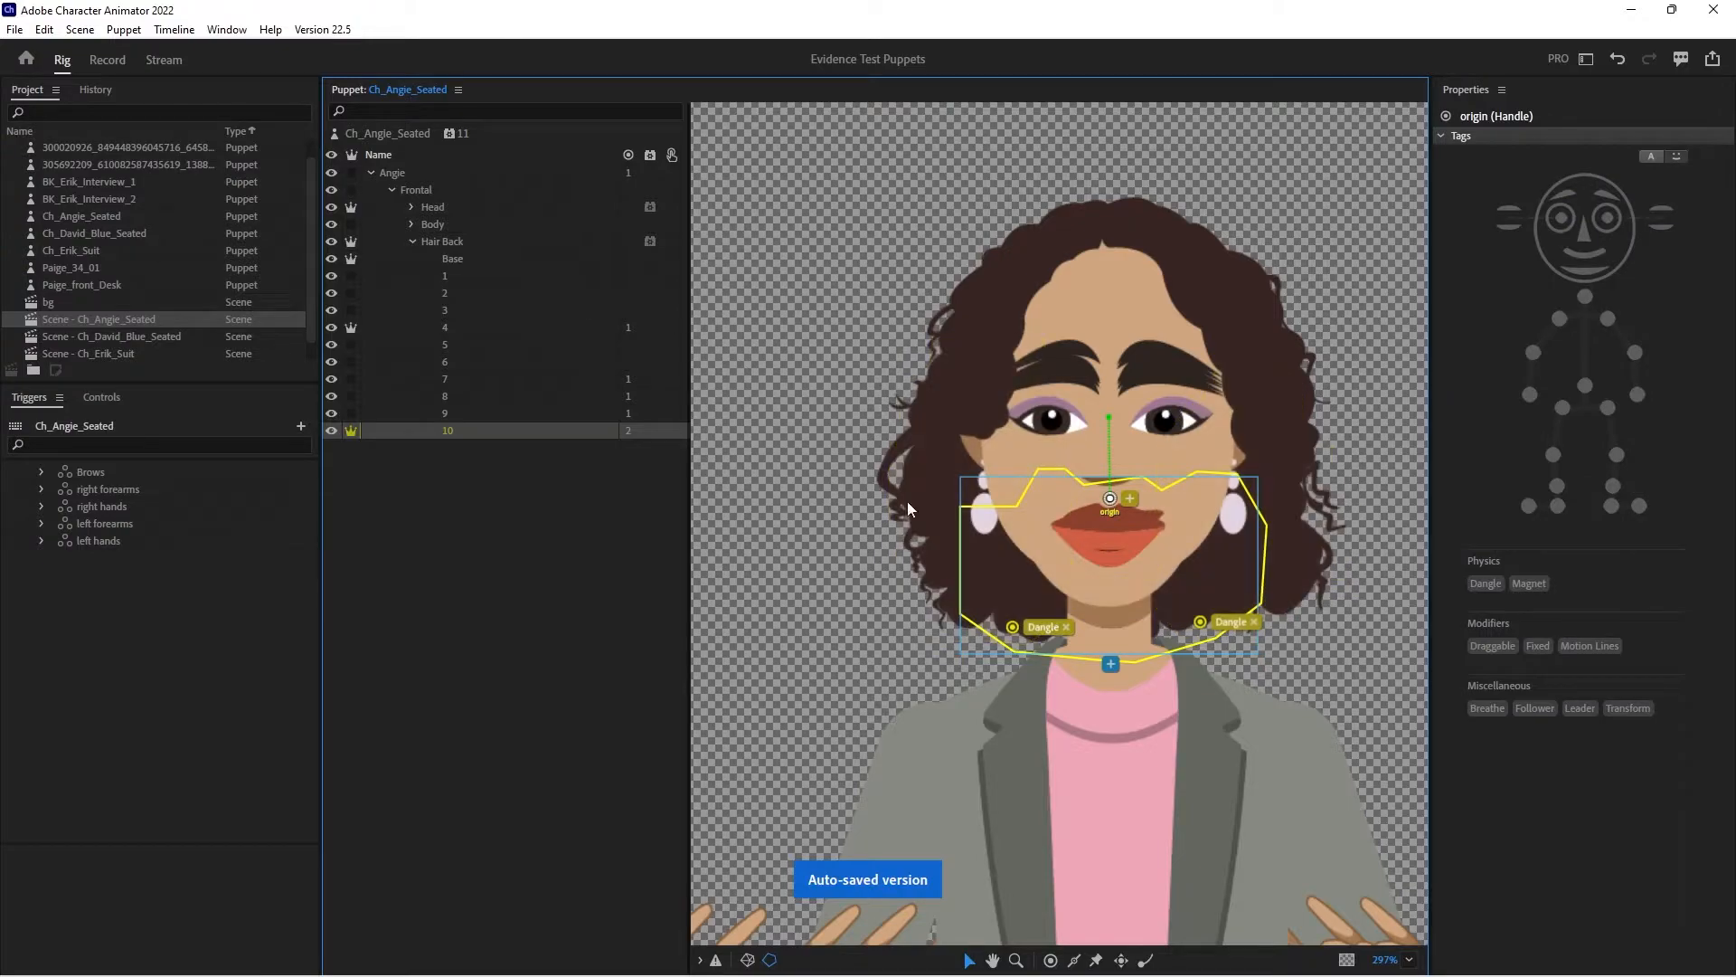
pyautogui.hotkey('ctrl', 's')
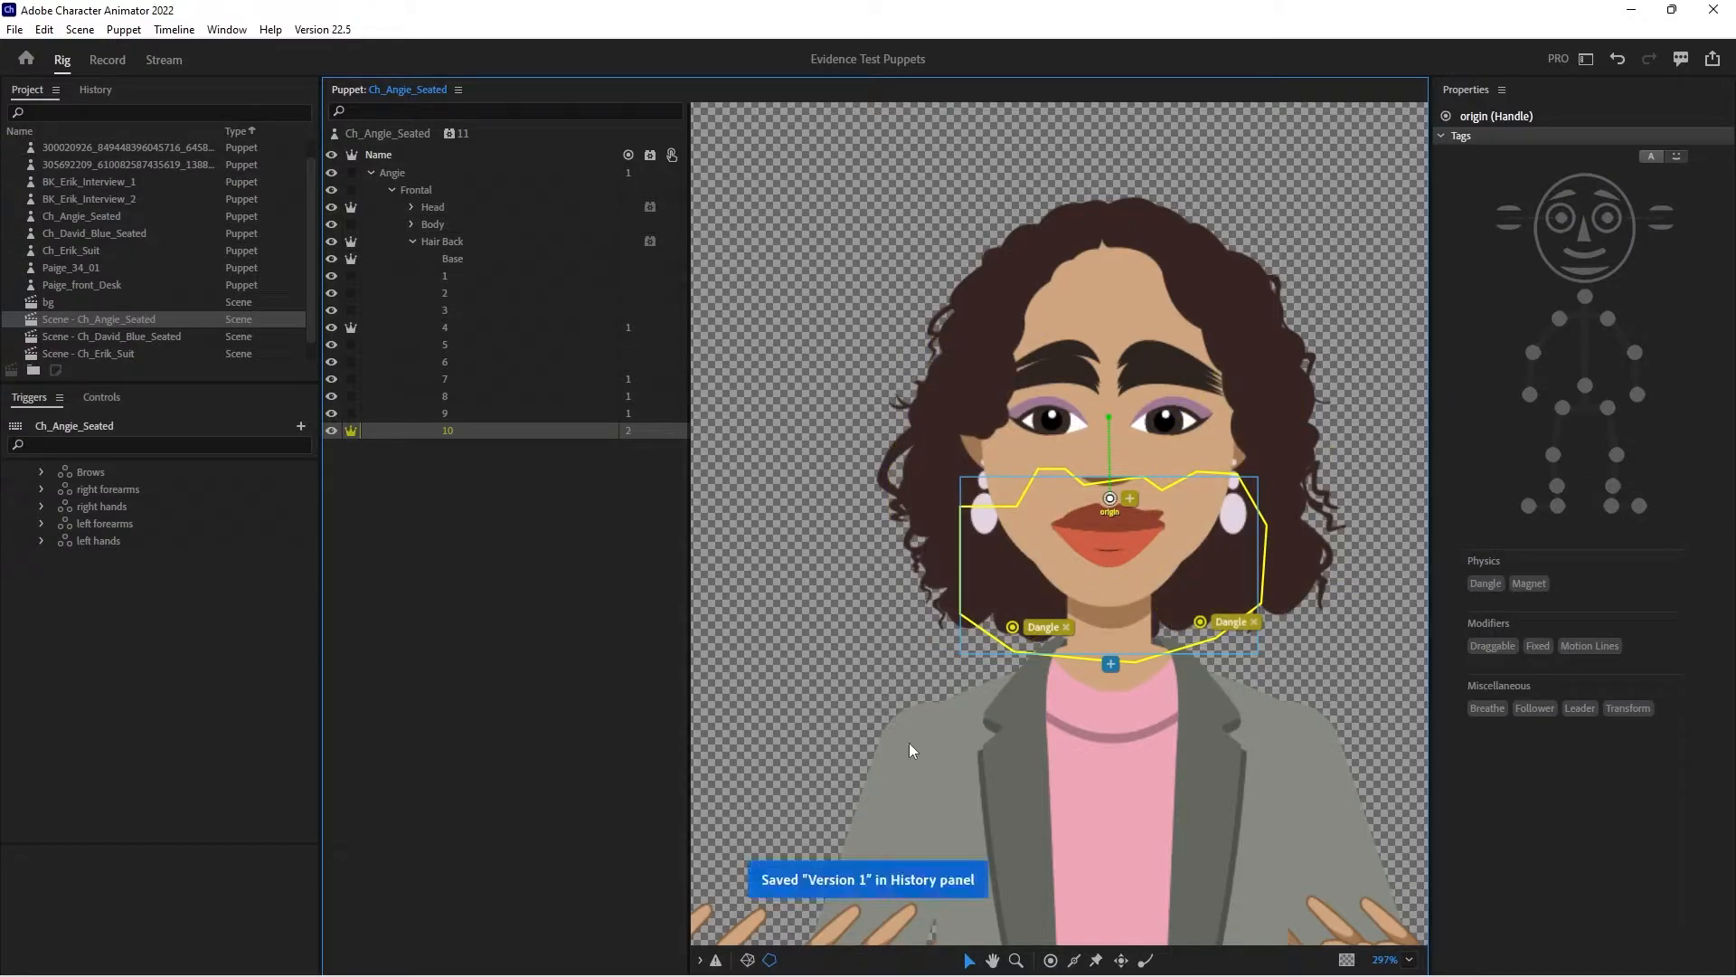
# - Switch to Illustrator, nest hair layers 1 through 10 inside the Base layer of +Hair Back, and save the artwork
pyautogui.click(1049, 965)
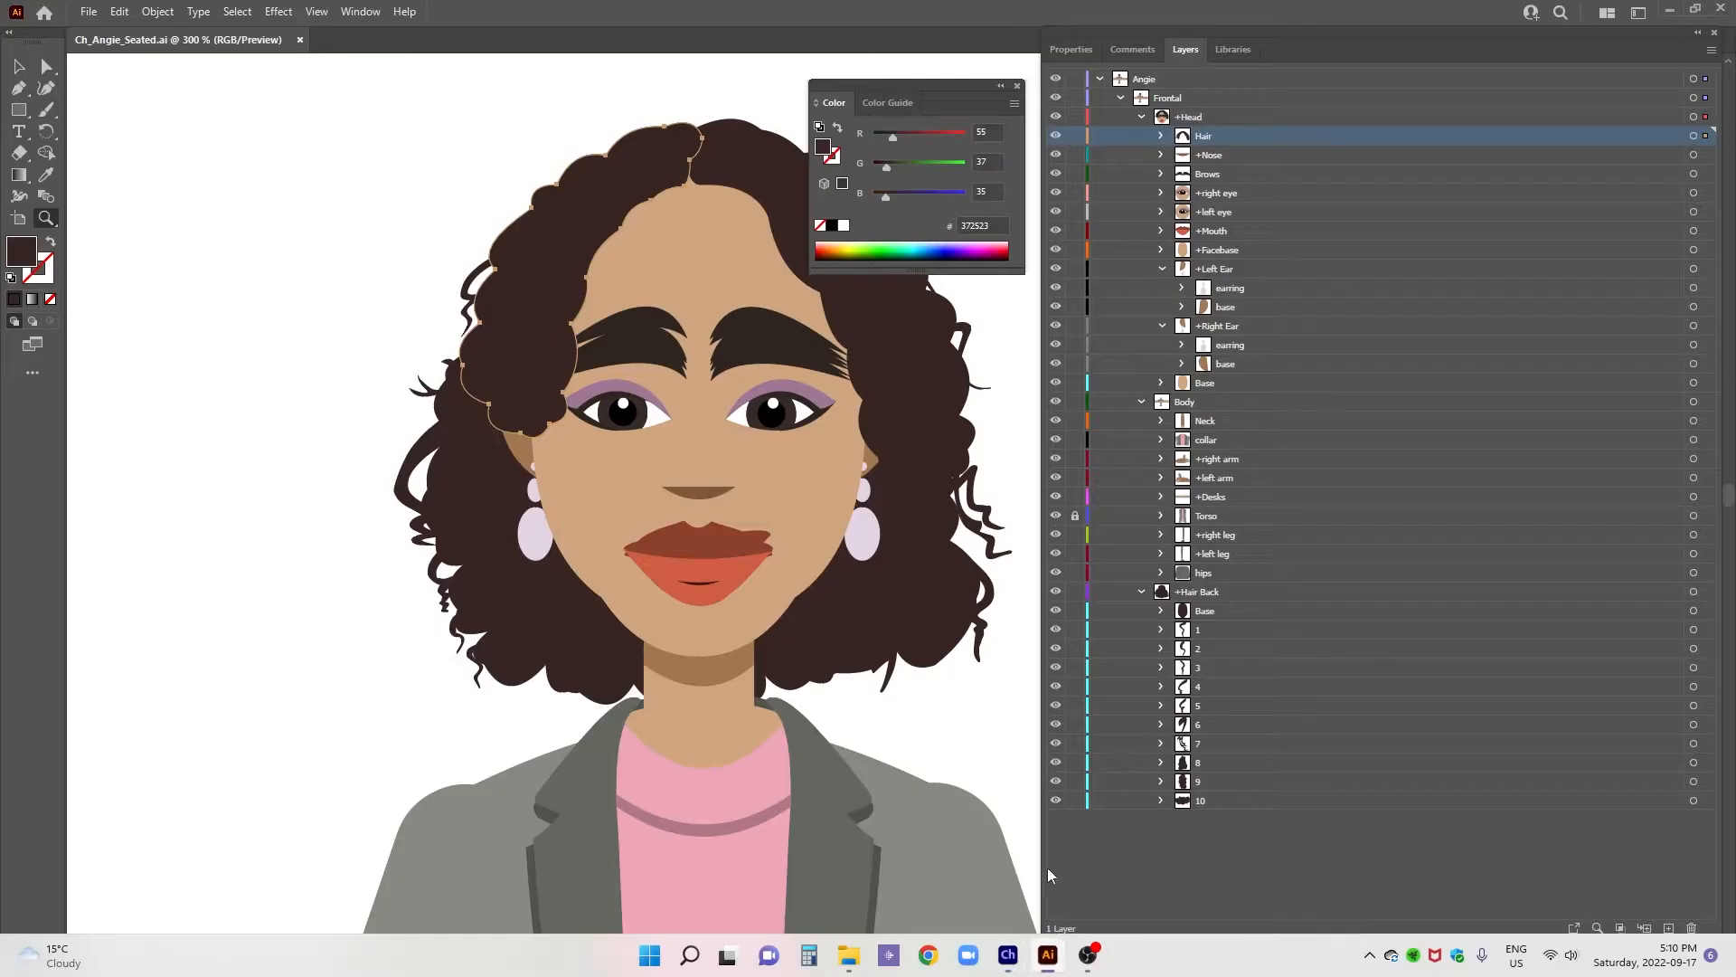
pyautogui.click(1142, 118)
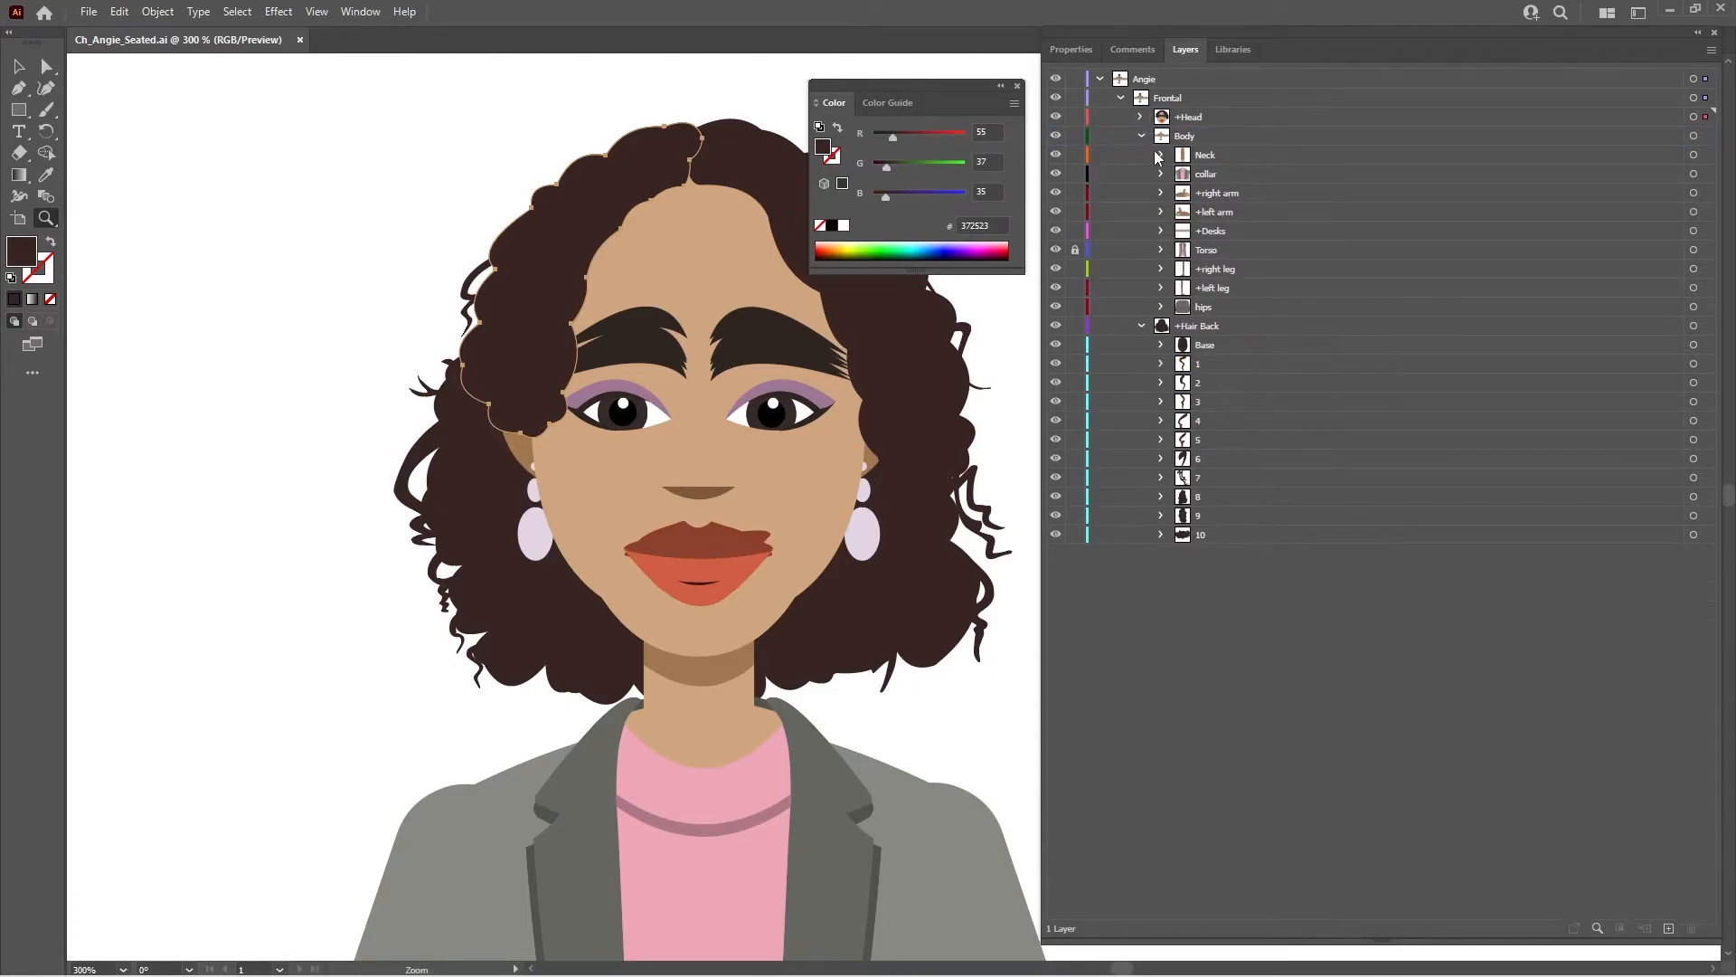
pyautogui.click(1143, 136)
pyautogui.click(1141, 117)
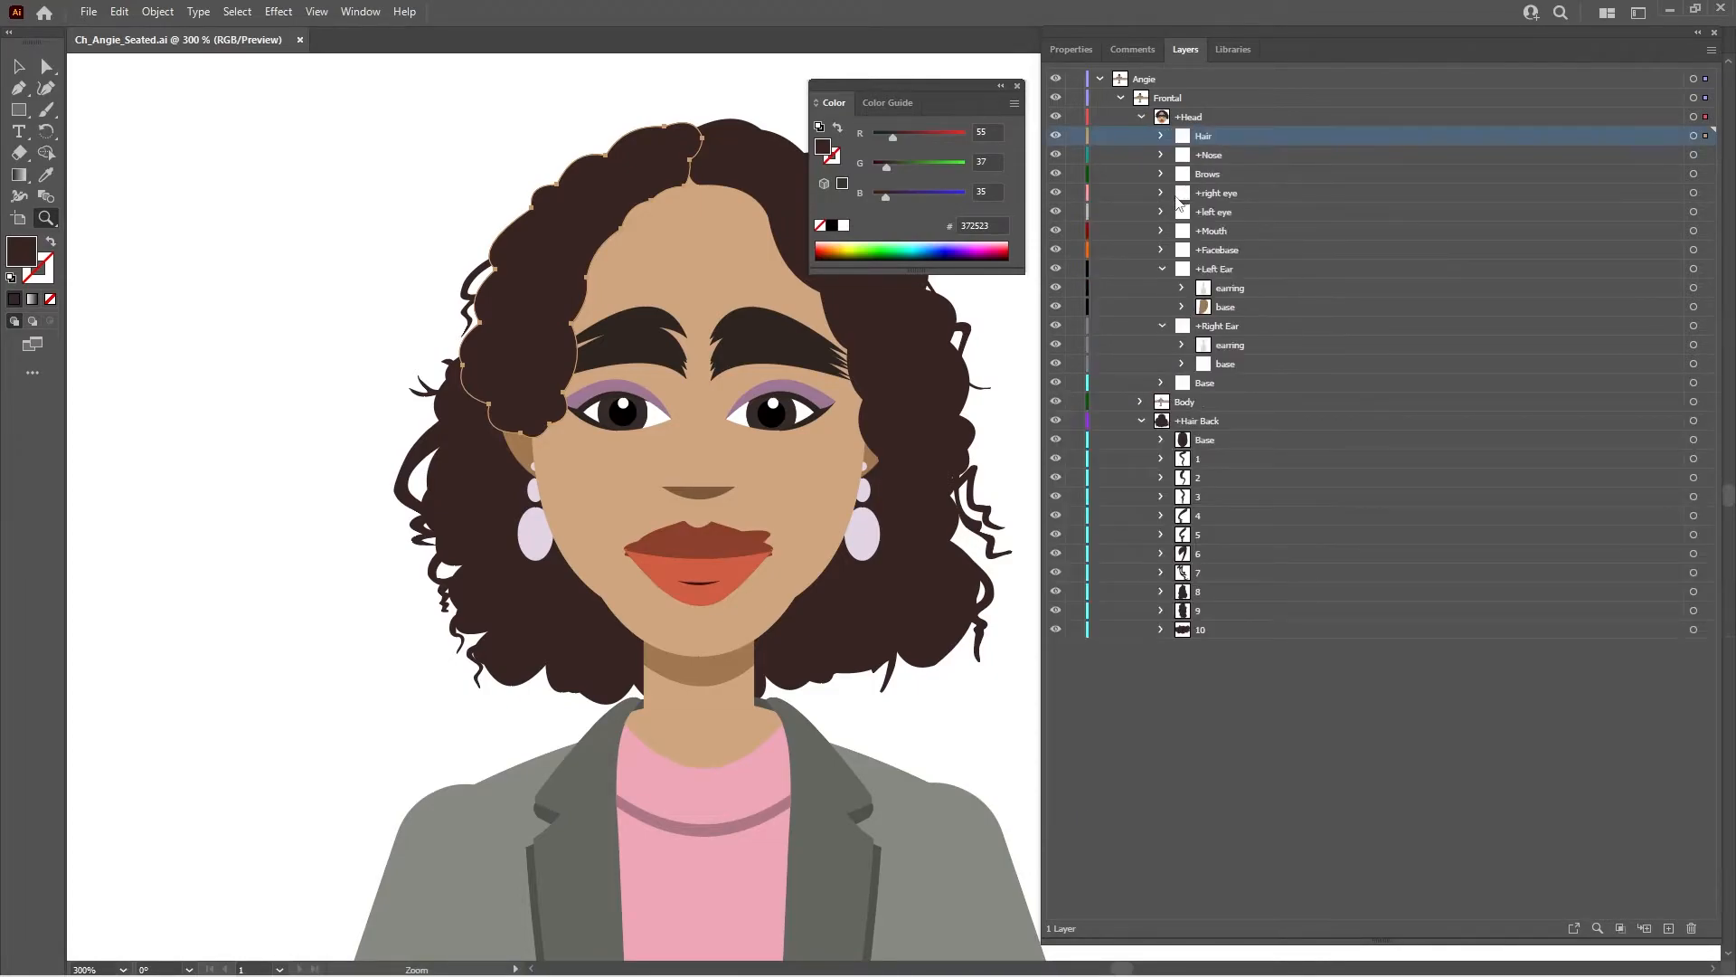
pyautogui.click(1142, 117)
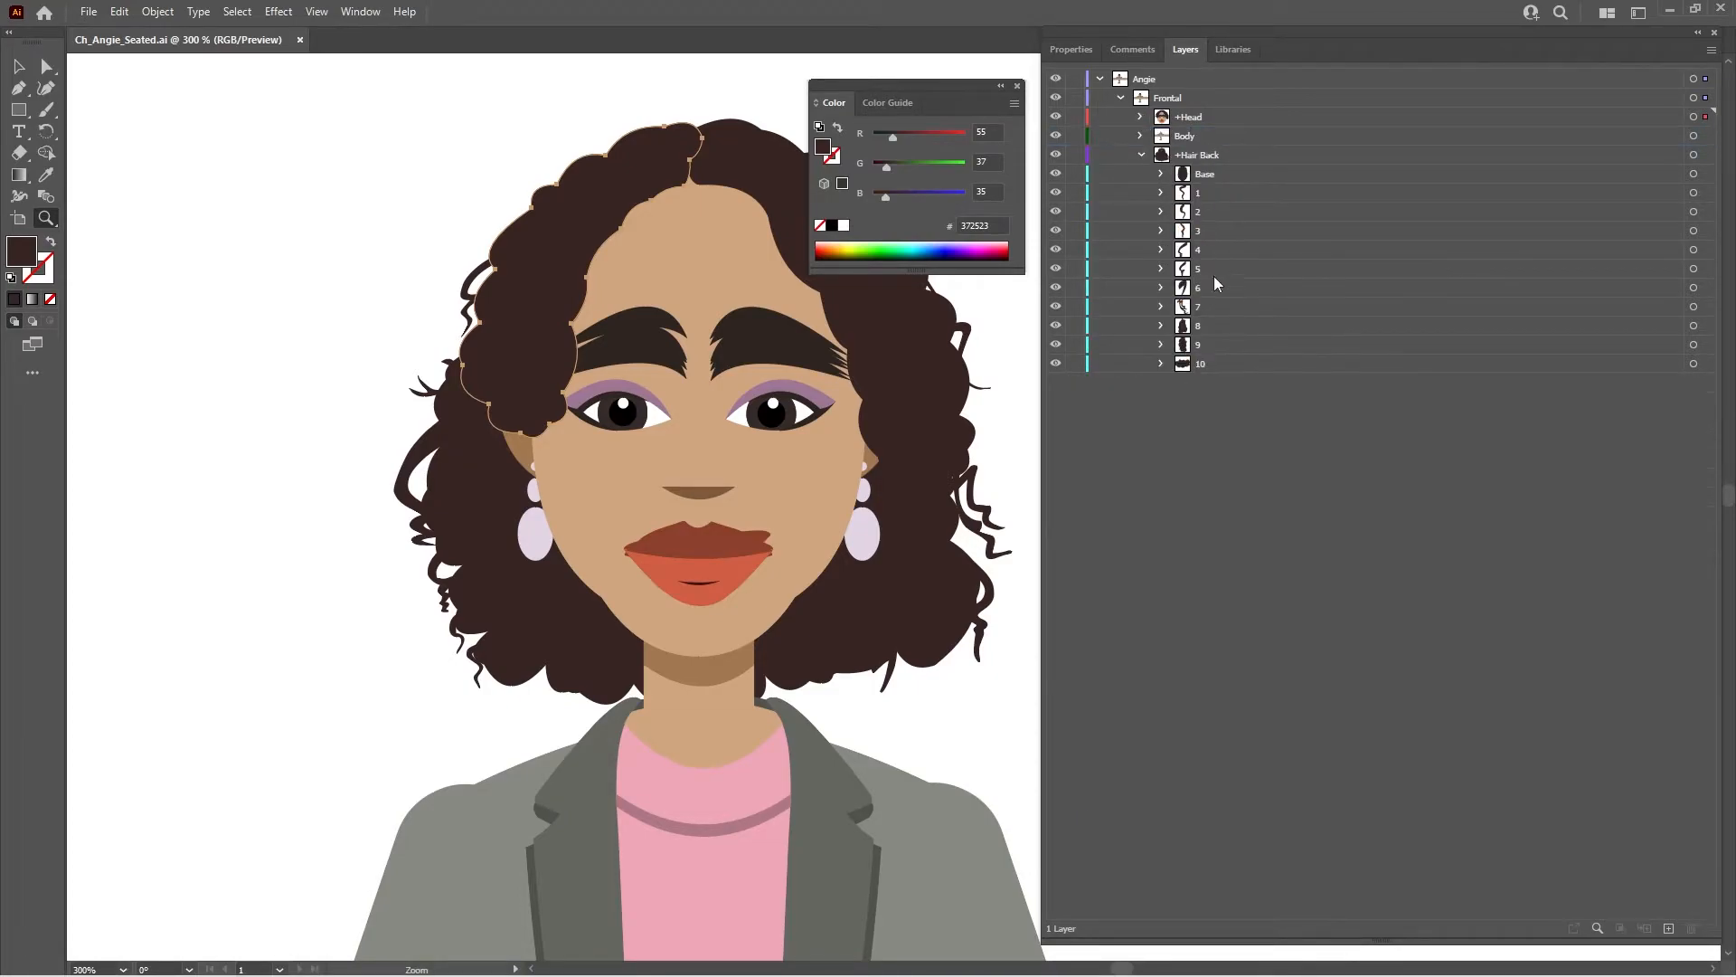
pyautogui.click(1209, 195)
pyautogui.keyDown('shift'); pyautogui.click(1212, 365); pyautogui.keyUp('shift')
pyautogui.moveTo(1204, 200); pyautogui.dragTo(1221, 184)
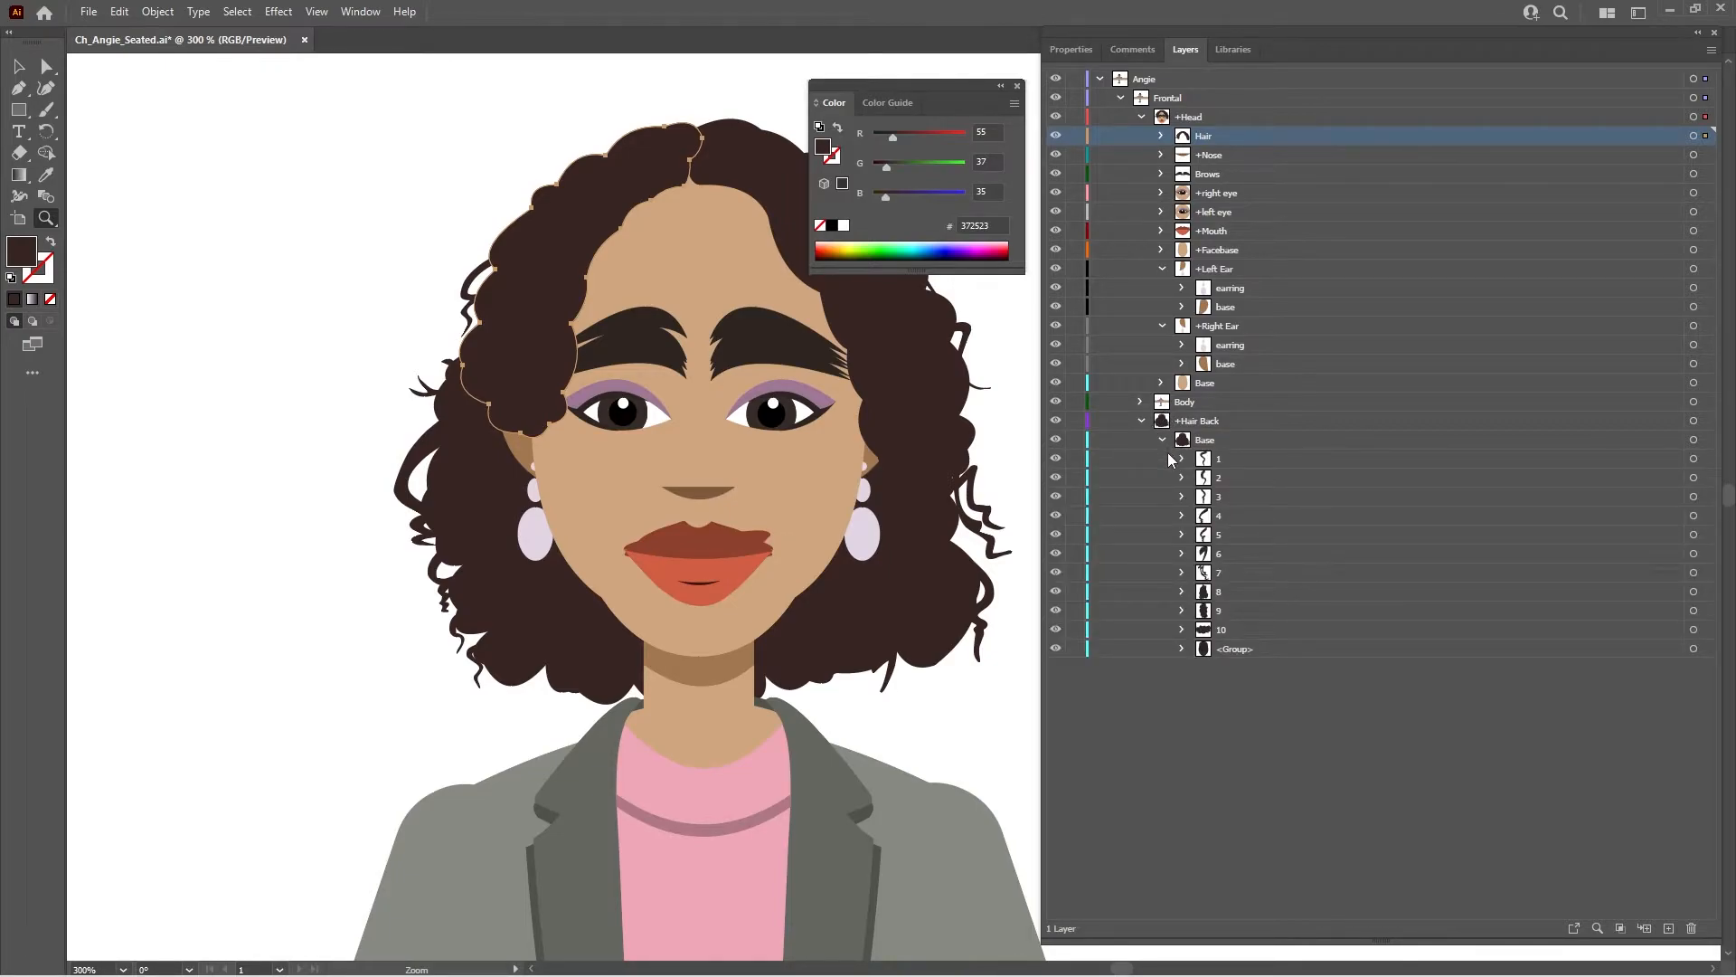
pyautogui.moveTo(1028, 956)
pyautogui.hotkey('ctrl', 's')
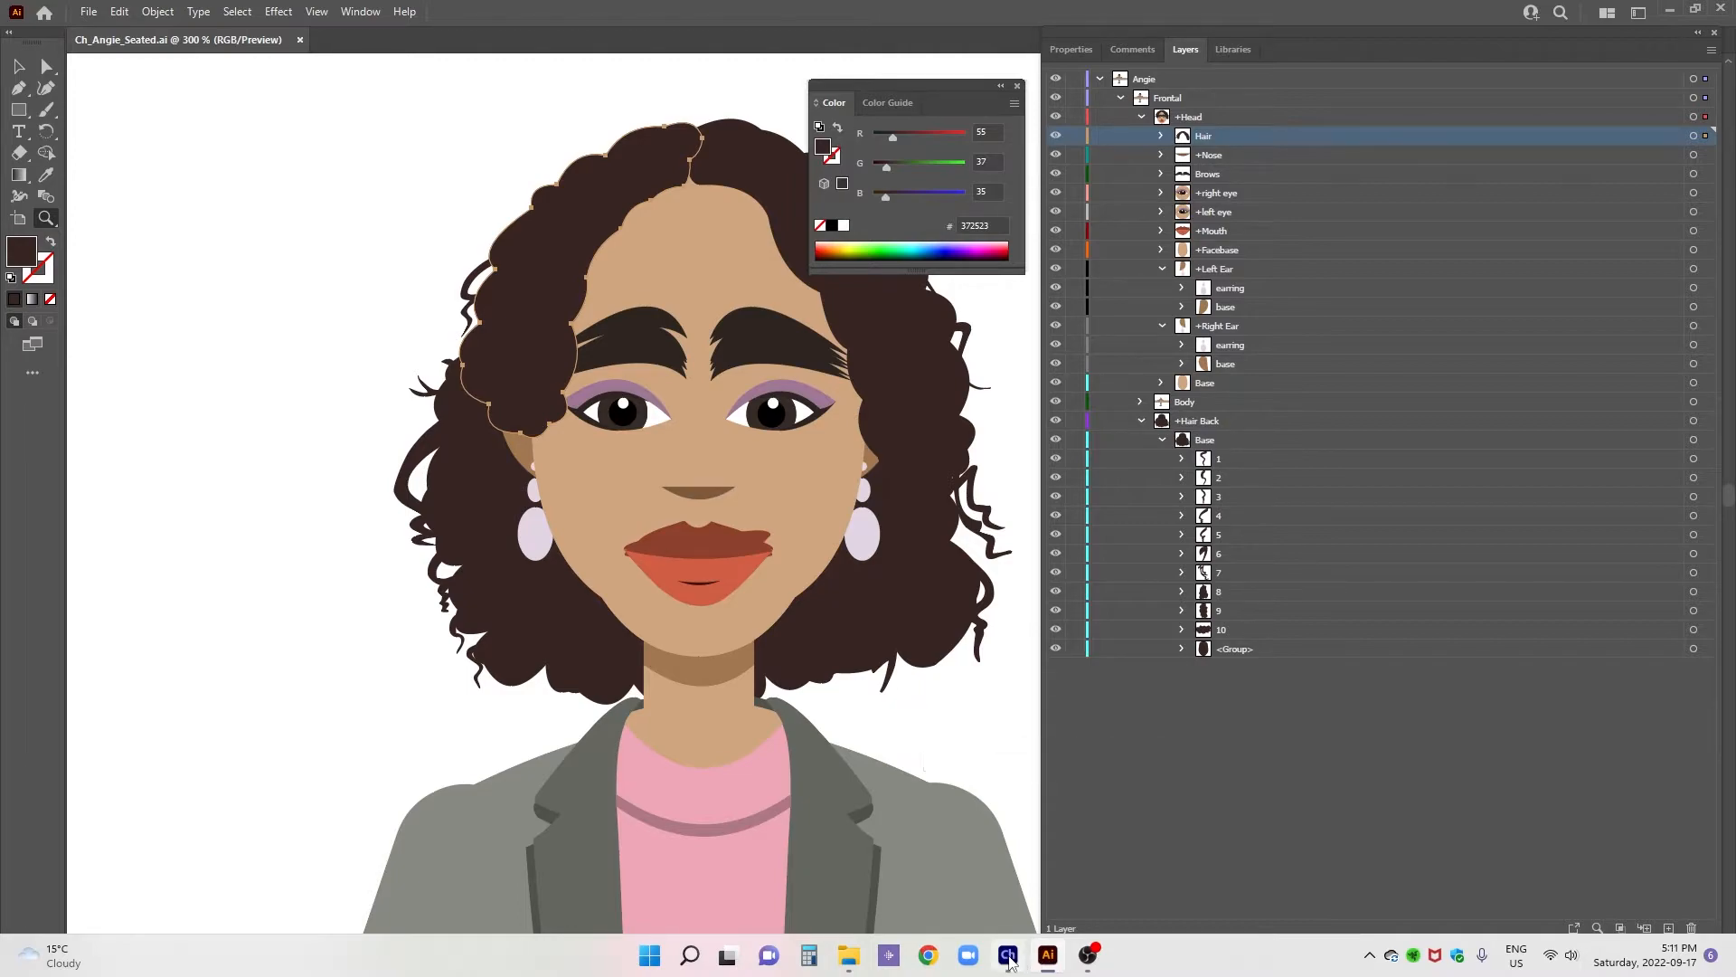
# - Switch to Character Animator and make hair layer 10 in Hair Back's Base group independent
pyautogui.click(1008, 955)
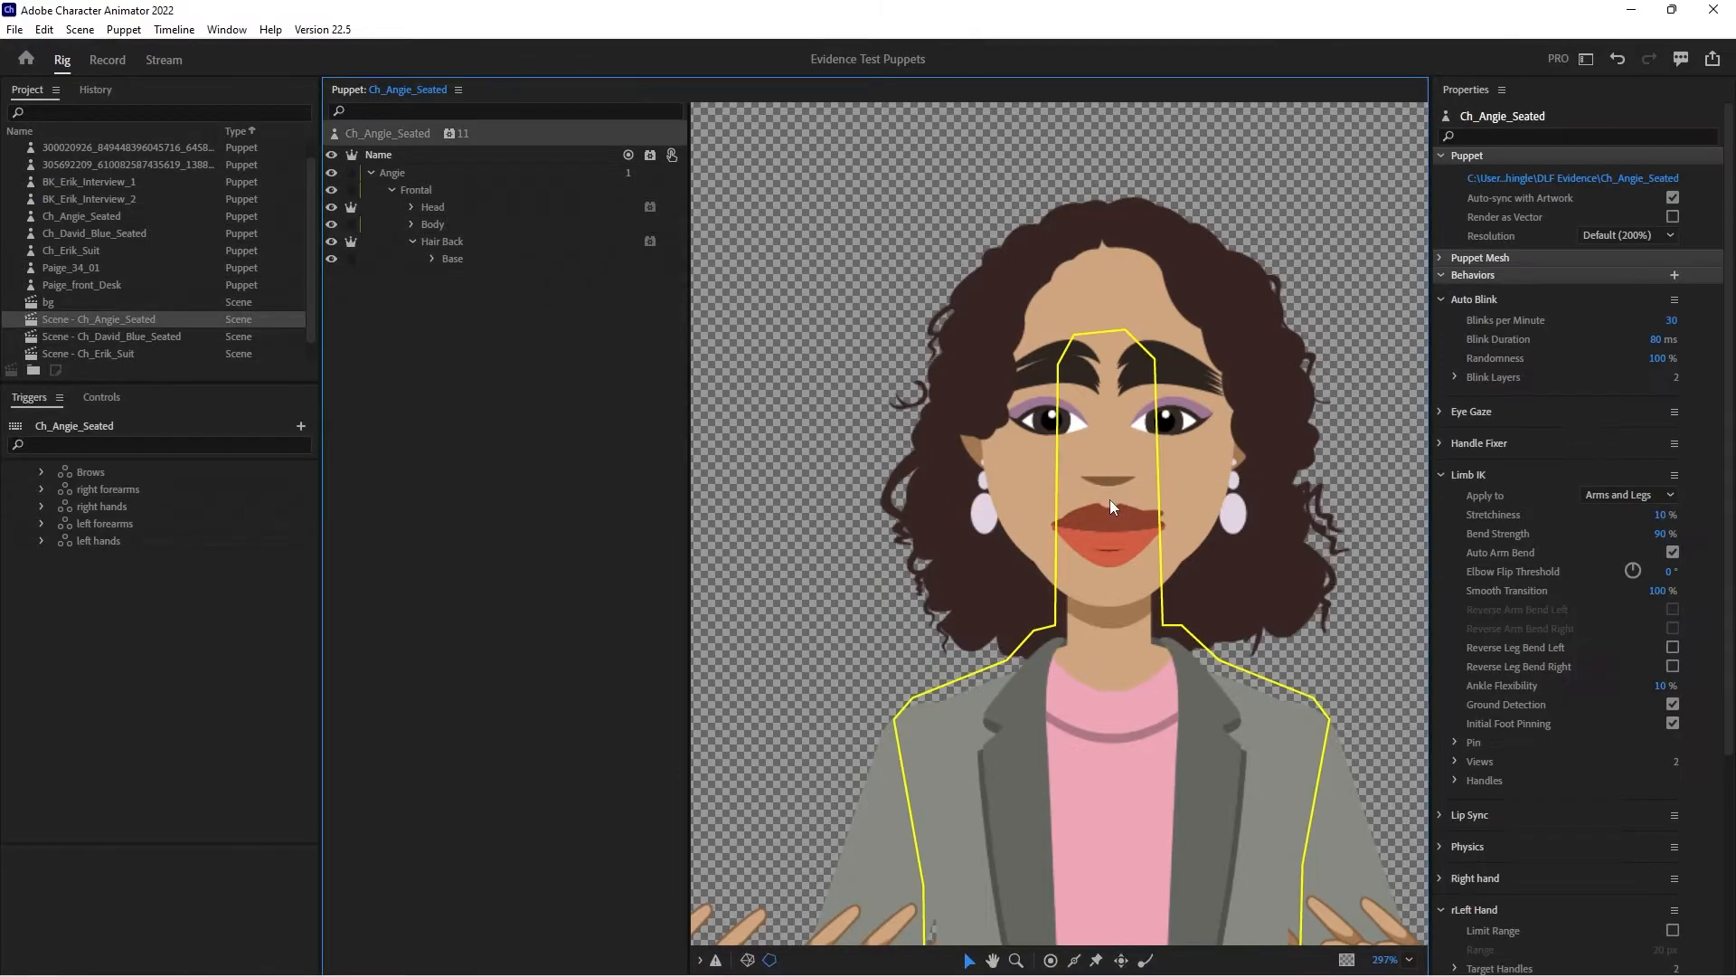
pyautogui.click(463, 258)
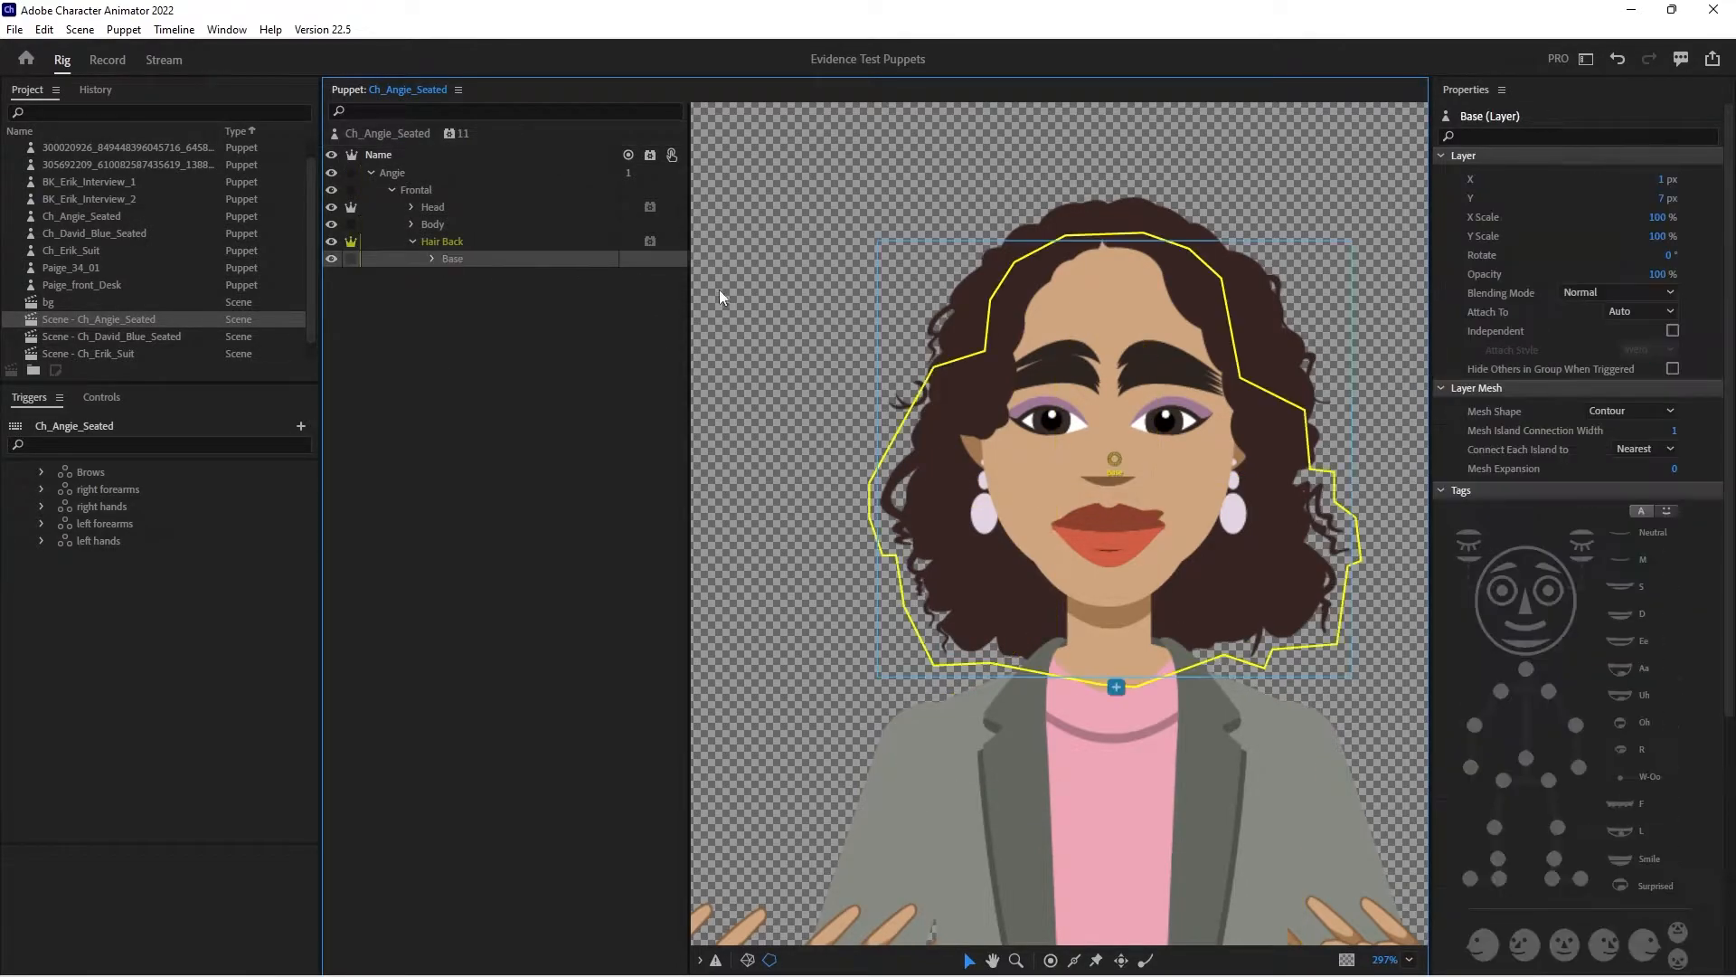
pyautogui.click(434, 259)
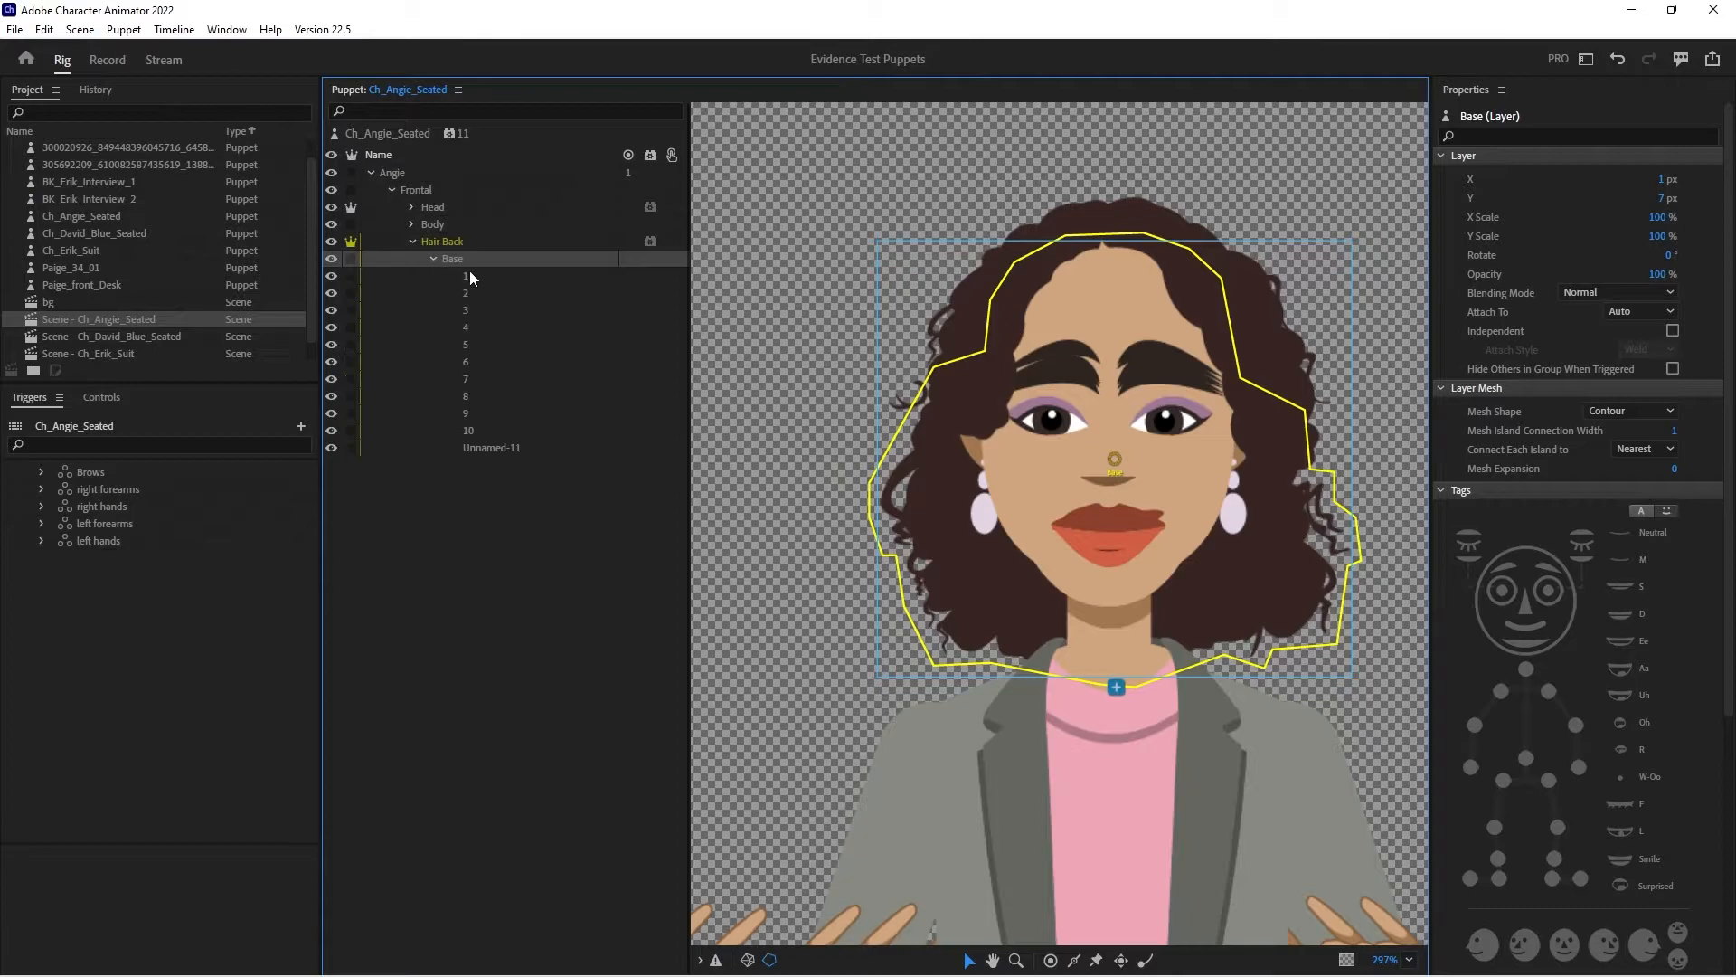
pyautogui.click(496, 428)
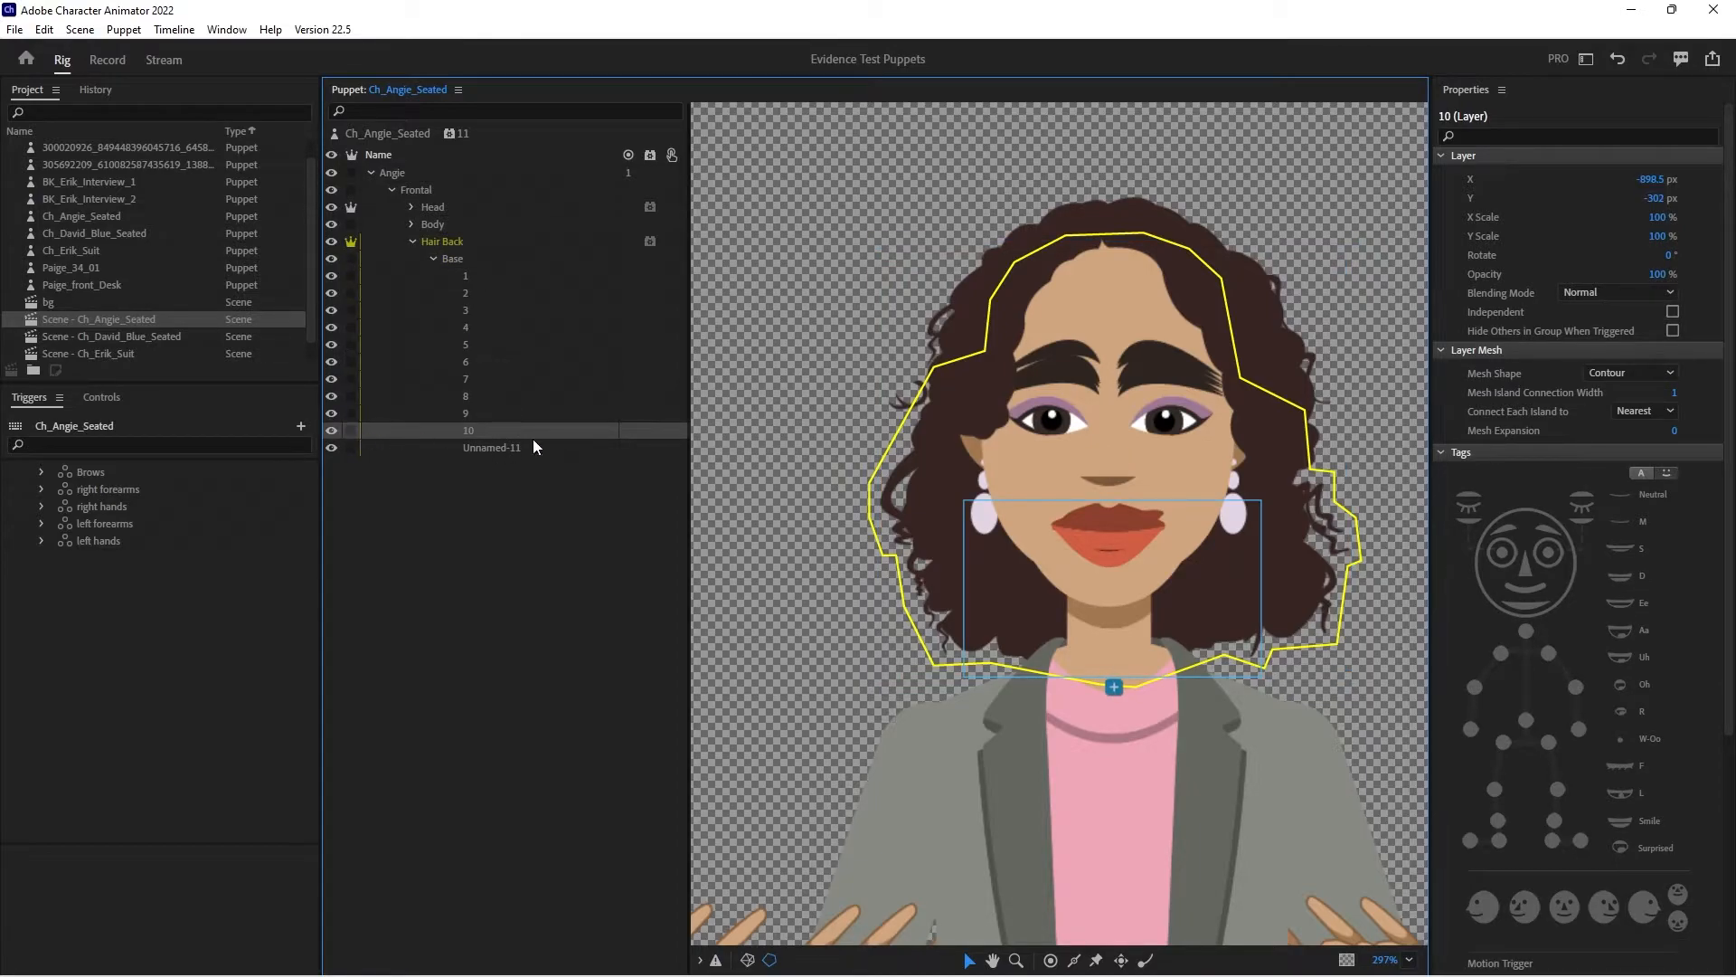
pyautogui.click(350, 429)
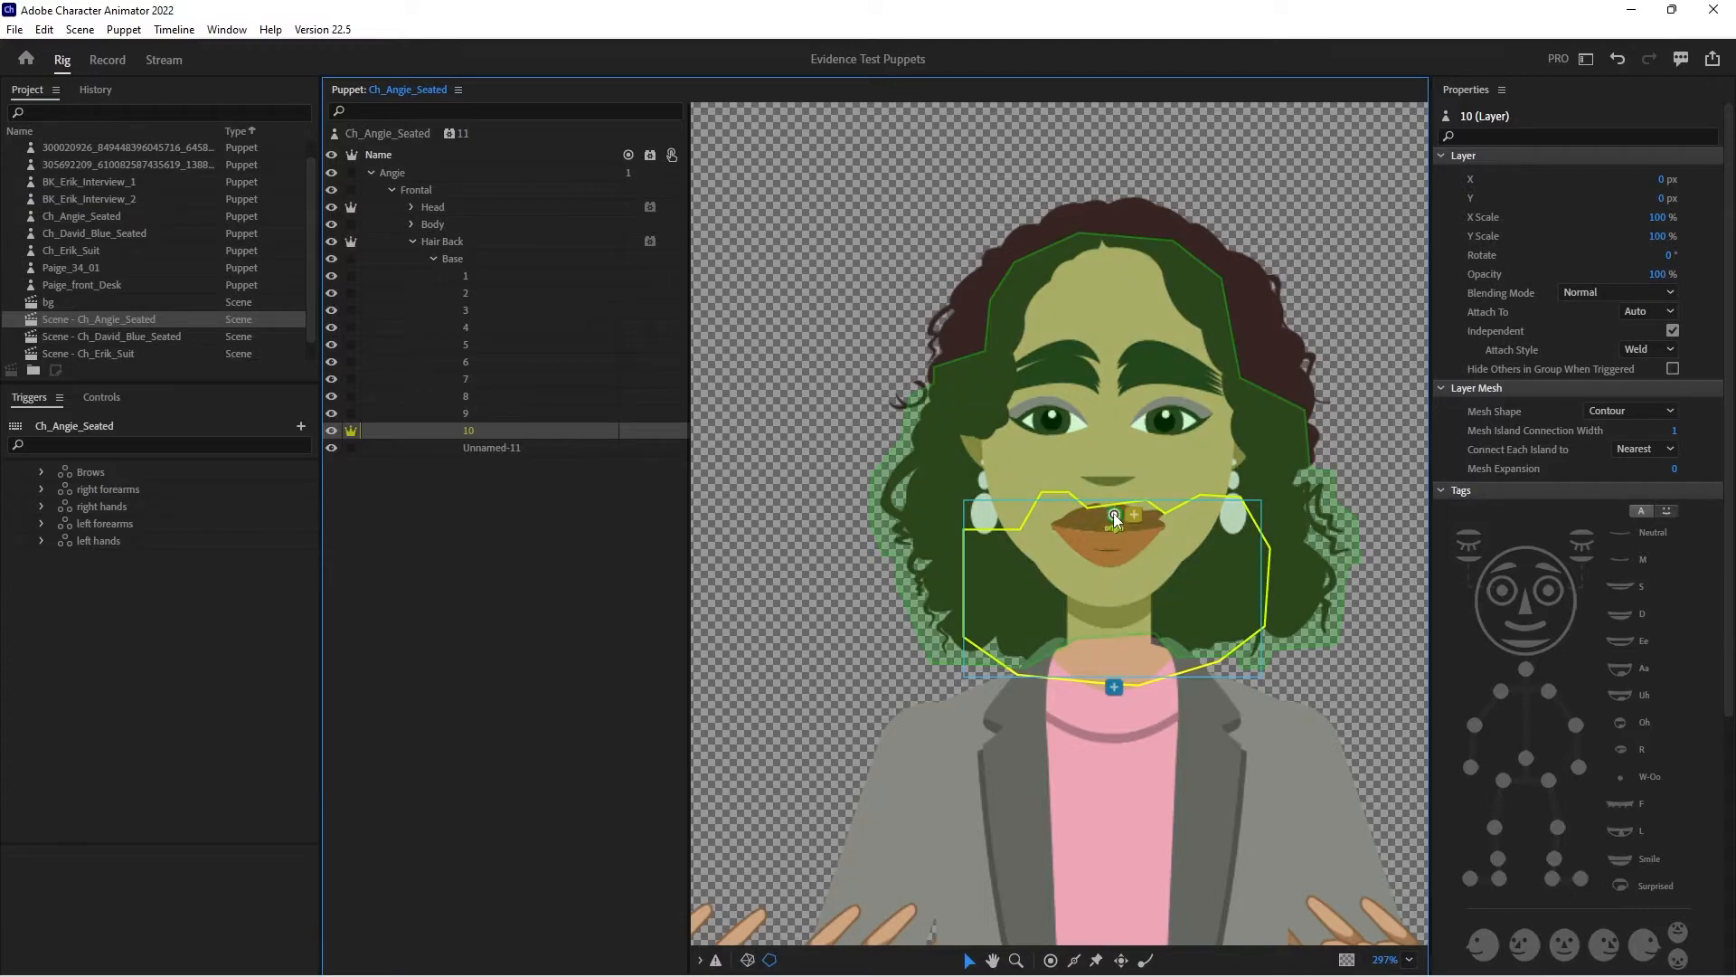
# - Add two Dangle handles to hair layer 10, one near each lower corner of the hair beside the neck
pyautogui.click(1115, 519)
pyautogui.click(1146, 960)
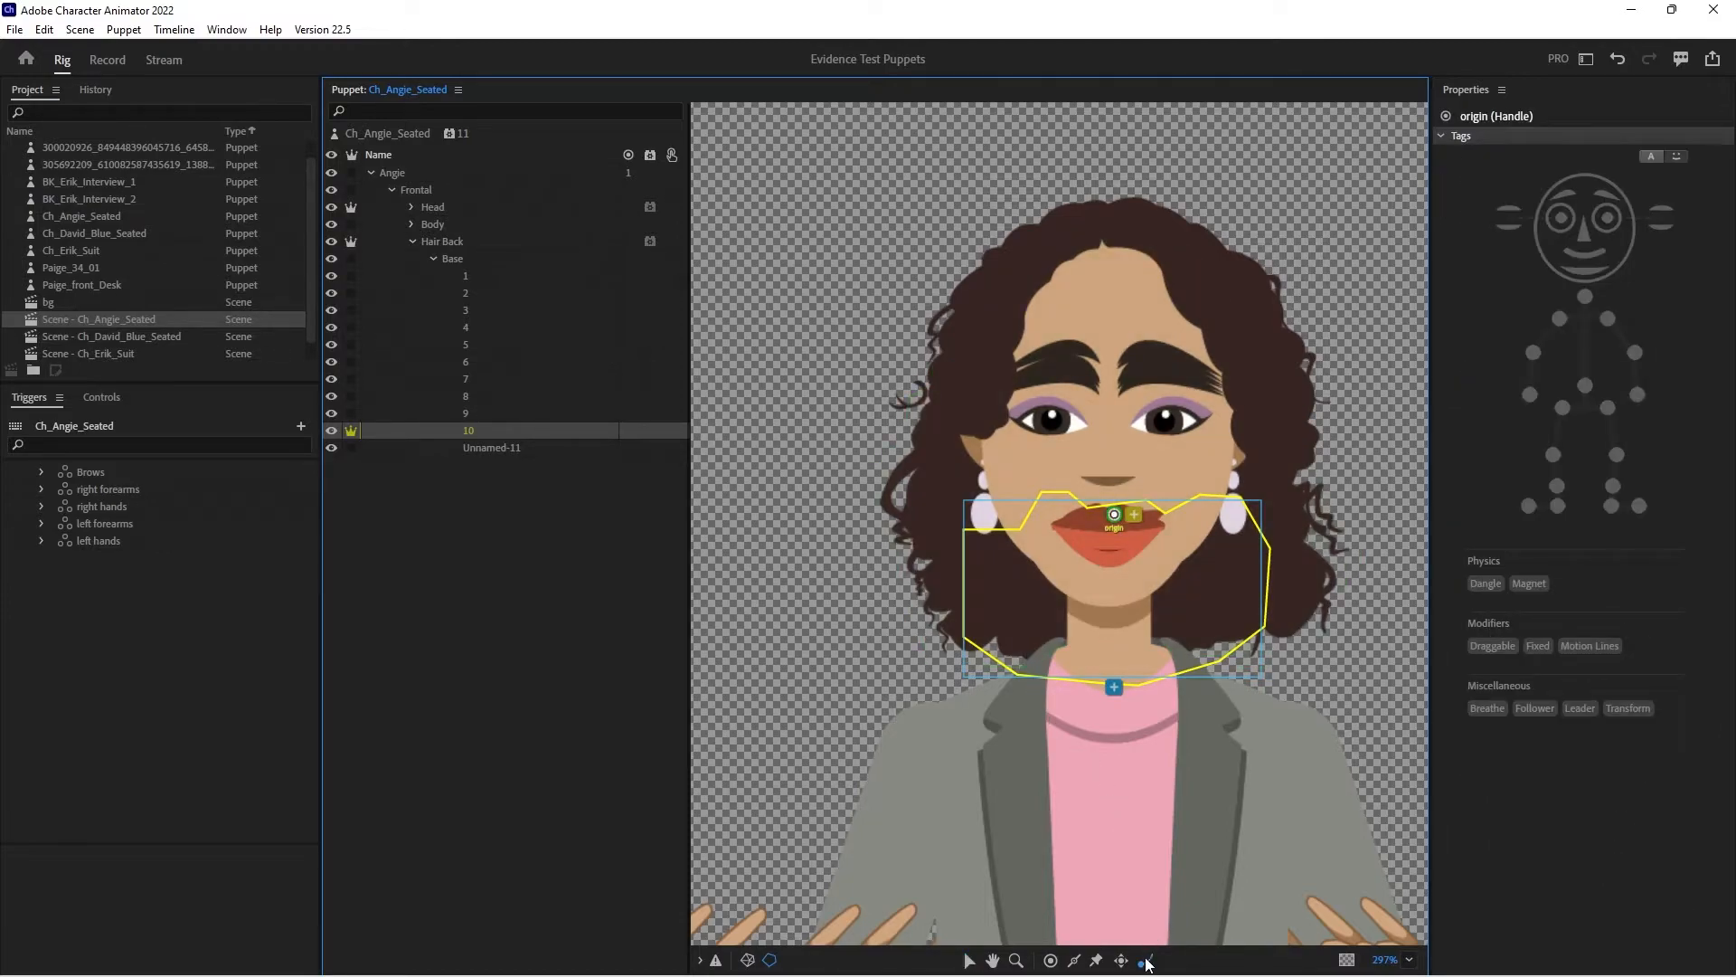
pyautogui.click(1000, 627)
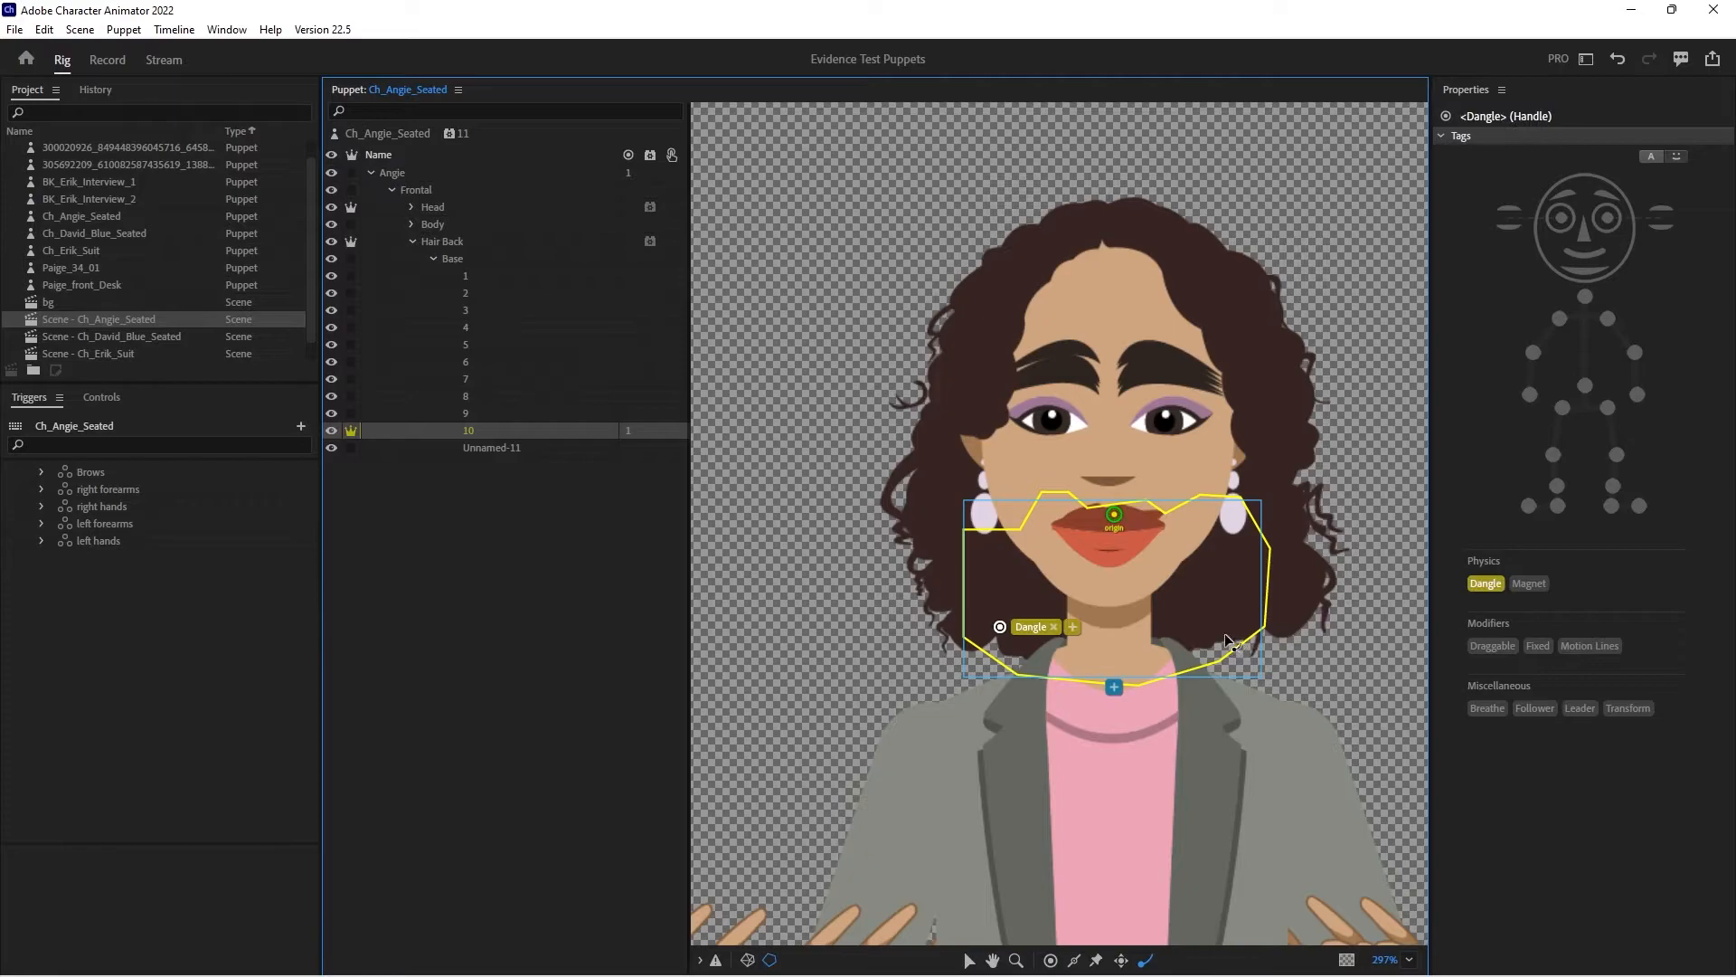
pyautogui.click(1219, 631)
# - Make hair layer 9 independent, move its origin handle up beside the eye, and add a Dangle handle near its lower edge
pyautogui.click(502, 413)
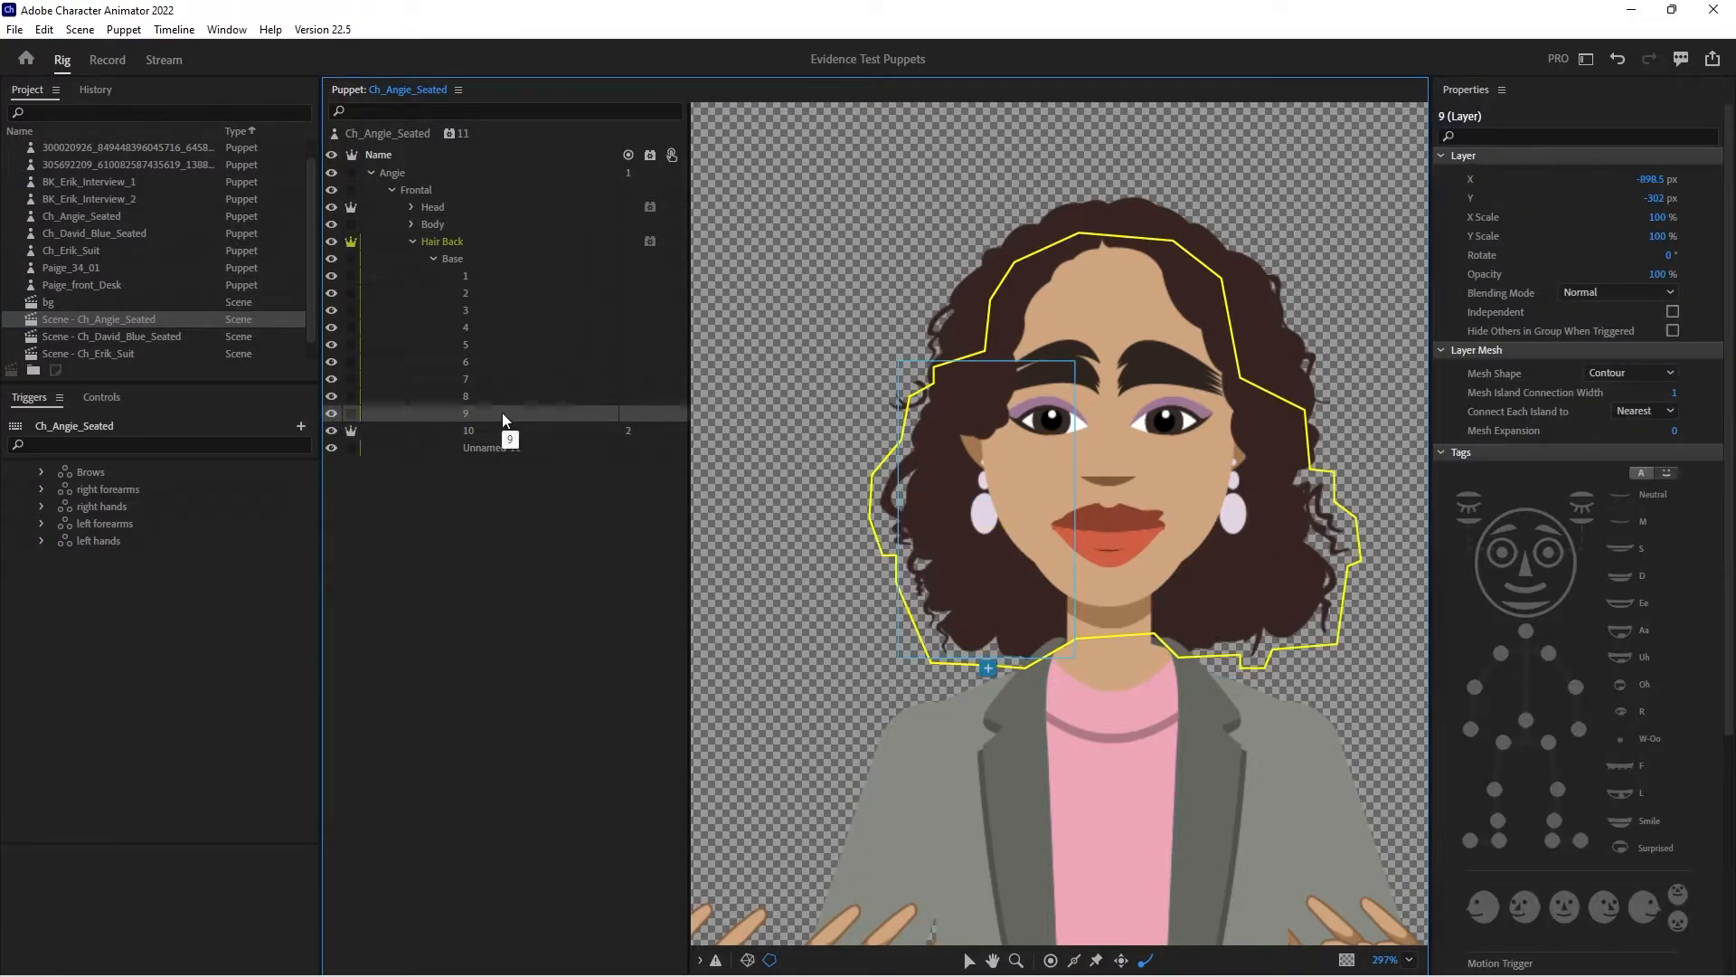
pyautogui.click(351, 413)
pyautogui.moveTo(1010, 413); pyautogui.dragTo(1004, 381)
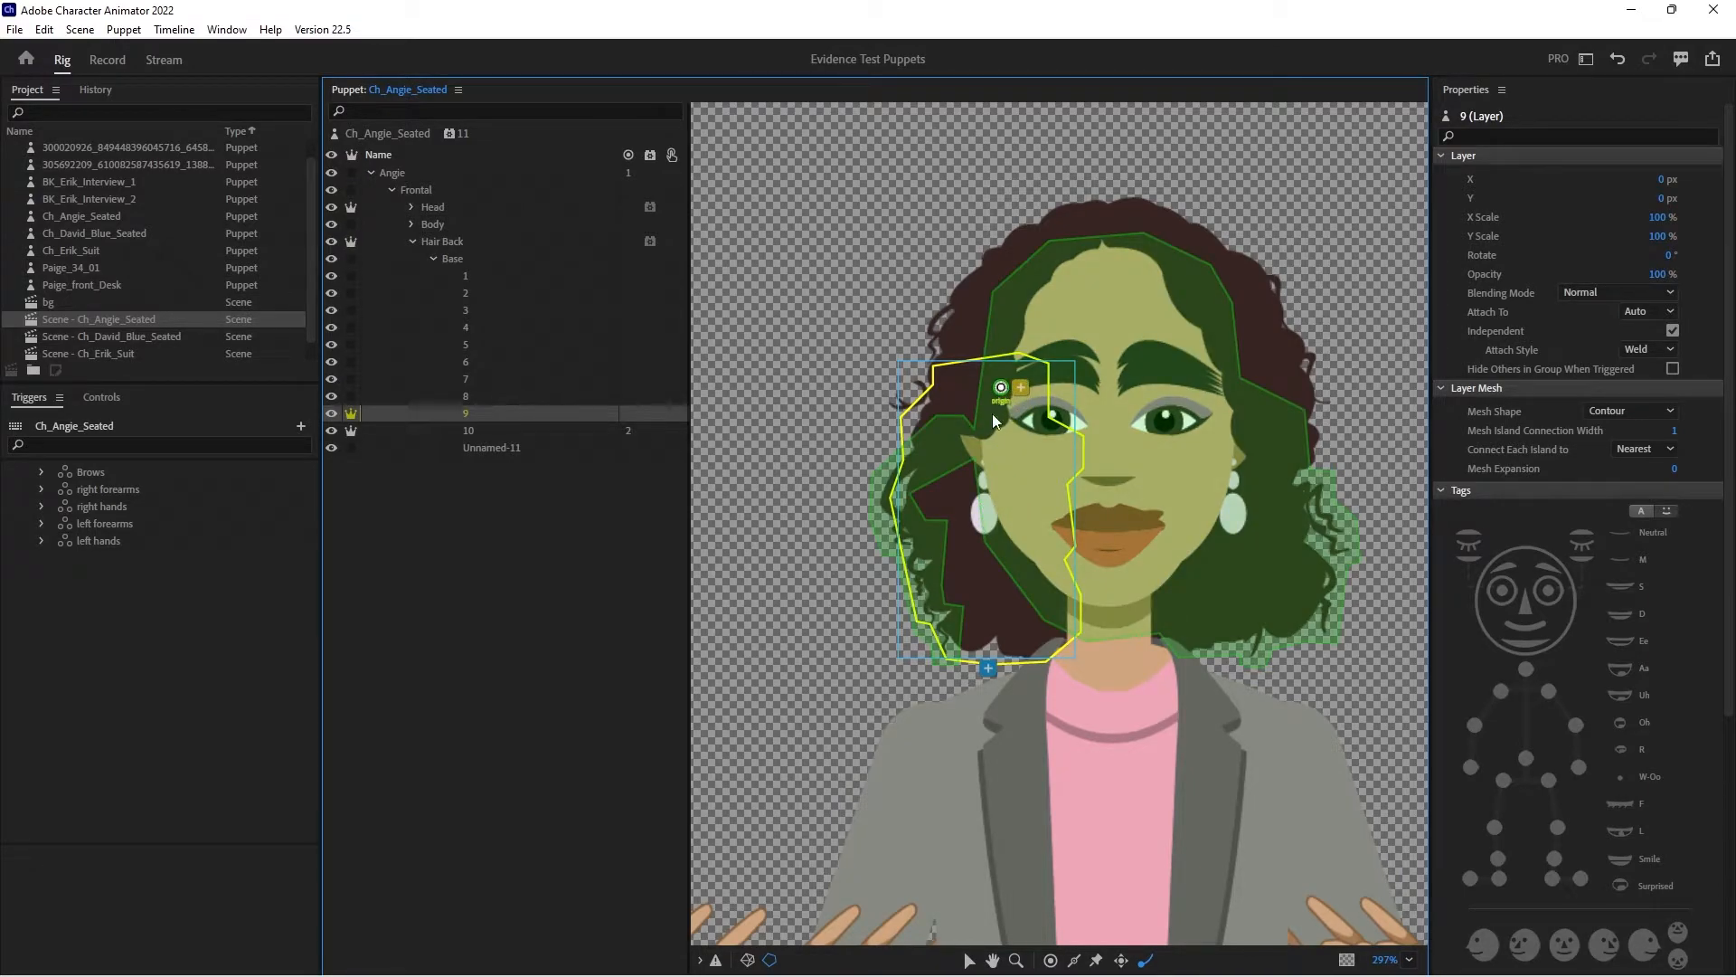
pyautogui.click(980, 638)
# - Make hair layer 8 independent, move its origin handle up to the outer brow, and add a Dangle handle near its lower edge
pyautogui.click(487, 395)
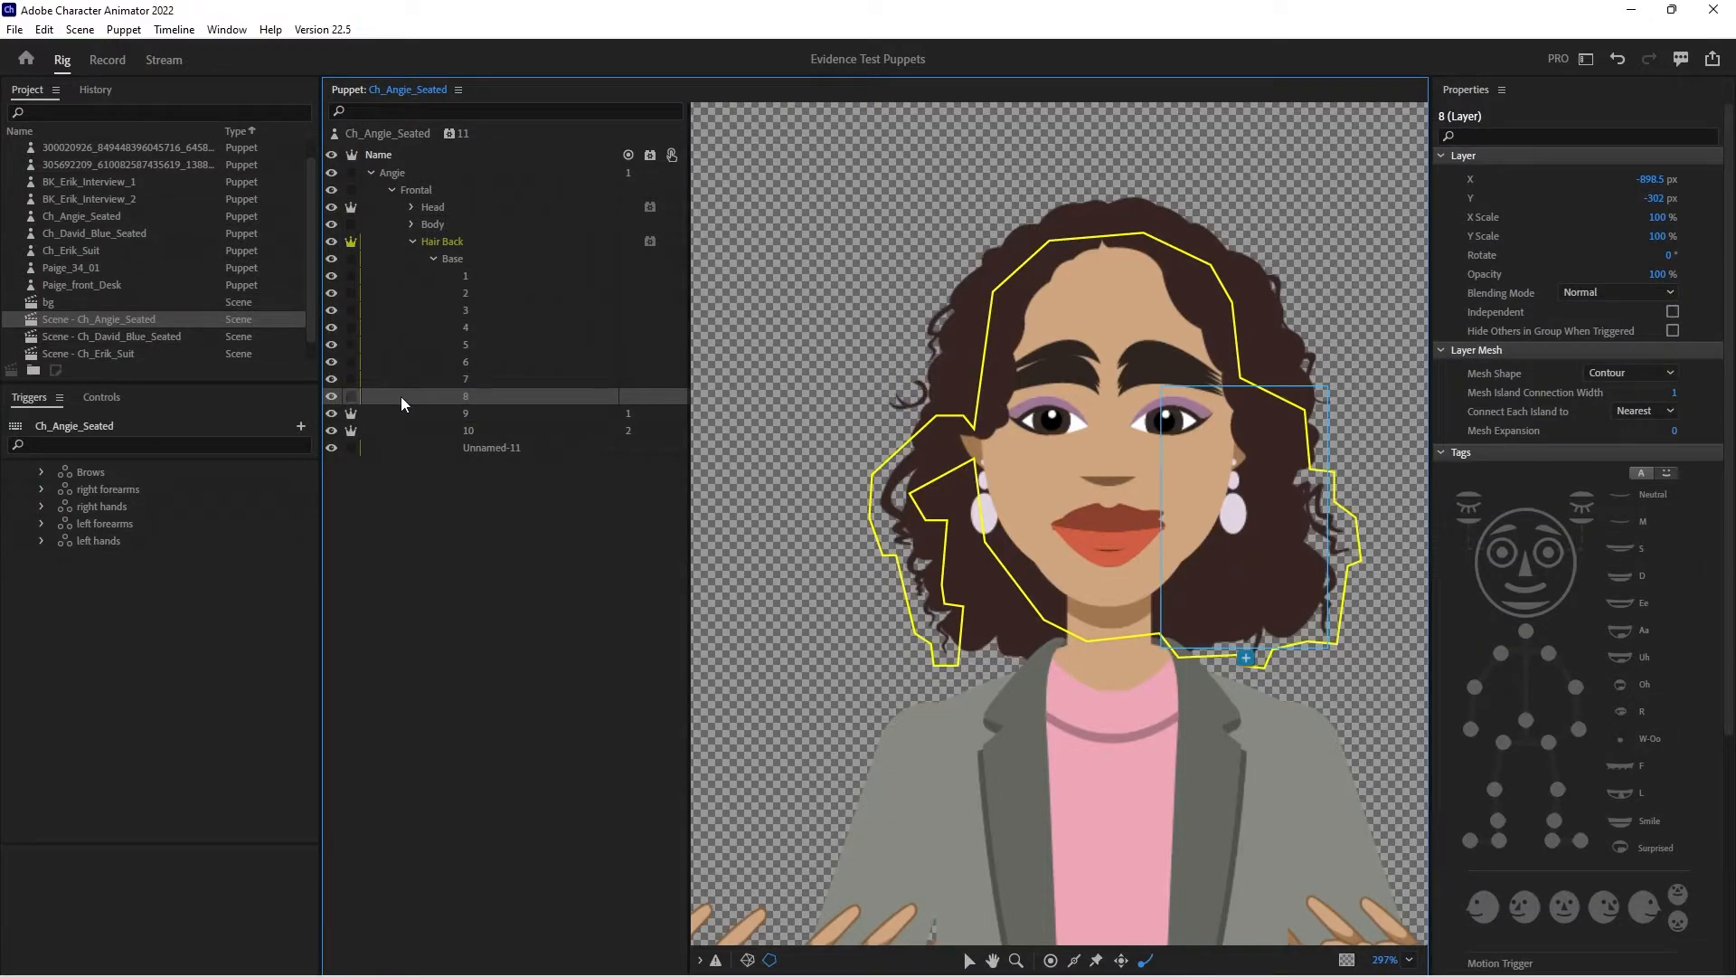
pyautogui.click(351, 397)
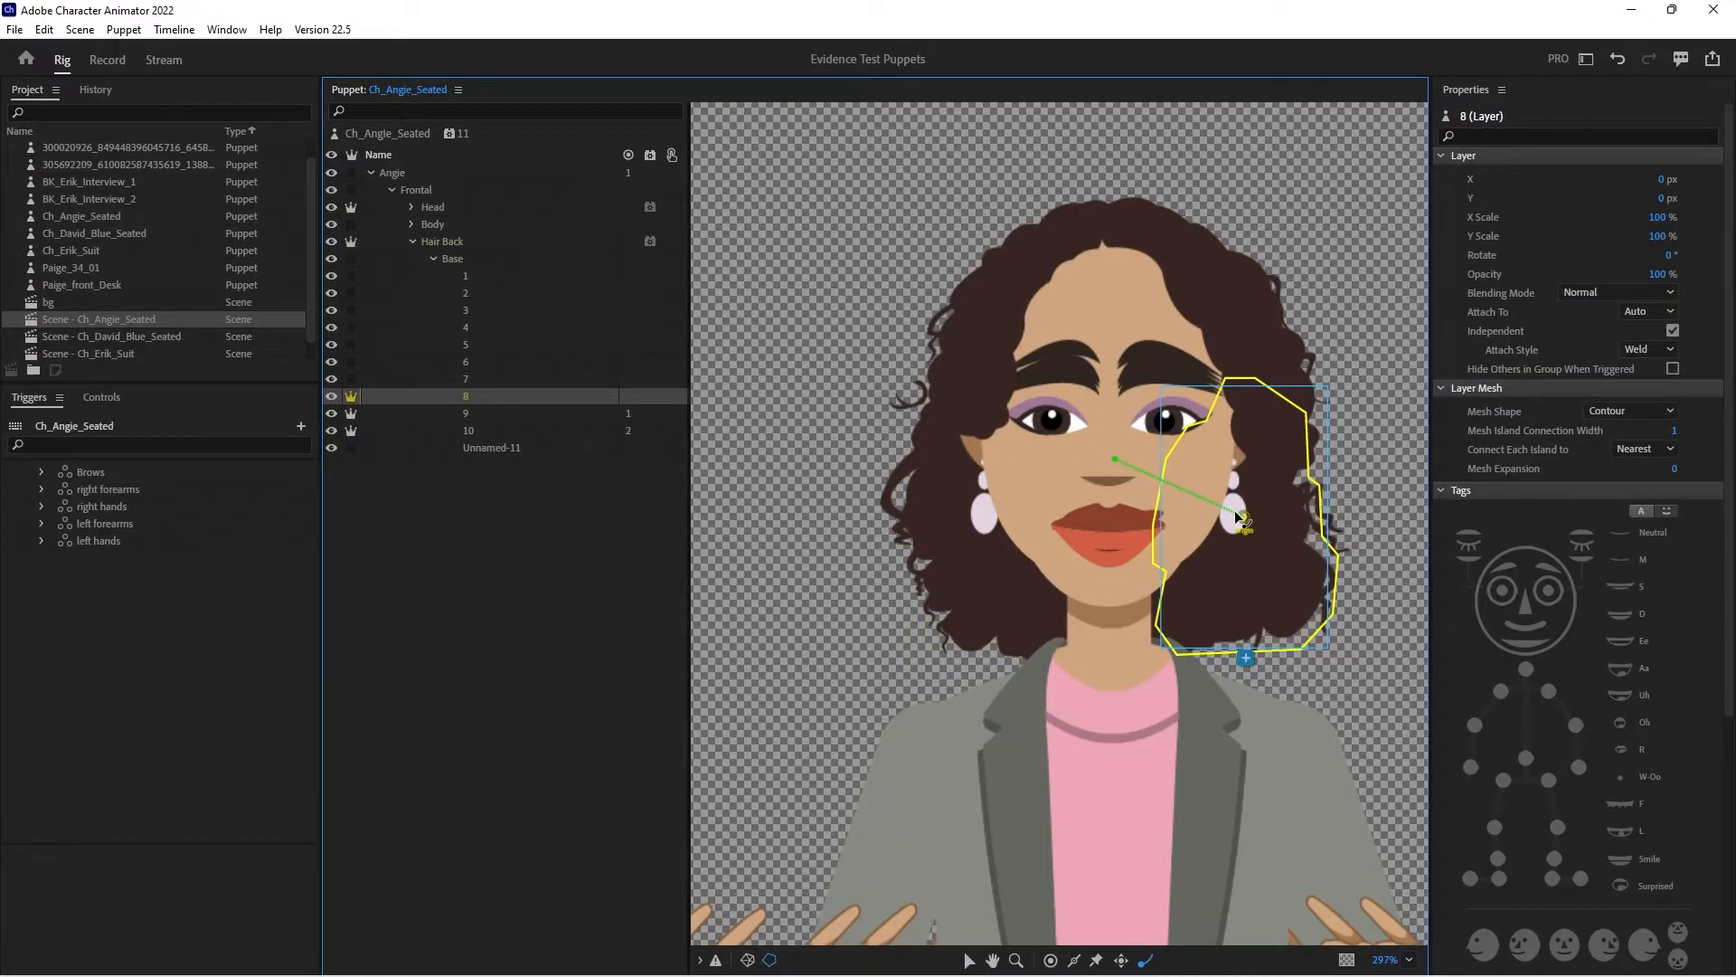
pyautogui.moveTo(1241, 520); pyautogui.dragTo(1236, 404)
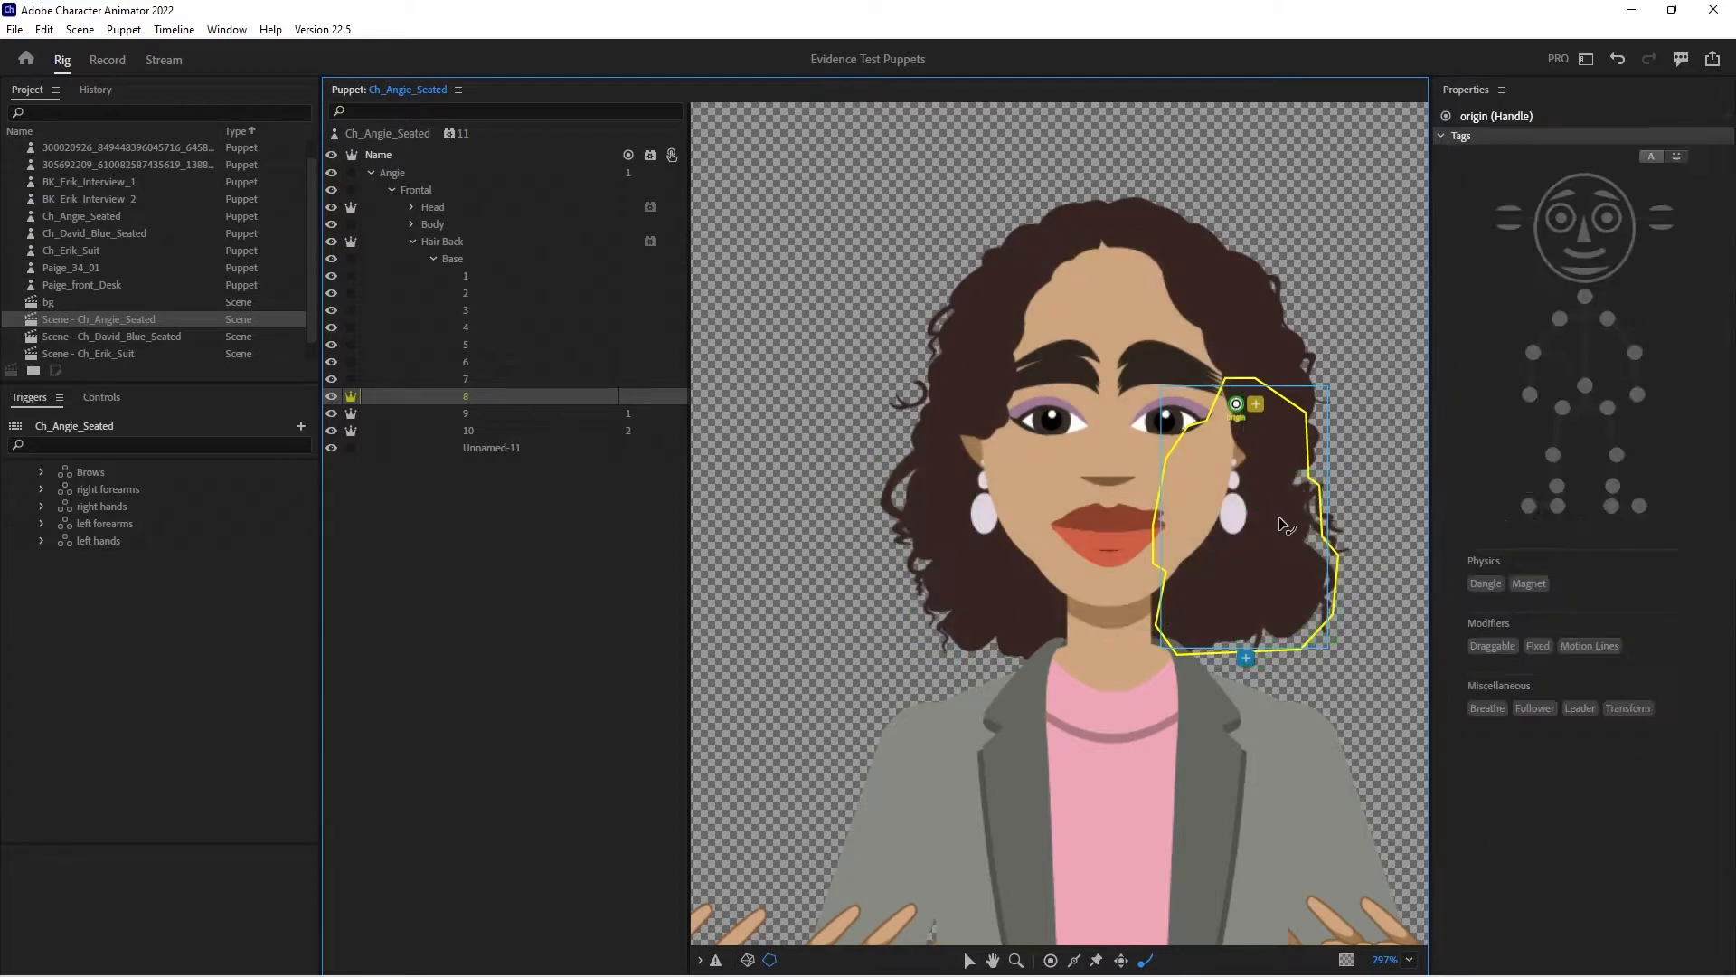
pyautogui.click(1262, 609)
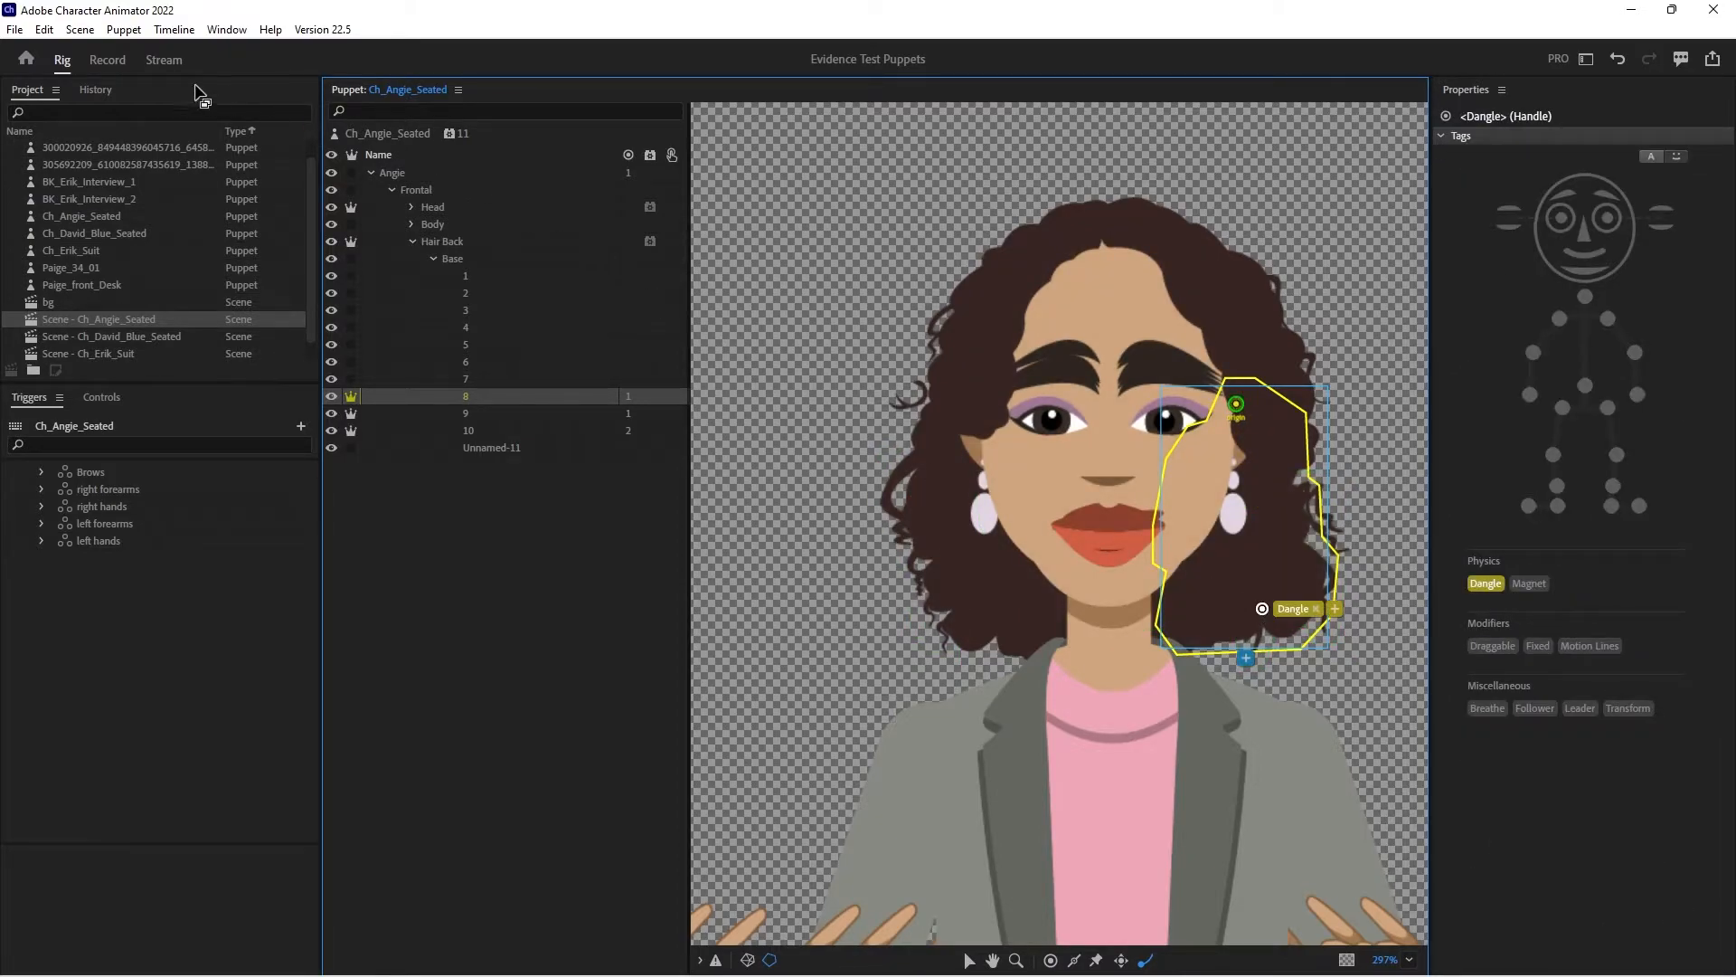
# - Test the dangling back hair in the Record workspace with a recalibrated camera rest pose, and return to rigging
pyautogui.click(107, 60)
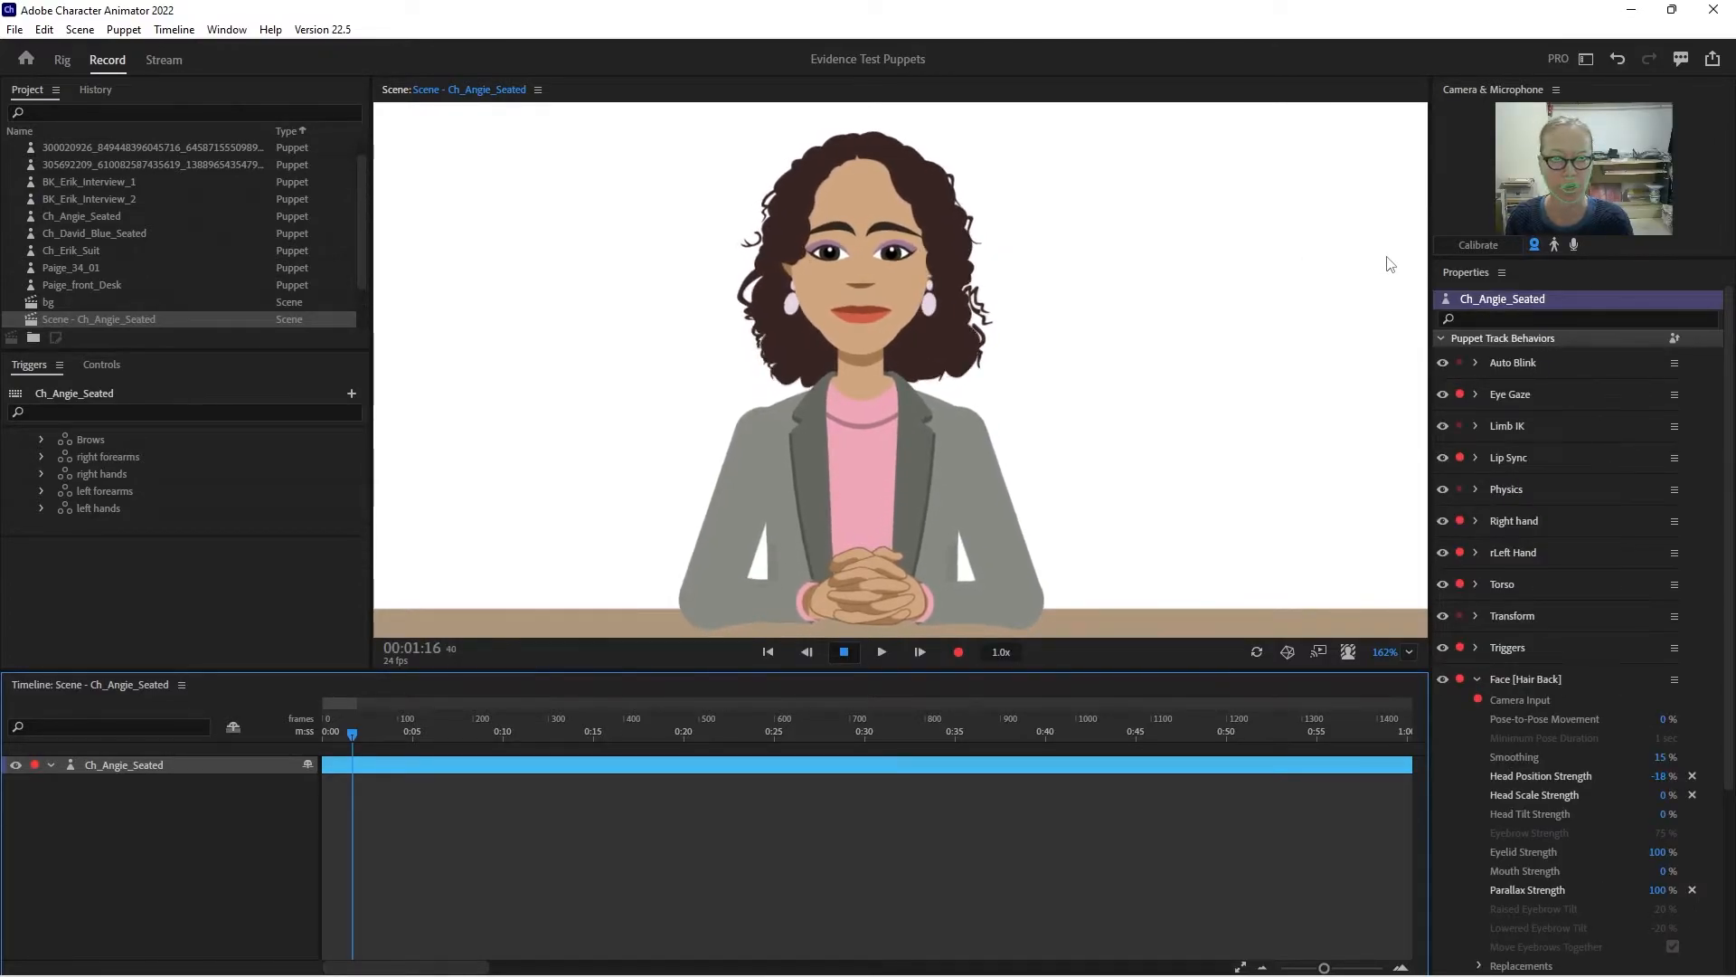
pyautogui.click(1479, 246)
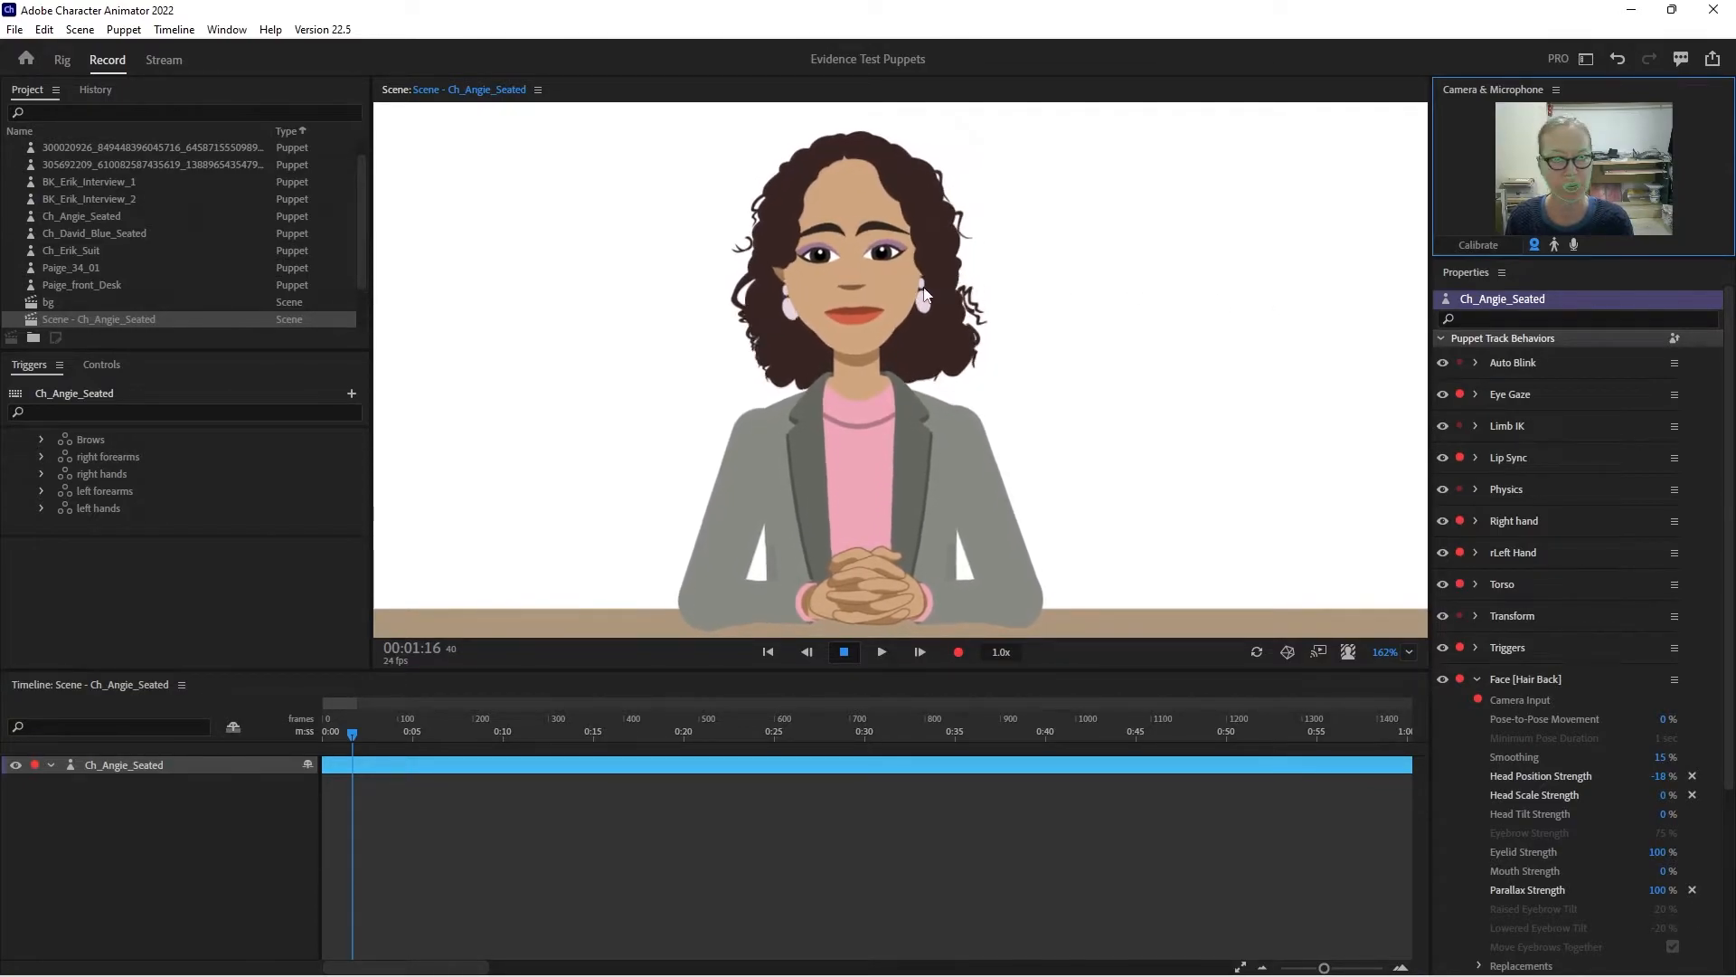
pyautogui.click(62, 62)
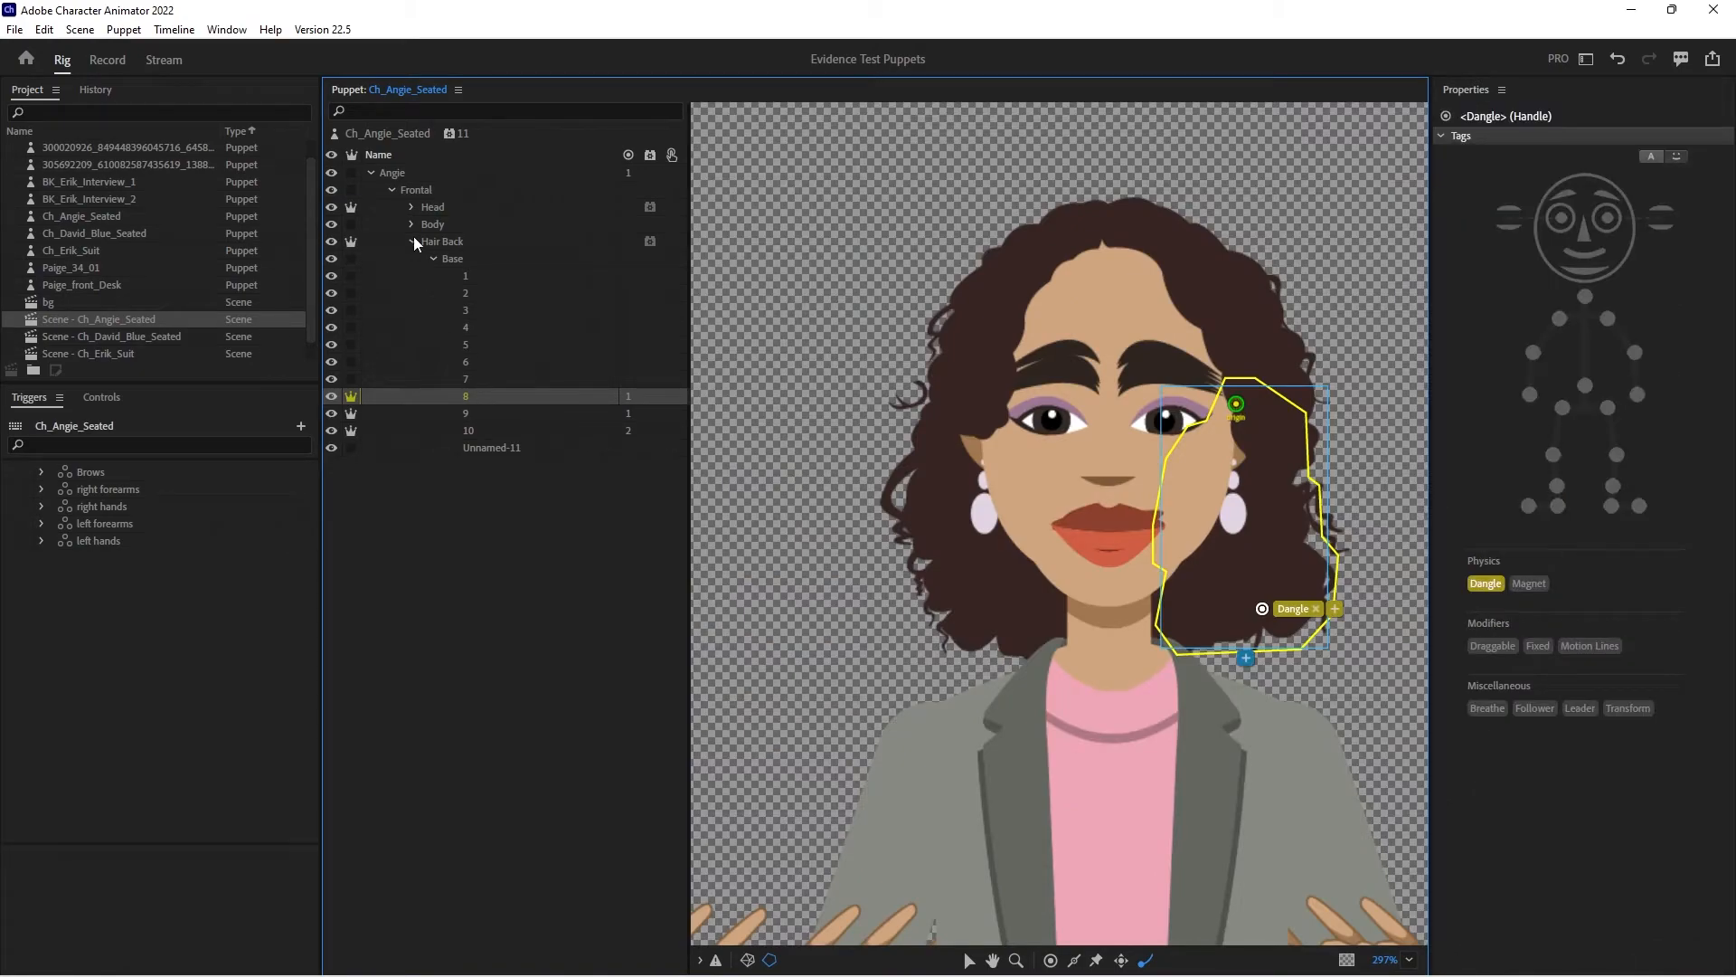
# - Examine the handles on the right hair and left hair layers inside the Head's Hair group
pyautogui.click(414, 237)
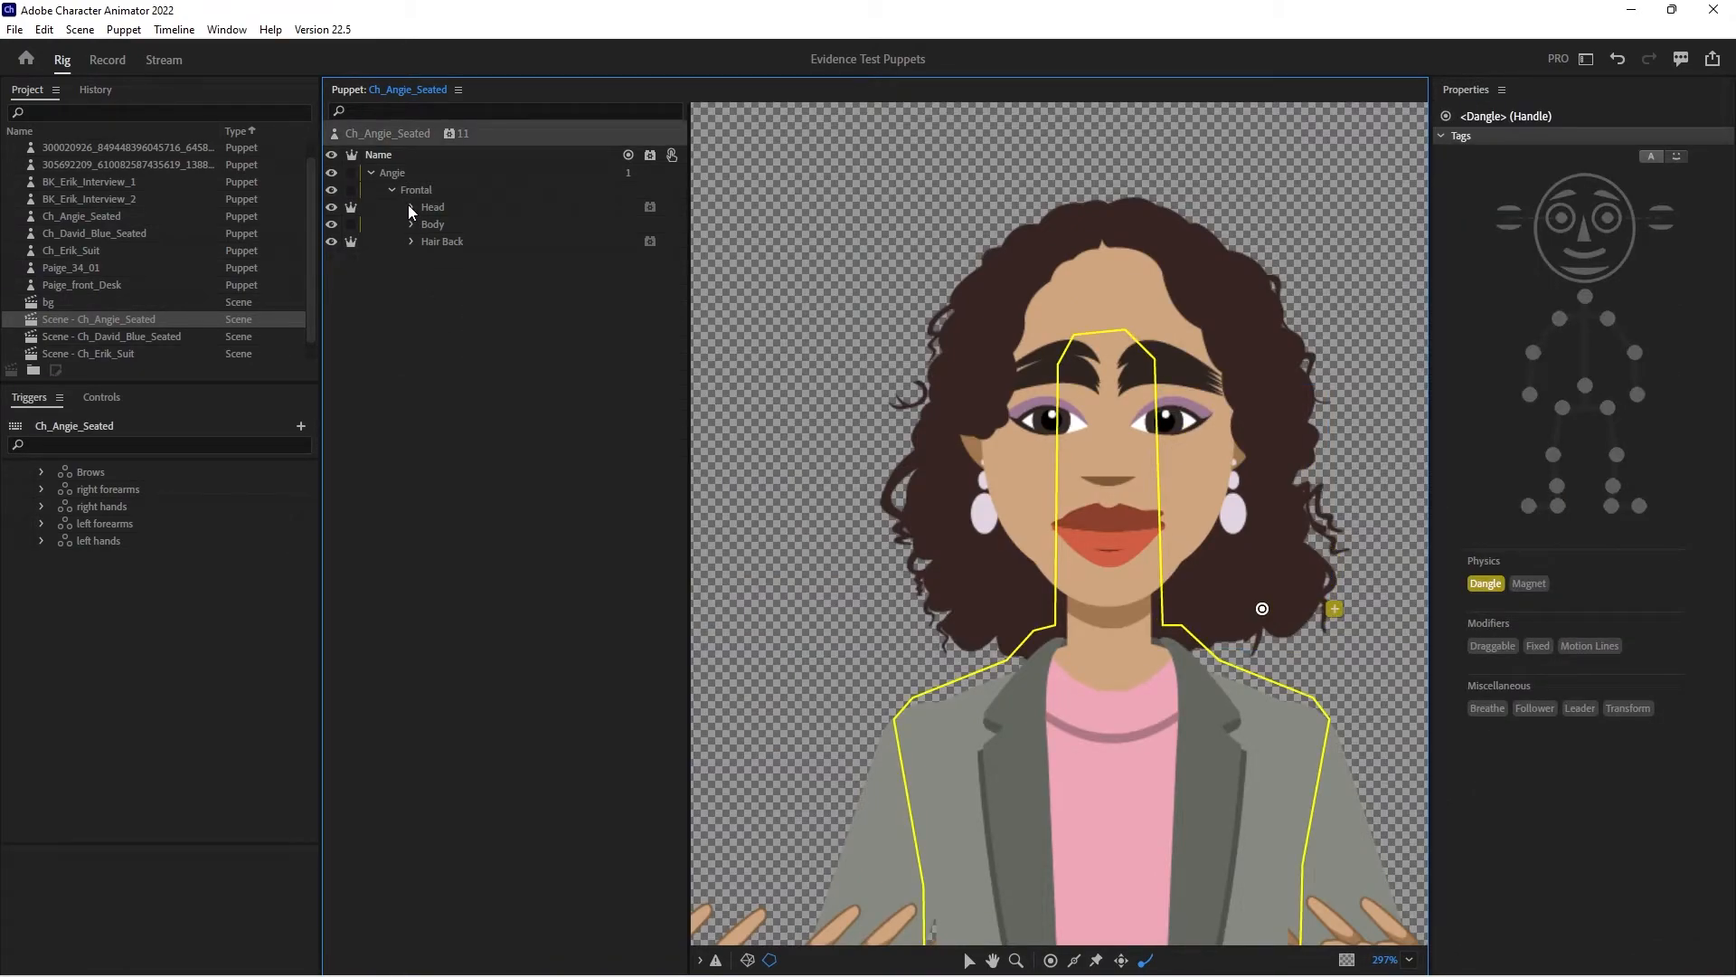
pyautogui.click(410, 205)
pyautogui.click(433, 225)
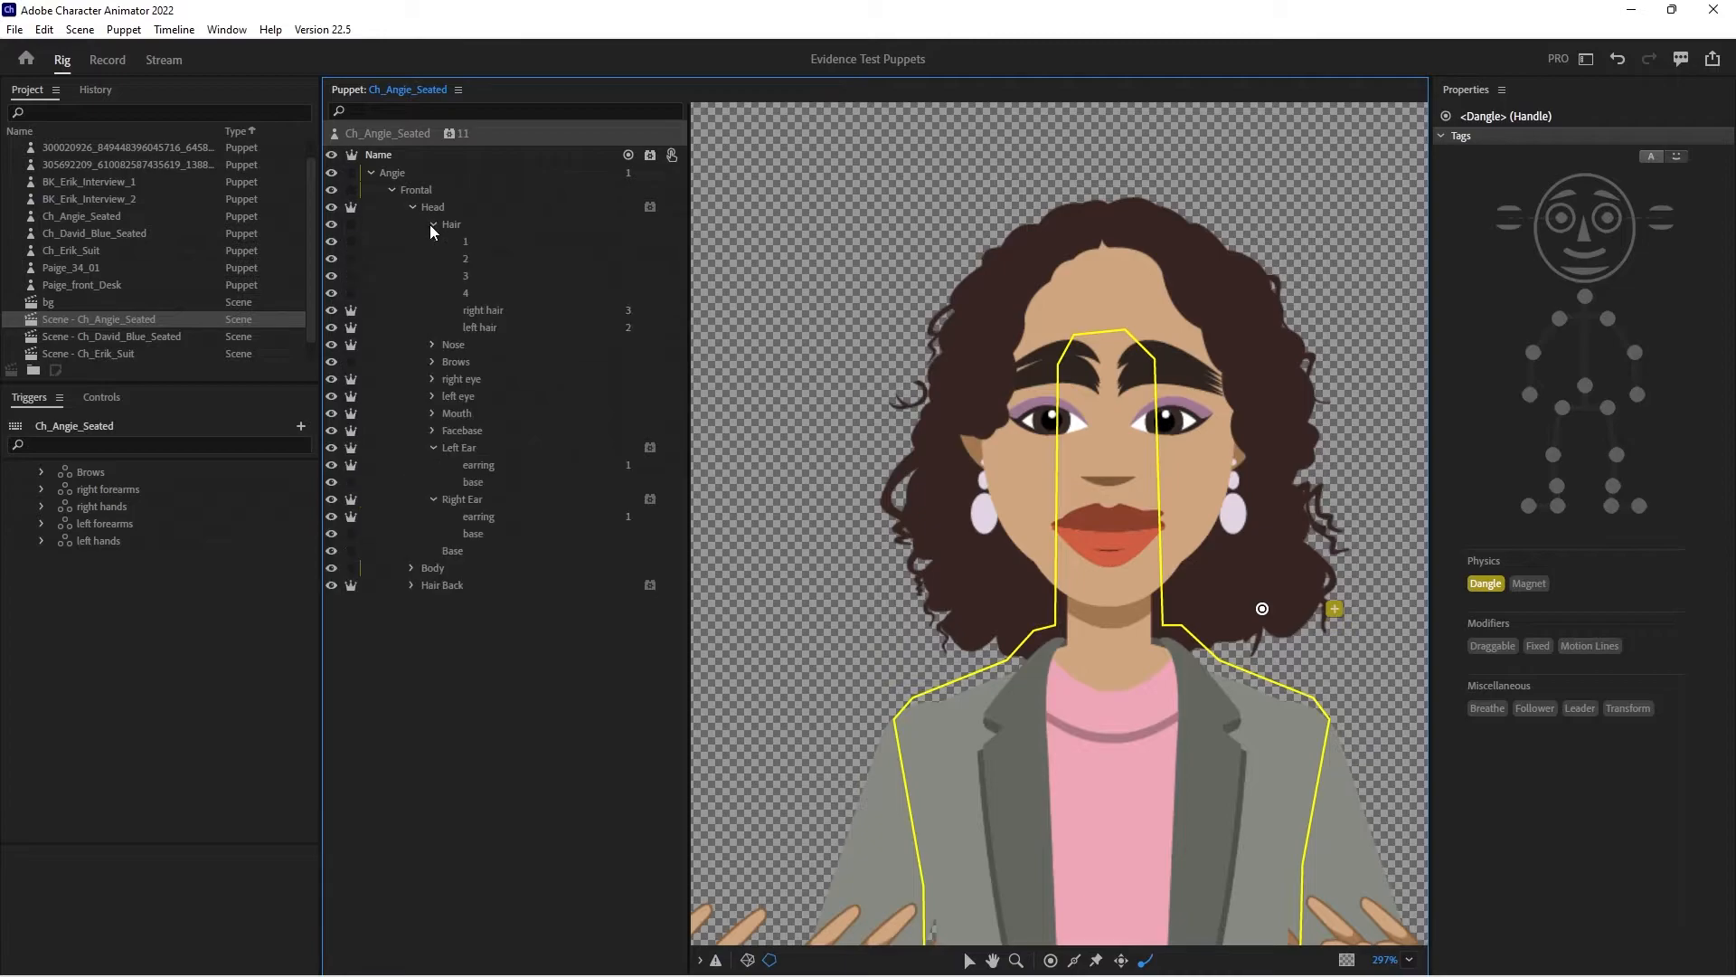
pyautogui.click(481, 309)
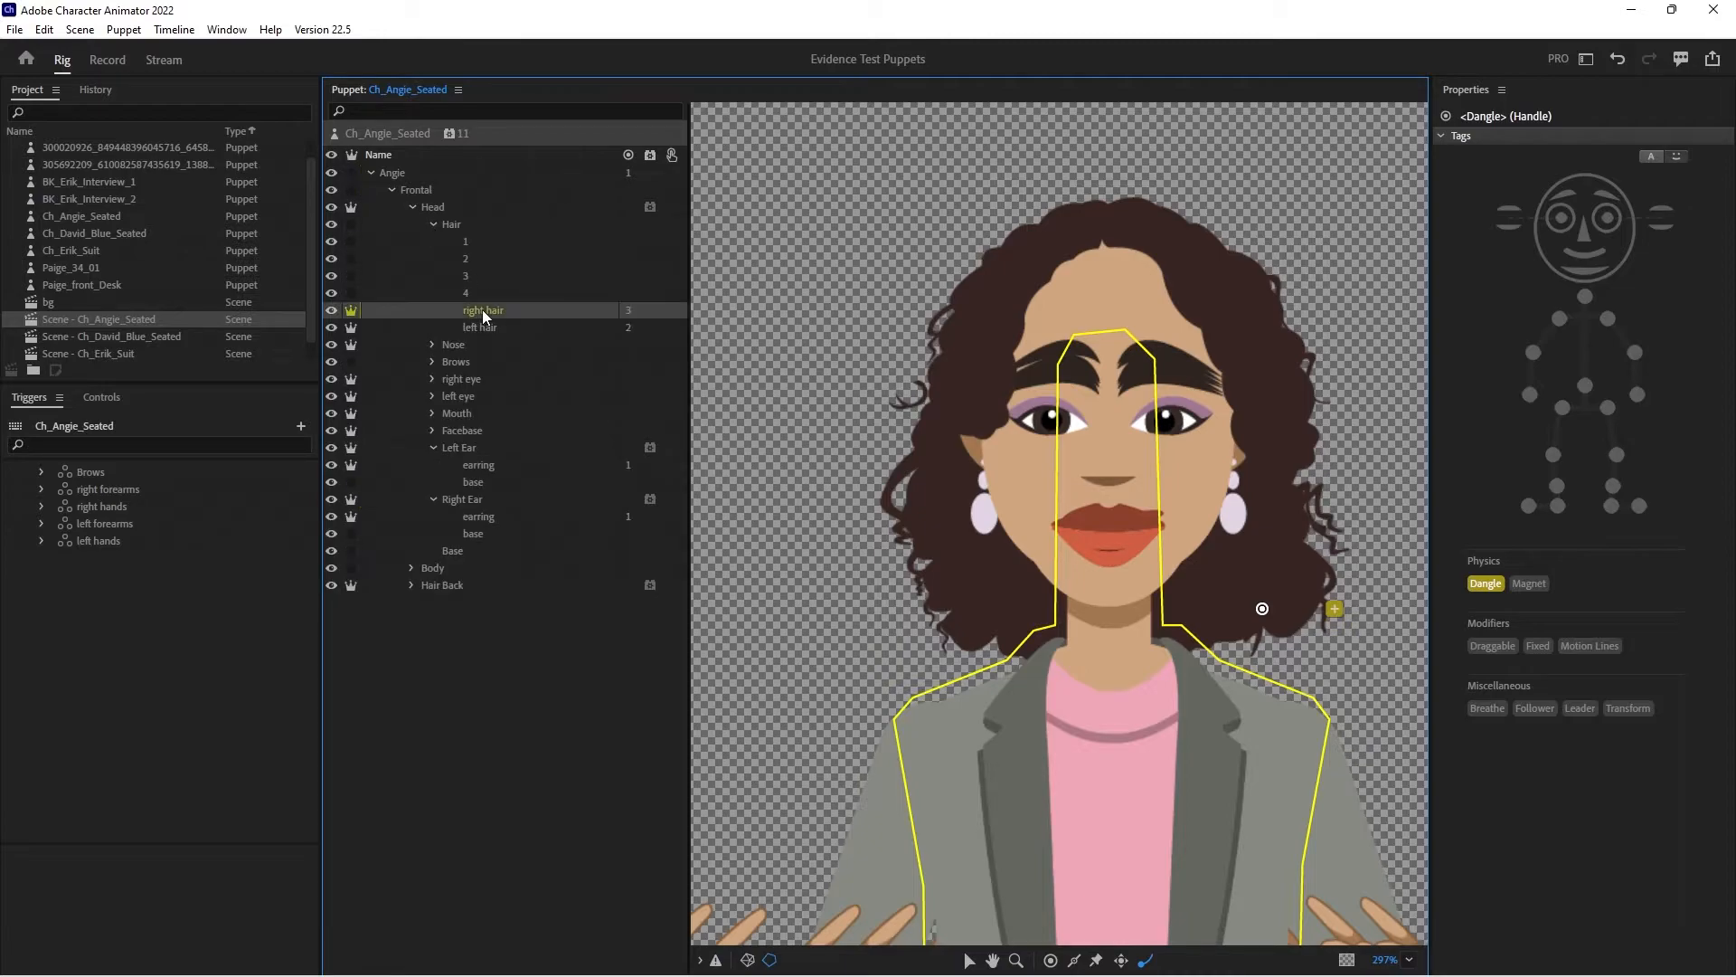
pyautogui.click(484, 328)
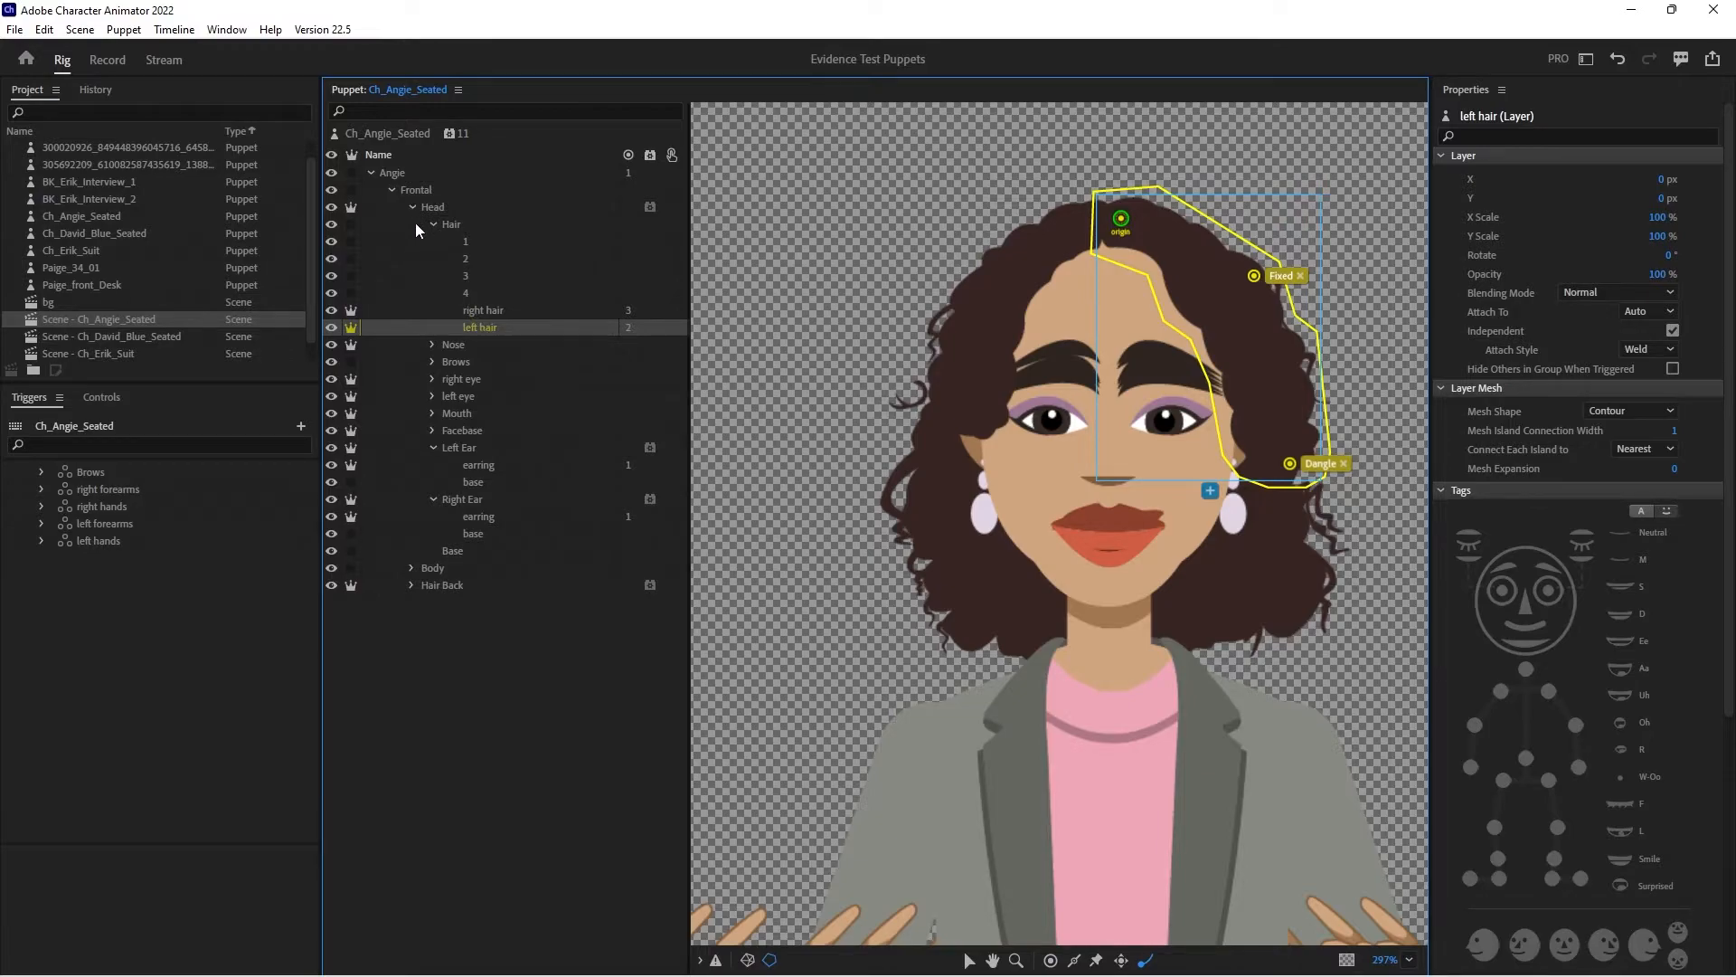
# - Examine the mesh outlines and handles of Hair Back and its strand layers, including 1, 4, 5, 6 and 10, and preview the puppet's movement
pyautogui.click(435, 585)
pyautogui.click(411, 586)
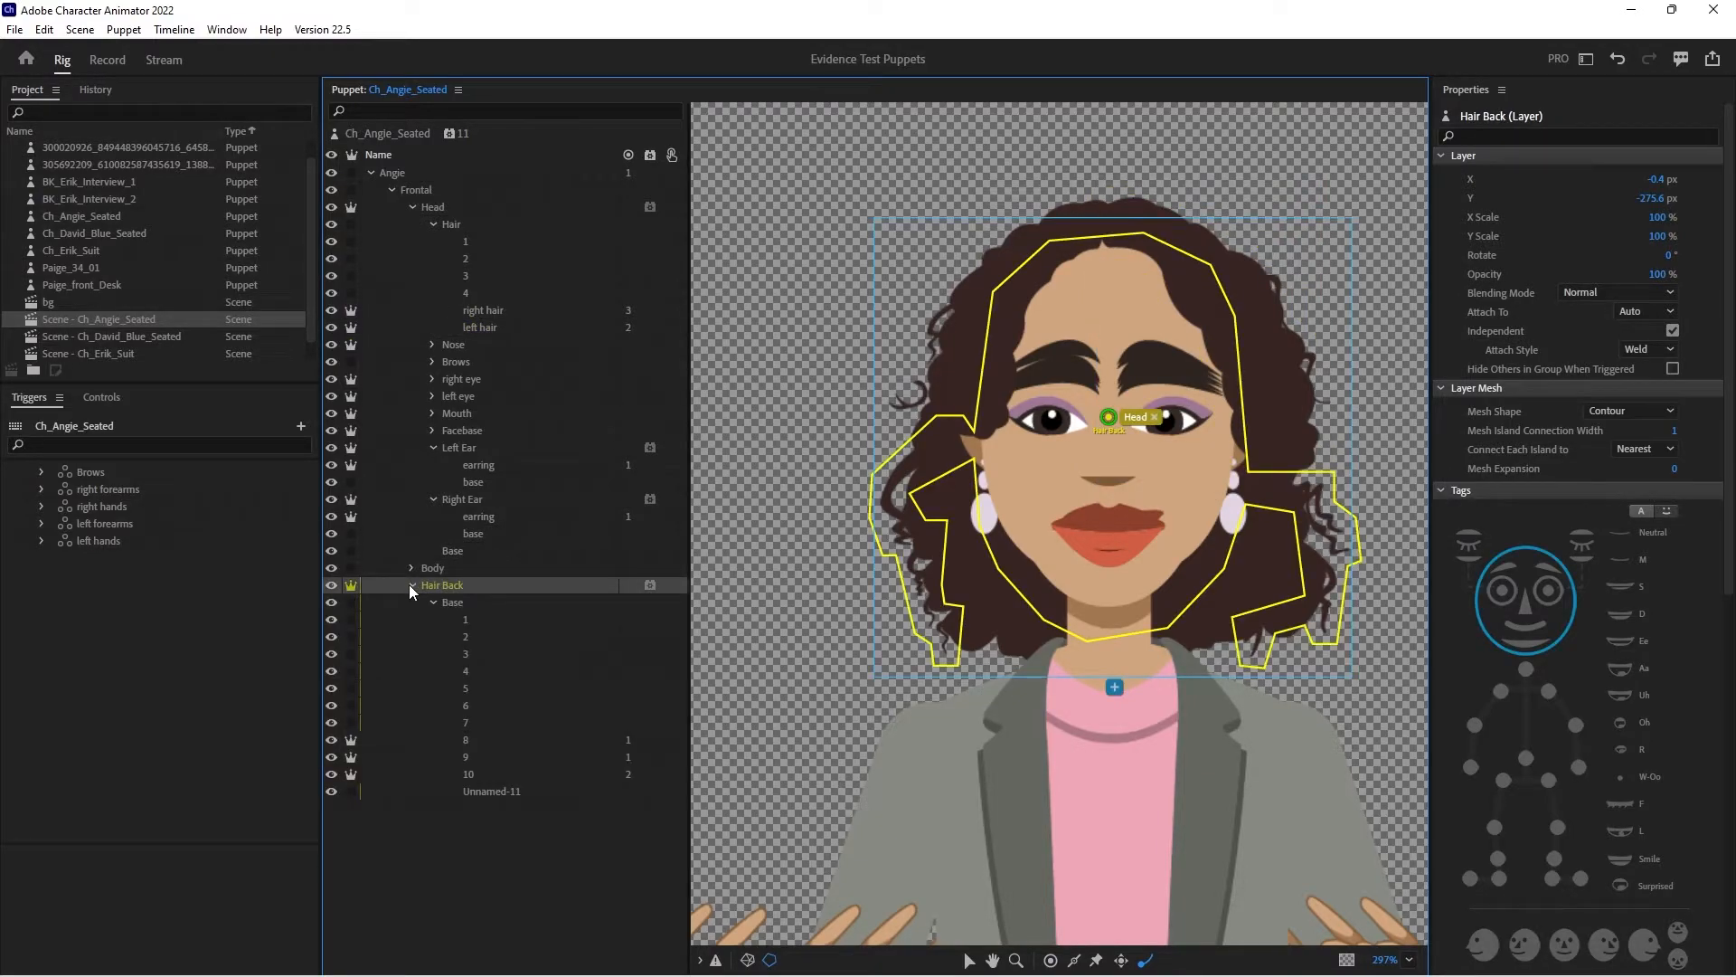
pyautogui.click(503, 620)
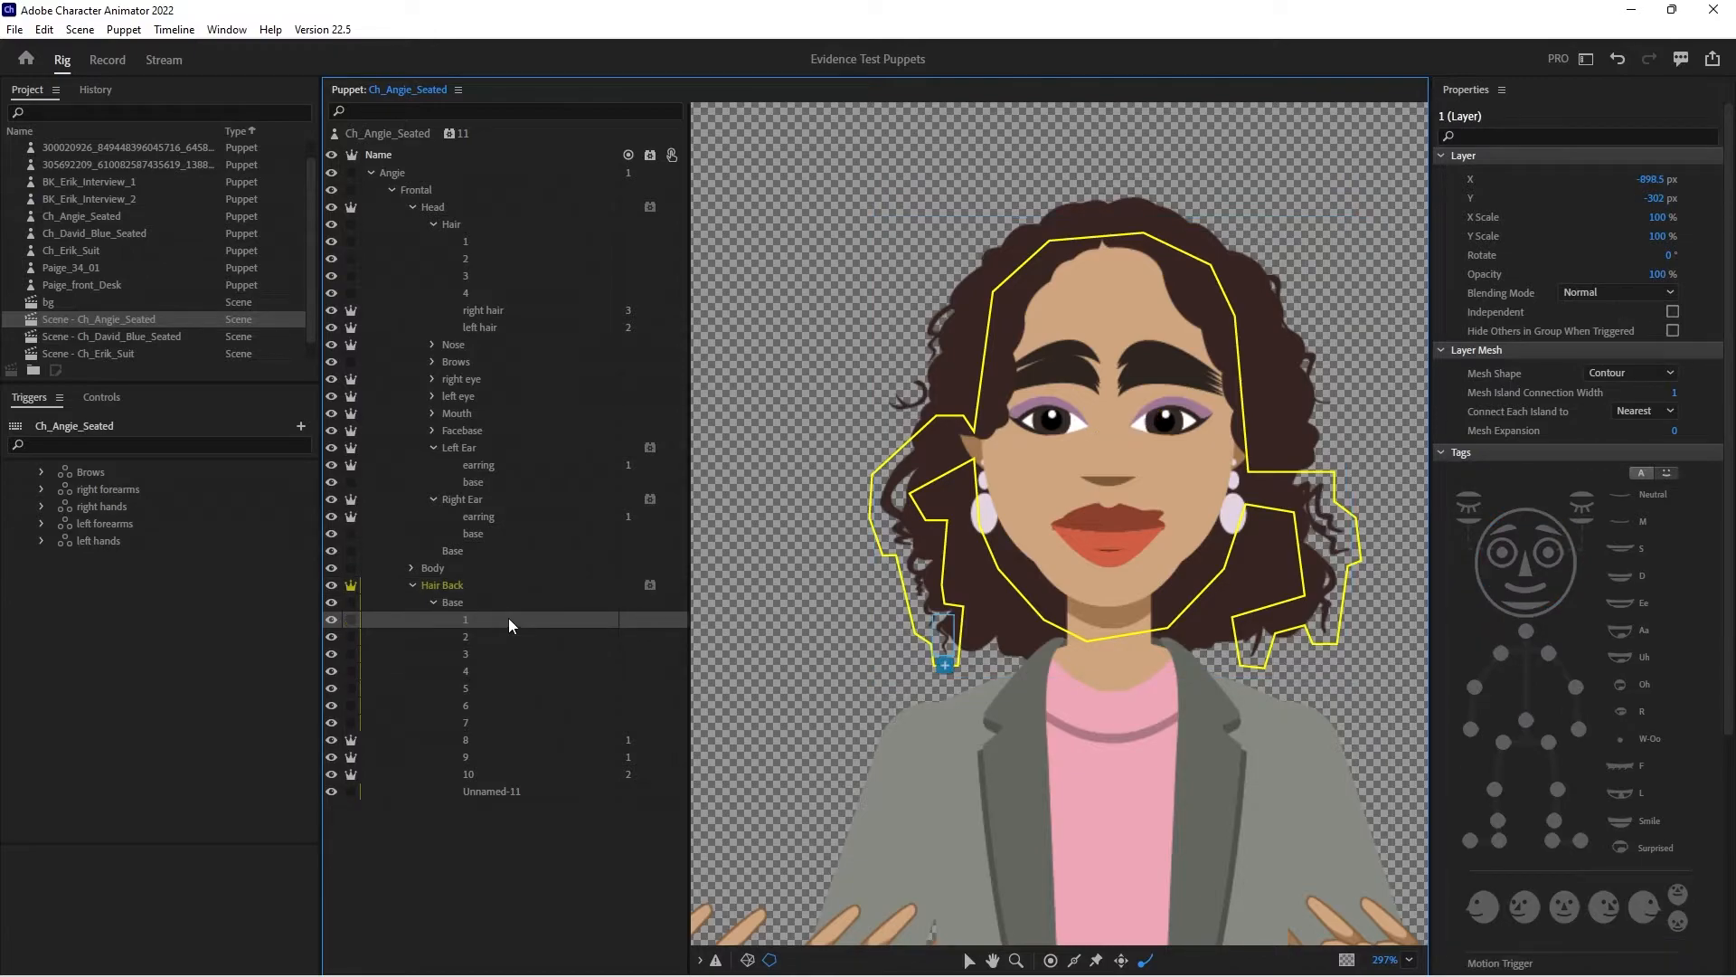
pyautogui.click(511, 671)
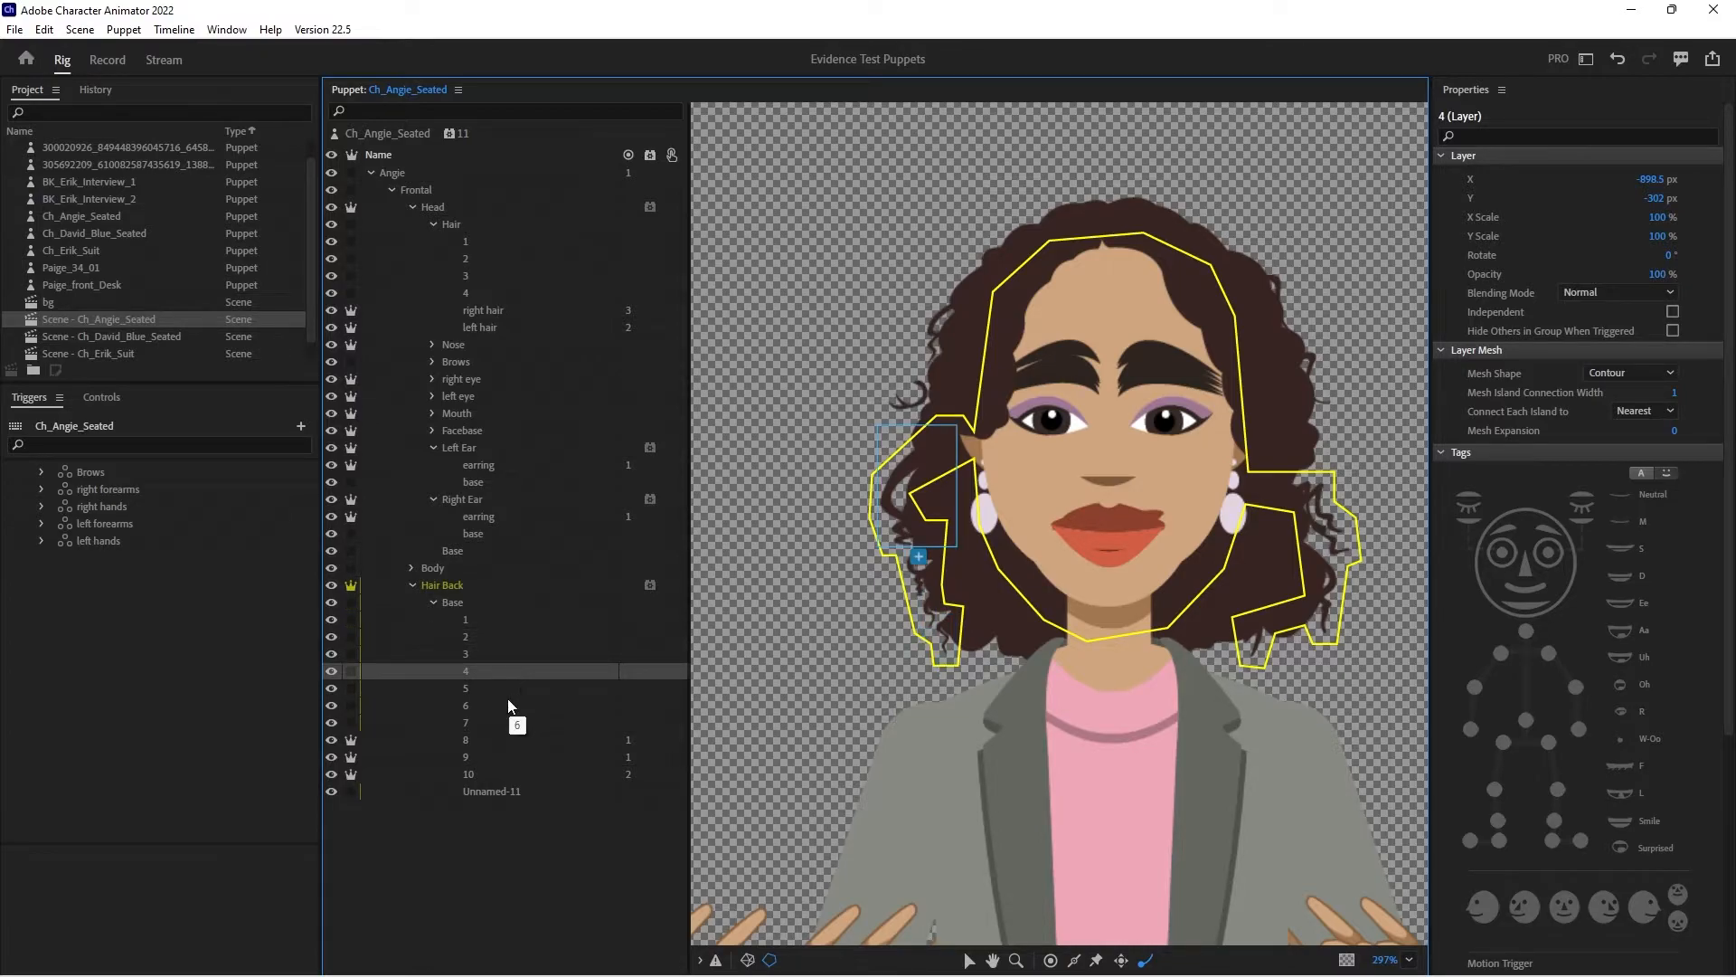
pyautogui.click(506, 697)
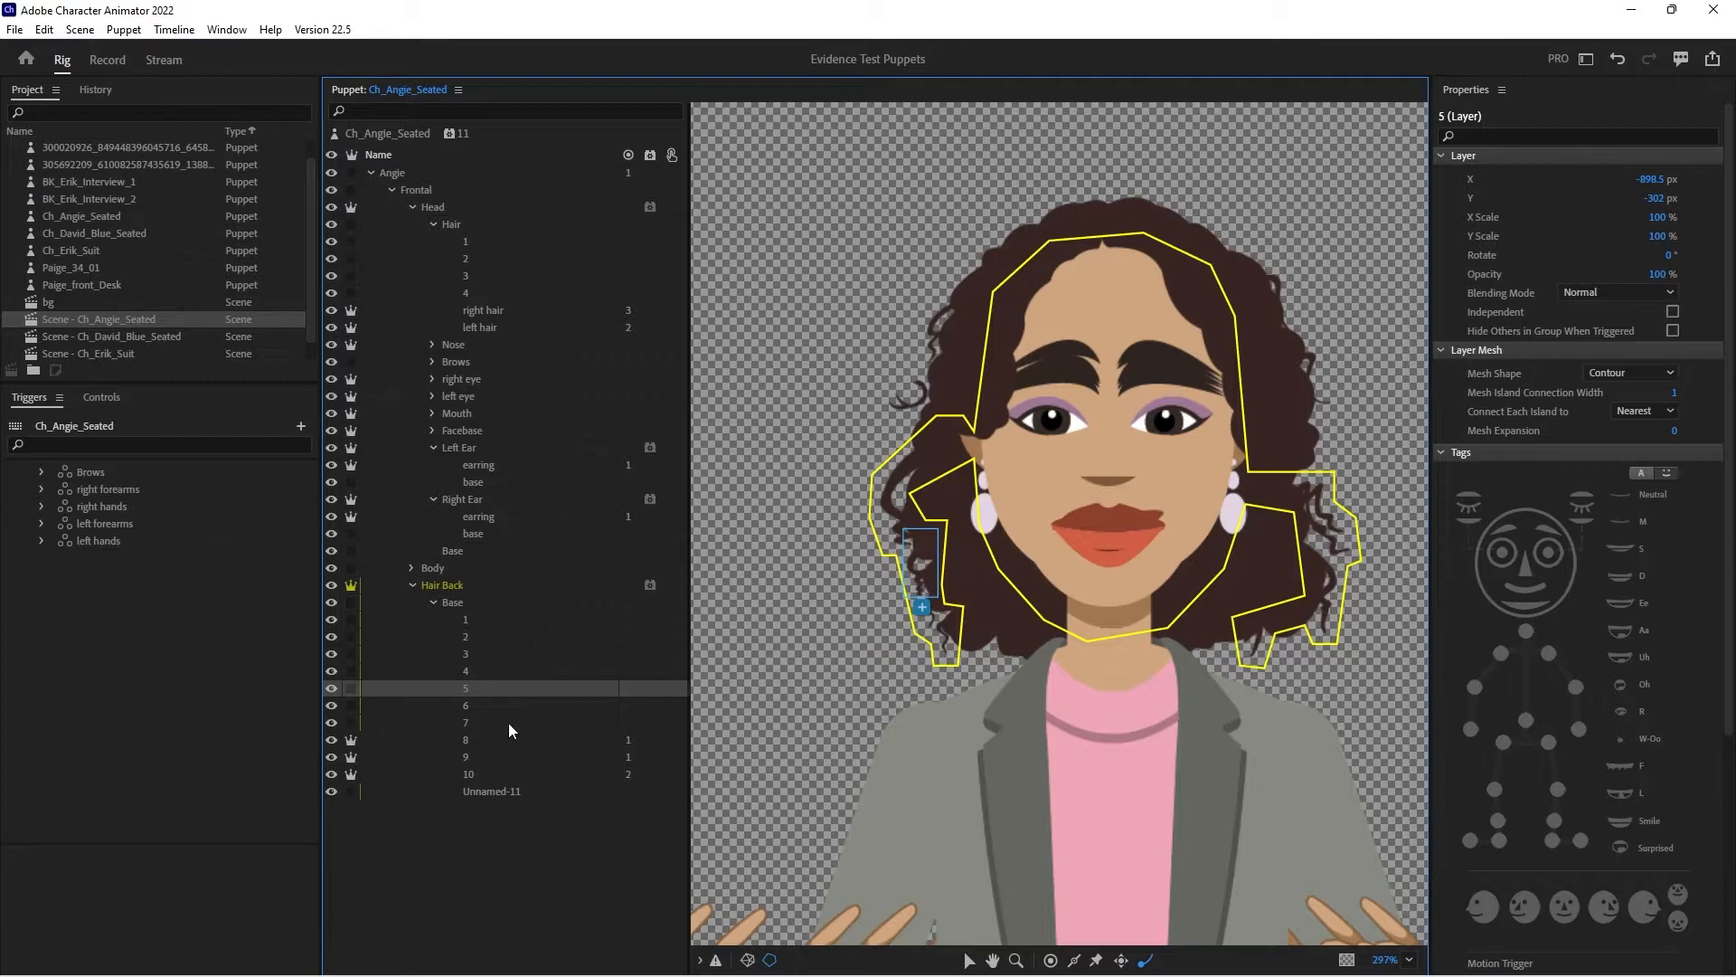
pyautogui.click(508, 706)
pyautogui.moveTo(513, 716); pyautogui.dragTo(522, 735)
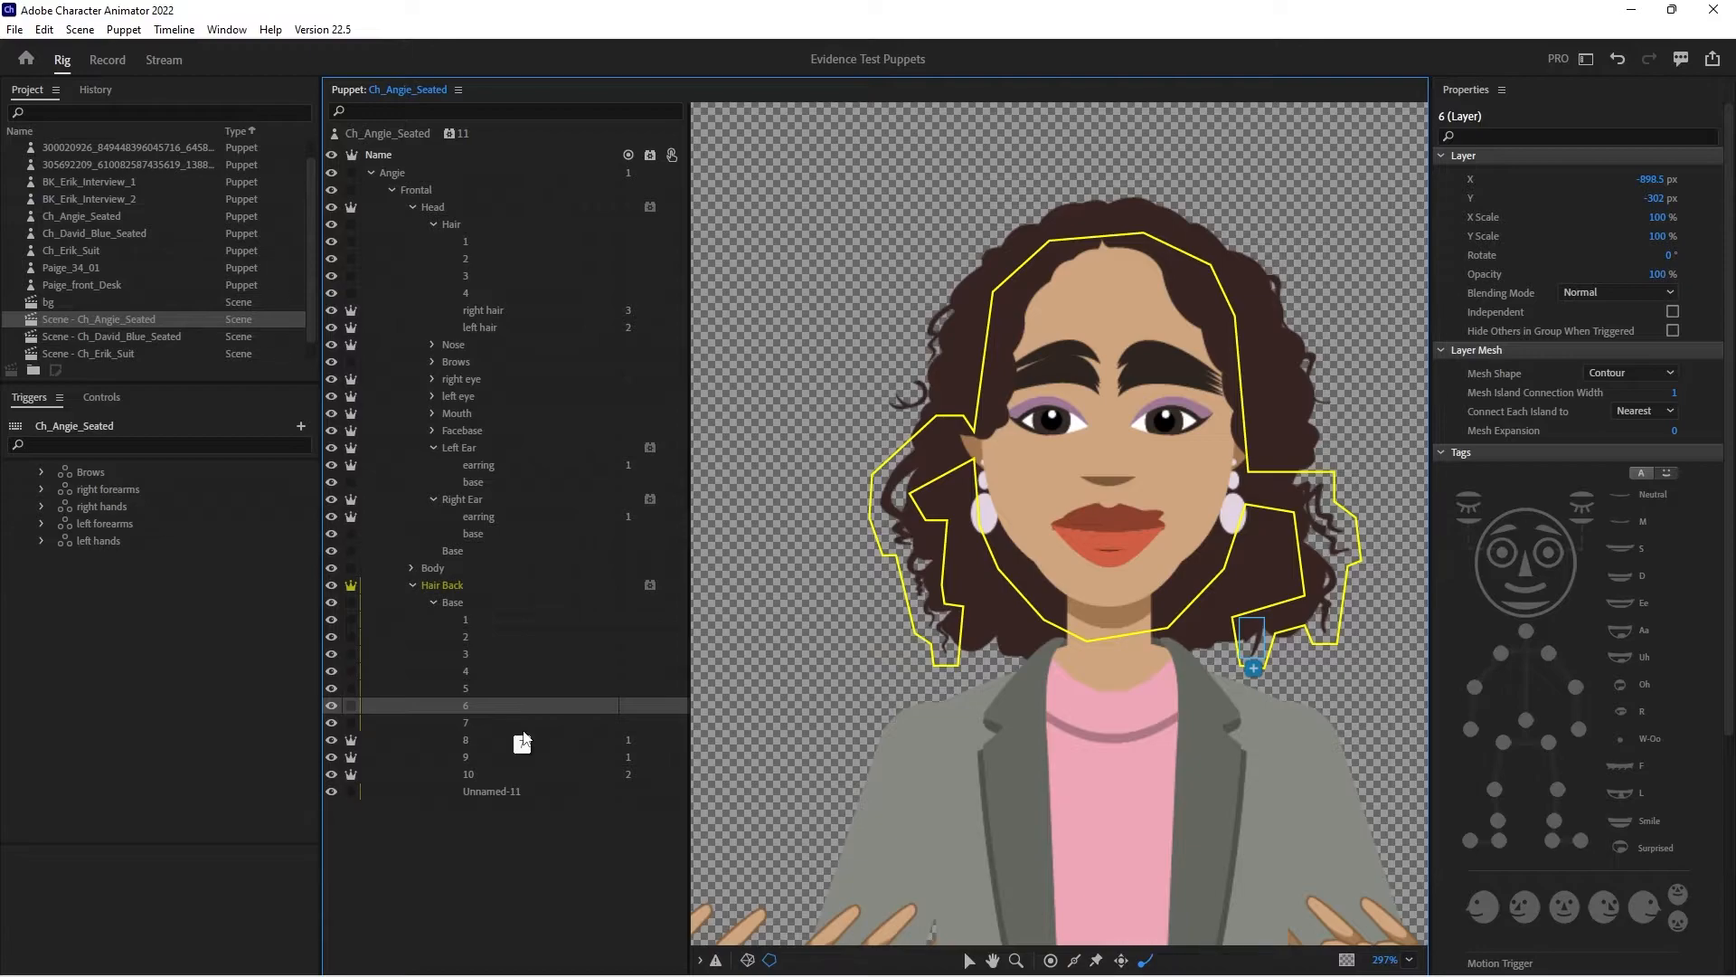
pyautogui.click(458, 586)
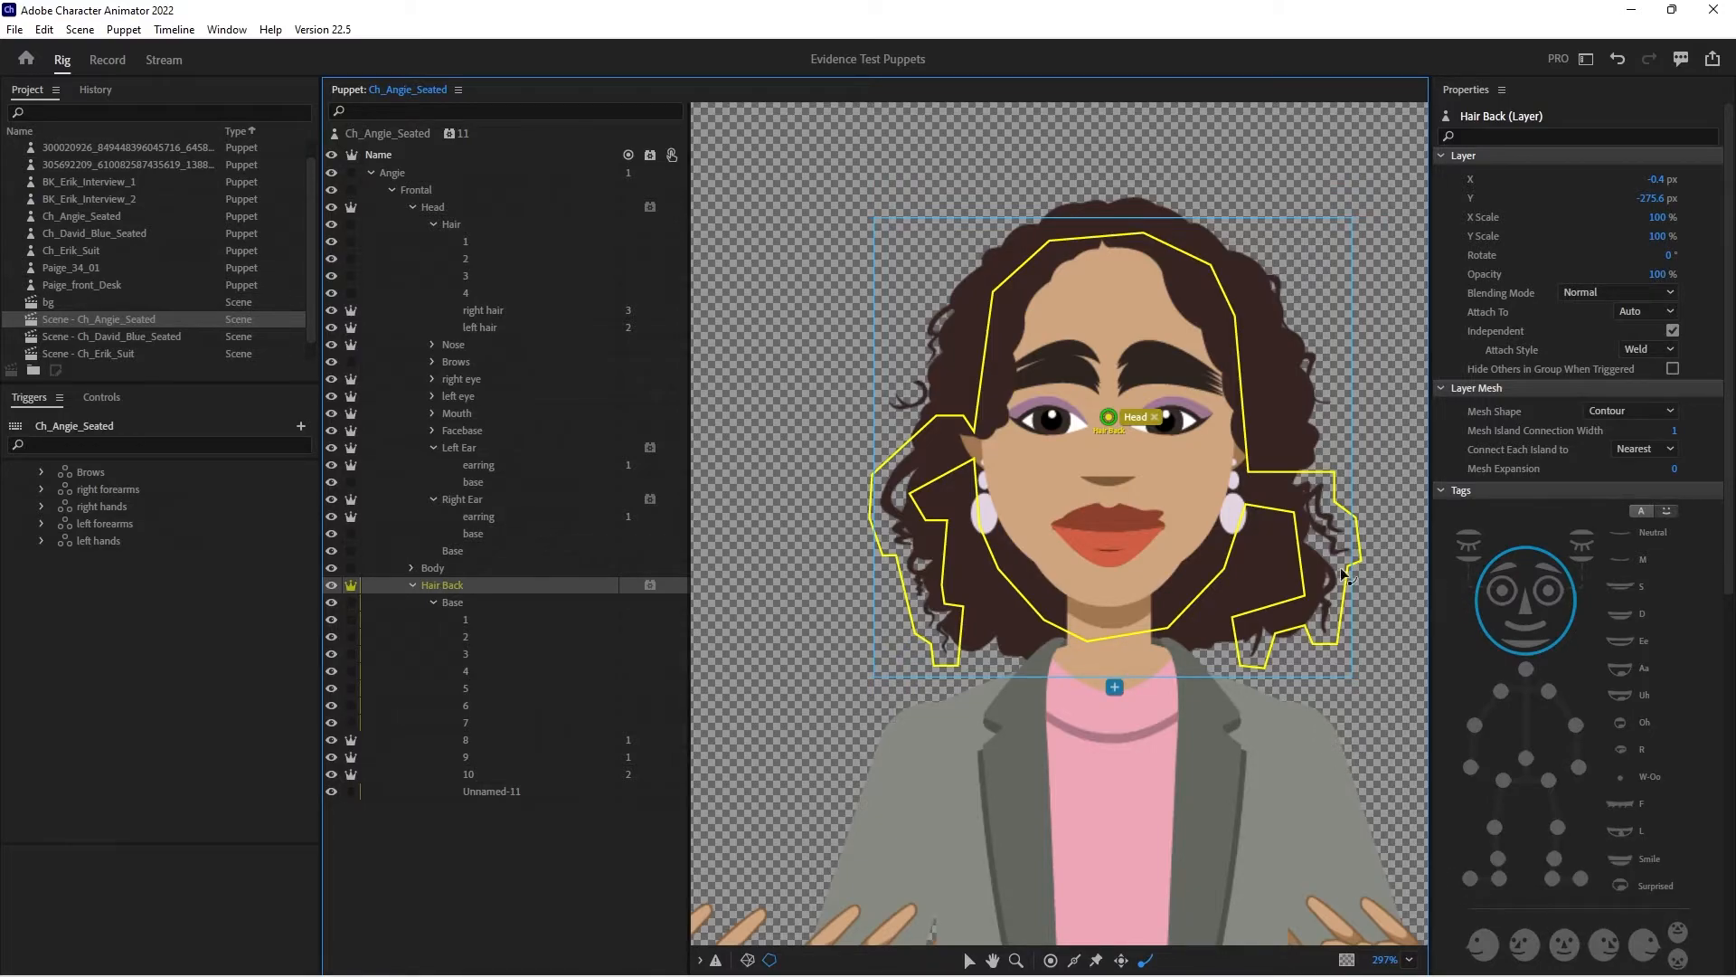
pyautogui.click(489, 775)
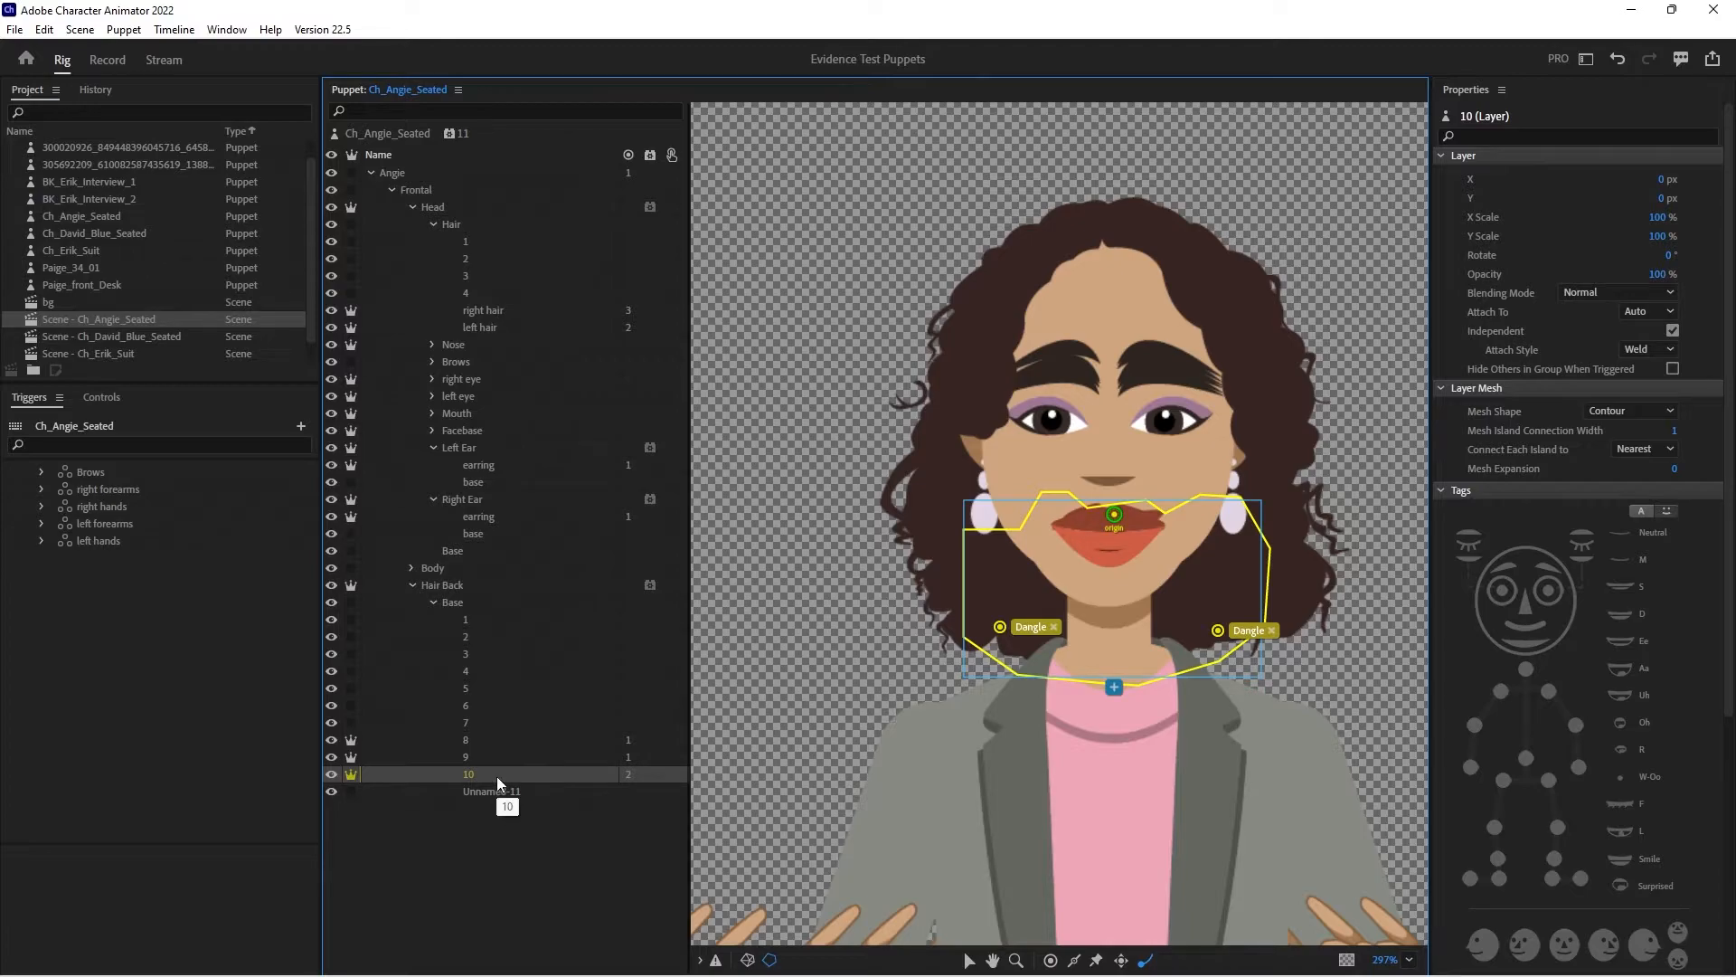
pyautogui.click(108, 60)
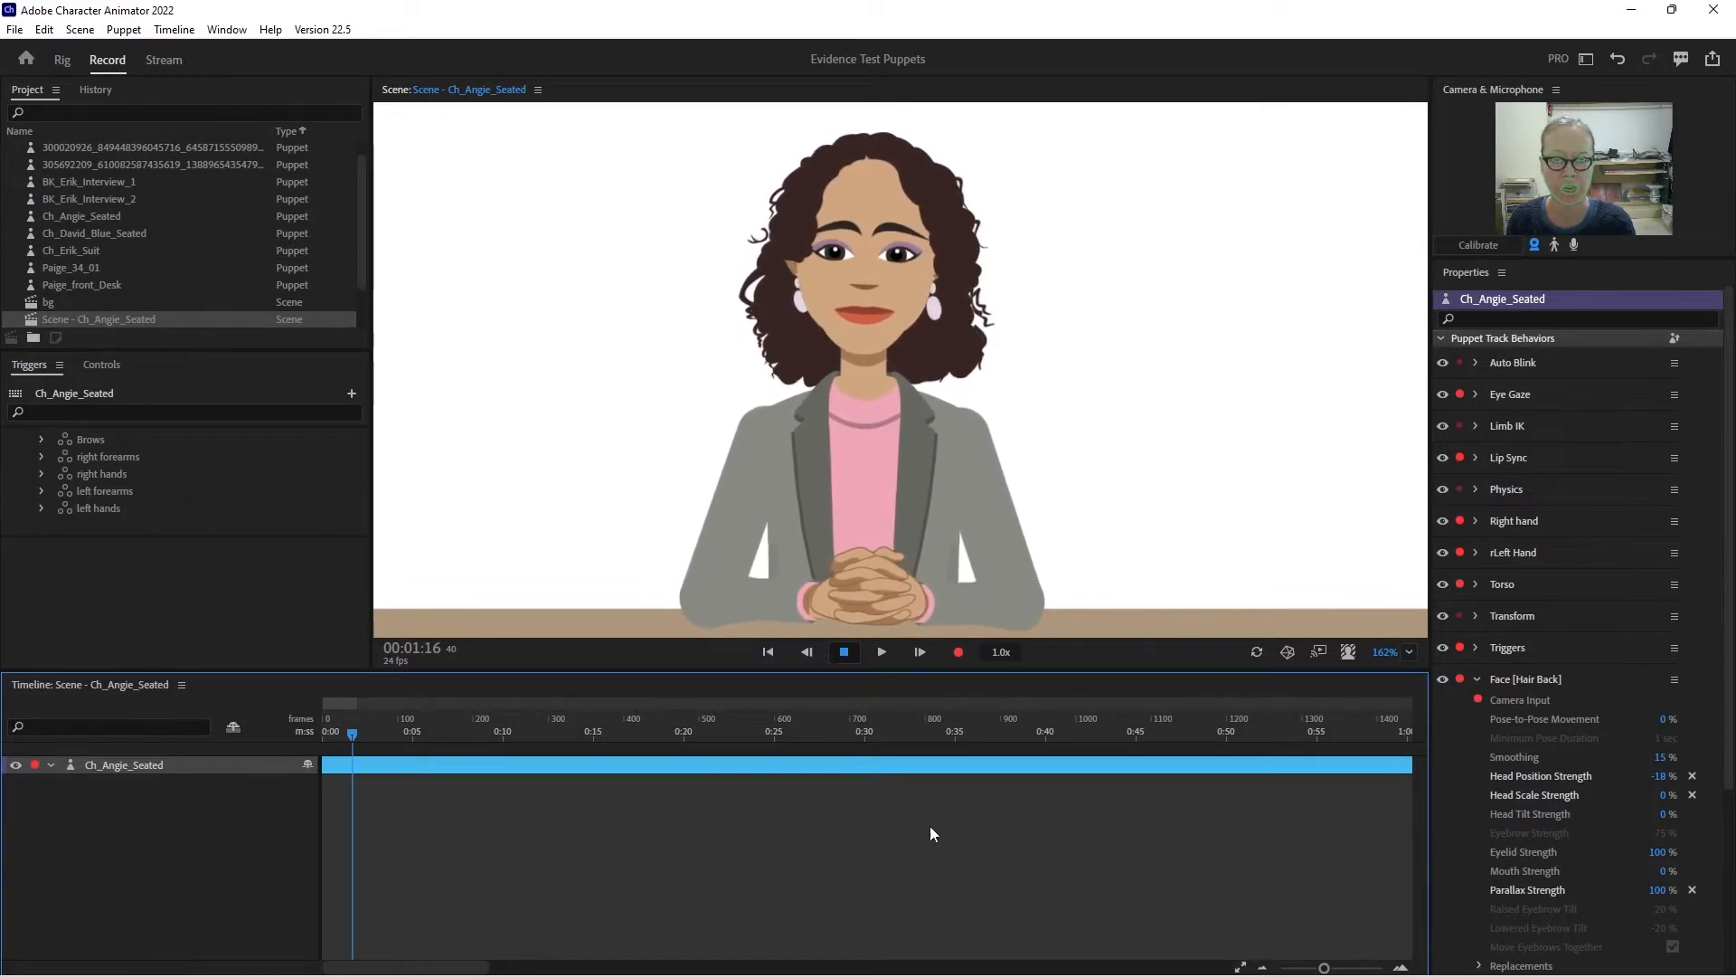
# - Switch to Illustrator and move the artwork of hair layer 5 into layer 4 inside +Hair Back's Base
pyautogui.moveTo(1049, 968)
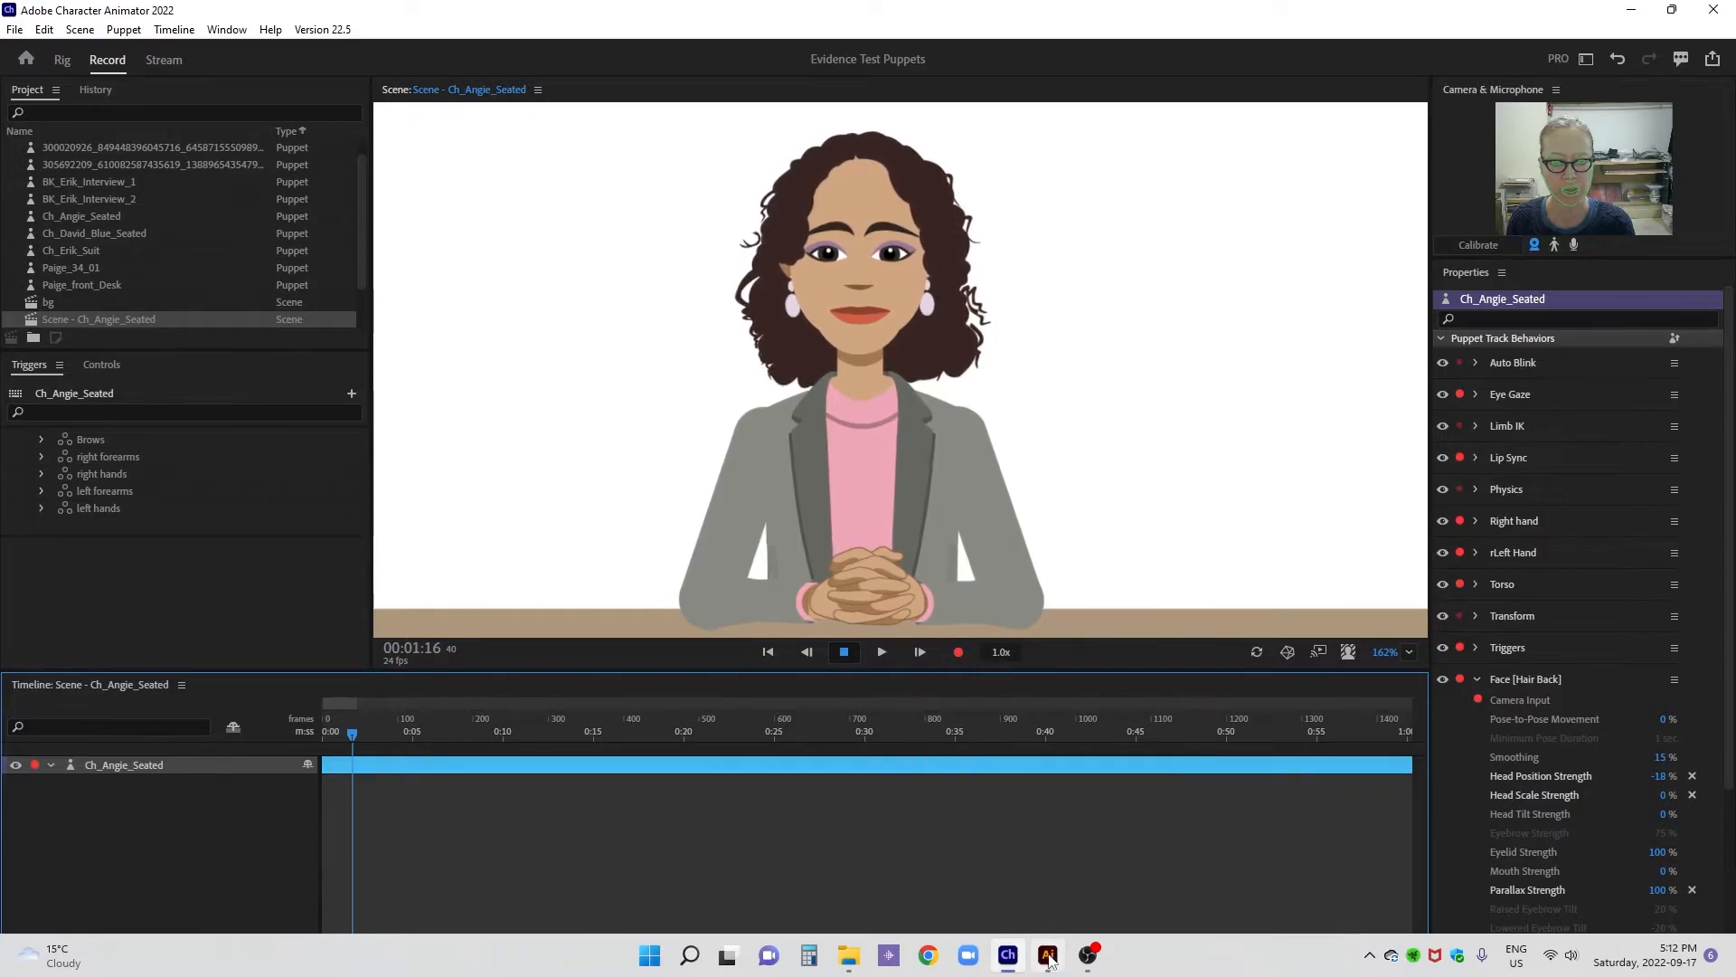
pyautogui.click(1049, 960)
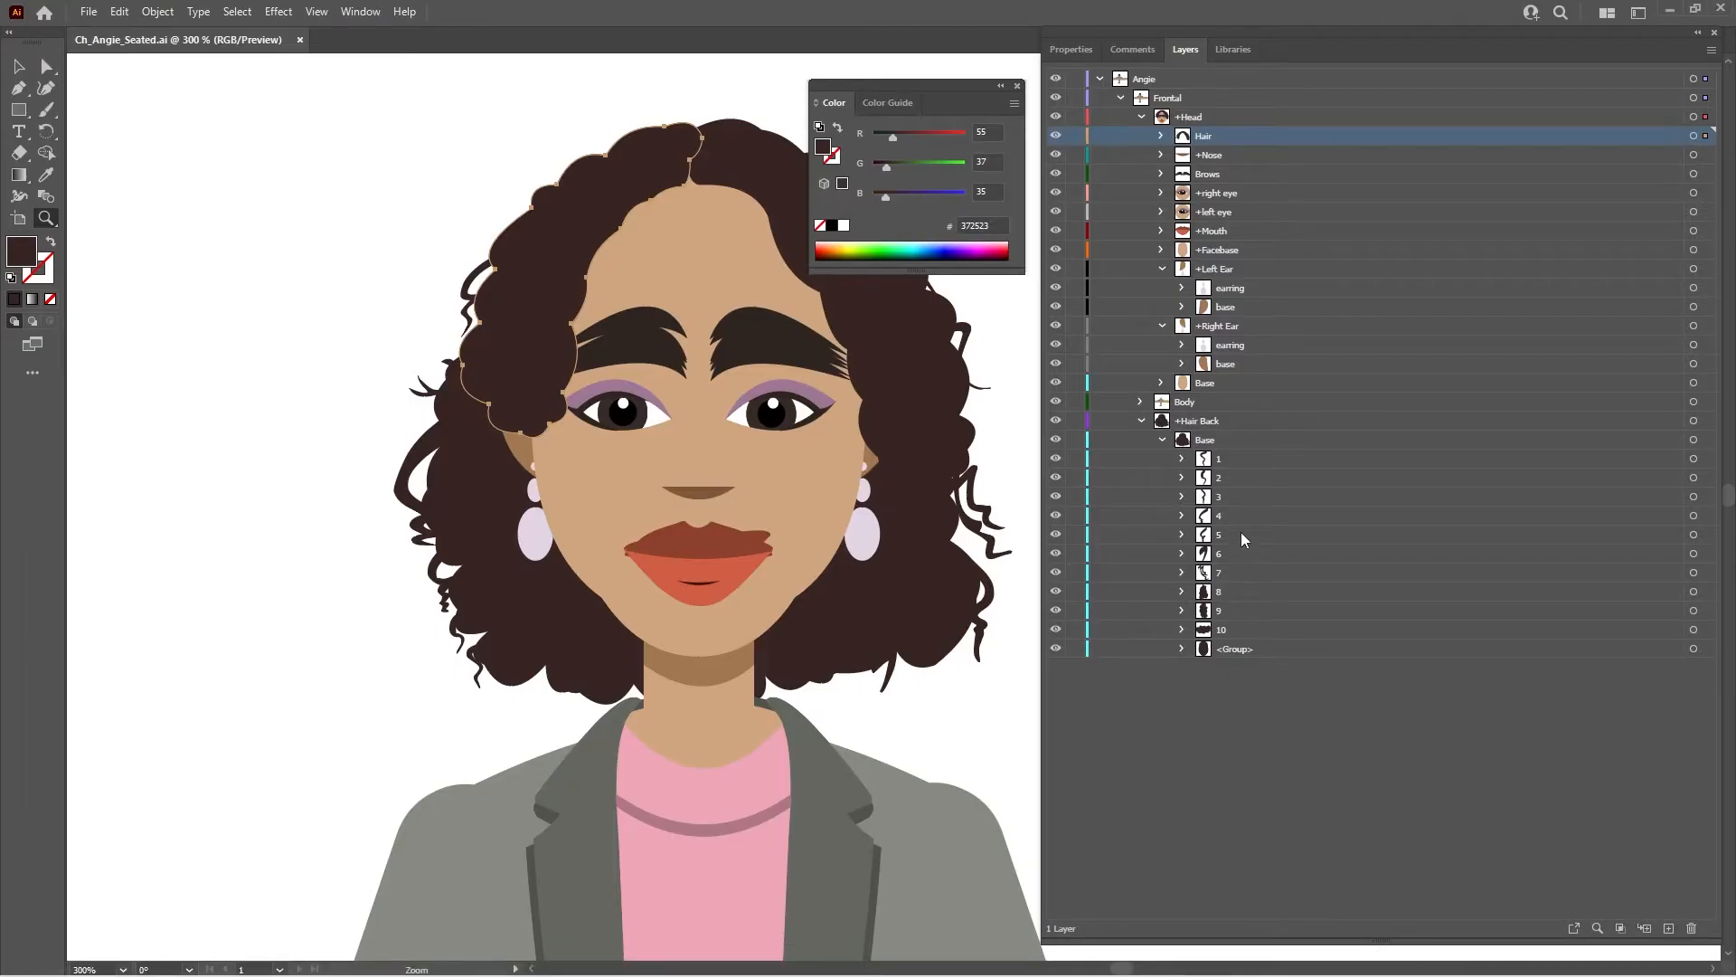
pyautogui.click(1241, 534)
pyautogui.click(47, 66)
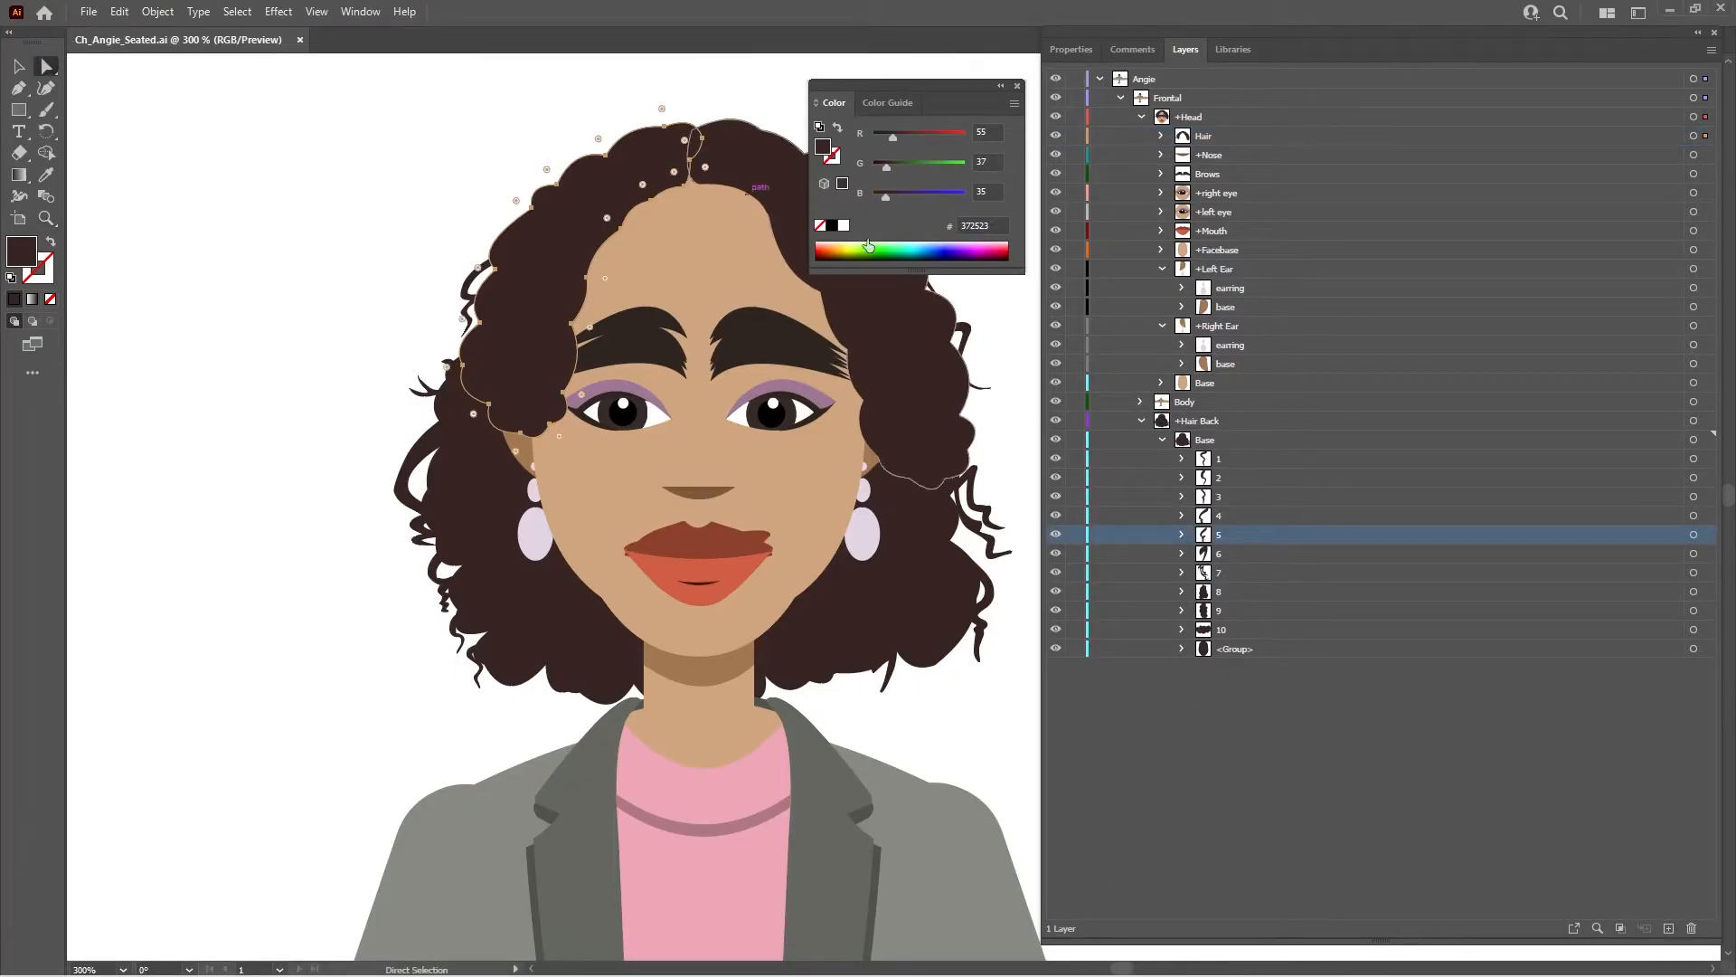
pyautogui.click(983, 510)
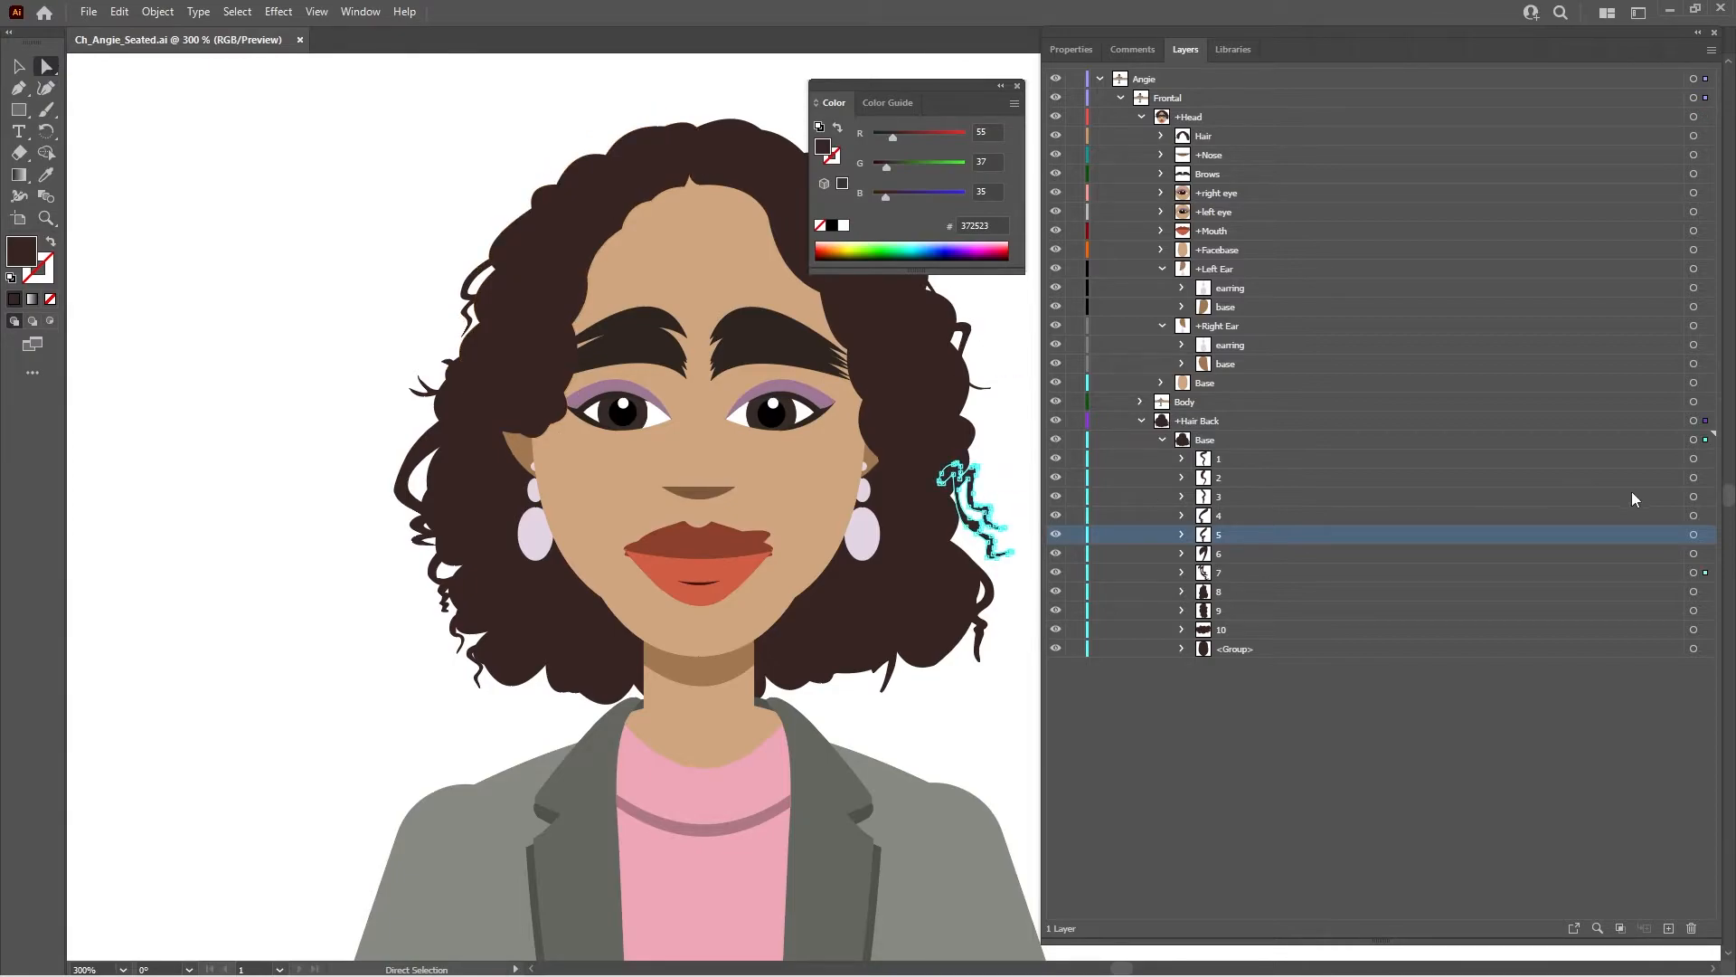
pyautogui.click(1693, 535)
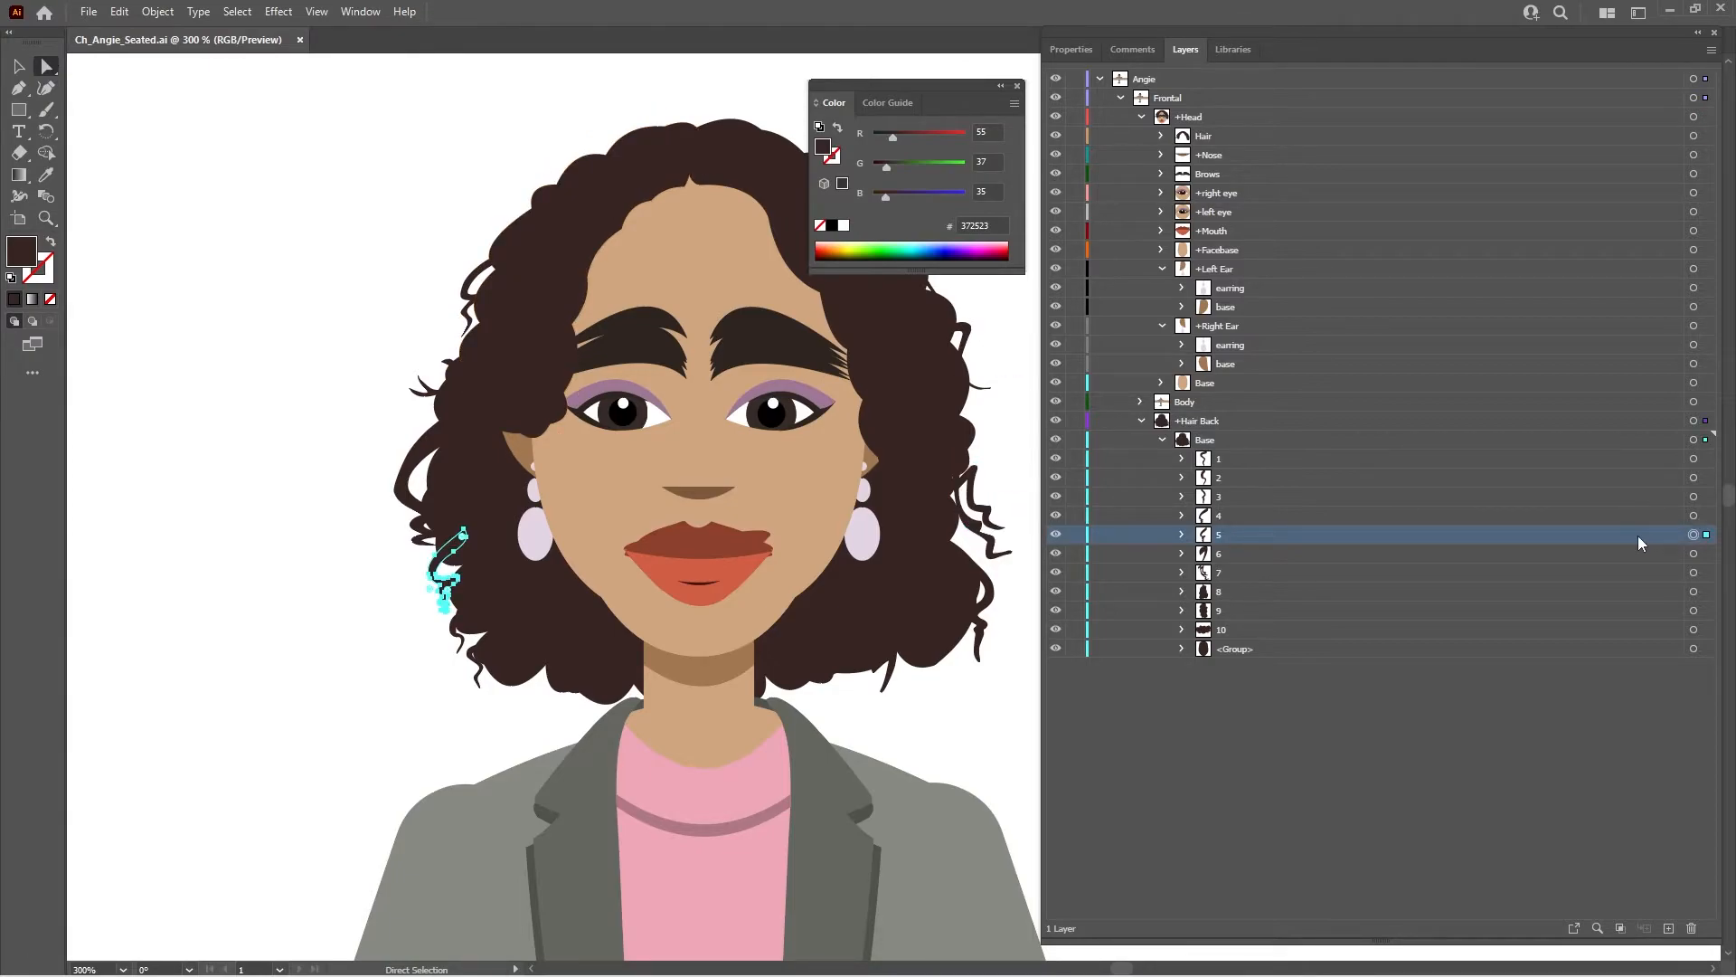
pyautogui.moveTo(1637, 536); pyautogui.dragTo(1635, 514)
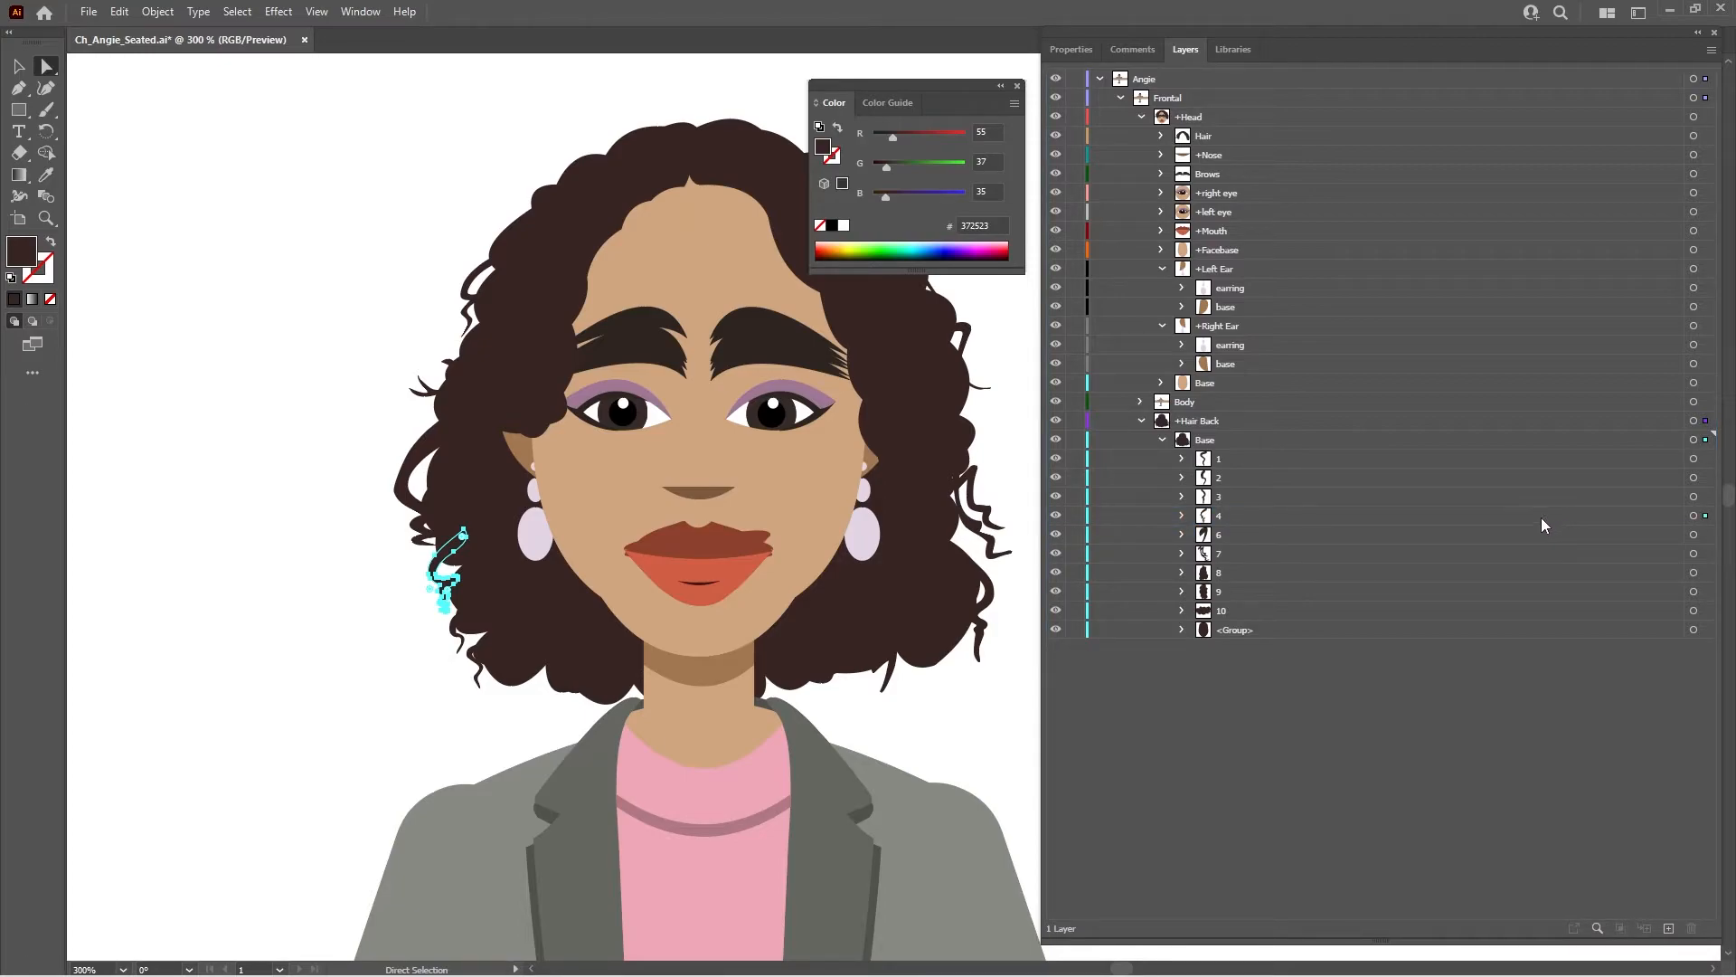
# - Try to move hair layer 4 into layer 3, undo the move, and select layer 4
pyautogui.moveTo(1418, 518); pyautogui.dragTo(1415, 496)
pyautogui.hotkey('ctrl', 'z')
pyautogui.click(1331, 515)
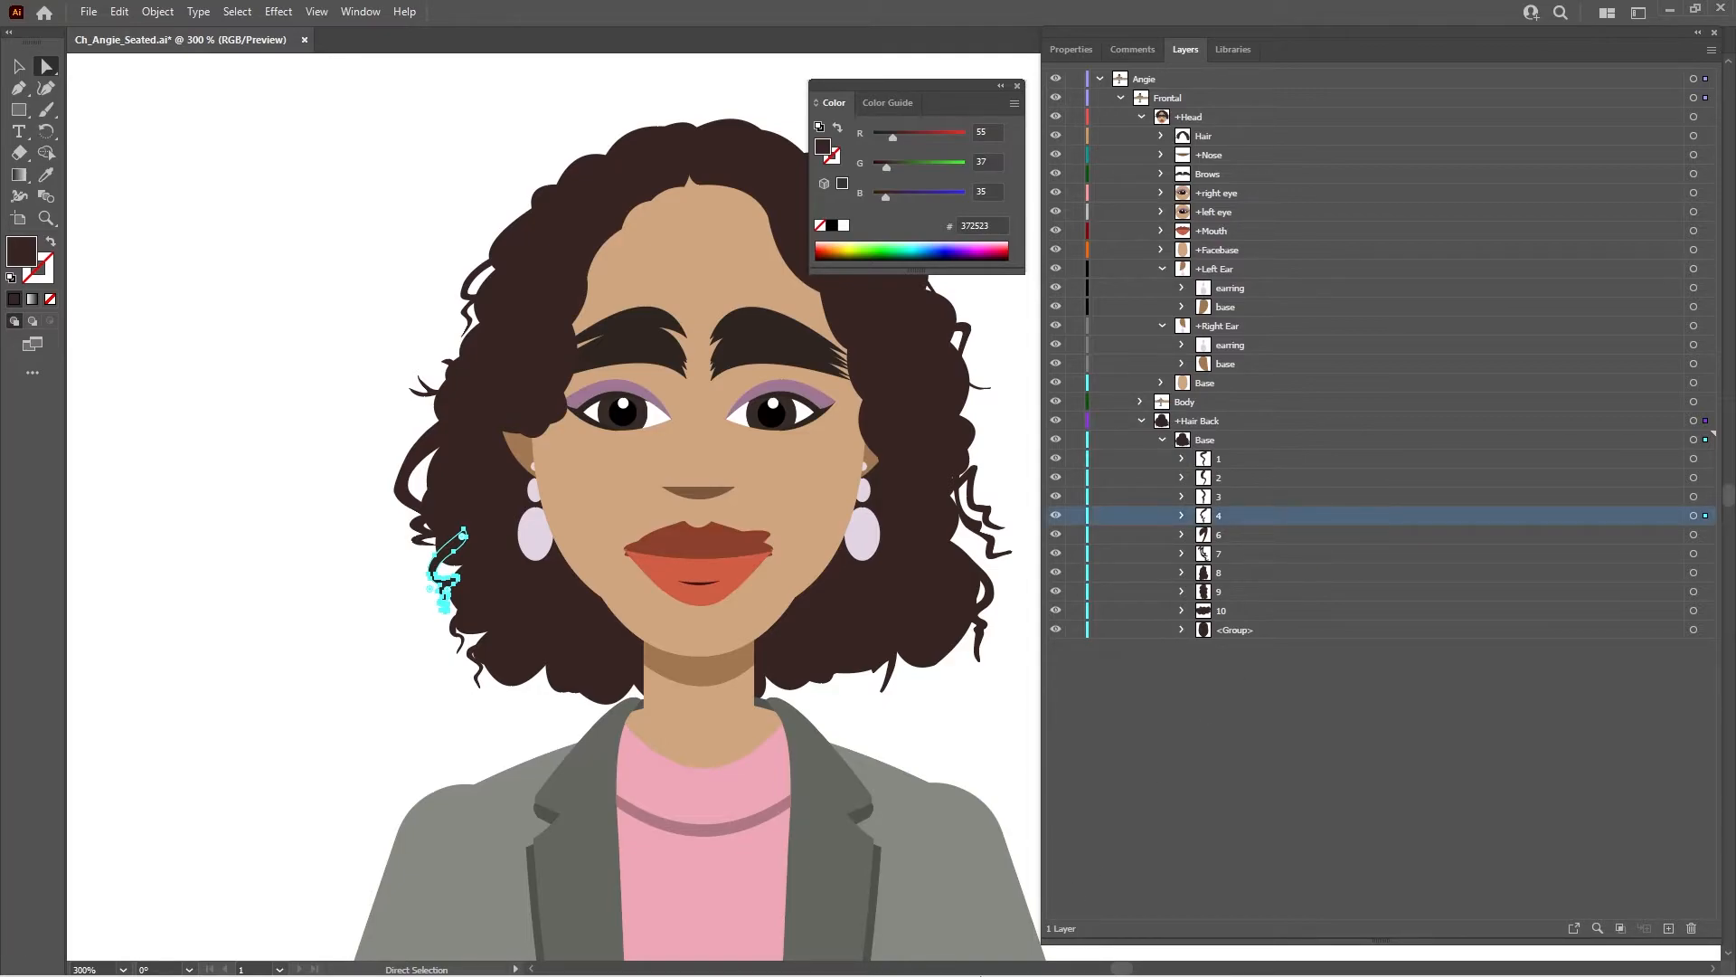
# - Switch to Character Animator to preview the puppet's movement, and return to the Illustrator artwork
pyautogui.click(1008, 955)
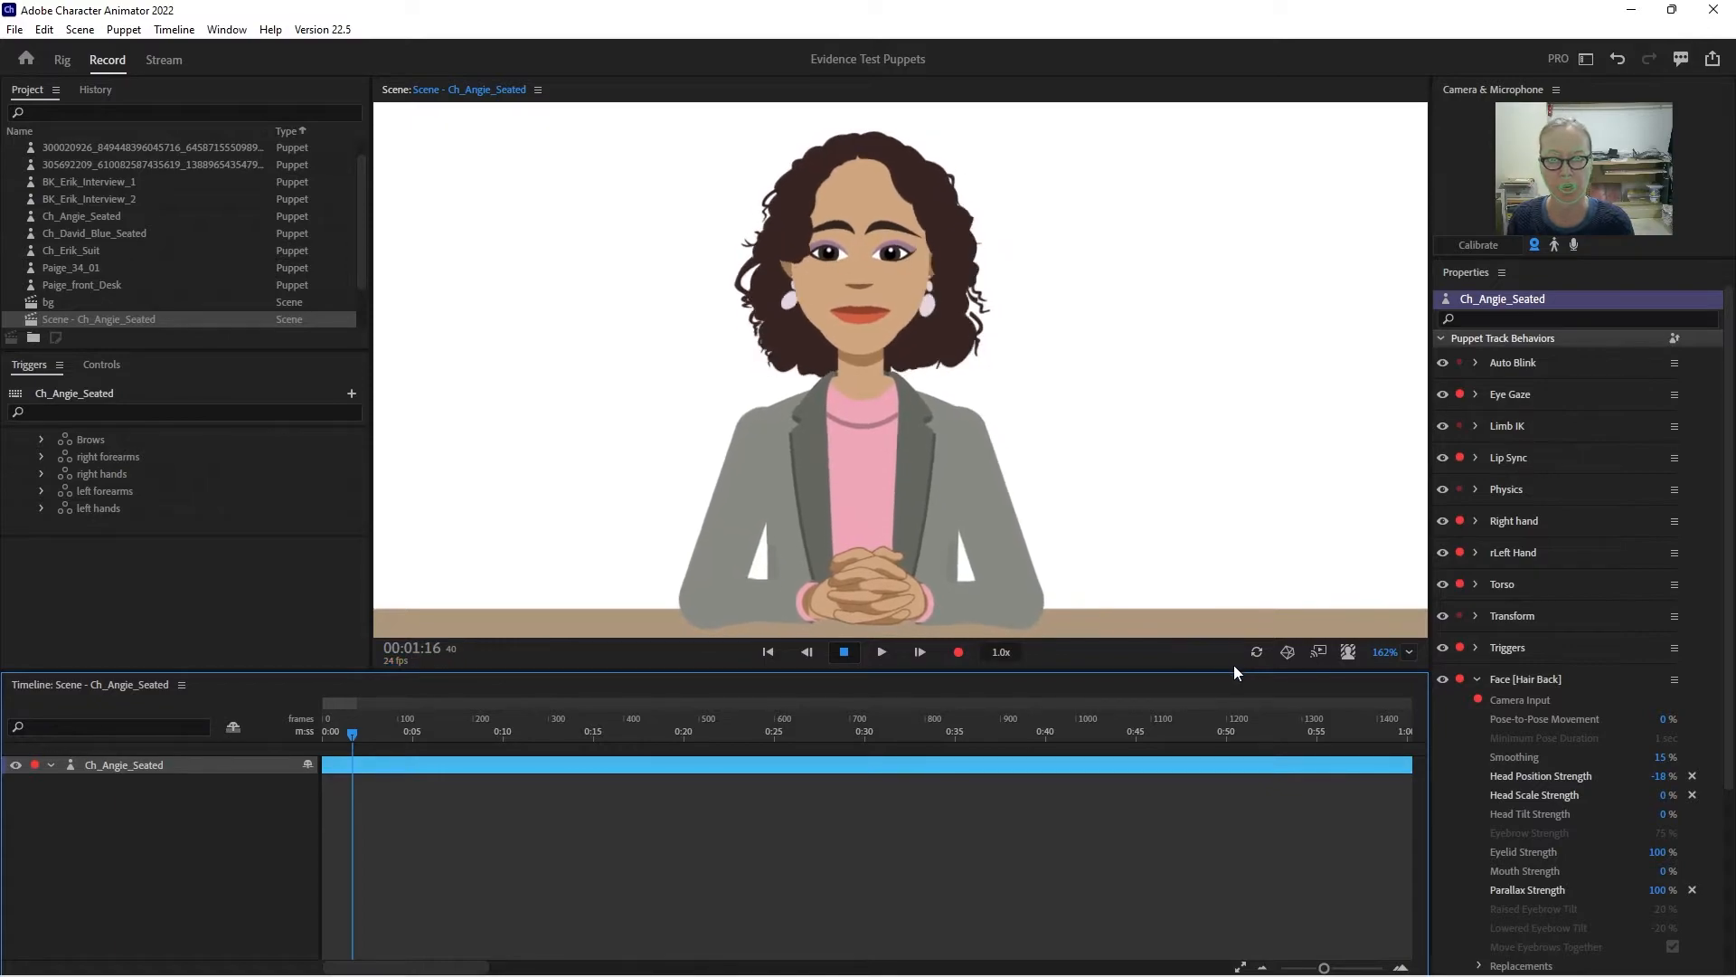
pyautogui.moveTo(1063, 960)
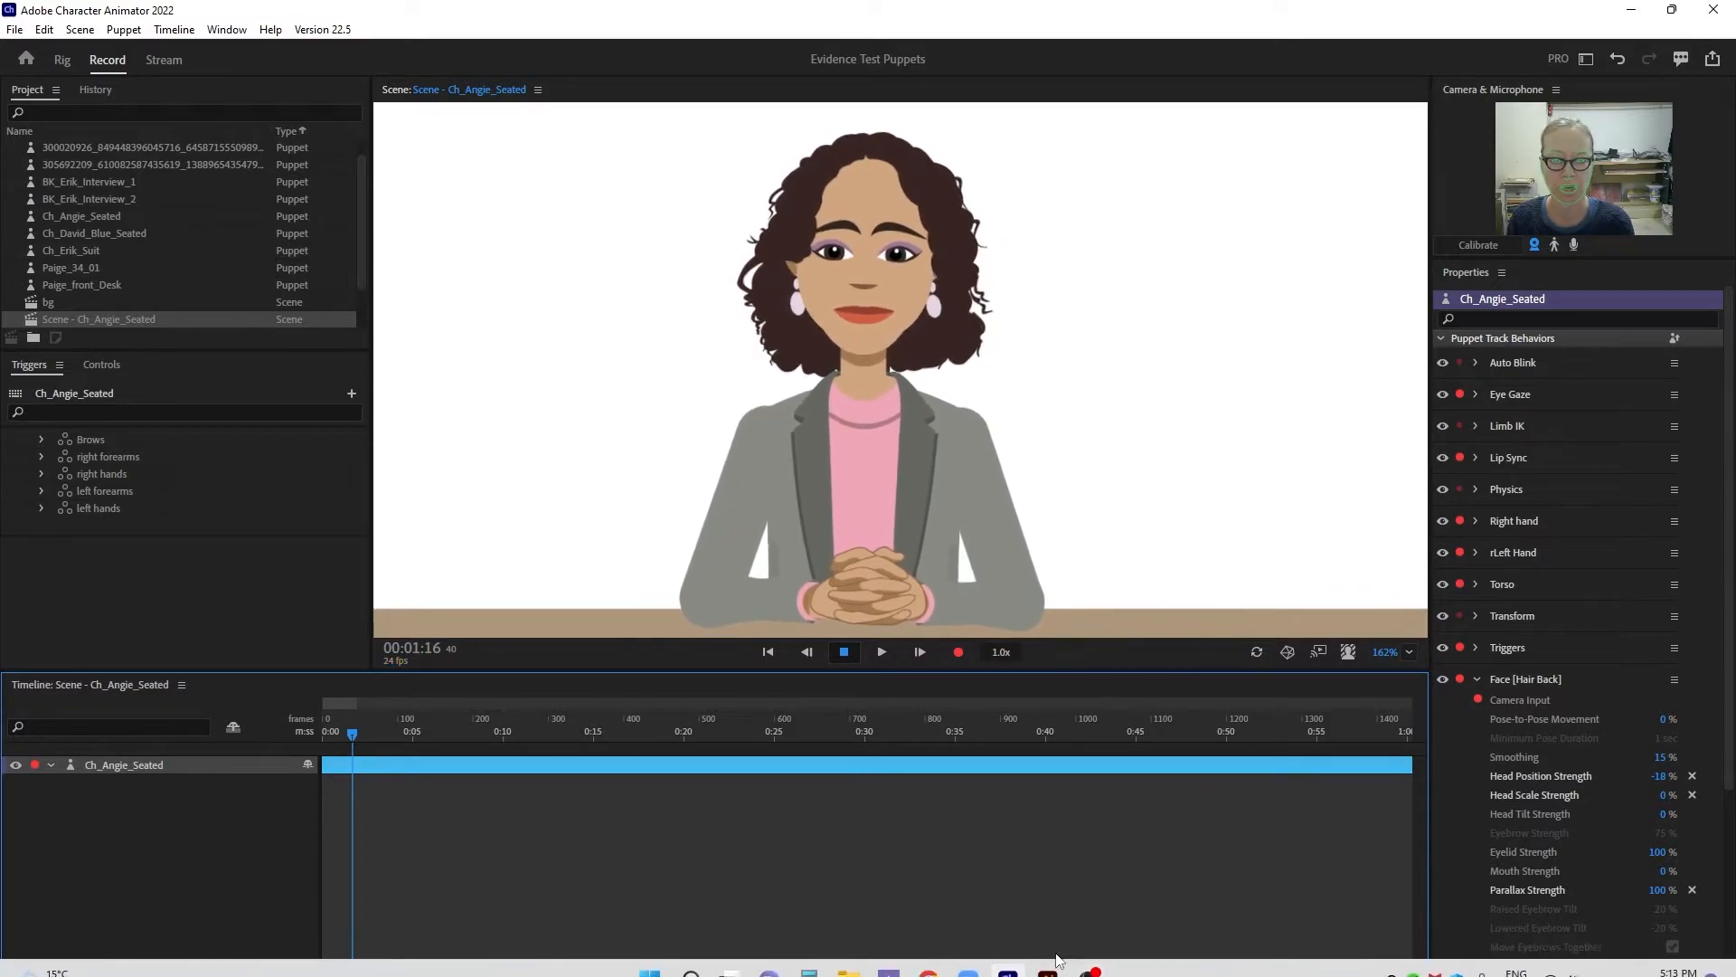
pyautogui.click(1049, 957)
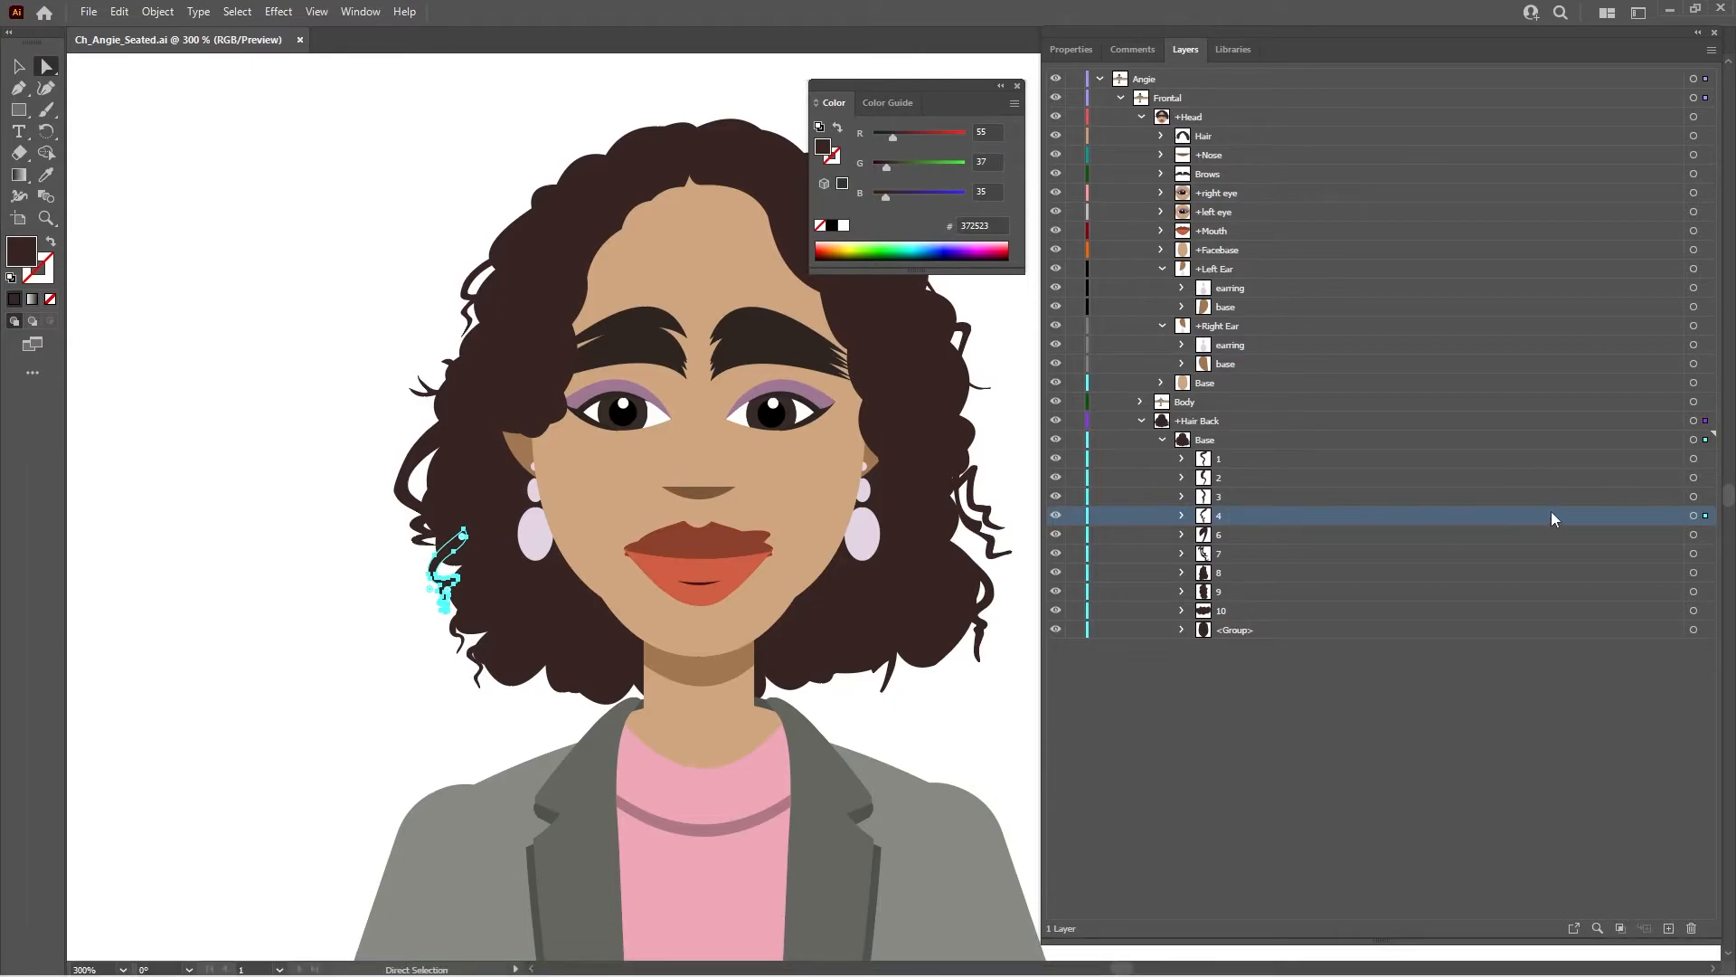
# - Examine which strands belong to hair layers 3, 2, 1 and 8 inside +Hair Back's Base
pyautogui.keyDown('shift'); pyautogui.click(1251, 496); pyautogui.keyUp('shift')
pyautogui.click(1694, 496)
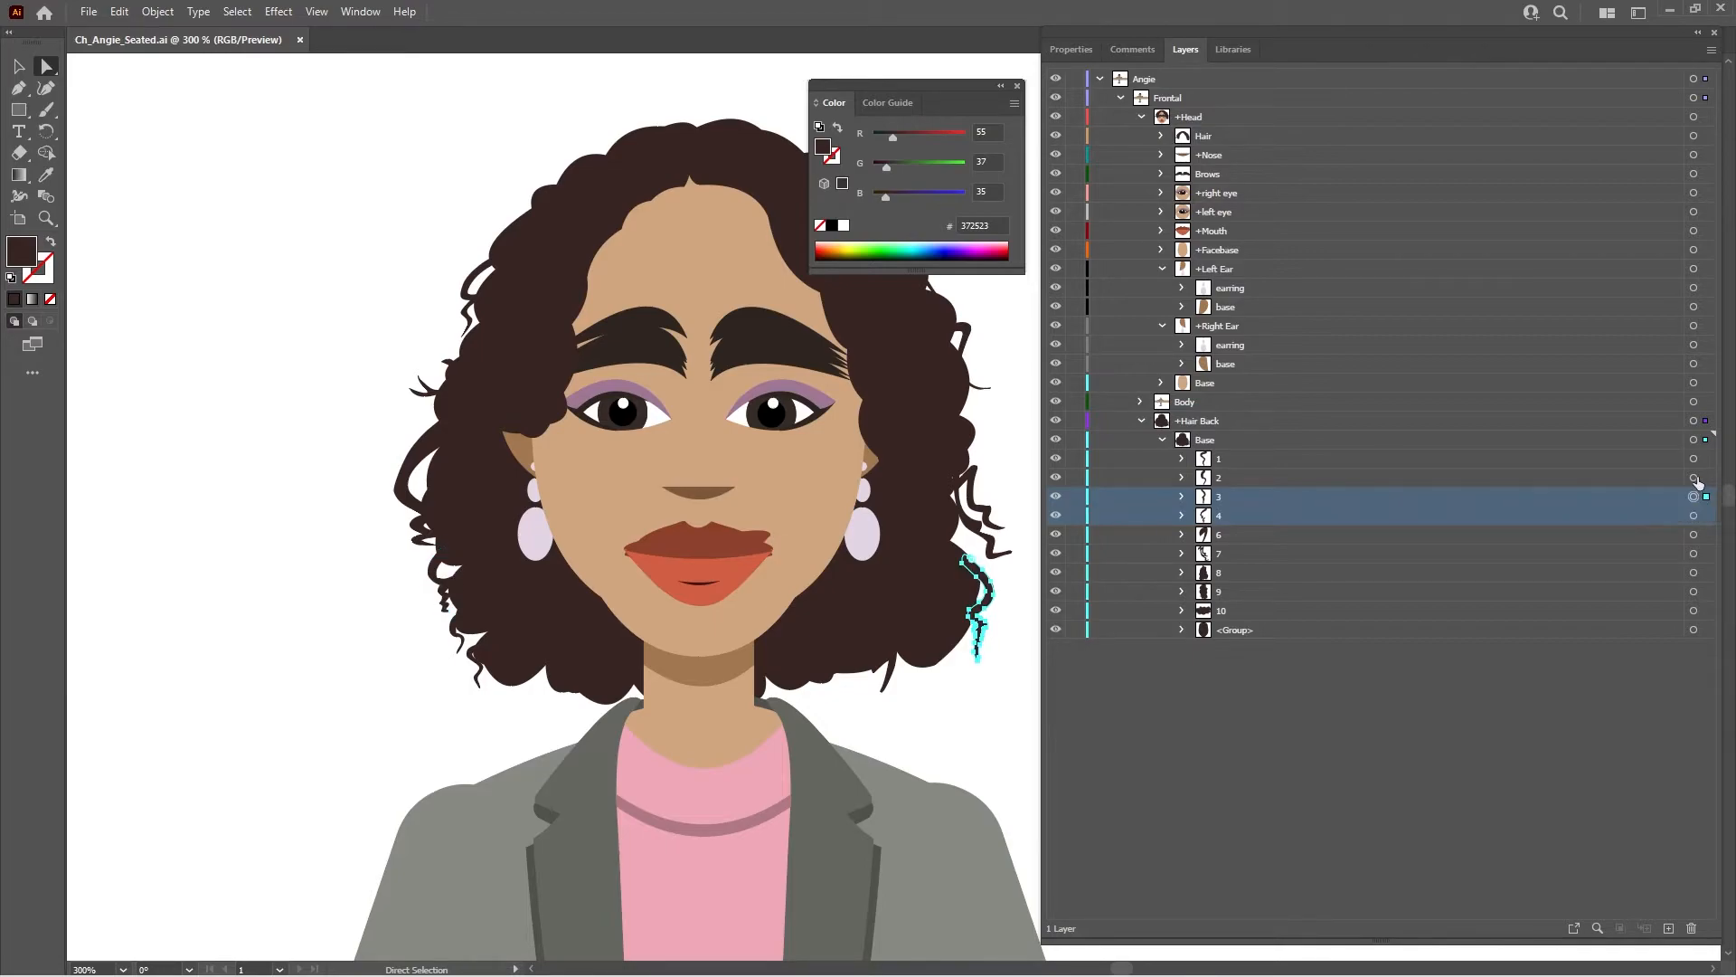
pyautogui.click(1694, 478)
pyautogui.click(1693, 458)
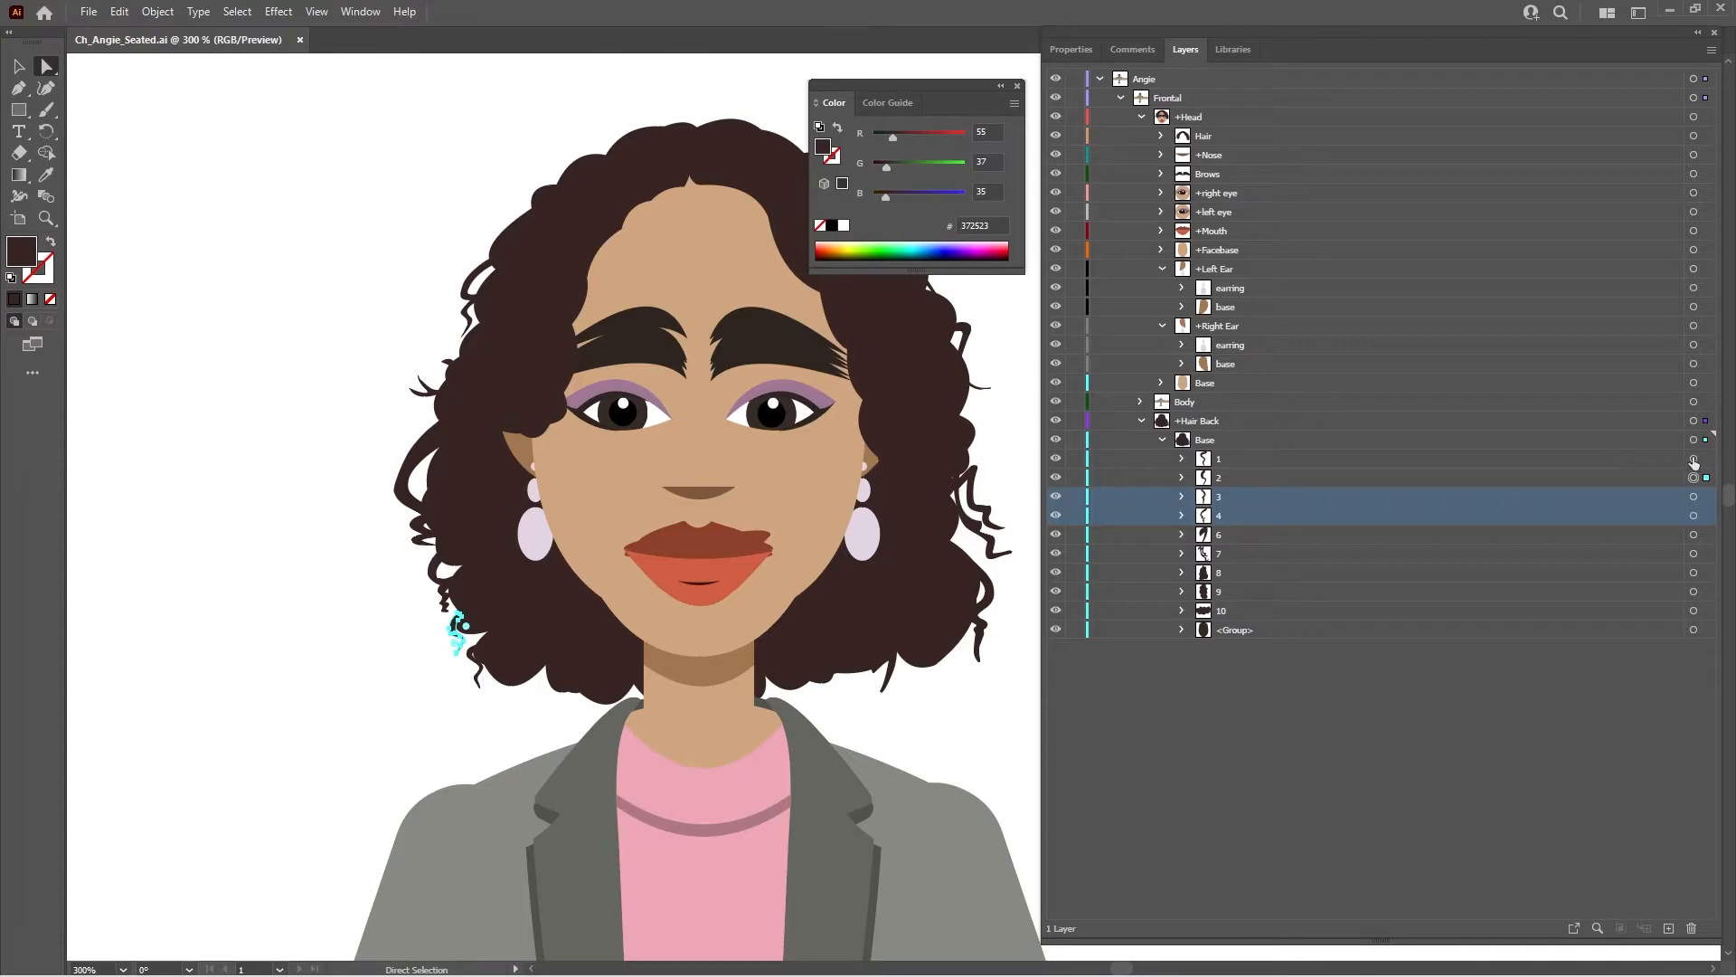
pyautogui.click(1640, 460)
pyautogui.click(1373, 571)
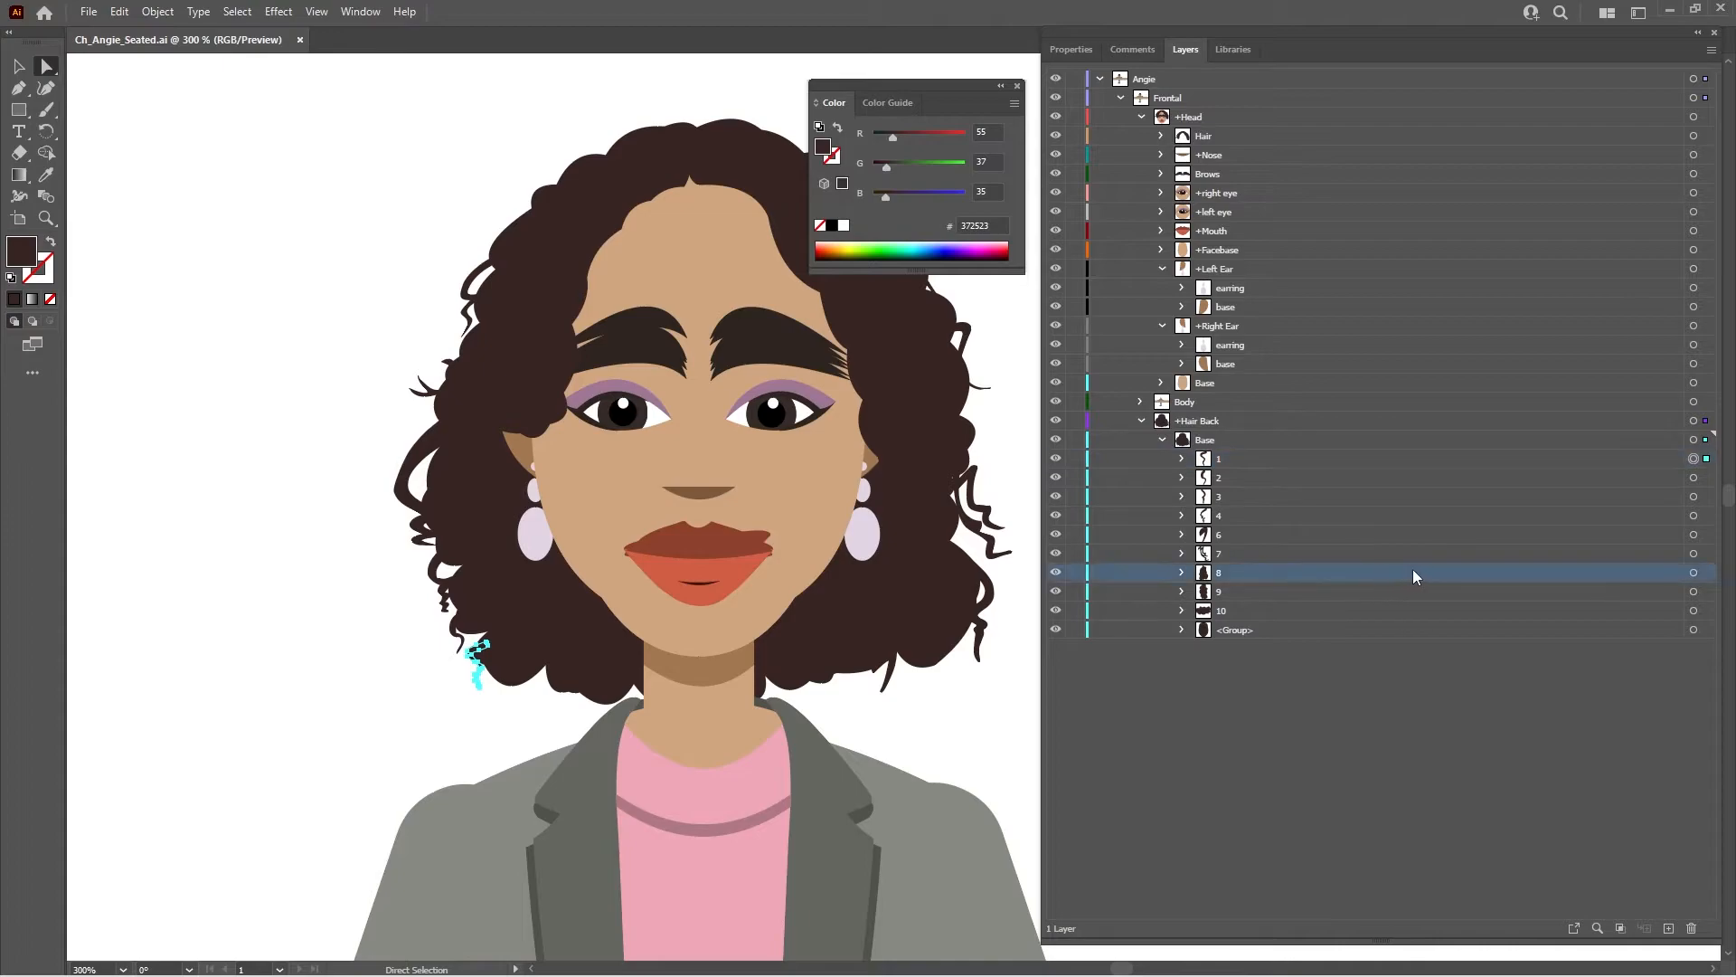
pyautogui.click(1693, 573)
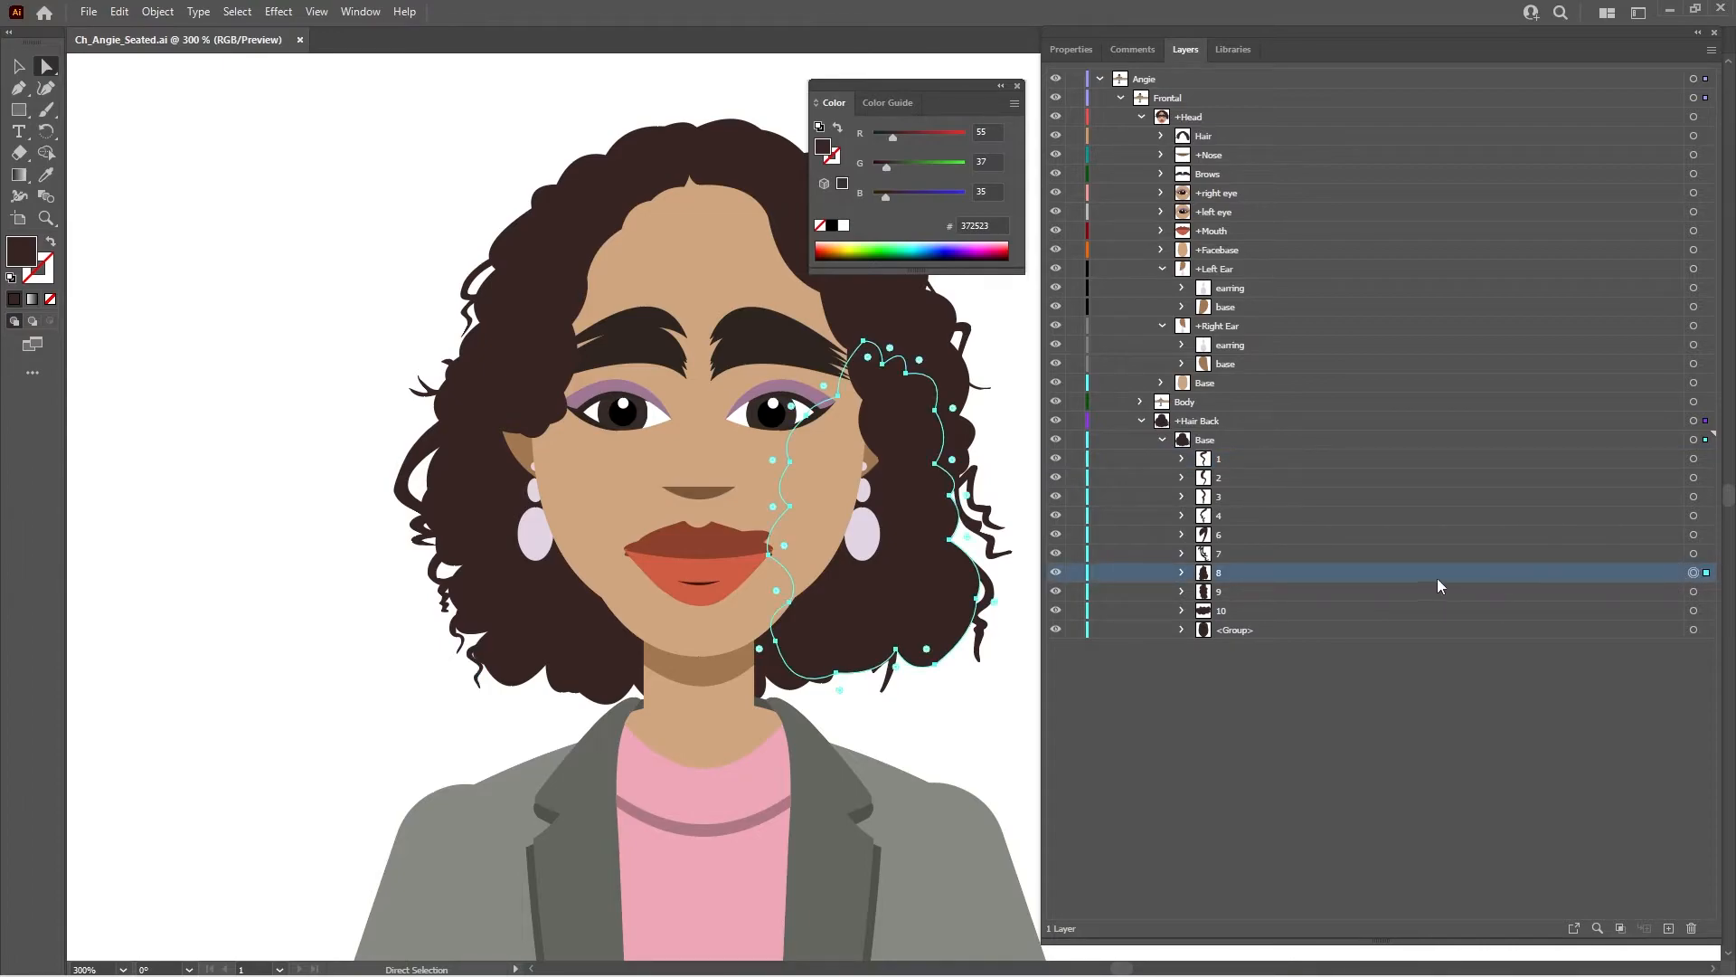
pyautogui.doubleClick(1408, 572)
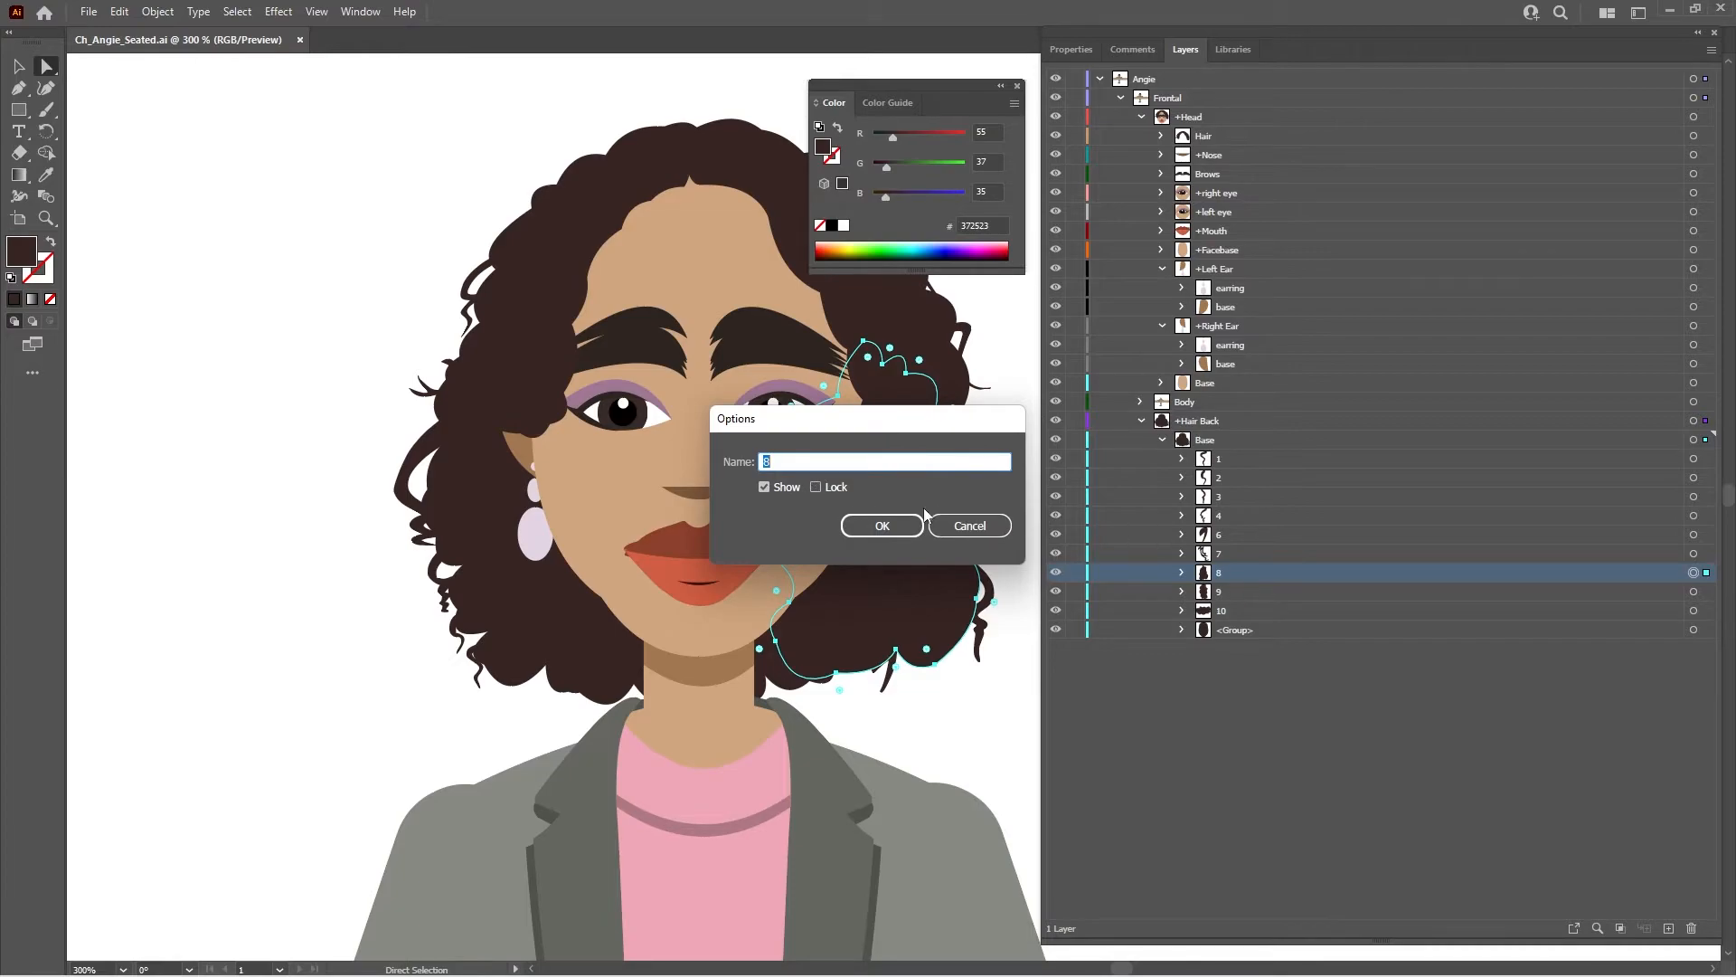
pyautogui.click(966, 525)
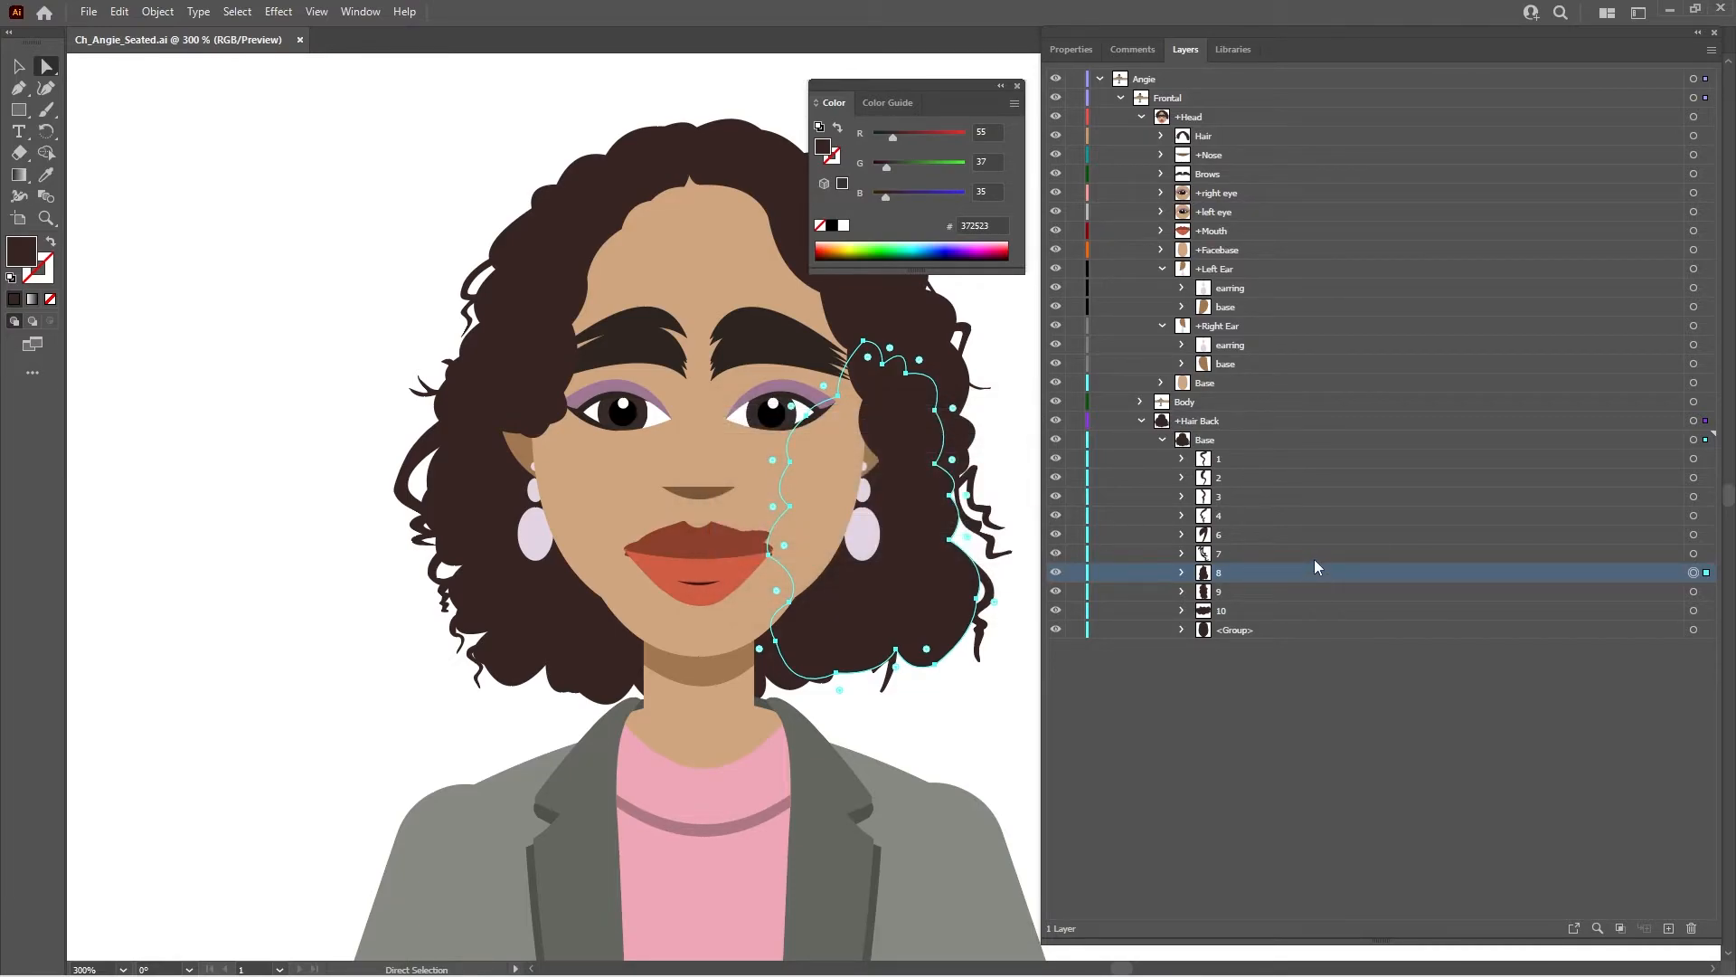
# - Move hair layers 6 and 7 into layer 8 inside +Hair Back's Base
pyautogui.click(1310, 535)
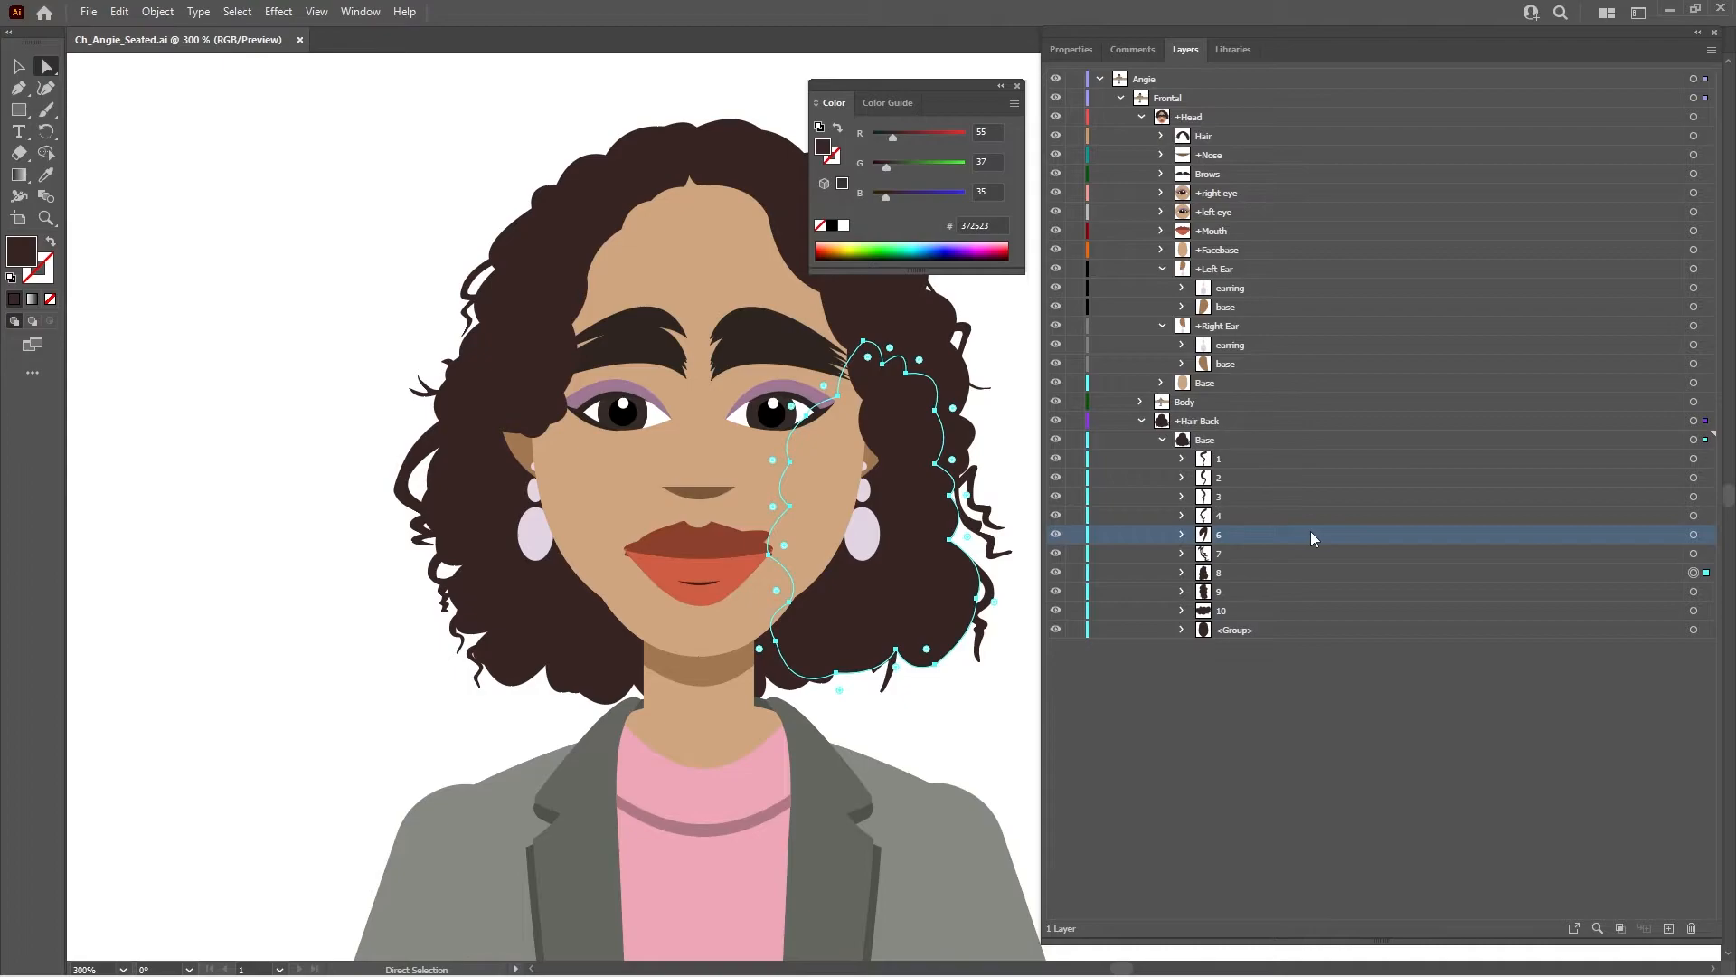
pyautogui.click(1694, 536)
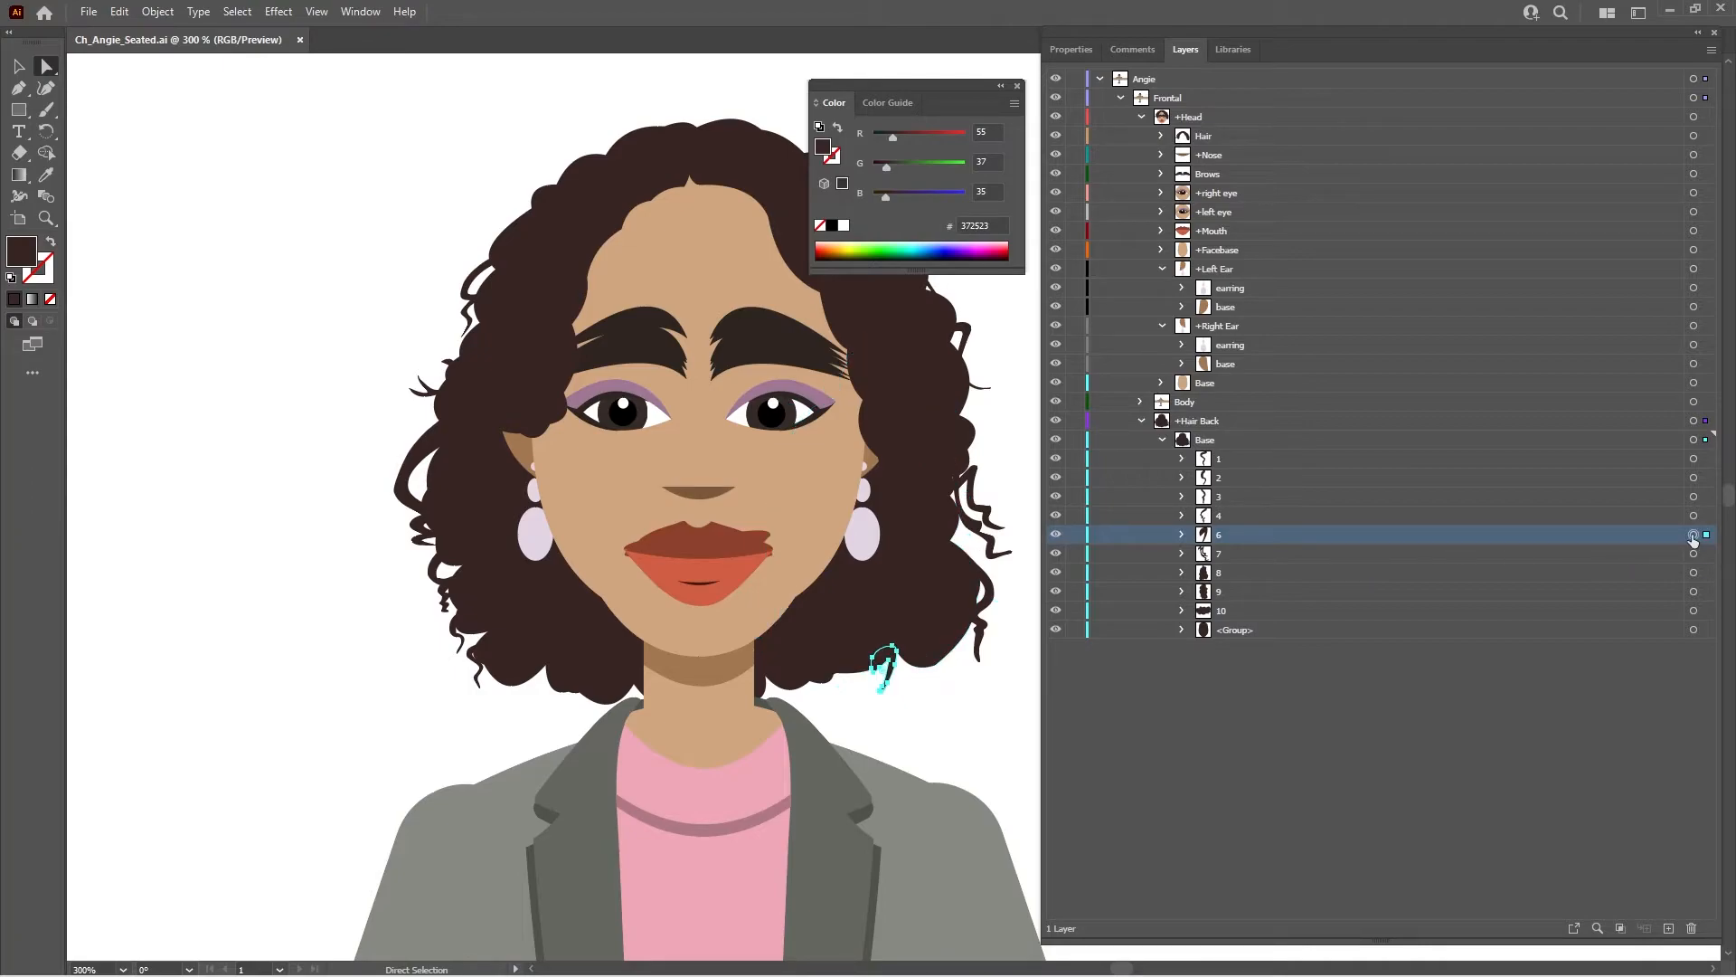
pyautogui.moveTo(1655, 535); pyautogui.dragTo(1652, 573)
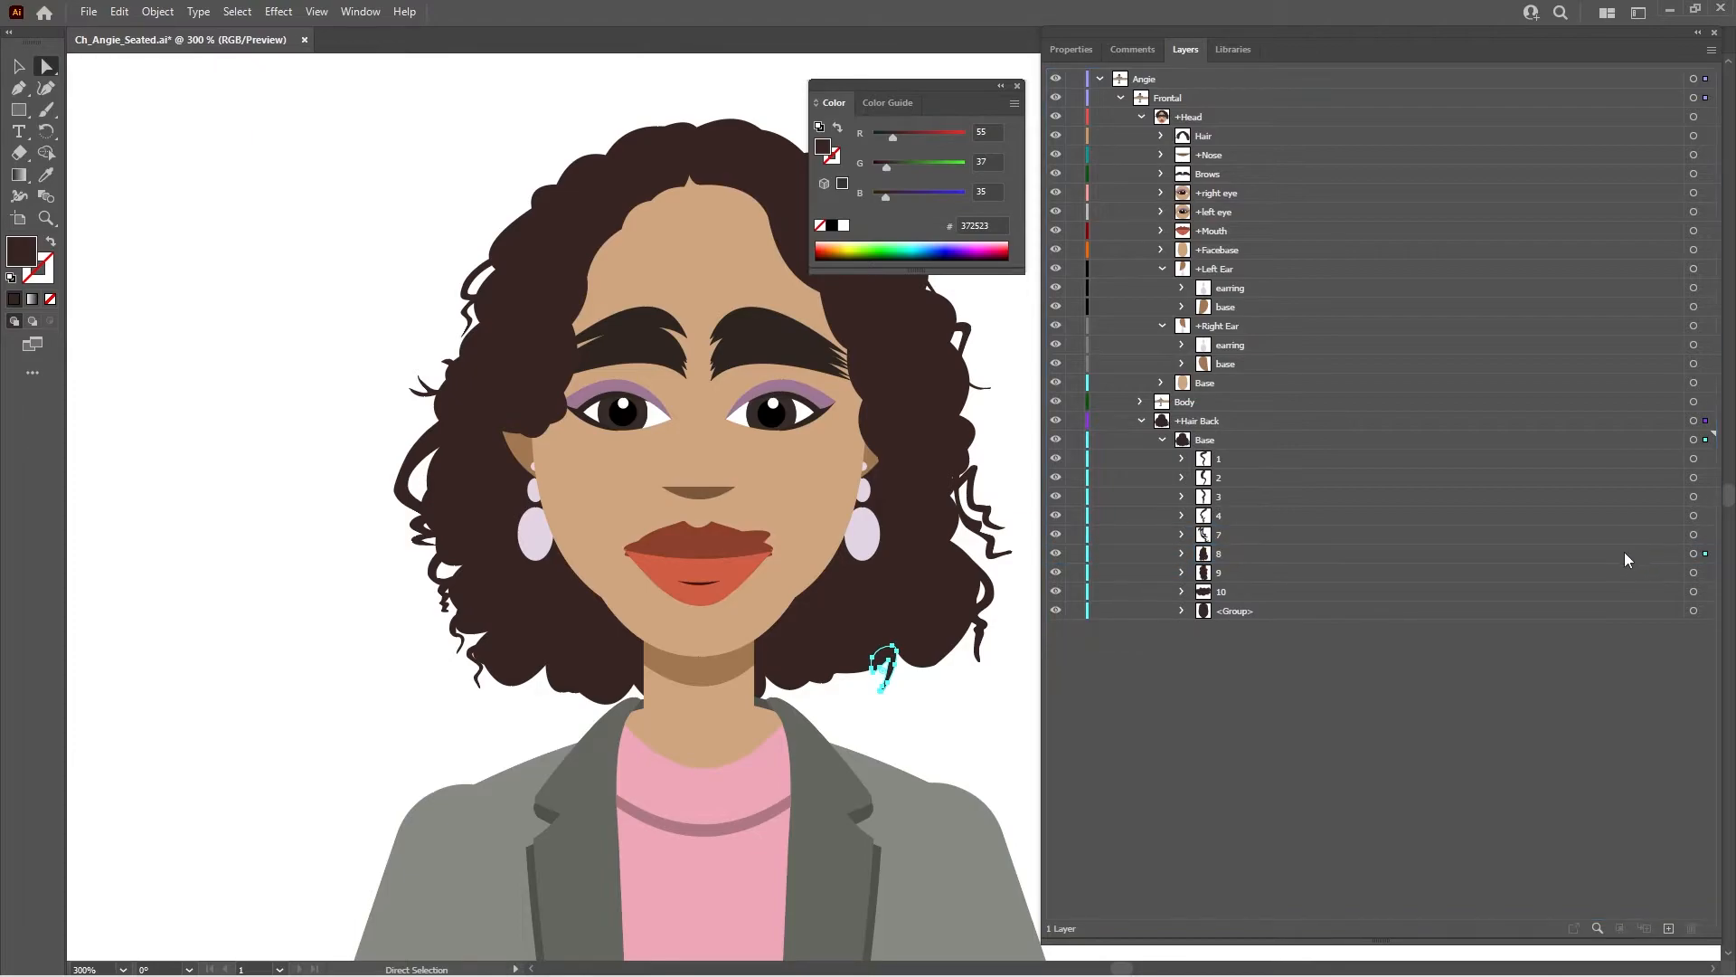
pyautogui.click(1599, 548)
pyautogui.click(1688, 535)
pyautogui.click(1692, 535)
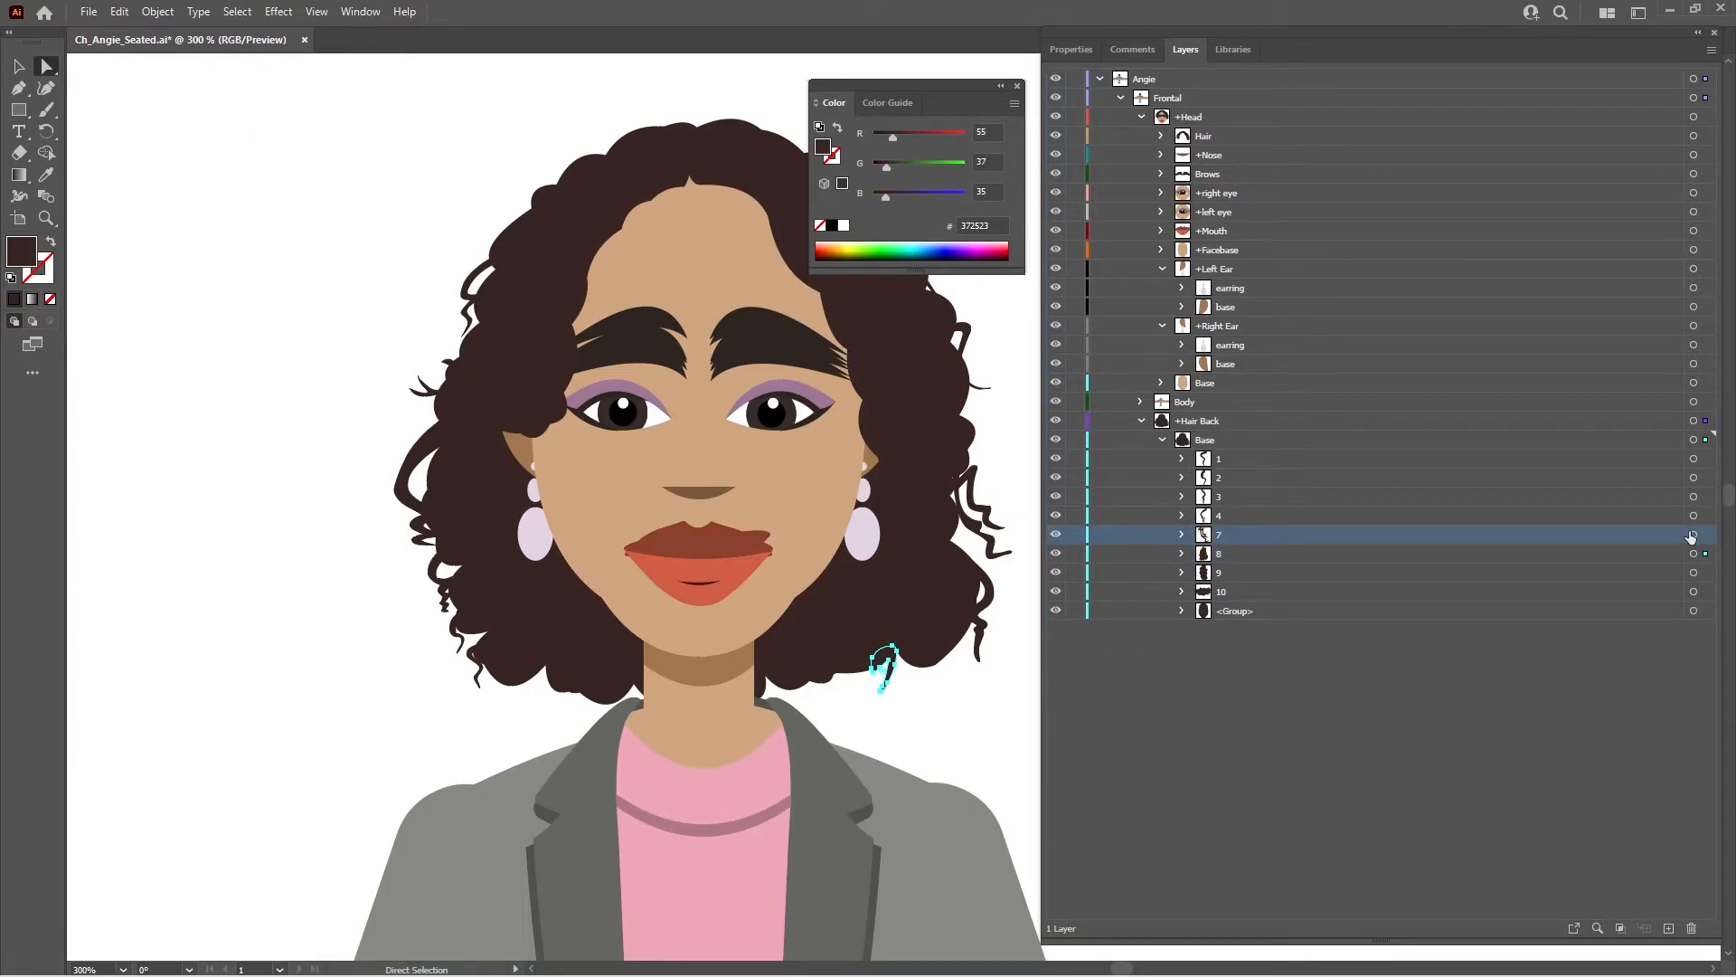
pyautogui.moveTo(1574, 534); pyautogui.dragTo(1576, 550)
# - Move hair layer 4 into layer 9 and hair layer 3 into layer 8
pyautogui.click(1561, 515)
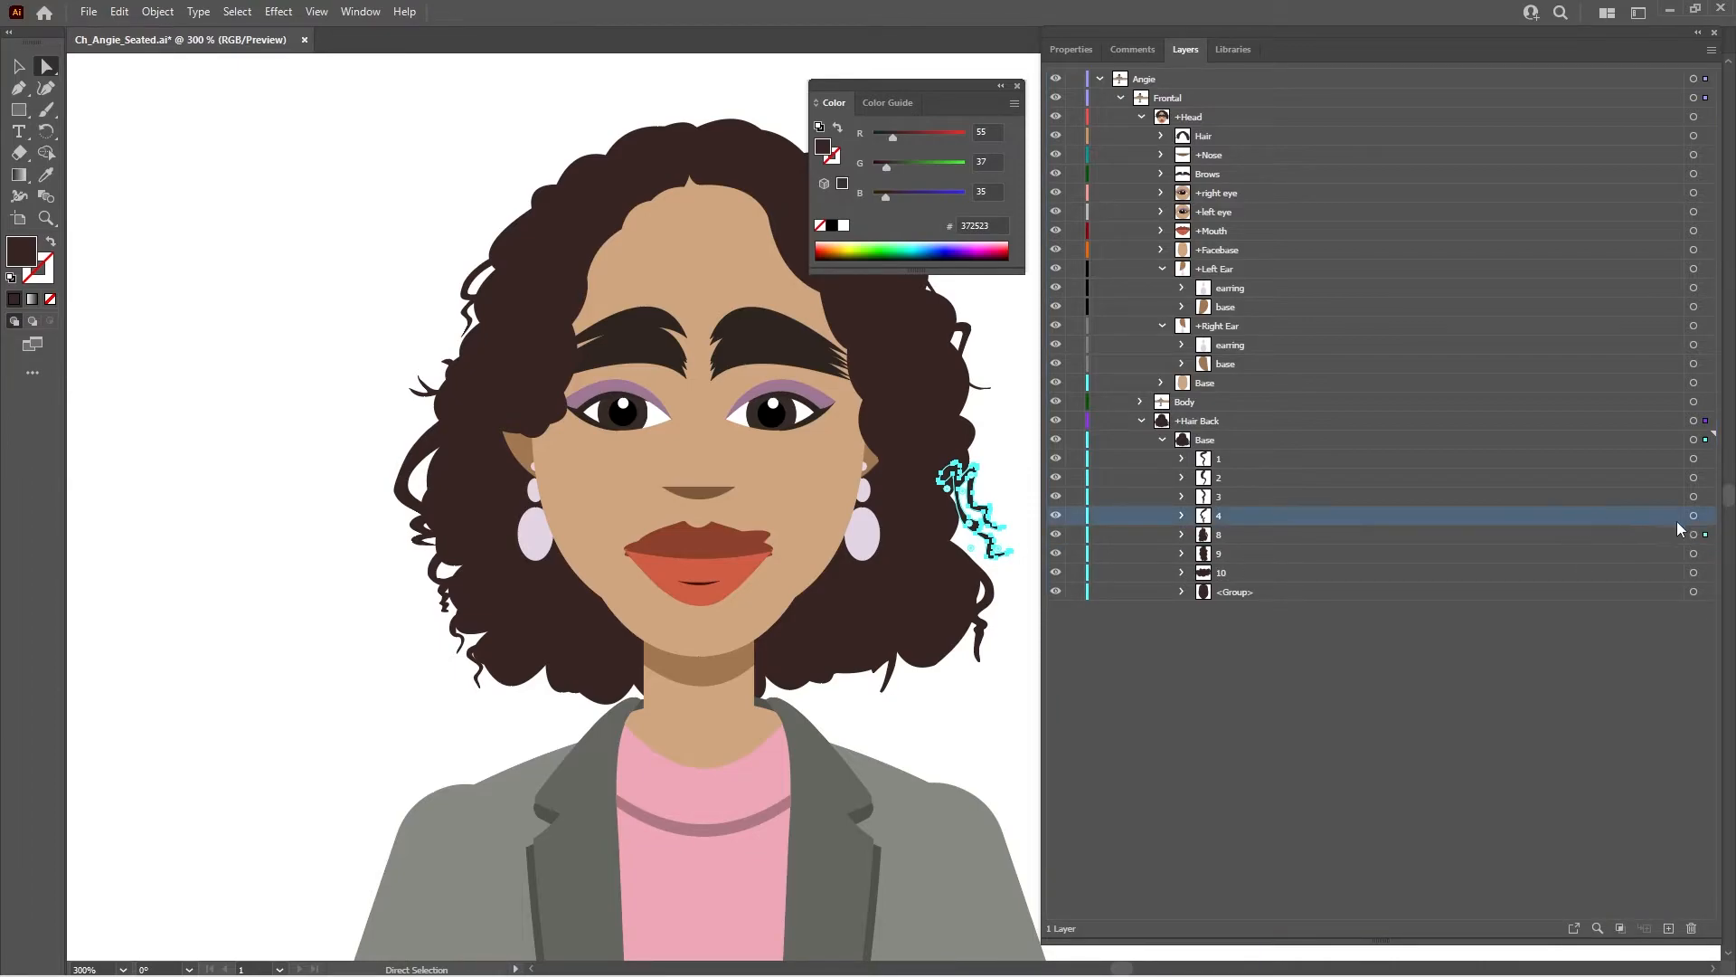
pyautogui.click(1692, 516)
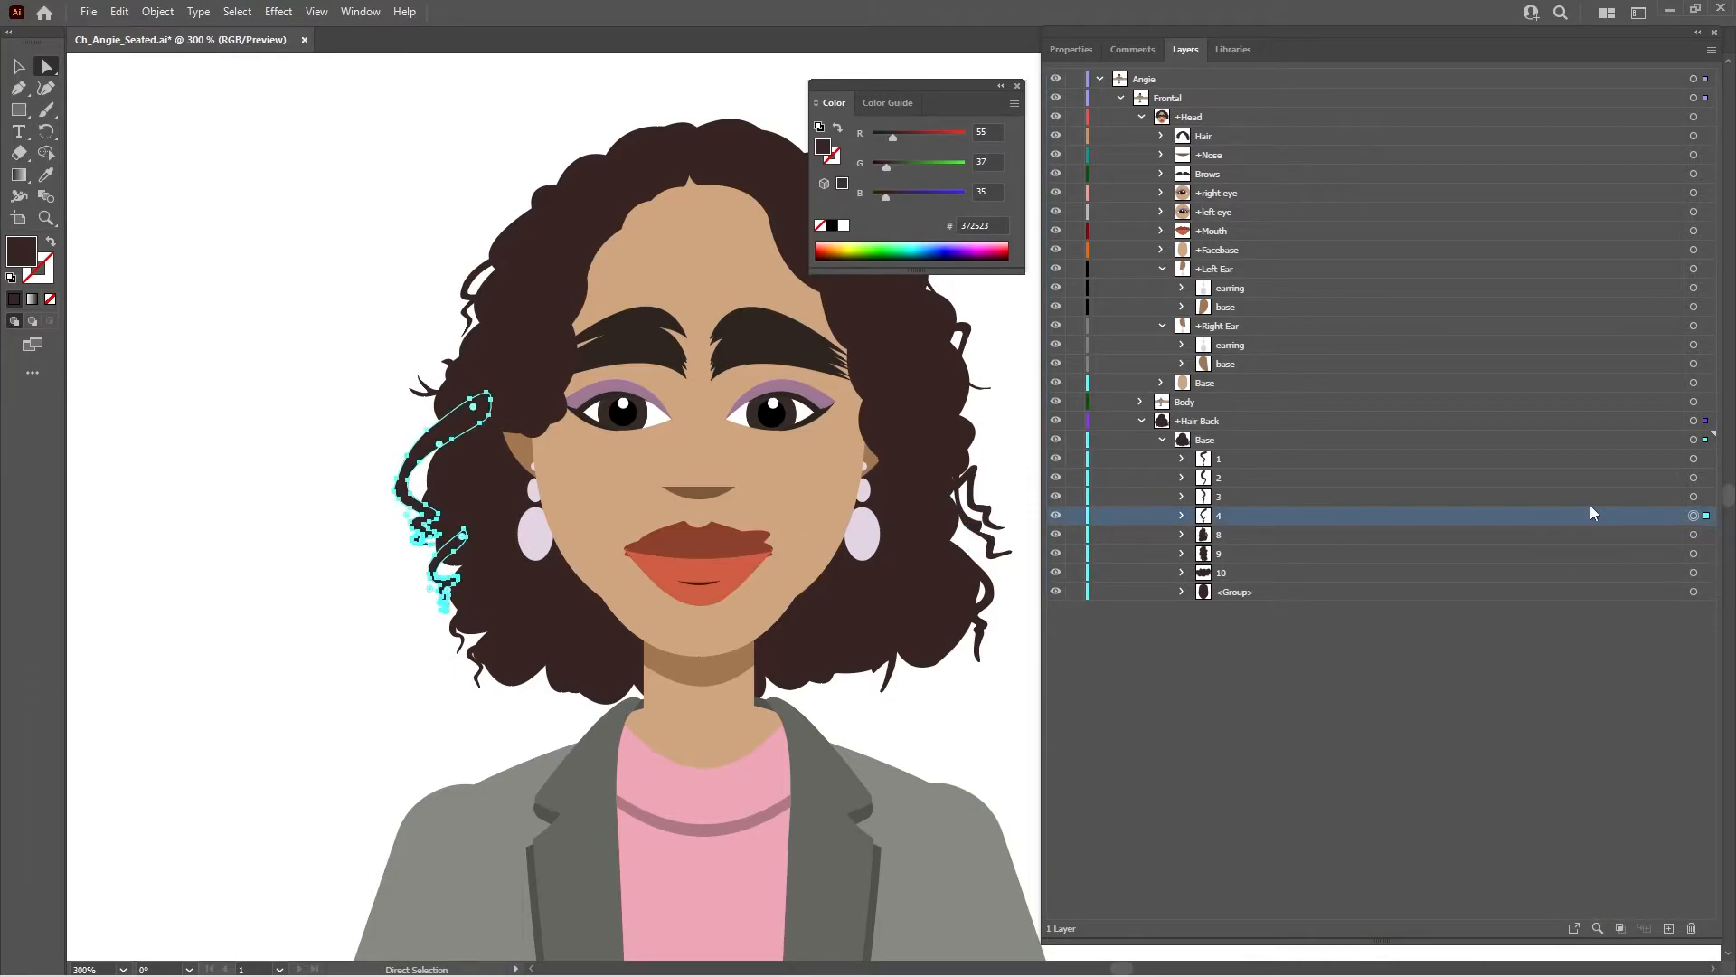
pyautogui.moveTo(1479, 516); pyautogui.dragTo(1473, 548)
pyautogui.click(1456, 498)
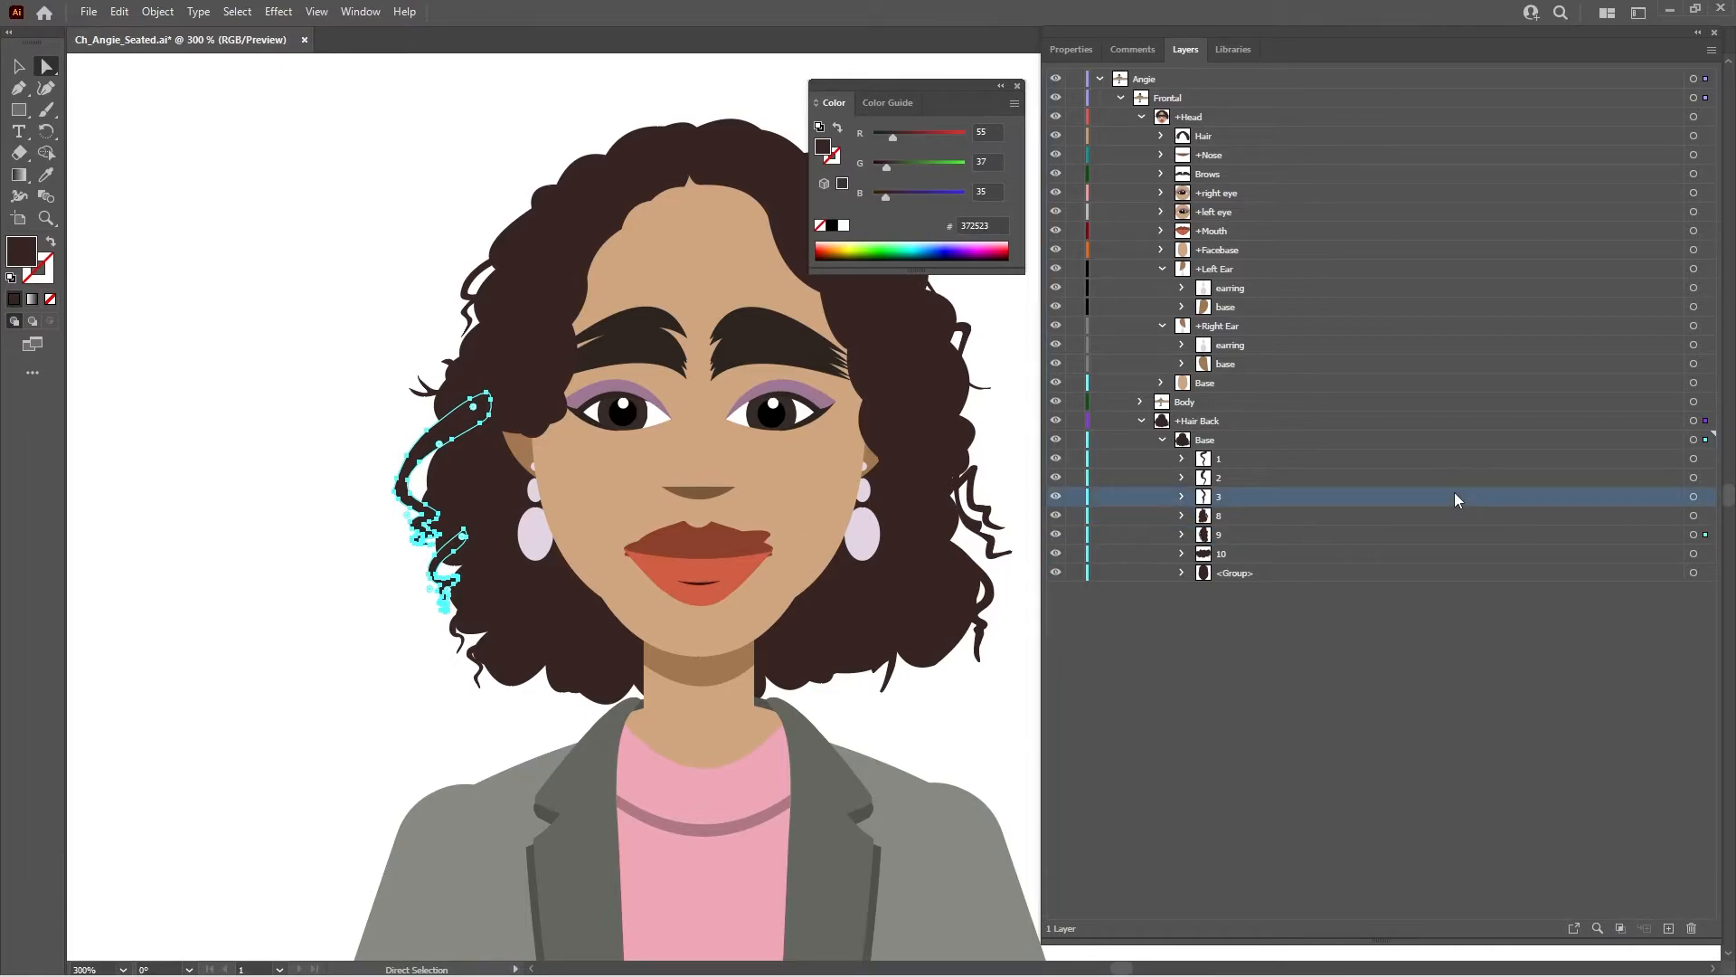
pyautogui.click(1692, 498)
pyautogui.moveTo(1516, 504); pyautogui.dragTo(1511, 511)
# - Move hair layers 2 and 1 into layer 9 and save the Ch_Angie_Seated artwork
pyautogui.click(1503, 480)
pyautogui.click(1694, 479)
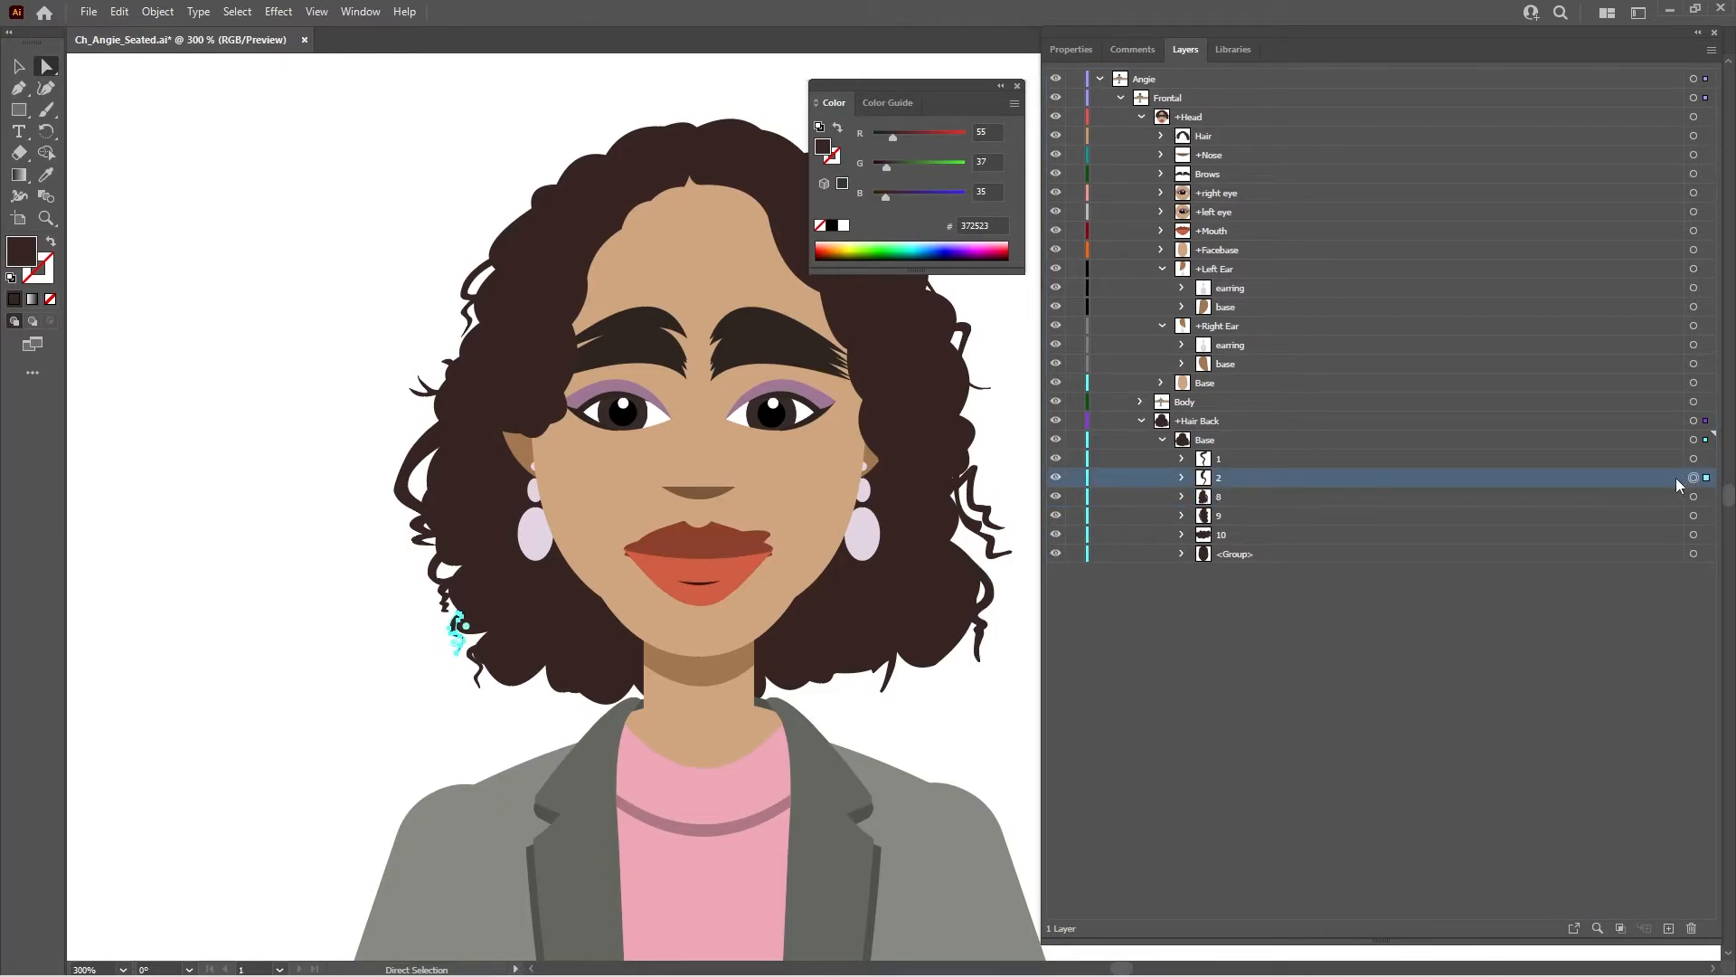
pyautogui.moveTo(1458, 475); pyautogui.dragTo(1456, 509)
pyautogui.click(1603, 458)
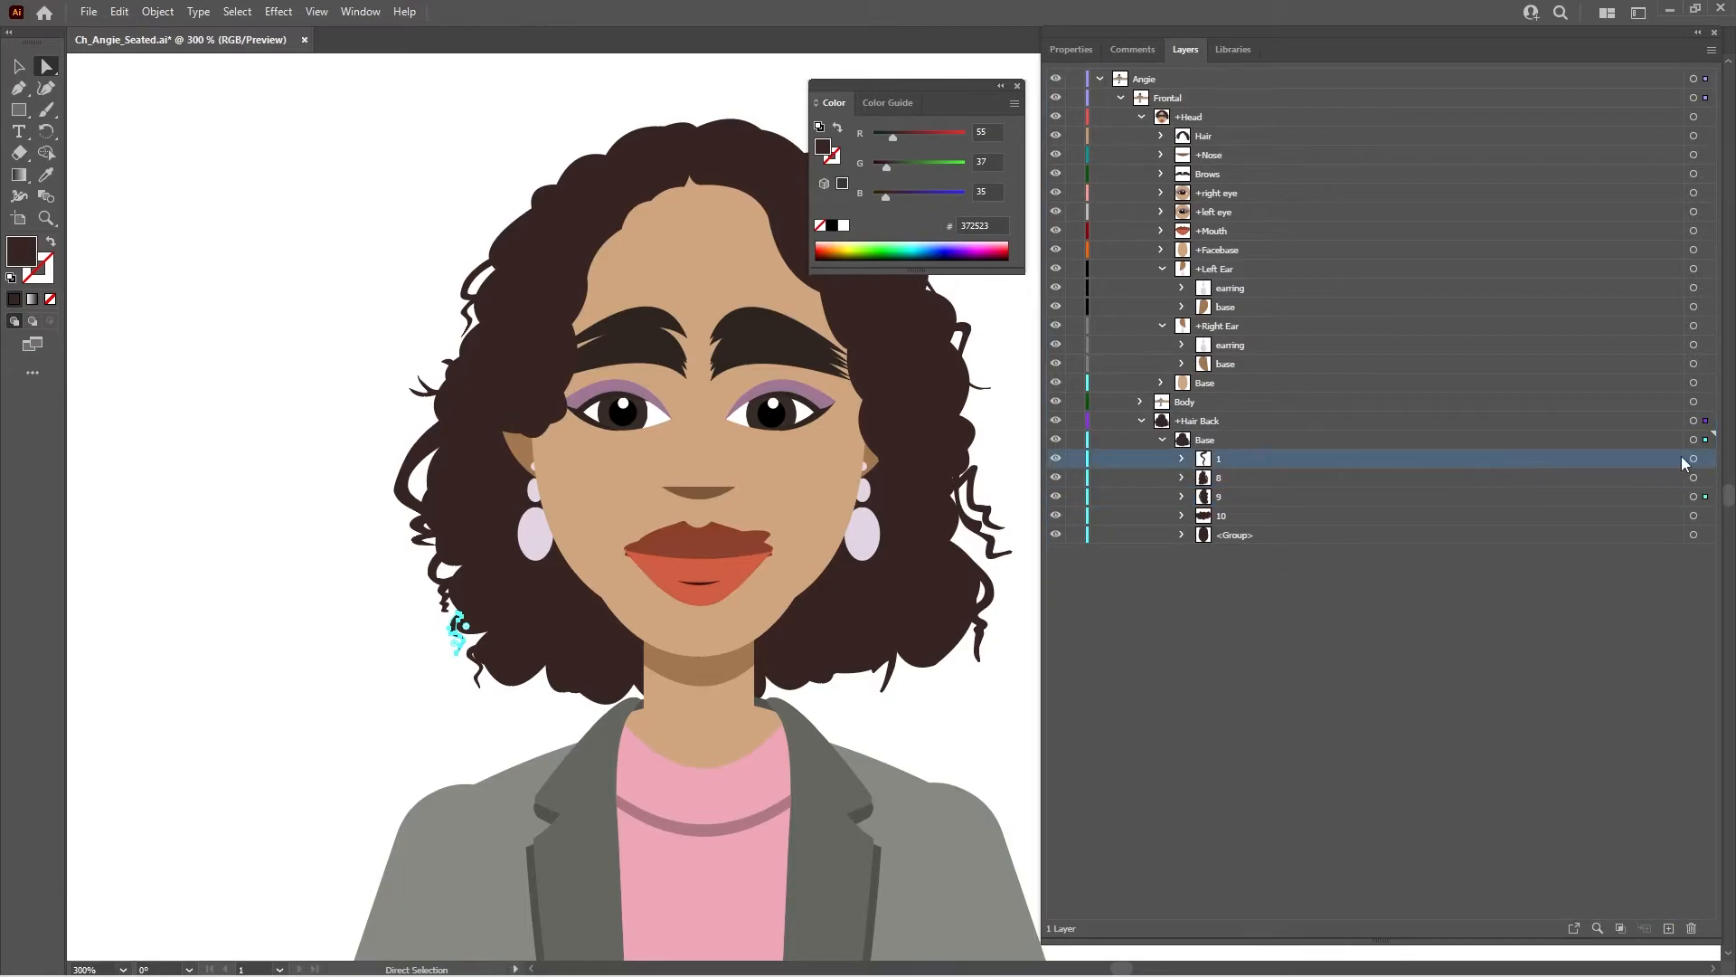
pyautogui.moveTo(1488, 456); pyautogui.dragTo(1488, 490)
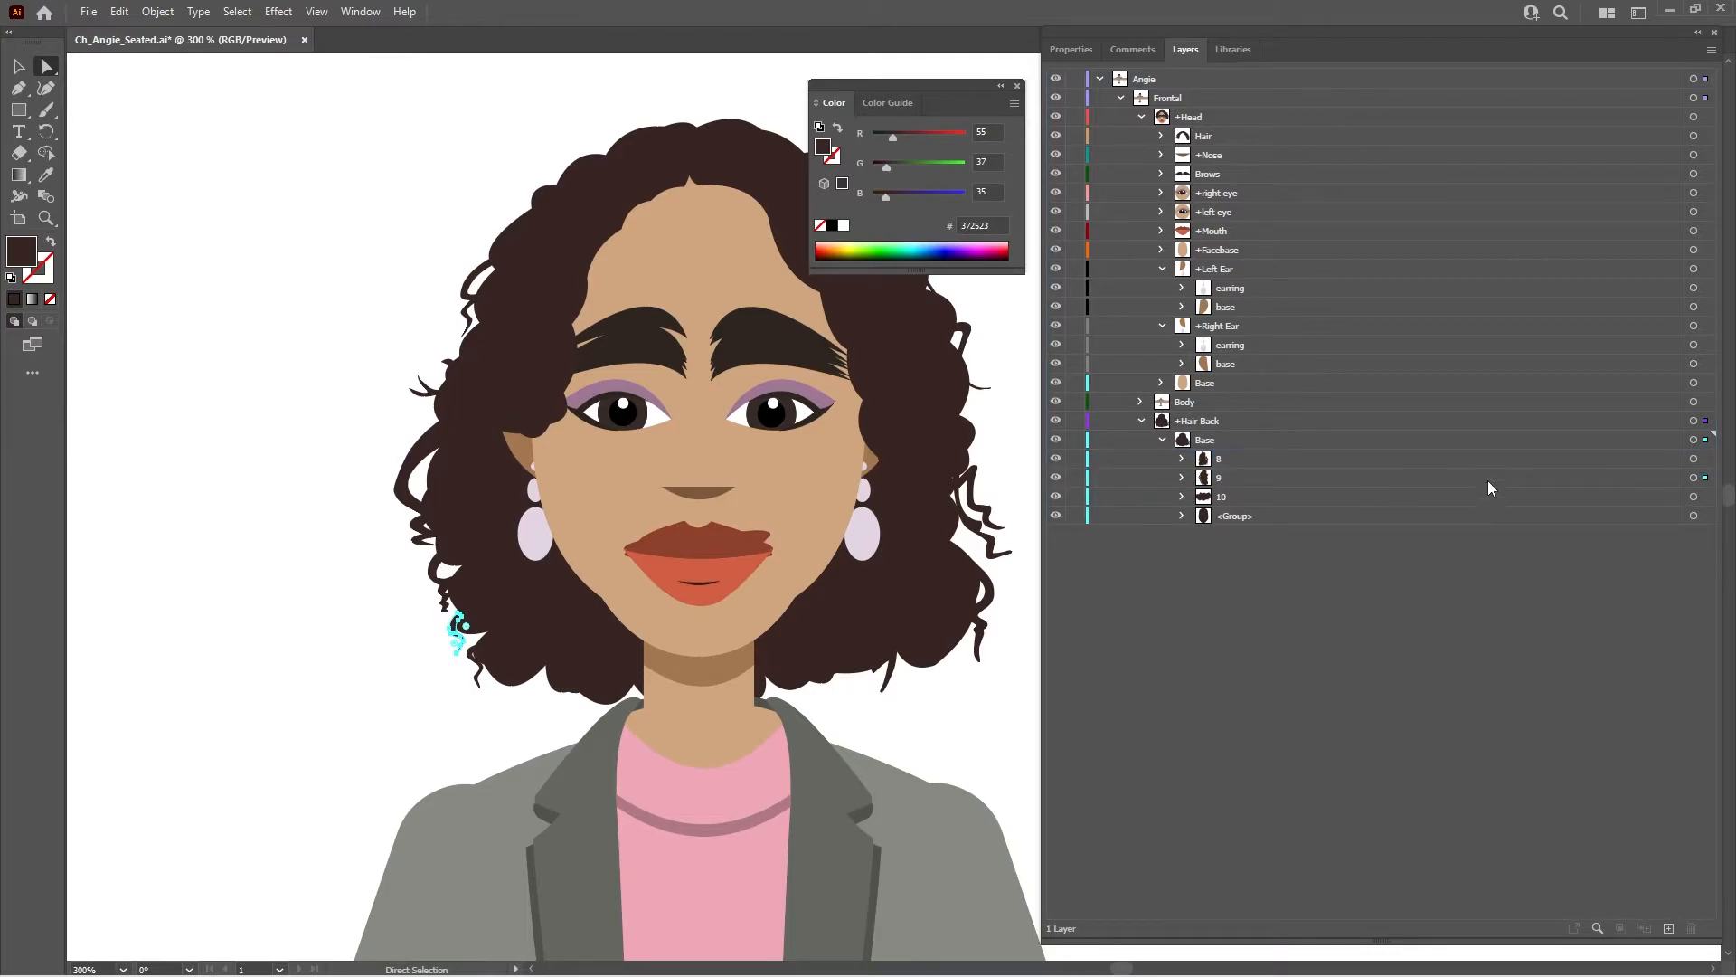
pyautogui.moveTo(1052, 958)
pyautogui.hotkey('ctrl', 's')
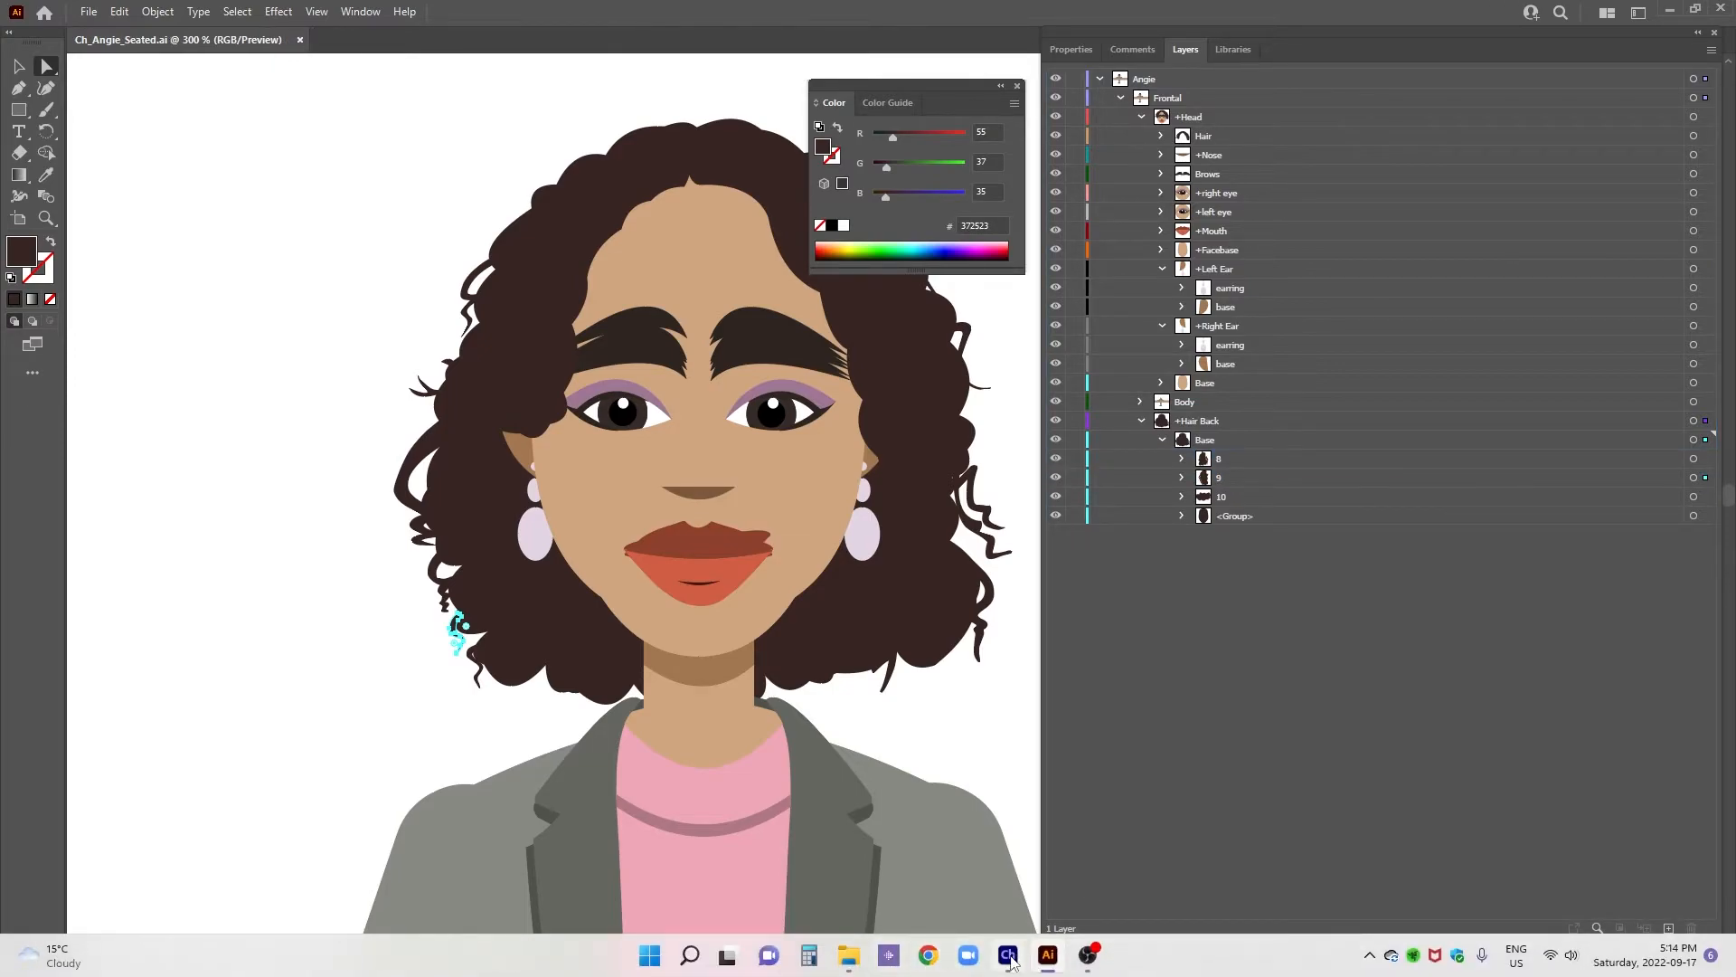
# - Switch to Character Animator, calibrate the camera tracking and open the Ch_Angie_Seated puppet for rigging
pyautogui.click(1008, 956)
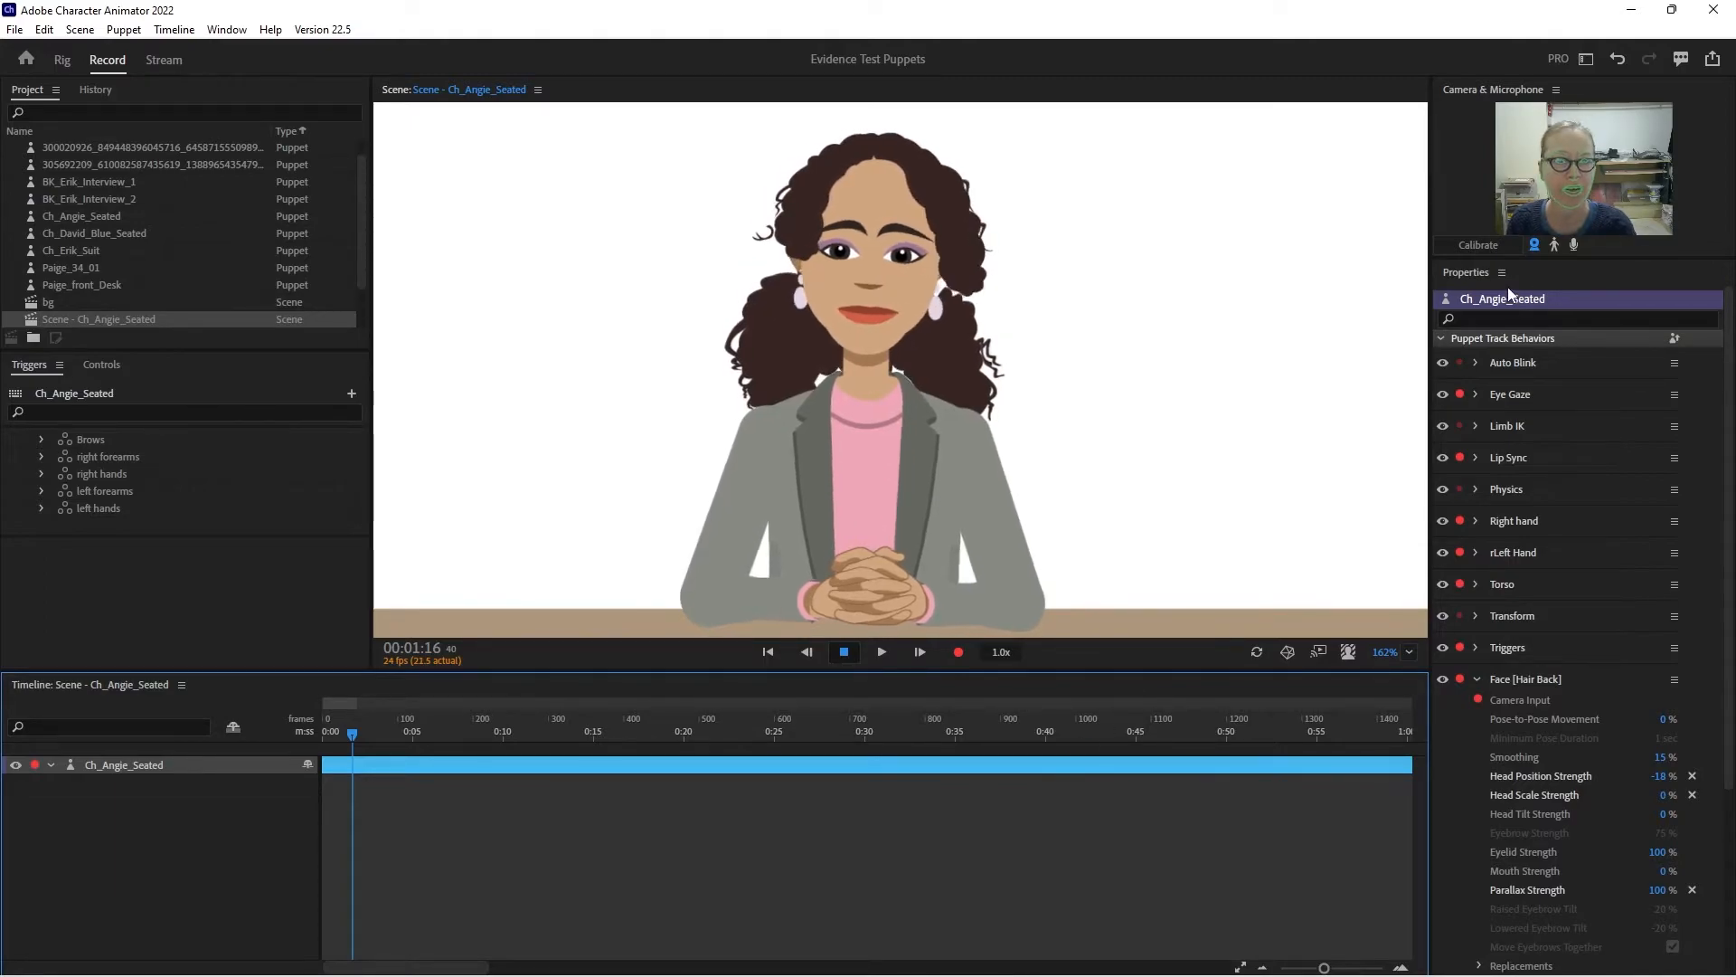
pyautogui.click(1481, 244)
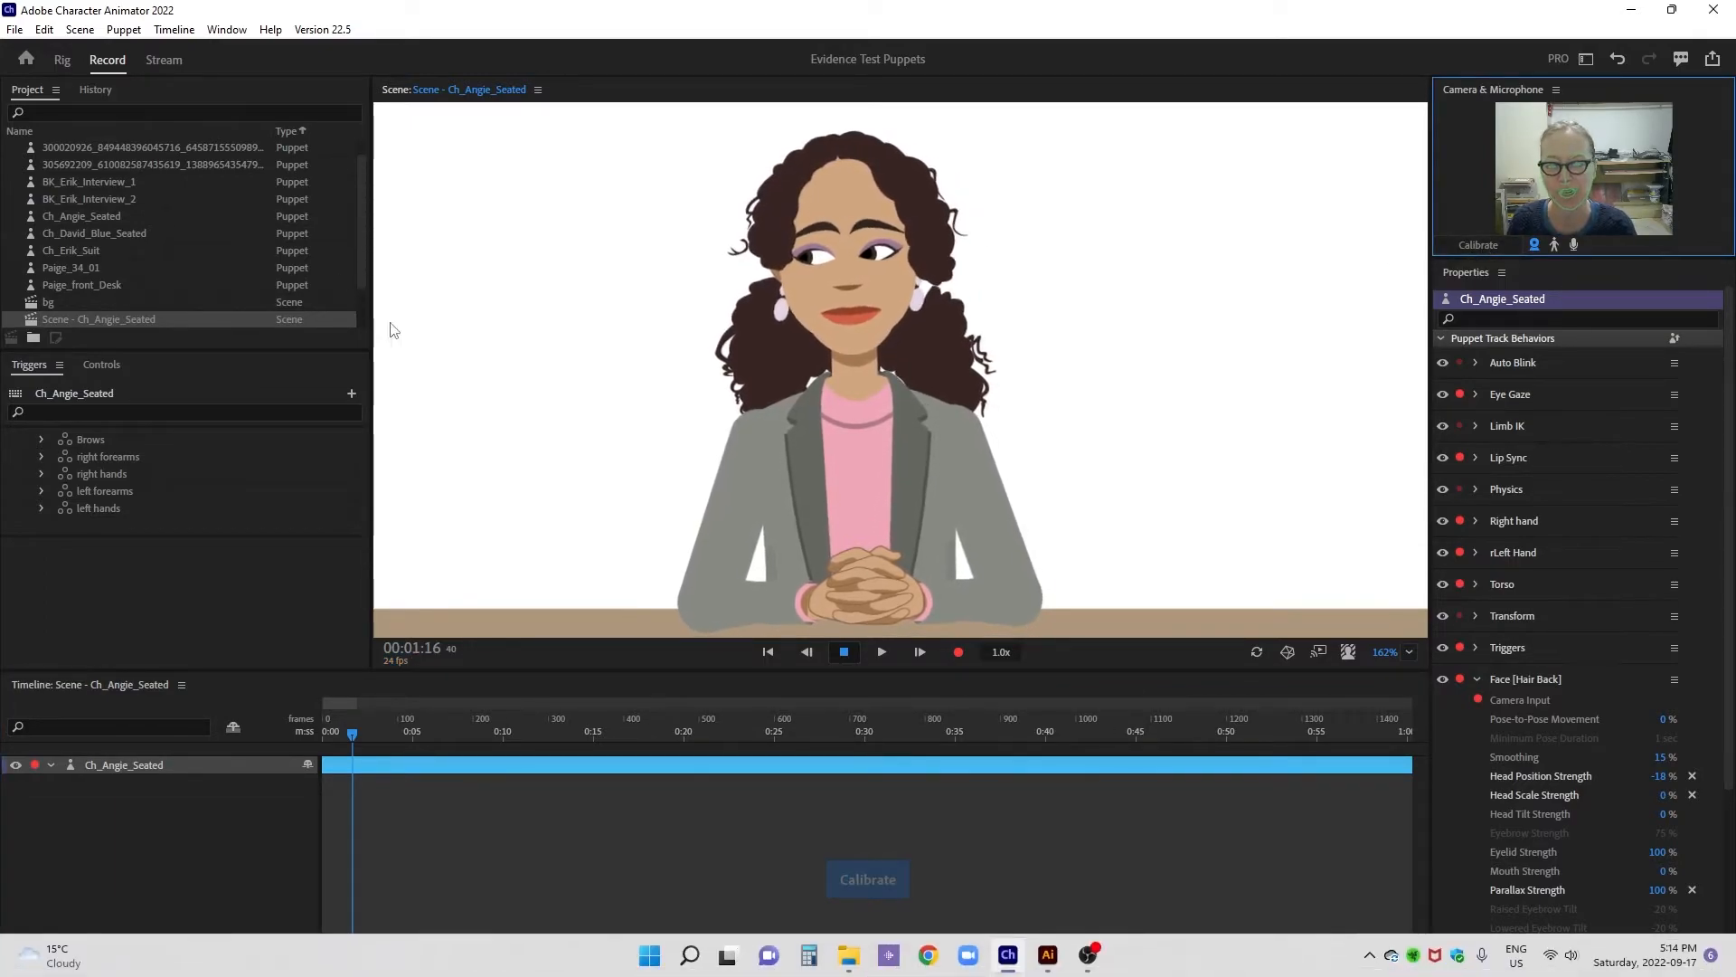
pyautogui.click(62, 60)
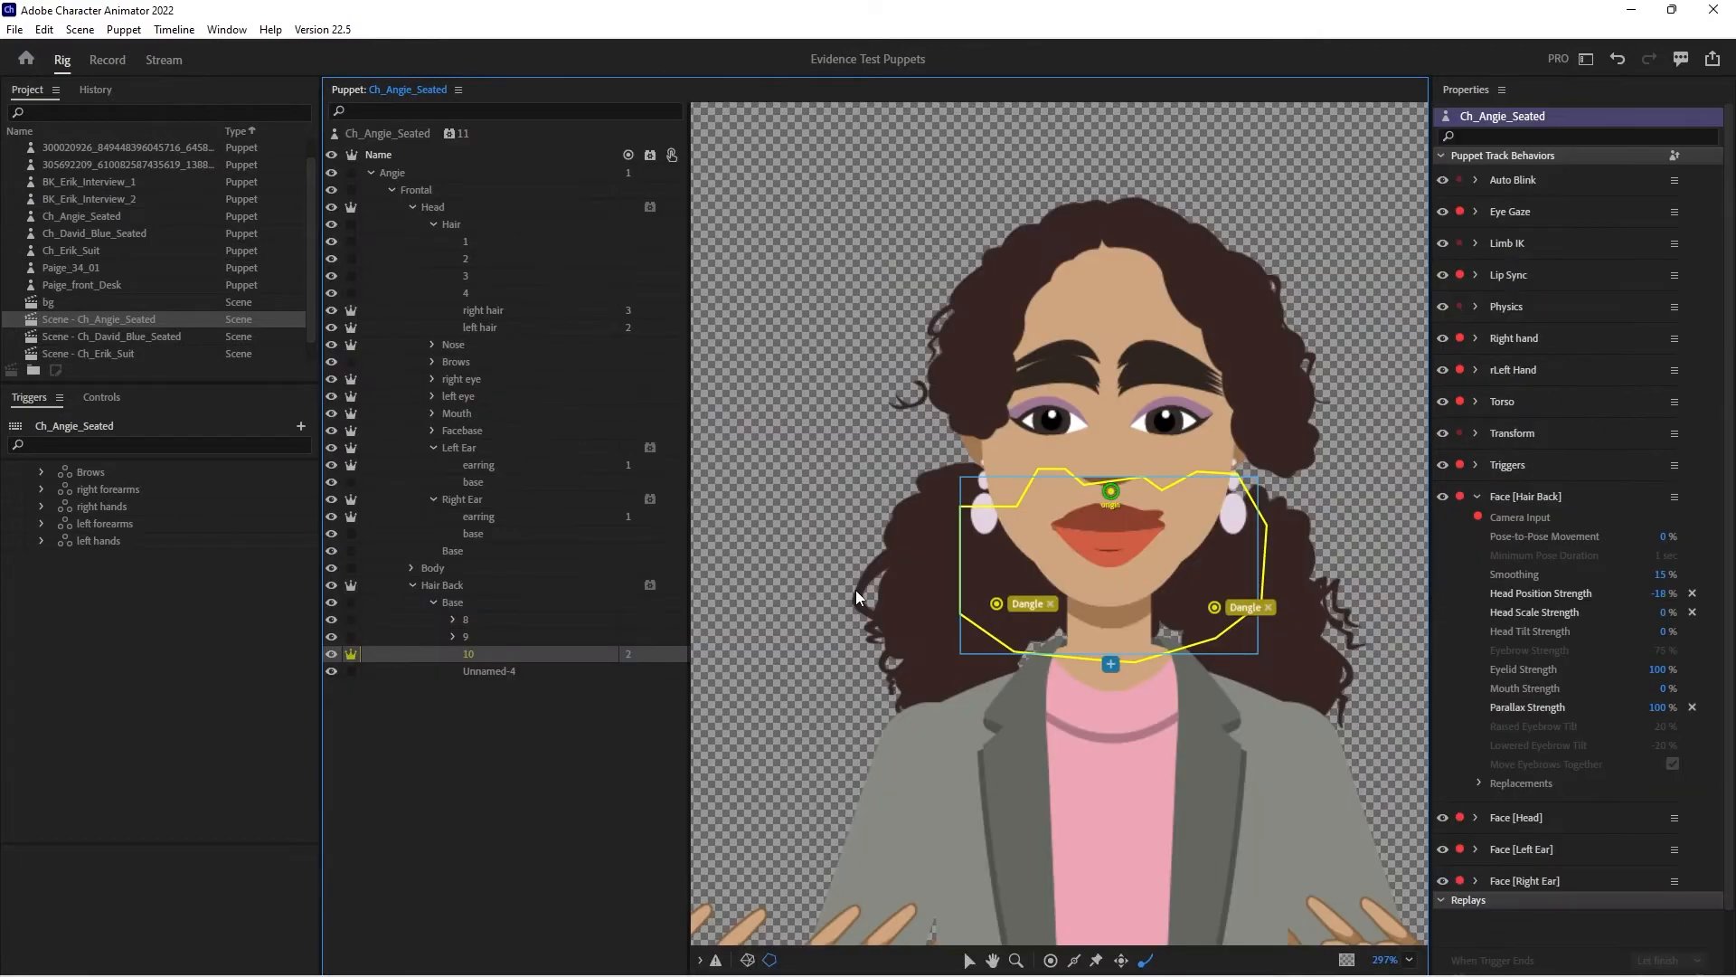
pyautogui.moveTo(939, 958)
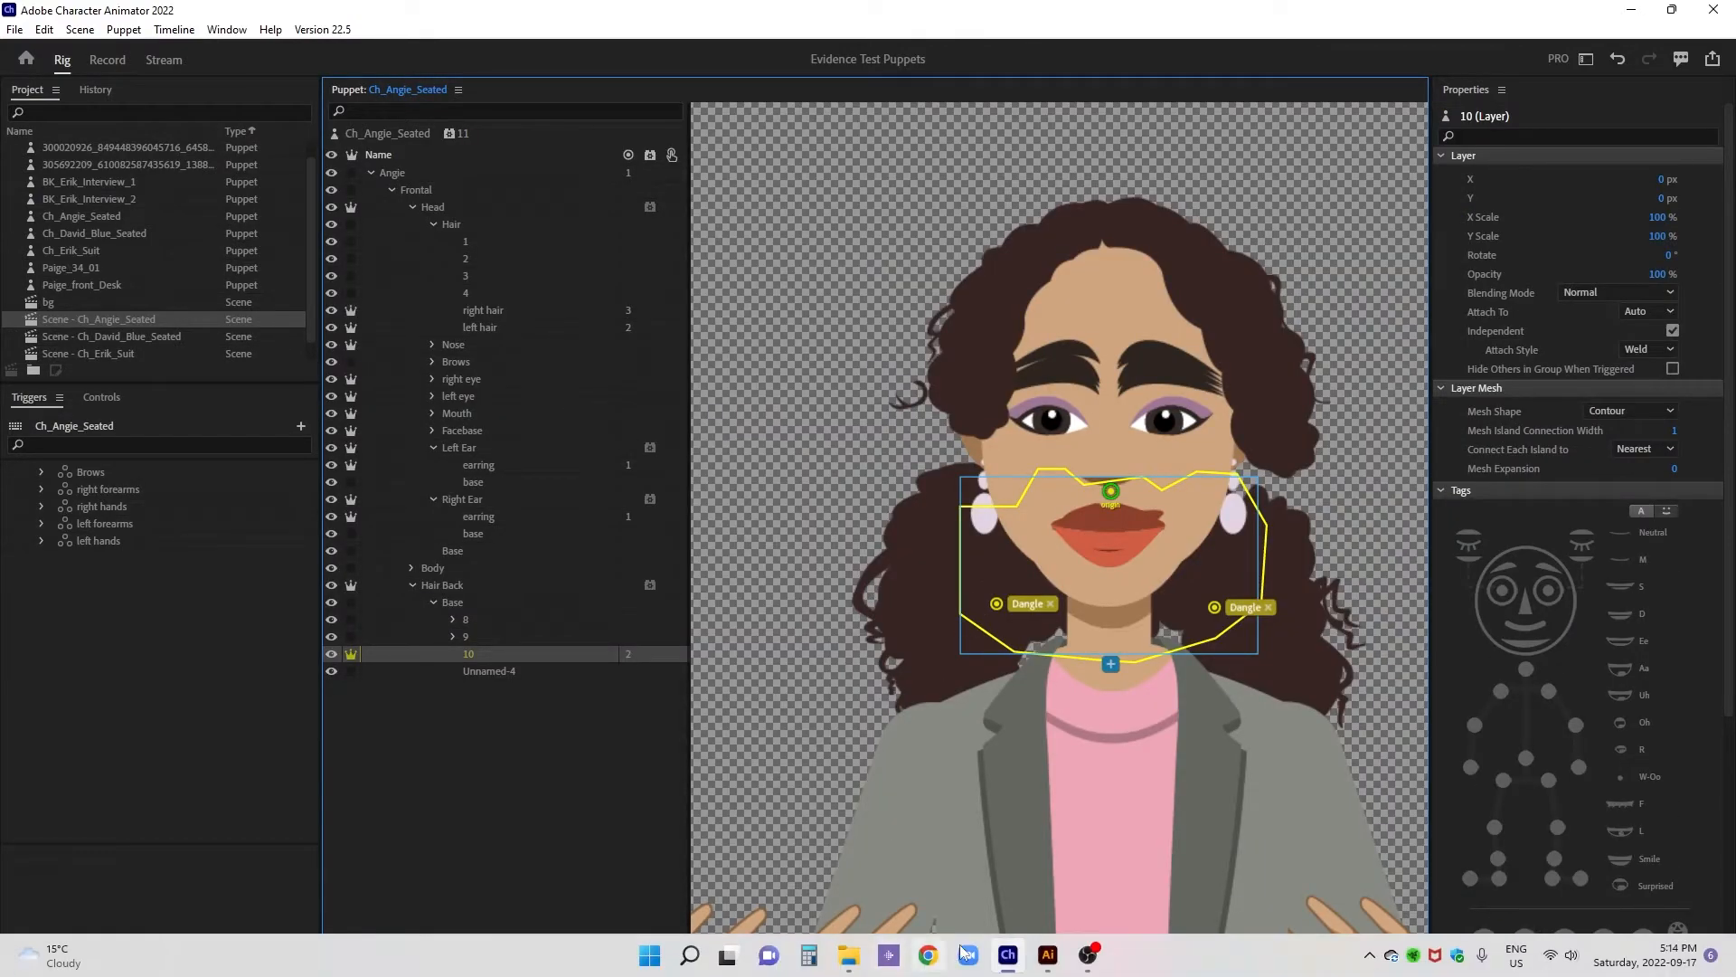
# - Switch to Illustrator and examine all the artwork contained in +Hair Back's Base
pyautogui.click(1050, 957)
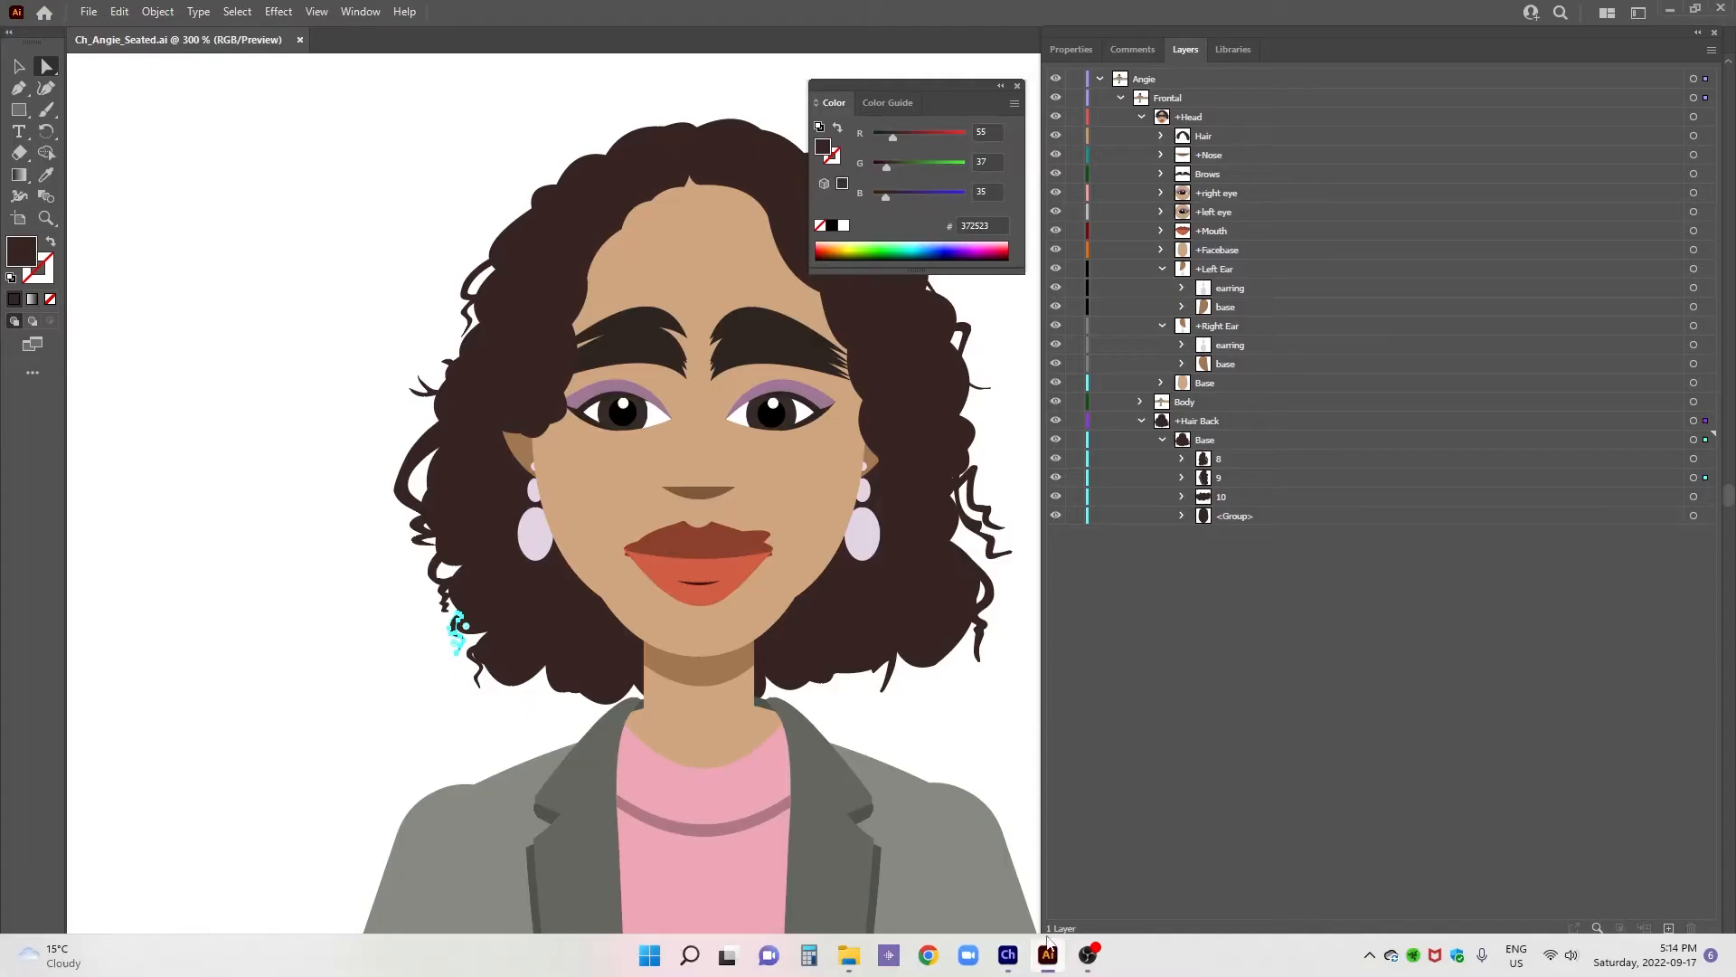
pyautogui.click(1251, 447)
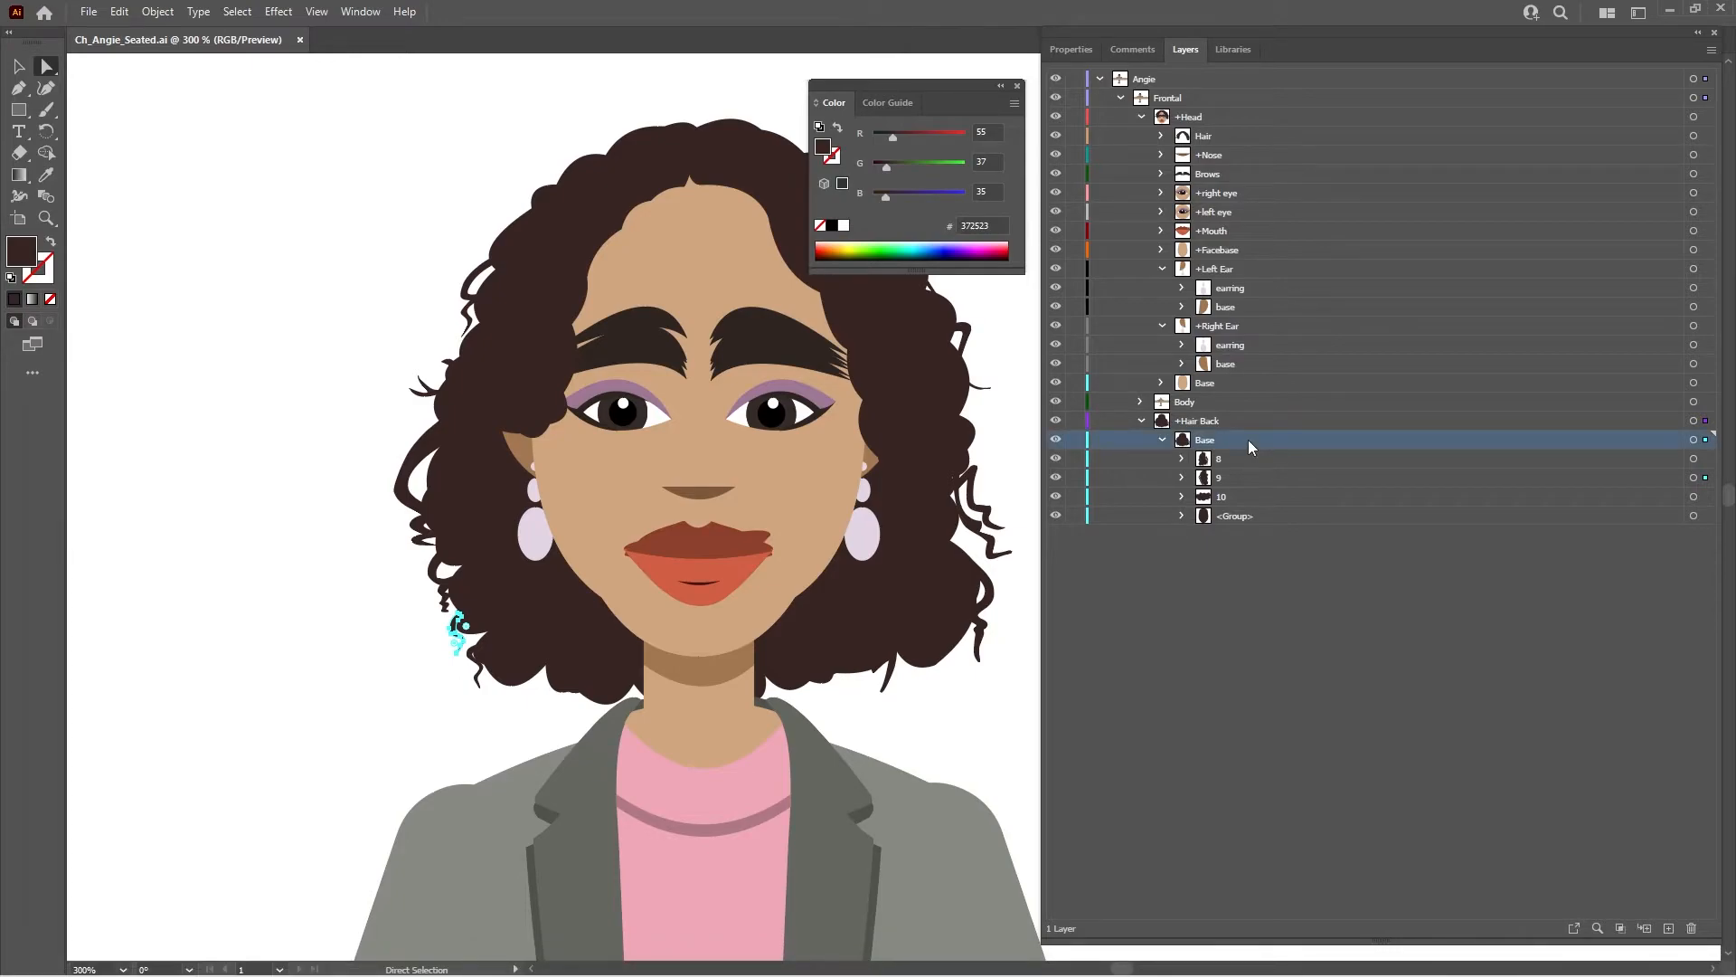
pyautogui.click(1693, 440)
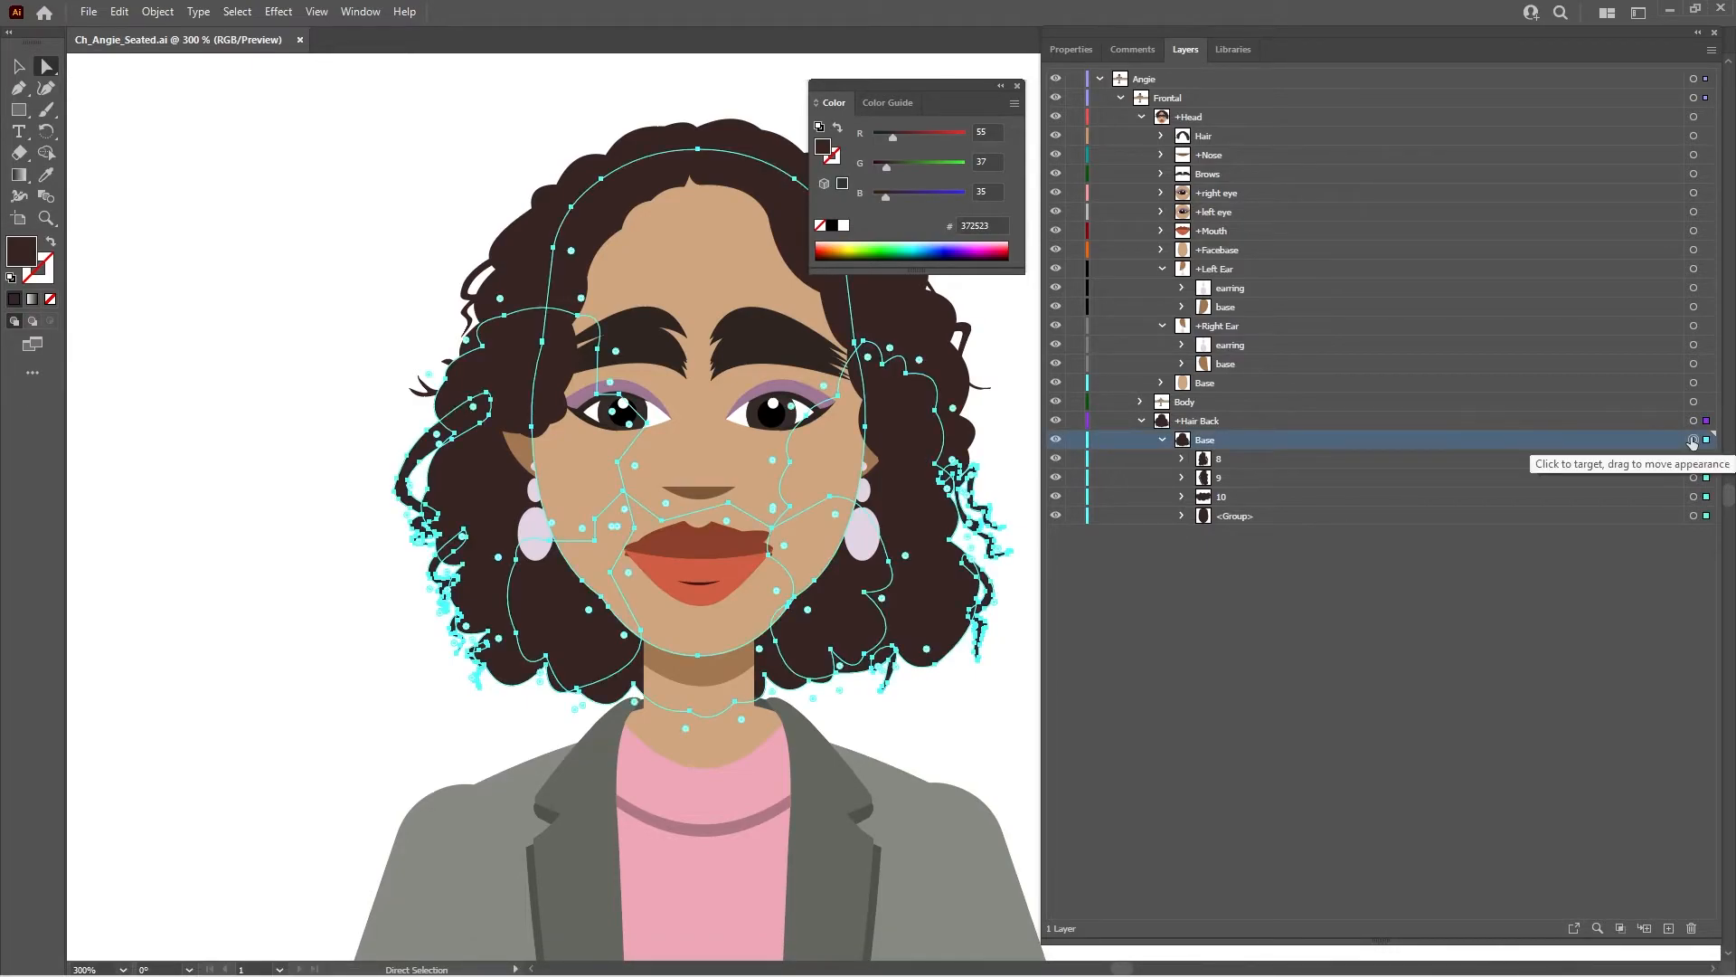
pyautogui.moveTo(1169, 957)
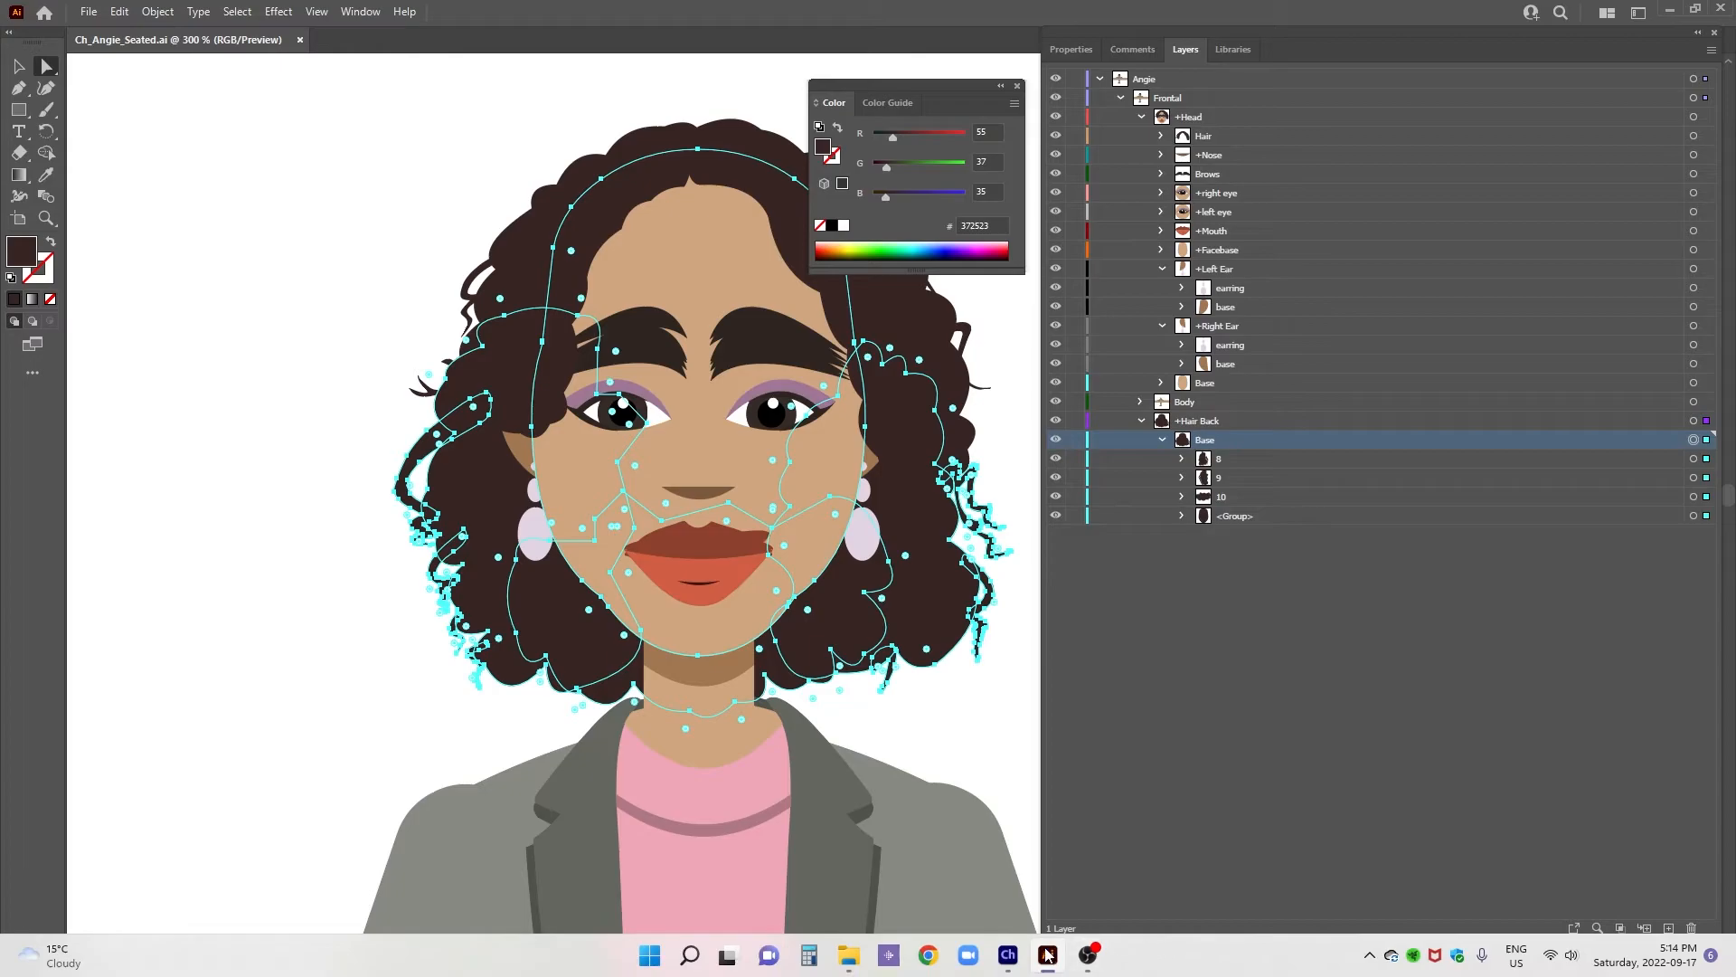
# - Switch to Character Animator and examine the mesh outline of the Hair Back layer
pyautogui.click(1007, 957)
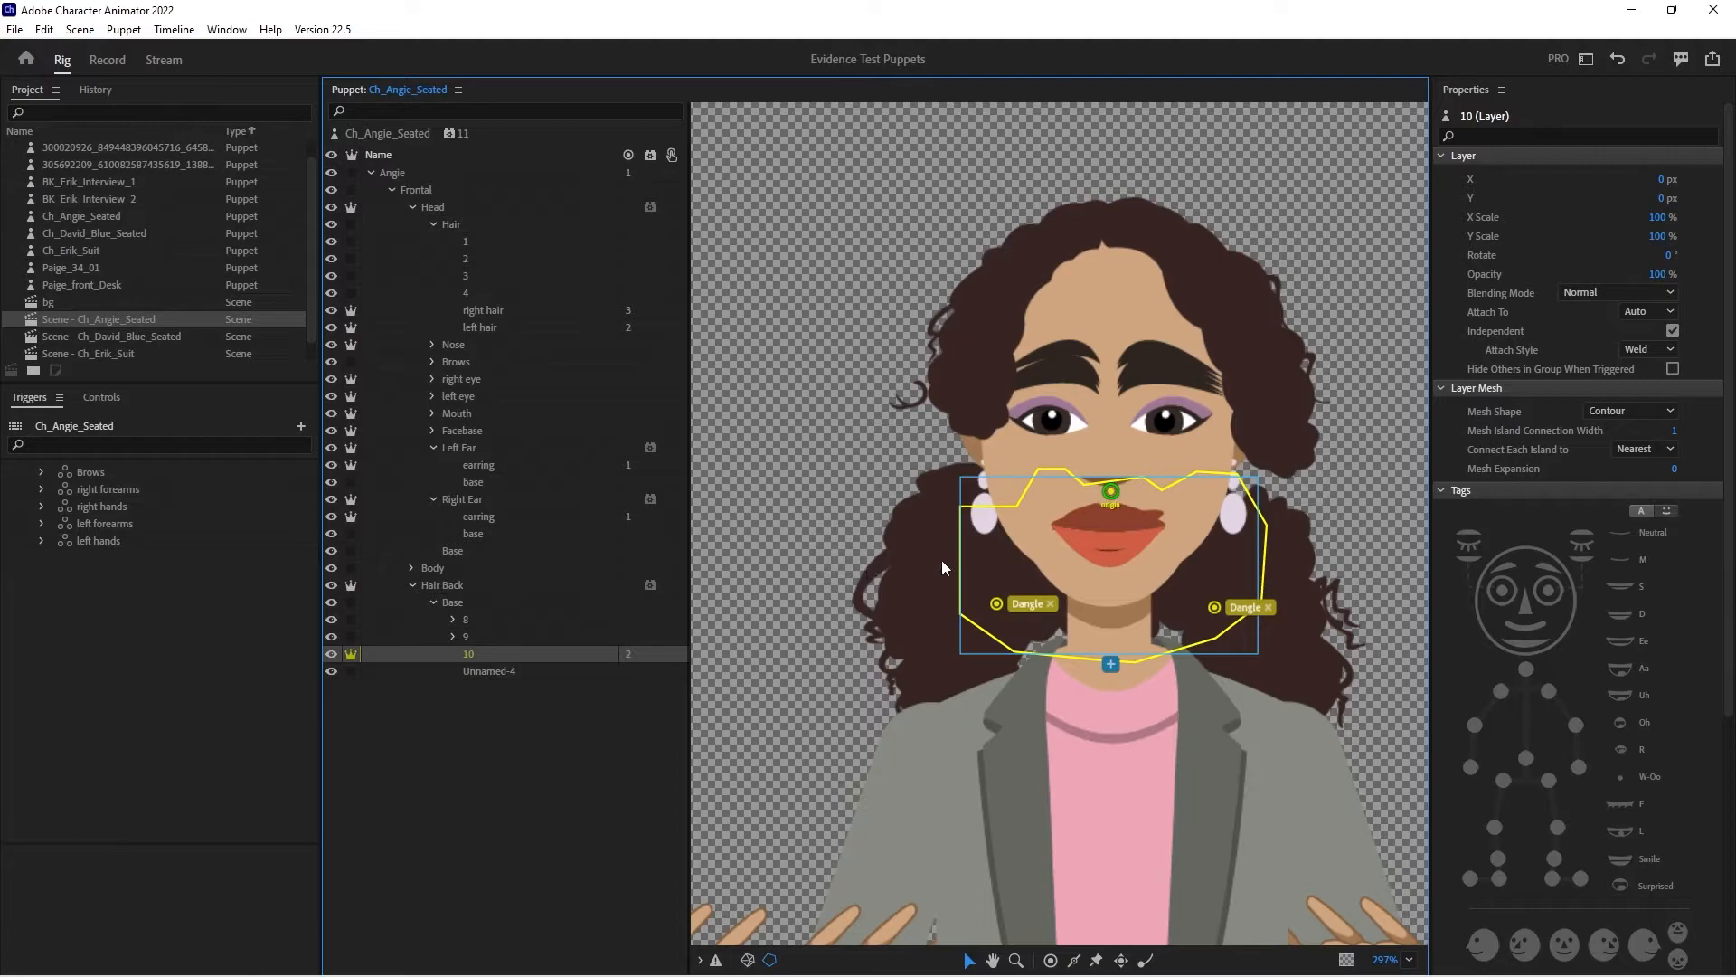
pyautogui.click(496, 587)
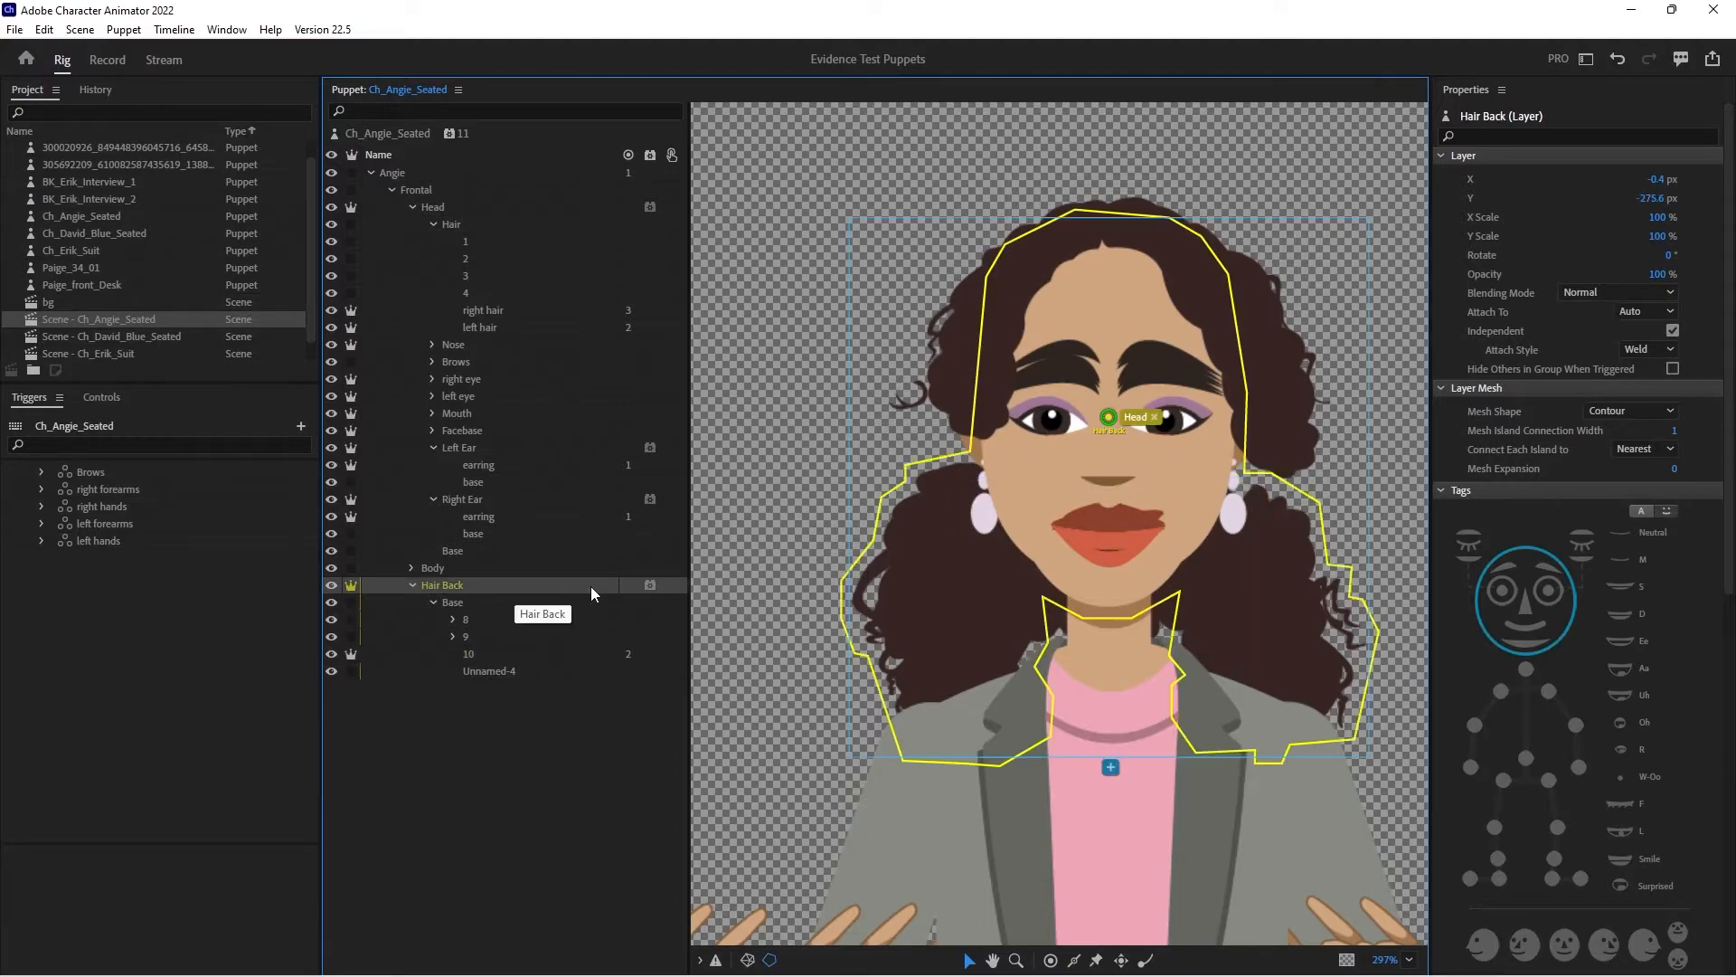
# - Try moving hair layer 10 up across the face in the puppet, and undo the move
pyautogui.click(528, 655)
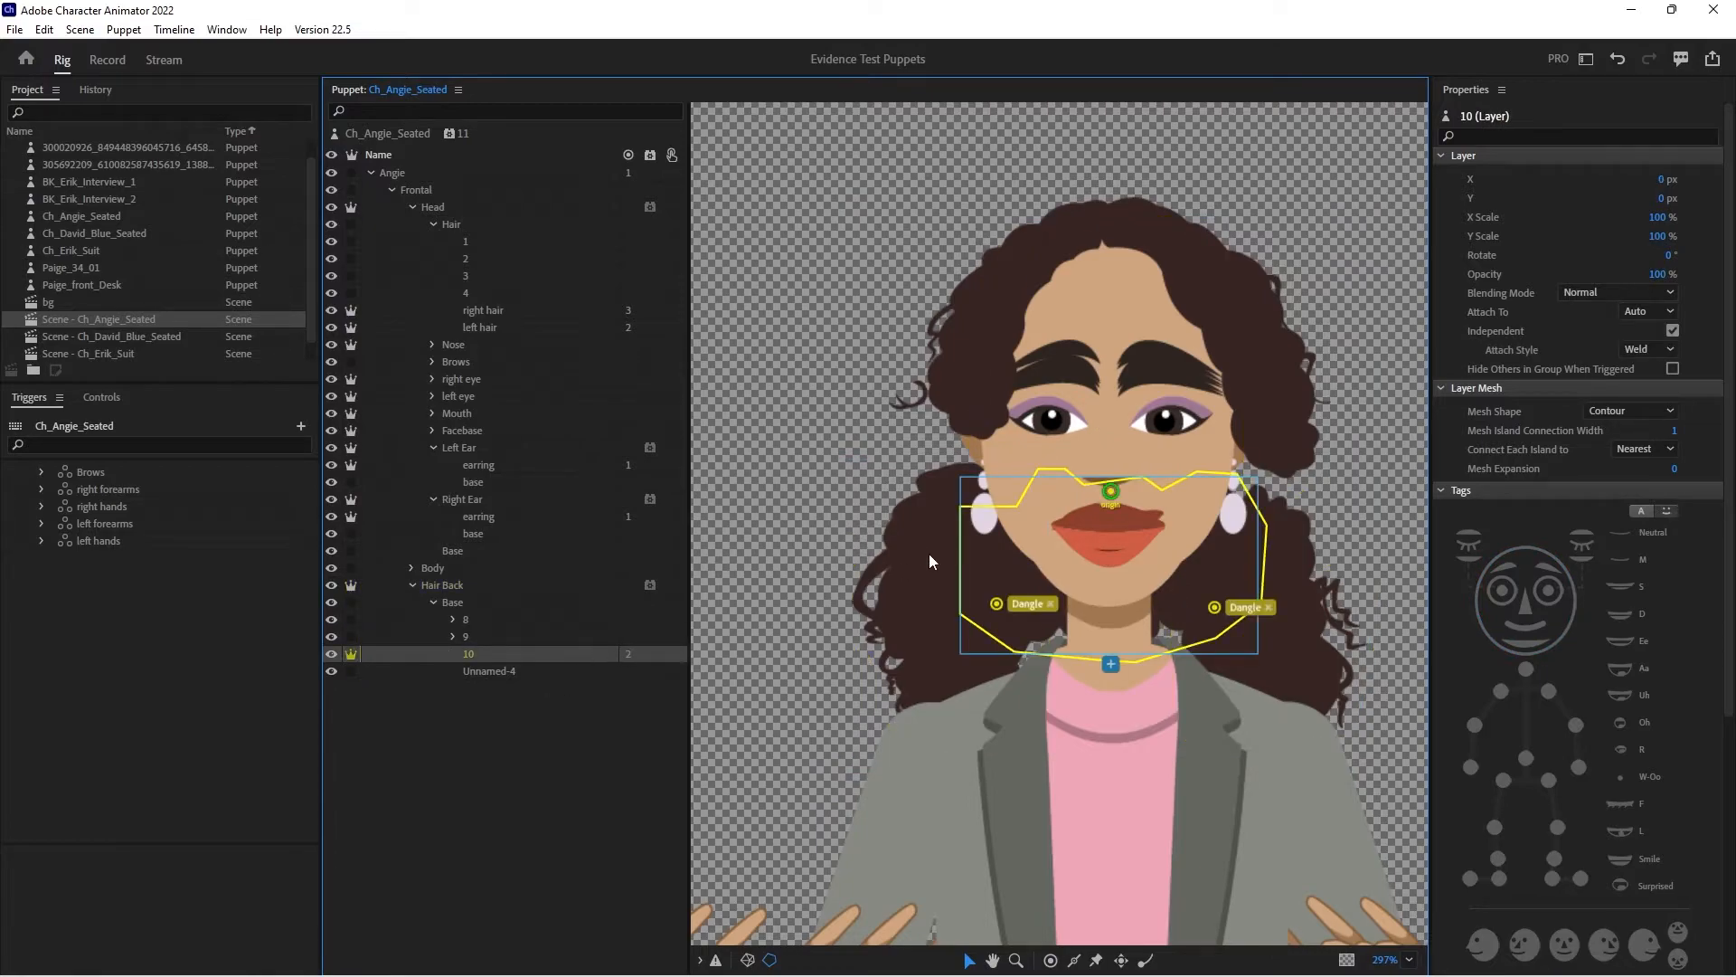
pyautogui.moveTo(986, 562); pyautogui.dragTo(990, 490)
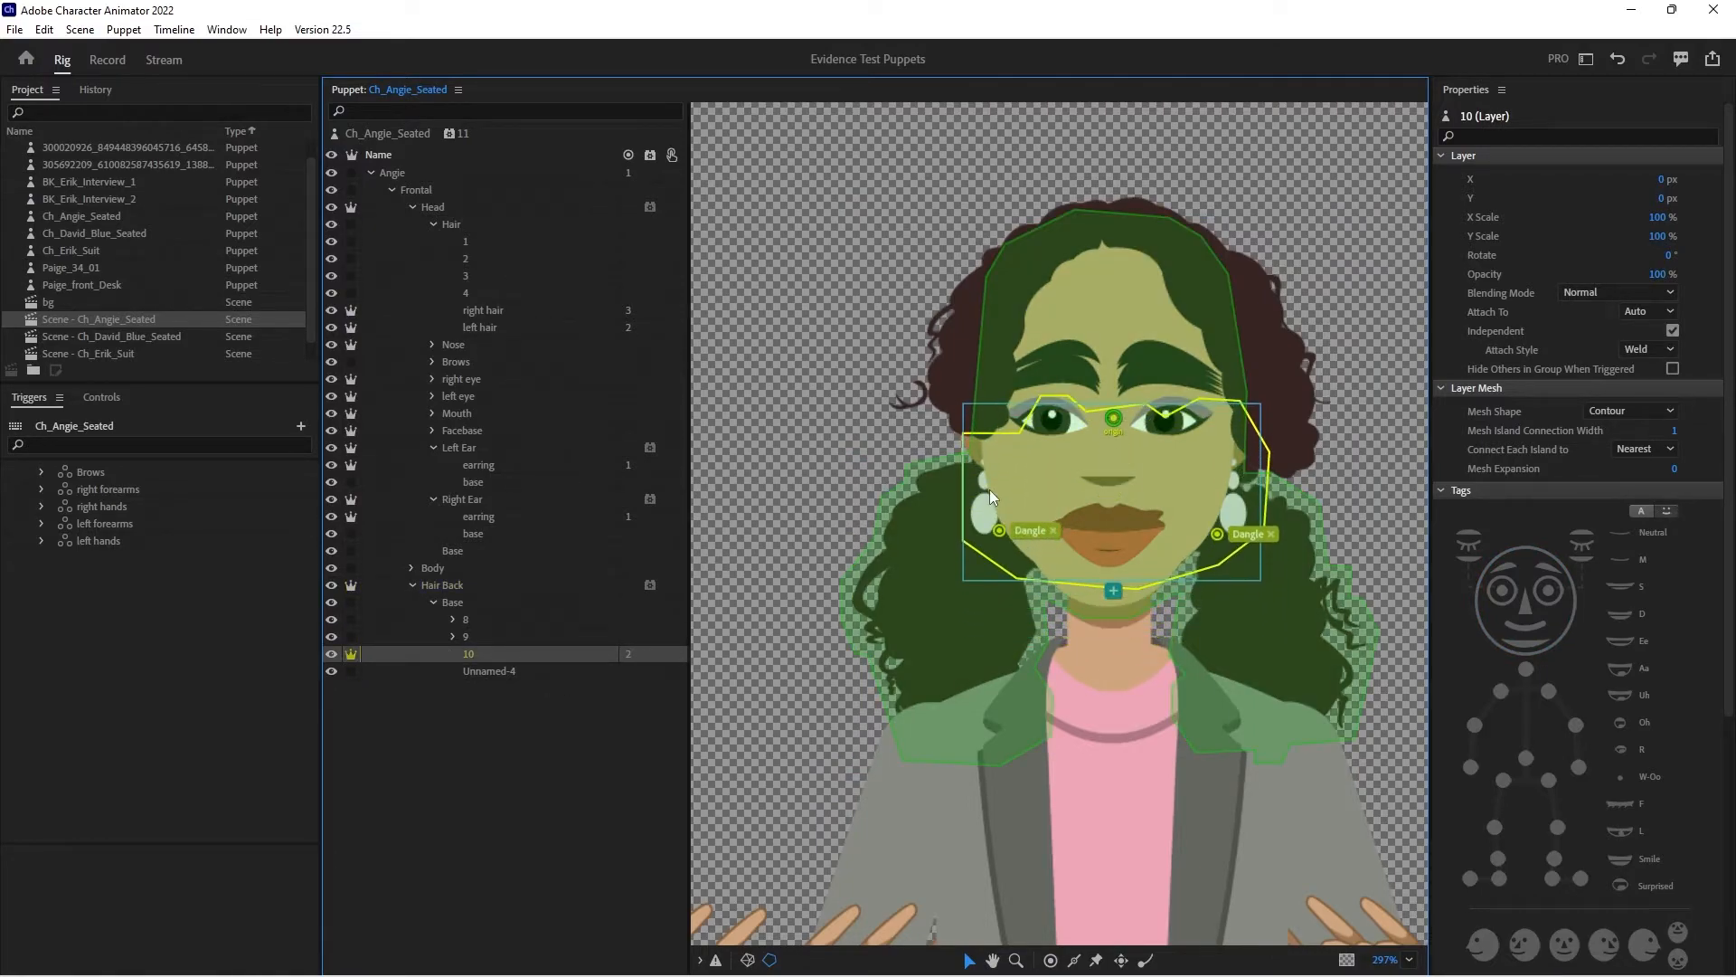
pyautogui.hotkey('ctrl', 'z')
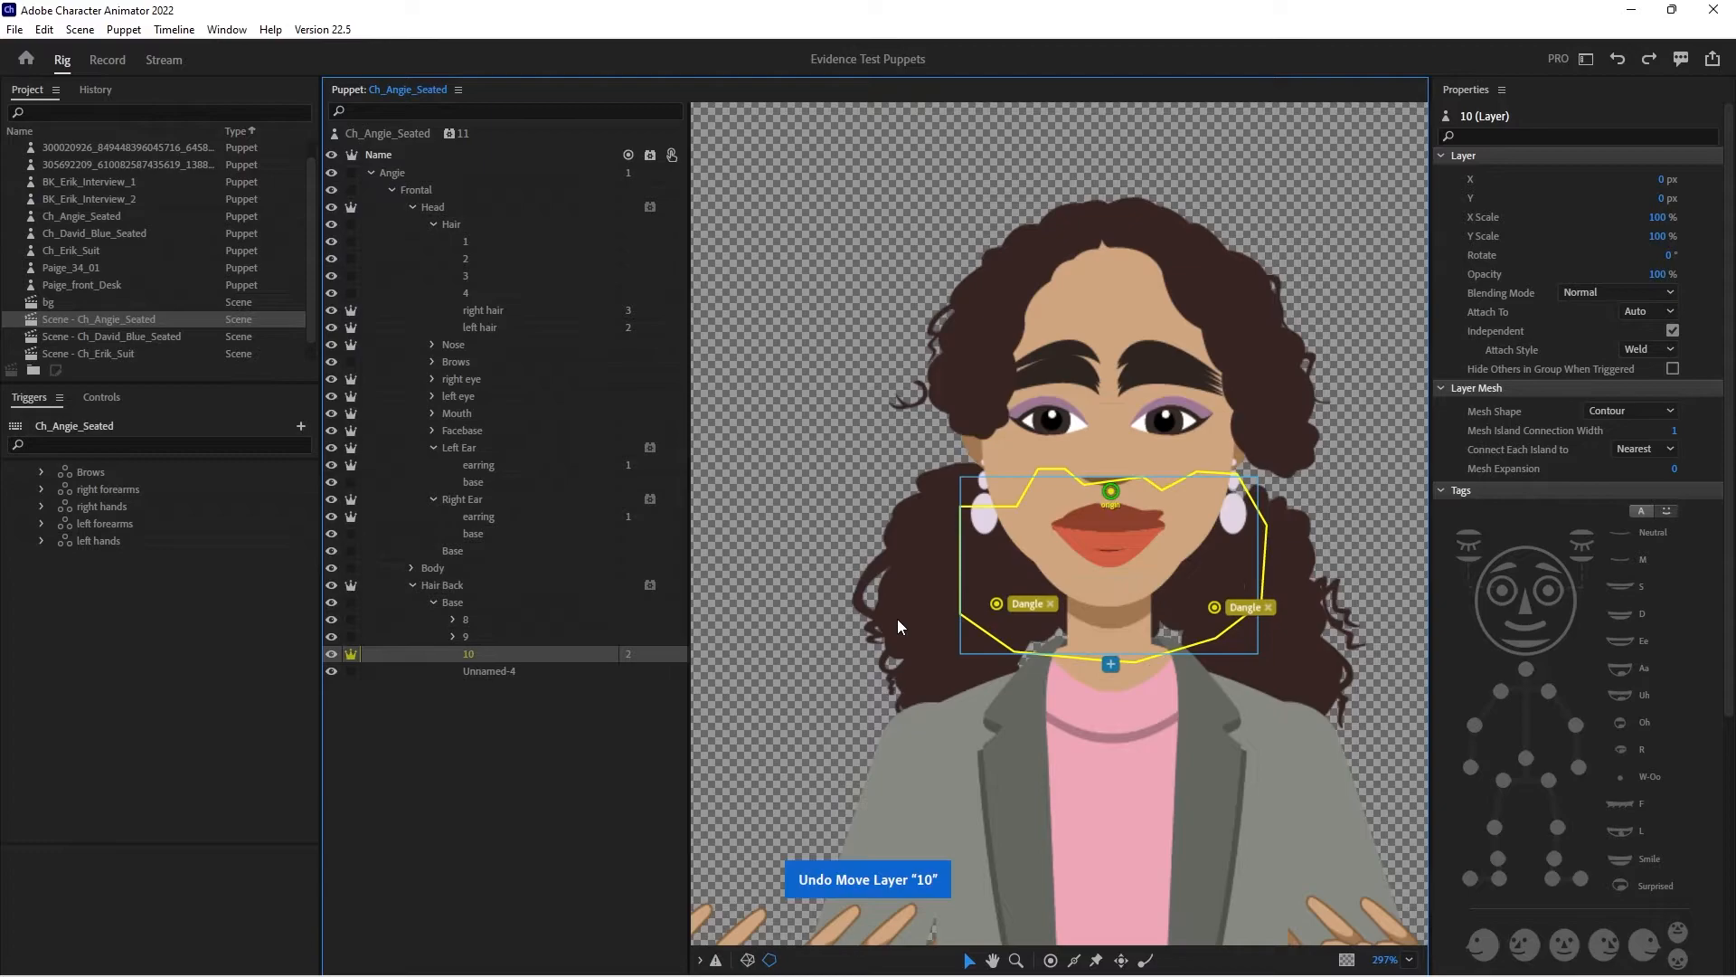
# - Compare the mesh outlines and origins of the Head and Hair Back layers
pyautogui.click(950, 580)
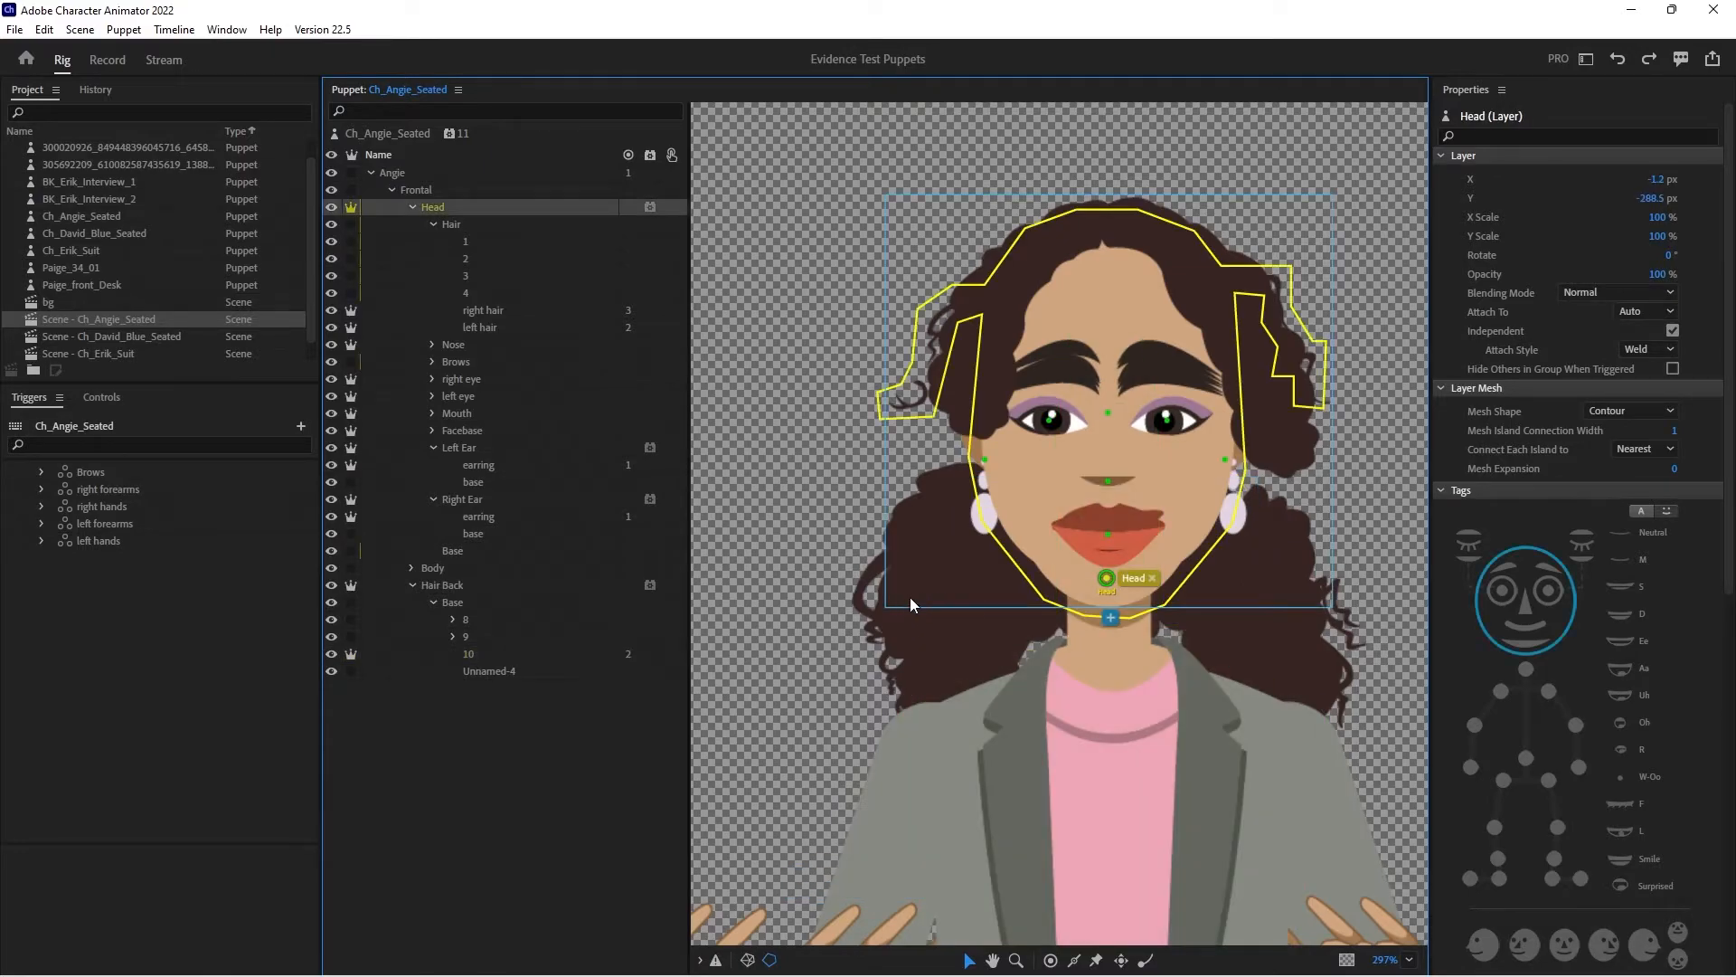
pyautogui.click(492, 587)
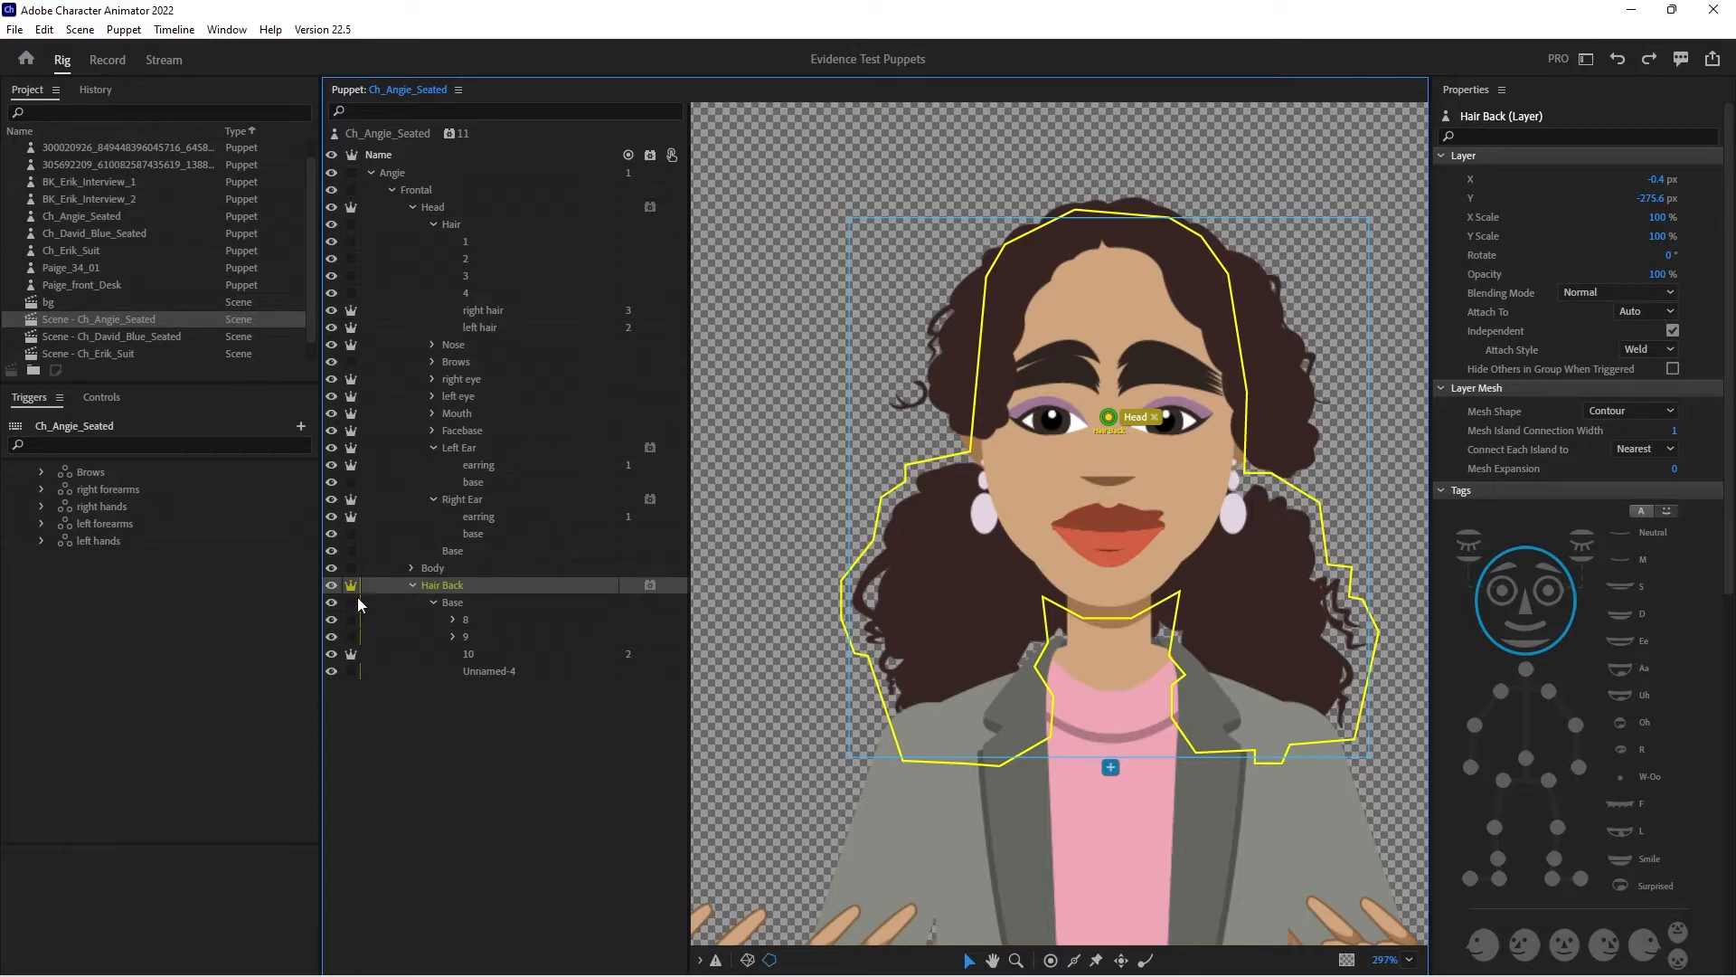
# - Try moving the Base layer of Hair Back up in the puppet, then undo the move and the preceding incorporation of external edits
pyautogui.click(479, 601)
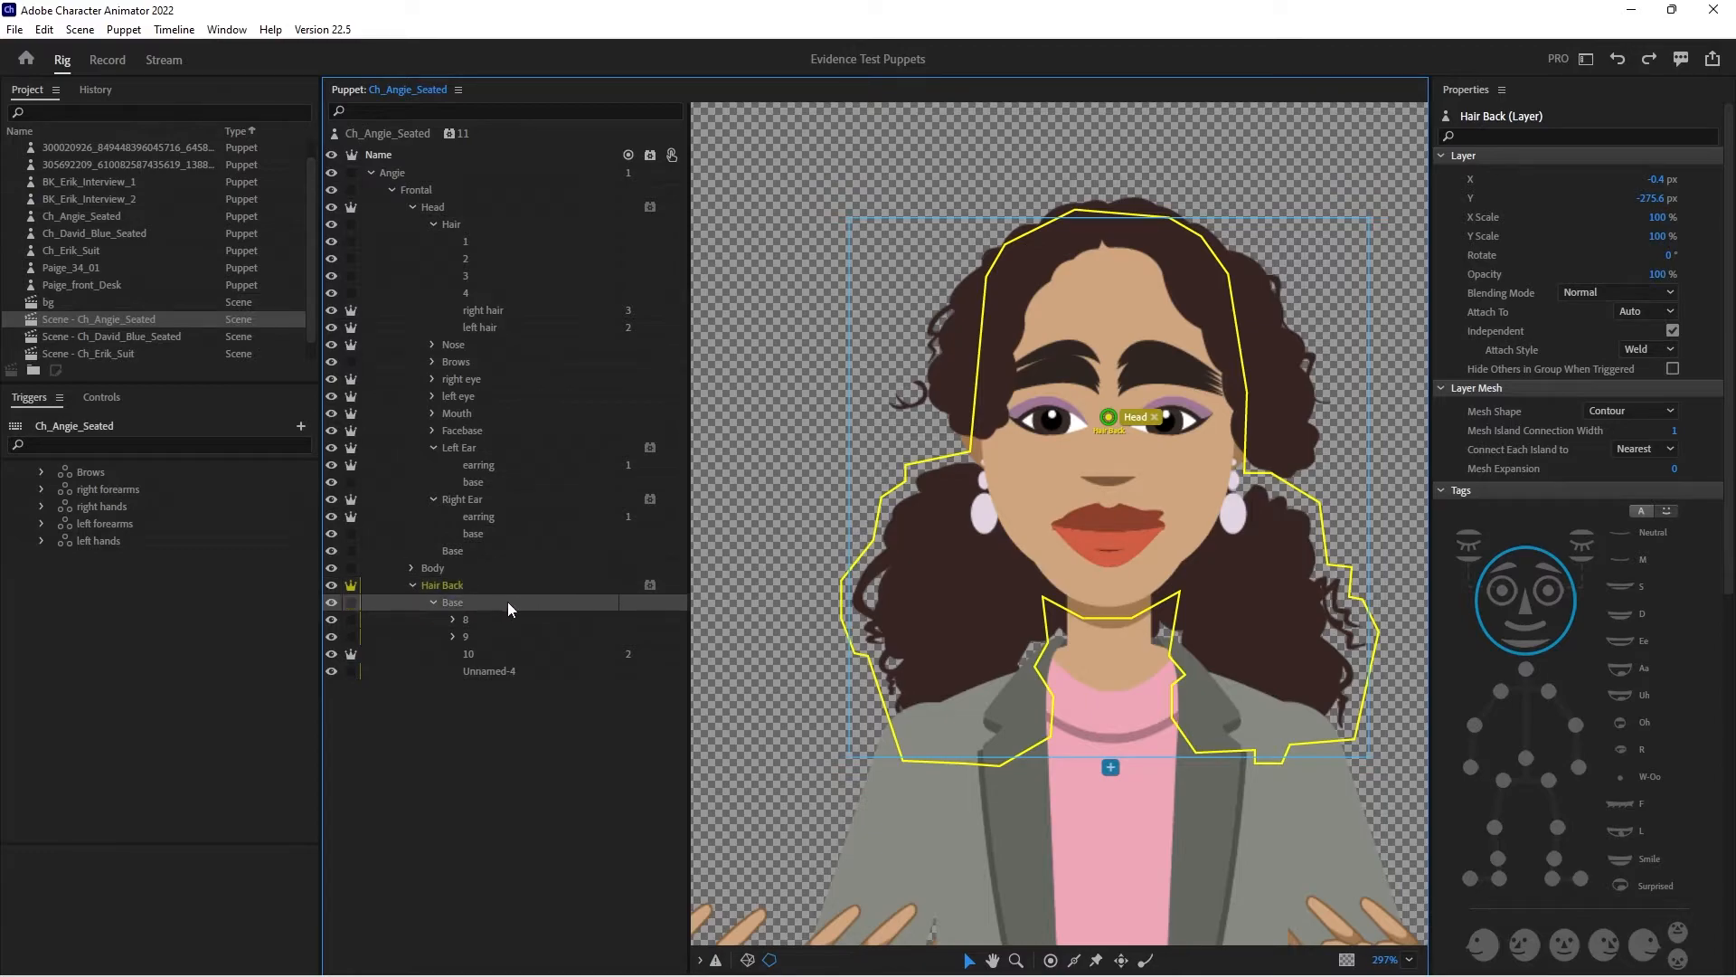
pyautogui.click(649, 602)
pyautogui.click(578, 601)
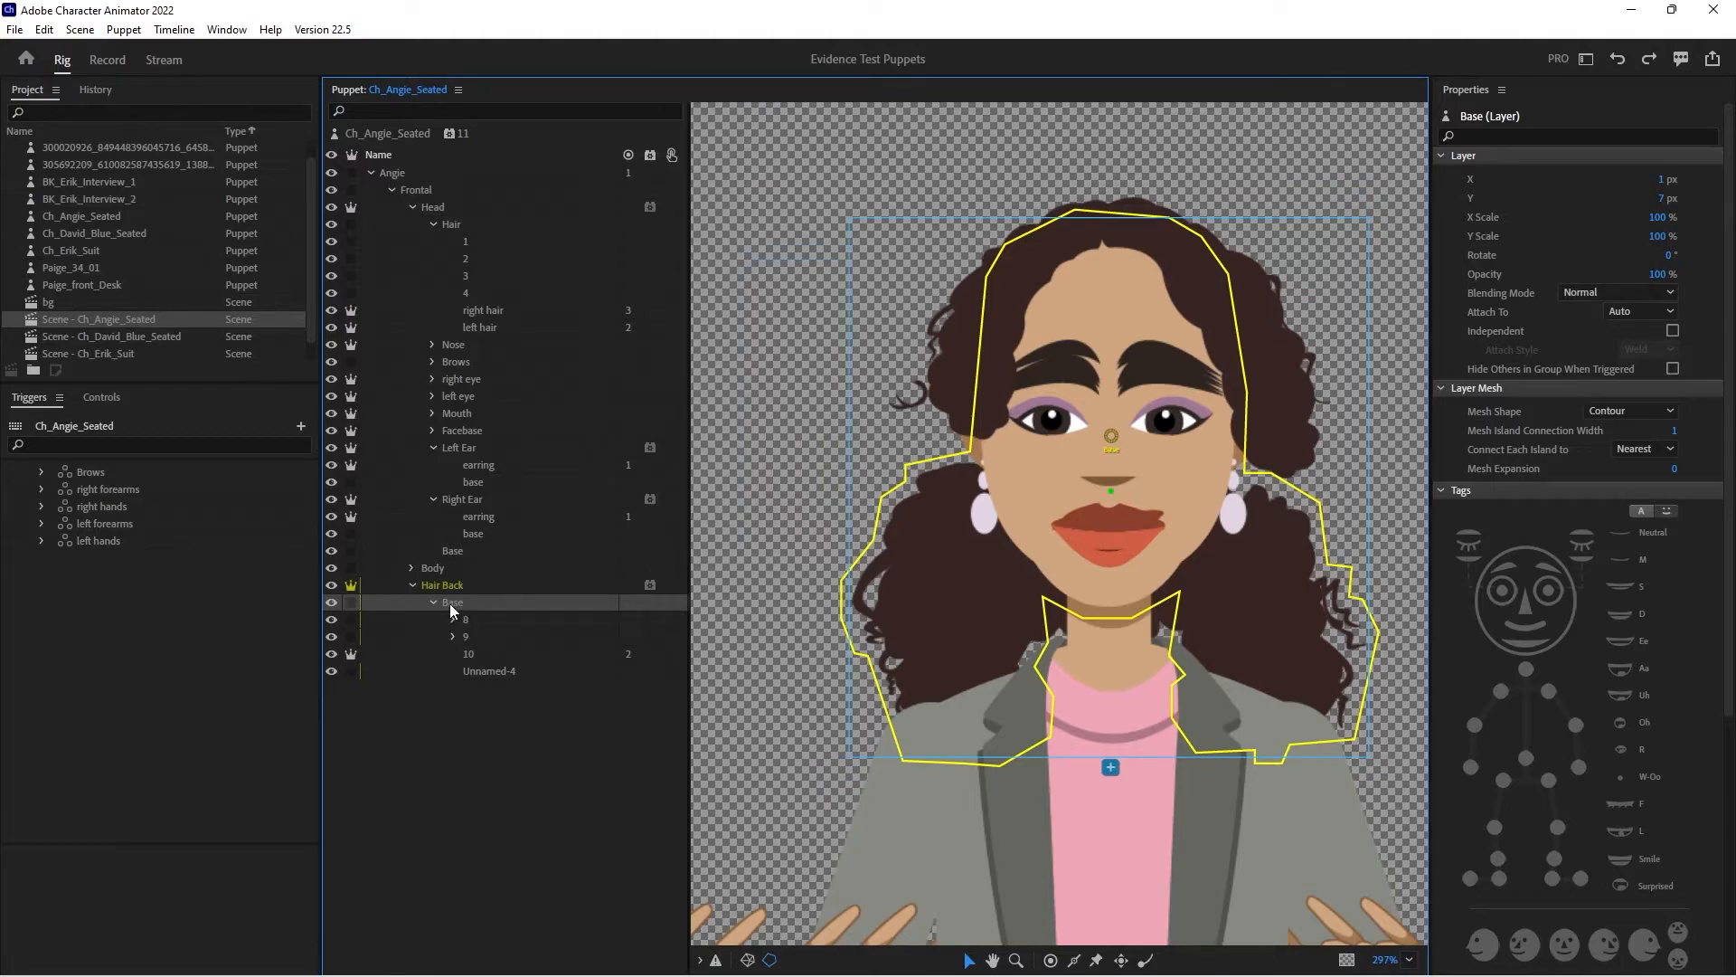
pyautogui.moveTo(911, 568); pyautogui.dragTo(908, 496)
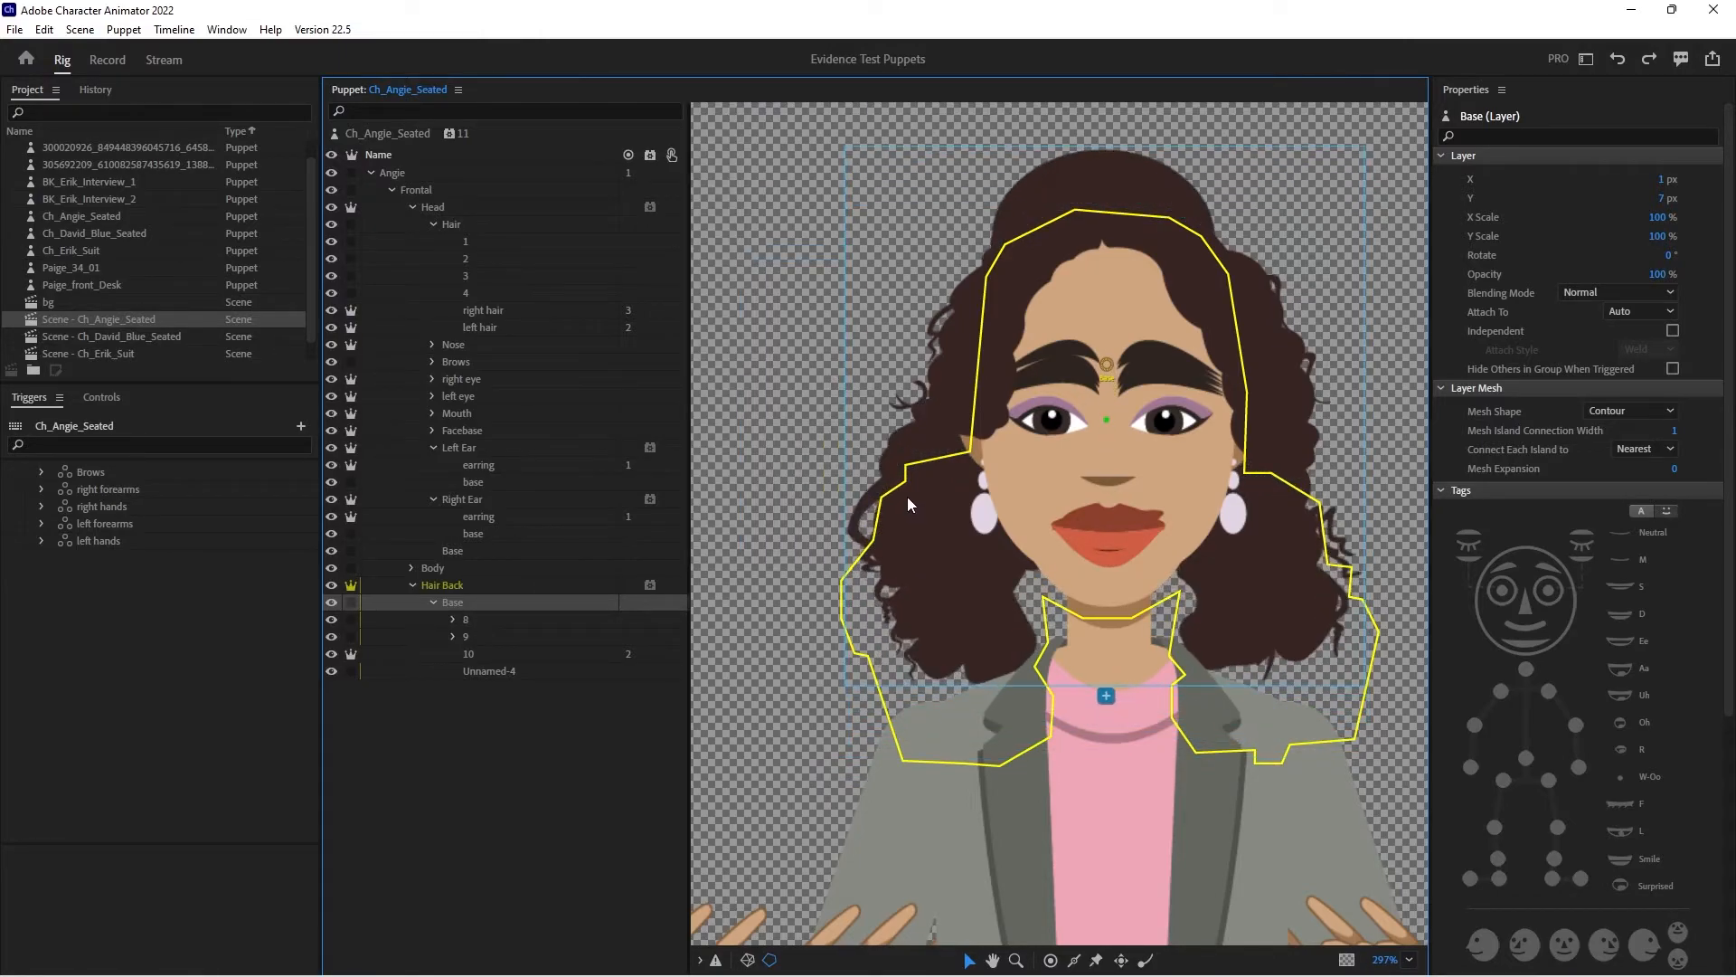
pyautogui.hotkey('ctrl', 'z')
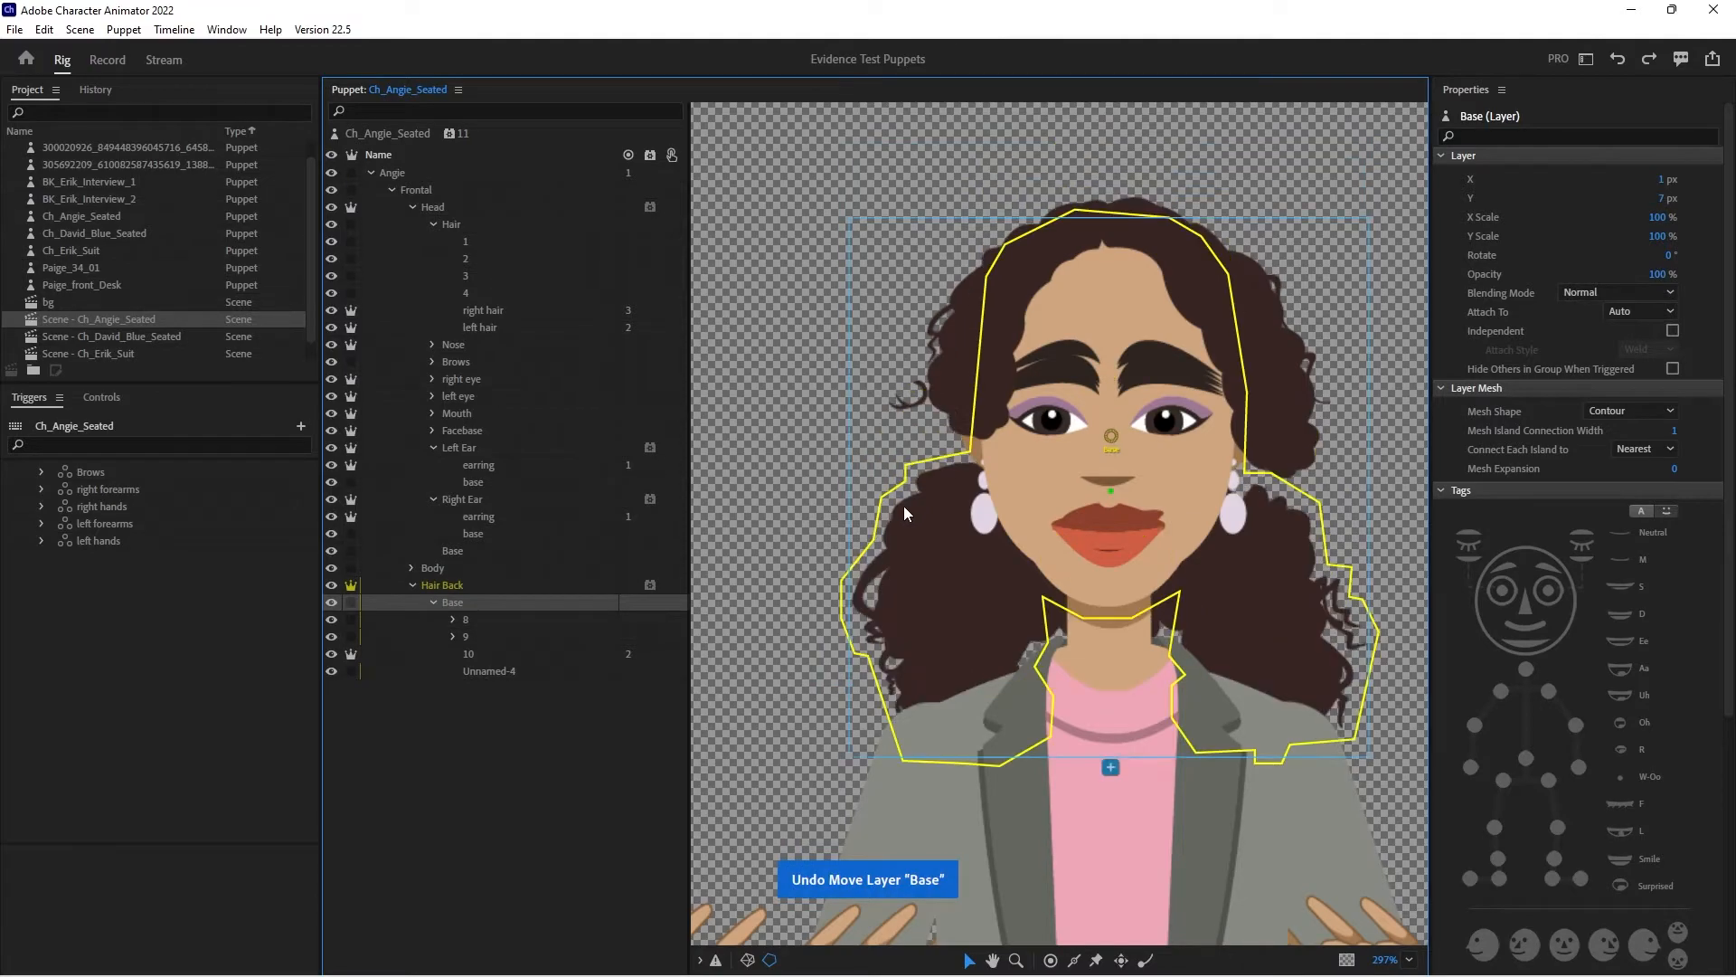
pyautogui.hotkey('ctrl', 'z')
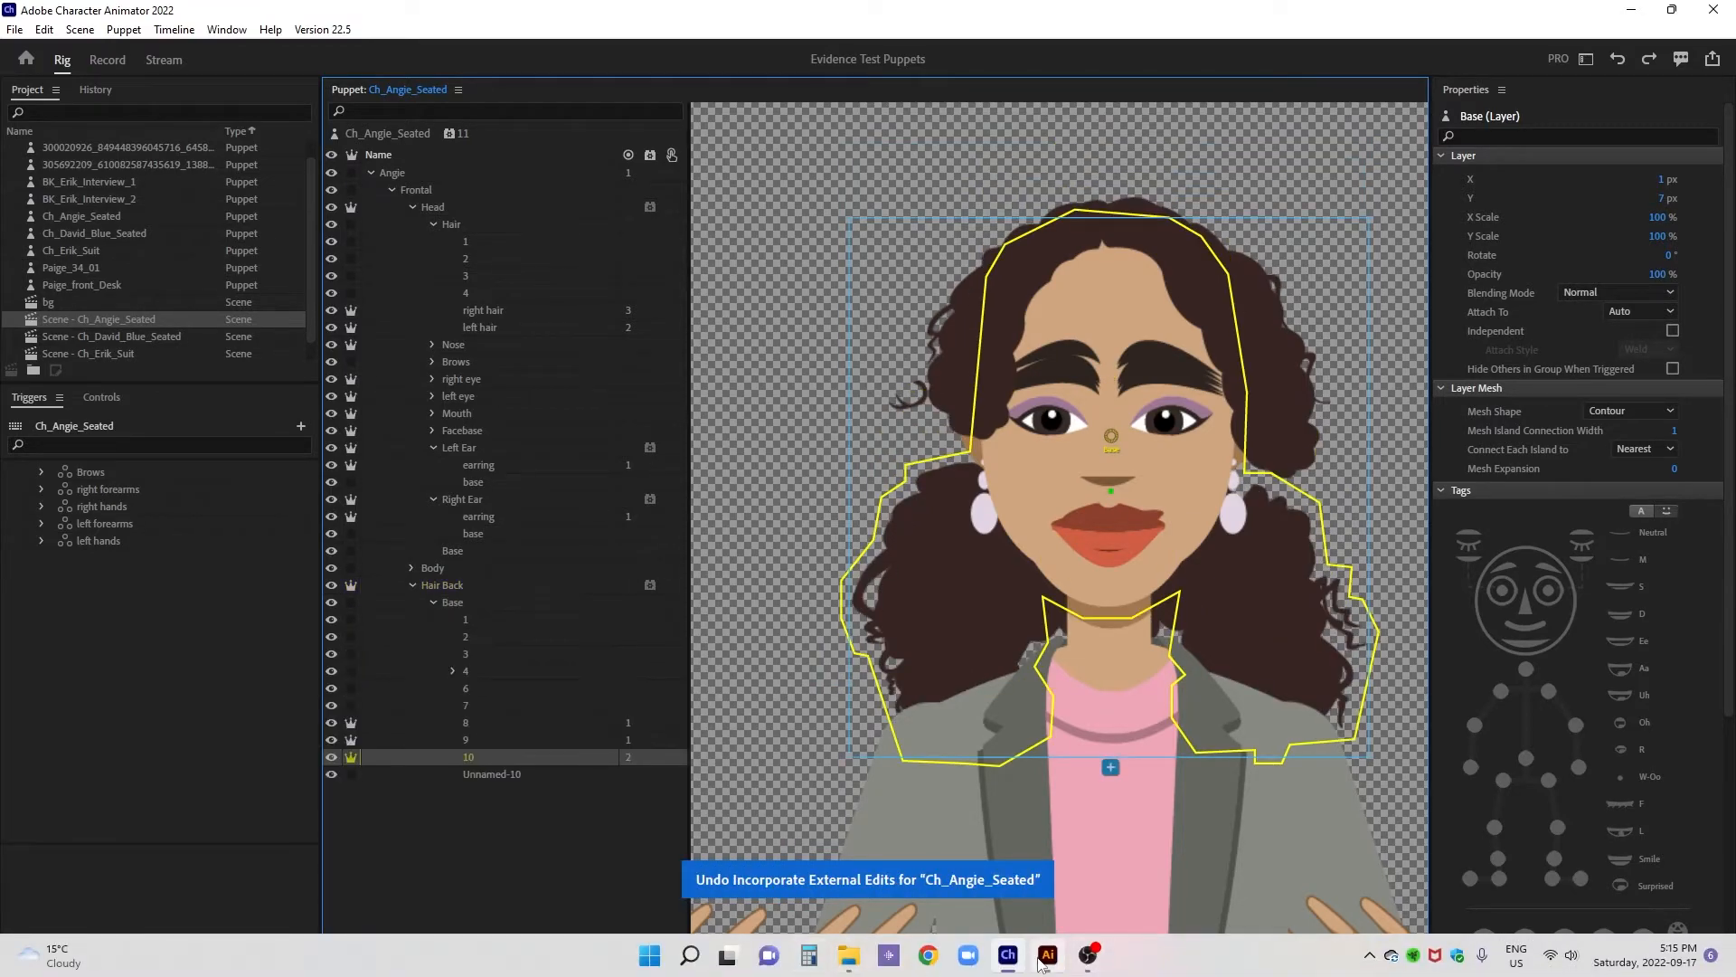
# - Switch to Illustrator and temporarily hide layers 9, 10 and the group in +Hair Back's Base to examine each one's artwork
pyautogui.click(1045, 959)
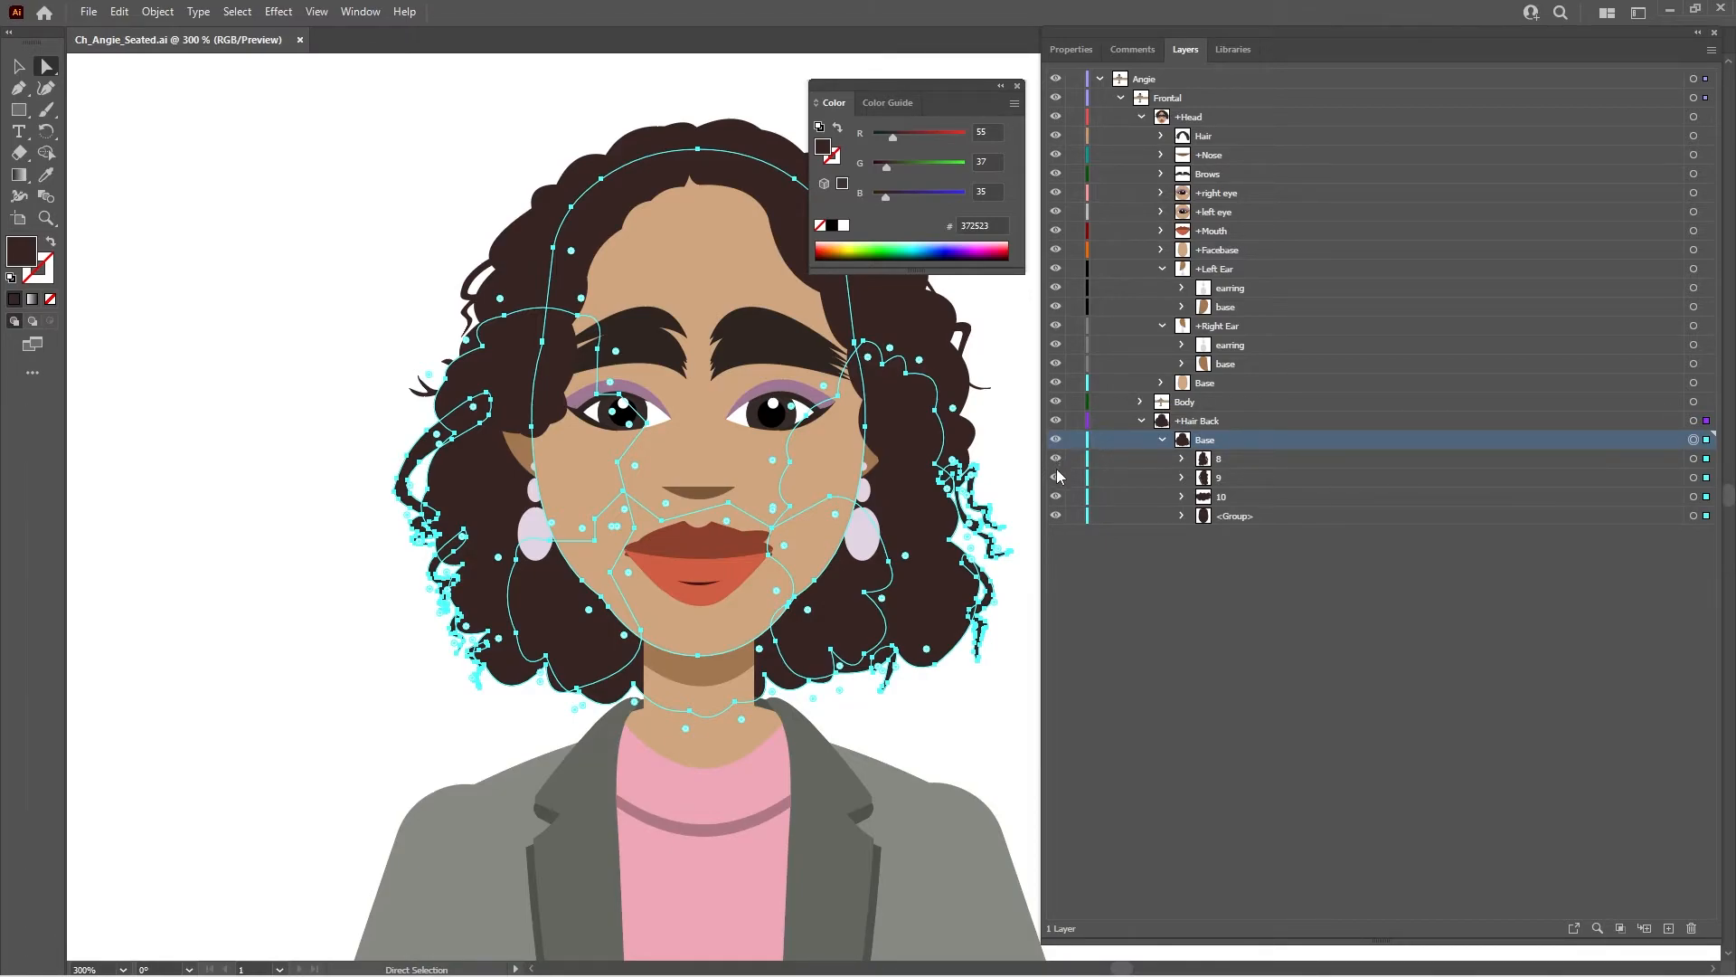
pyautogui.moveTo(1056, 477); pyautogui.dragTo(1060, 517)
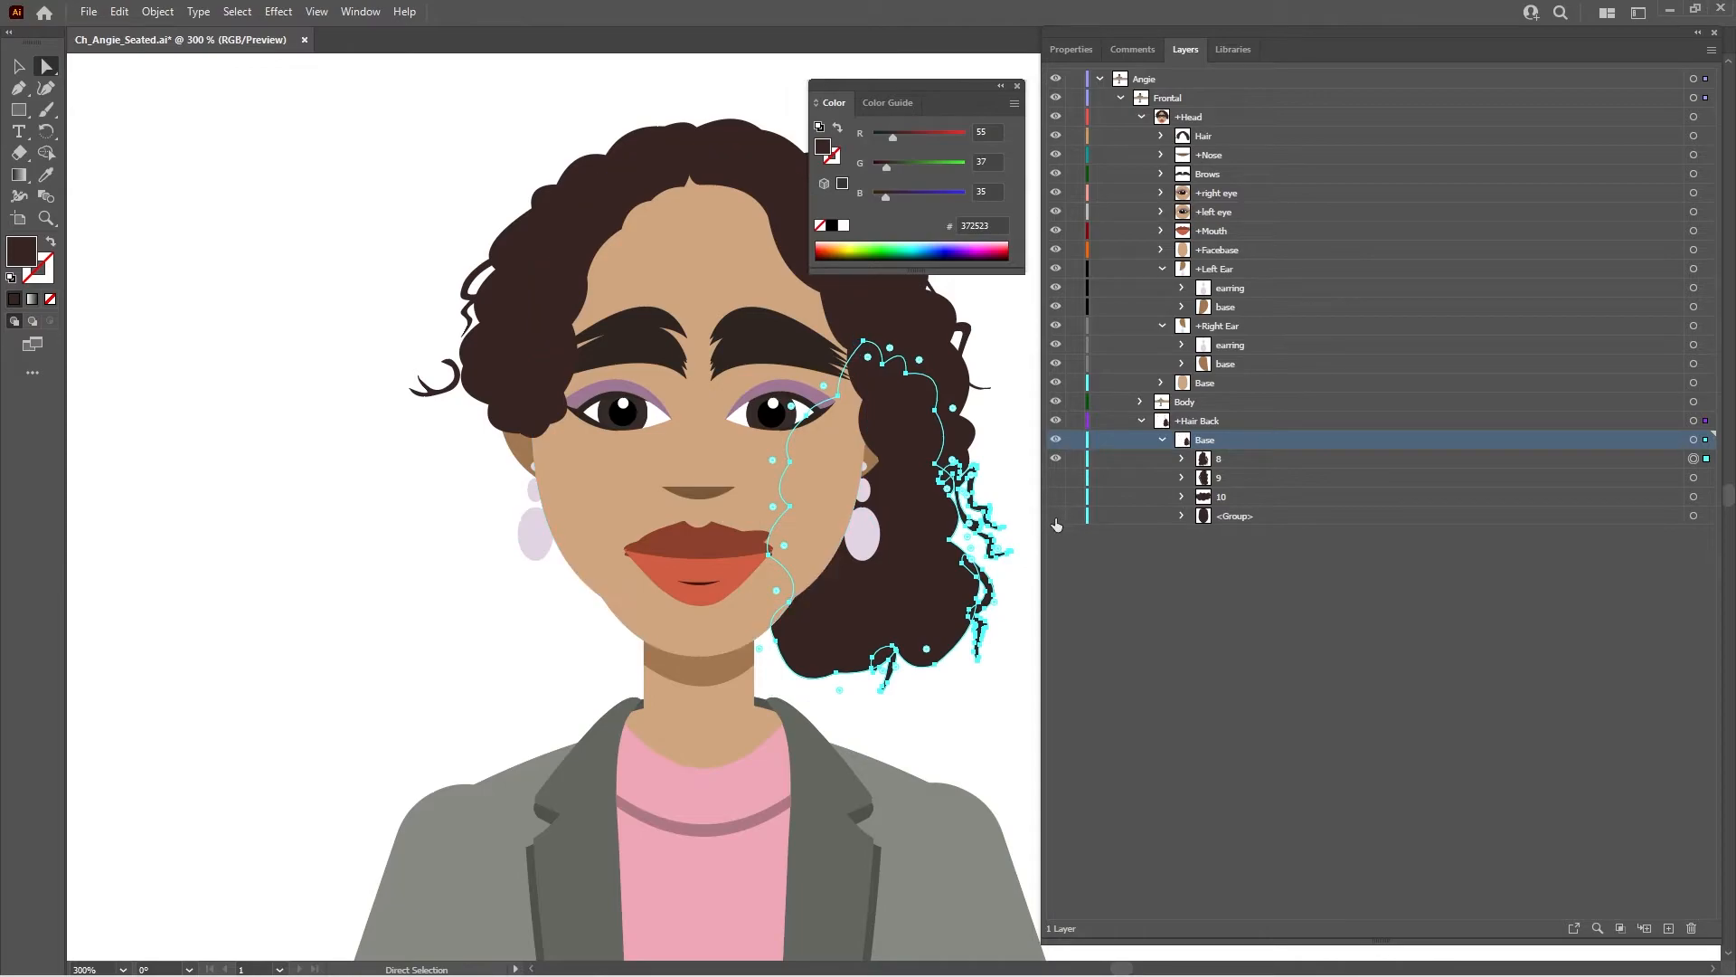
pyautogui.moveTo(1055, 516); pyautogui.dragTo(1055, 497)
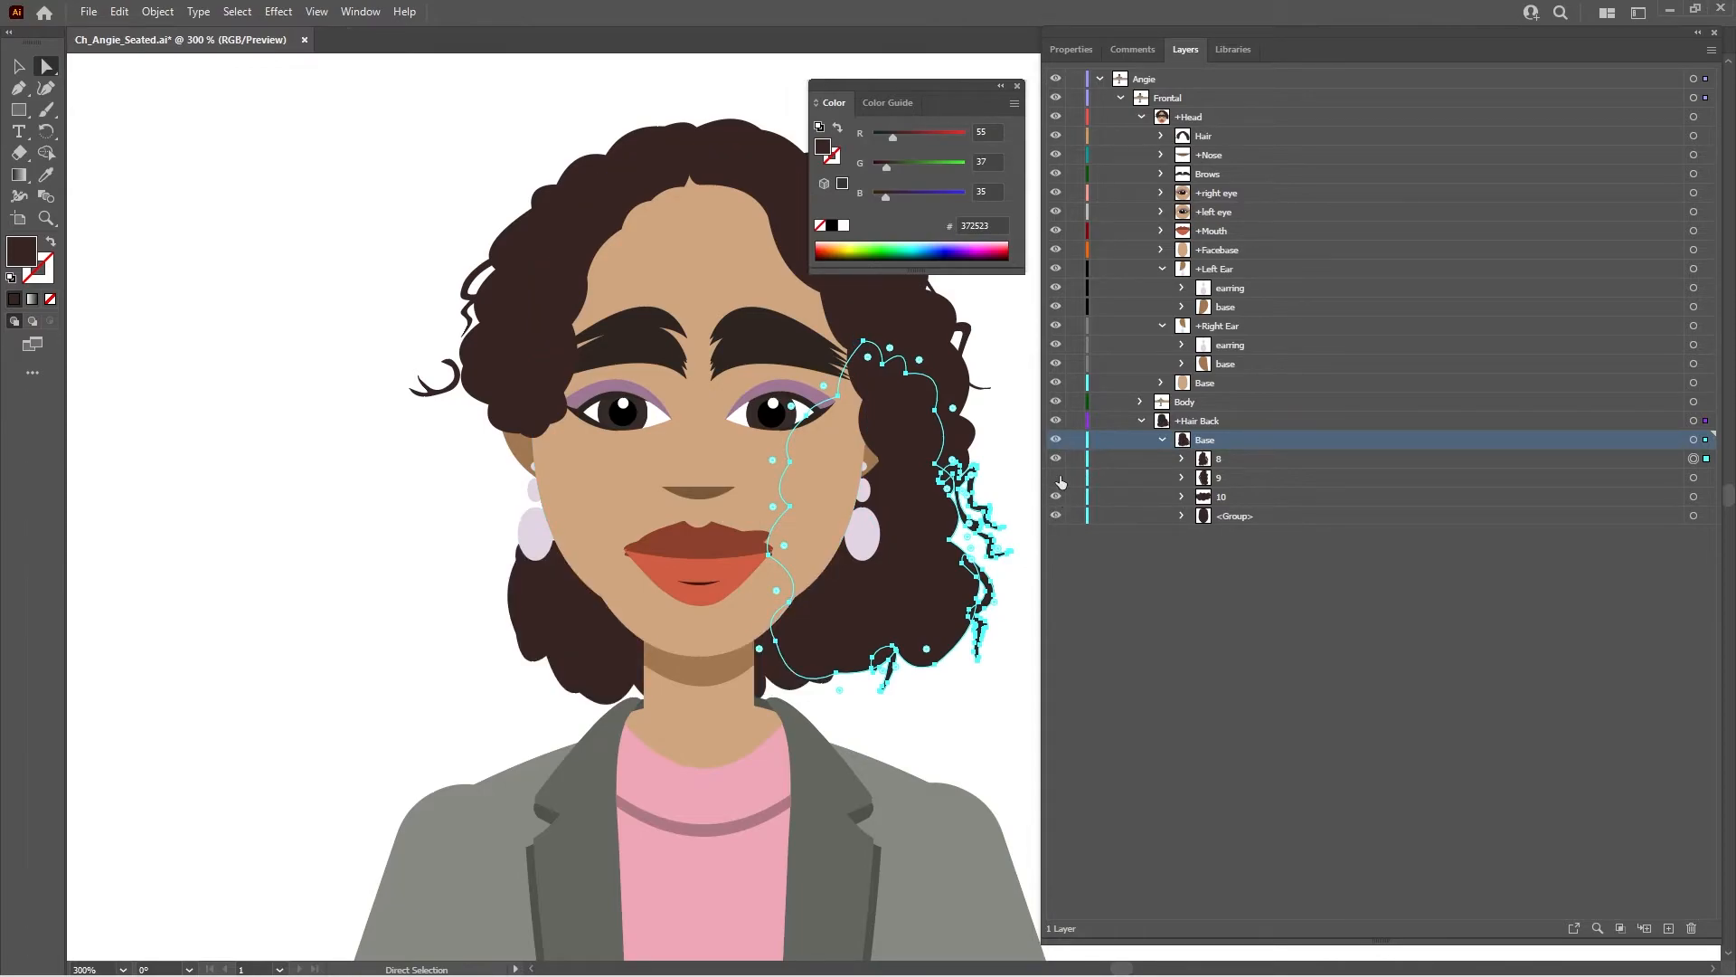
pyautogui.click(1055, 478)
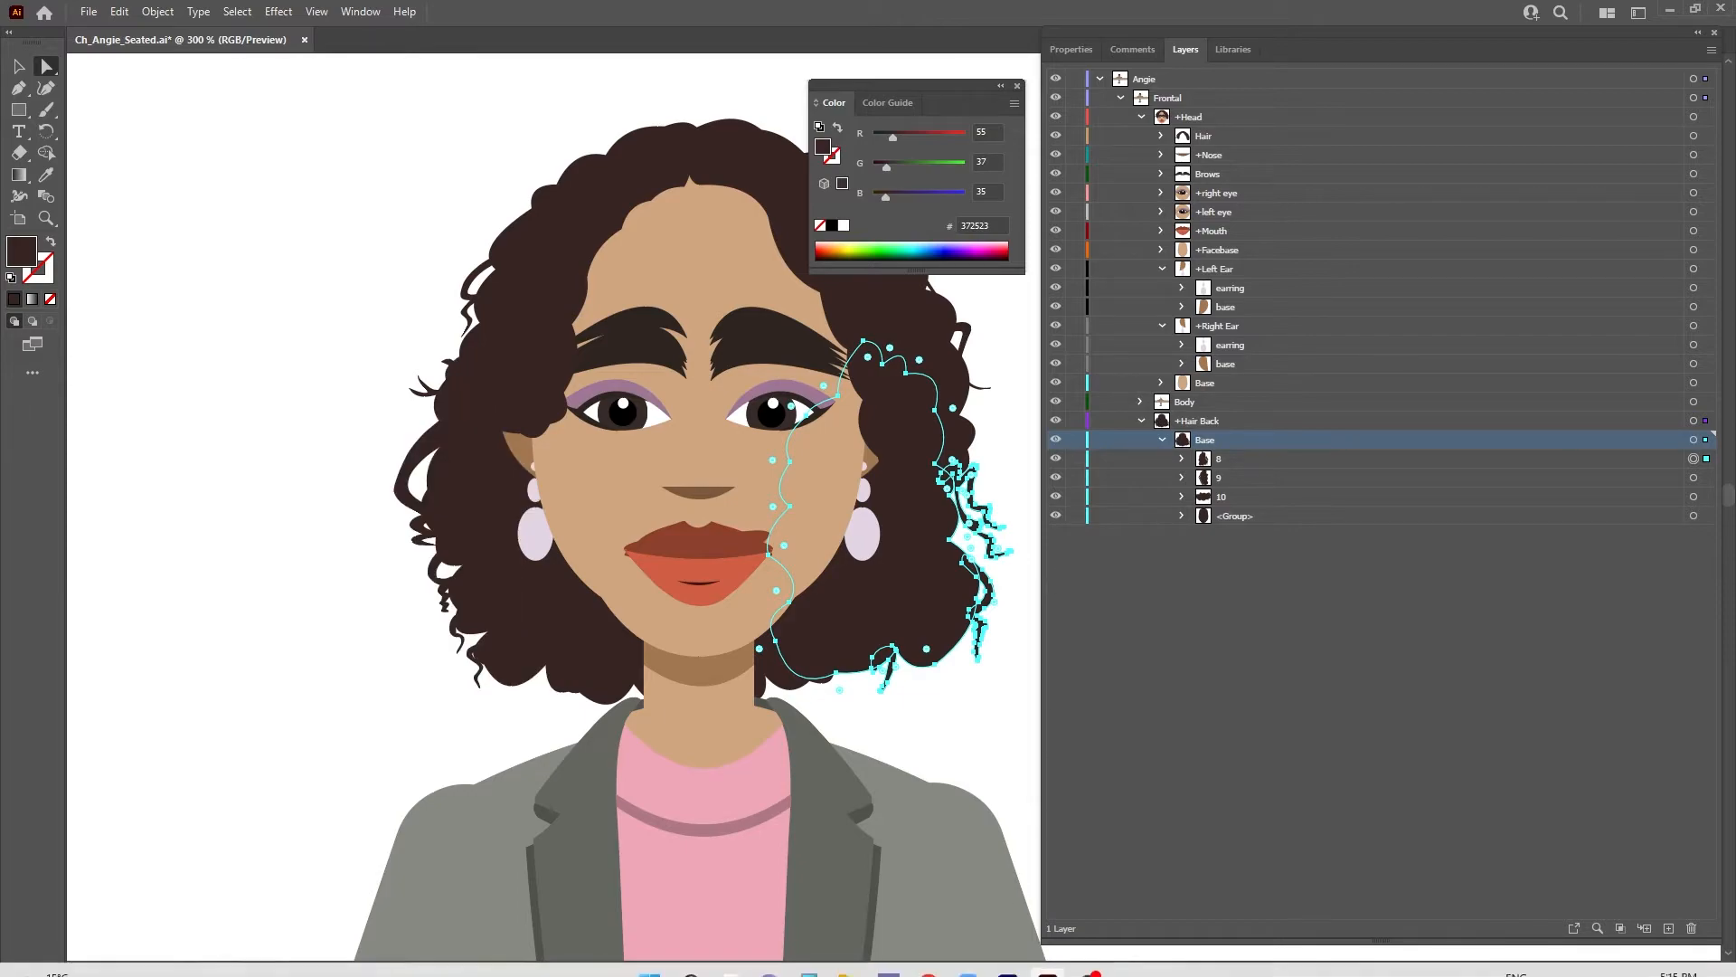
# - Switch to Character Animator, close it and launch Adobe Character Animator 2022 again
pyautogui.click(1007, 956)
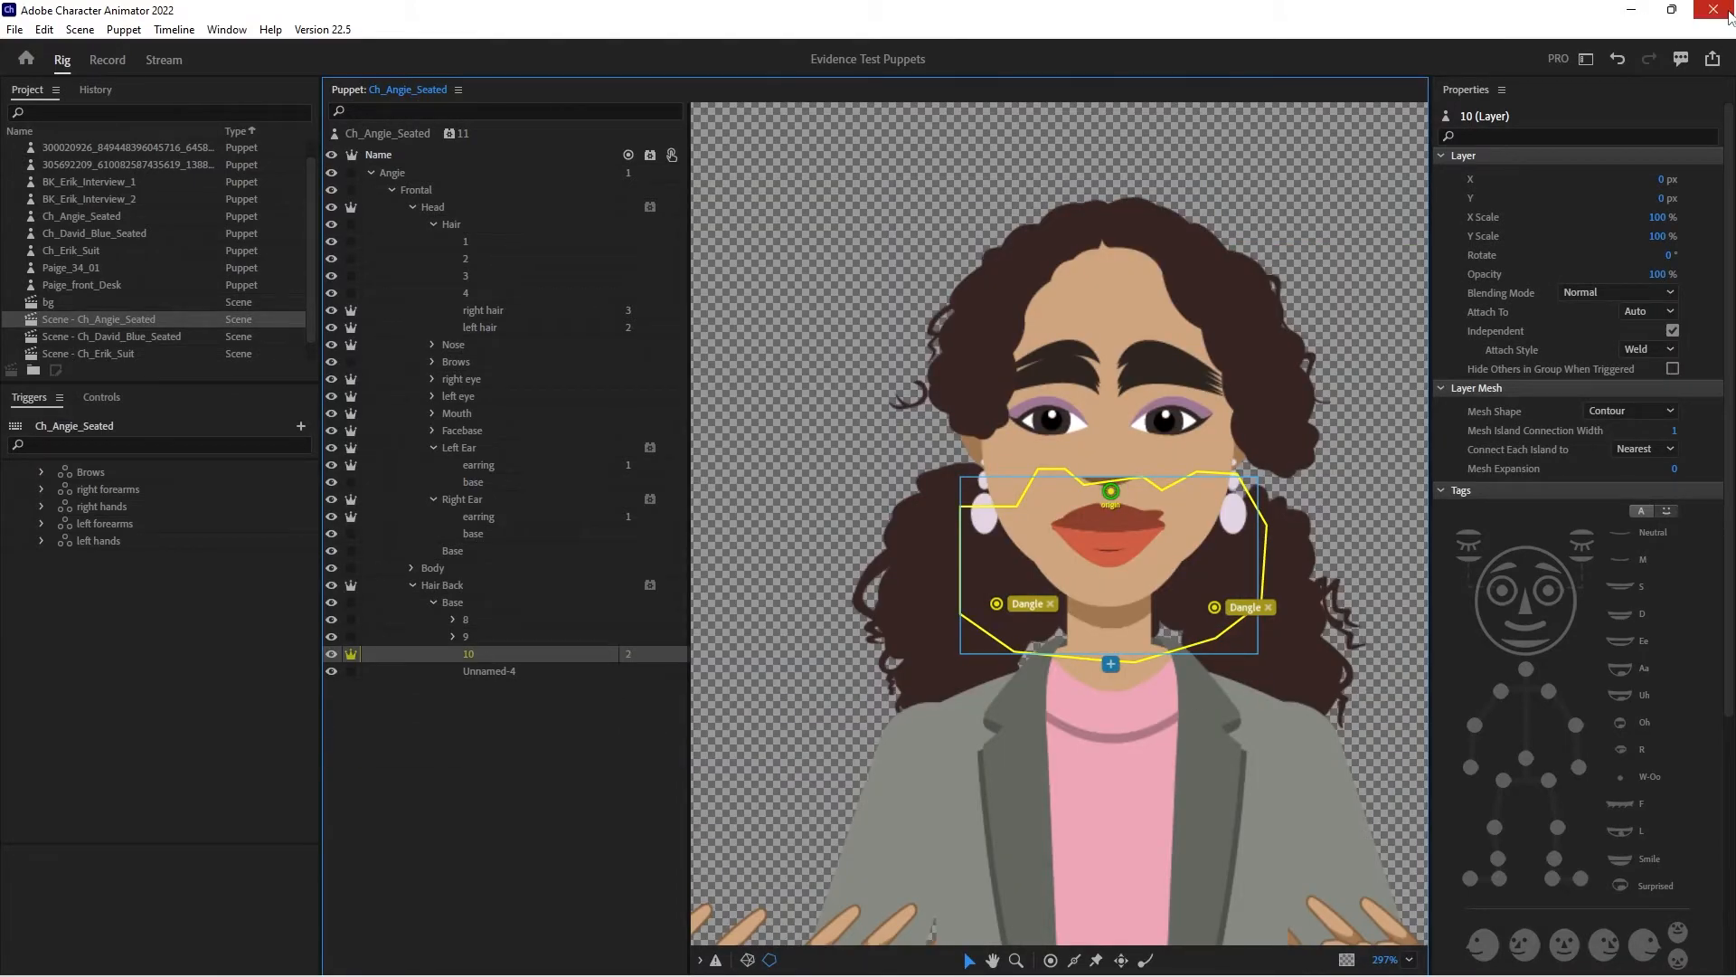
pyautogui.click(1714, 10)
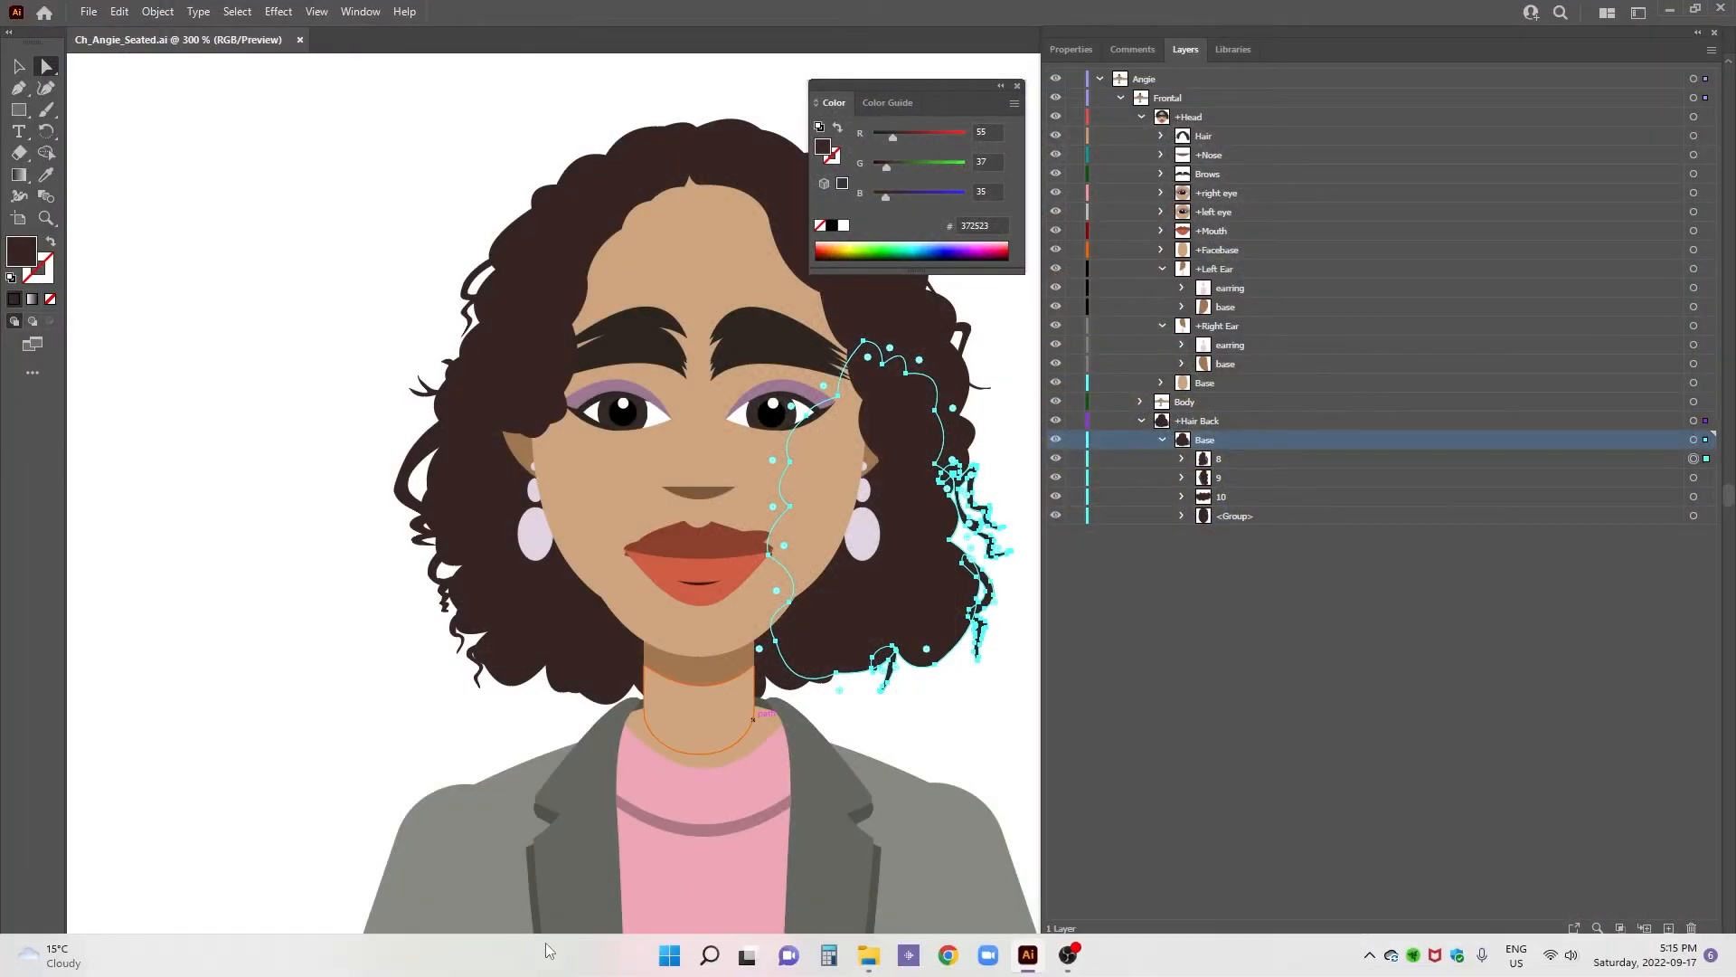
pyautogui.click(670, 955)
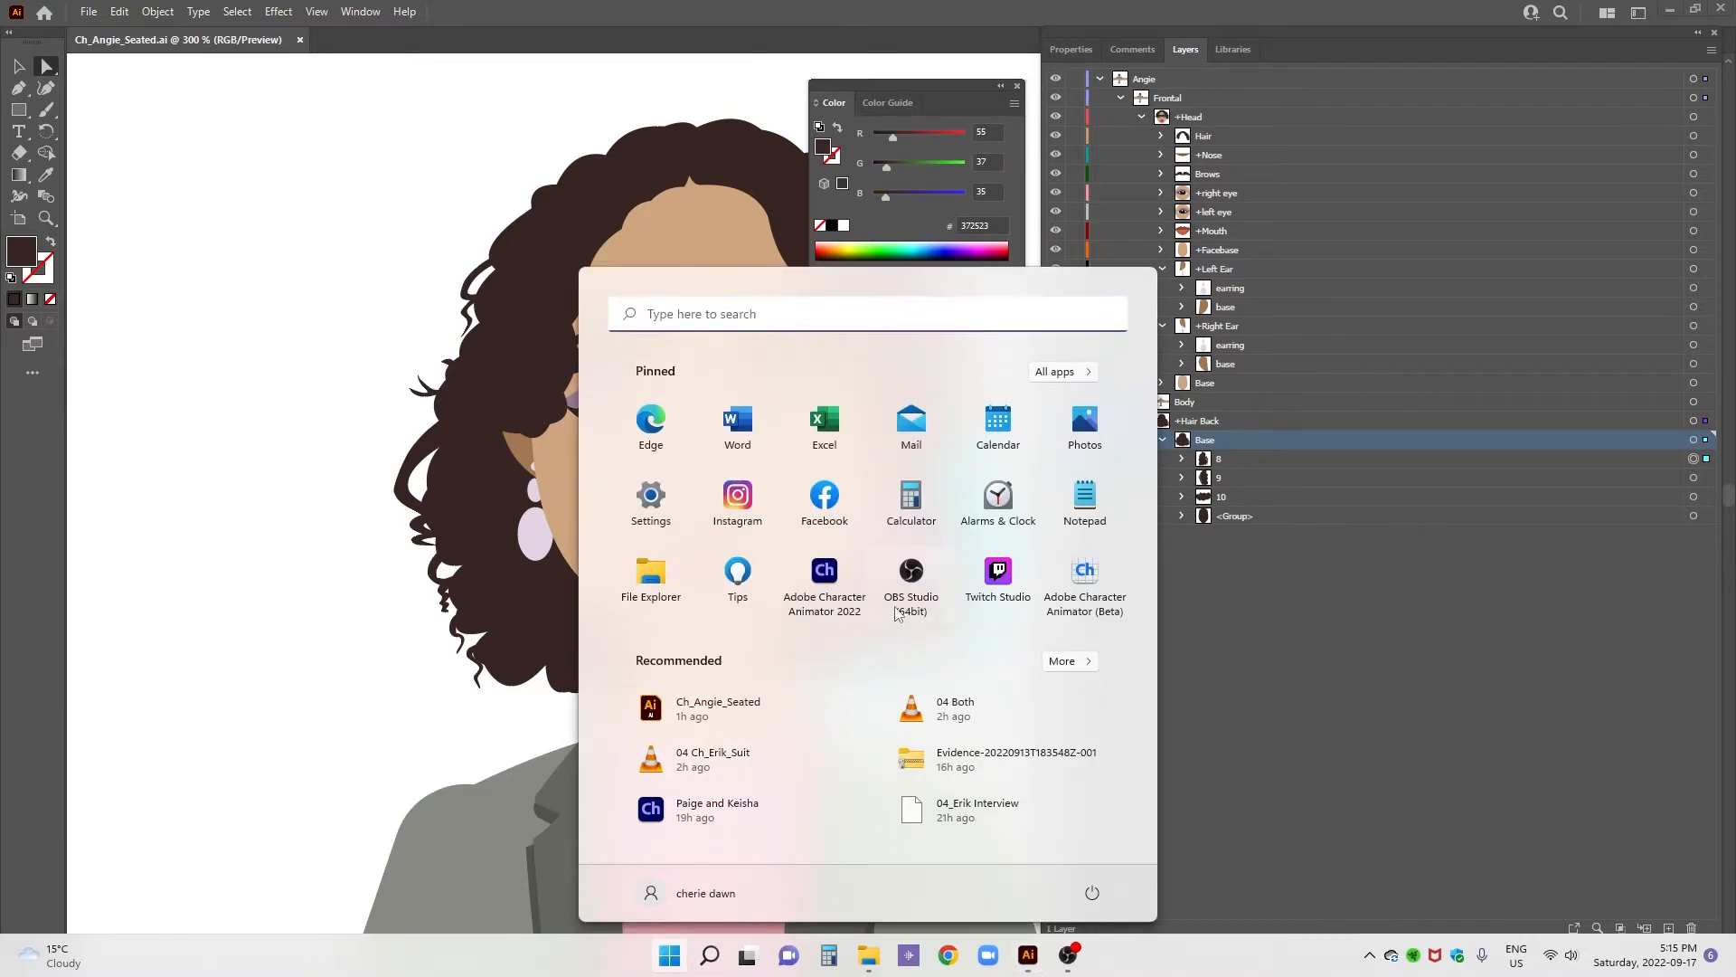
pyautogui.click(827, 588)
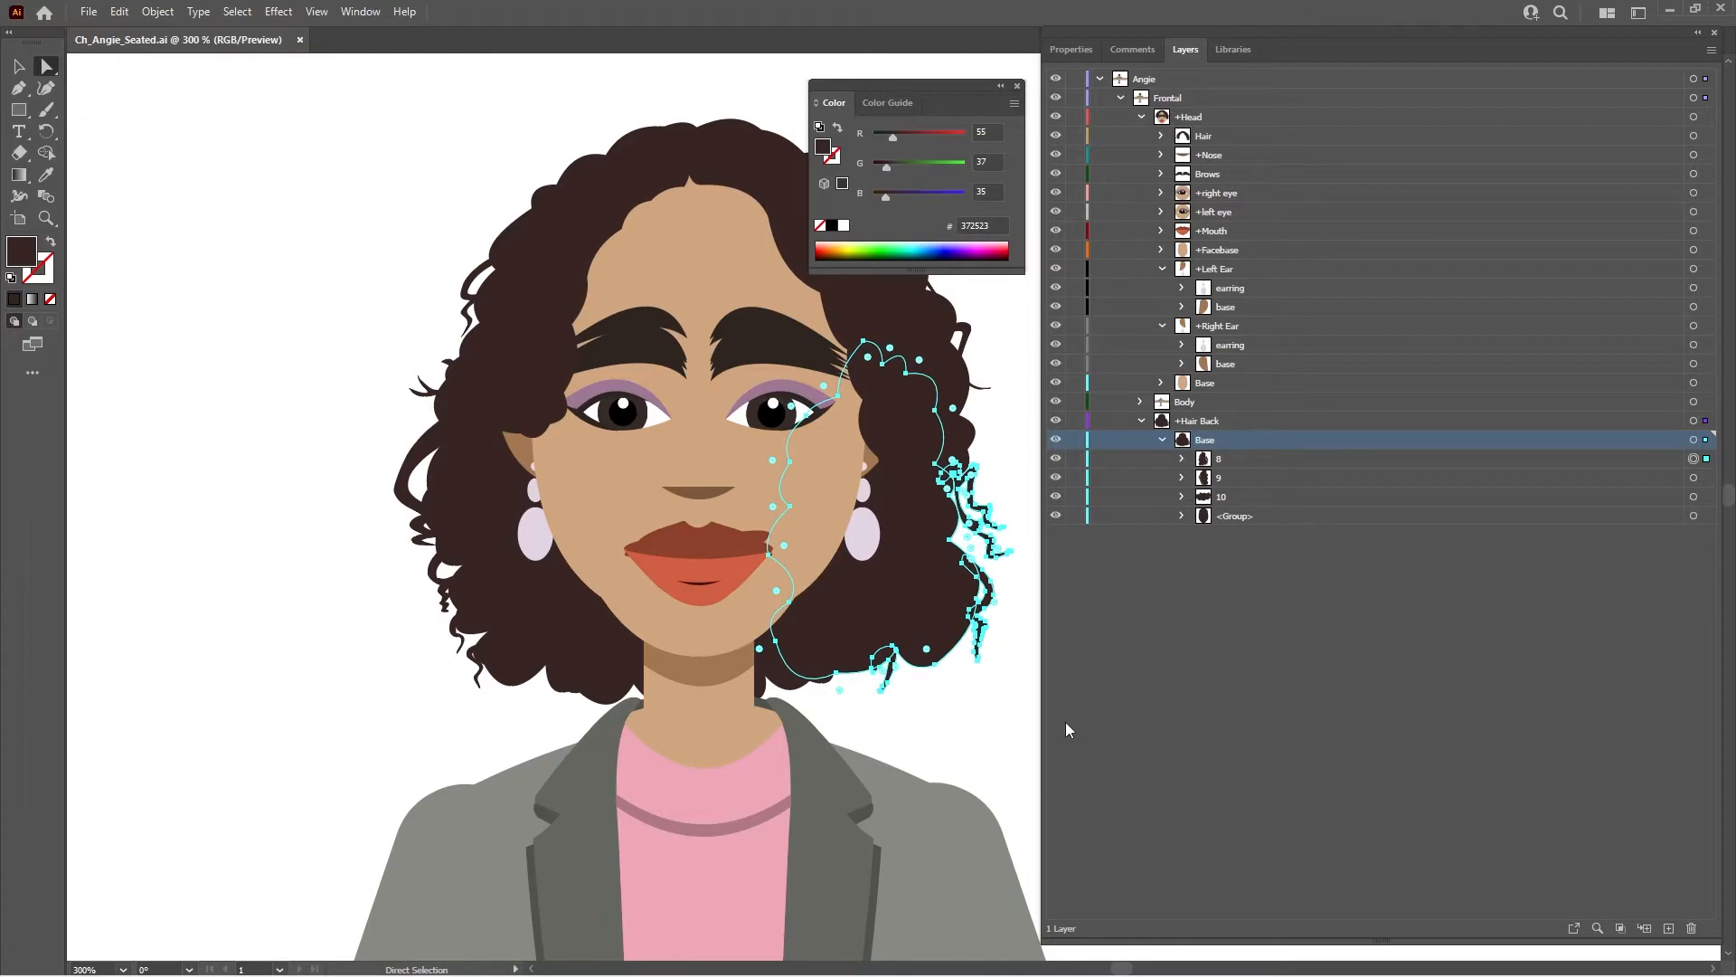
pyautogui.moveTo(932, 966)
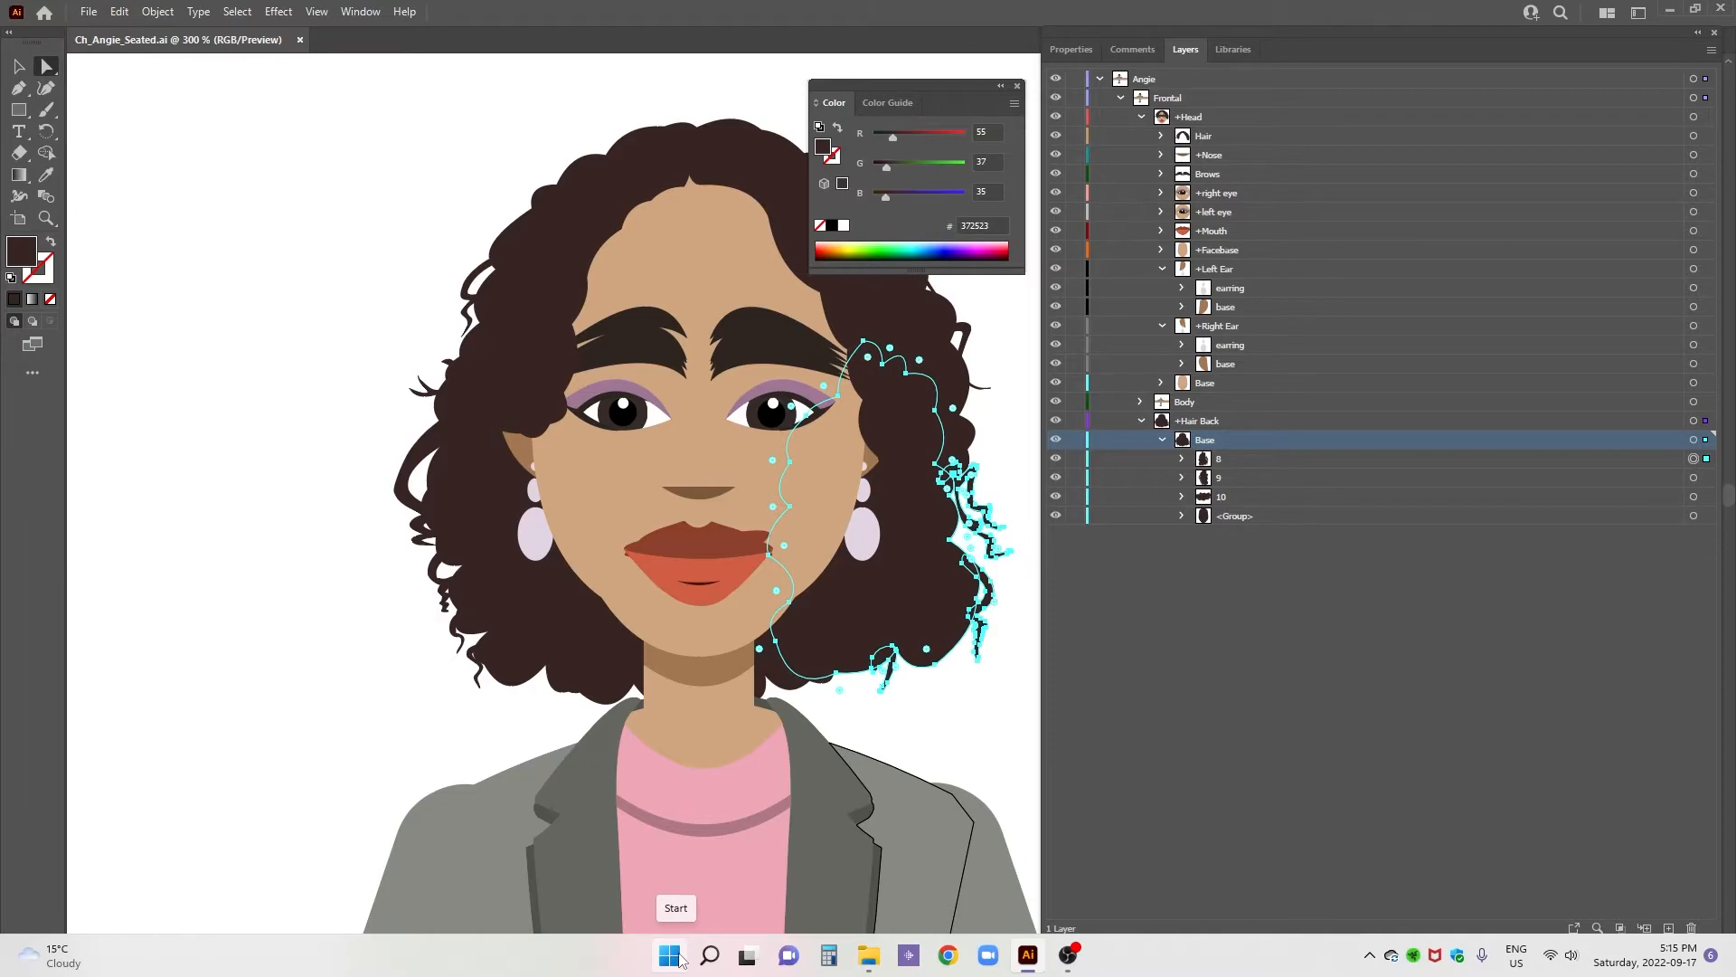
pyautogui.click(670, 956)
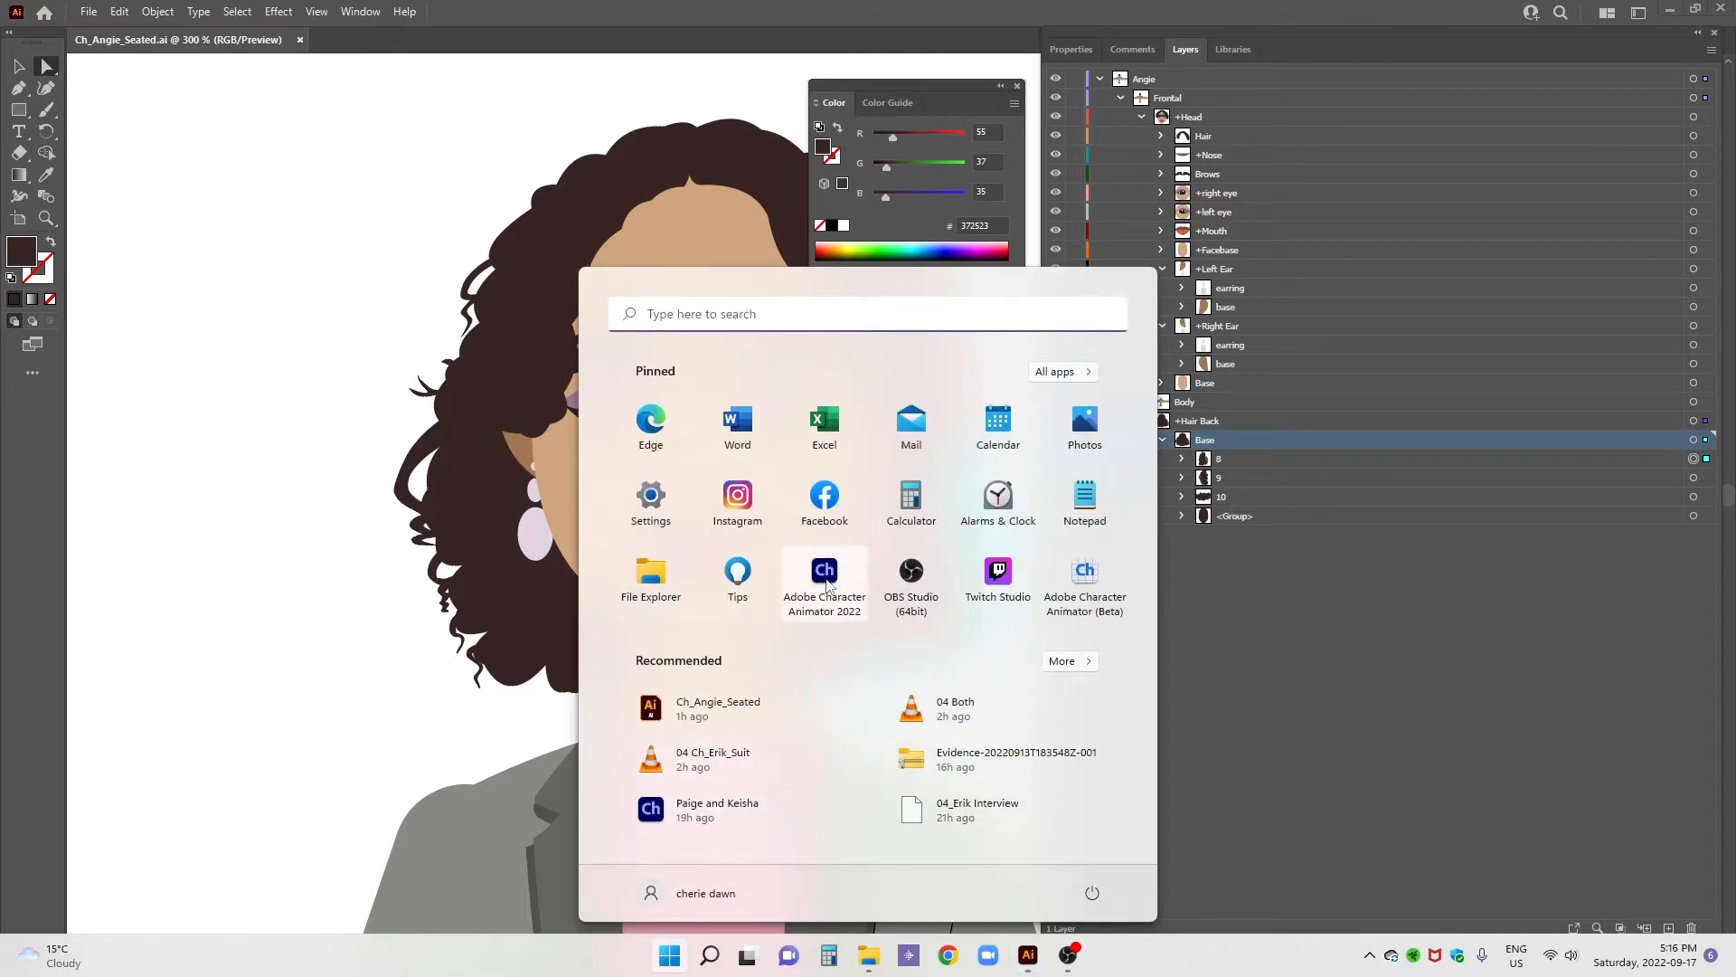
pyautogui.click(826, 582)
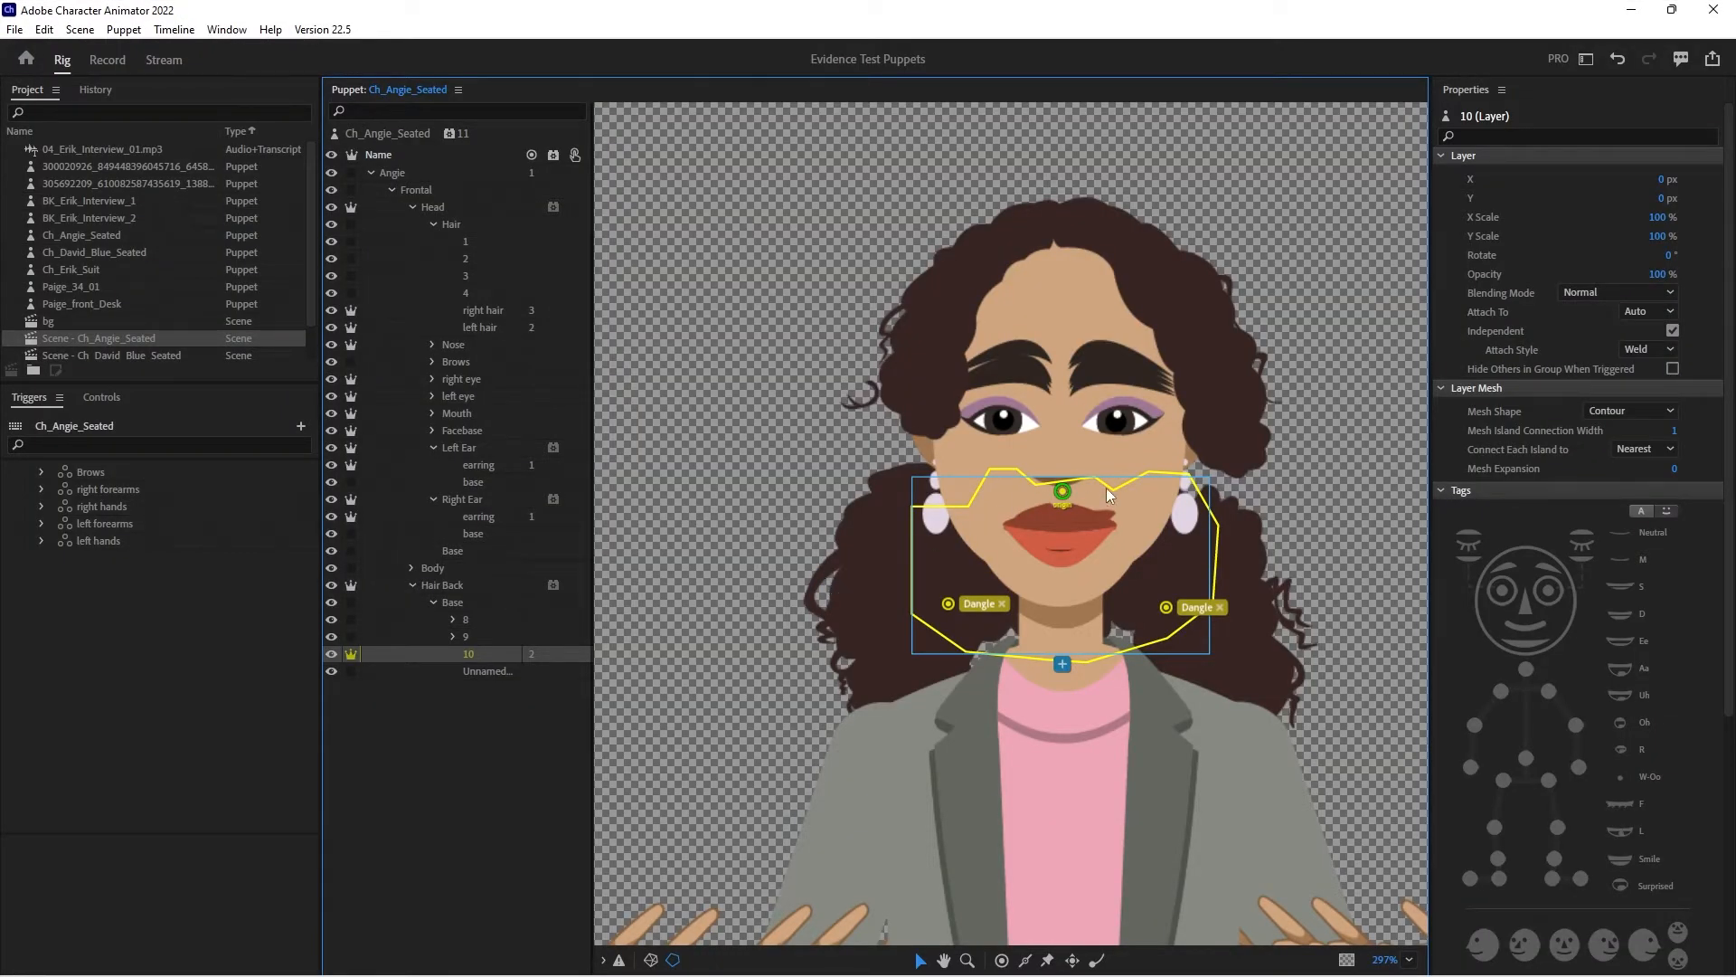
# - Switch to Illustrator, try deleting all the artwork in +Hair Back's Base layer, and undo the deletion
pyautogui.click(1219, 654)
pyautogui.click(1008, 955)
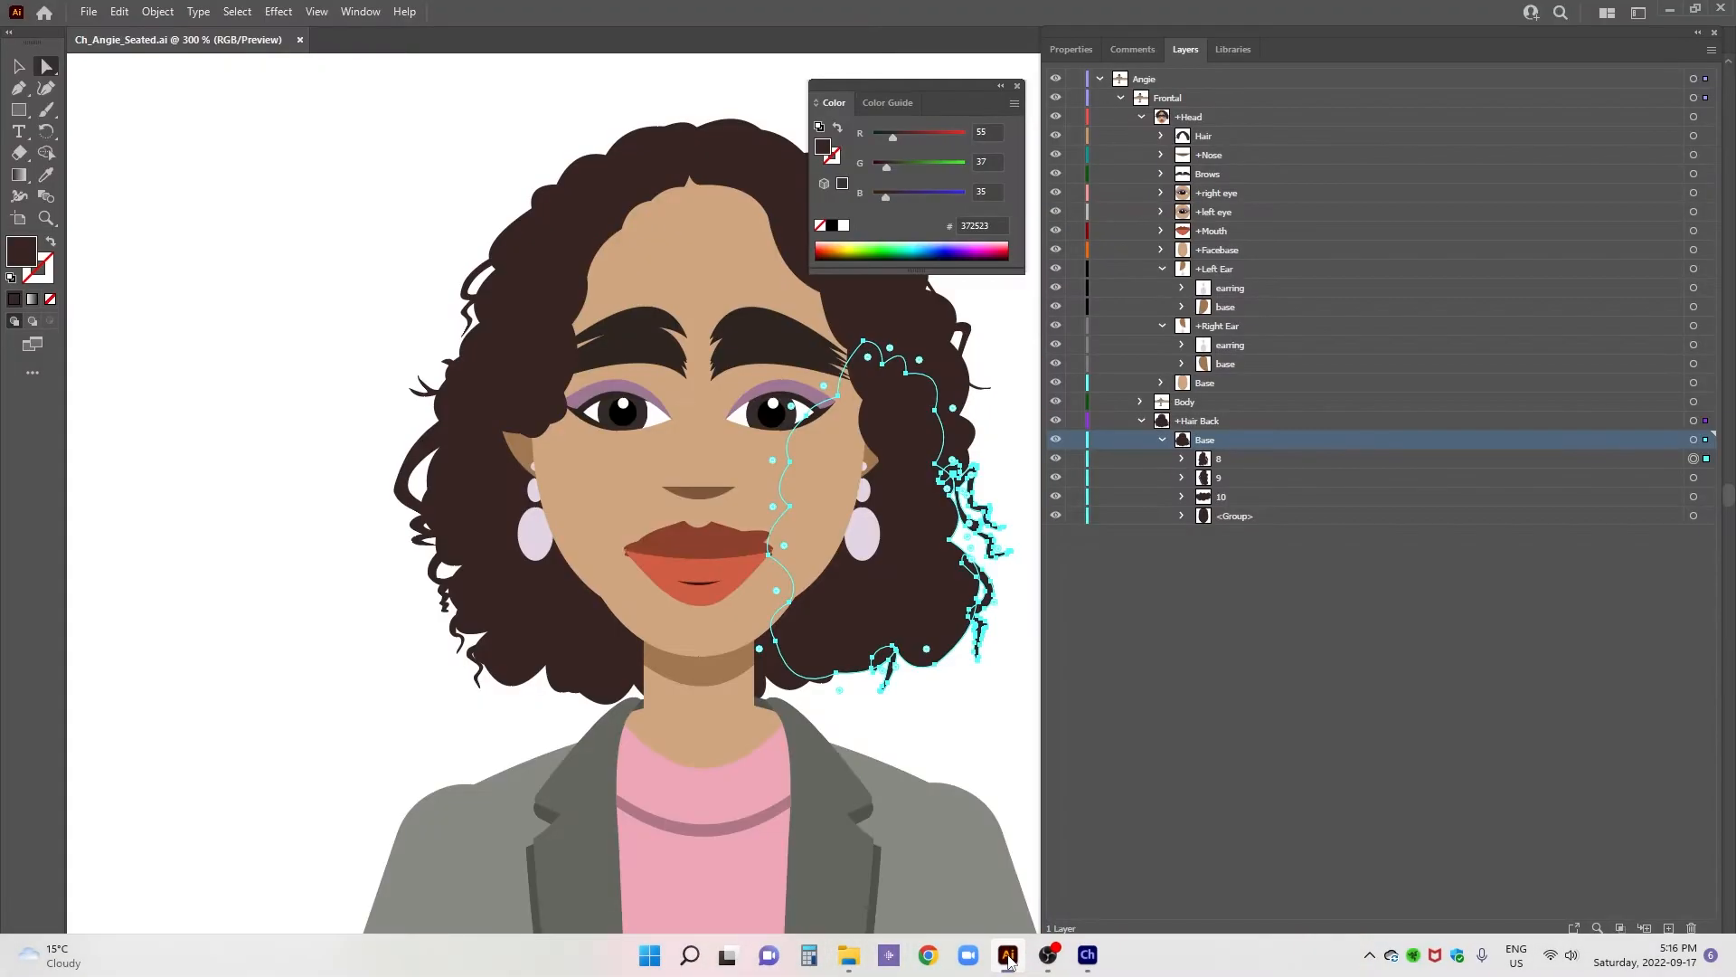
pyautogui.click(1694, 439)
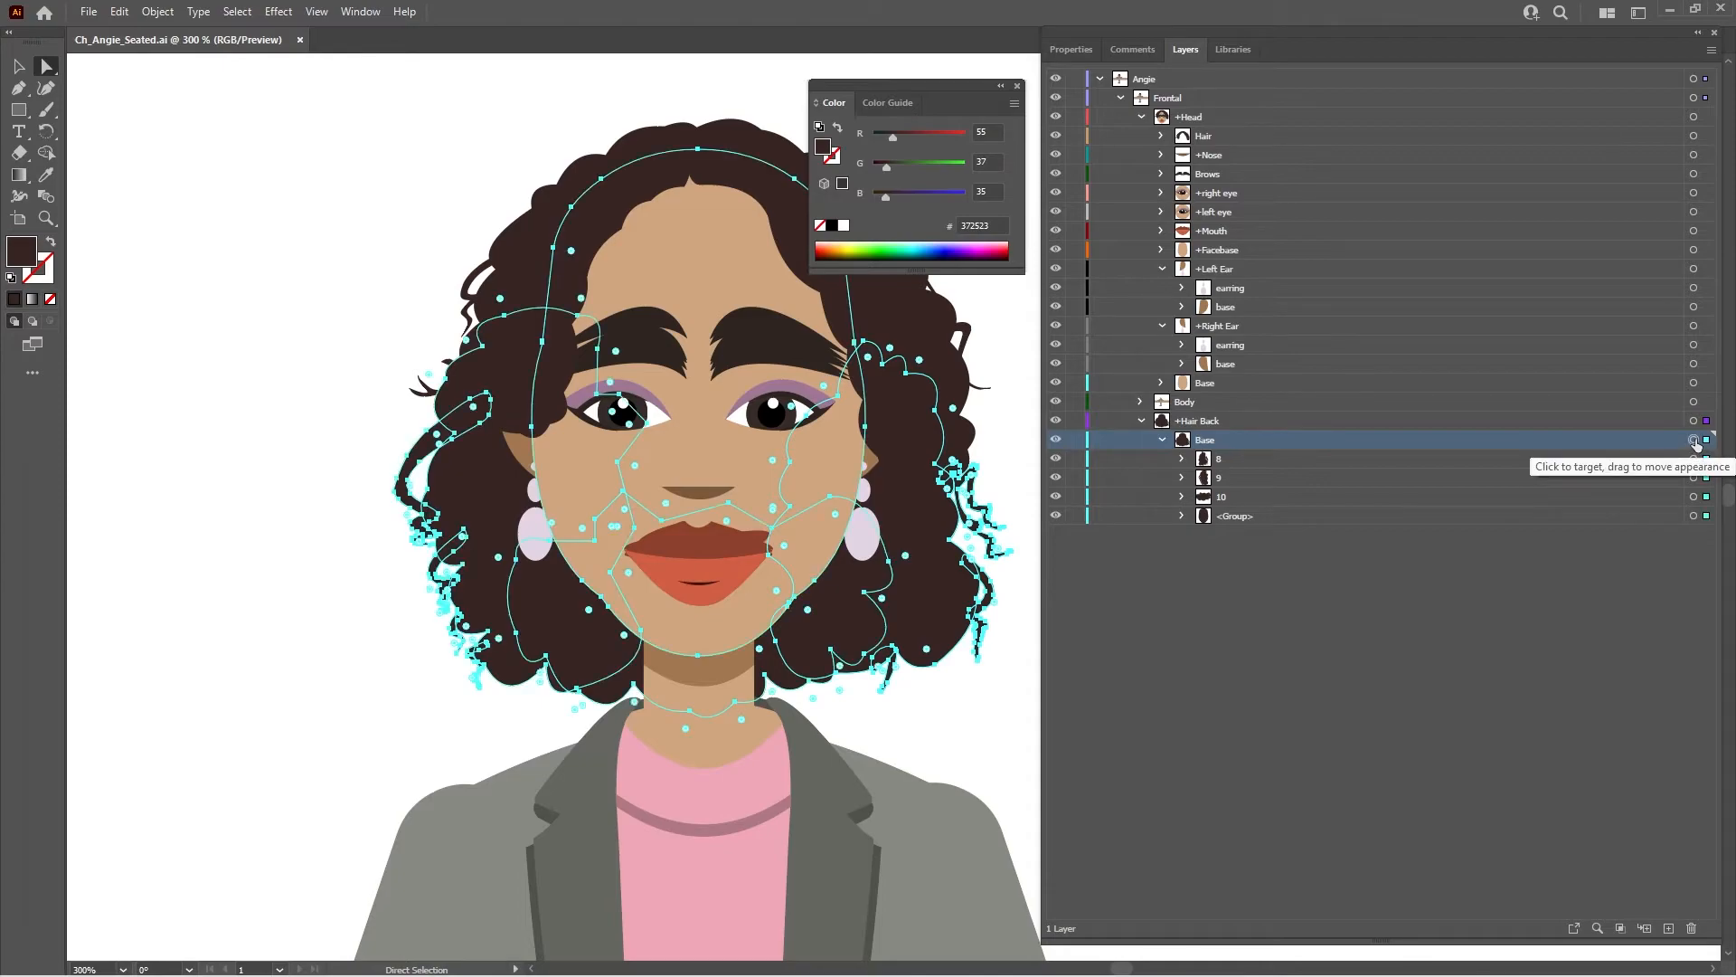
pyautogui.press('Delete')
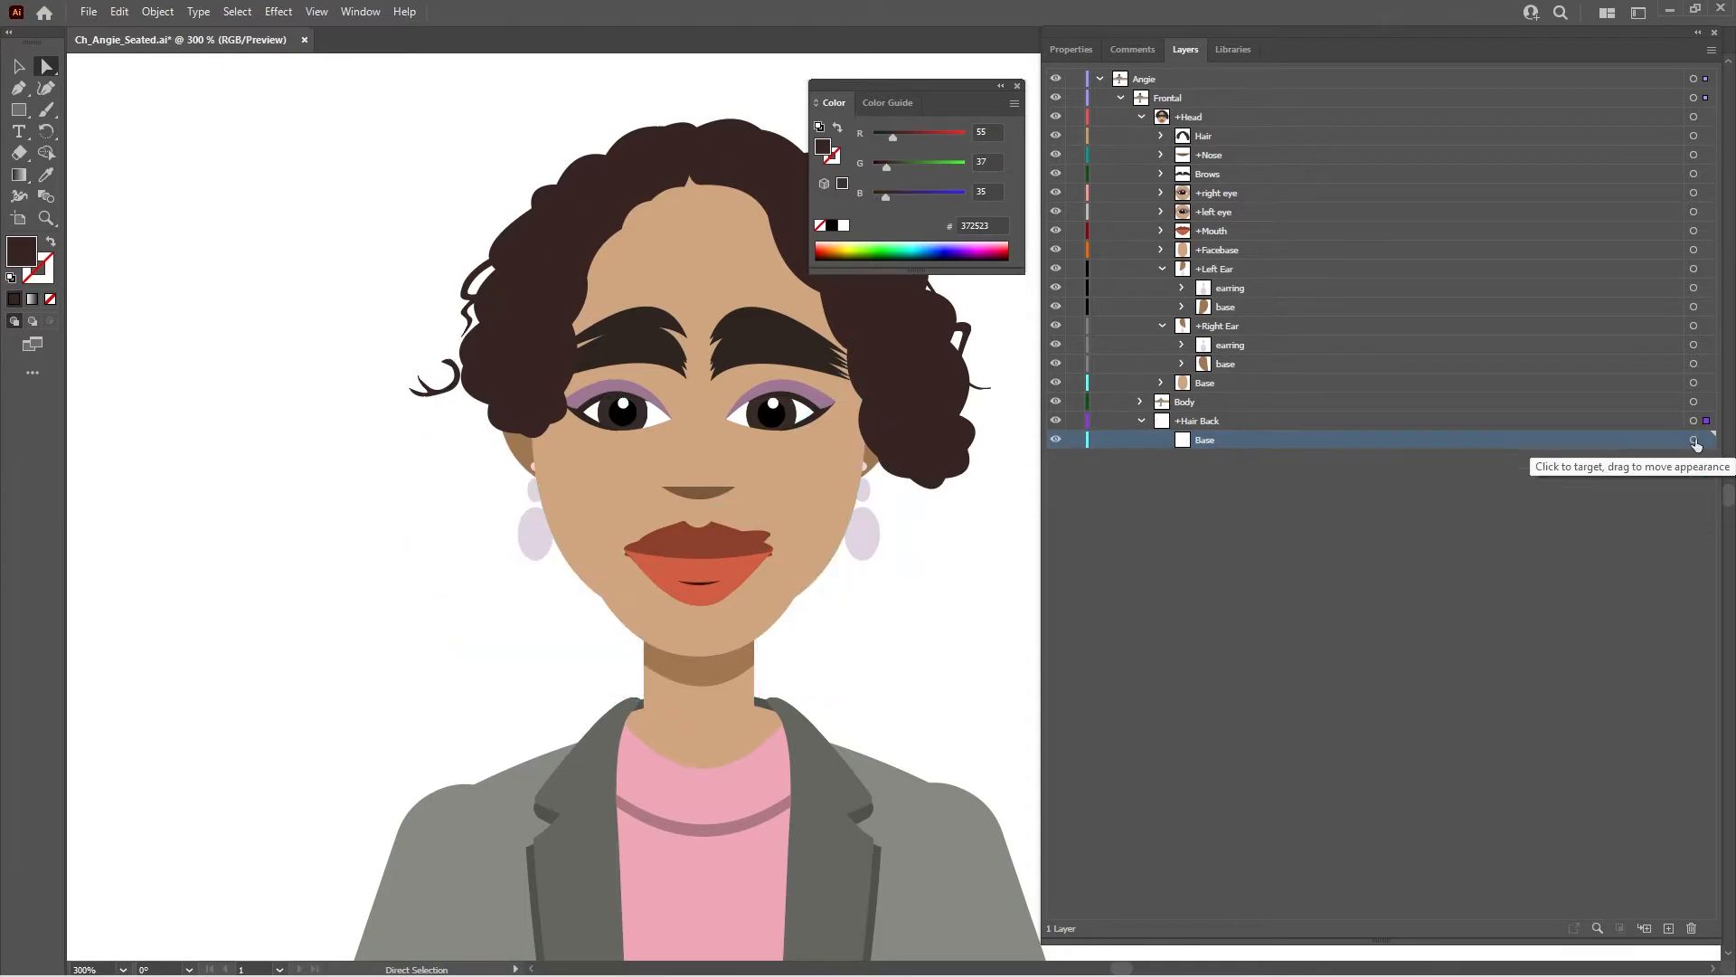
pyautogui.hotkey('ctrl', 'z')
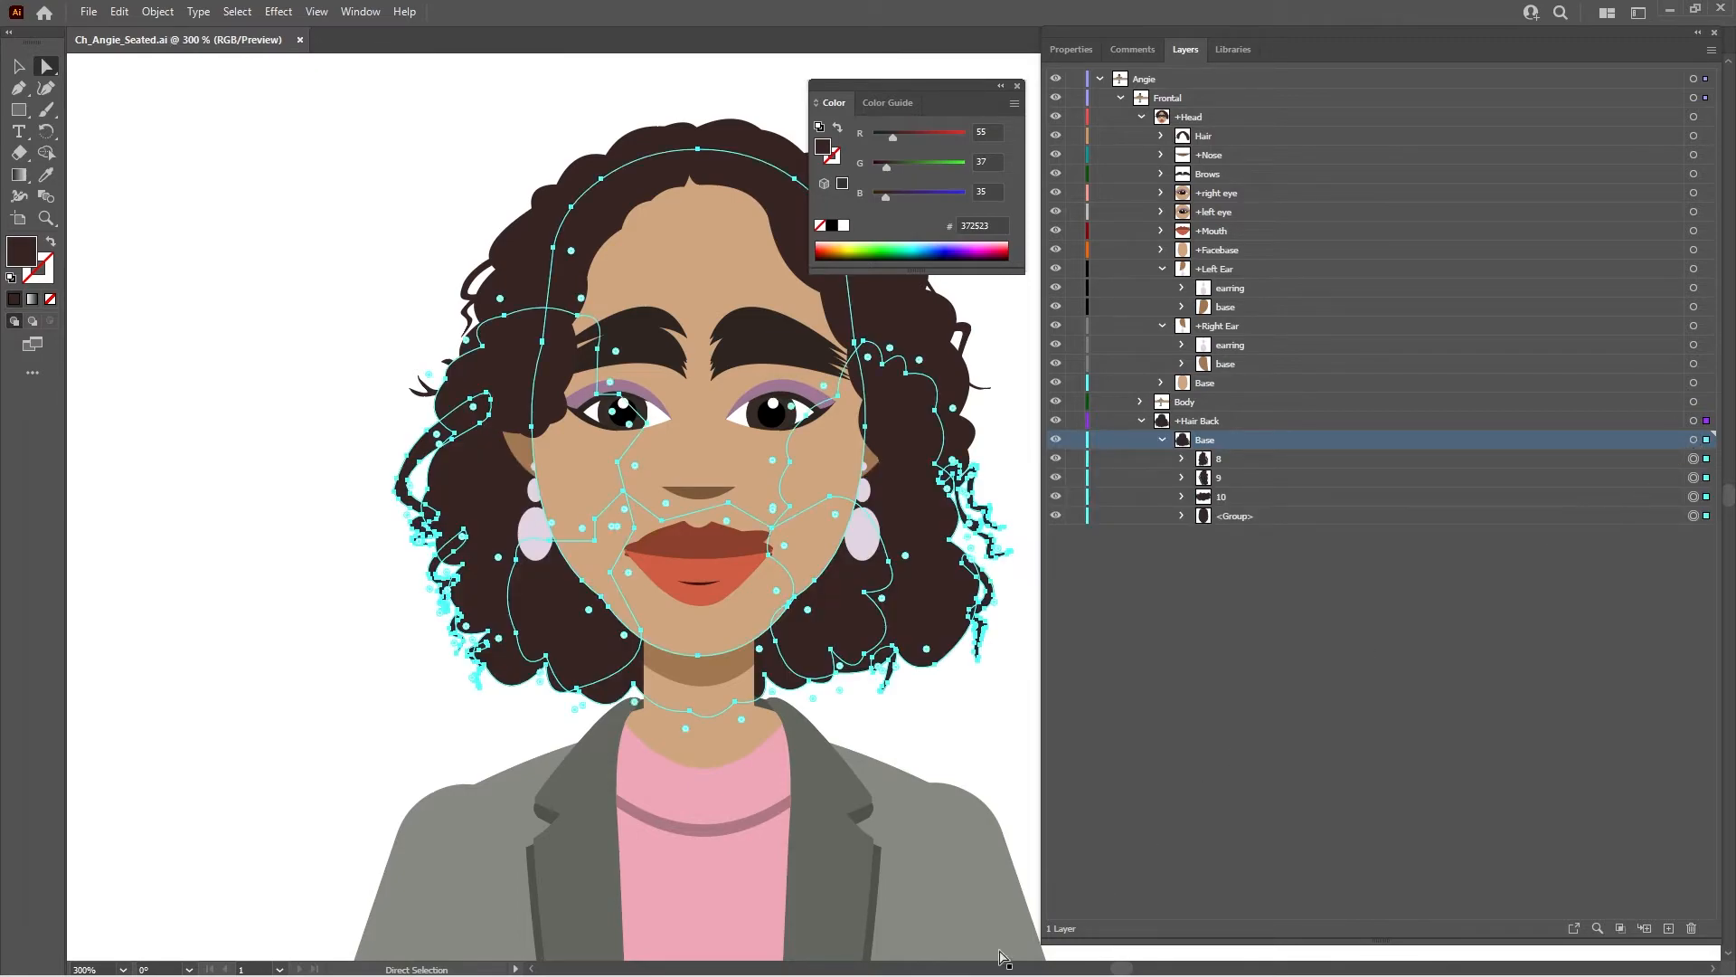
# - Switch to Character Animator and collapse the Body and Head groups in the puppet's layer hierarchy
pyautogui.click(1010, 963)
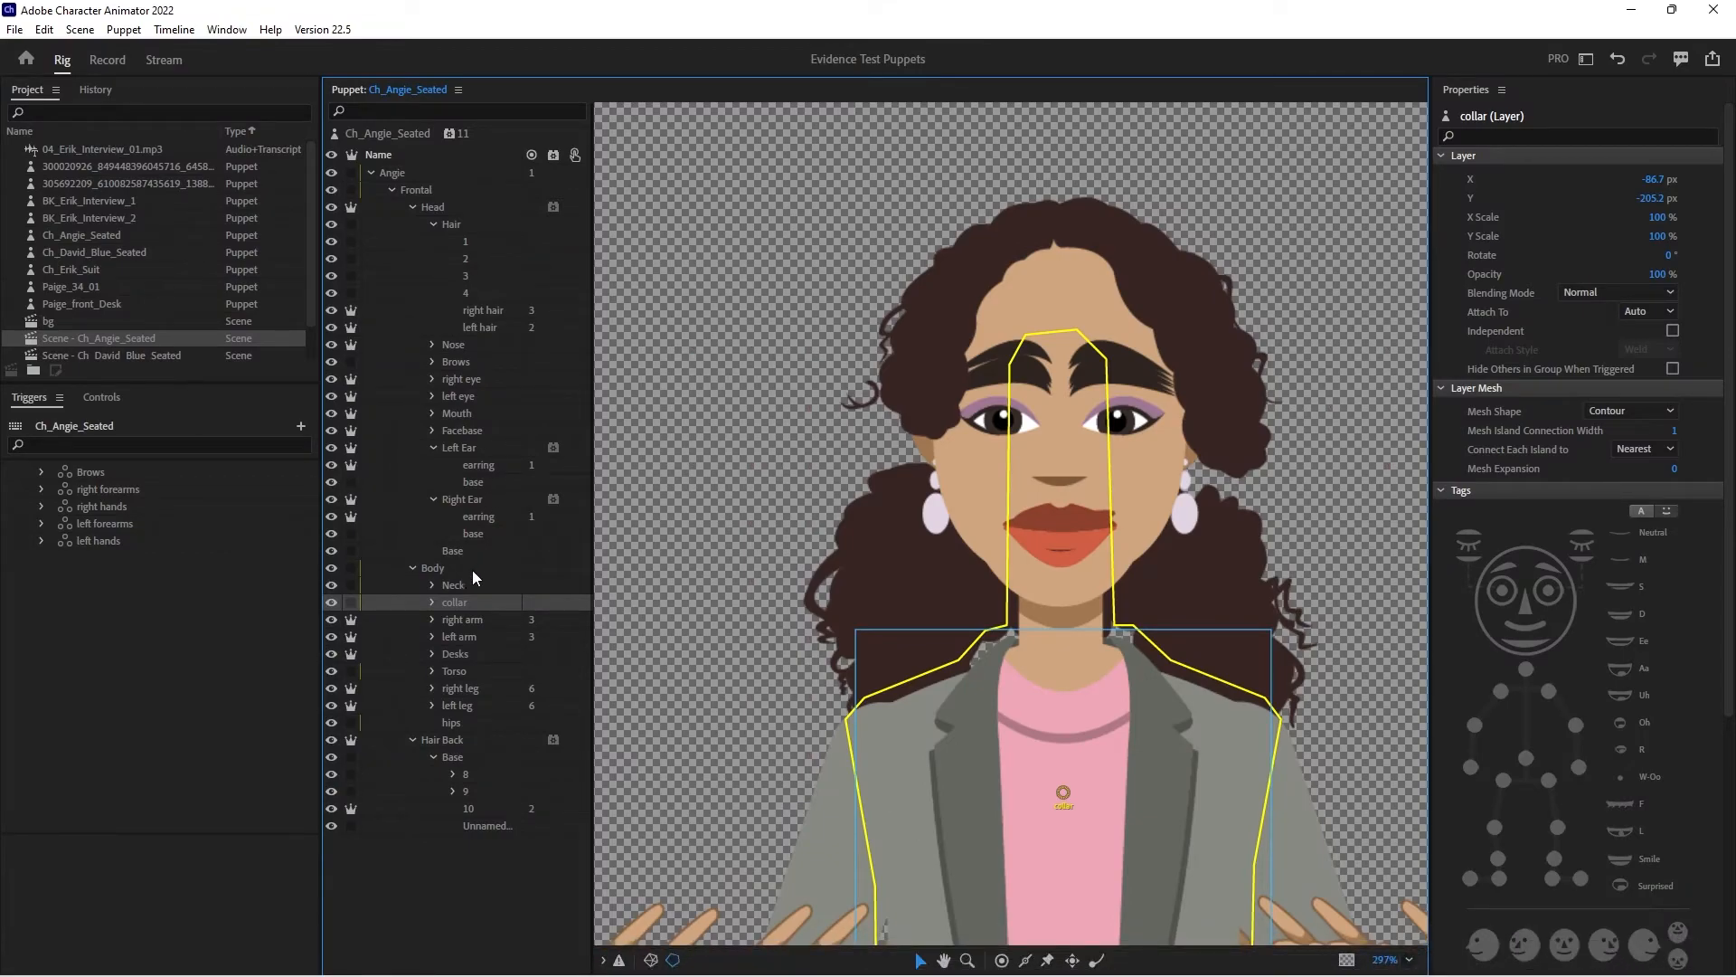
pyautogui.click(412, 568)
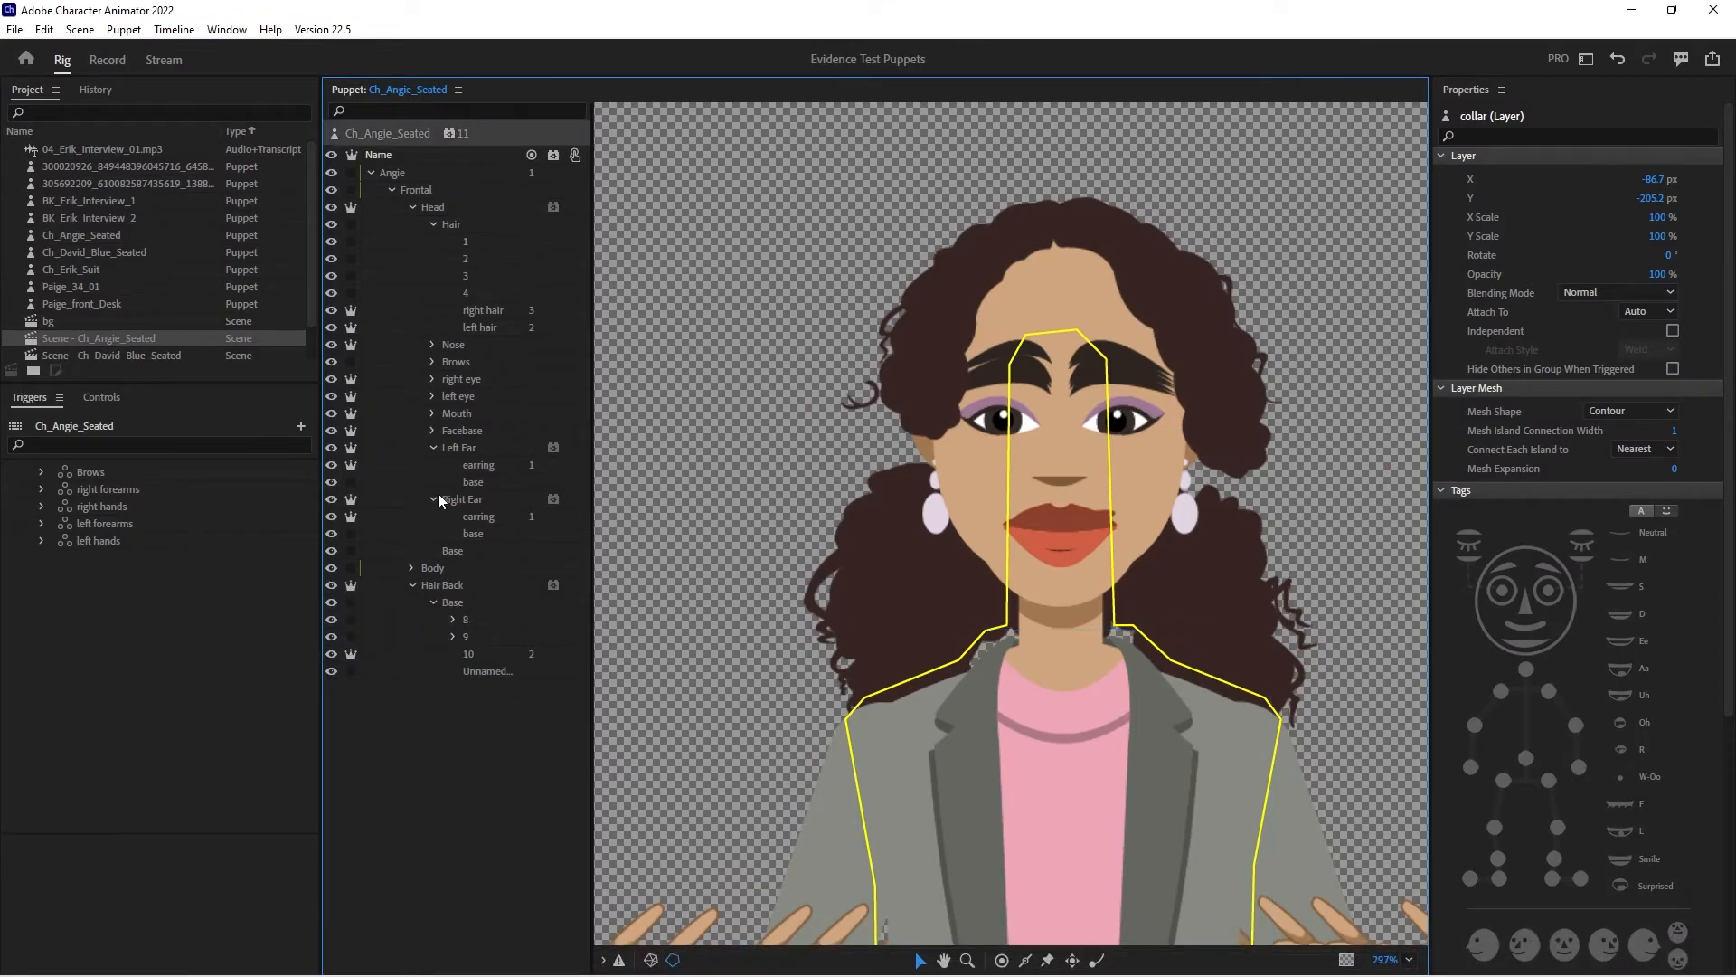
pyautogui.click(413, 207)
pyautogui.click(414, 240)
pyautogui.click(413, 242)
# - Examine the mesh outlines and bounds of Hair Back's Base, 8, 9, 10 and unnamed layers
pyautogui.click(435, 259)
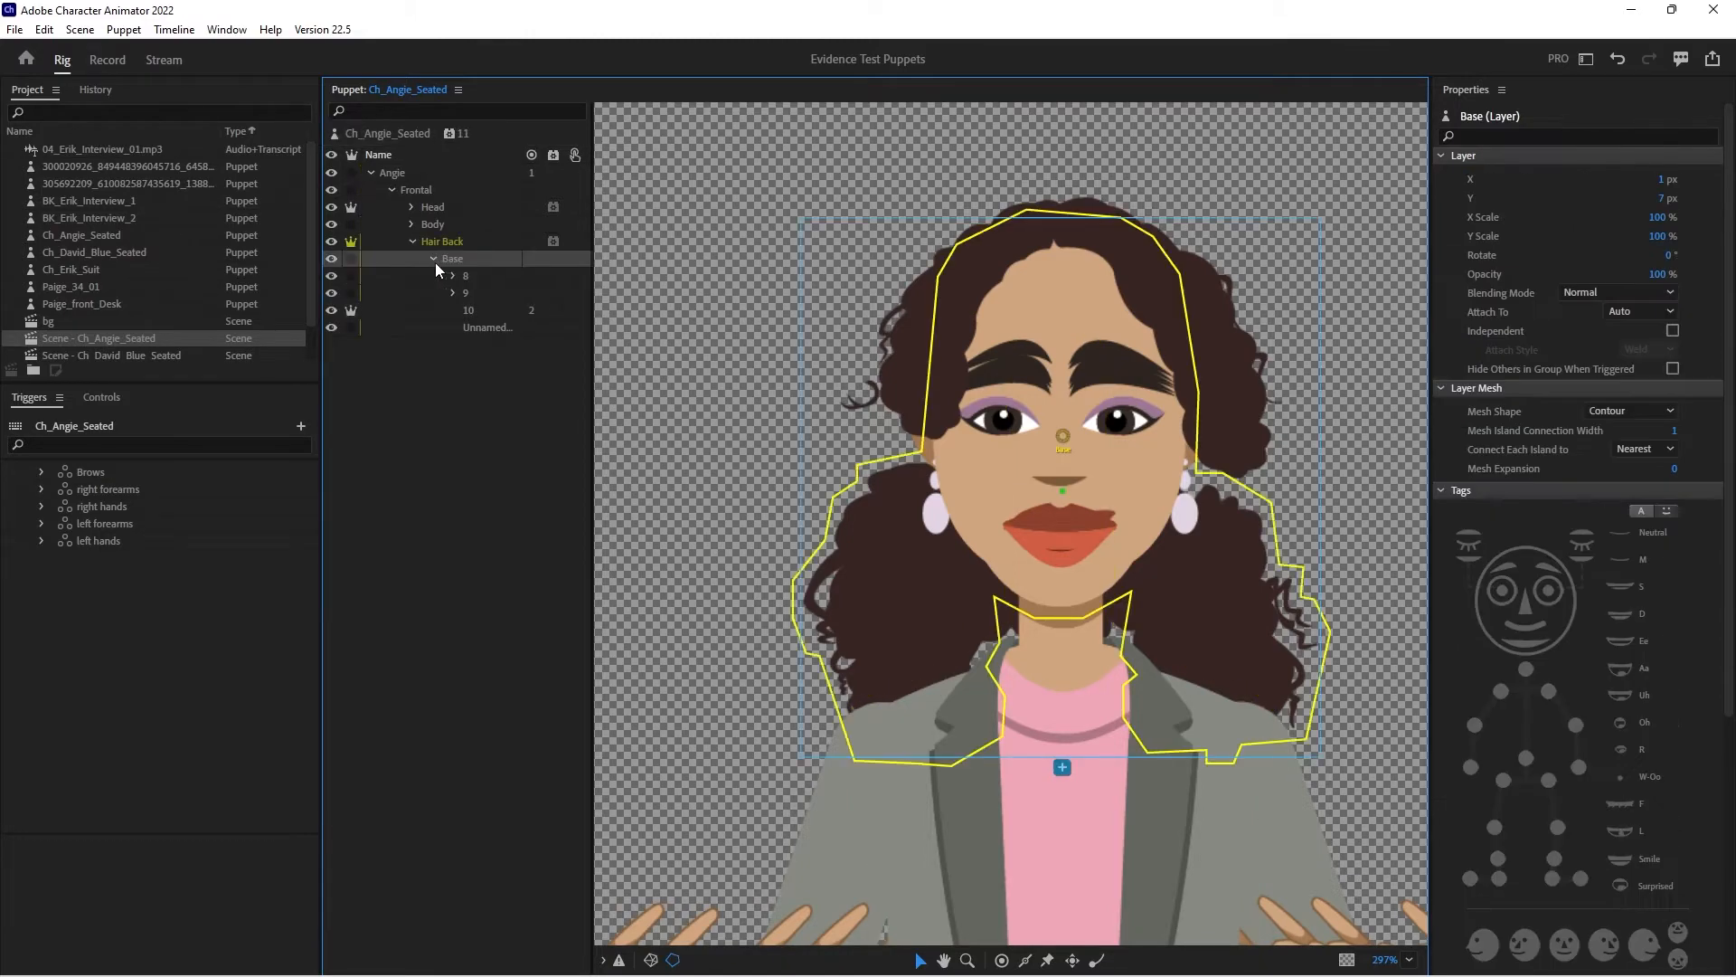
pyautogui.click(432, 259)
pyautogui.click(467, 276)
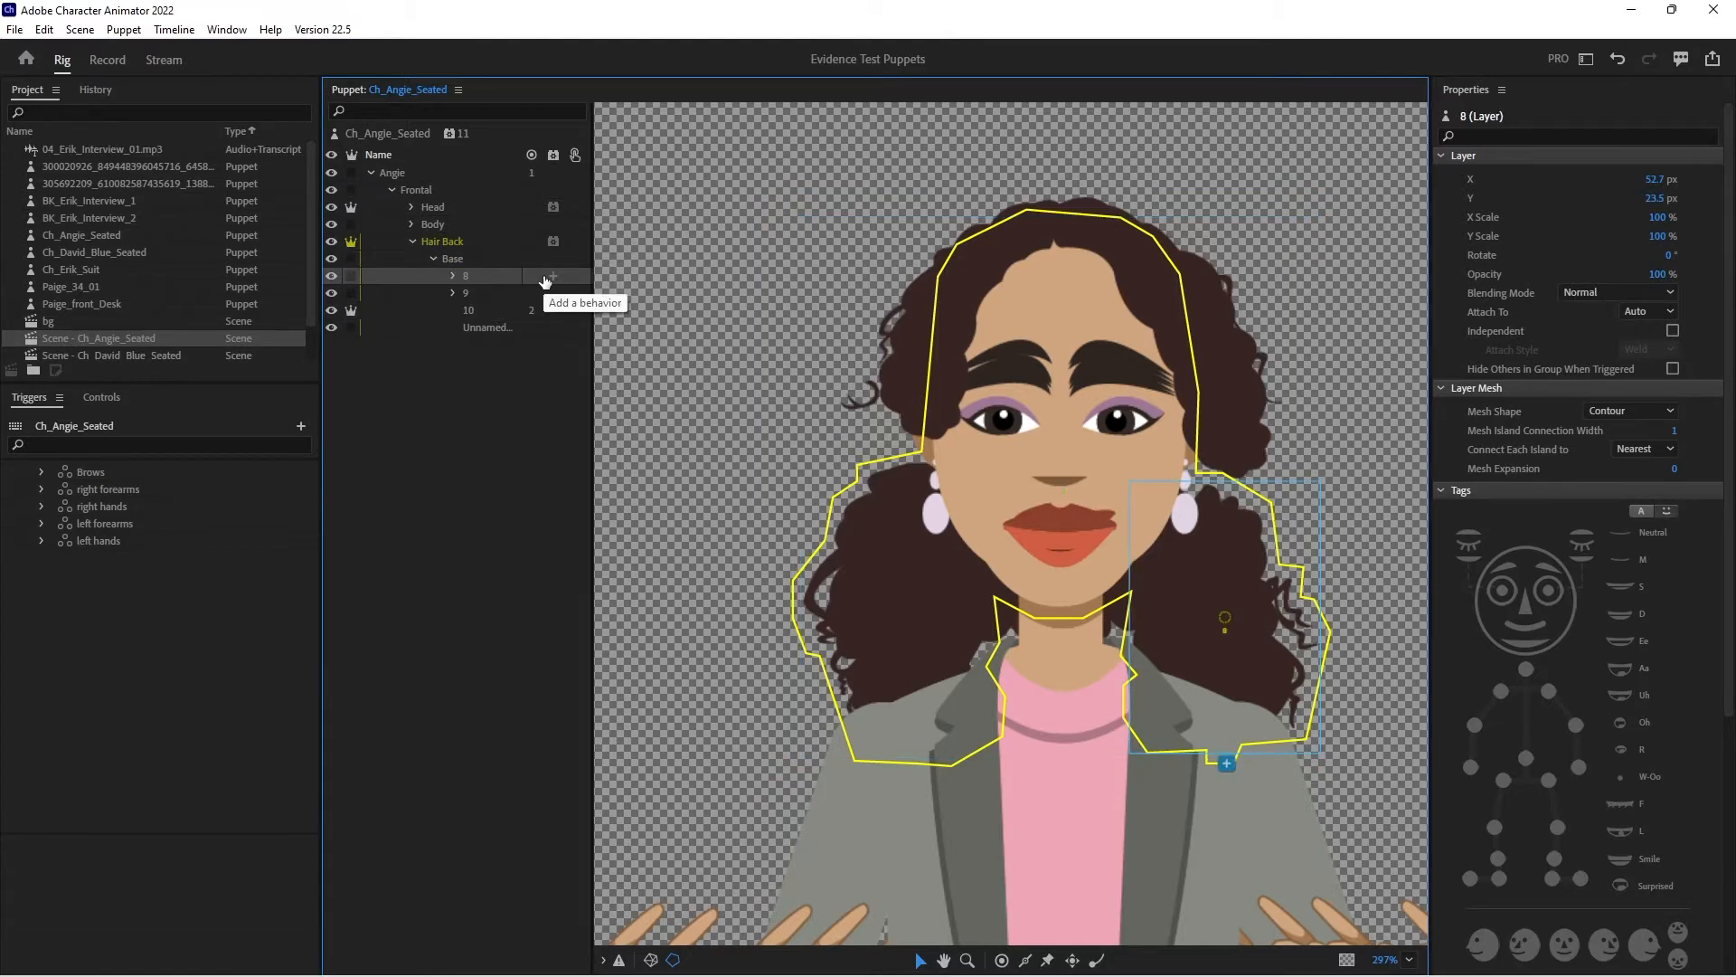
pyautogui.click(472, 293)
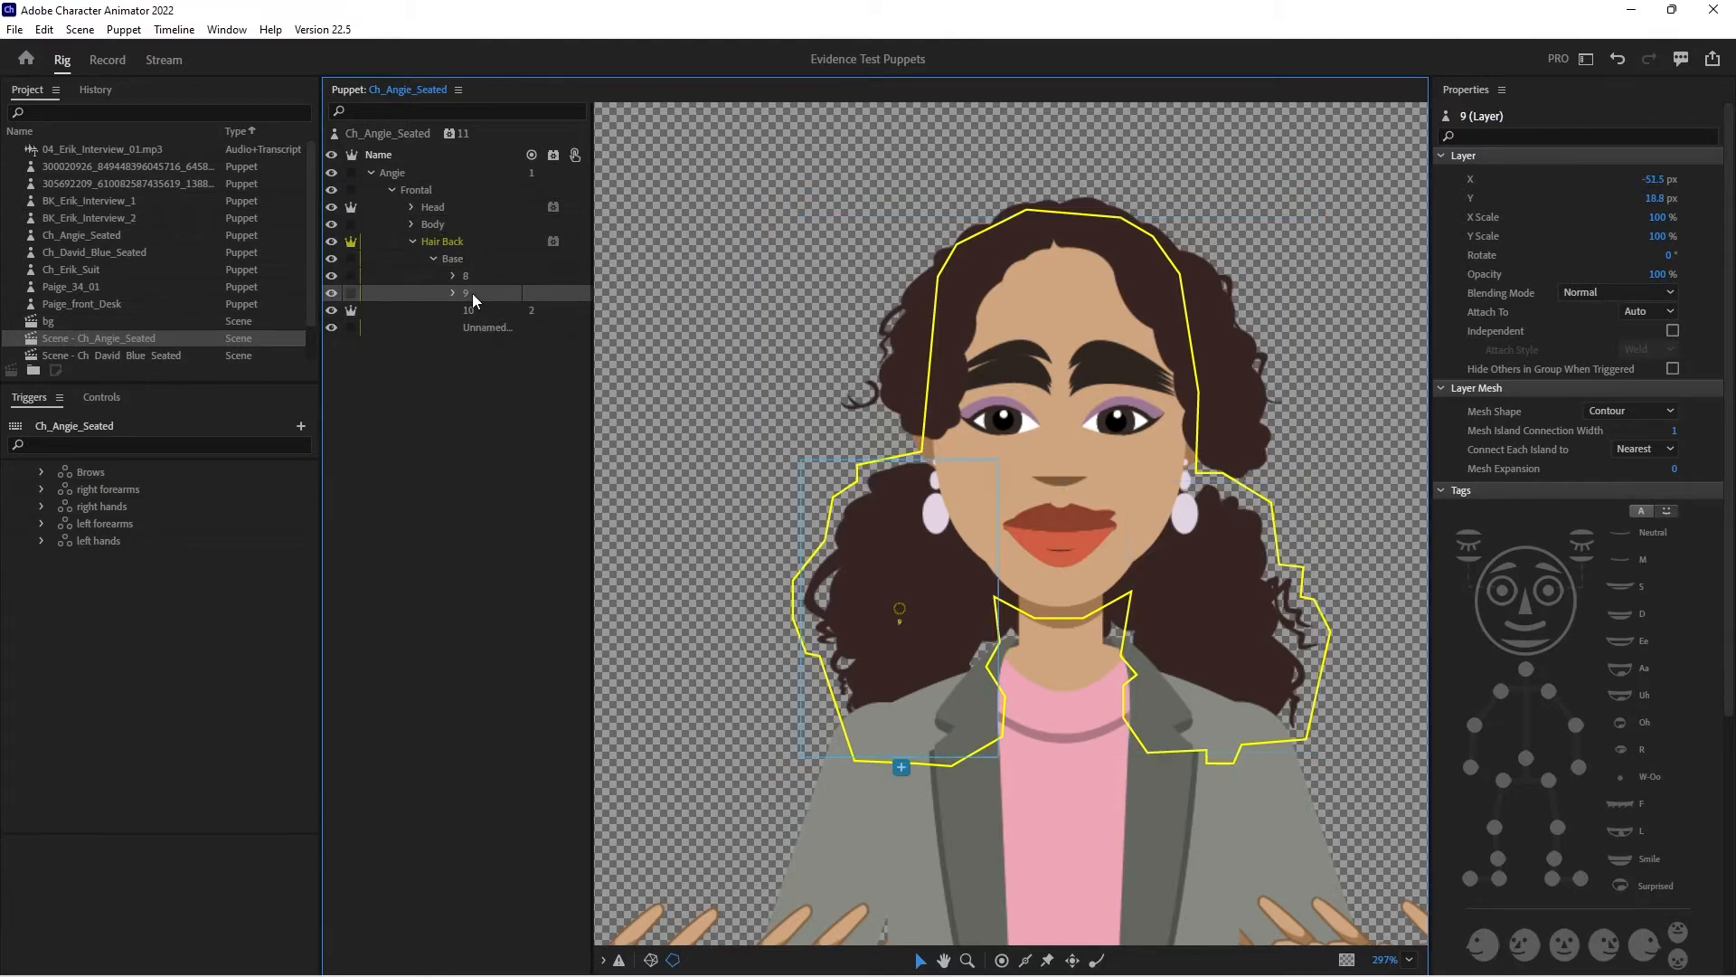
pyautogui.click(482, 309)
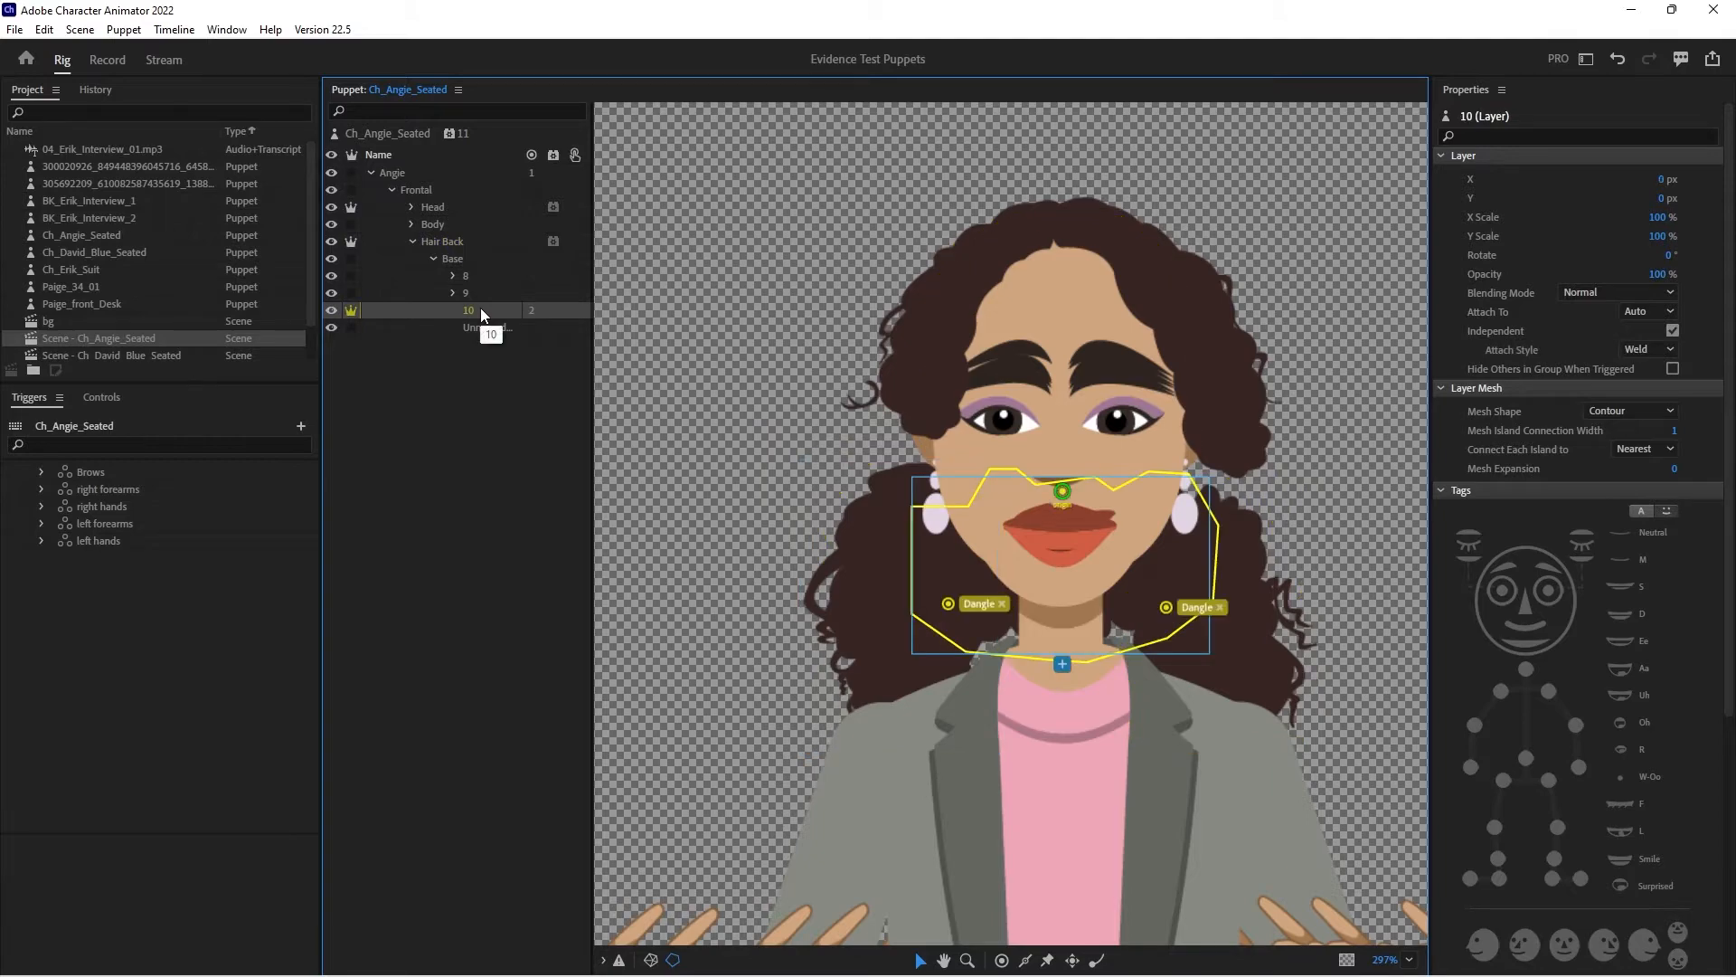
pyautogui.click(480, 328)
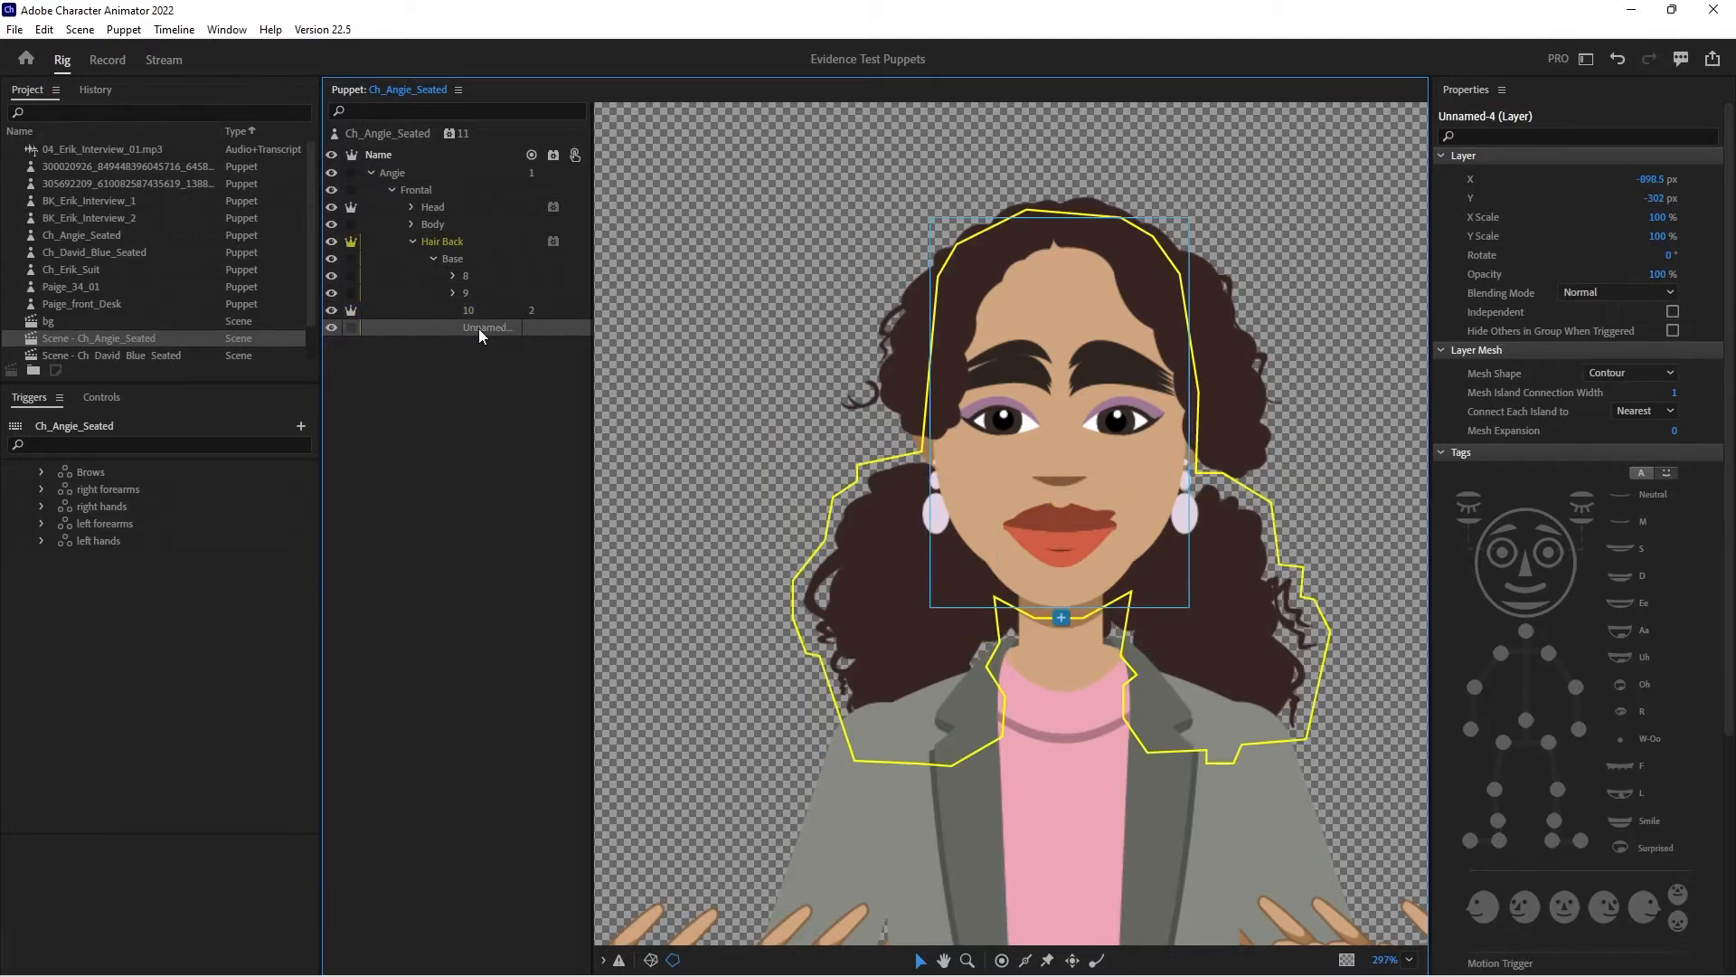
# - Try moving Hair Back's Base layer straight up behind the head, and undo the move
pyautogui.click(474, 264)
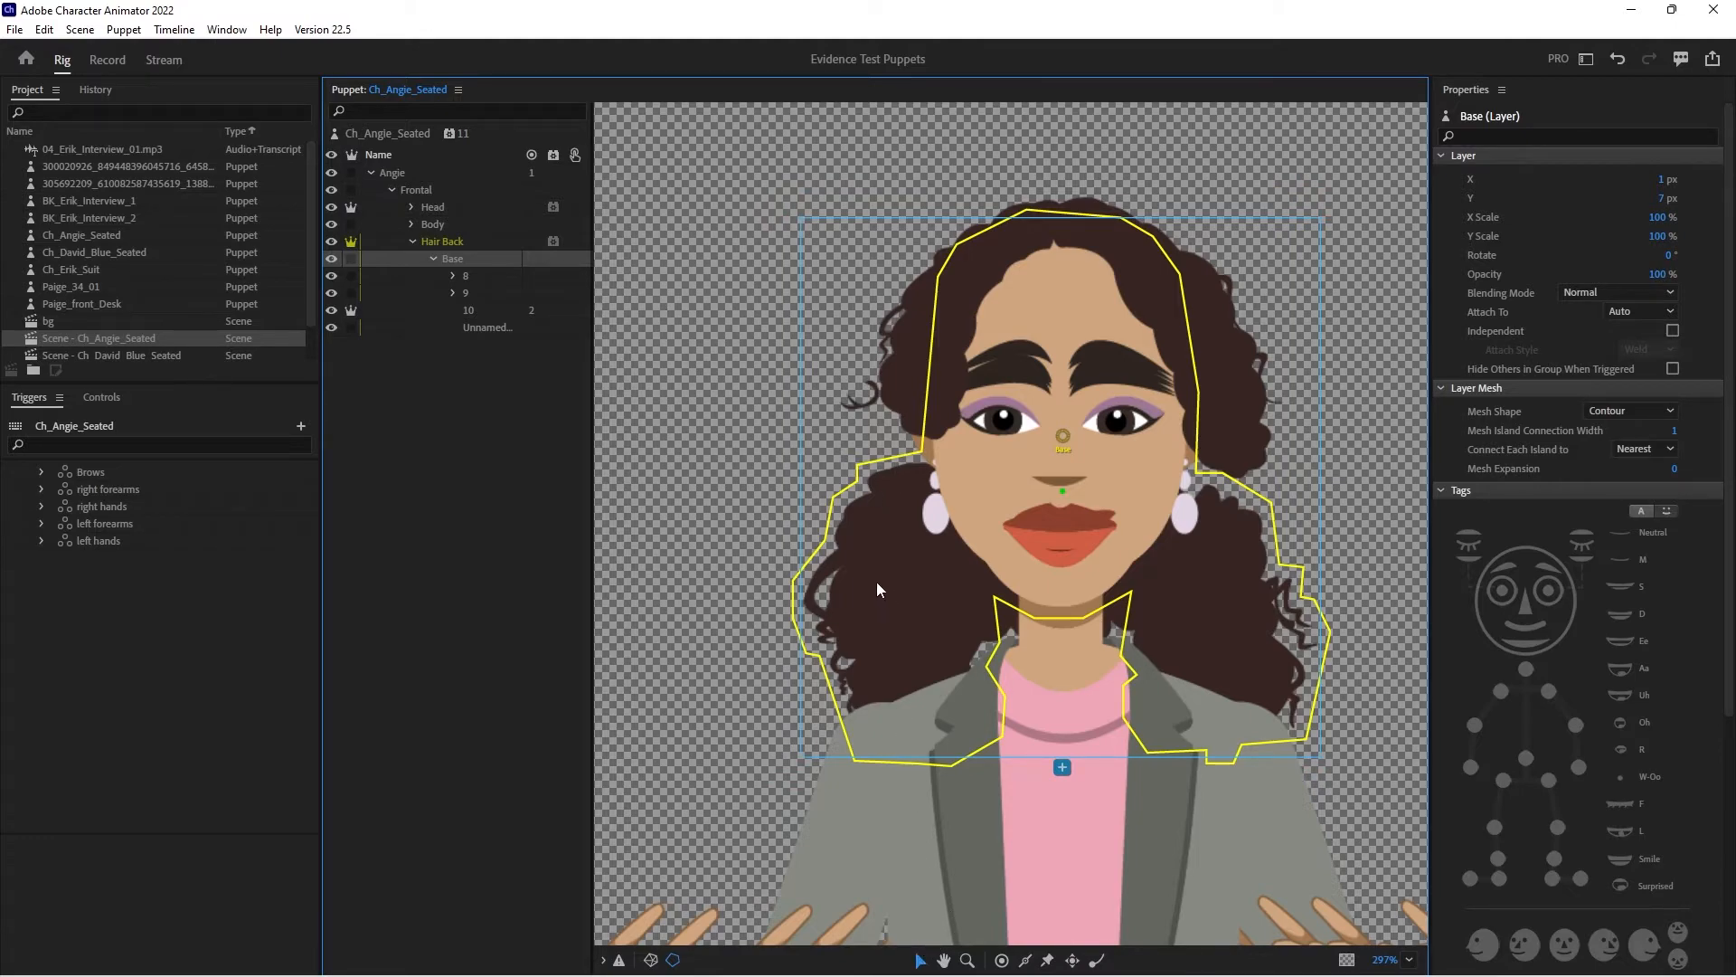
pyautogui.moveTo(877, 584); pyautogui.dragTo(878, 494)
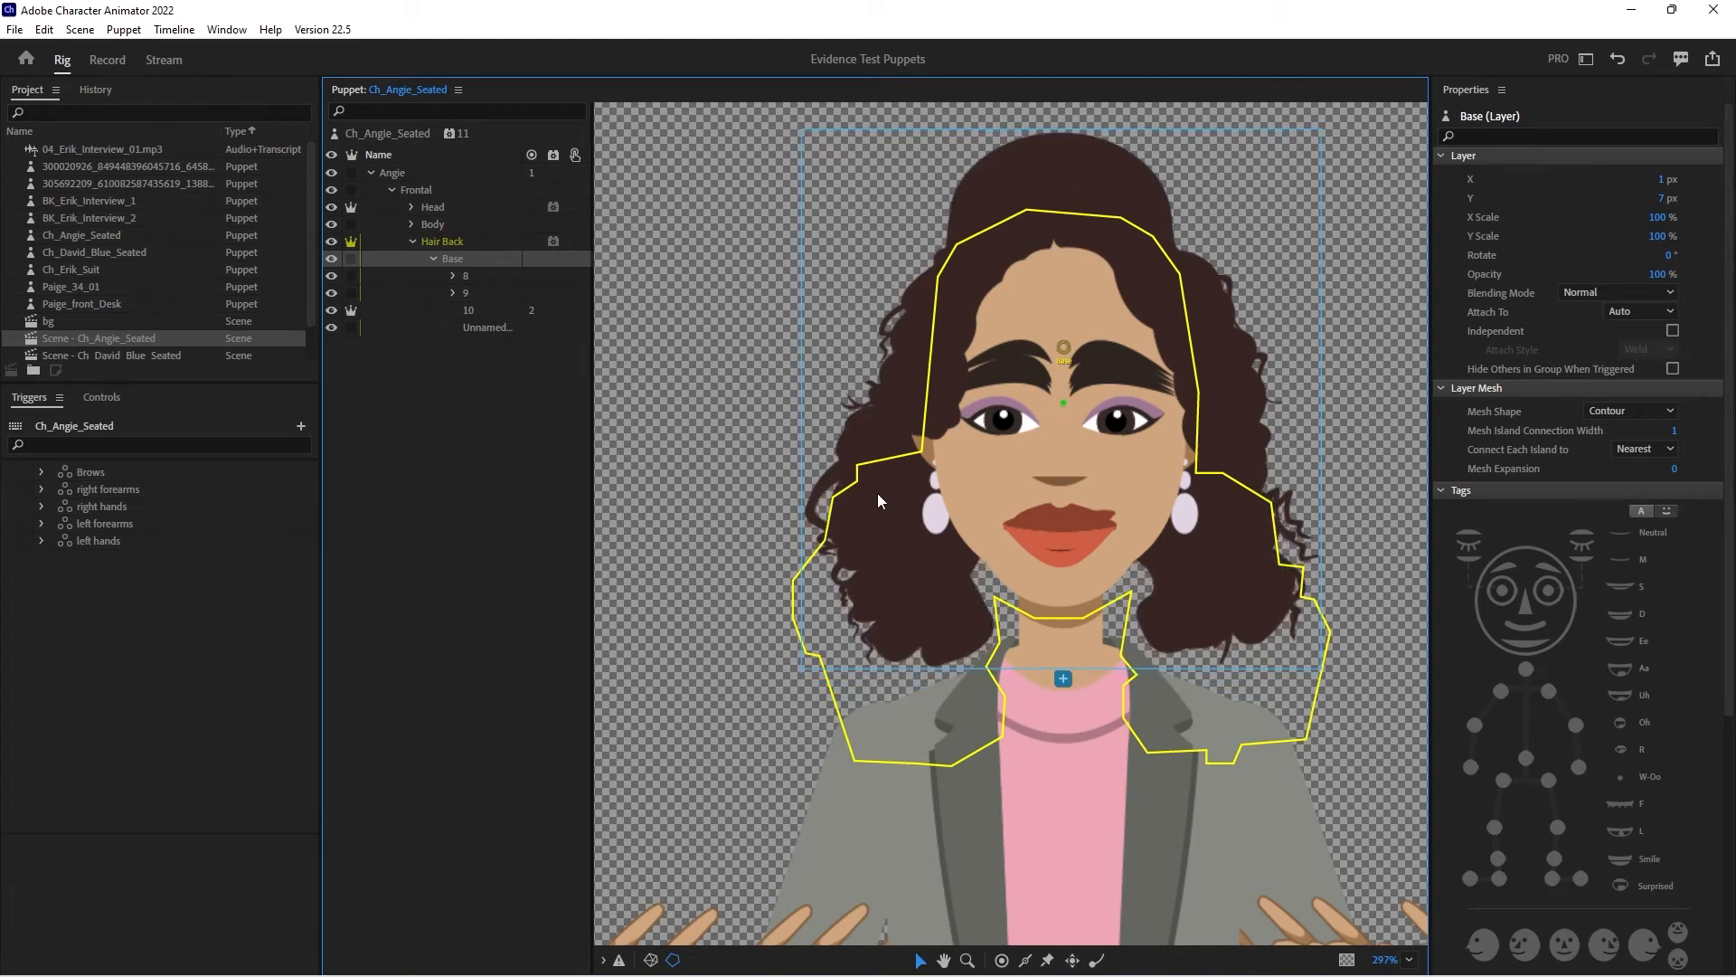
pyautogui.hotkey('ctrl', 'z')
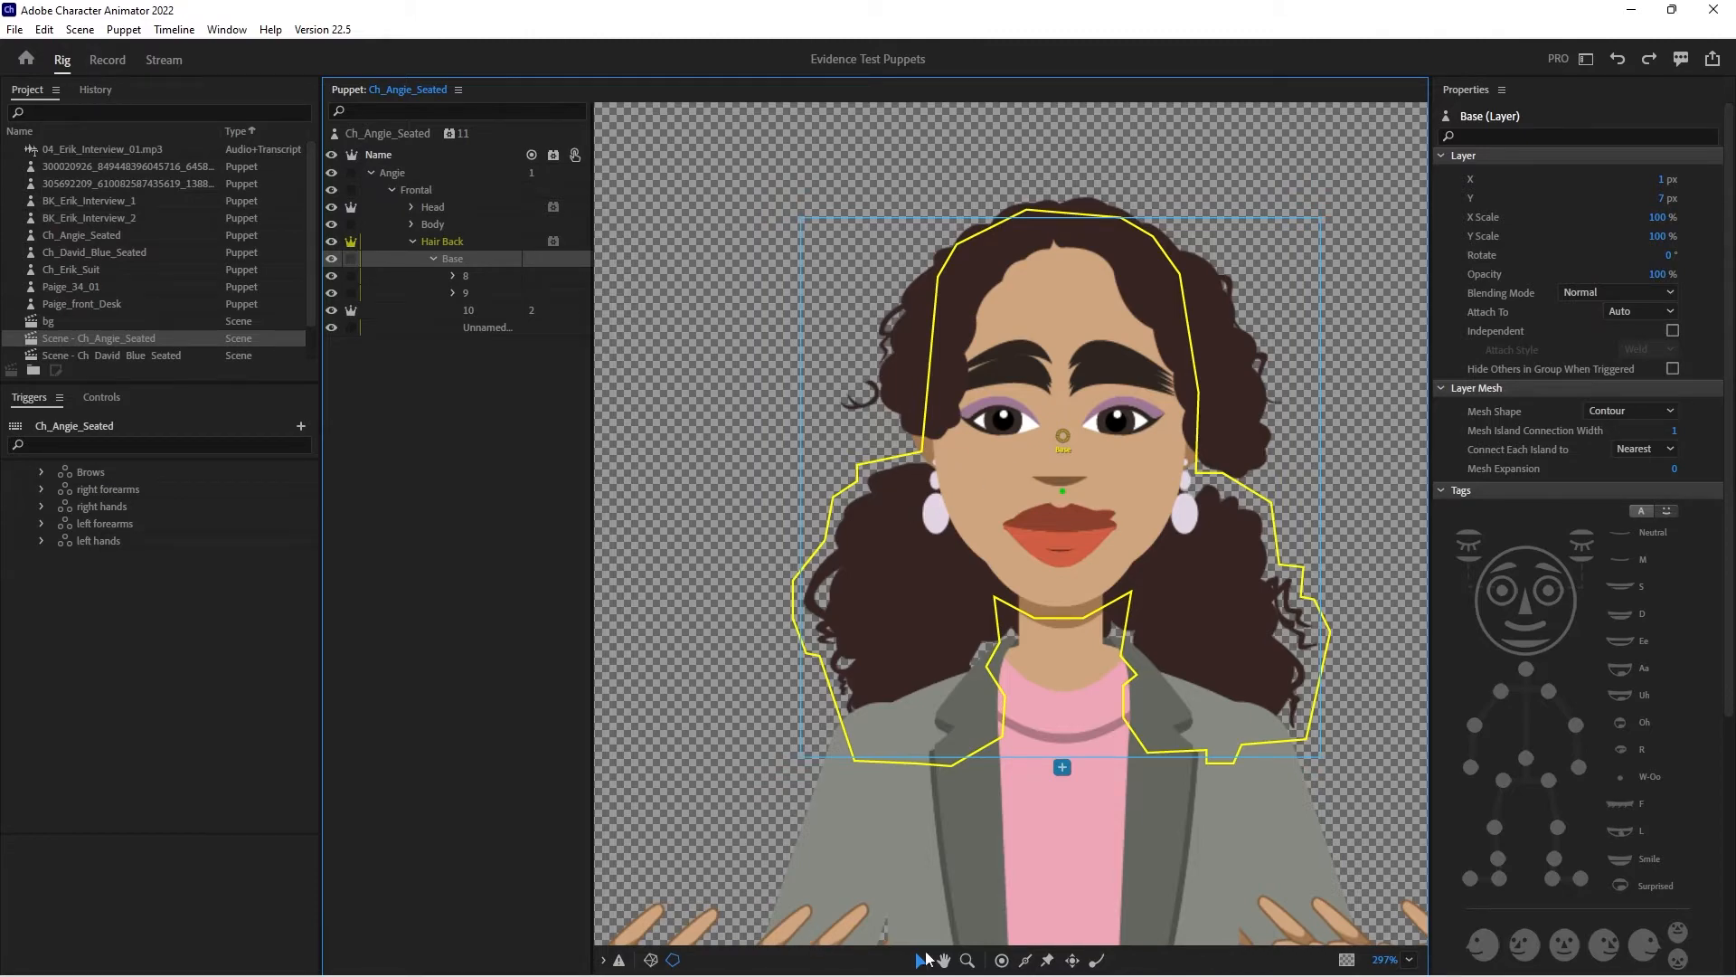
# - Switch to Illustrator, target the +Hair Back layer's artwork and rename its Base sublayer as Base hair
pyautogui.click(1008, 955)
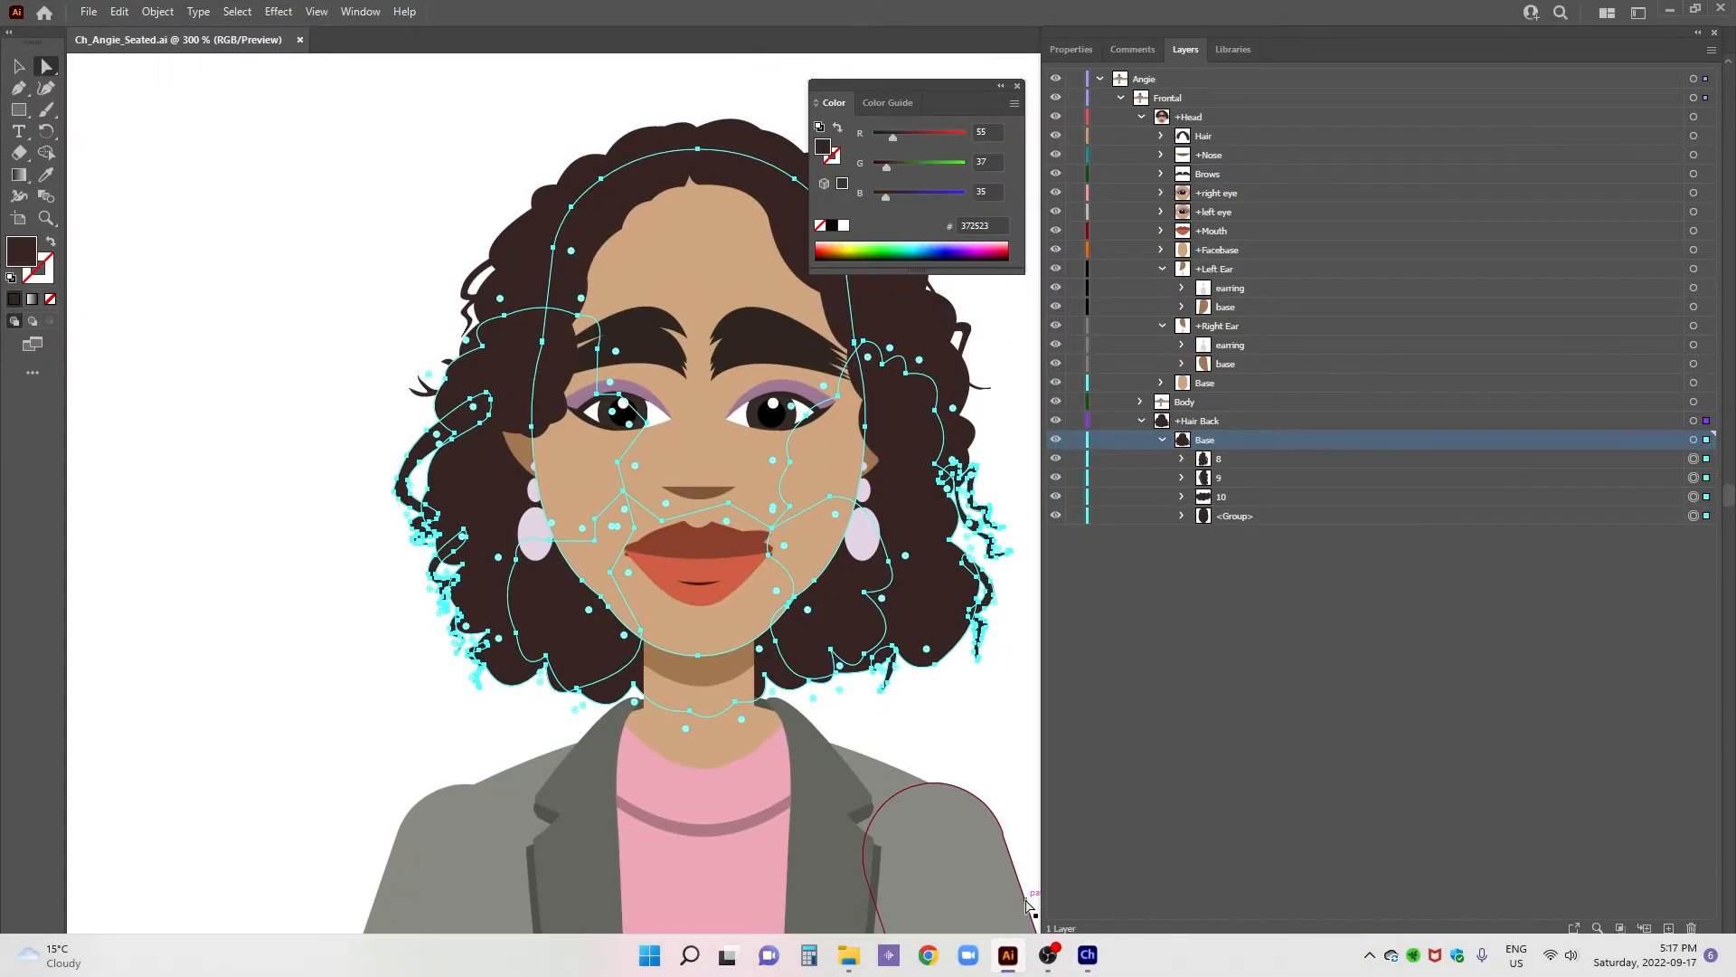
pyautogui.click(1193, 424)
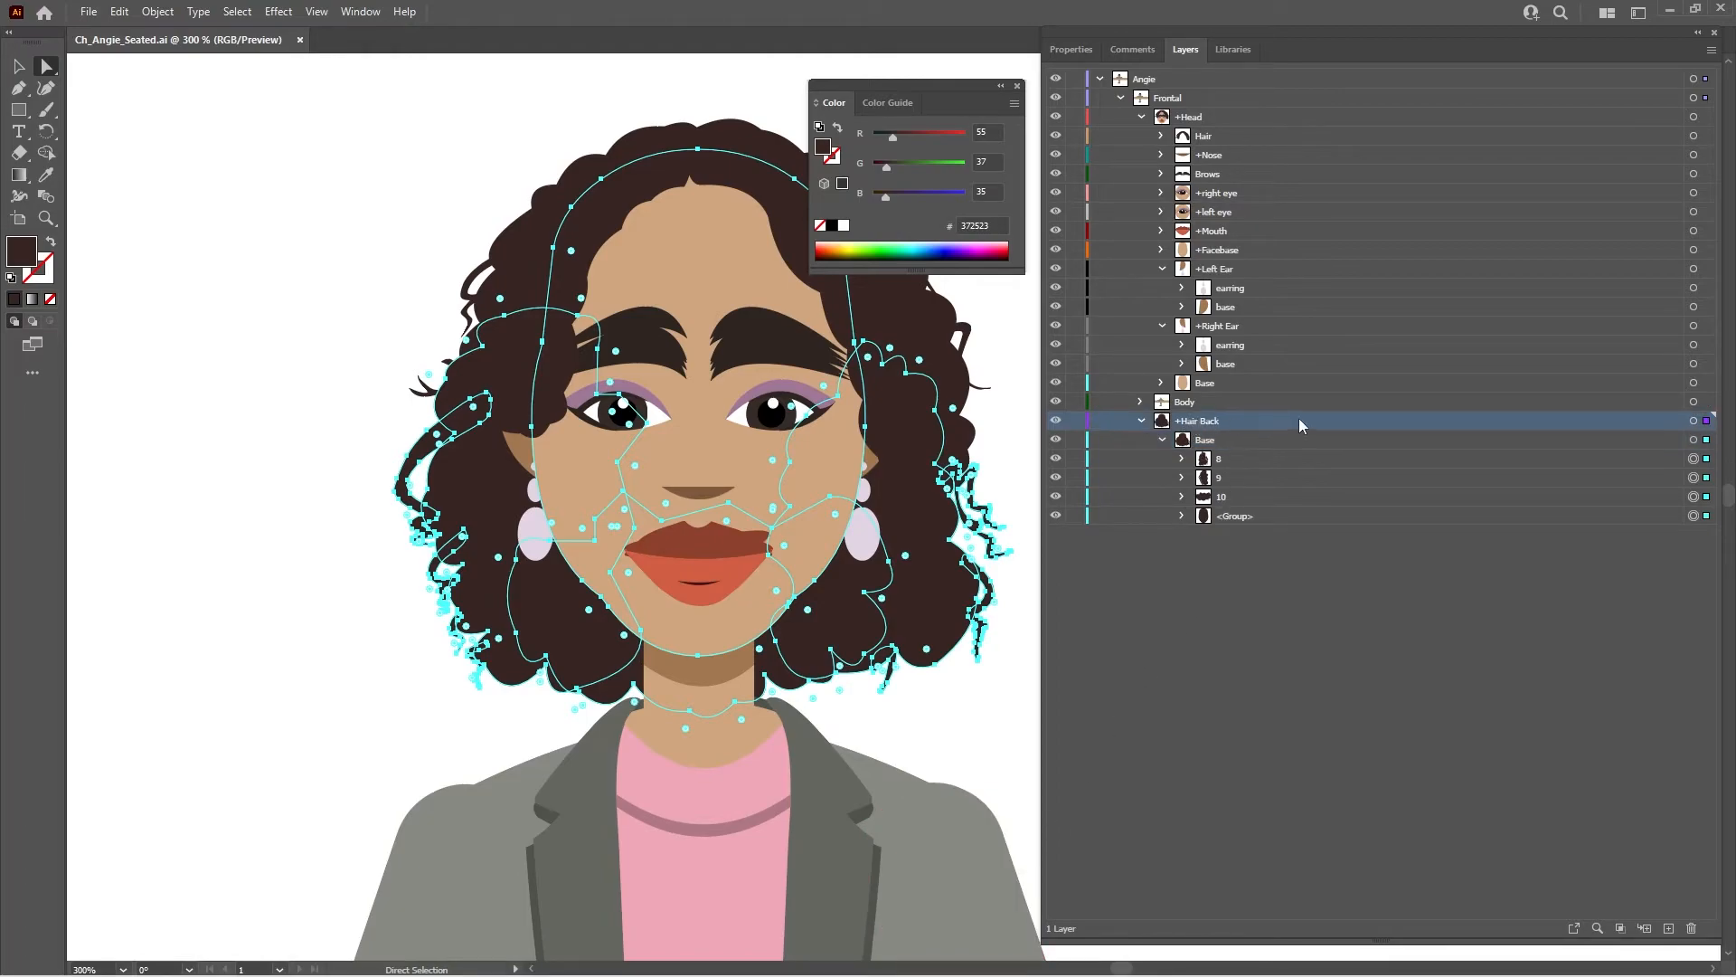
pyautogui.click(1694, 421)
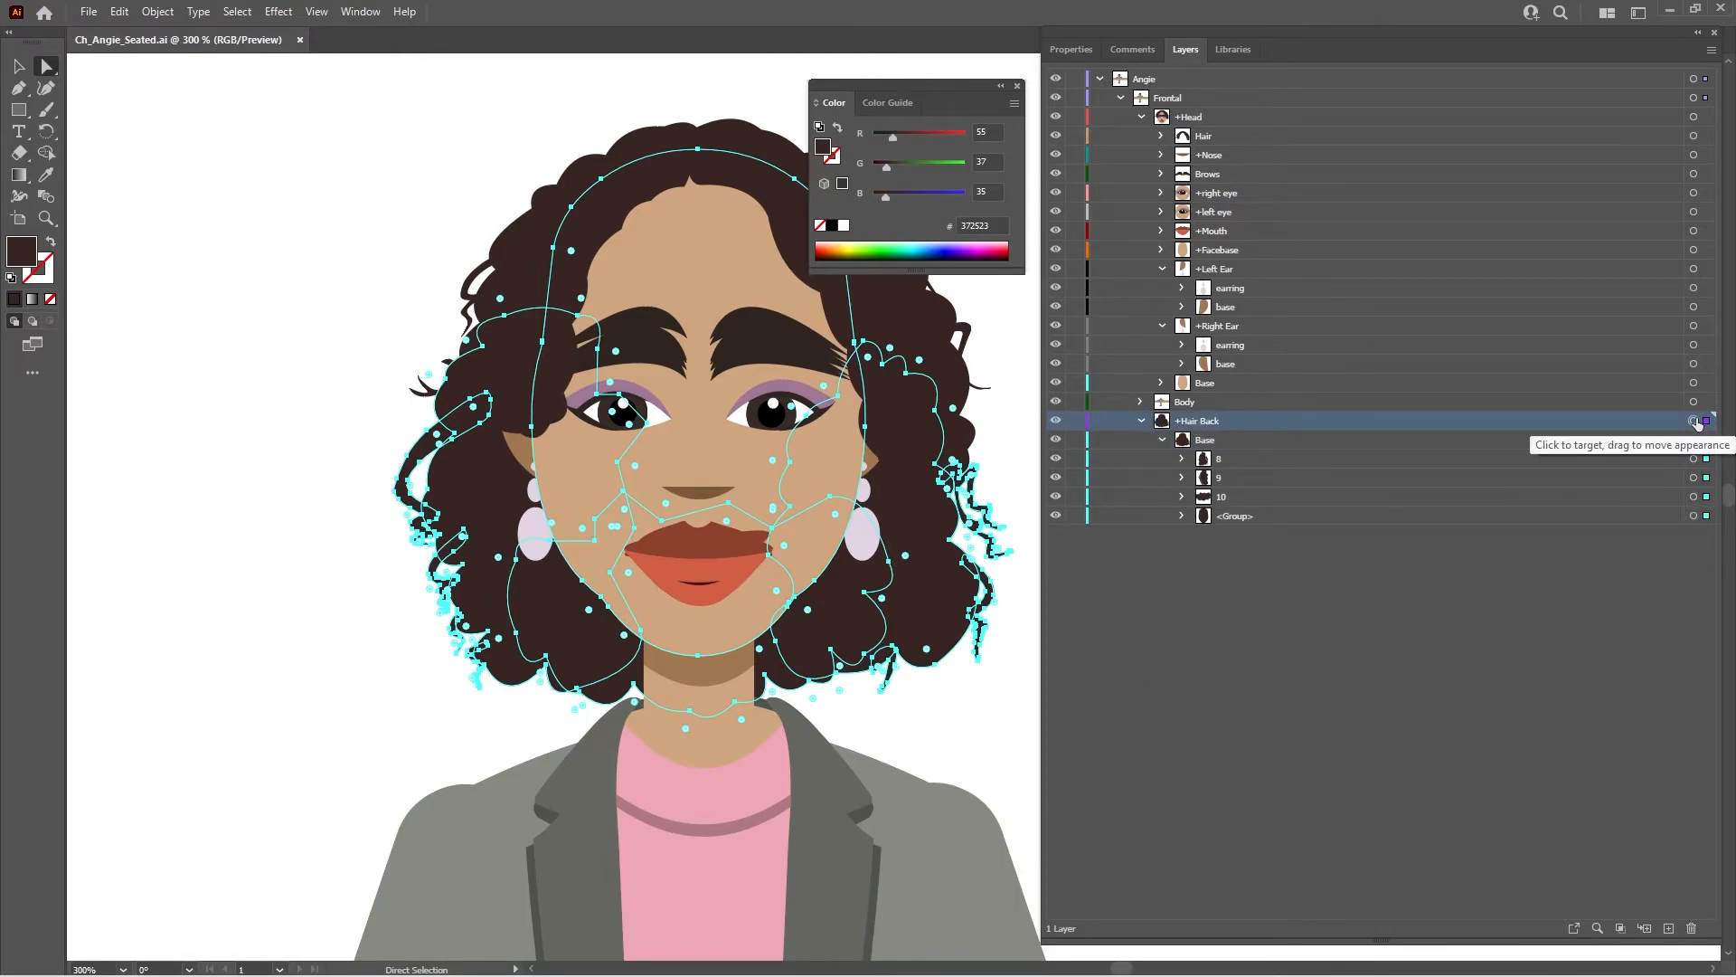
pyautogui.click(1140, 422)
pyautogui.click(1140, 422)
pyautogui.click(1247, 454)
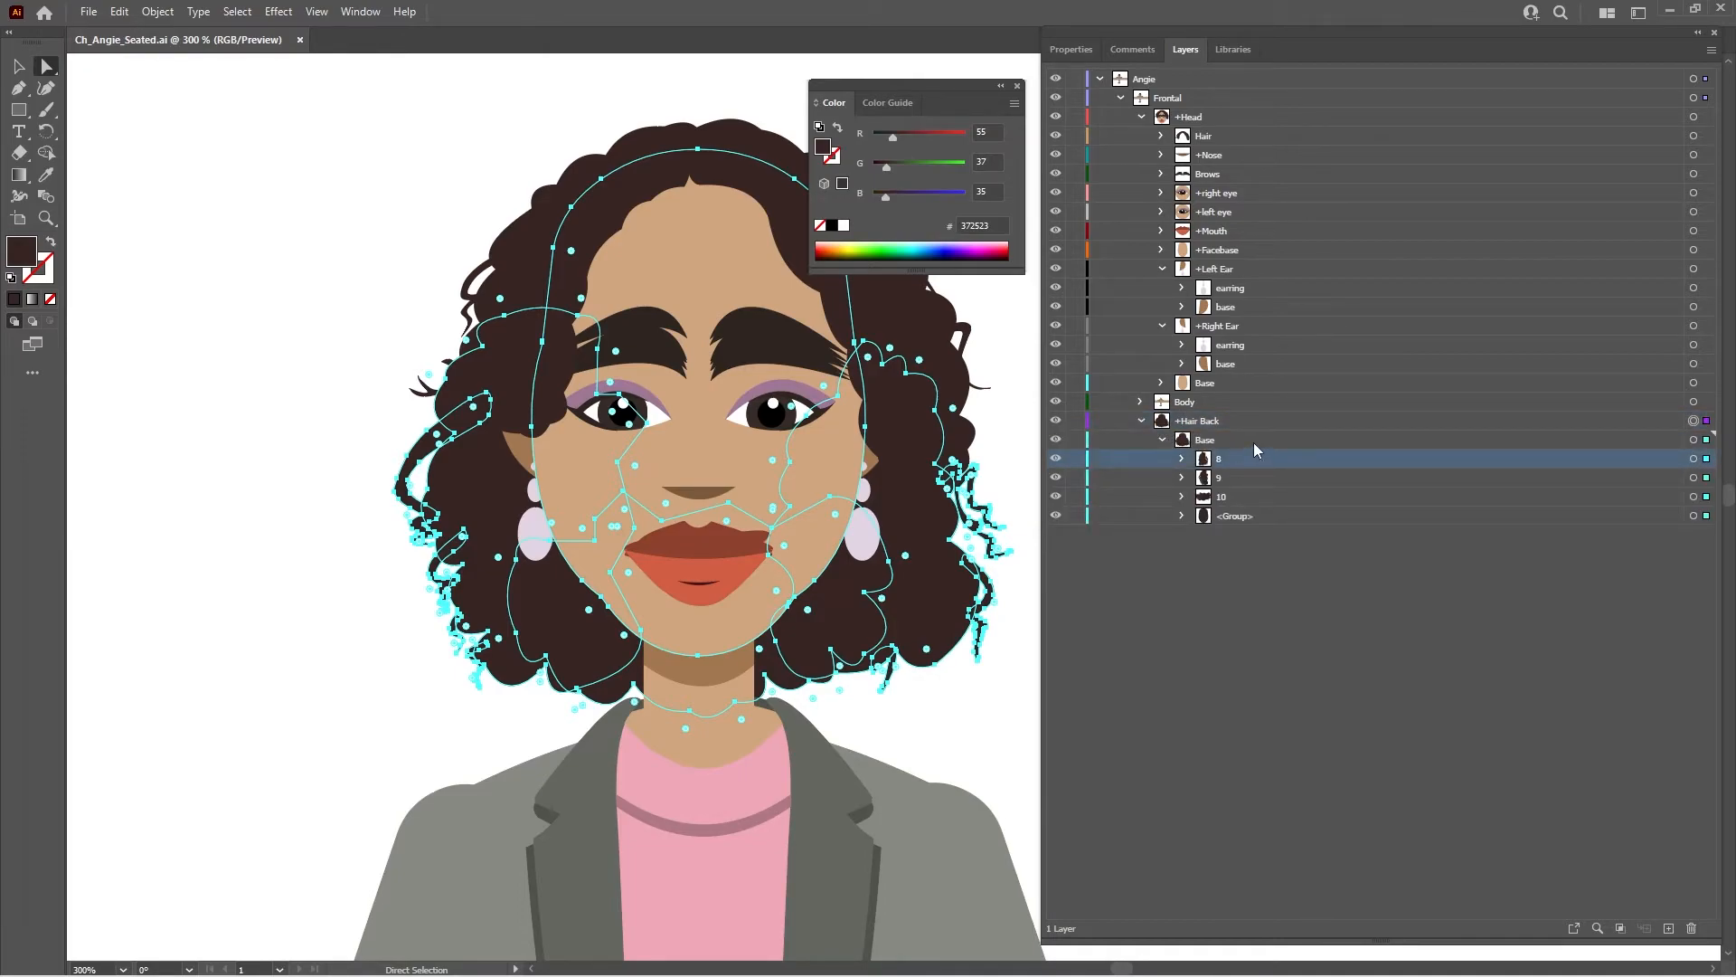
pyautogui.doubleClick(1253, 442)
pyautogui.click(828, 413)
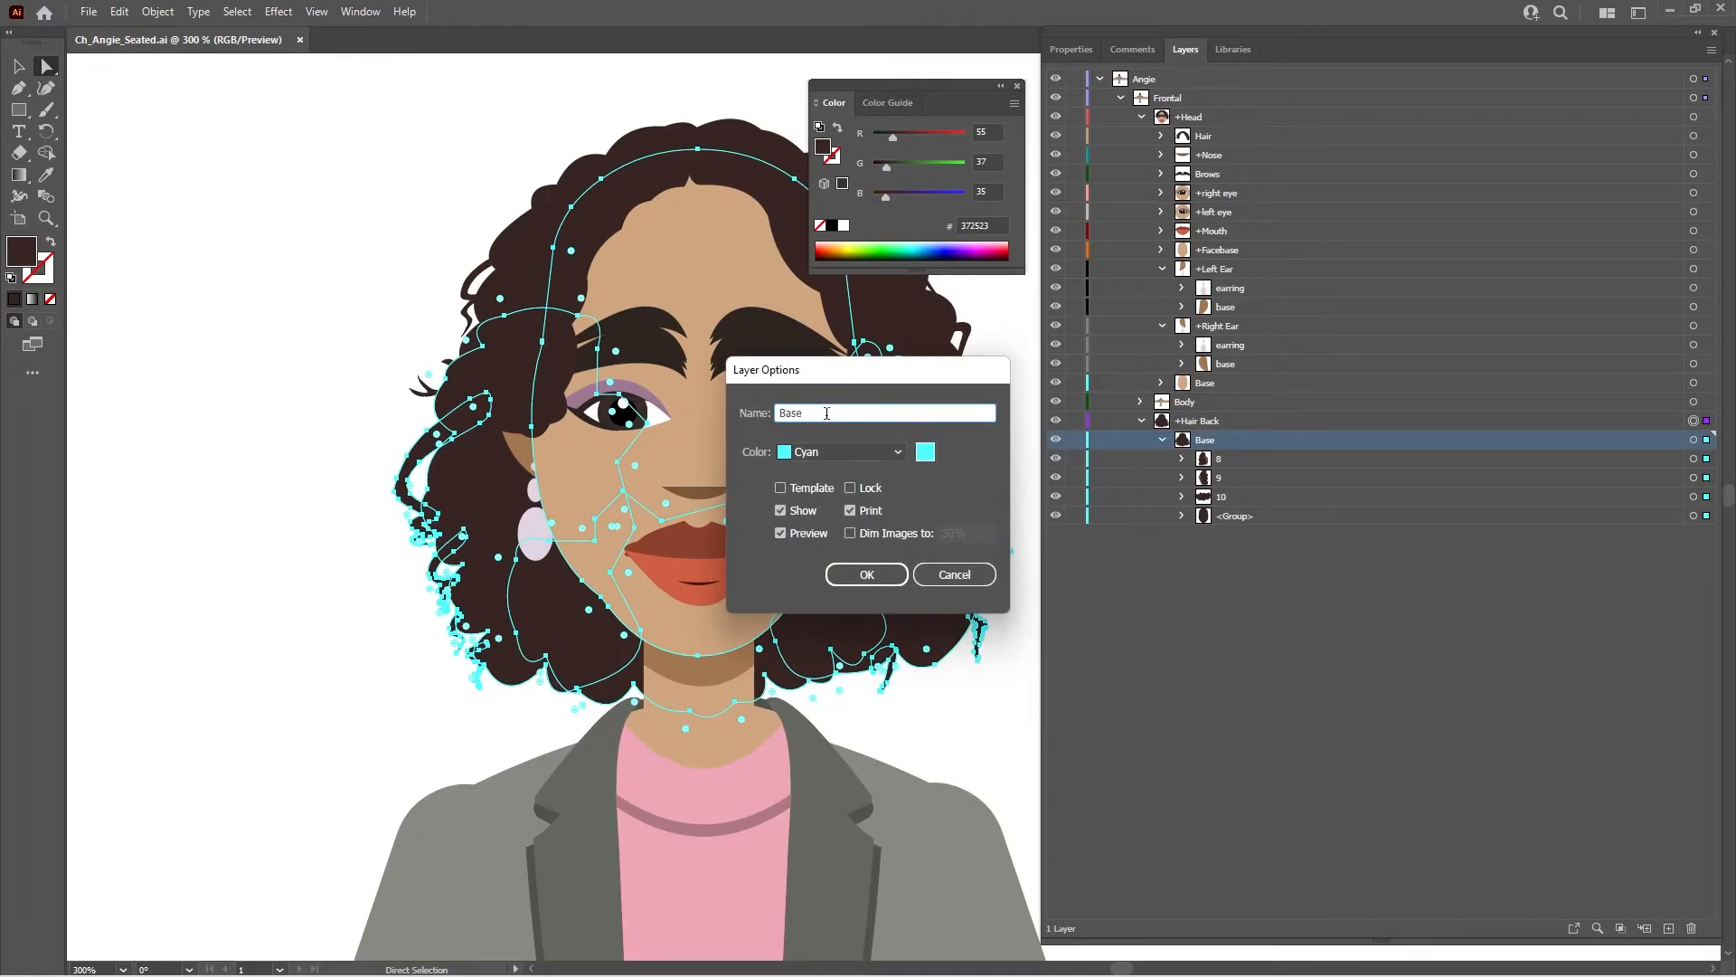
pyautogui.write('hair')
pyautogui.press('Return')
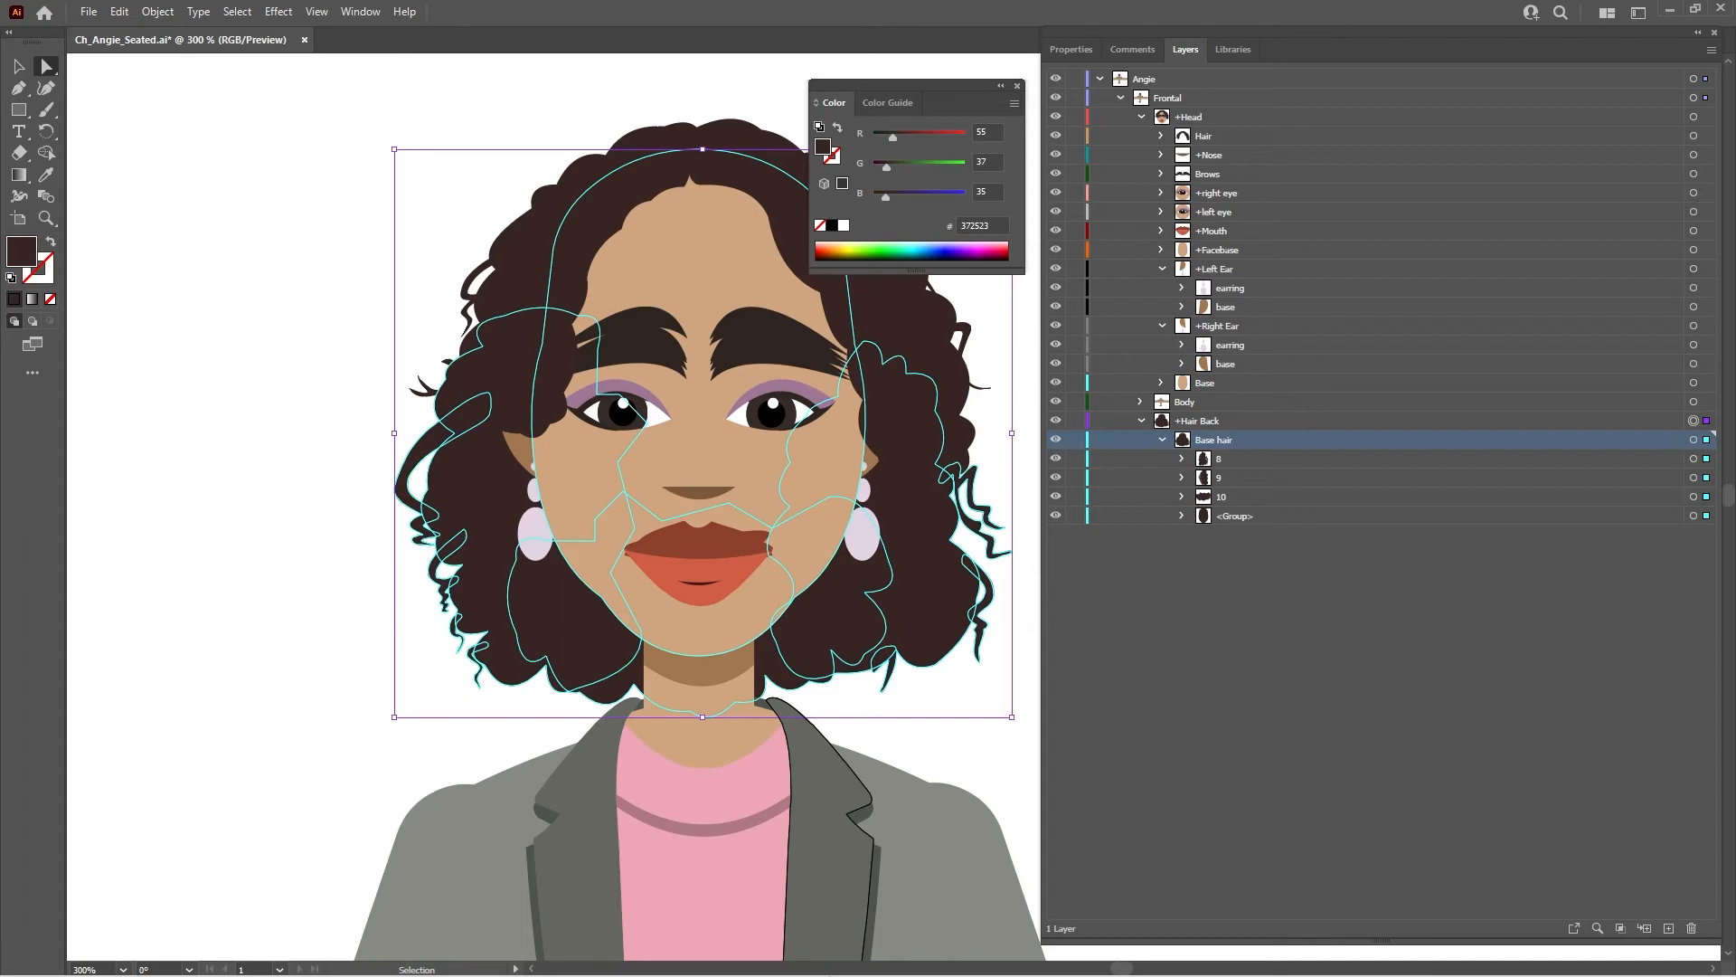
# - Save the updated Ch_Angie_Seated artwork in Illustrator and switch to Character Animator
pyautogui.moveTo(1017, 967)
pyautogui.hotkey('ctrl', 's')
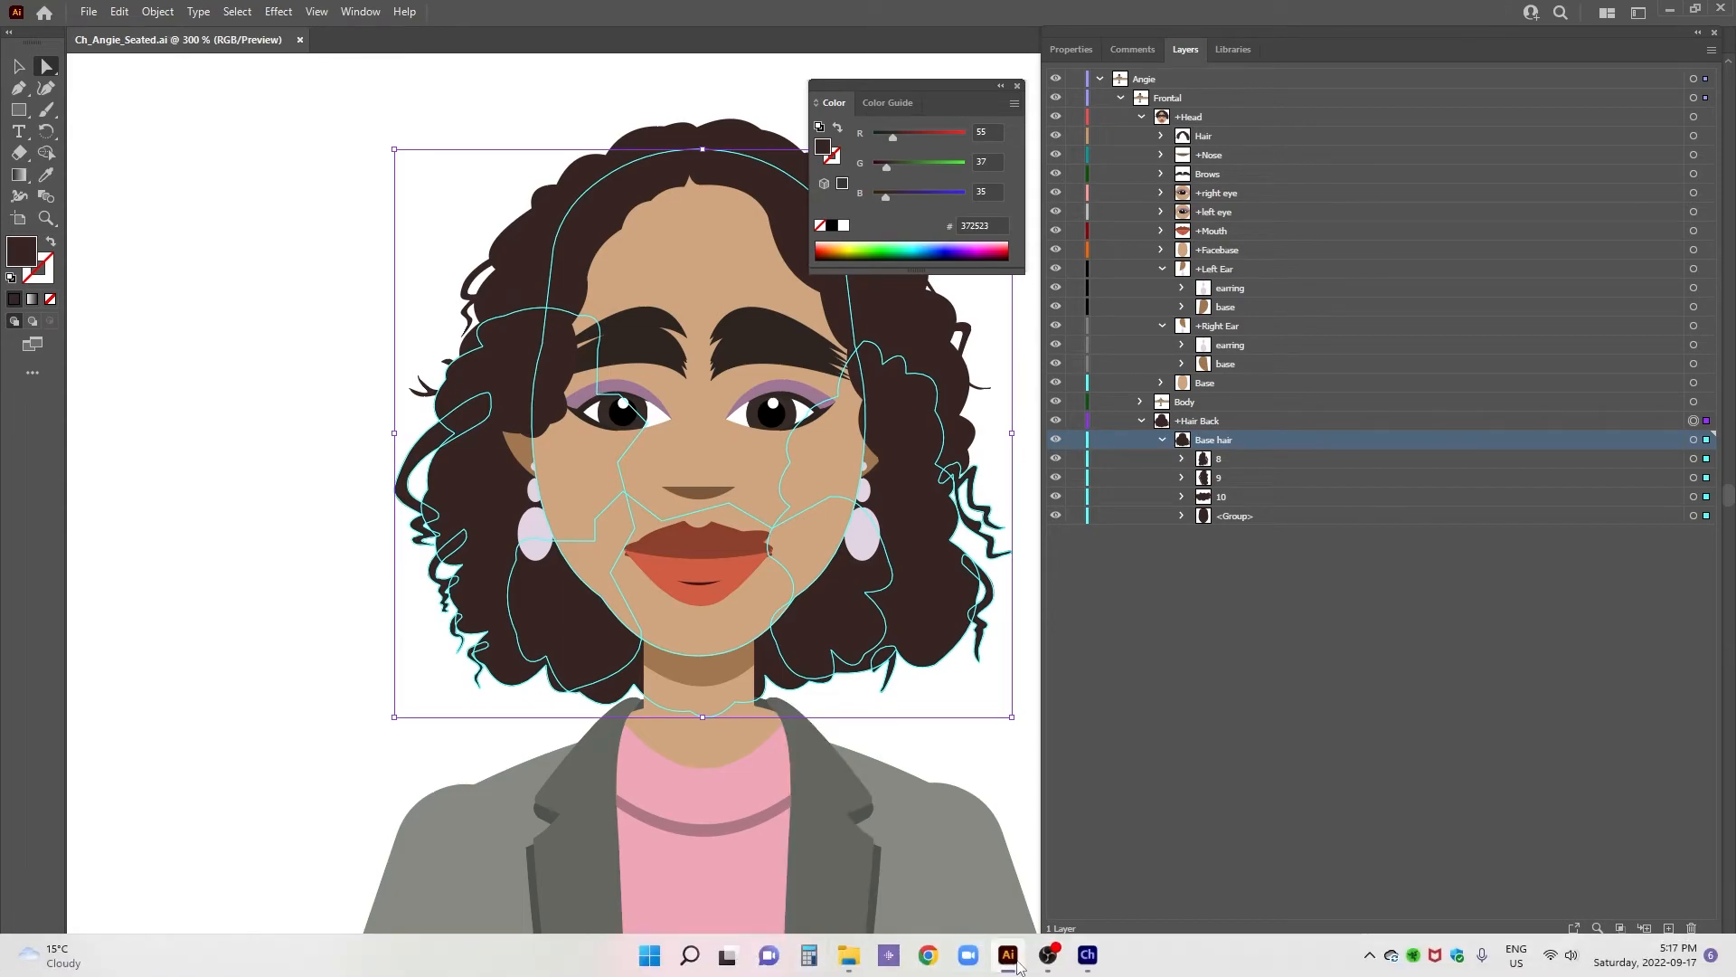
pyautogui.click(1091, 962)
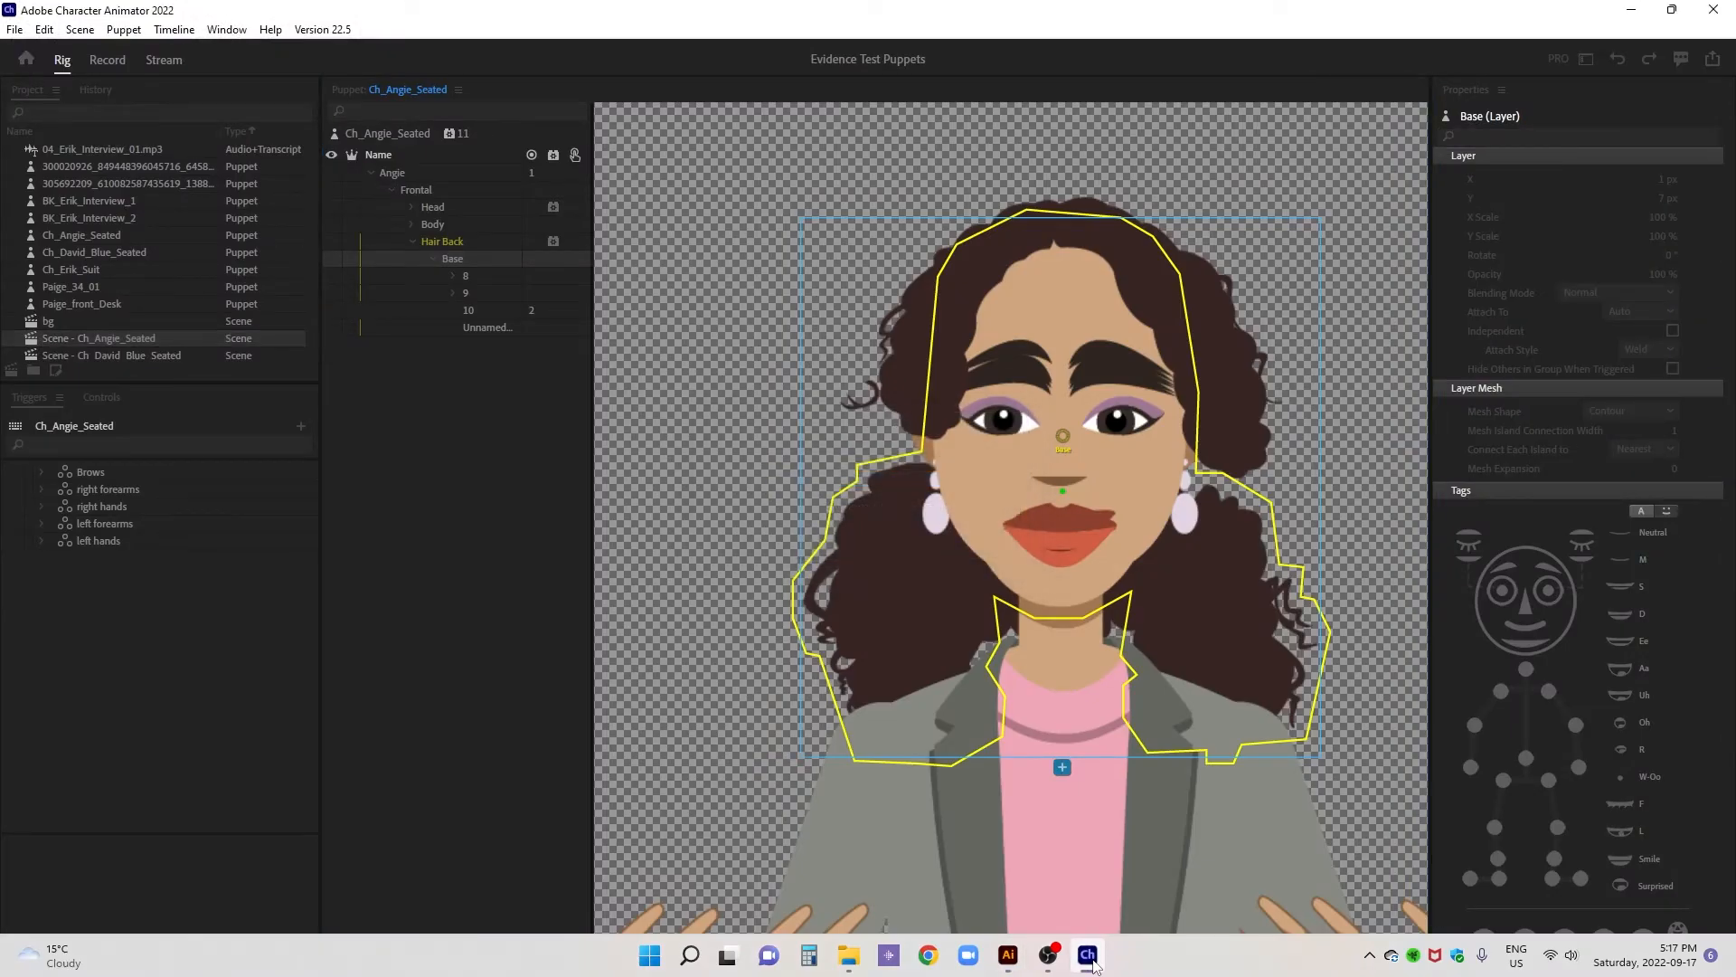
pyautogui.click(1008, 957)
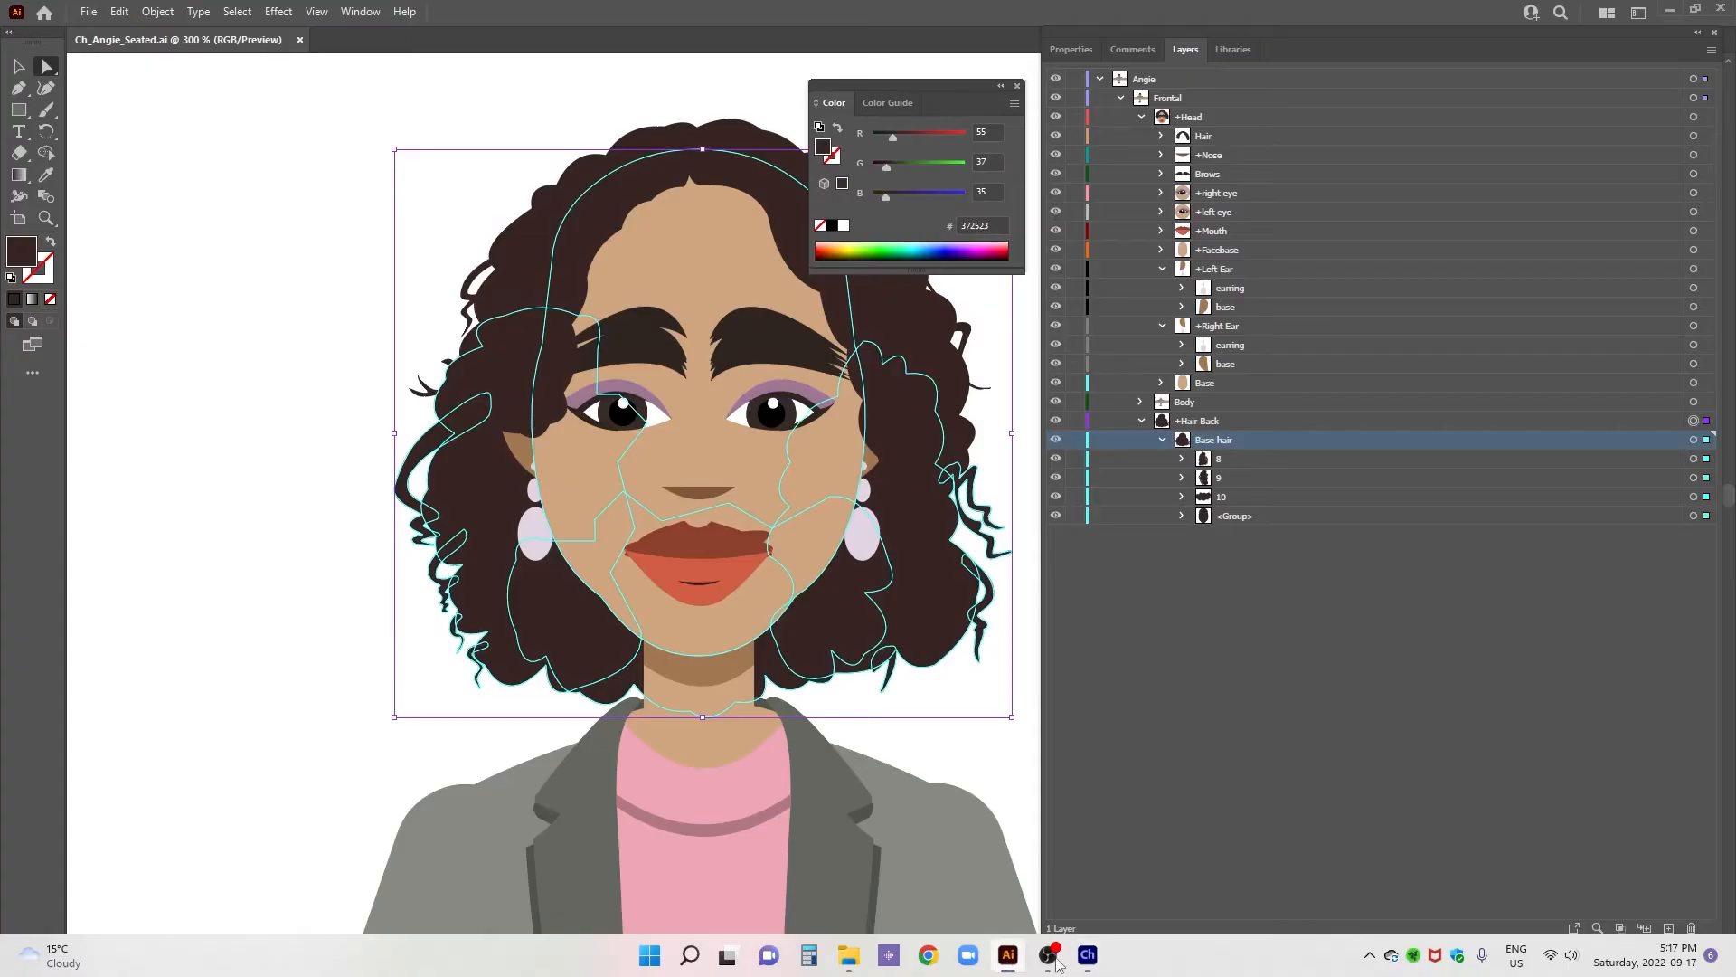
pyautogui.click(1084, 961)
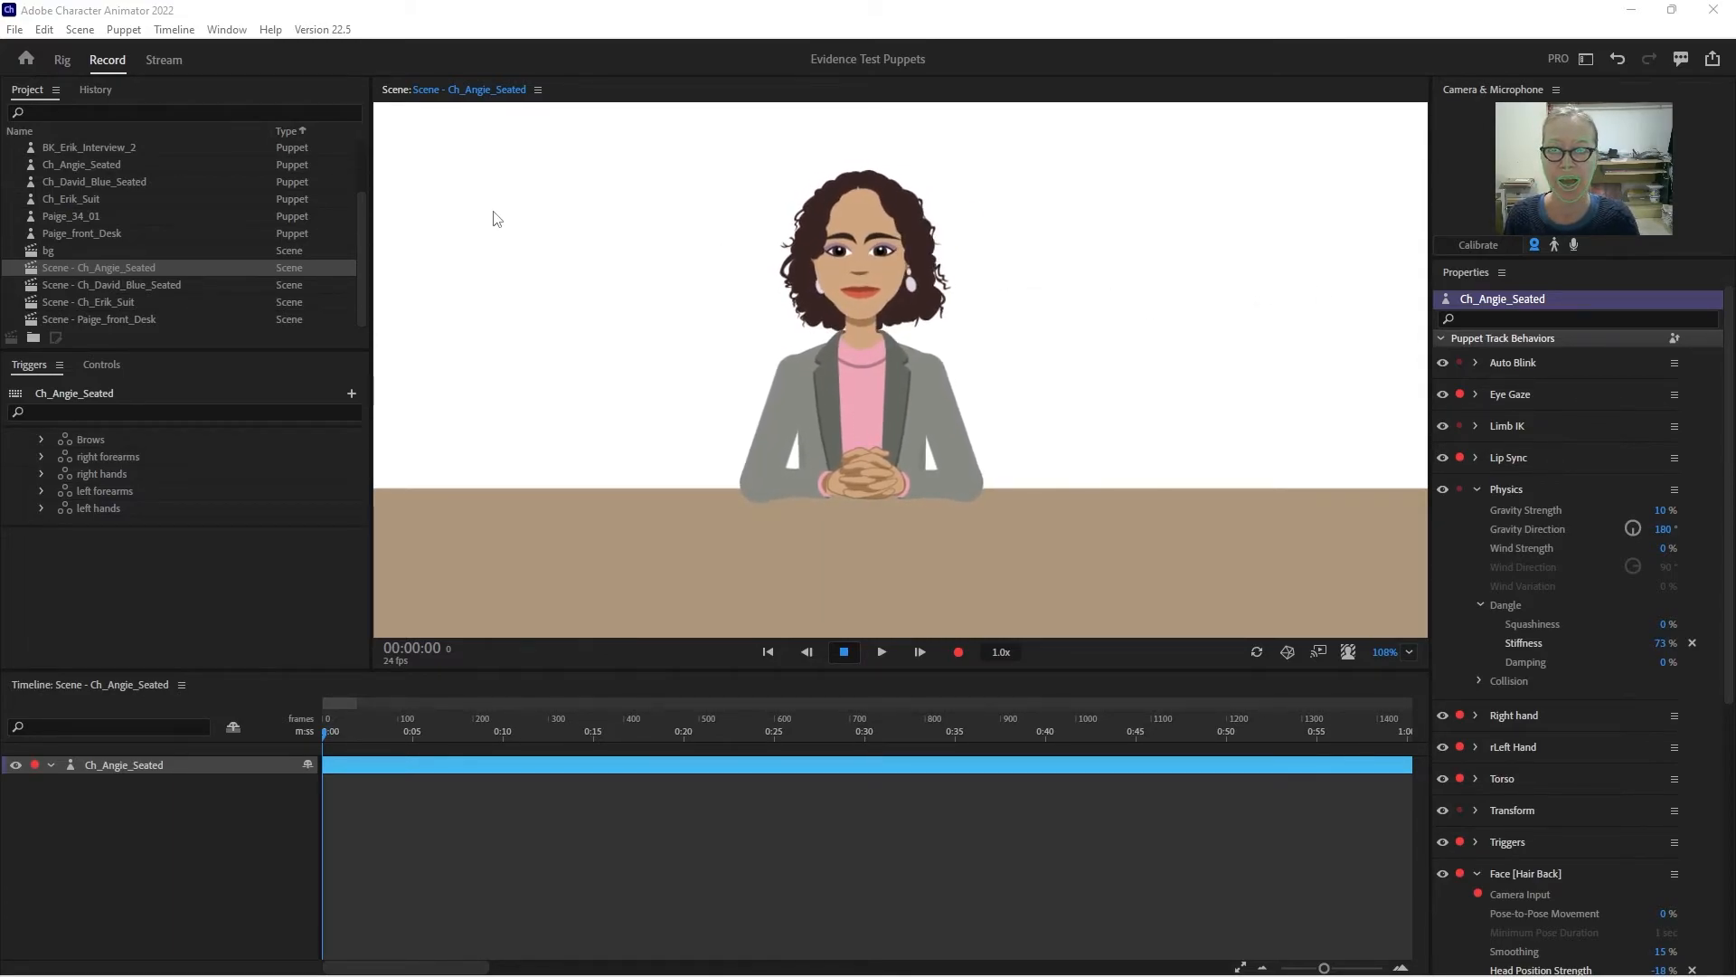
# - In the puppet rig, make Hair Back layer 8 independent, raise its origin handle to eyebrow height, and add a Dangle handle near its lower edge
pyautogui.click(63, 61)
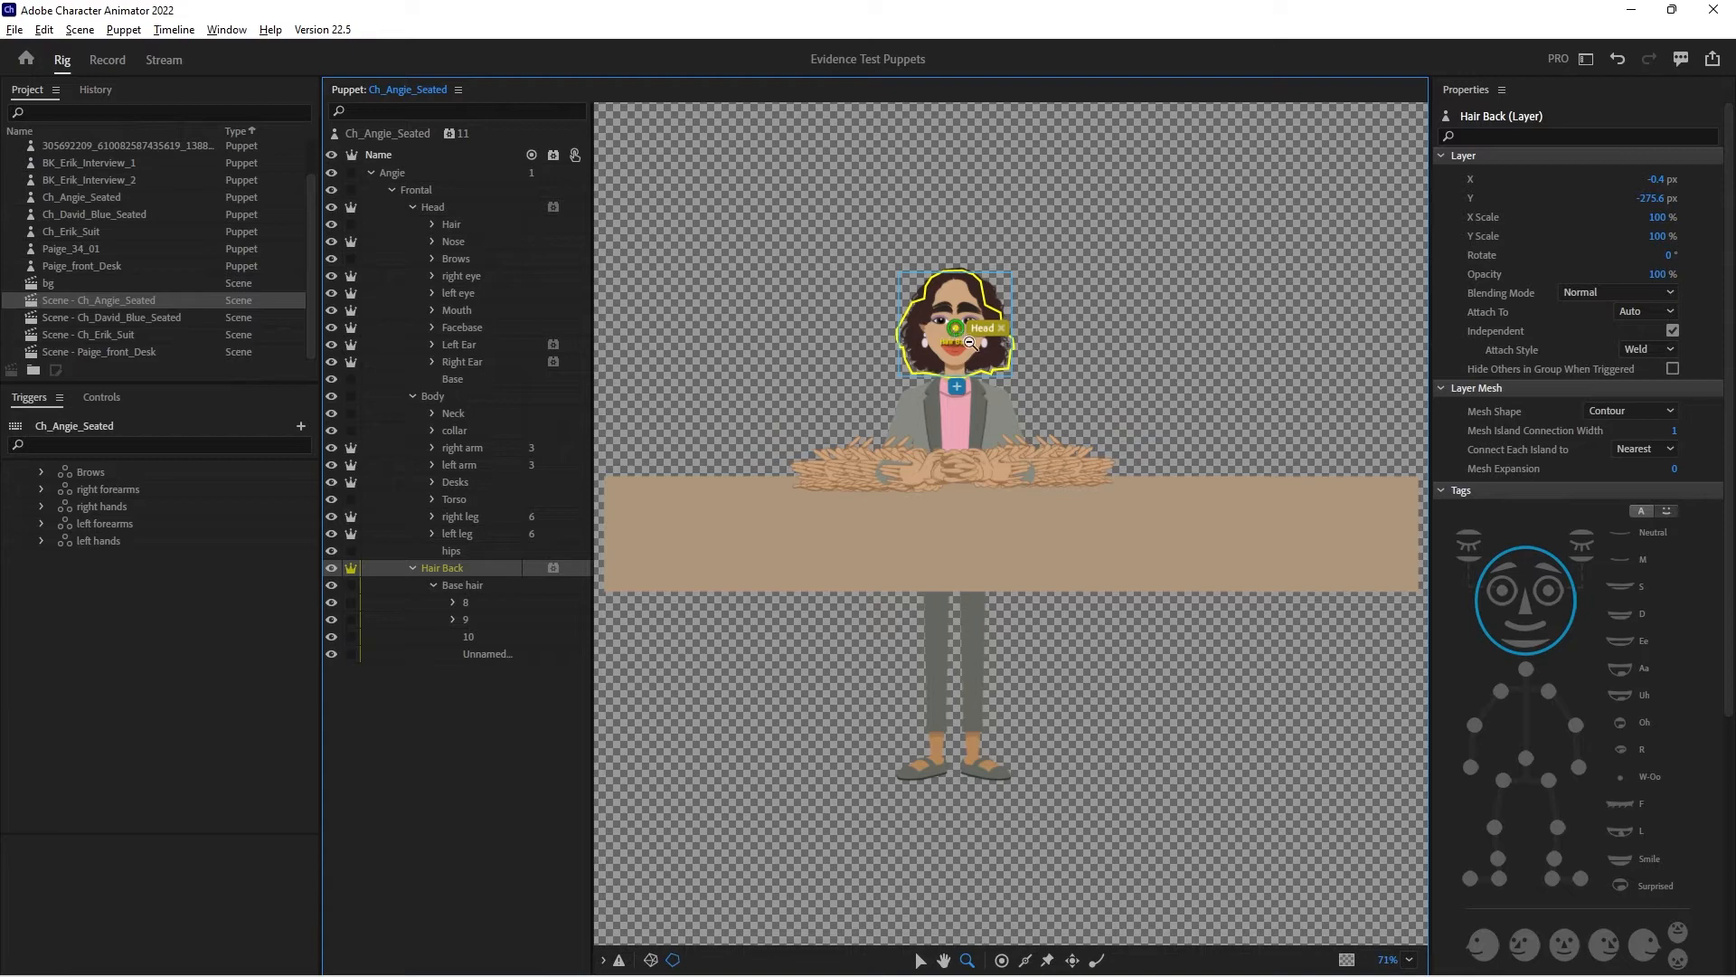
pyautogui.keyDown('alt'); pyautogui.click(970, 342); pyautogui.keyUp('alt')
pyautogui.click(967, 340)
pyautogui.click(955, 337)
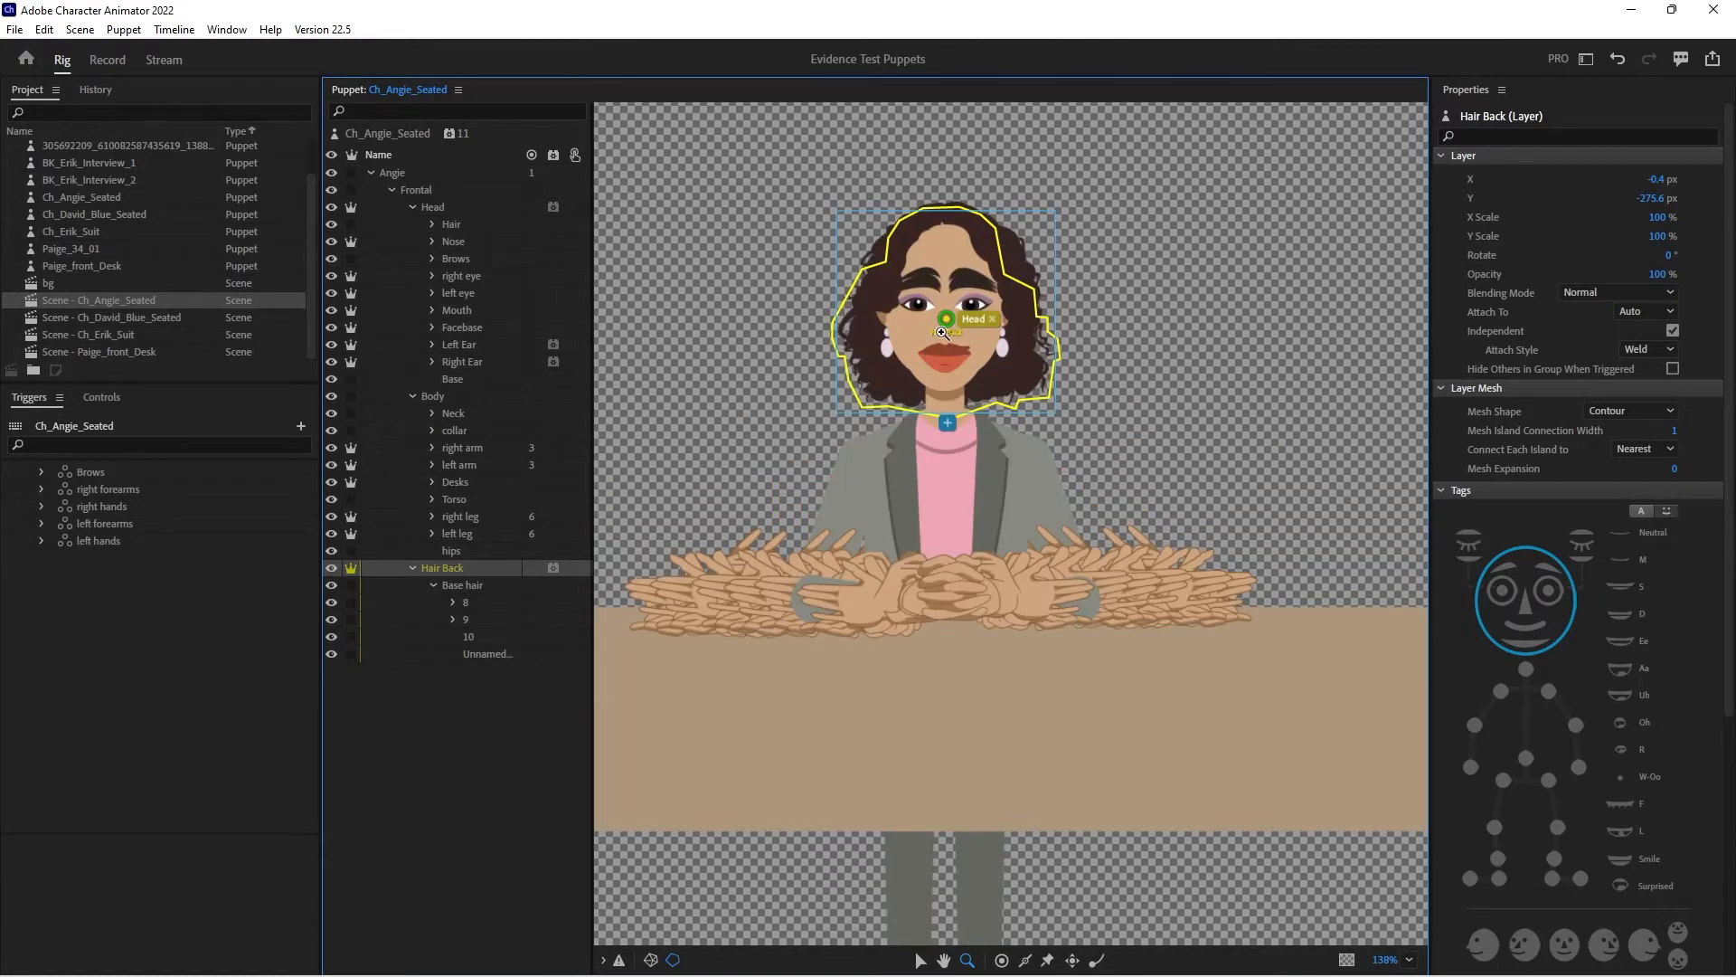
pyautogui.click(937, 333)
pyautogui.click(466, 603)
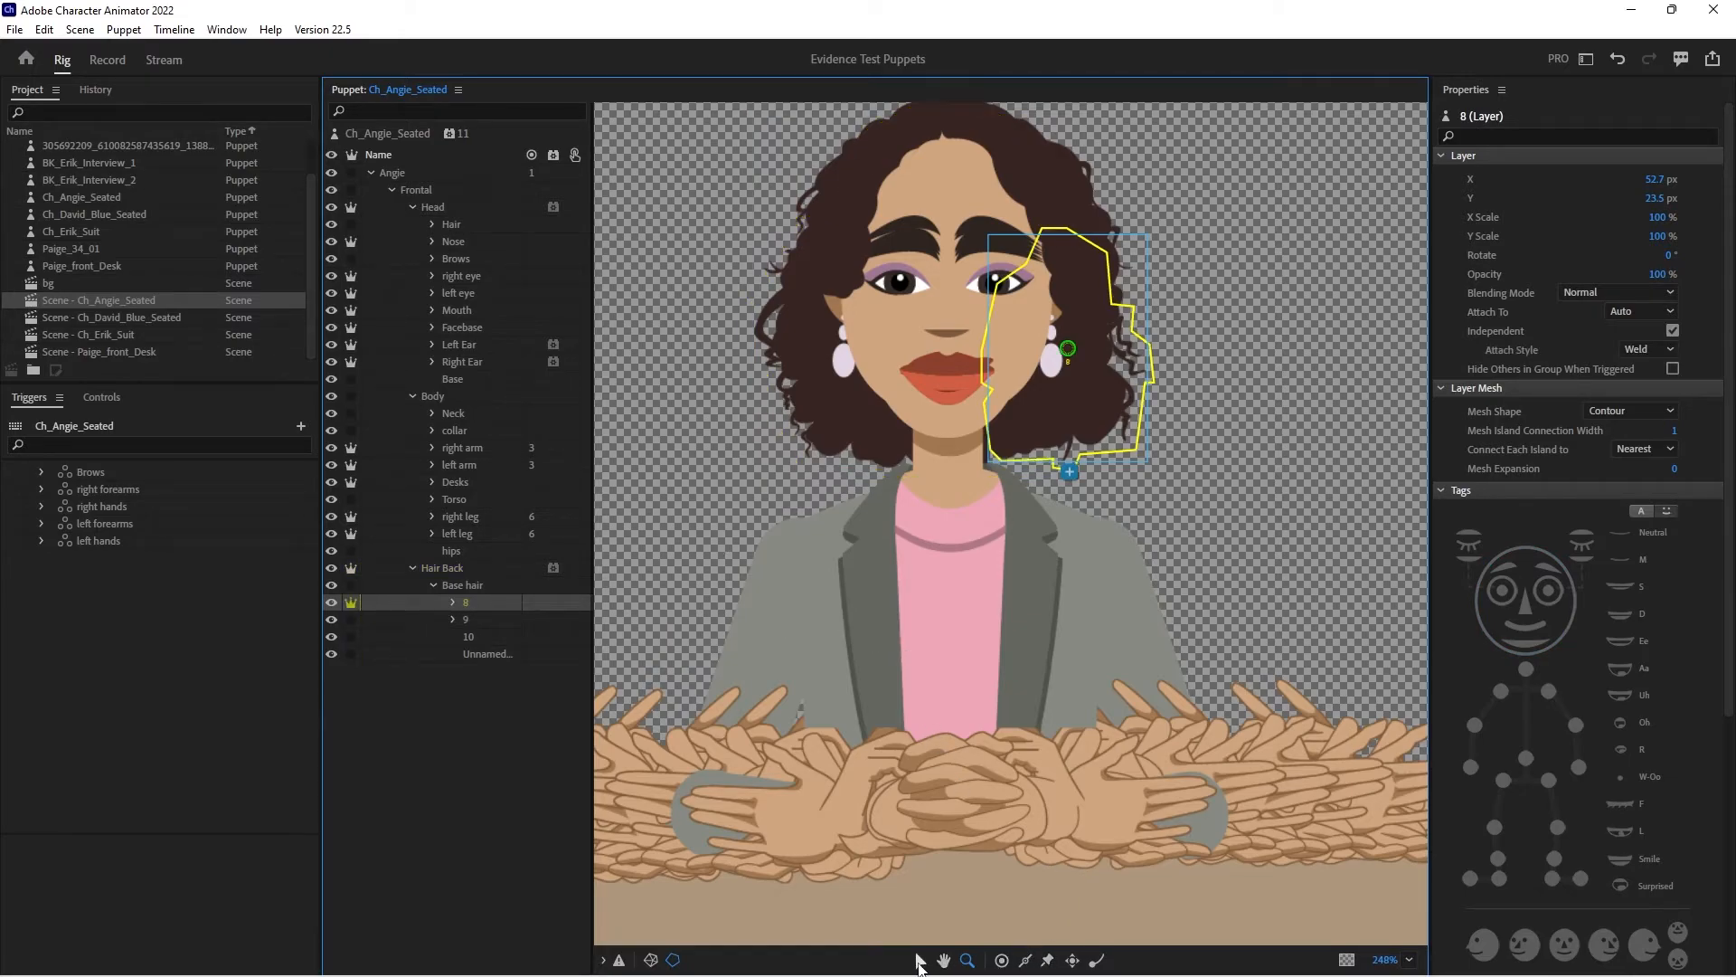
pyautogui.click(1049, 466)
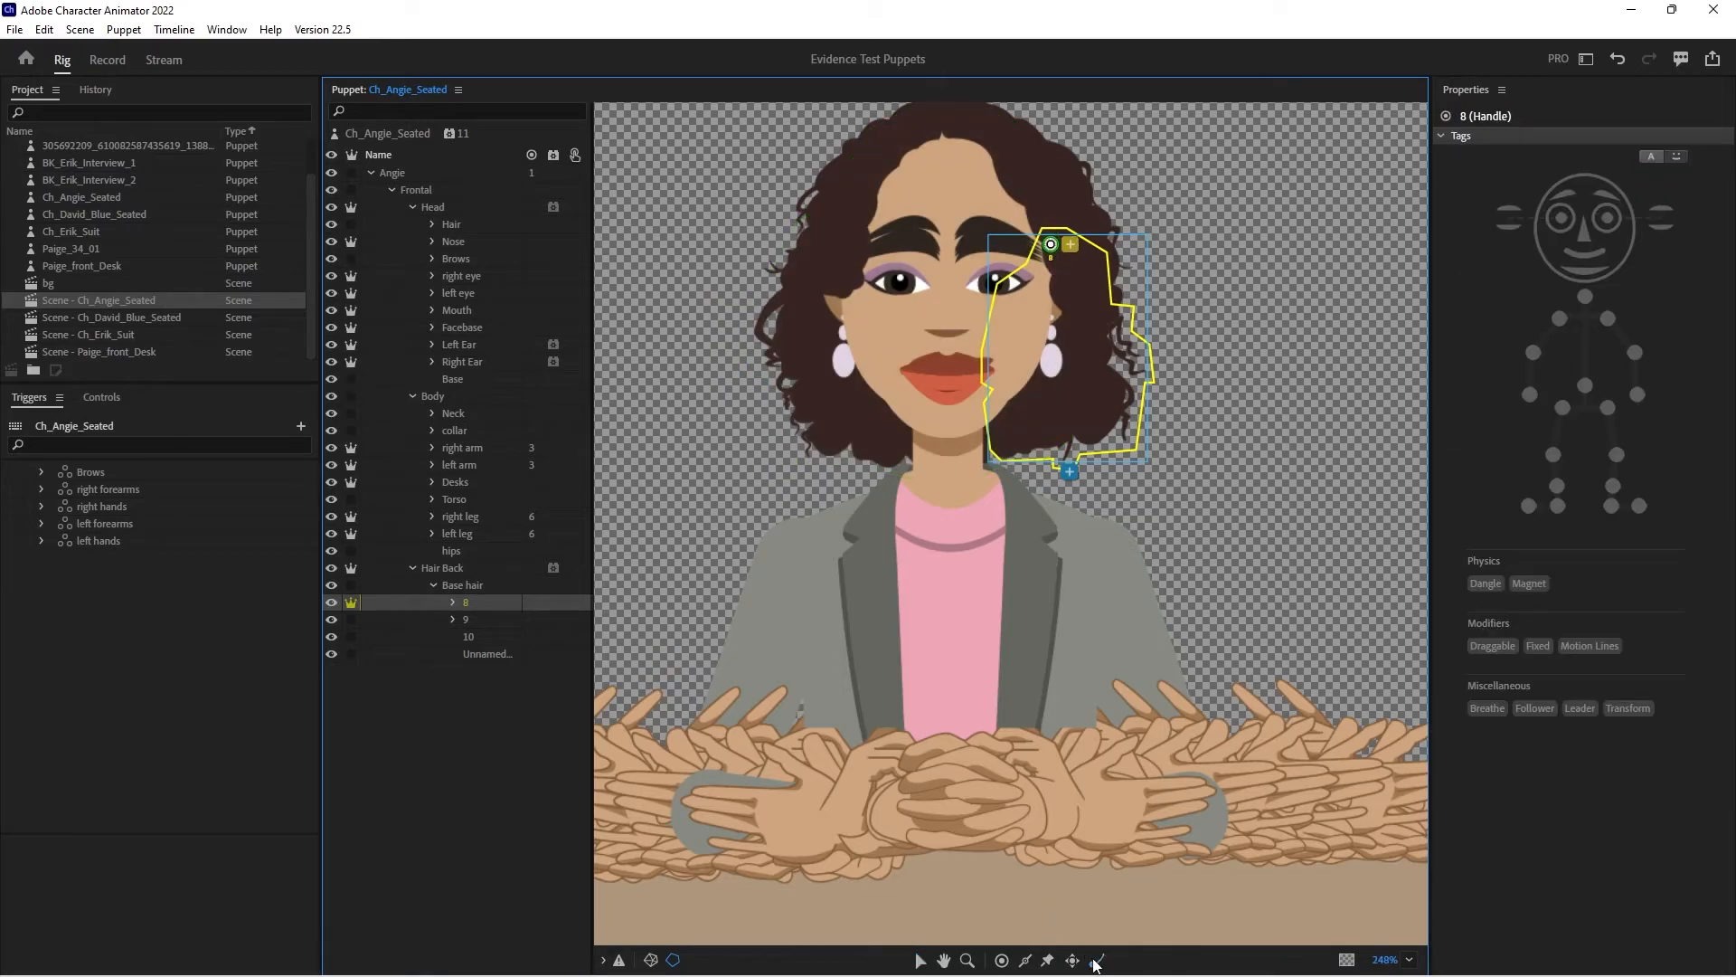
pyautogui.click(1079, 435)
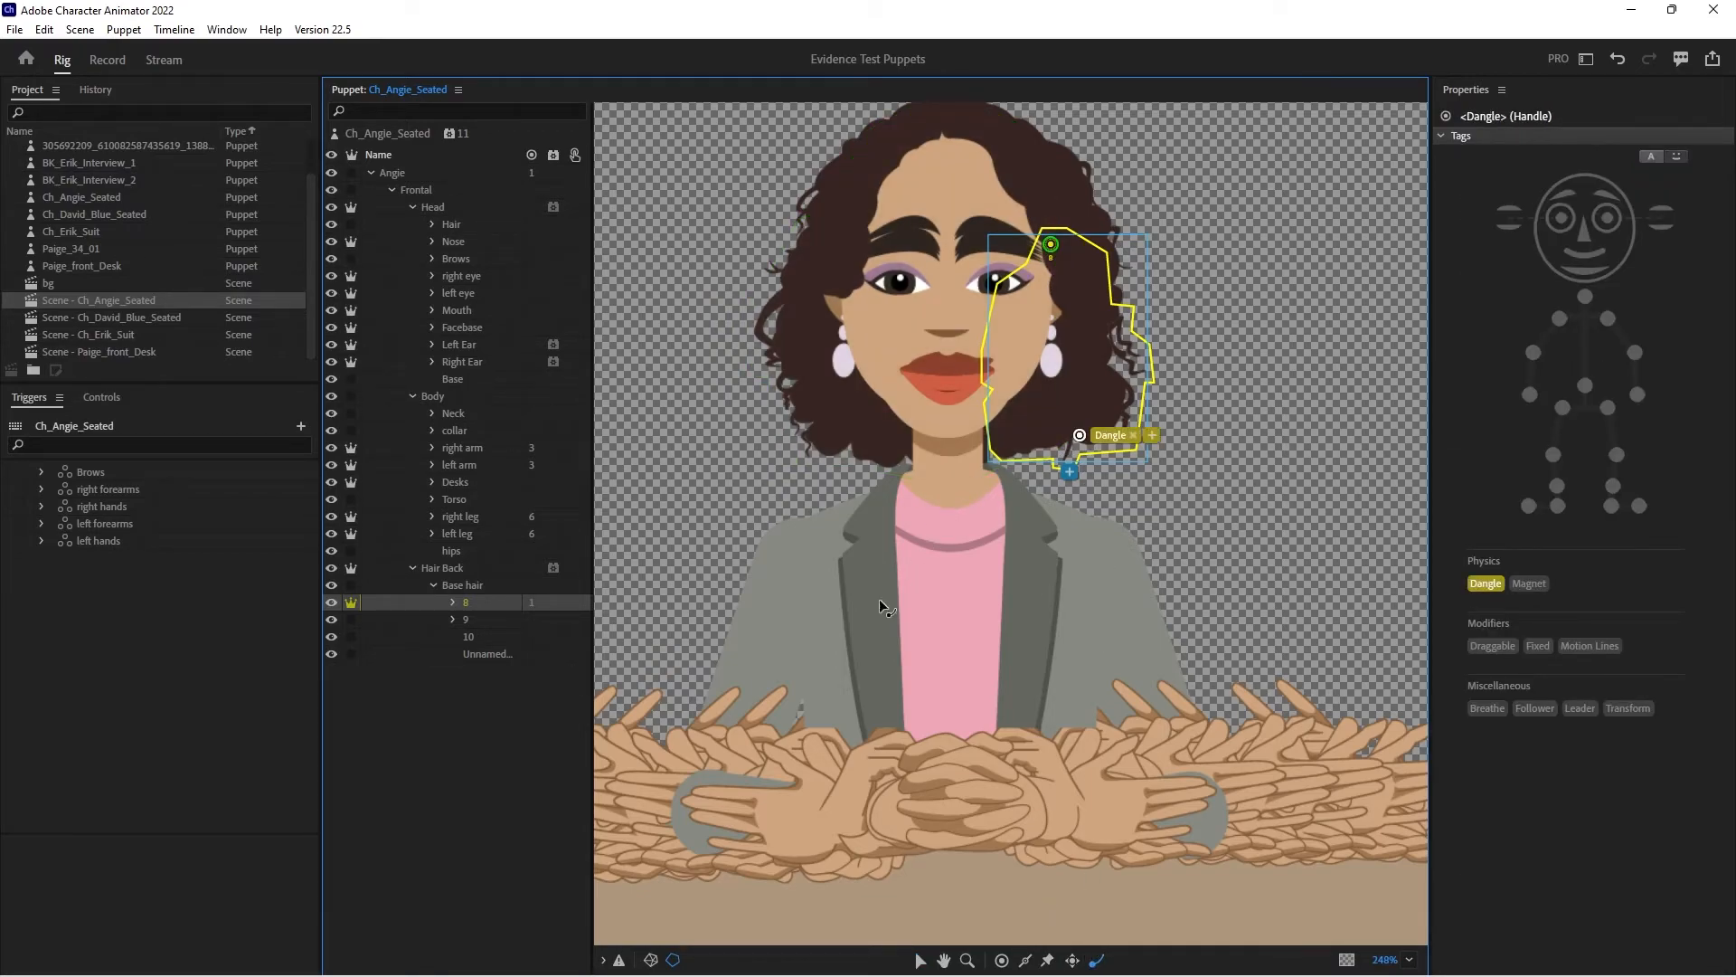
# - Make Hair Back layer 9 independent, raise its origin handle to eyebrow height, and add a Dangle handle near its lower edge
pyautogui.click(403, 620)
pyautogui.click(351, 619)
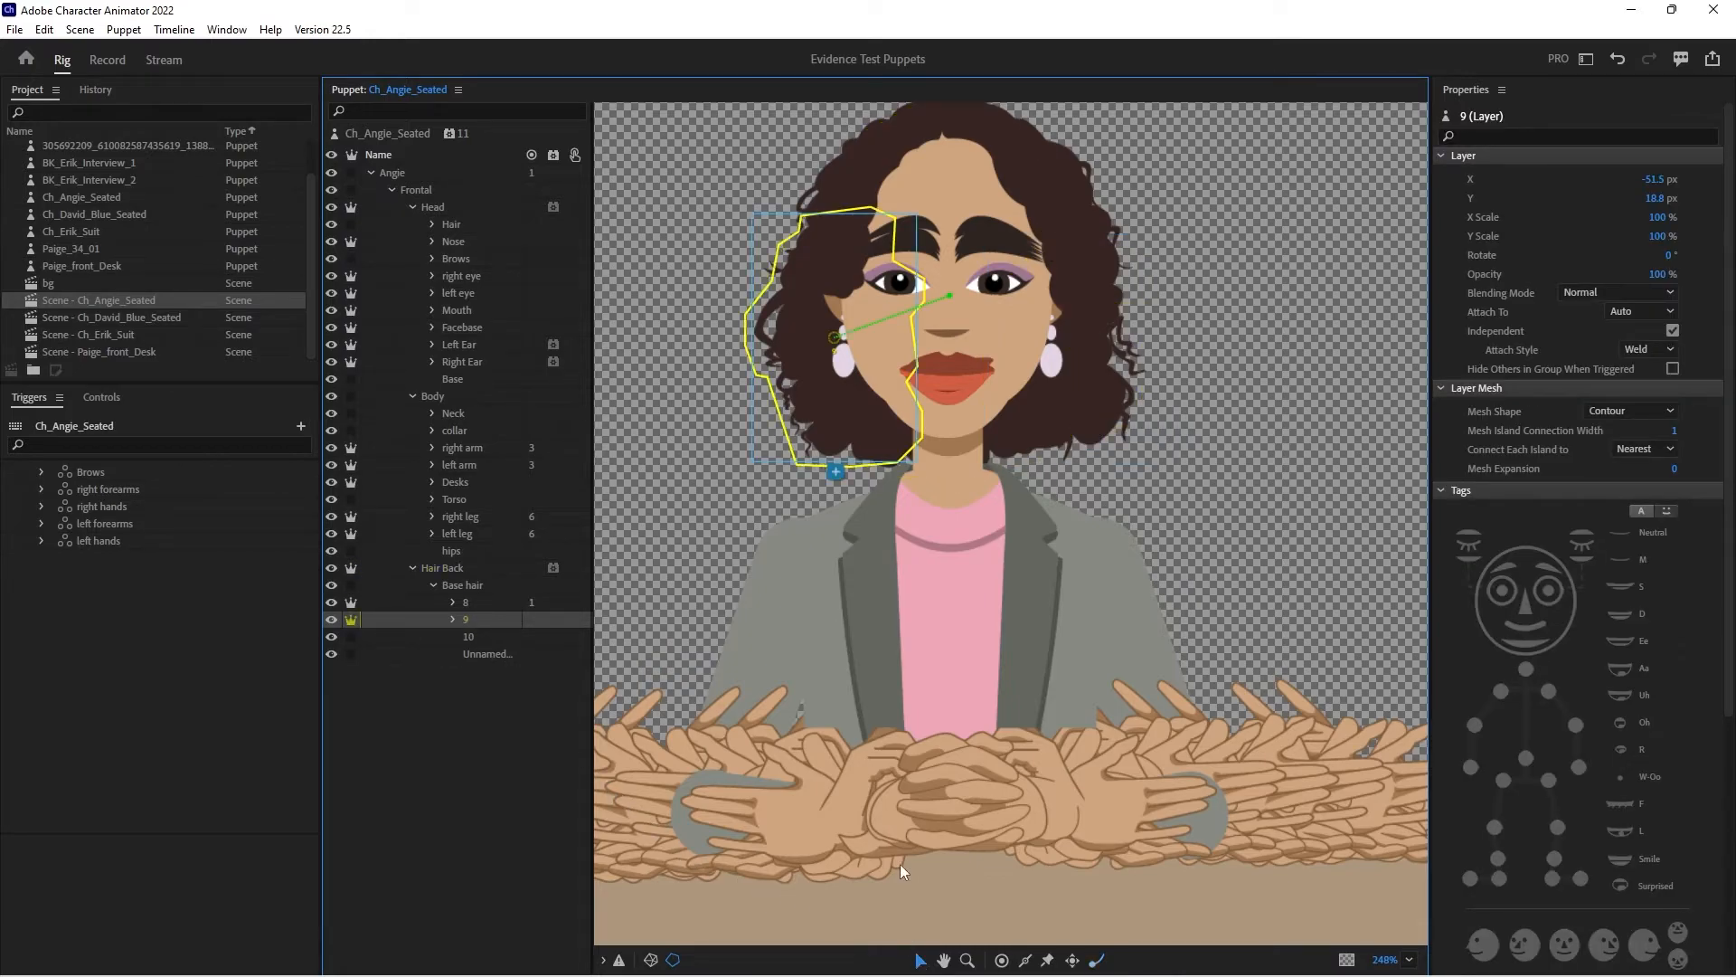
pyautogui.moveTo(833, 340); pyautogui.dragTo(848, 244)
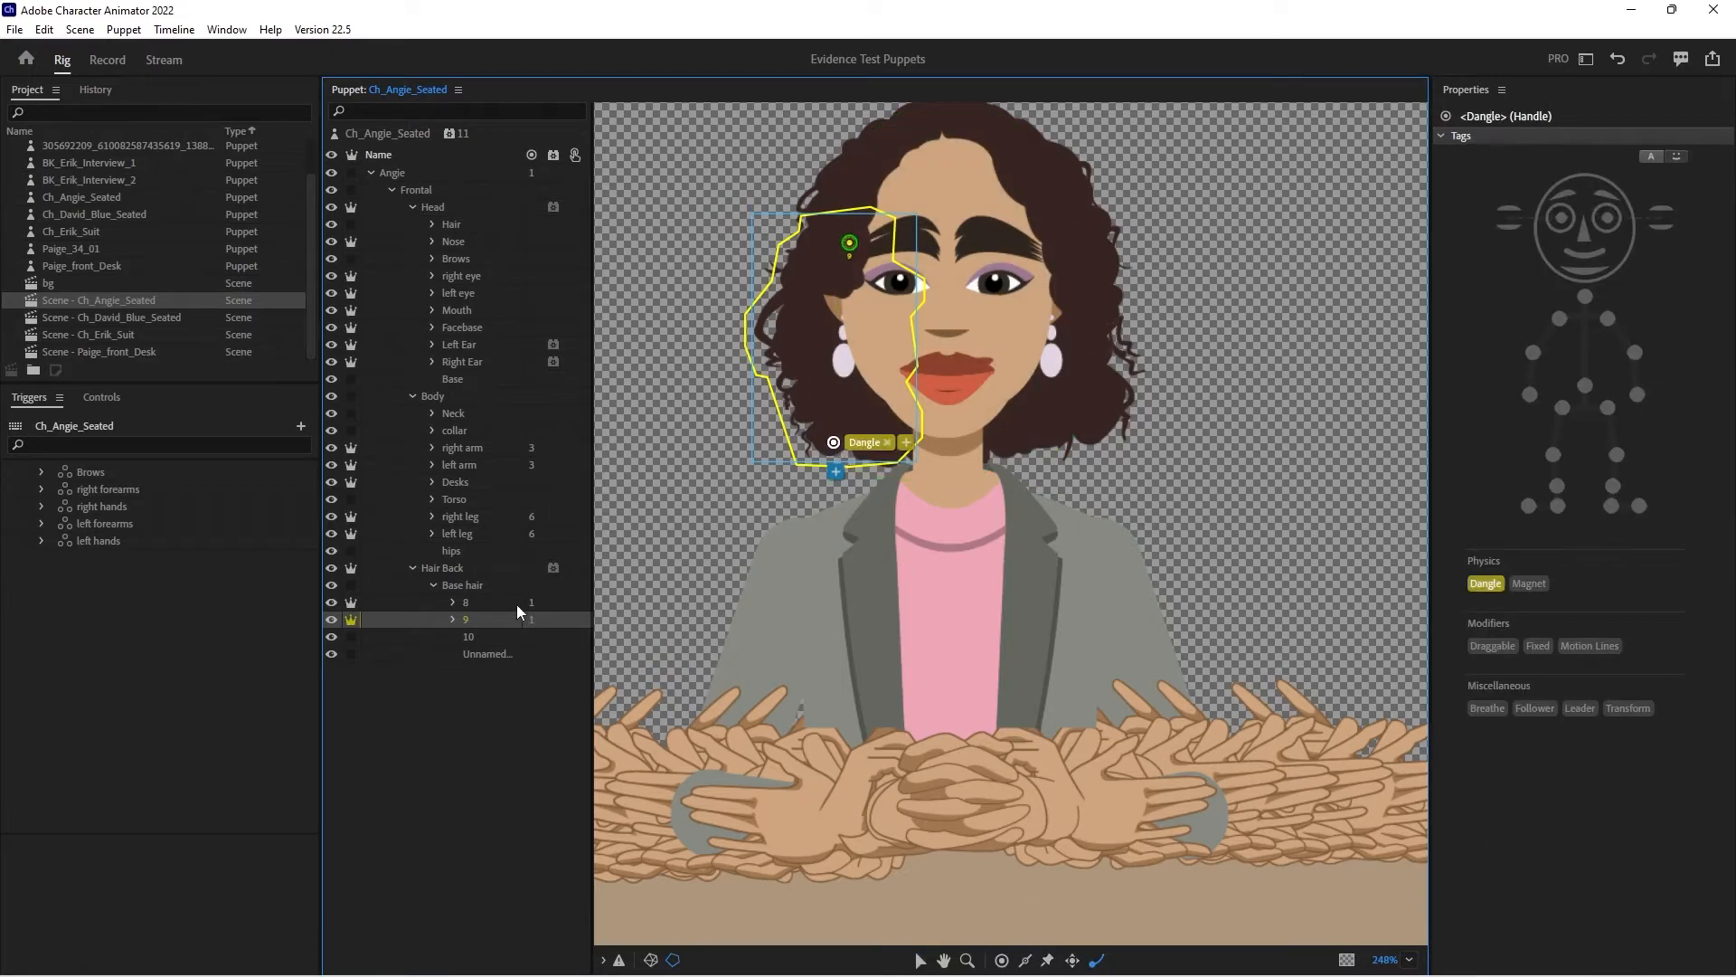
# - Make Hair Back layer 10 independent, raise its origin handle to the upper lip, and add a Dangle handle over the neck
pyautogui.click(475, 637)
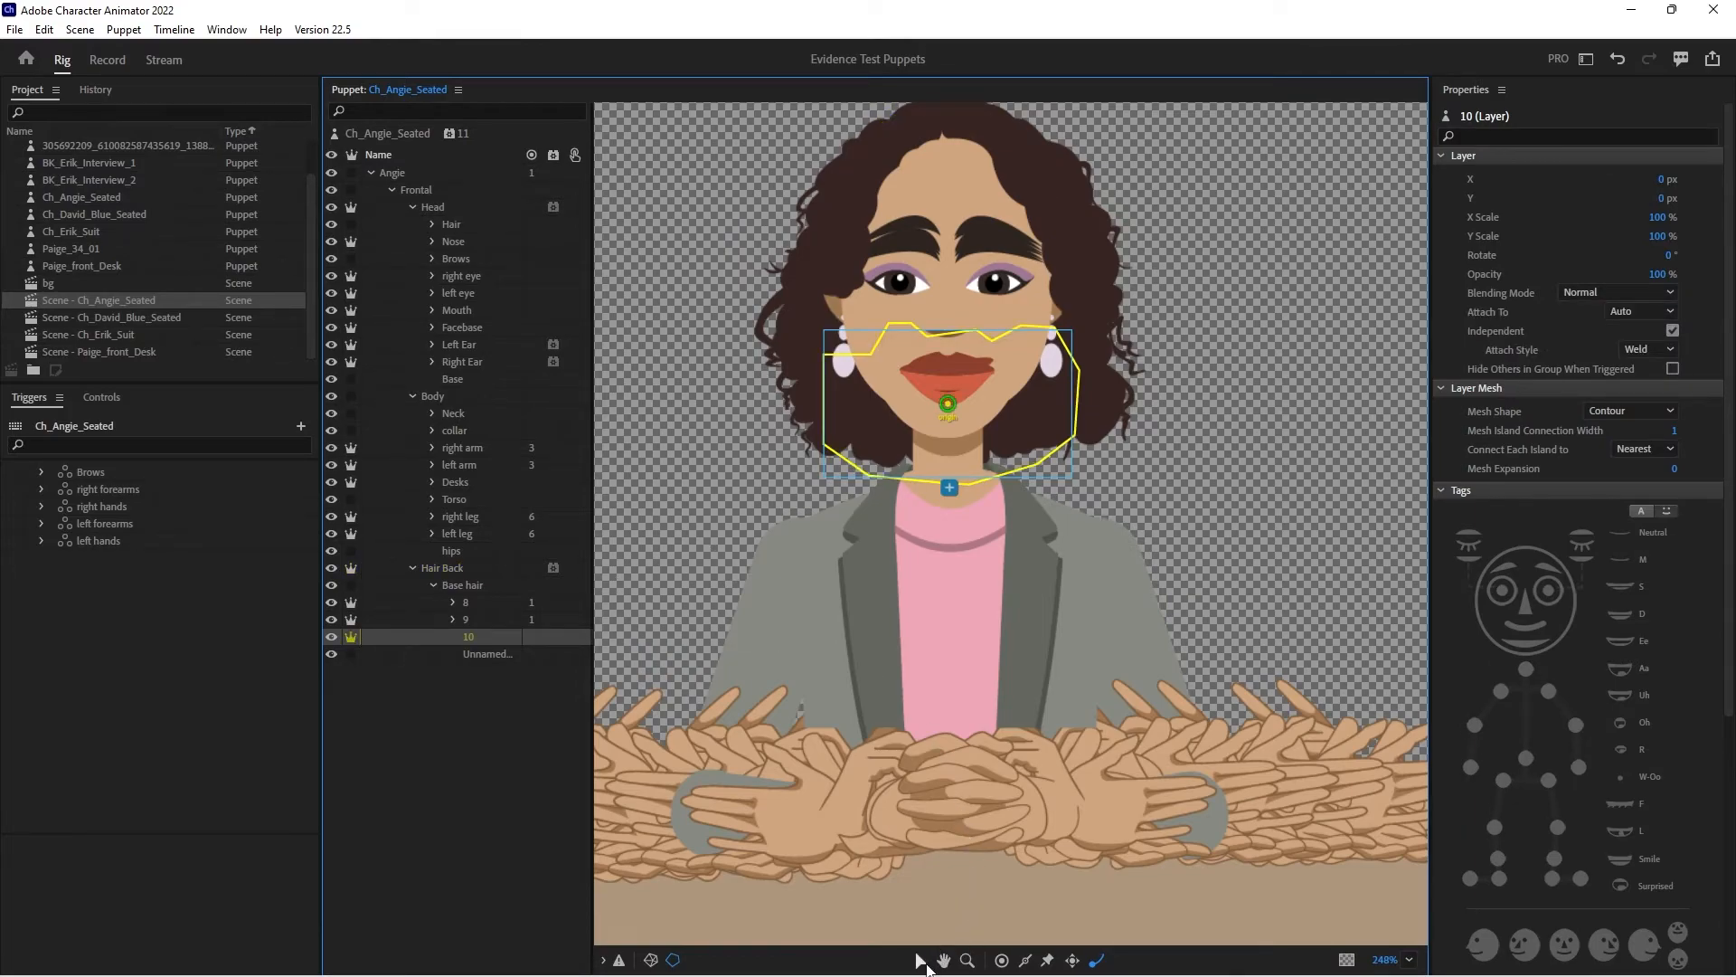
pyautogui.moveTo(949, 404); pyautogui.dragTo(948, 359)
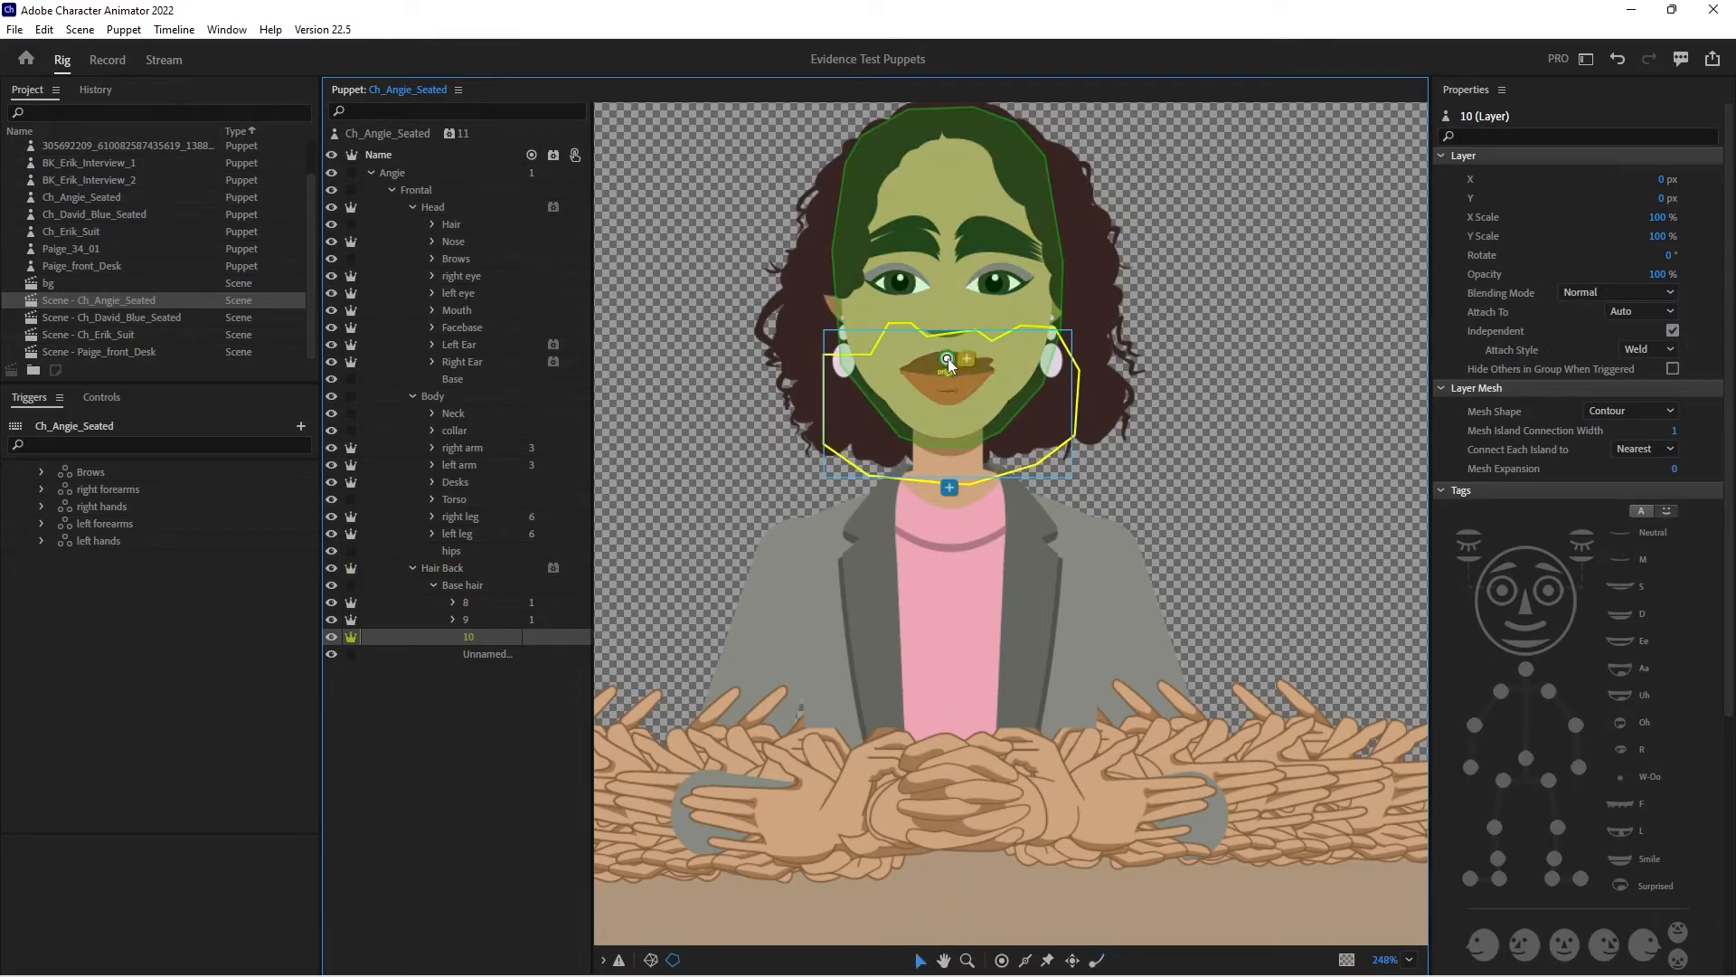
pyautogui.click(947, 353)
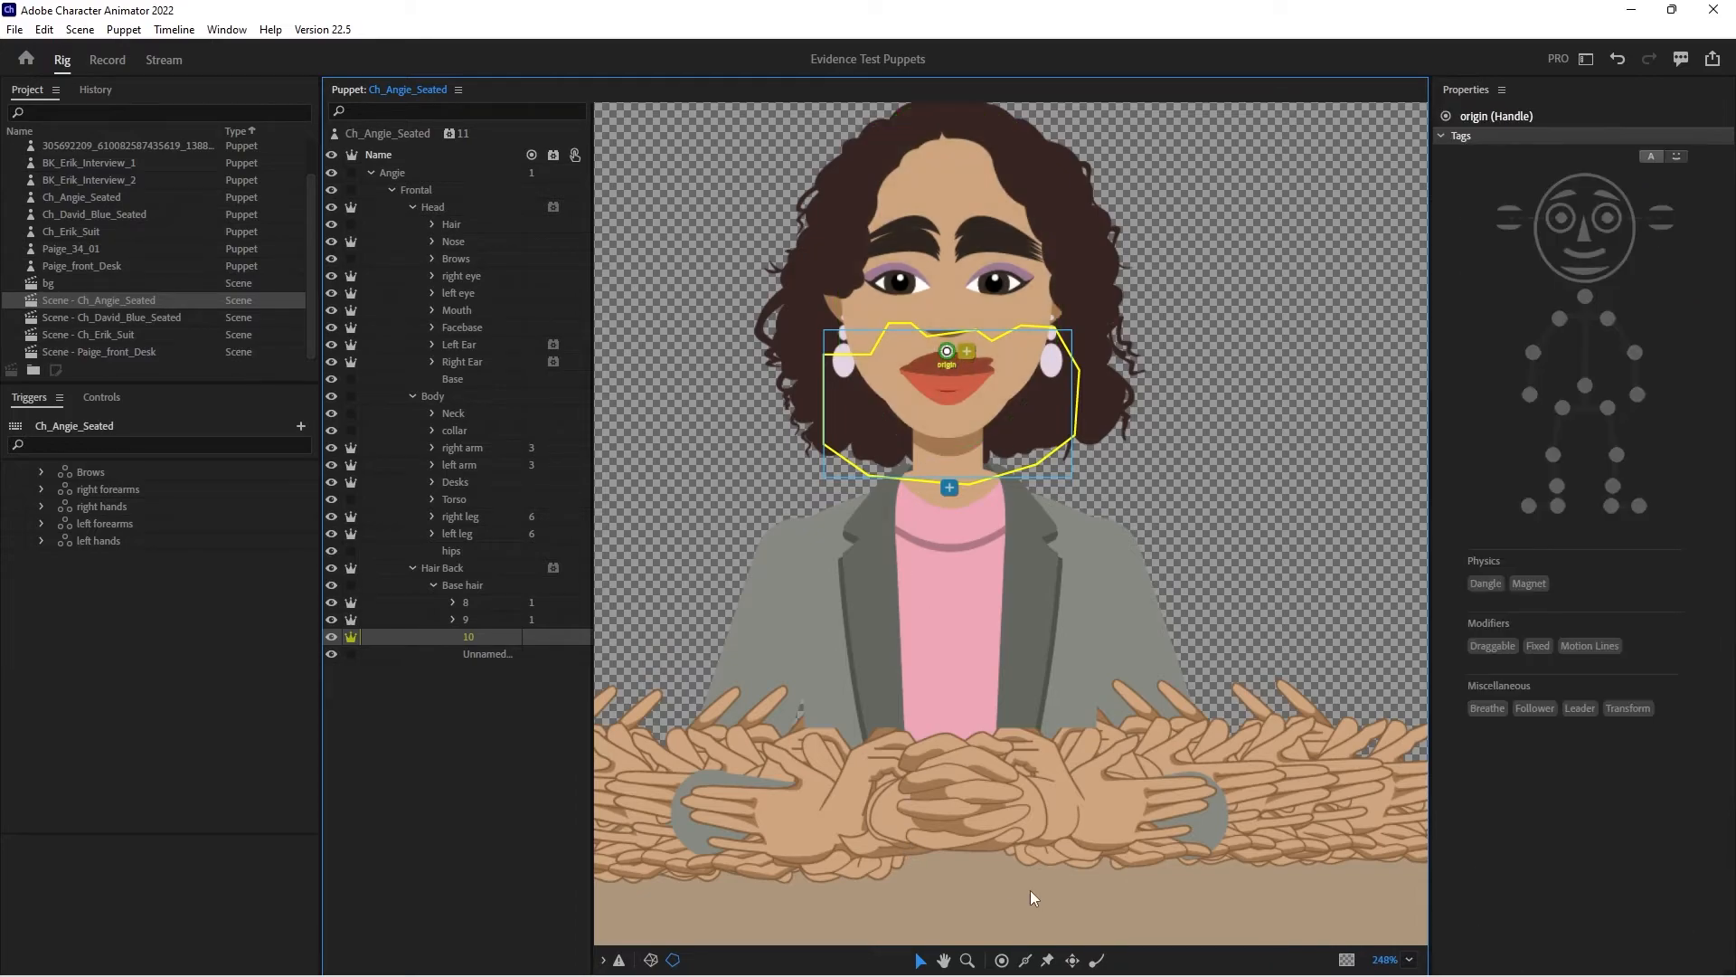
pyautogui.click(943, 456)
# - Calibrate the camera in the recording workspace and set the puppet's Physics Dangle Stiffness to 60%
pyautogui.click(109, 61)
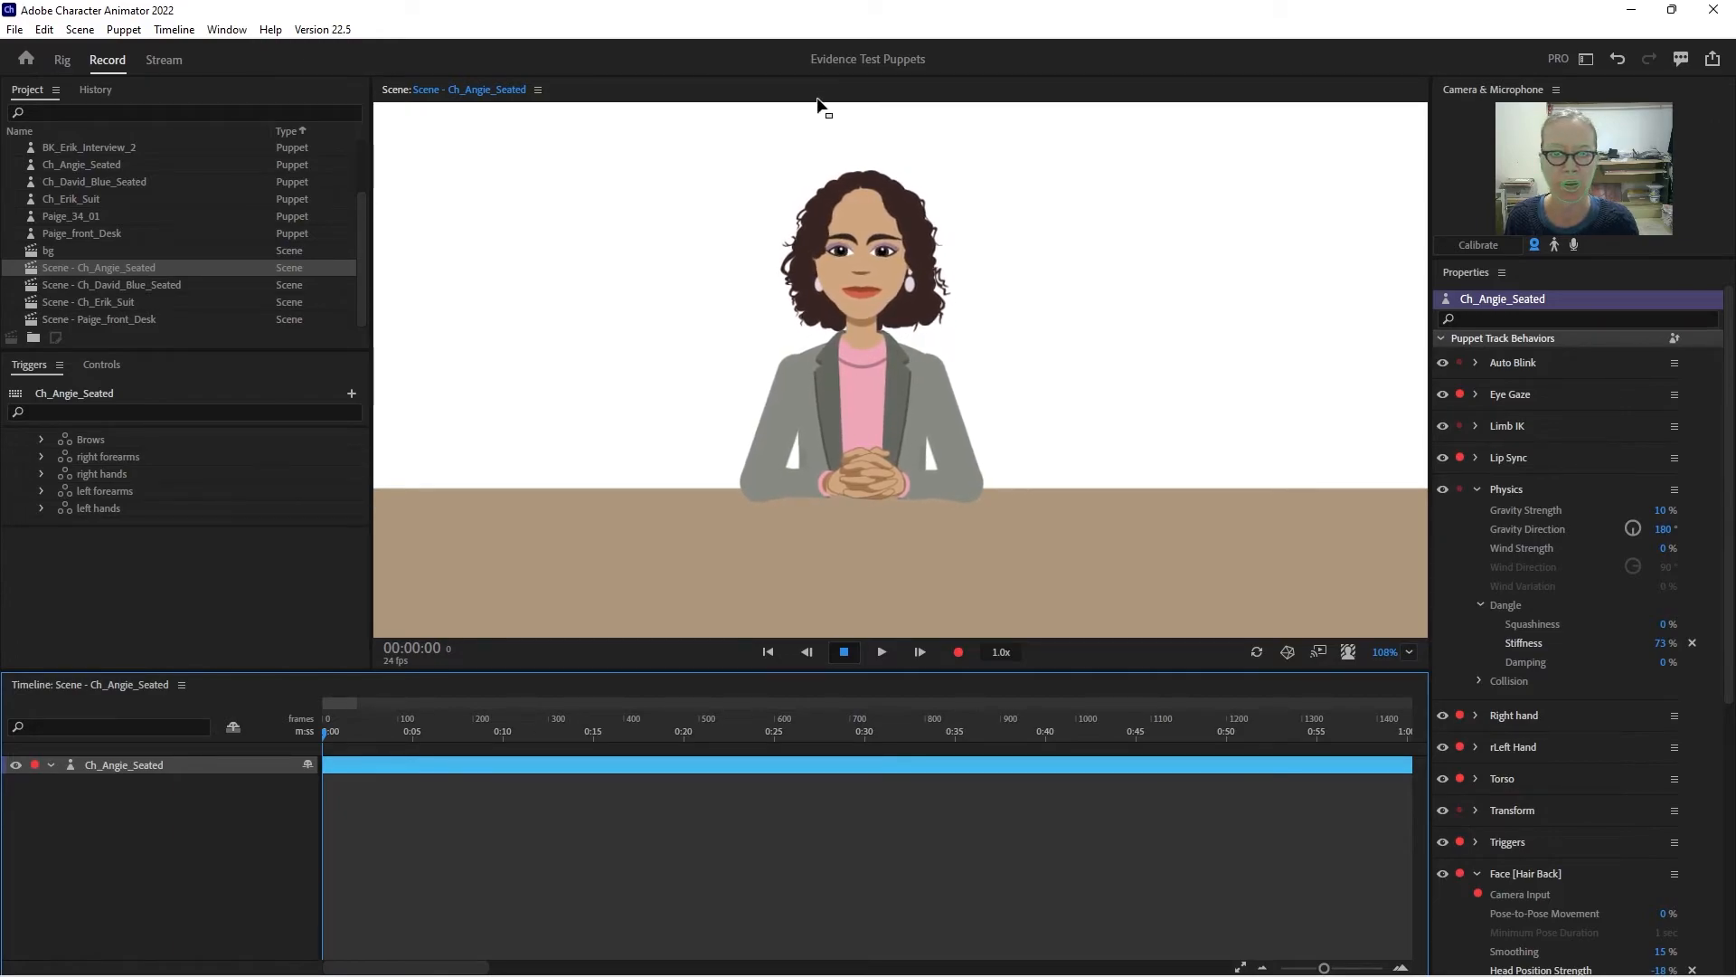
pyautogui.click(1480, 245)
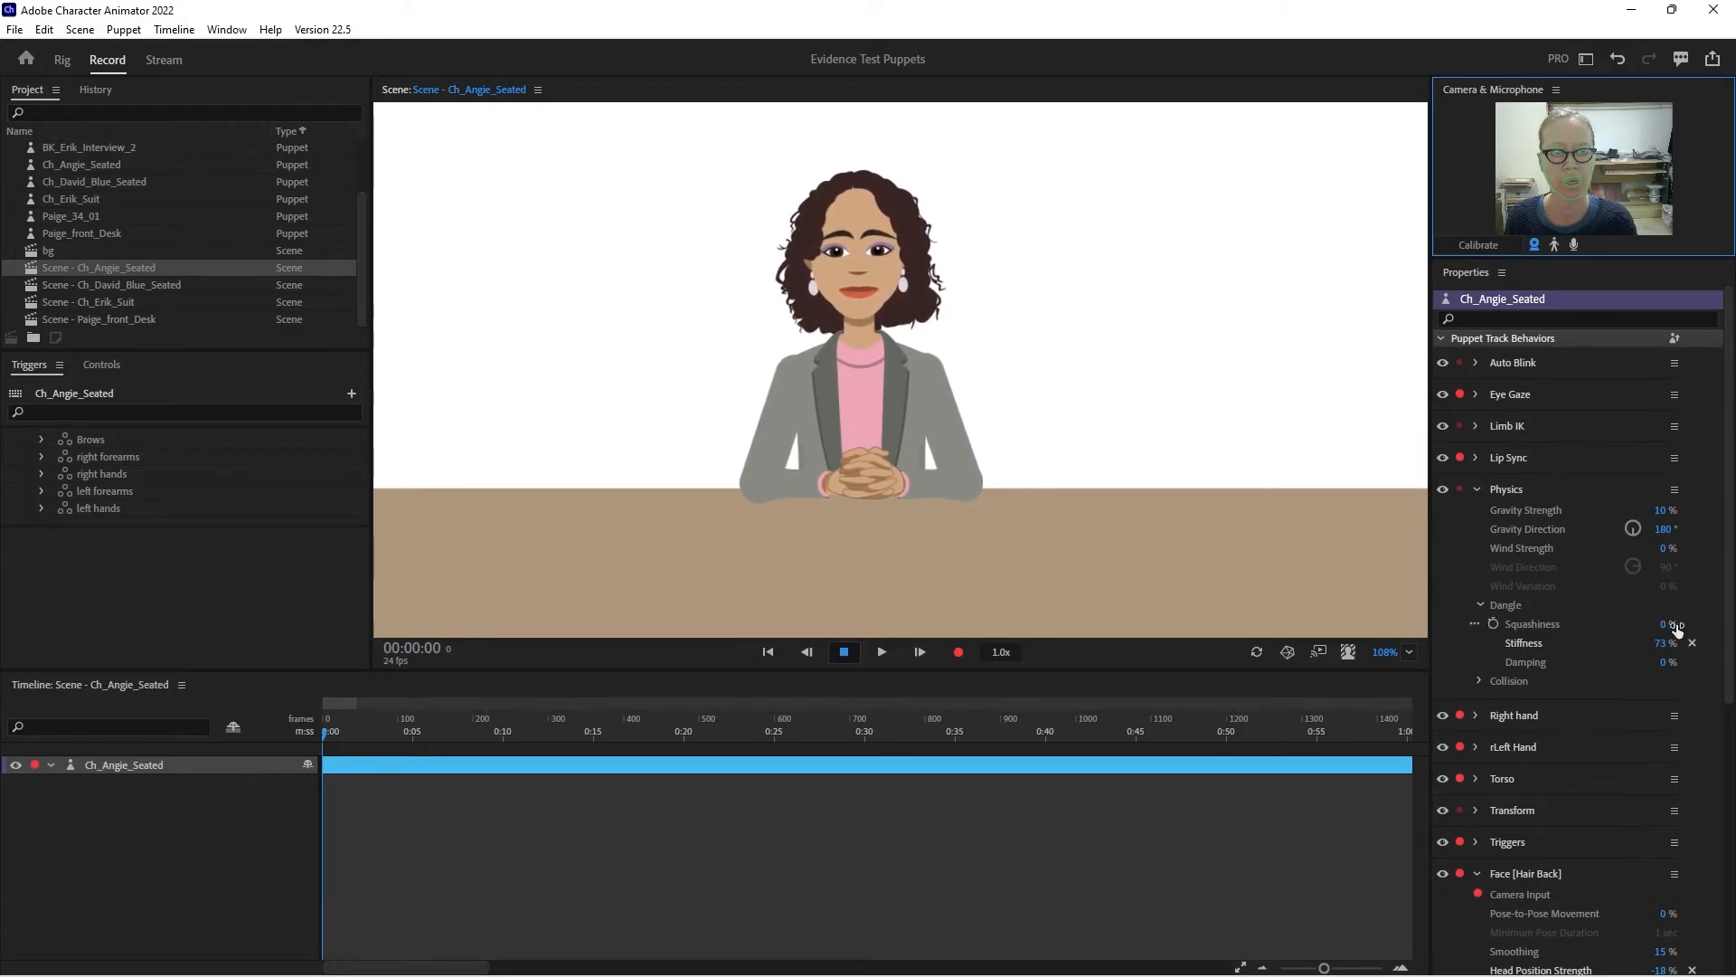
pyautogui.moveTo(1664, 647); pyautogui.dragTo(1663, 623)
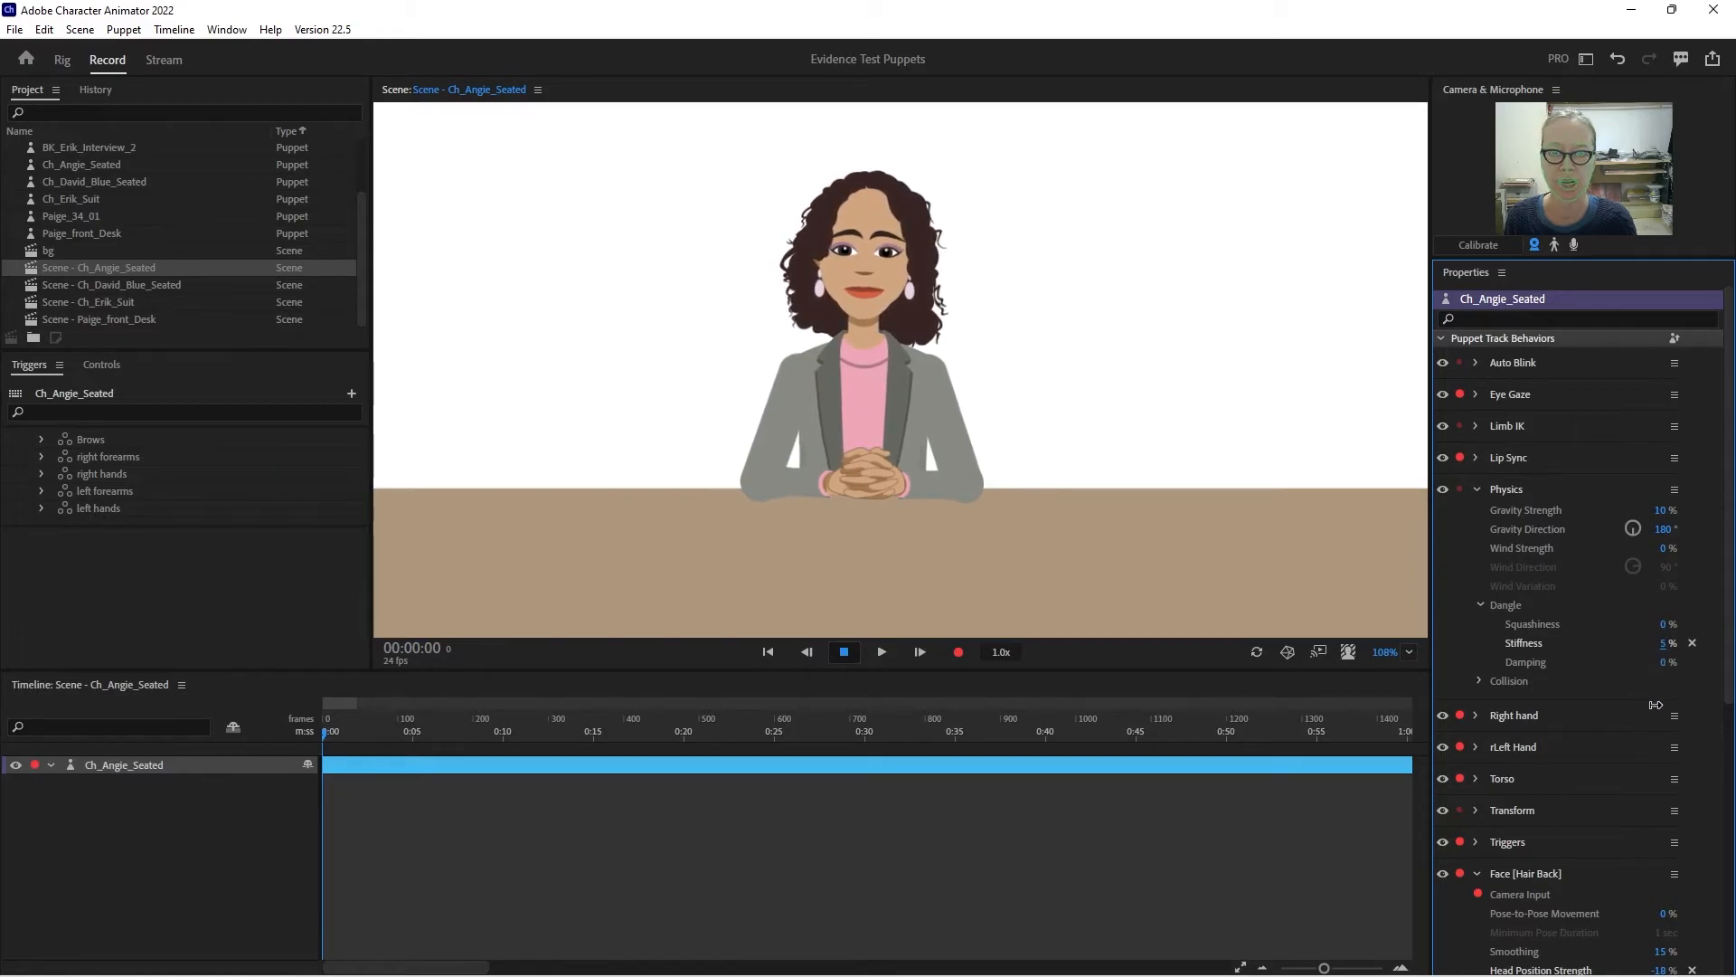
pyautogui.moveTo(1663, 666); pyautogui.dragTo(1655, 664)
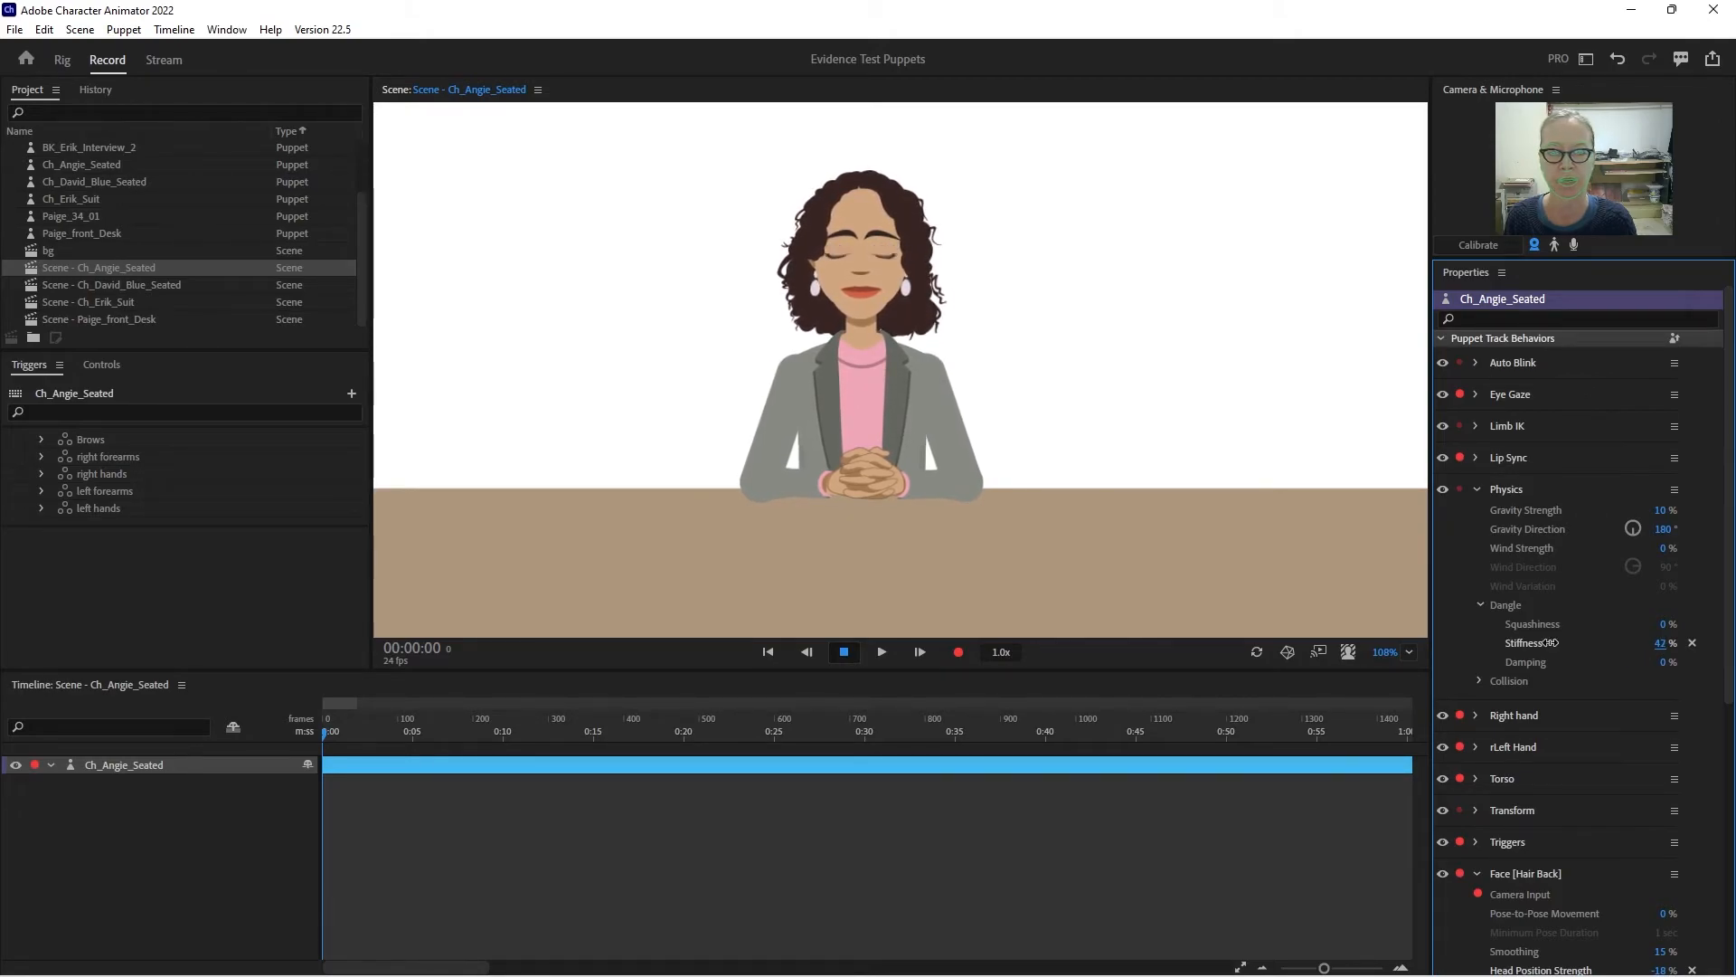
pyautogui.moveTo(1391, 653); pyautogui.dragTo(1317, 415)
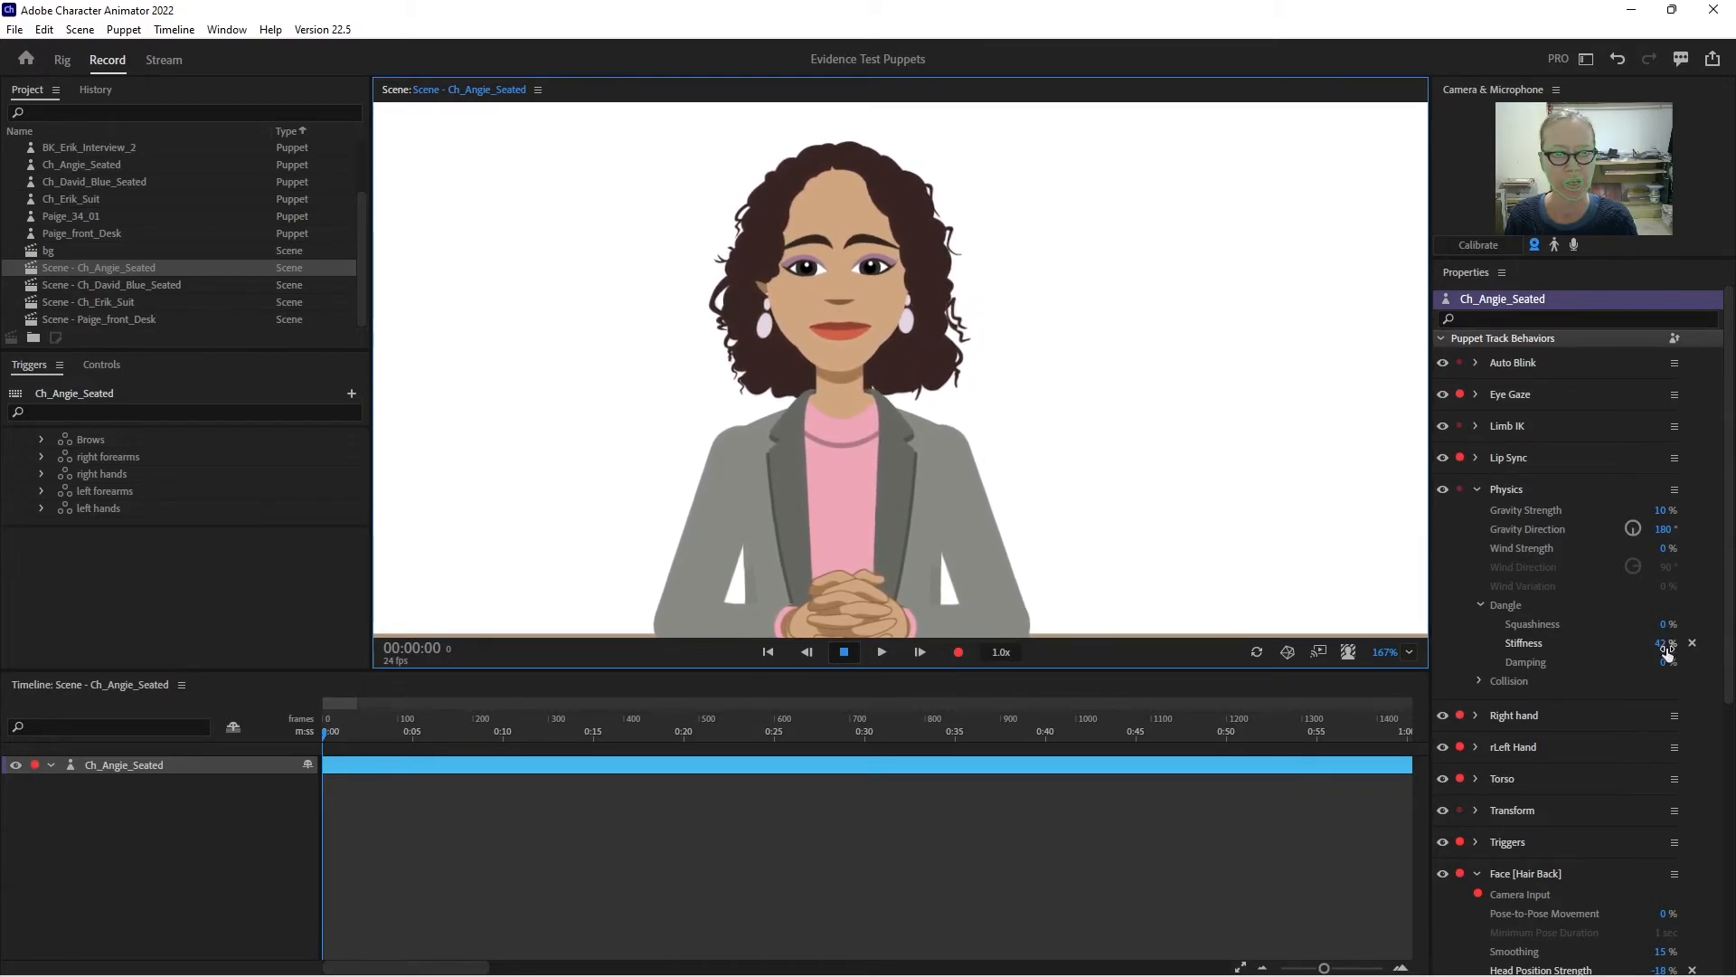
pyautogui.moveTo(1661, 643); pyautogui.dragTo(1670, 628)
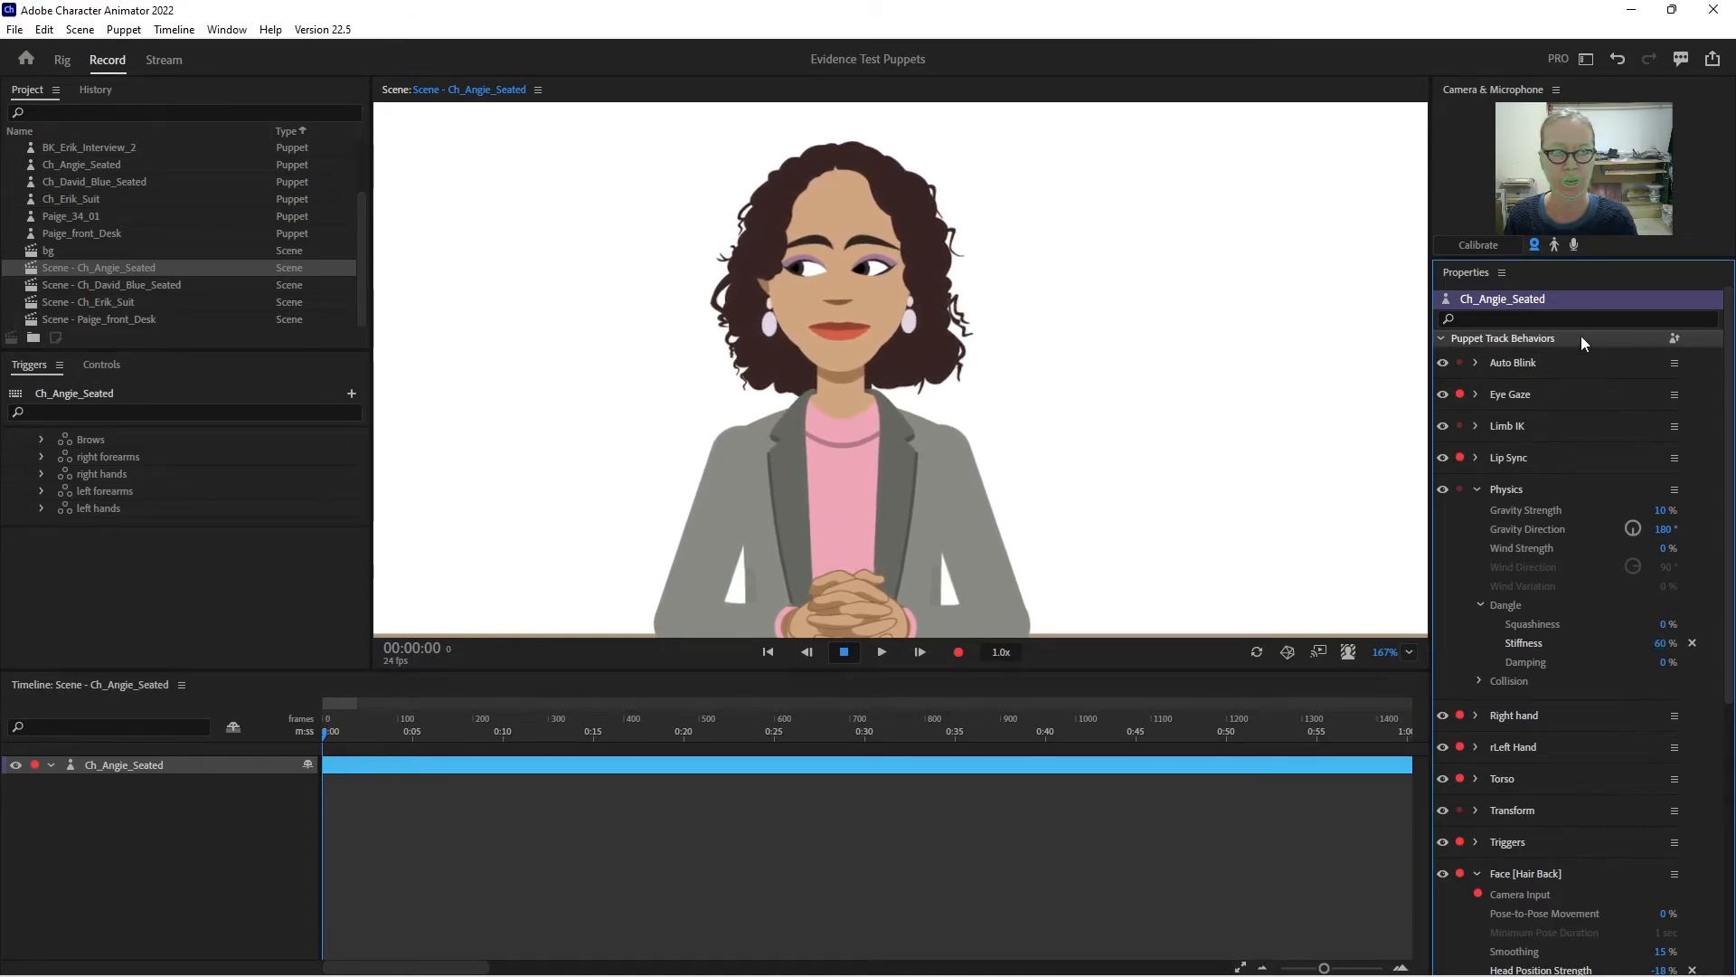
# - Enable microphone input and set Head Tilt Strength to 97% in the Hair Back Face behavior
pyautogui.click(1573, 245)
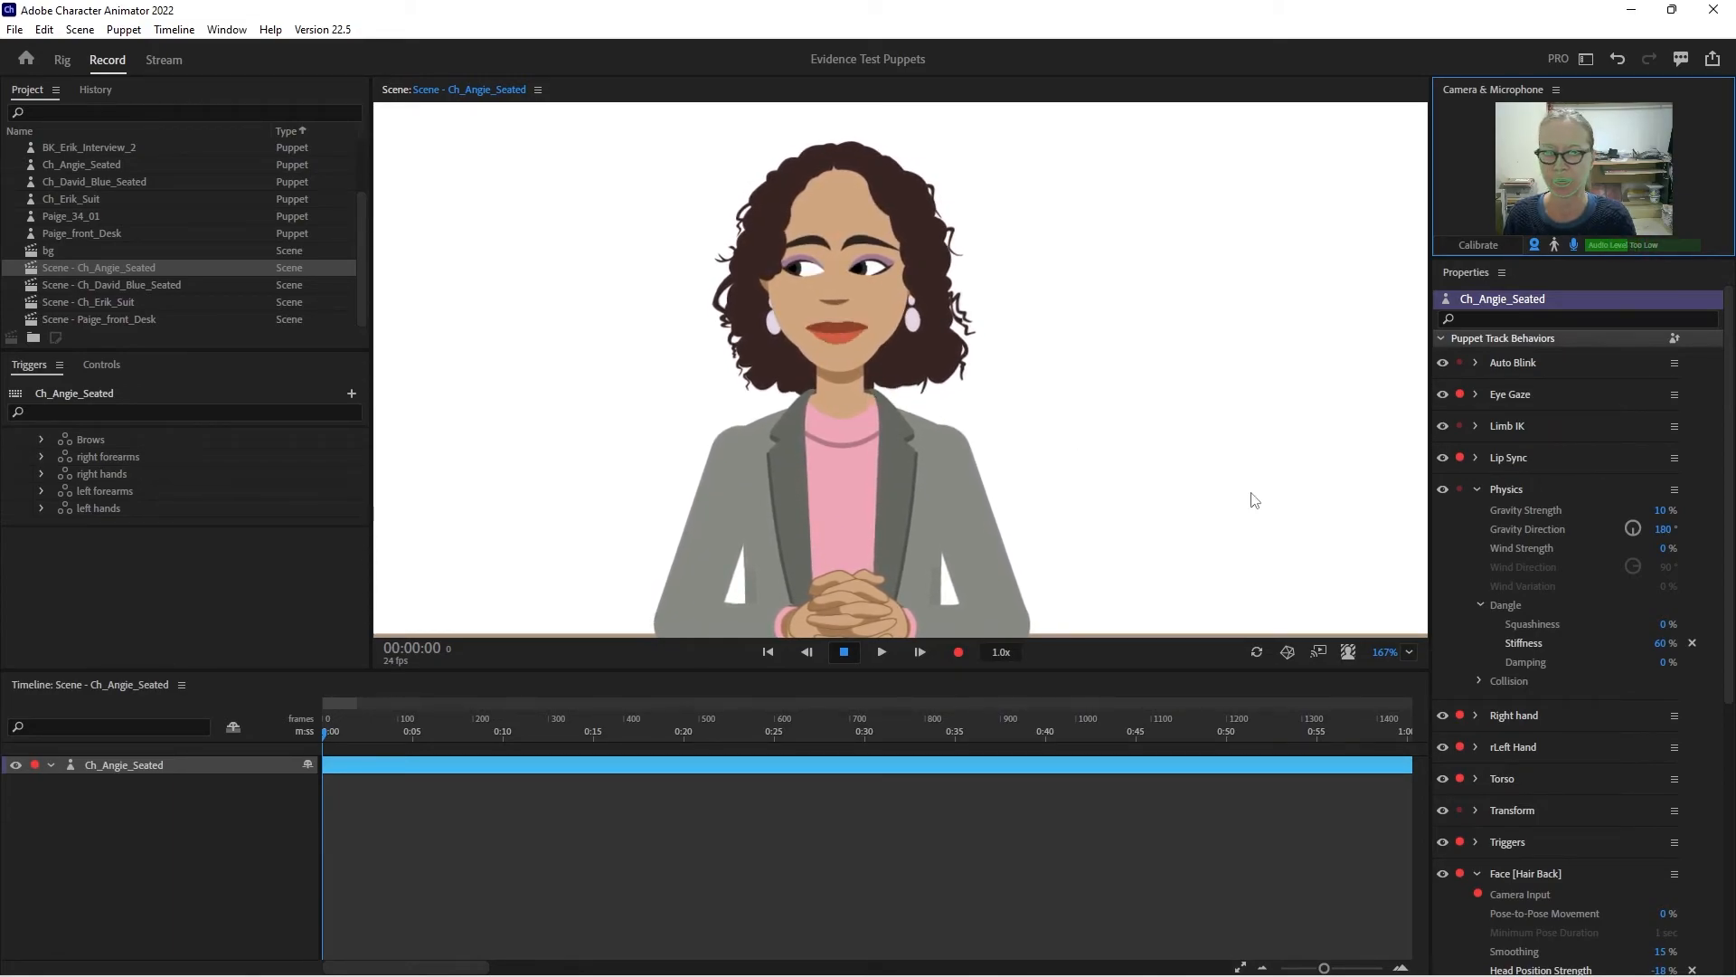
pyautogui.click(1477, 489)
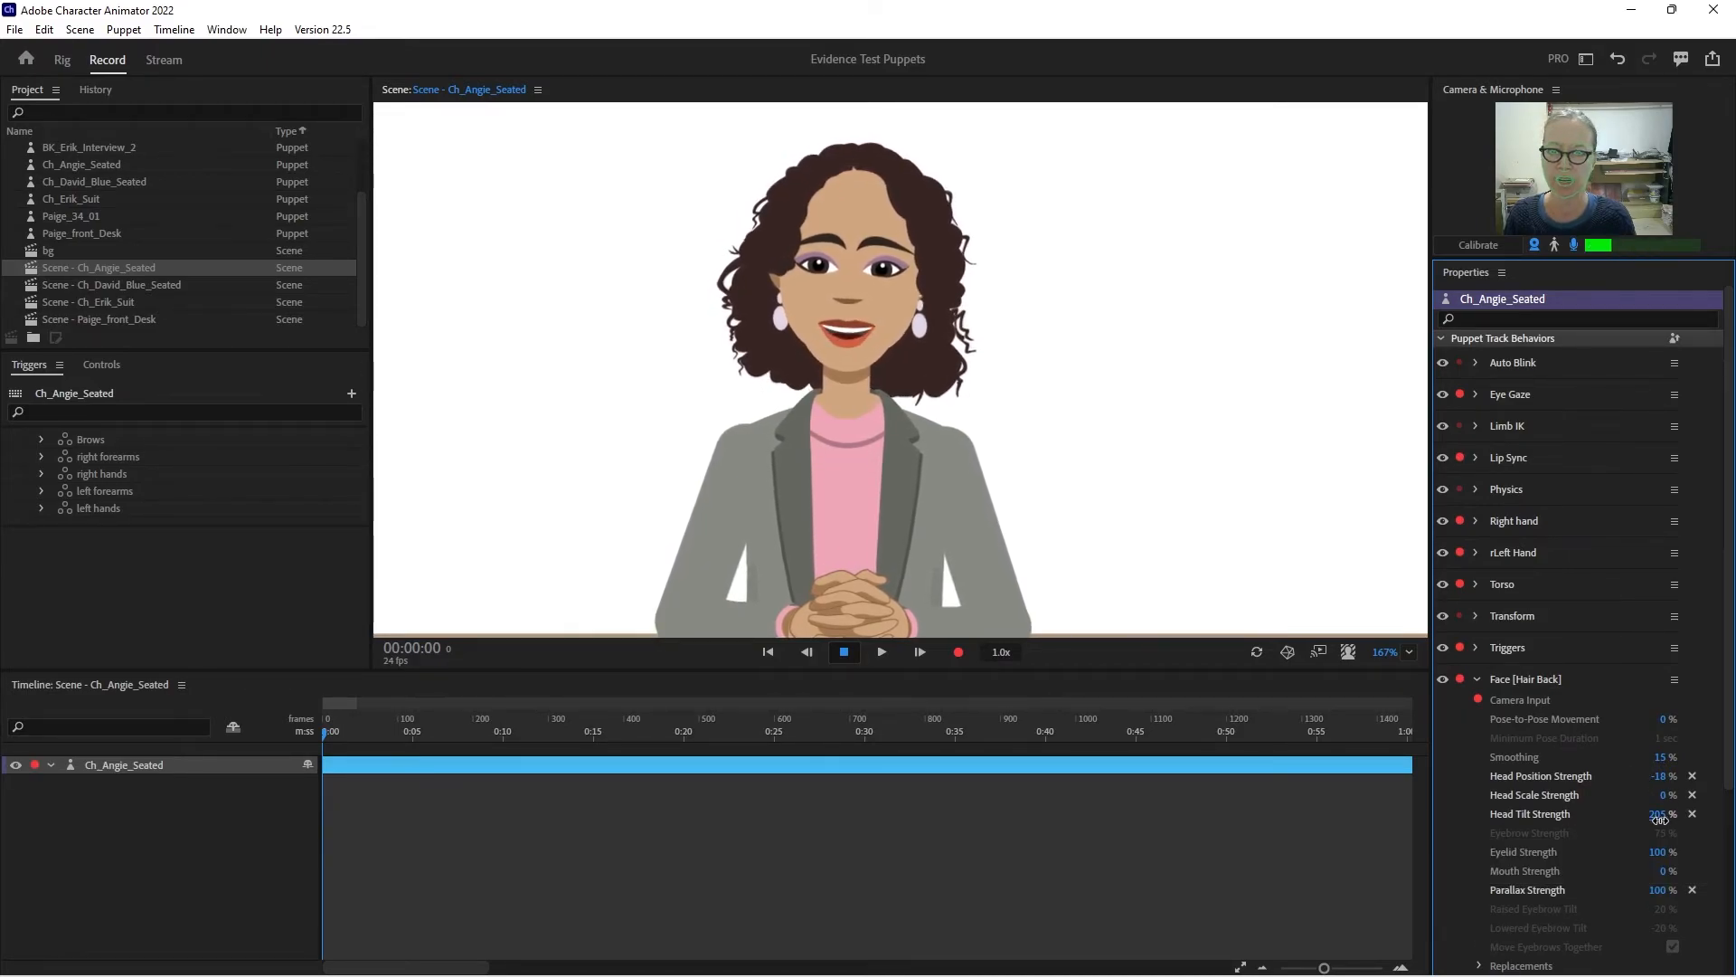
pyautogui.moveTo(1657, 798); pyautogui.dragTo(1633, 895)
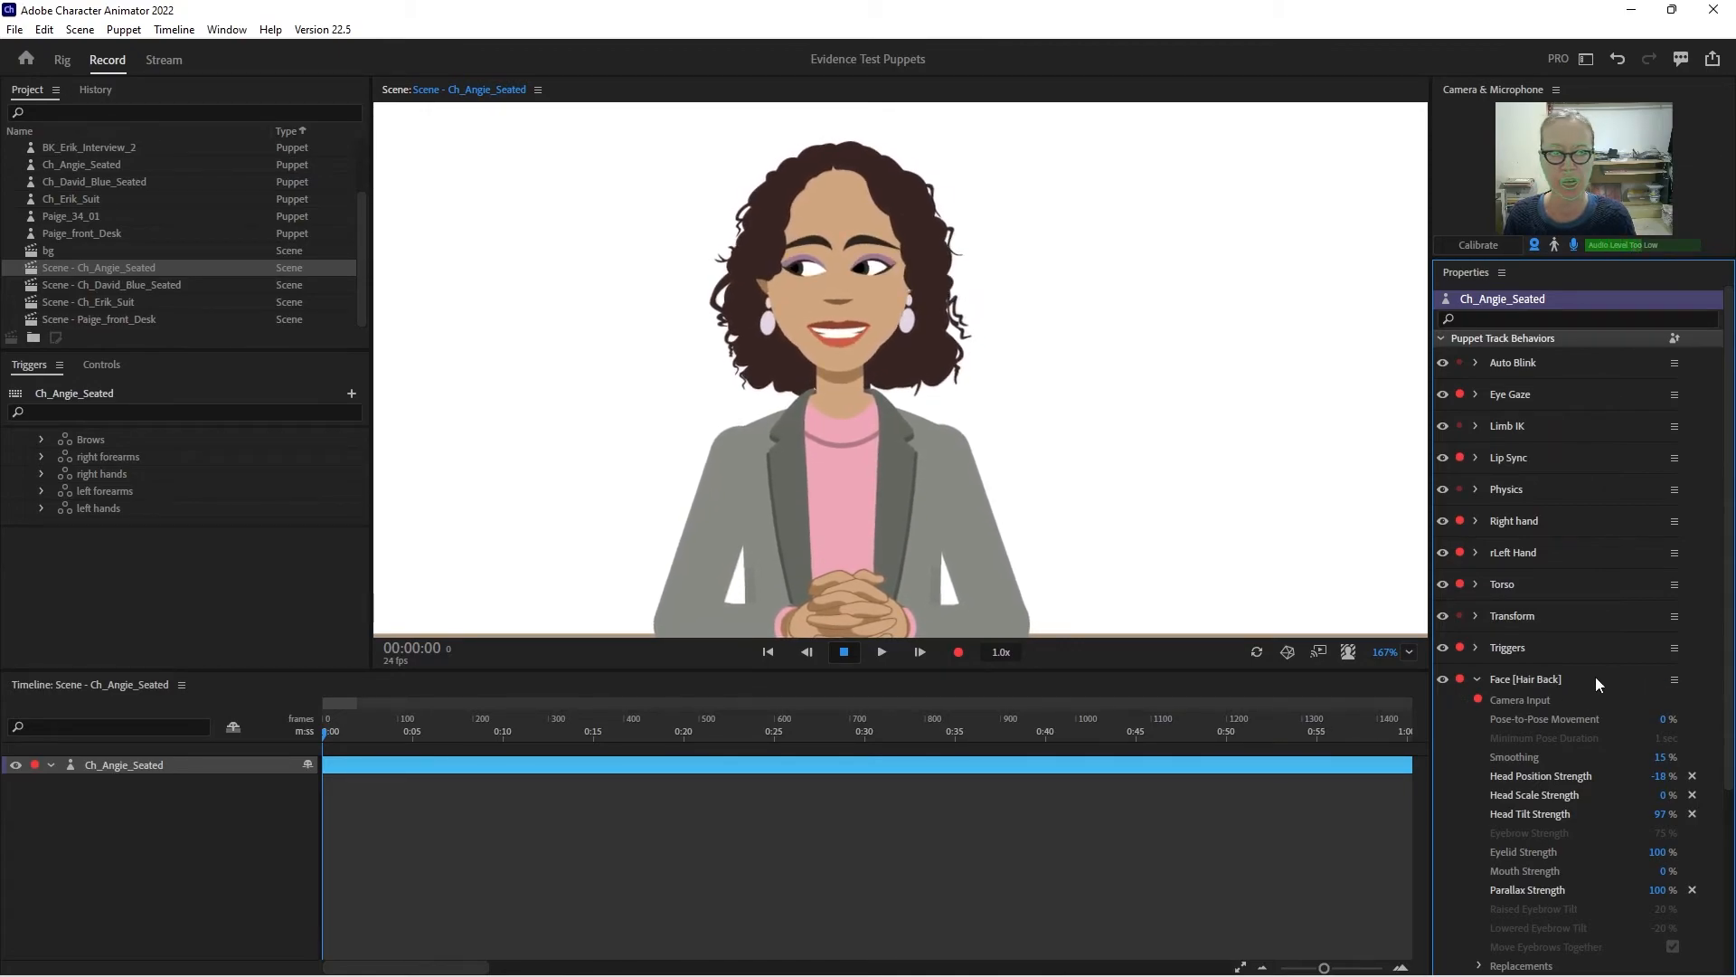
pyautogui.click(1477, 679)
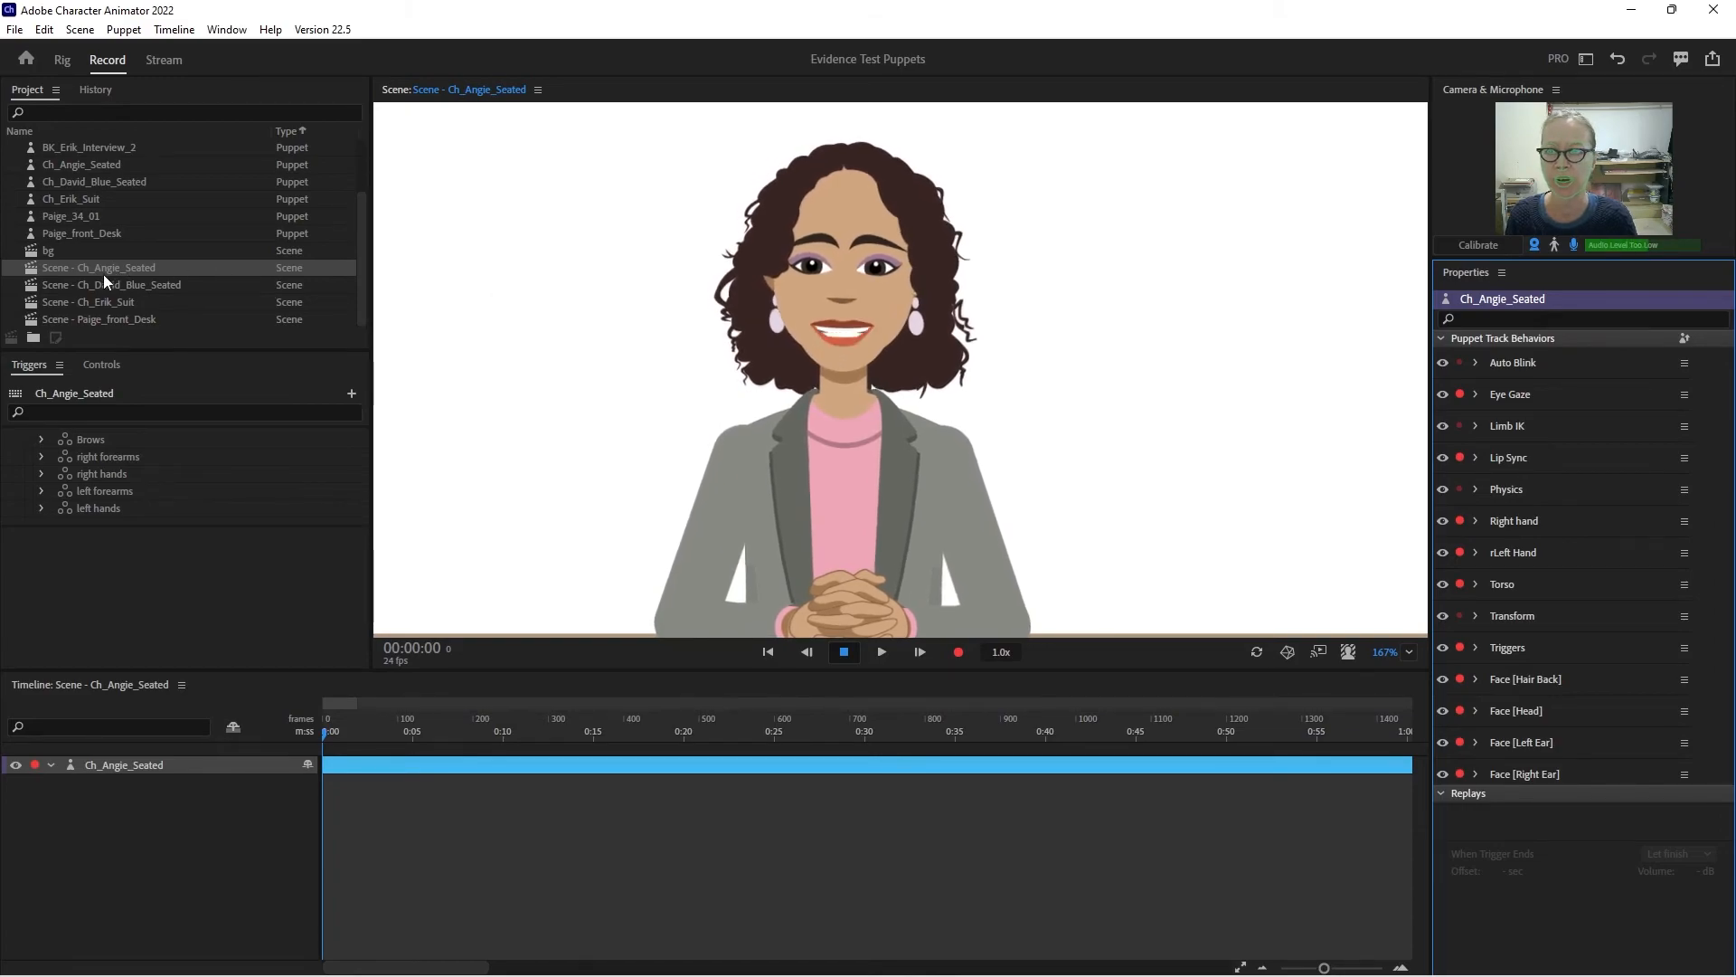
# - In the puppet rig, add the Physics behavior to both the Left Ear and Right Ear layers
pyautogui.click(62, 60)
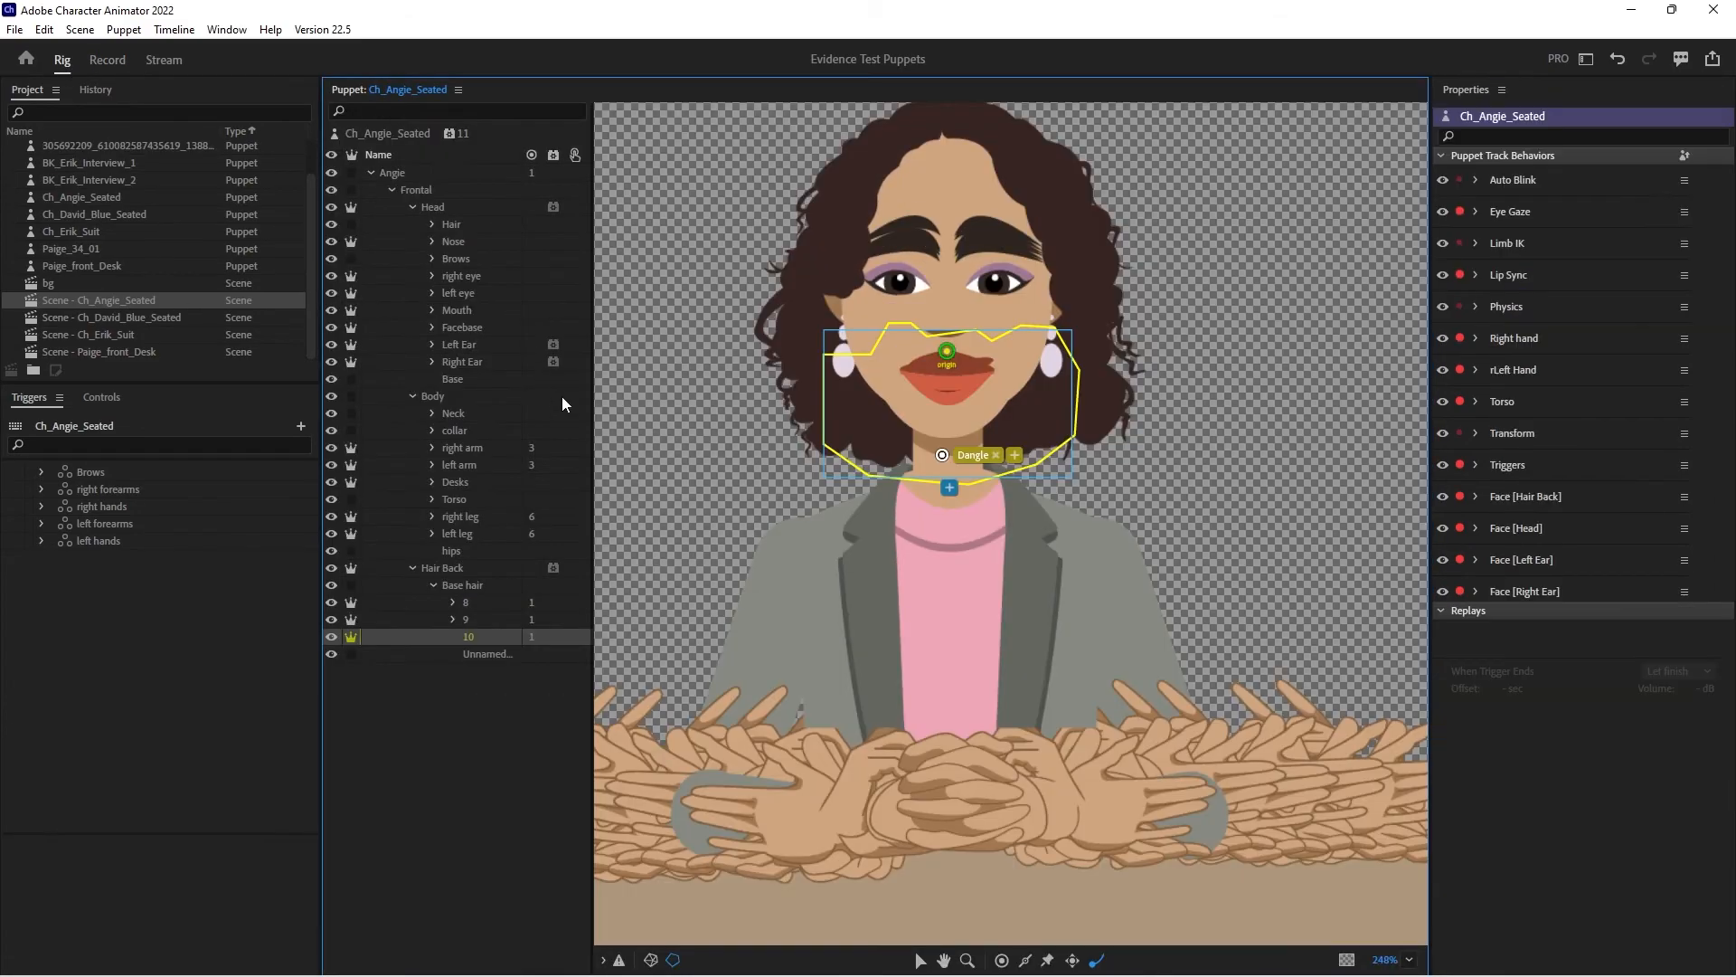
pyautogui.click(470, 349)
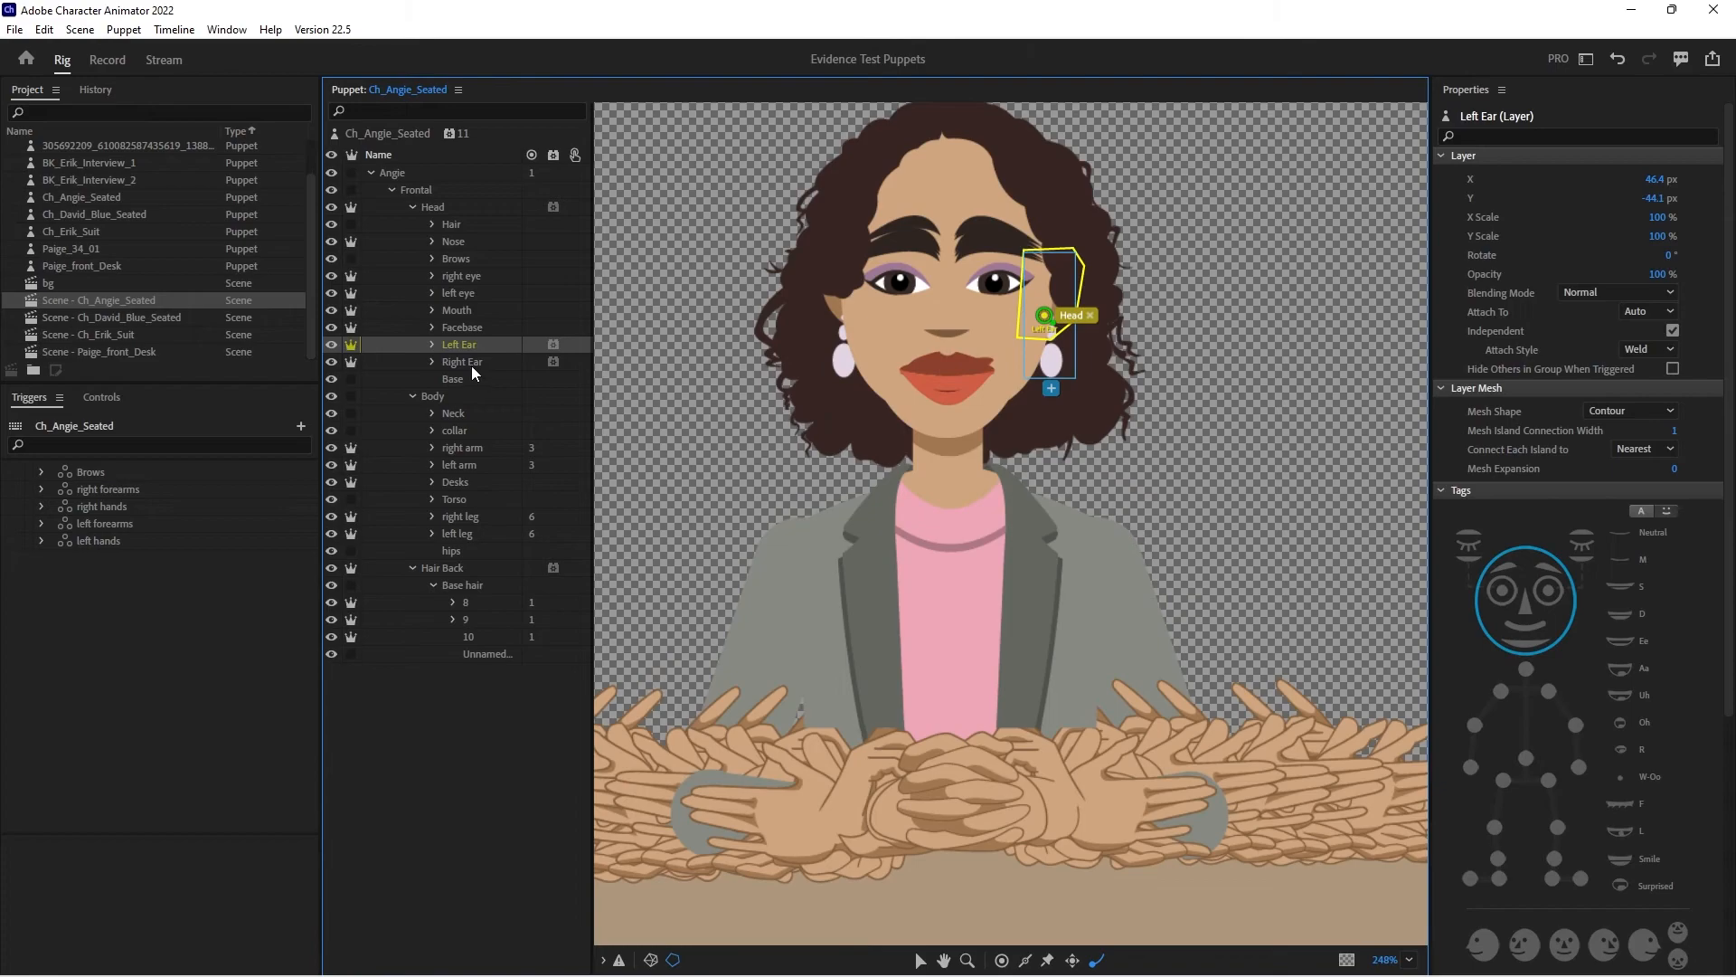
pyautogui.keyDown('shift'); pyautogui.click(470, 365); pyautogui.keyUp('shift')
pyautogui.click(554, 345)
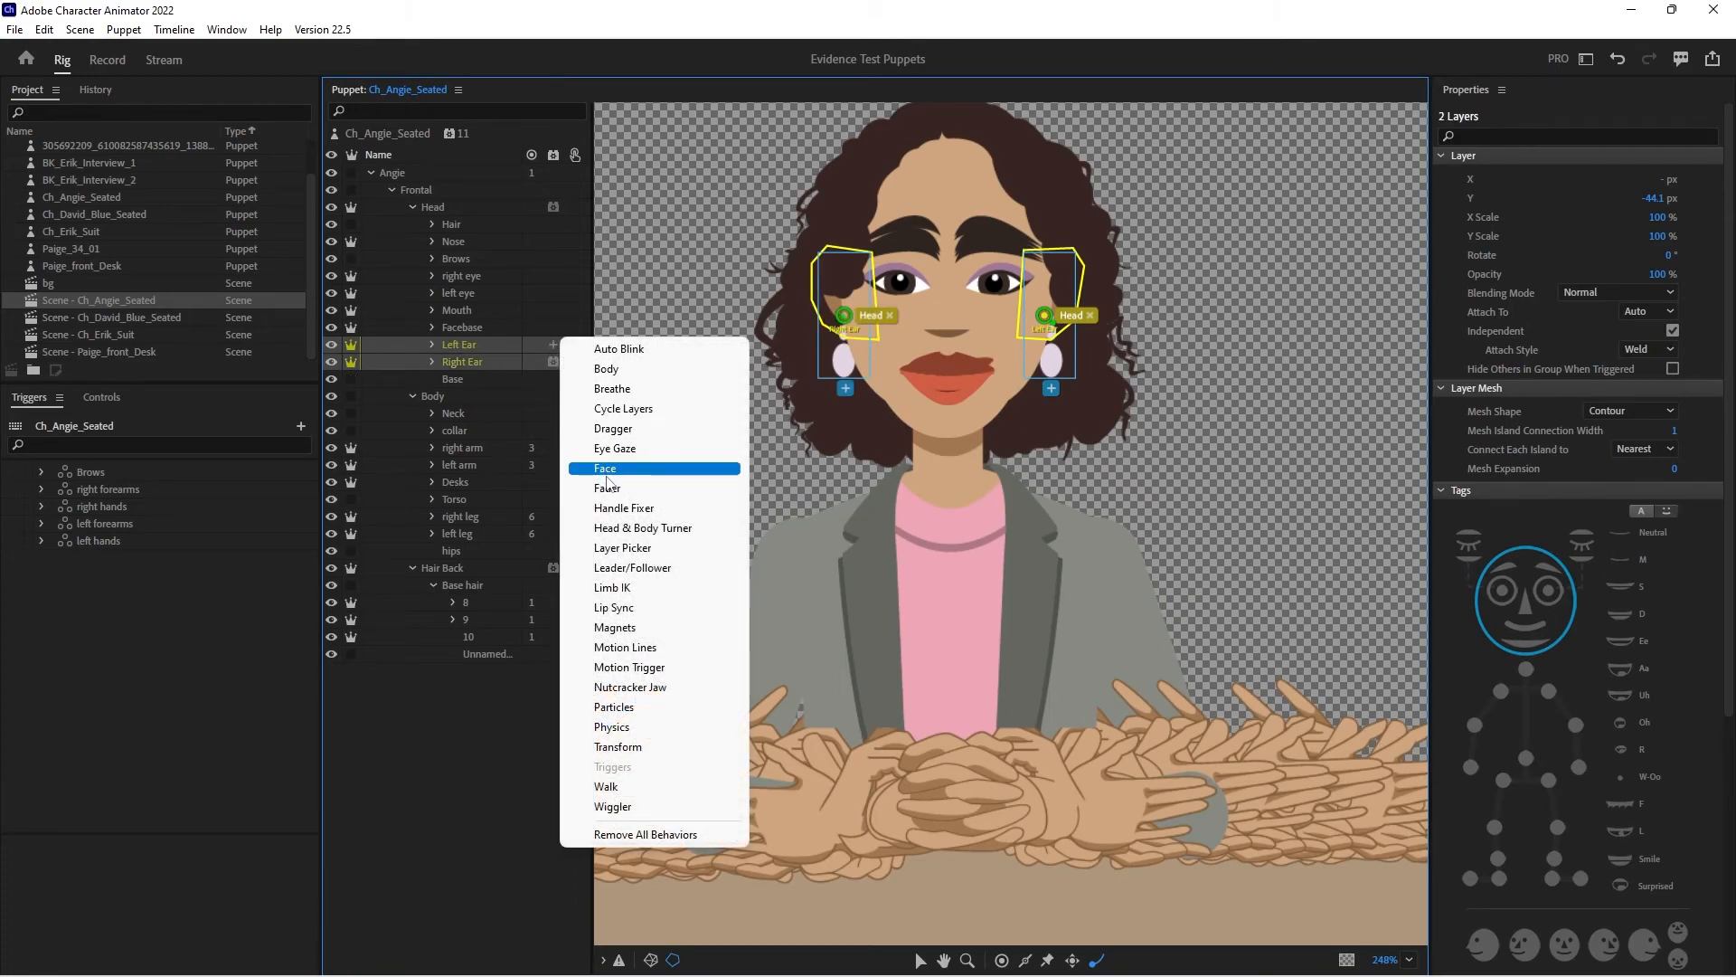
pyautogui.click(611, 727)
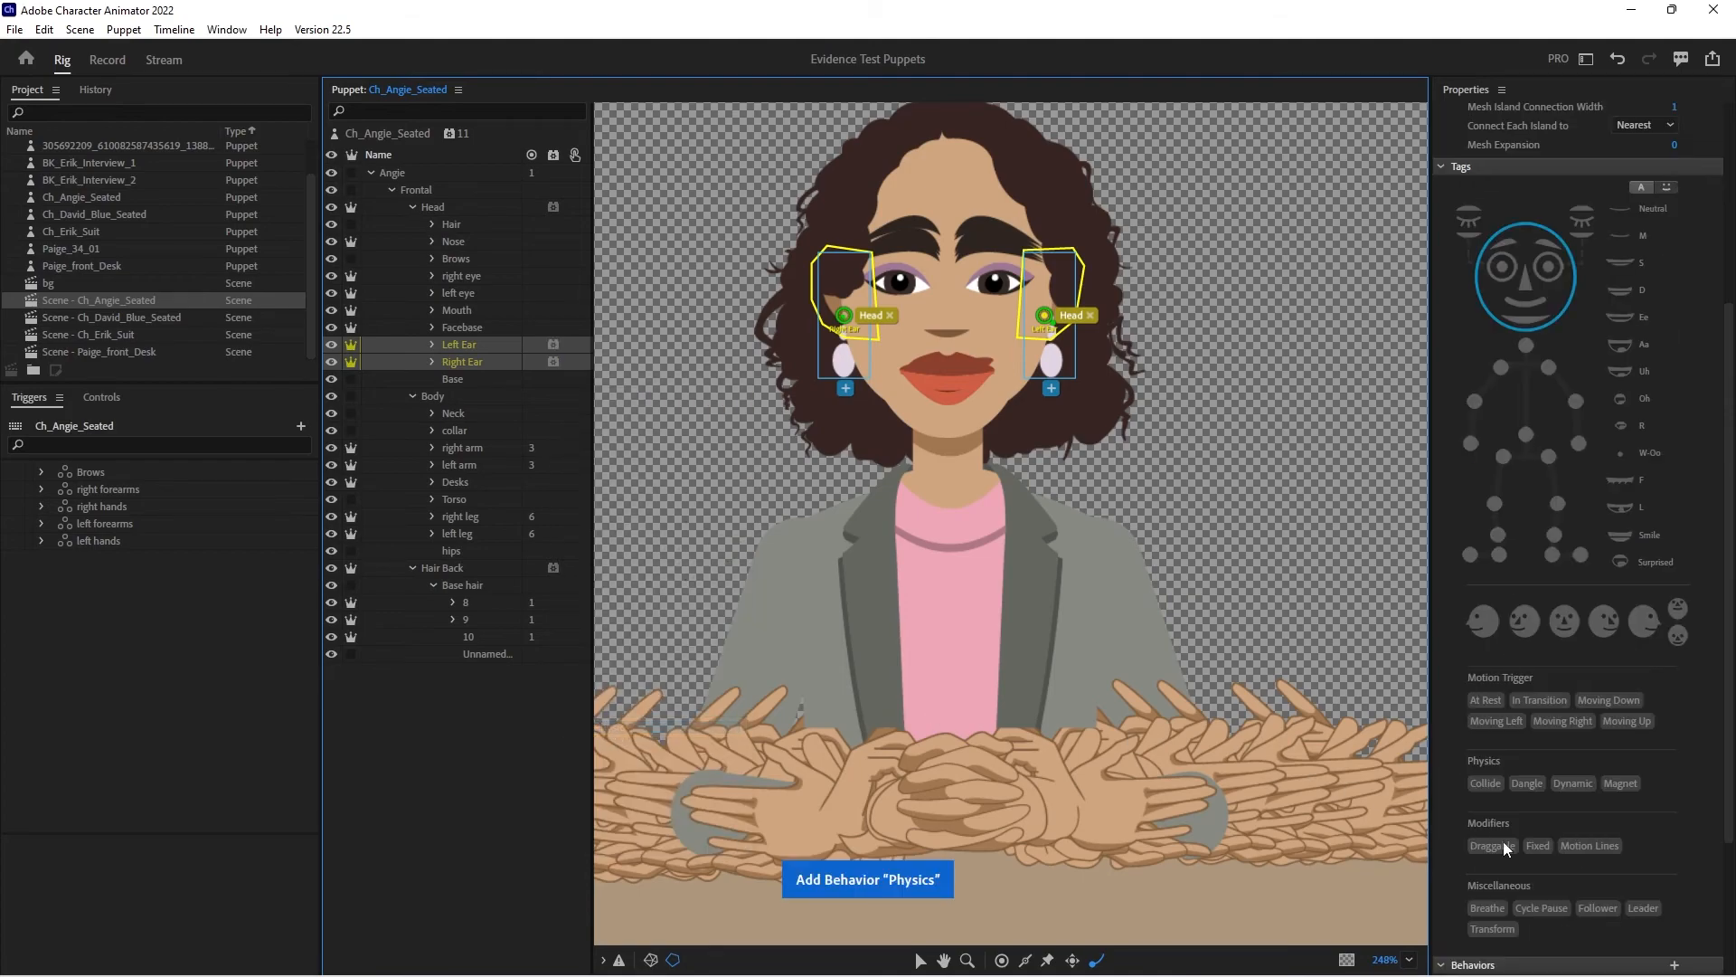
pyautogui.scroll(-3, 1648, 876)
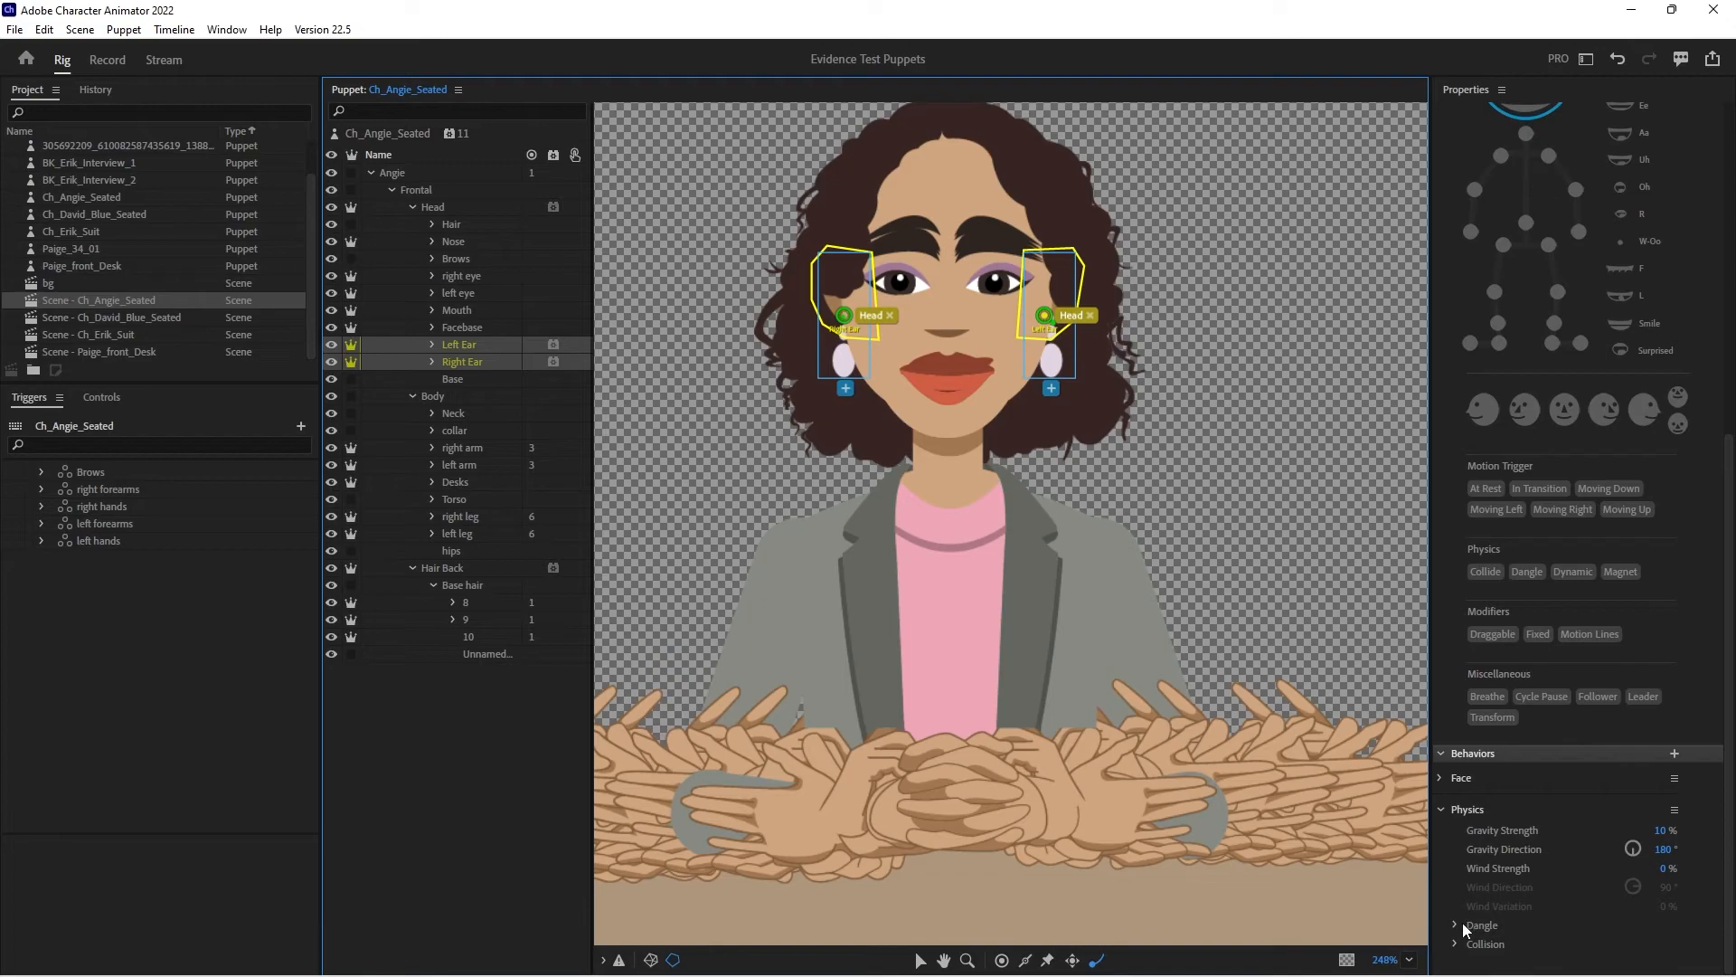
# - Try a lower Dangle Stiffness for the Left Ear Physics behavior in the recording workspace, and reset it to default
pyautogui.click(122, 66)
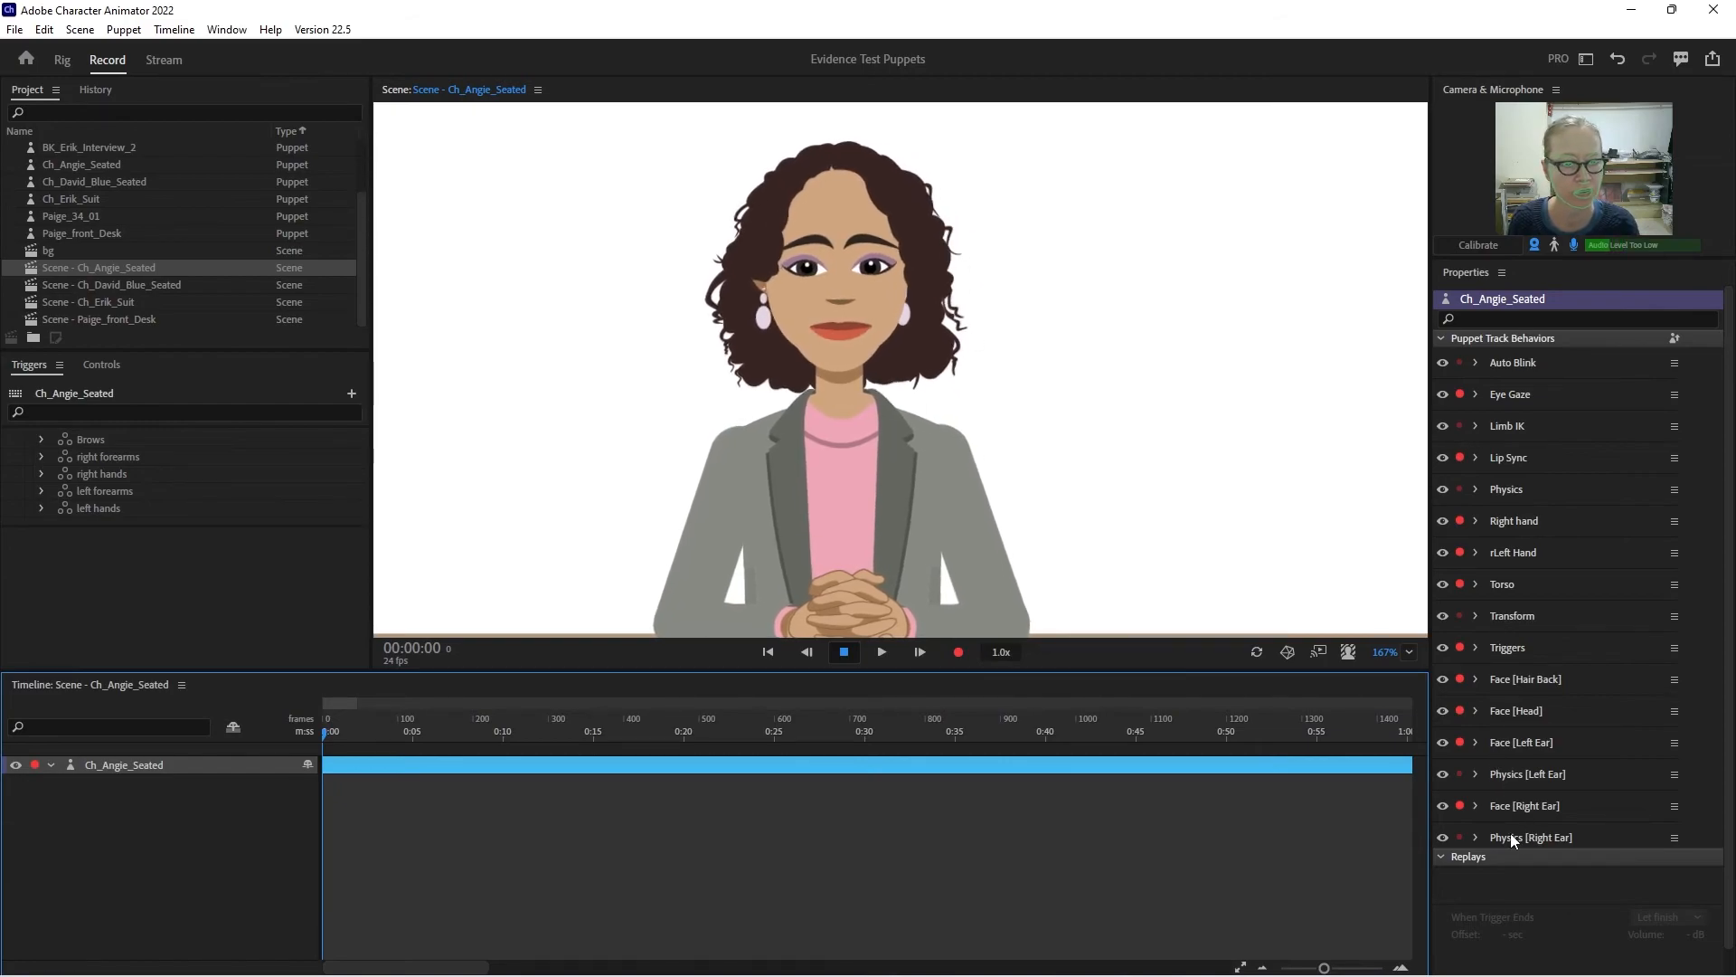
pyautogui.click(1477, 774)
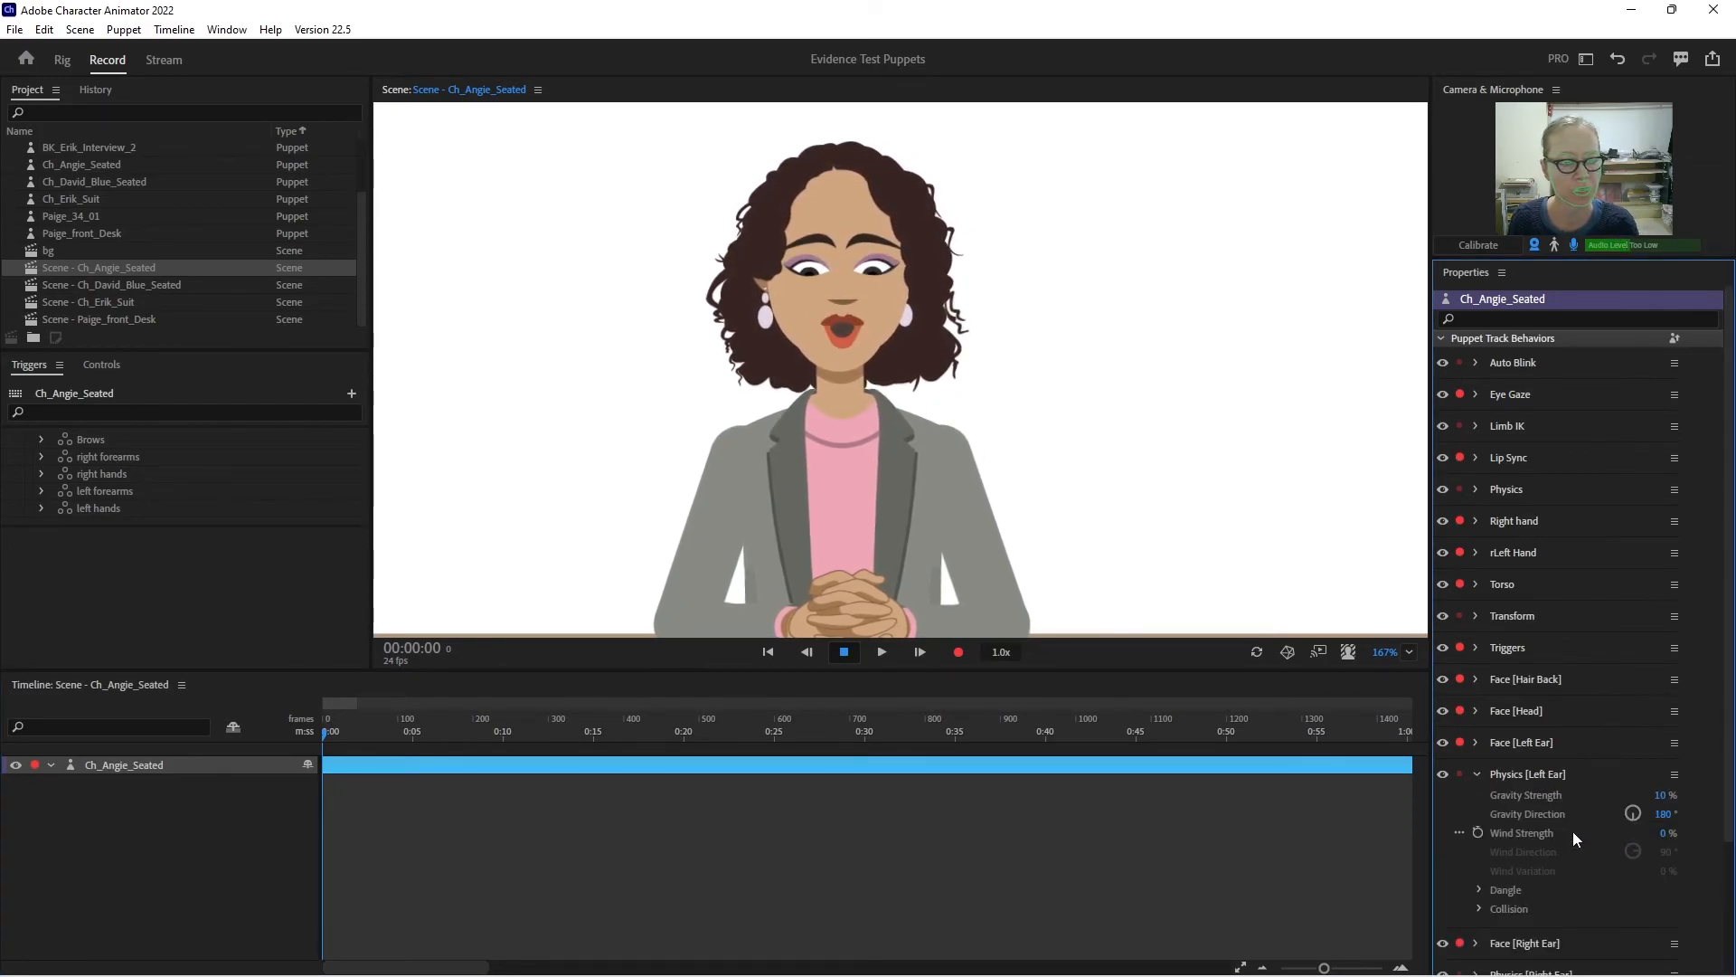
pyautogui.click(1481, 889)
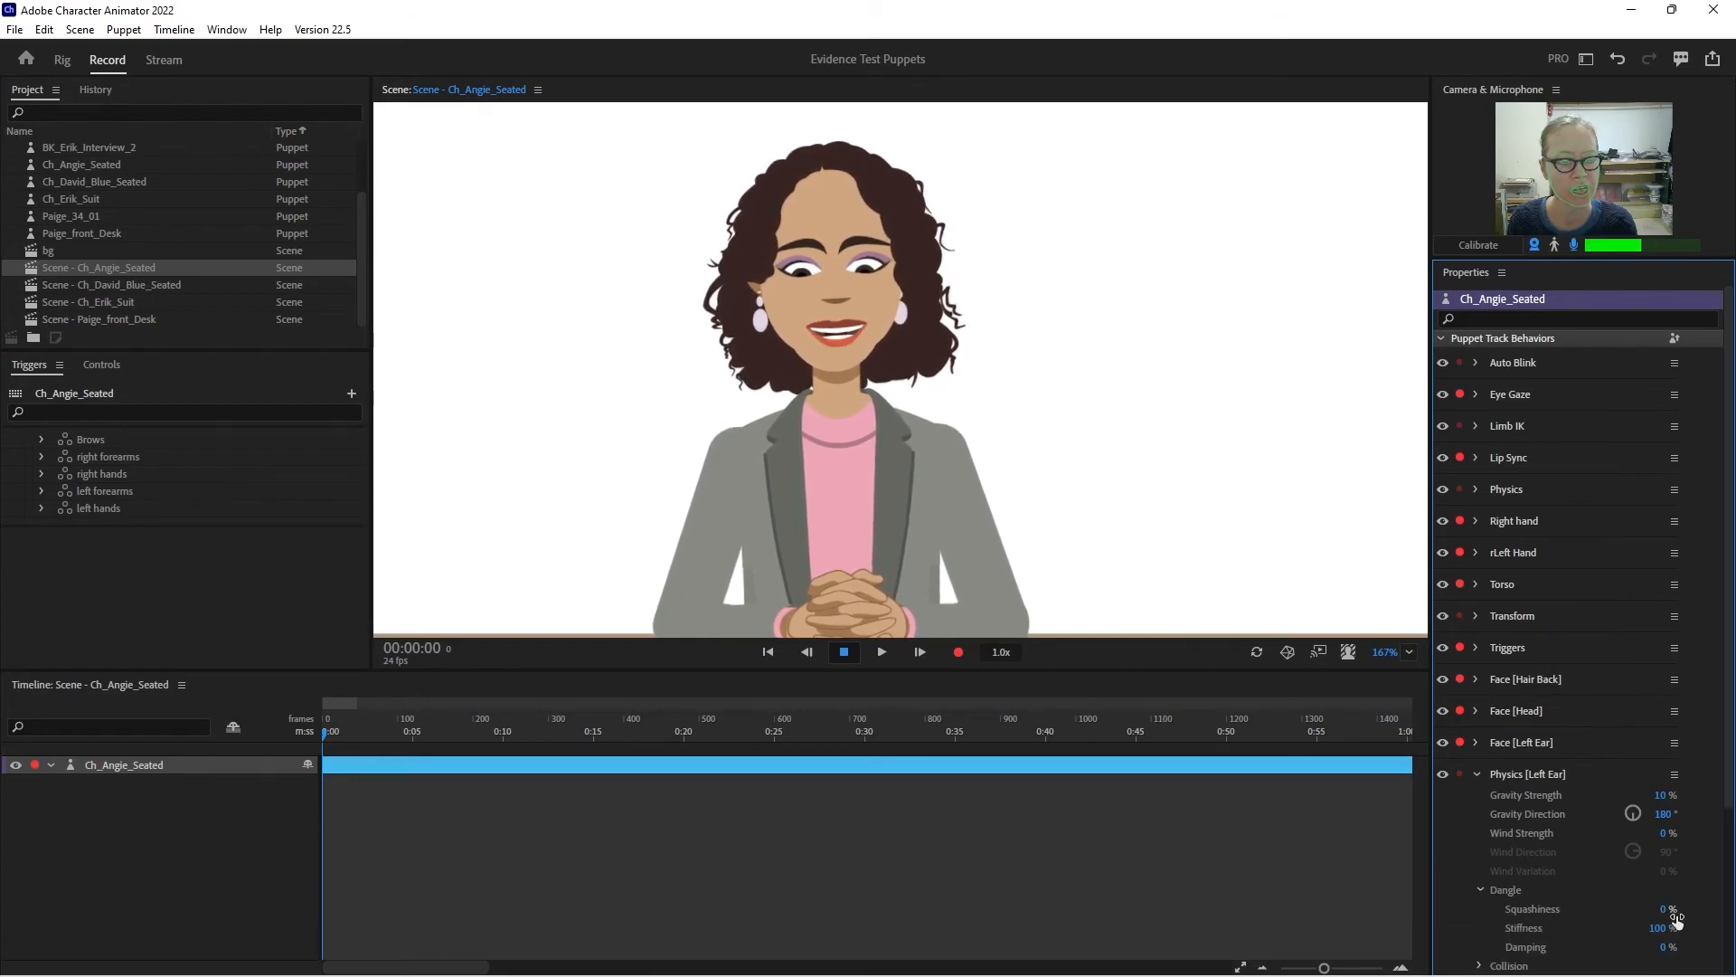
pyautogui.moveTo(1665, 930)
pyautogui.mouseDown()
pyautogui.moveTo(1655, 869)
pyautogui.moveTo(1660, 935)
pyautogui.mouseUp()
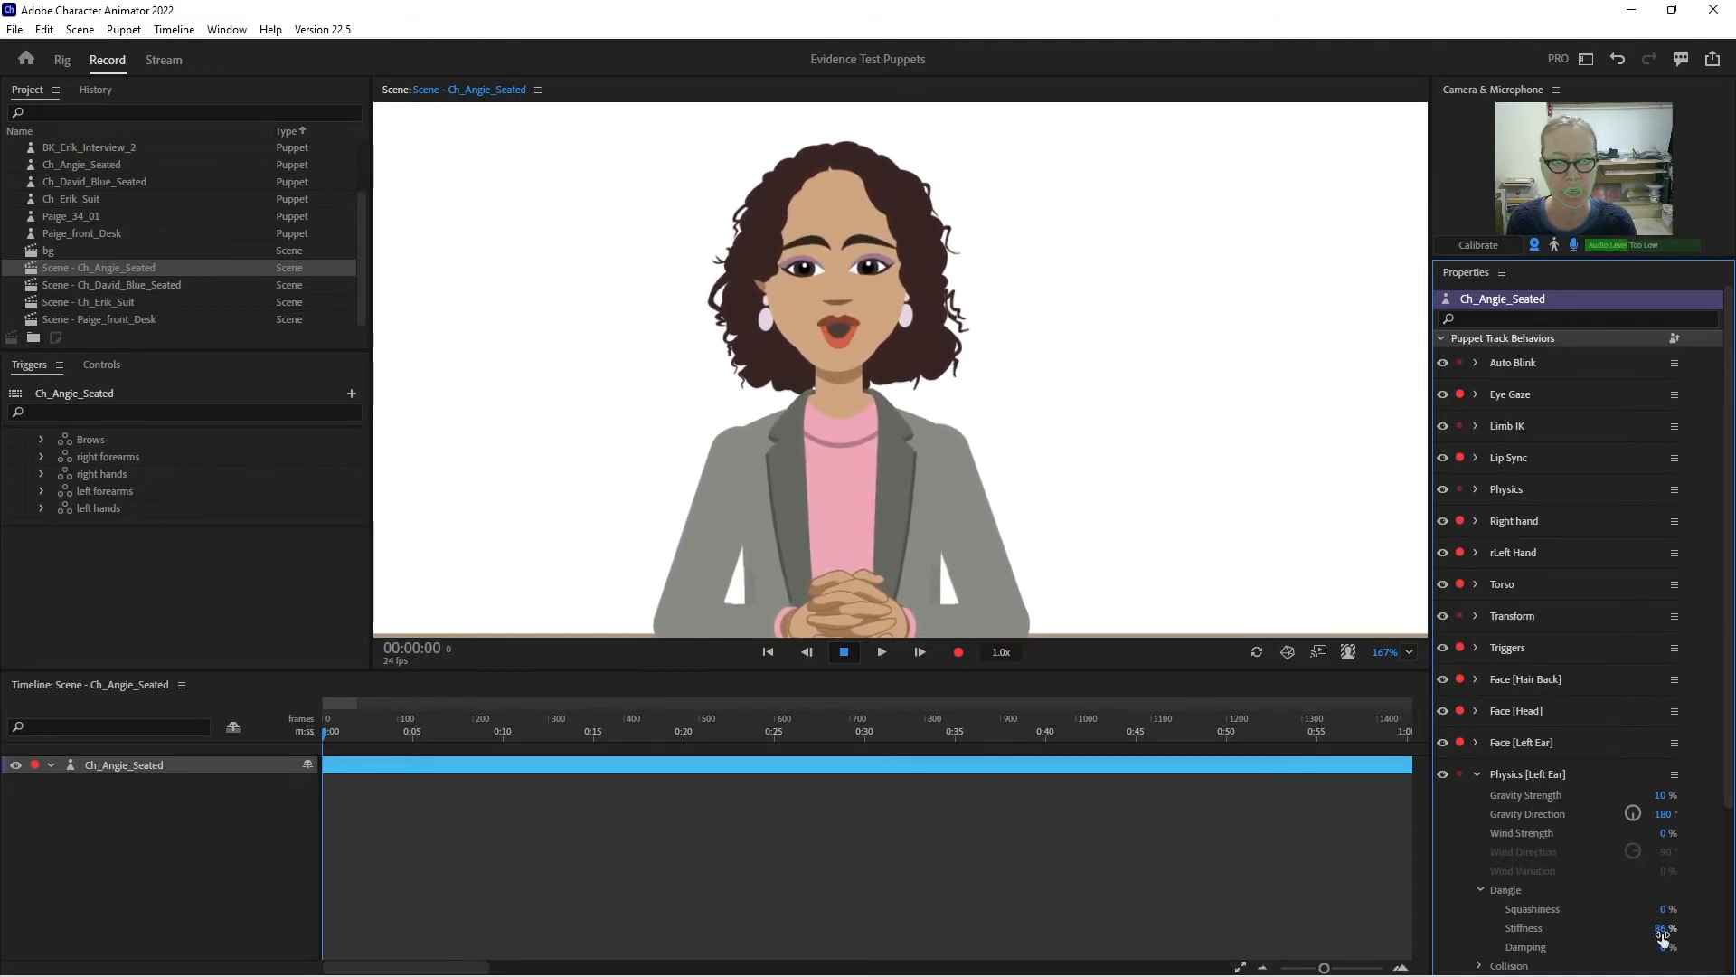
pyautogui.click(1693, 928)
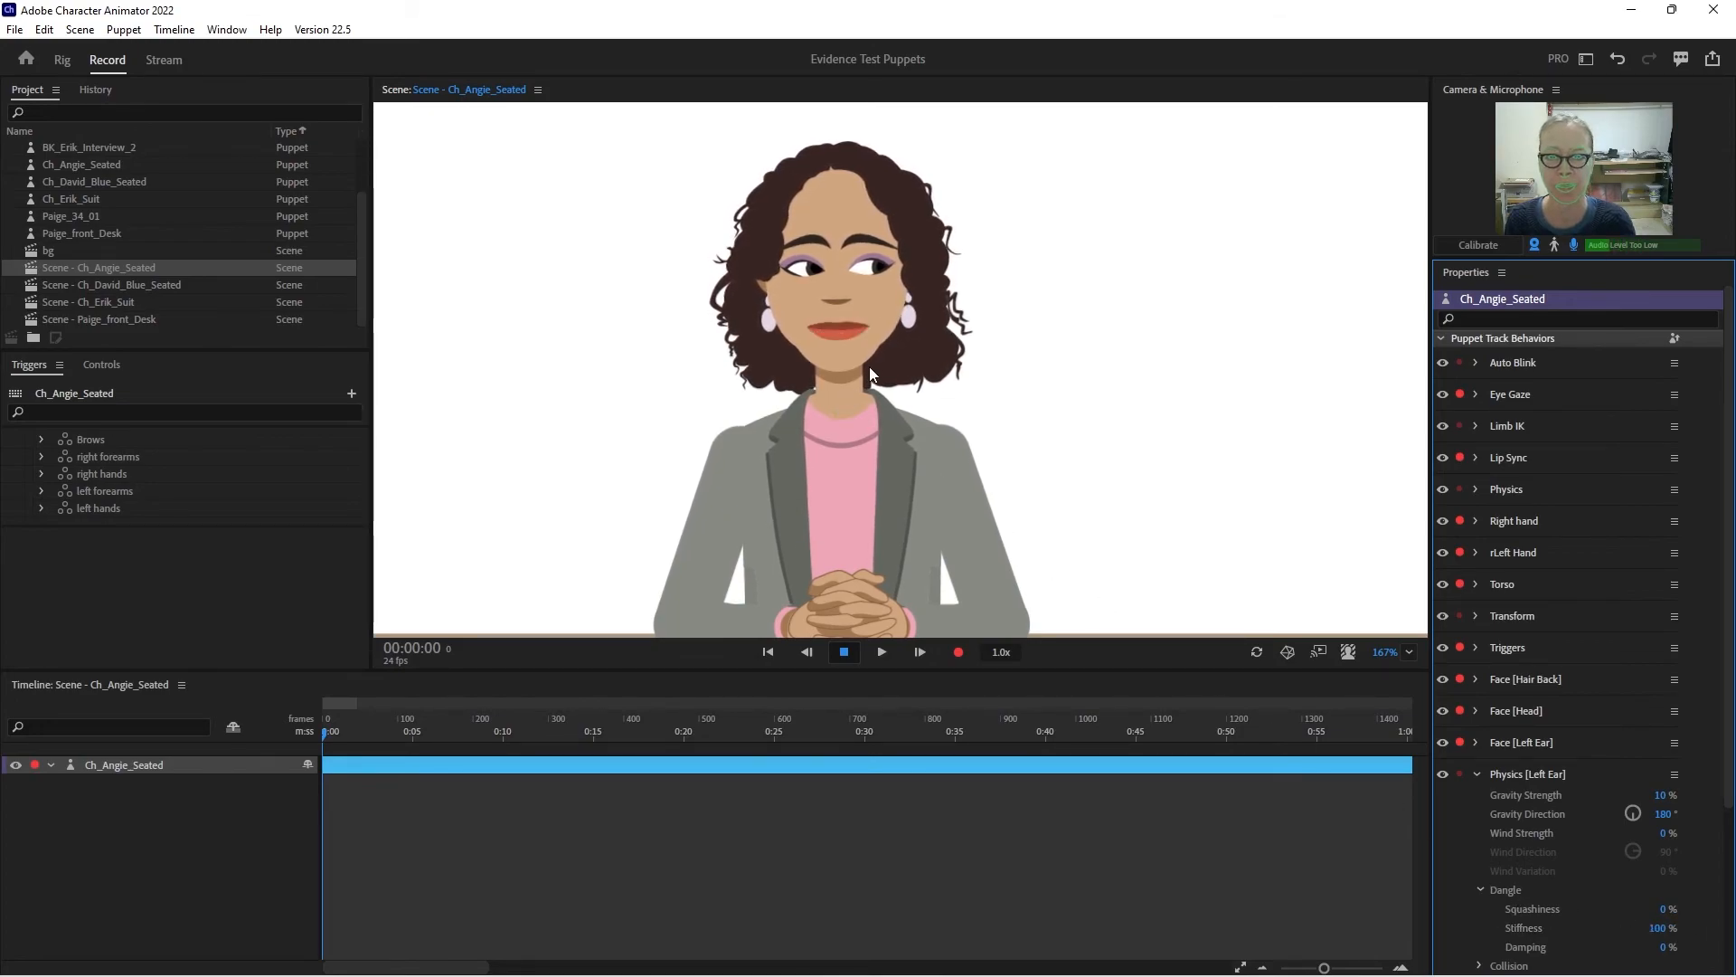
pyautogui.click(1476, 774)
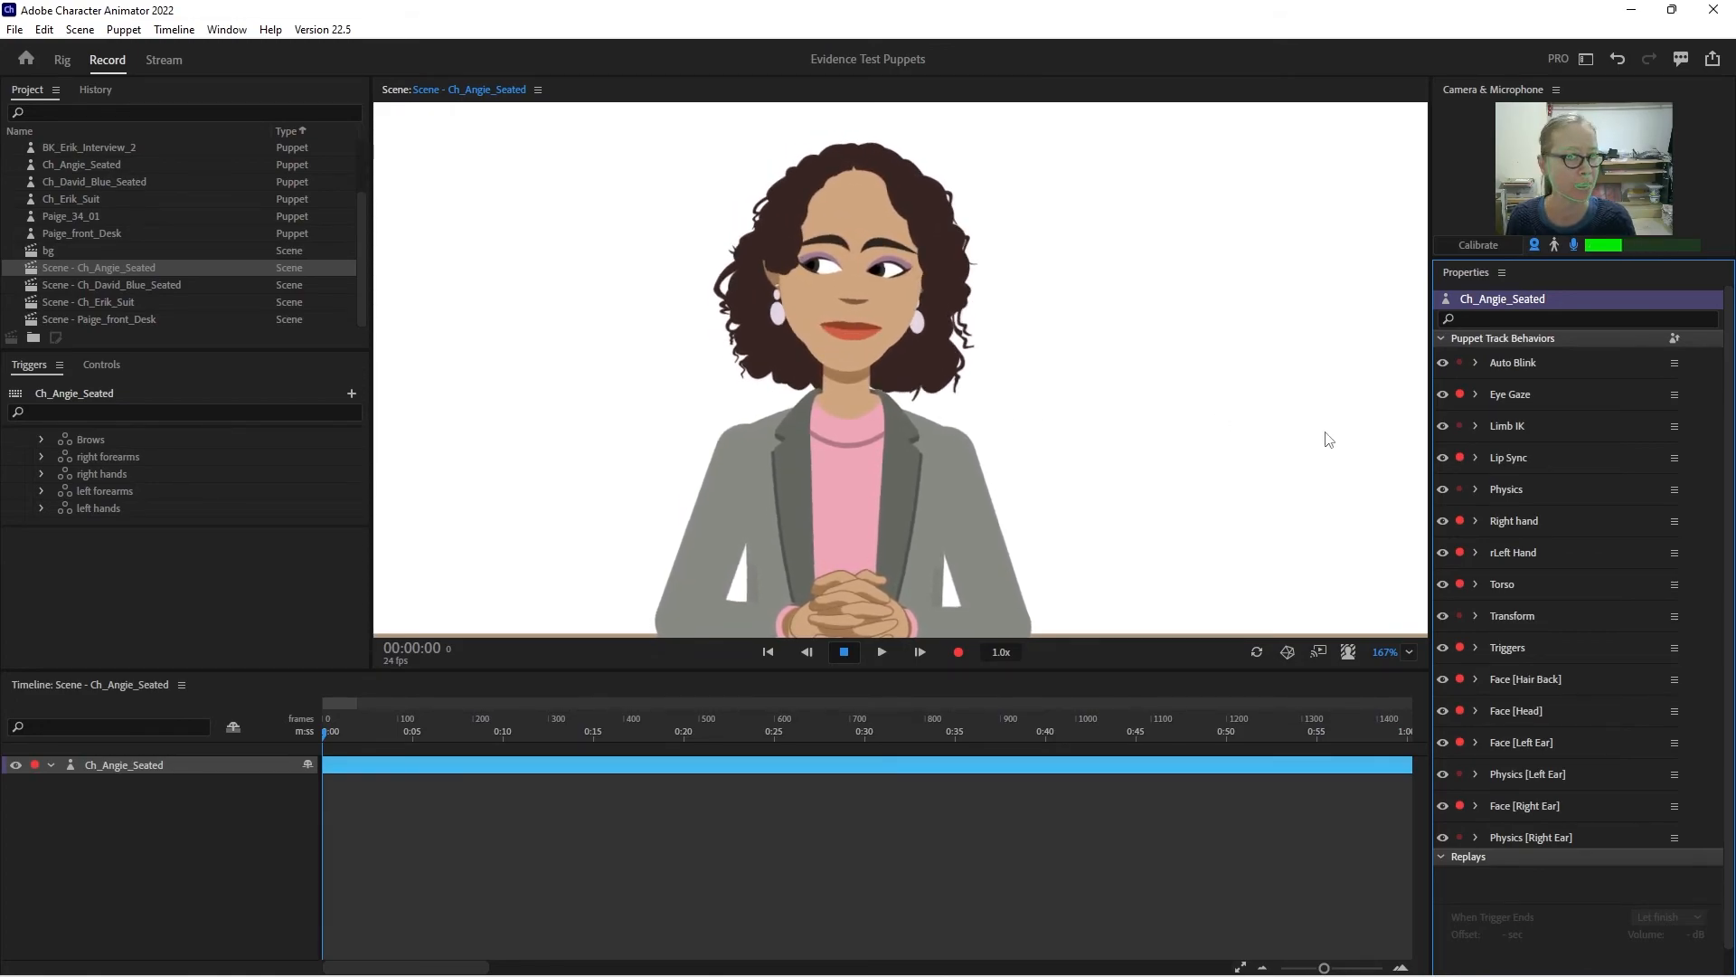
# - In the puppet rig, set the Attach Style of the right arm and left arm layers to Hinge
pyautogui.click(61, 60)
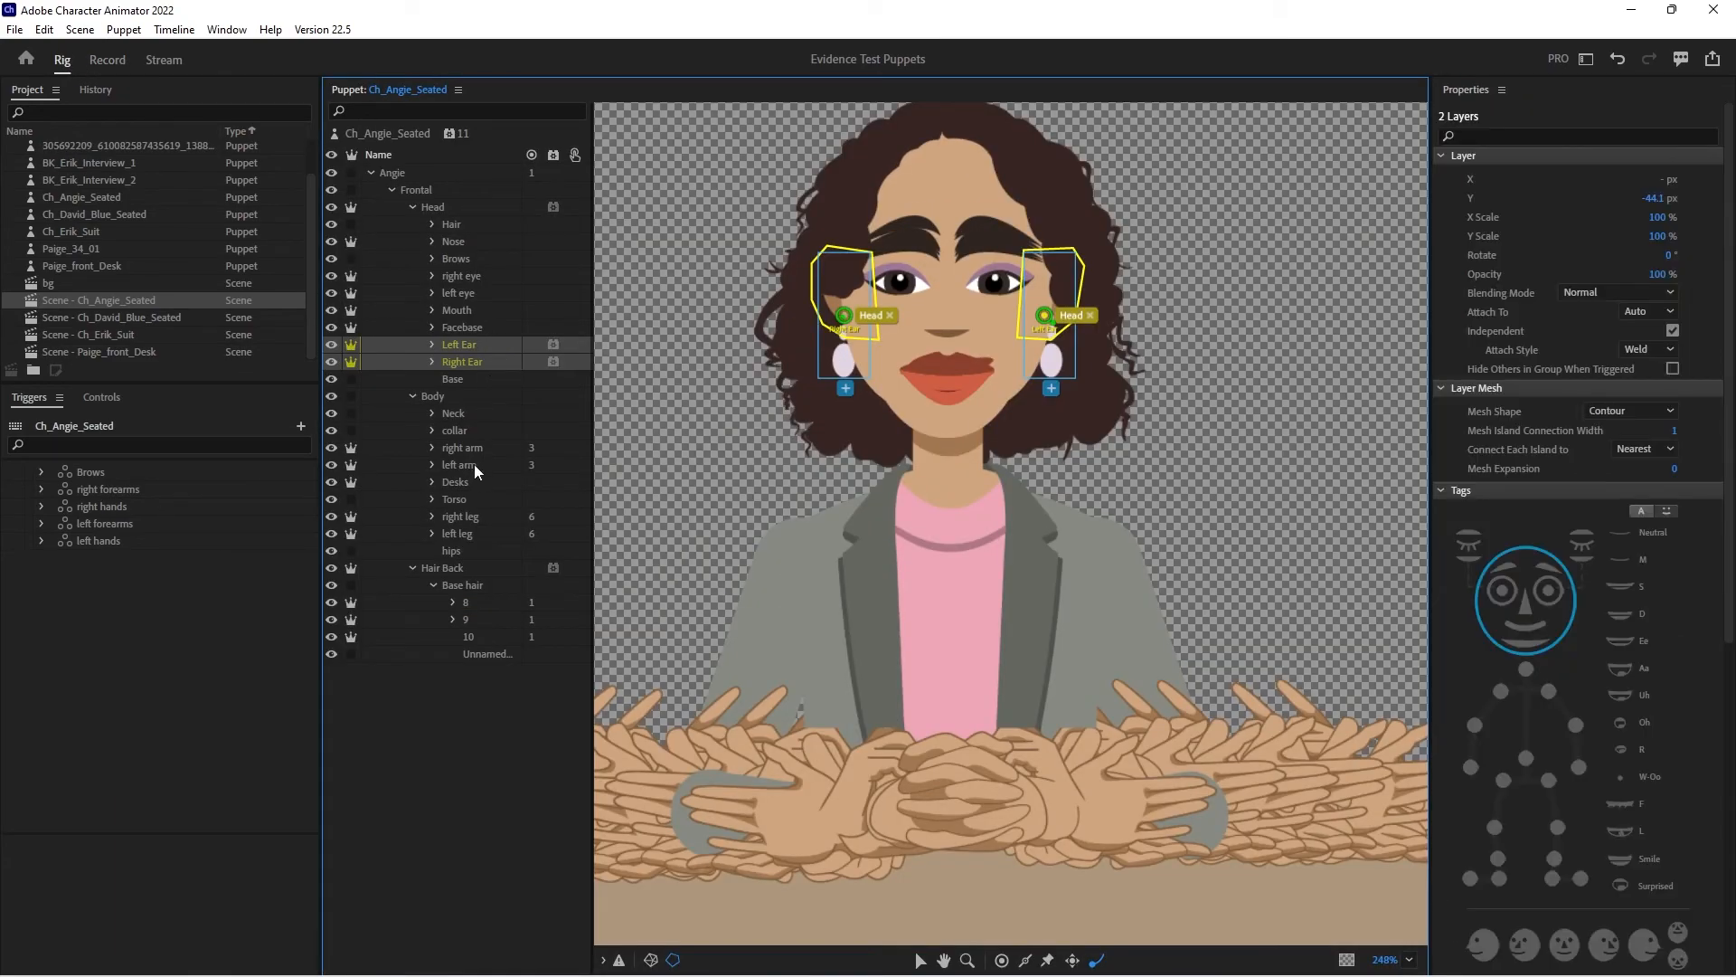
pyautogui.click(414, 207)
pyautogui.click(463, 276)
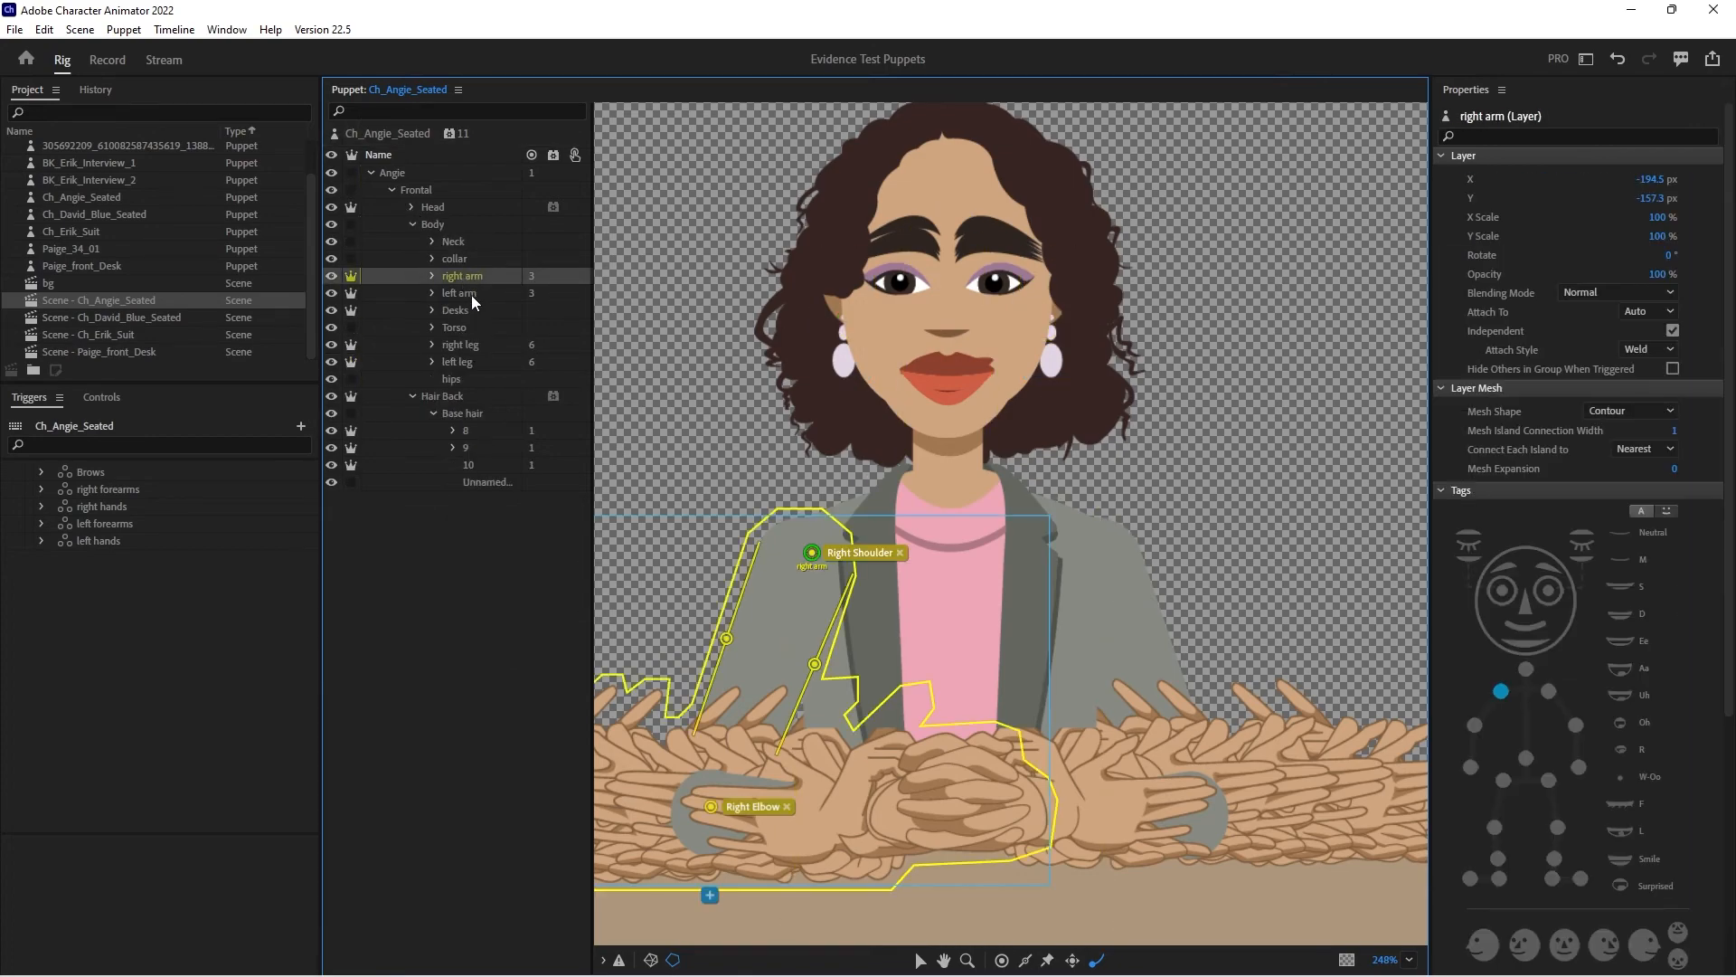
pyautogui.keyDown('shift'); pyautogui.click(470, 294); pyautogui.keyUp('shift')
pyautogui.click(1639, 350)
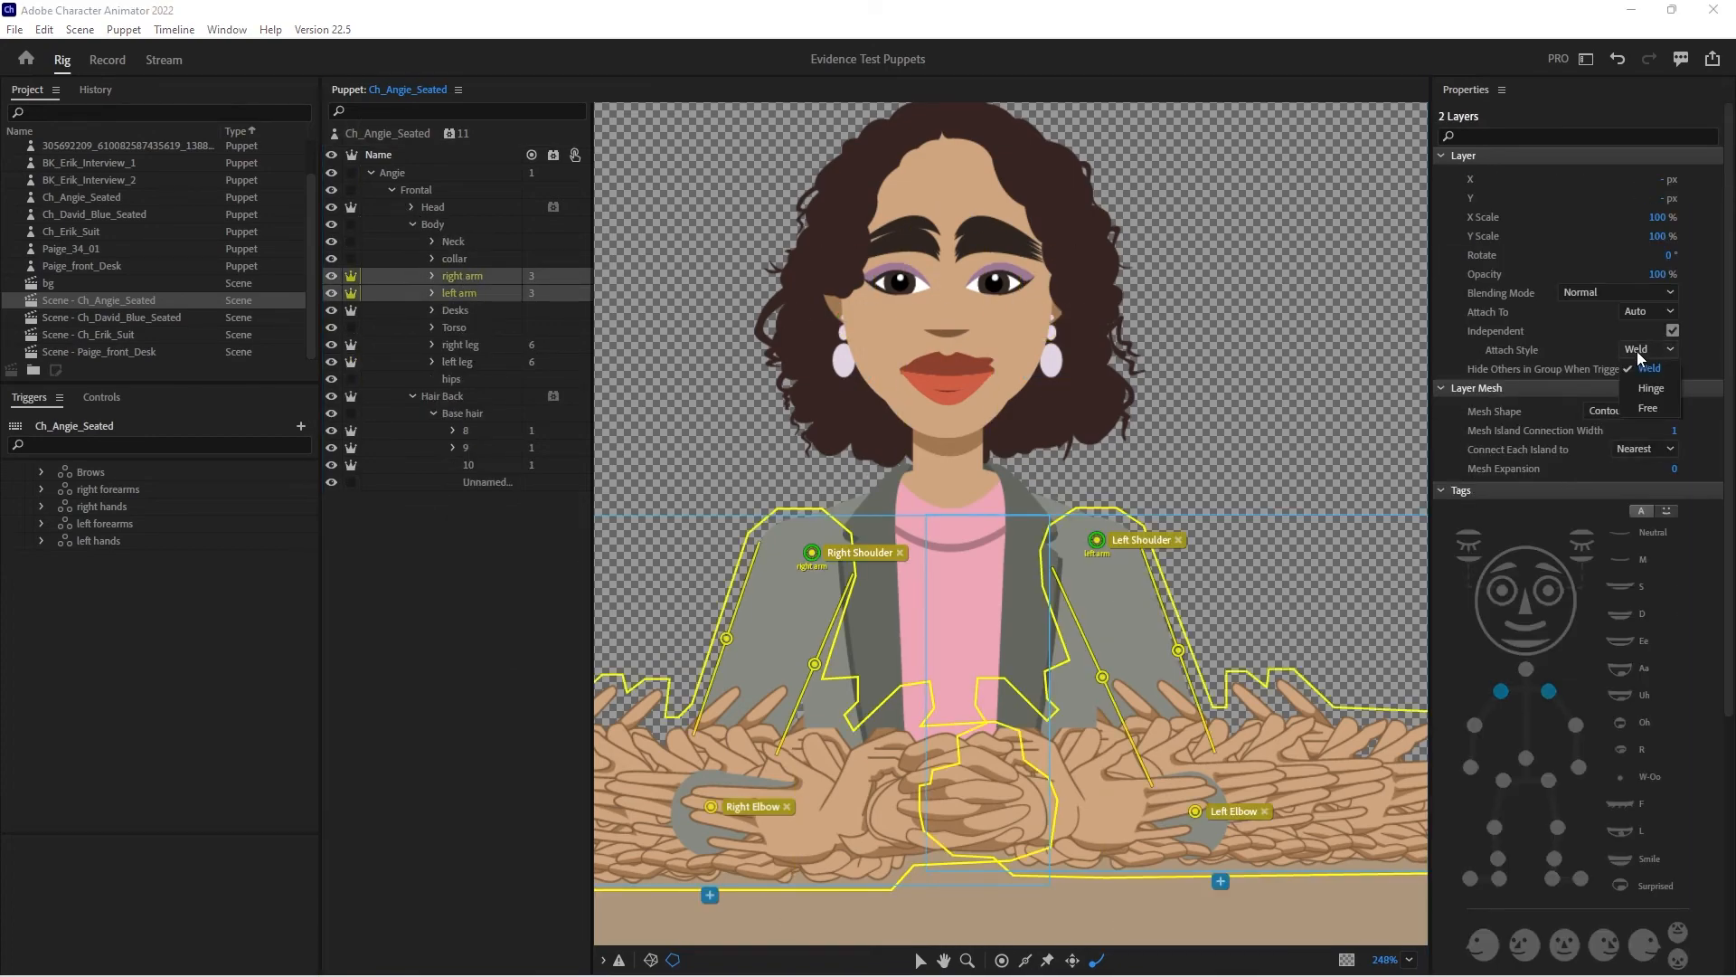
pyautogui.click(1629, 384)
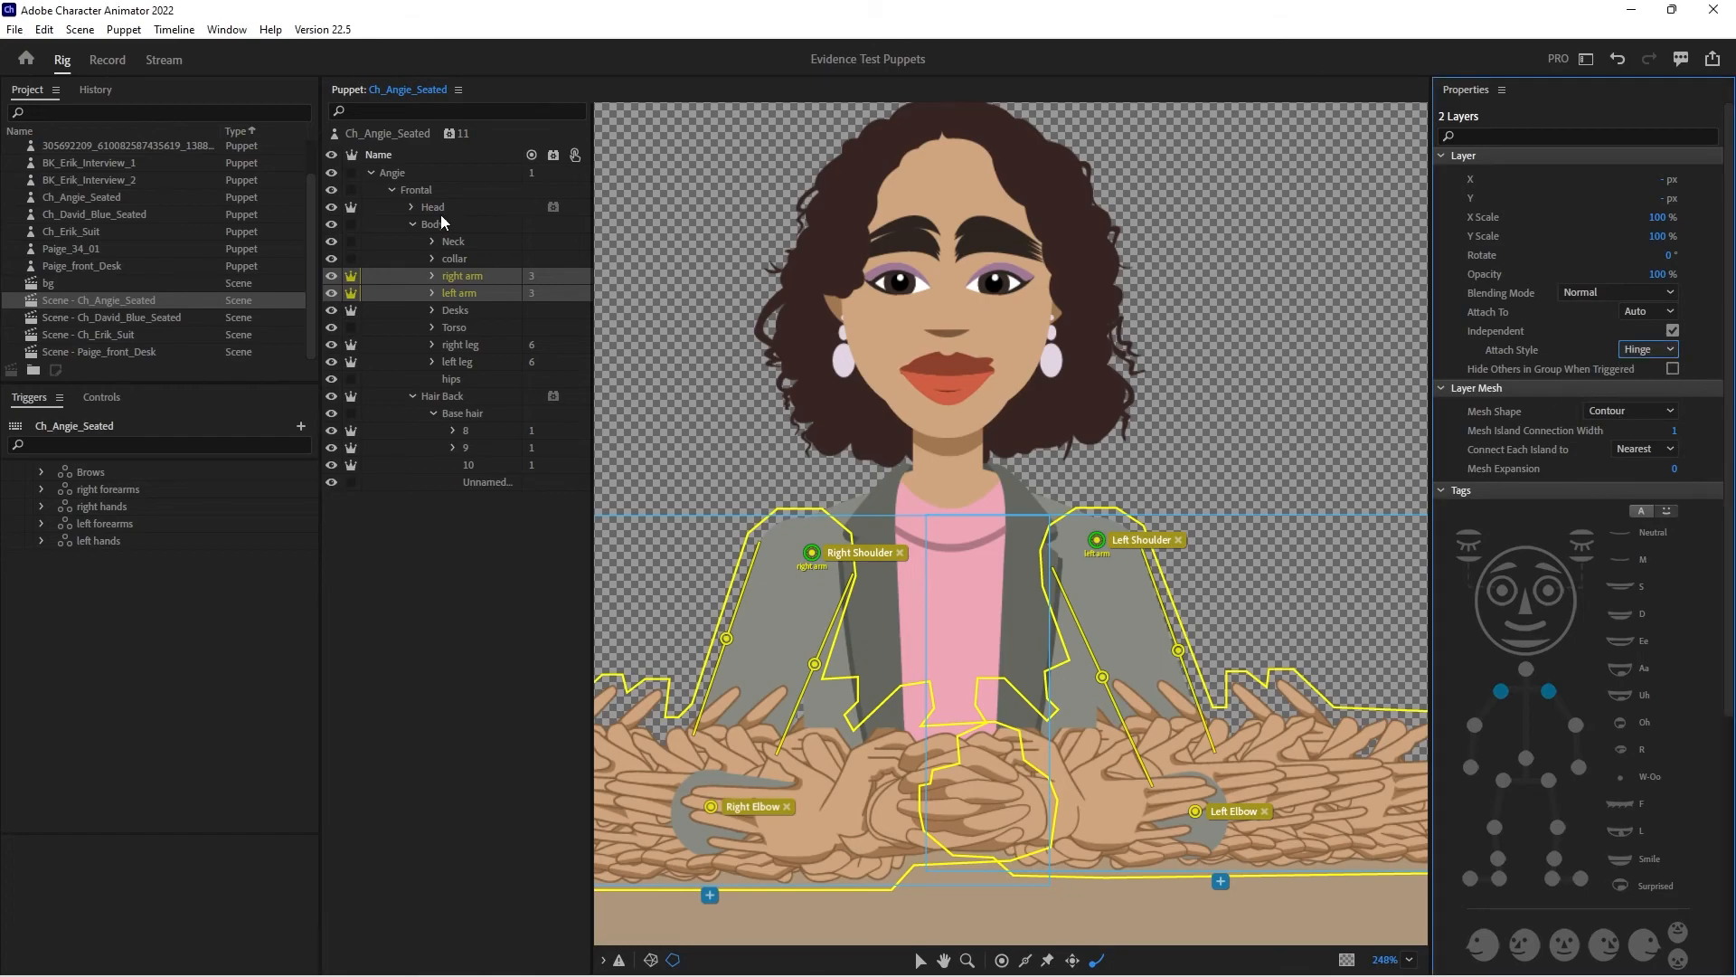
# - Add the Cycle Layers behavior to the Left Eyebrow and Right Eyebrow layers in the surprised group under Brows
pyautogui.click(411, 207)
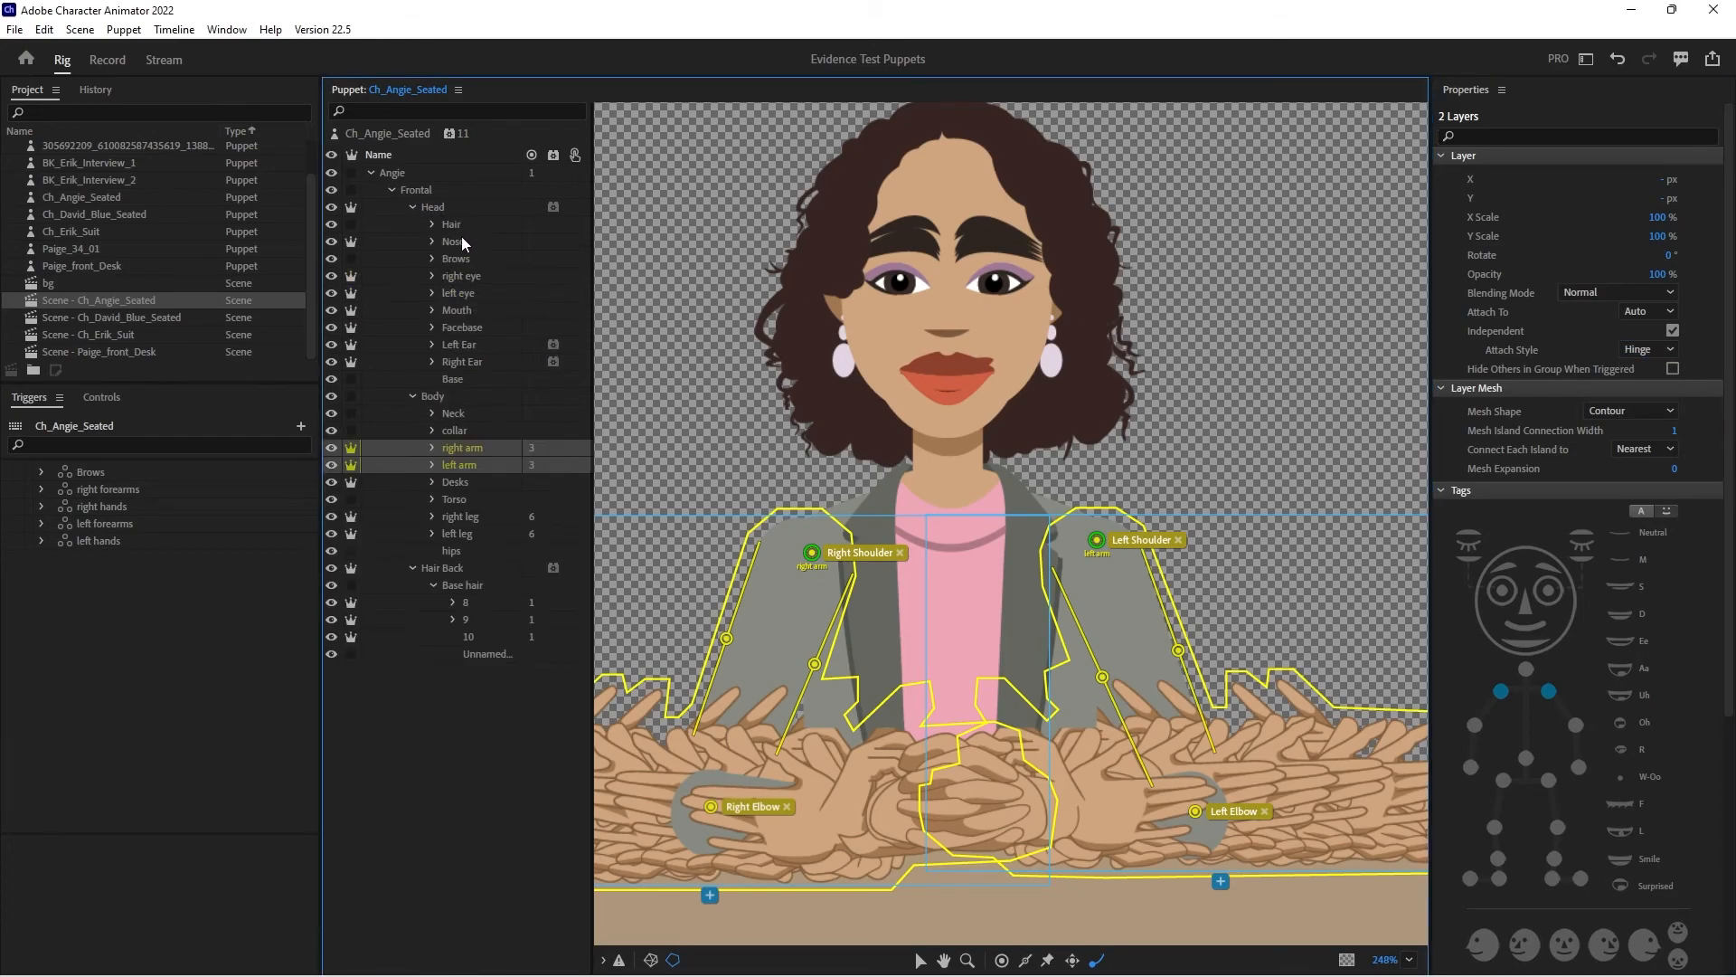
pyautogui.click(433, 259)
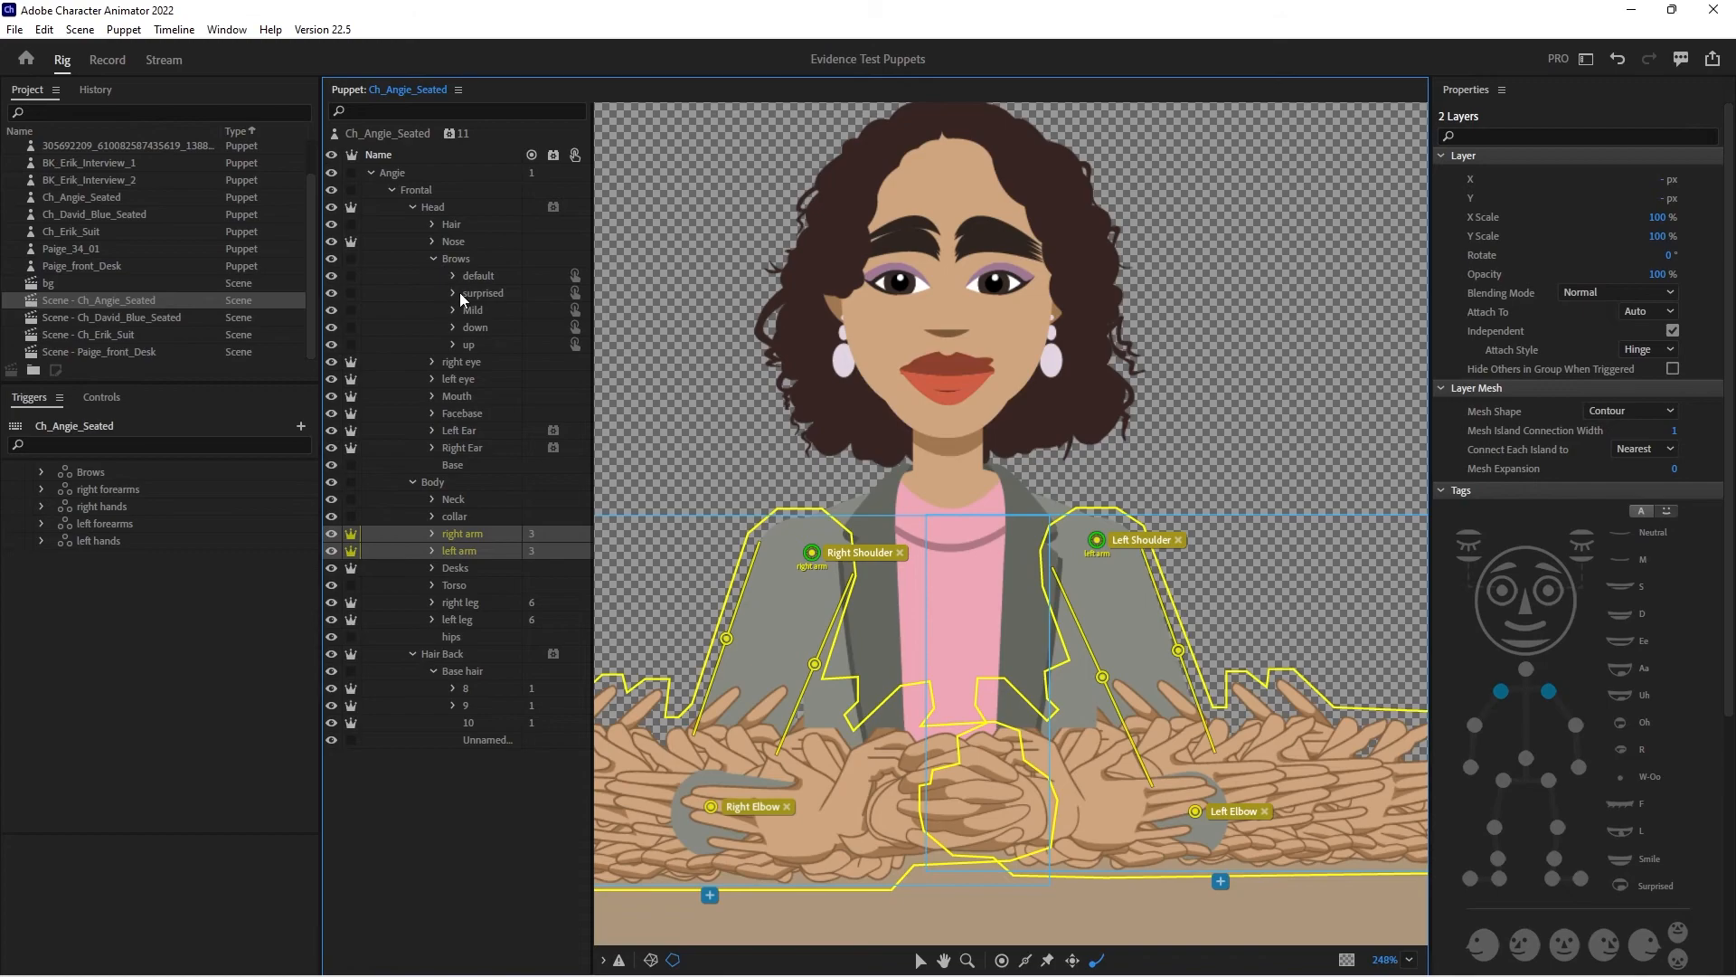
pyautogui.click(452, 293)
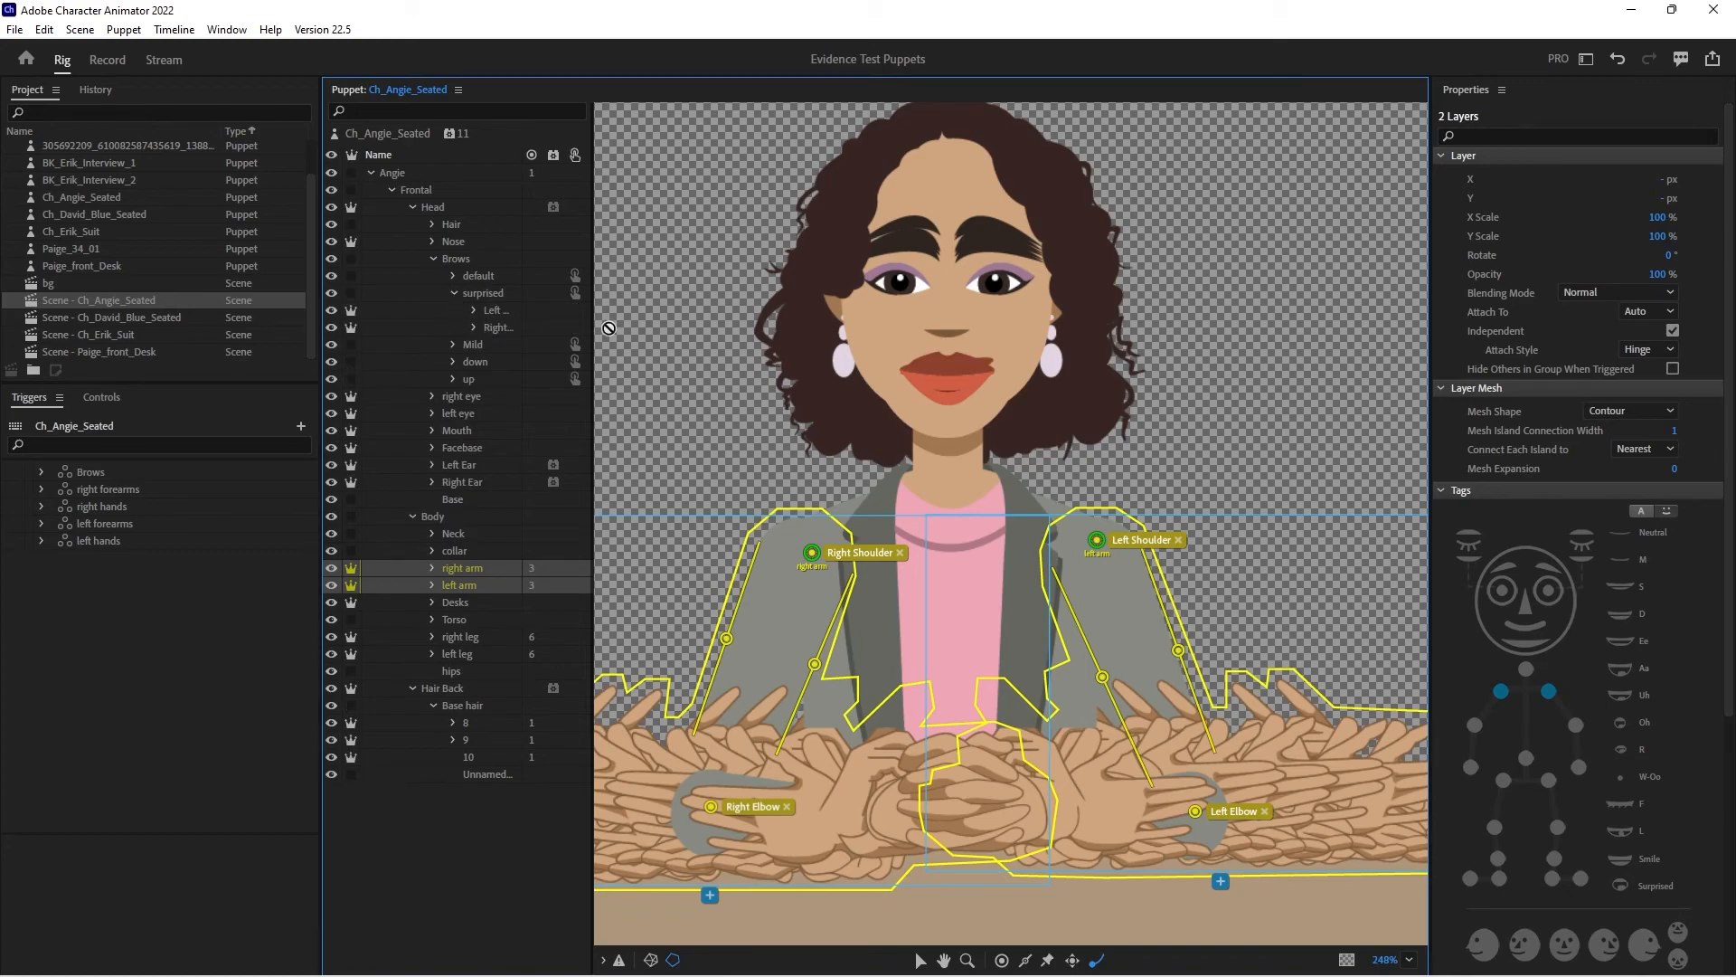
pyautogui.moveTo(591, 321); pyautogui.dragTo(648, 321)
pyautogui.click(529, 312)
pyautogui.keyDown('shift'); pyautogui.click(530, 324); pyautogui.keyUp('shift')
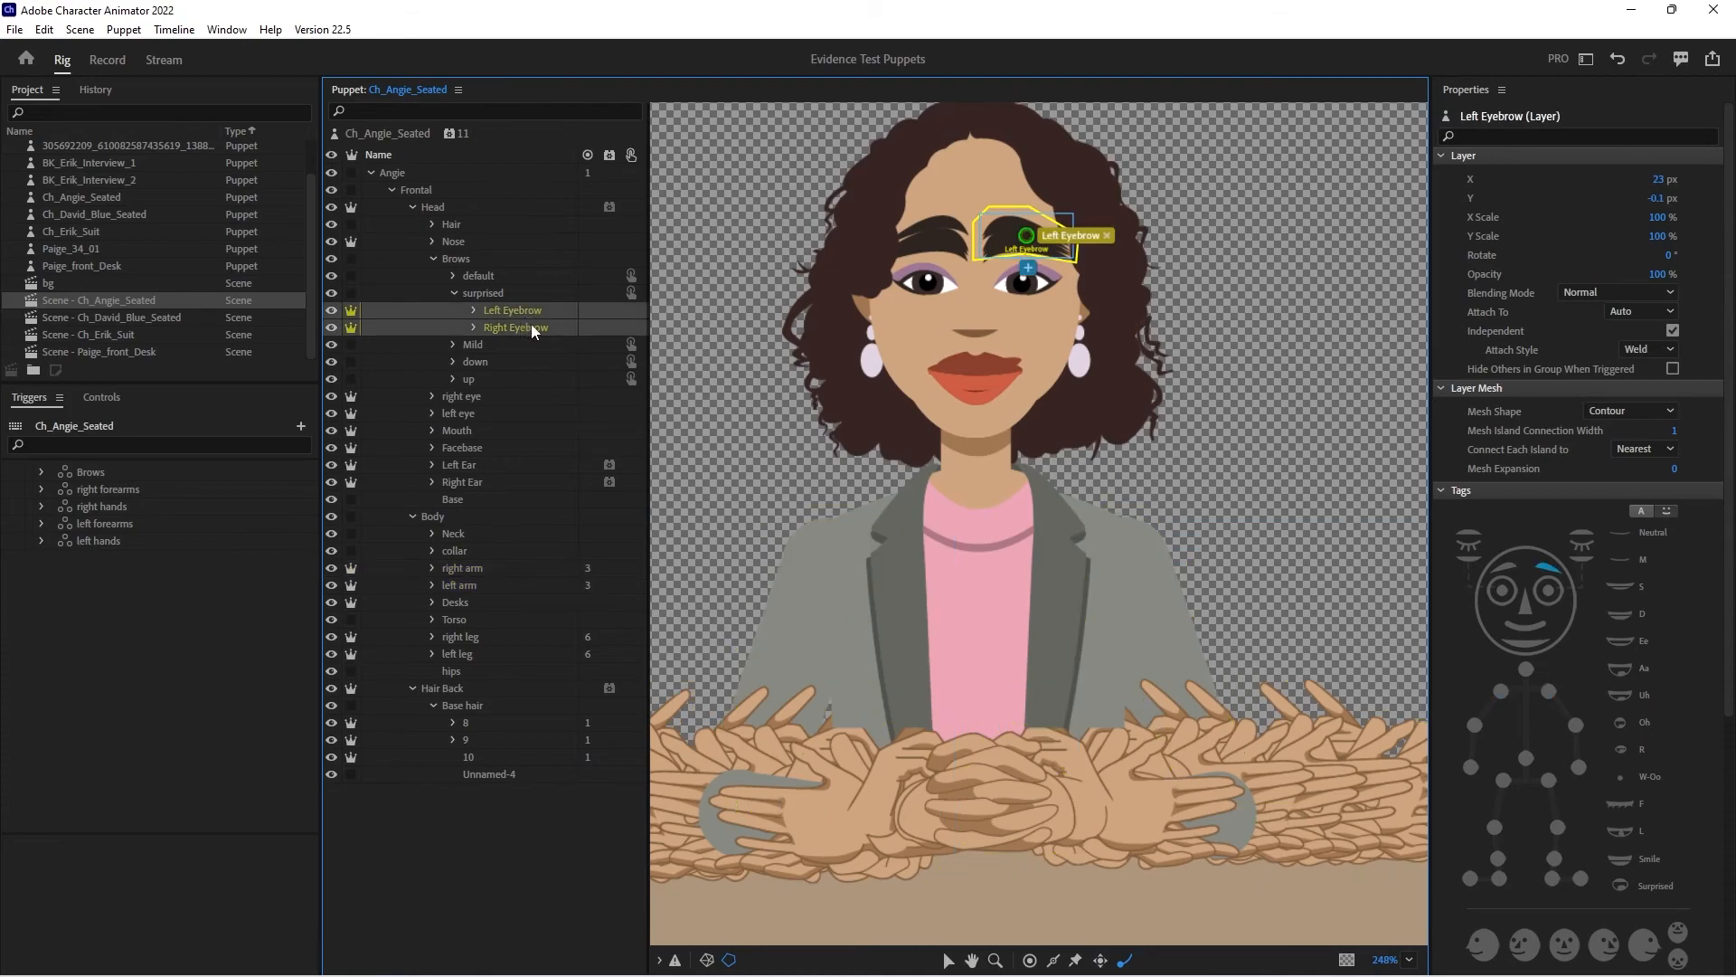
pyautogui.click(609, 311)
pyautogui.click(651, 372)
# - Enable Forward and Reverse and Hold on Last Layer for the eyebrows' Cycle Layers behavior, and return to the recording workspace
pyautogui.scroll(-6, 1628, 827)
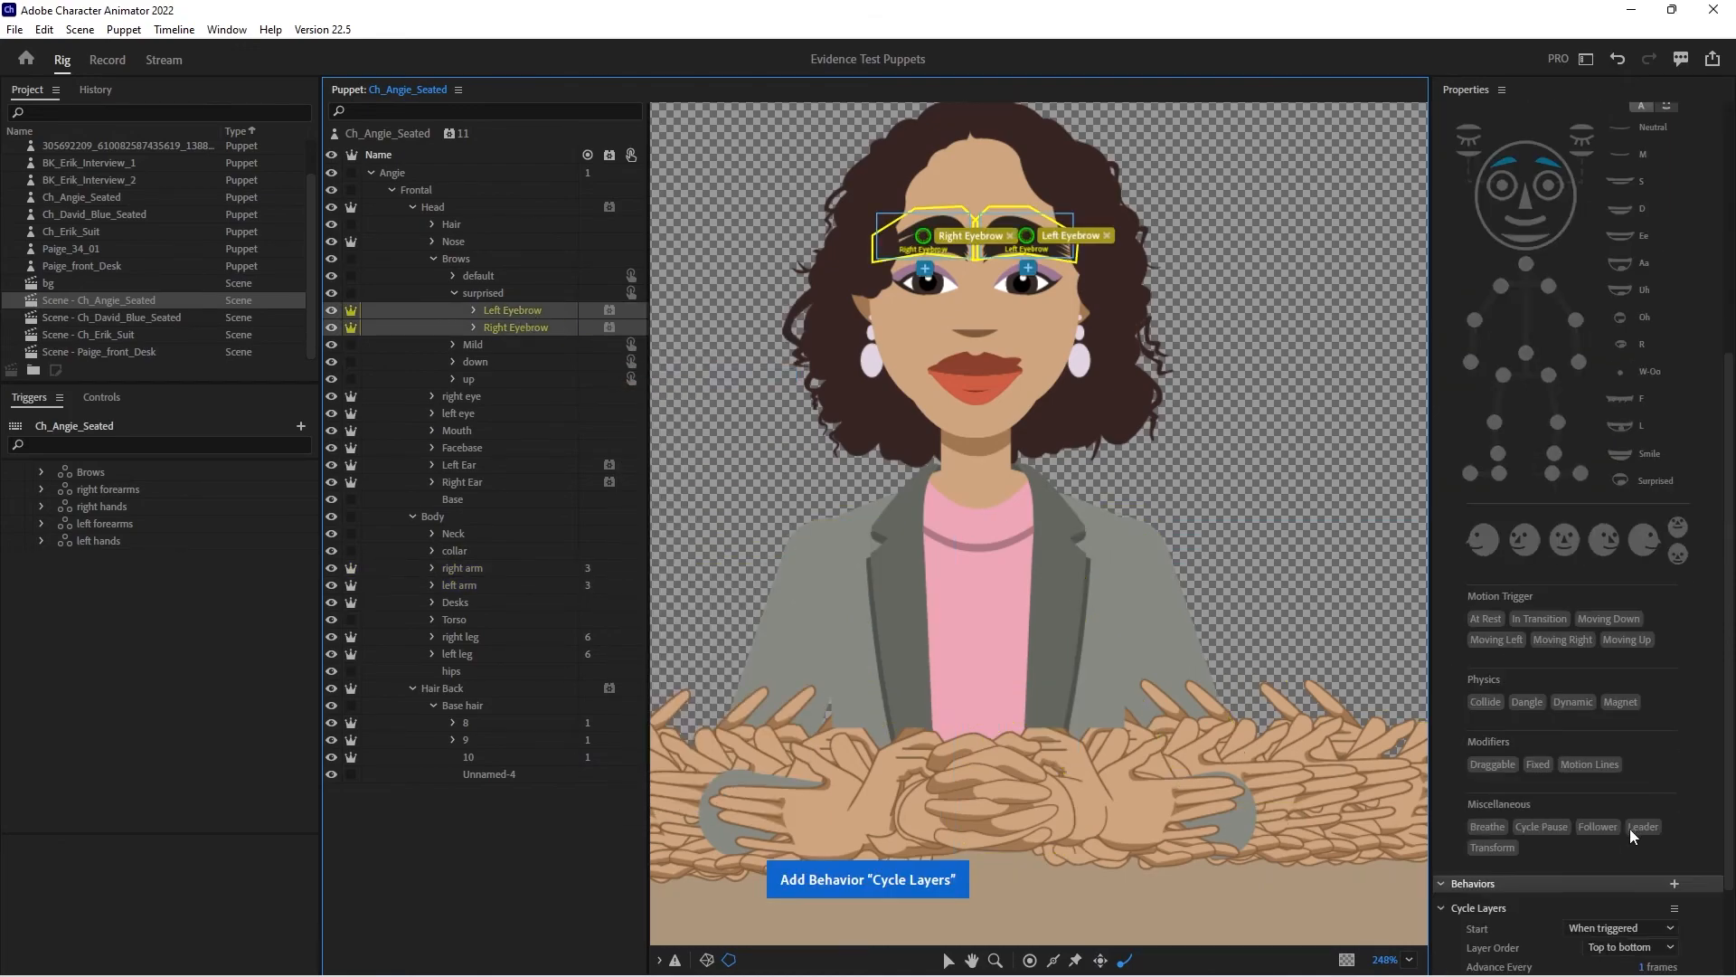
pyautogui.click(1674, 869)
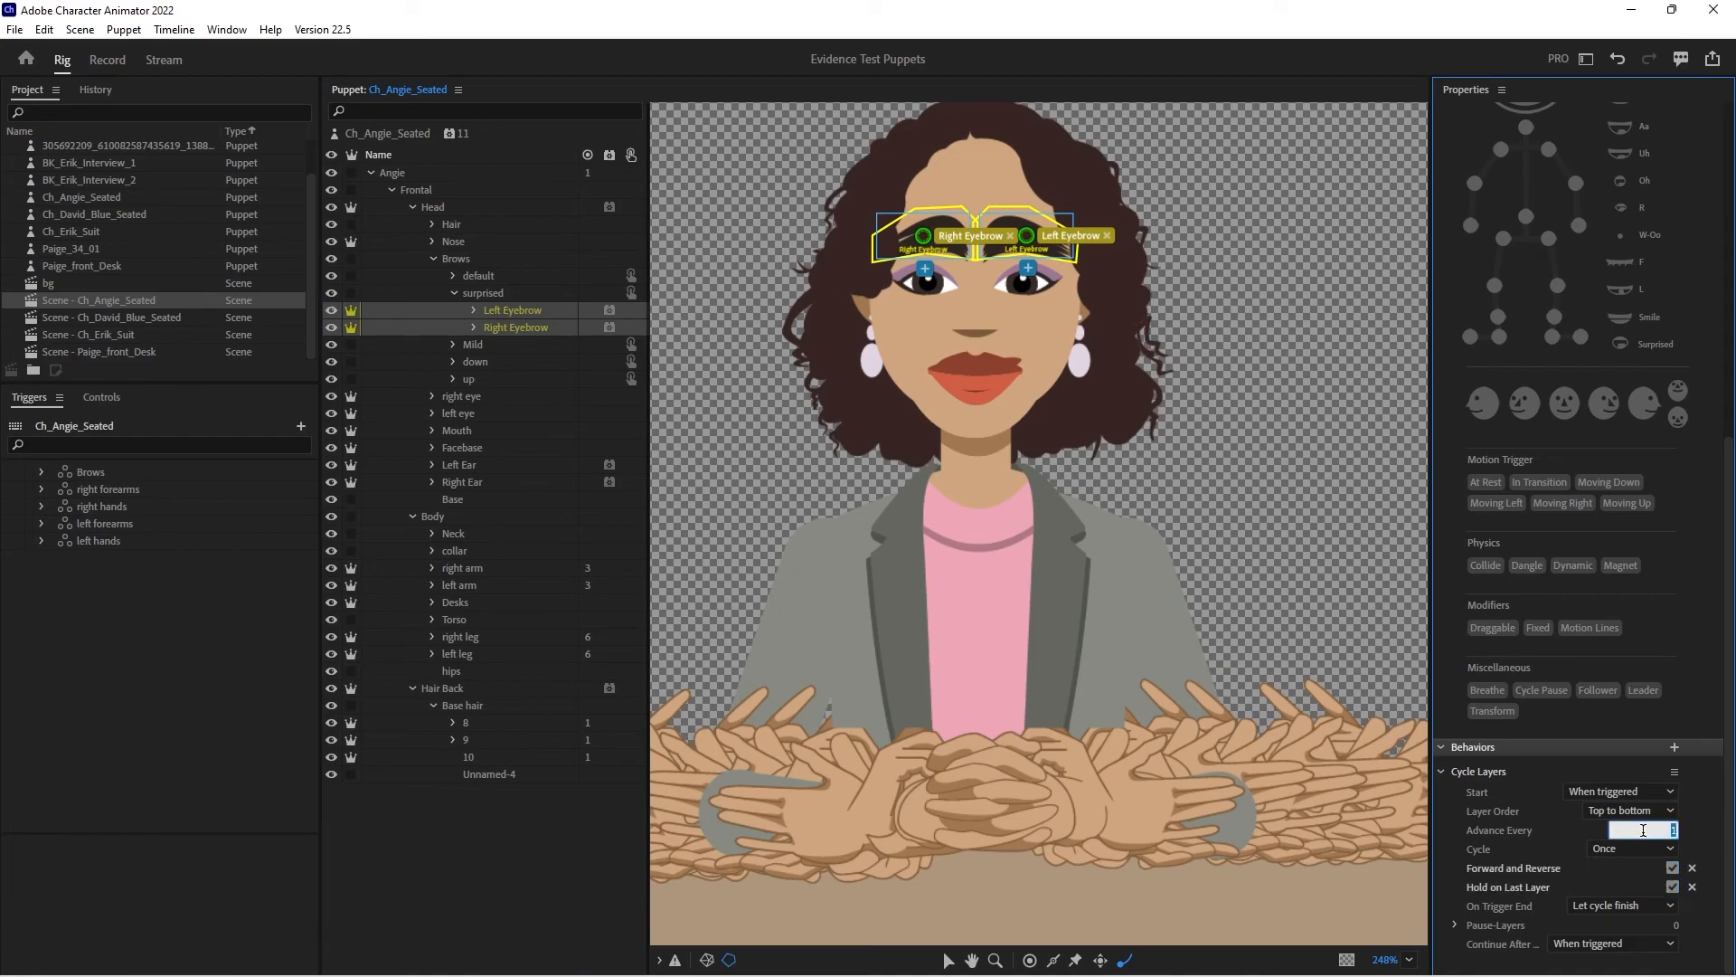
pyautogui.click(107, 60)
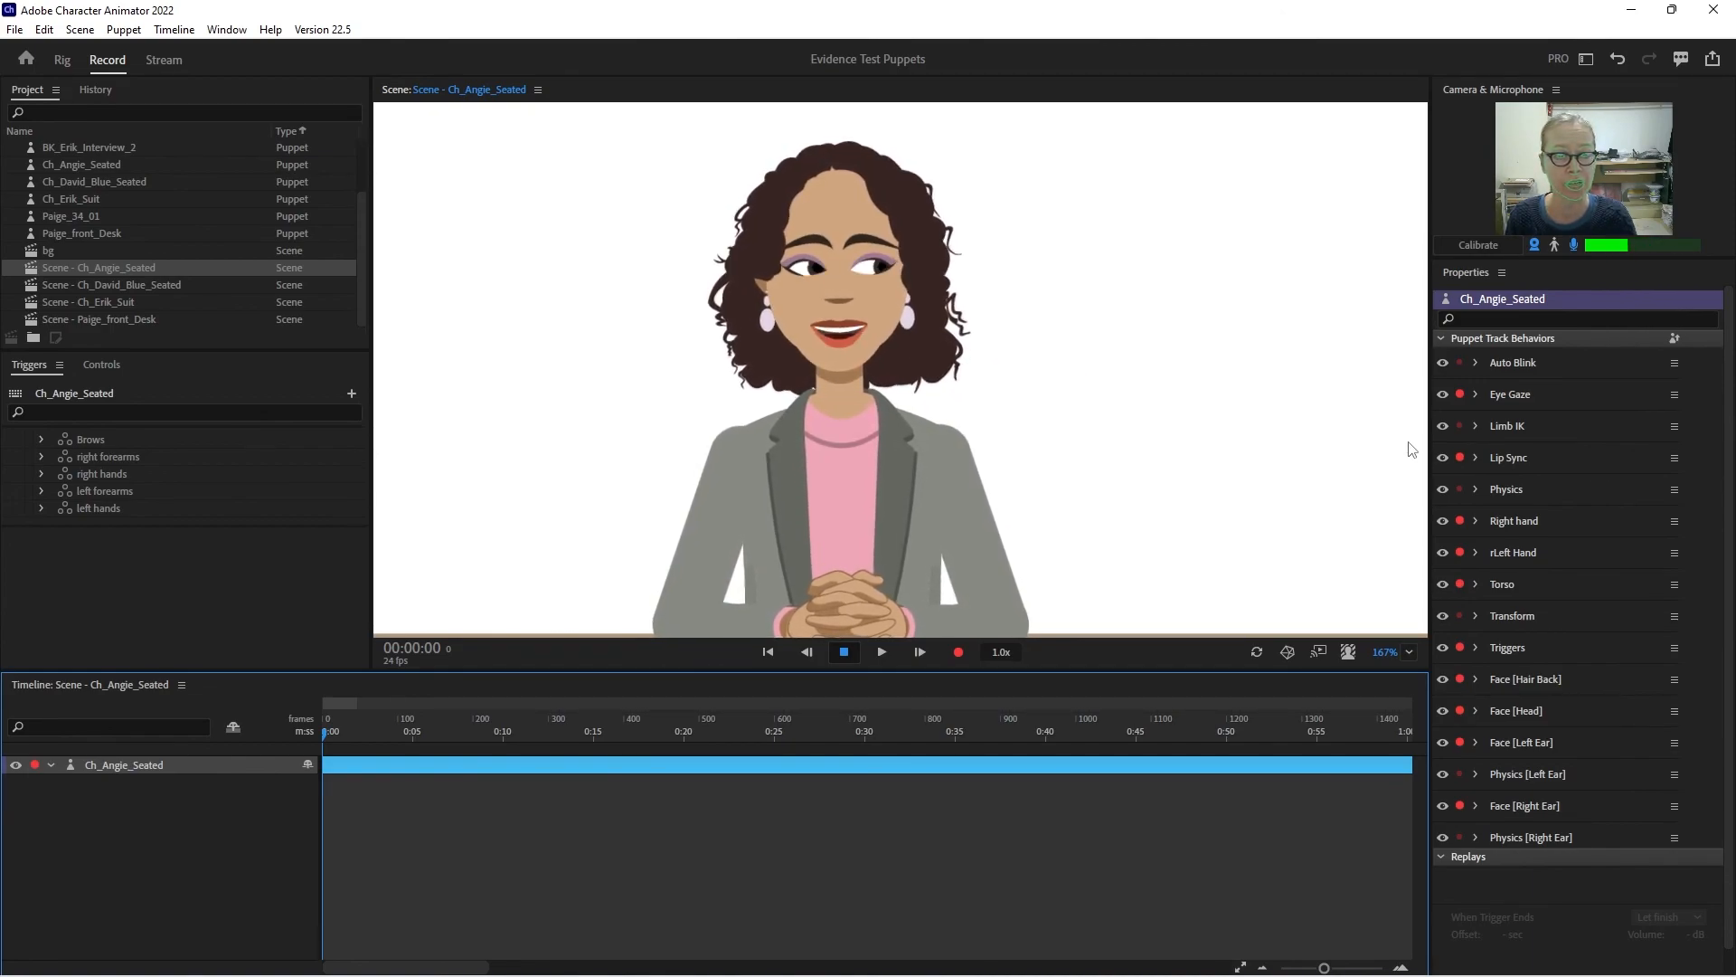
# - In the puppet rig, inspect the Hair Back layer and its Base hair group with the Head and Body groups collapsed
pyautogui.click(62, 60)
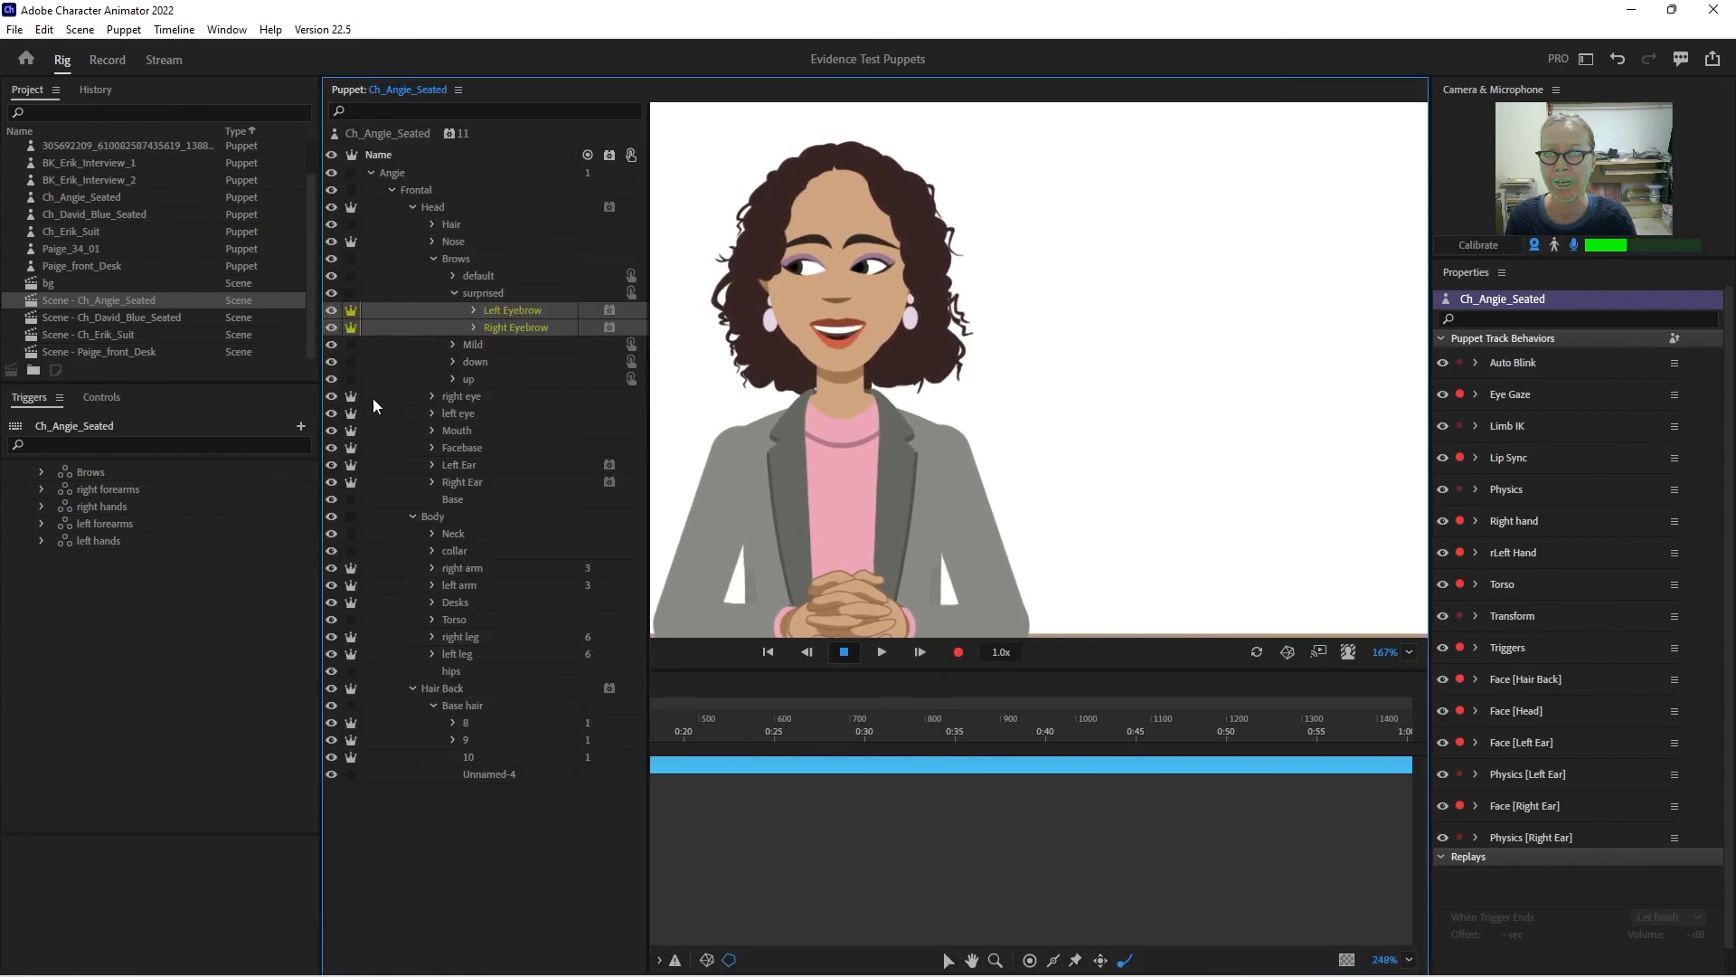
pyautogui.click(412, 207)
pyautogui.click(413, 225)
pyautogui.click(446, 242)
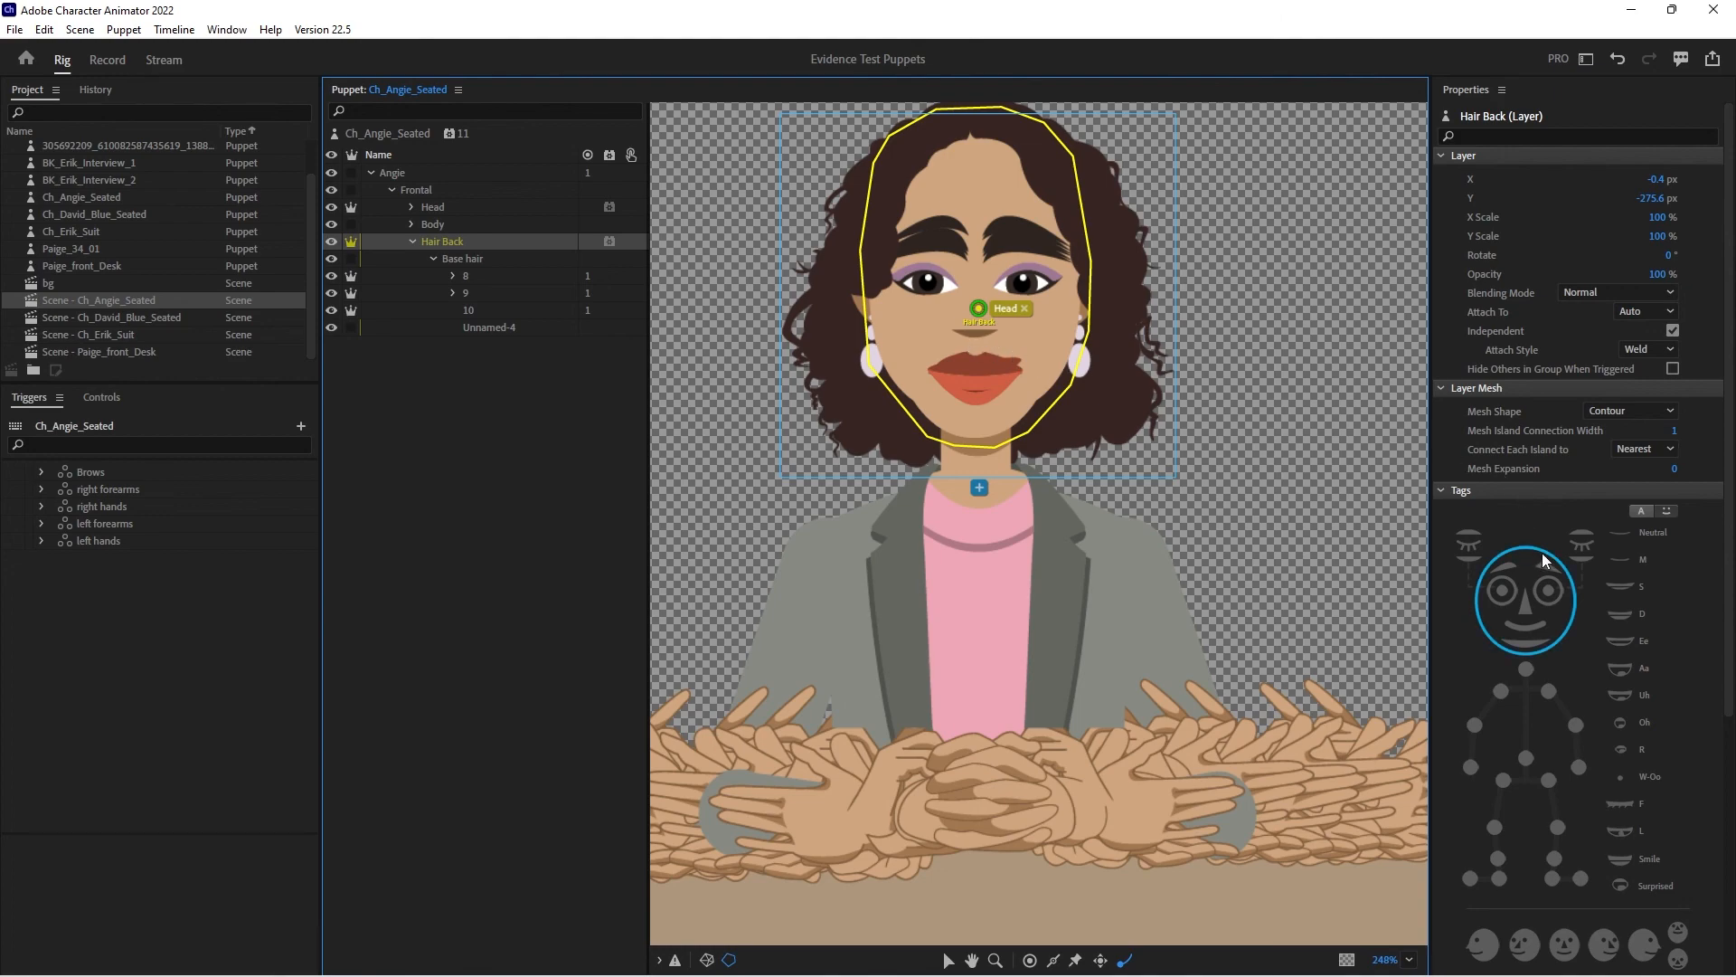
pyautogui.click(467, 264)
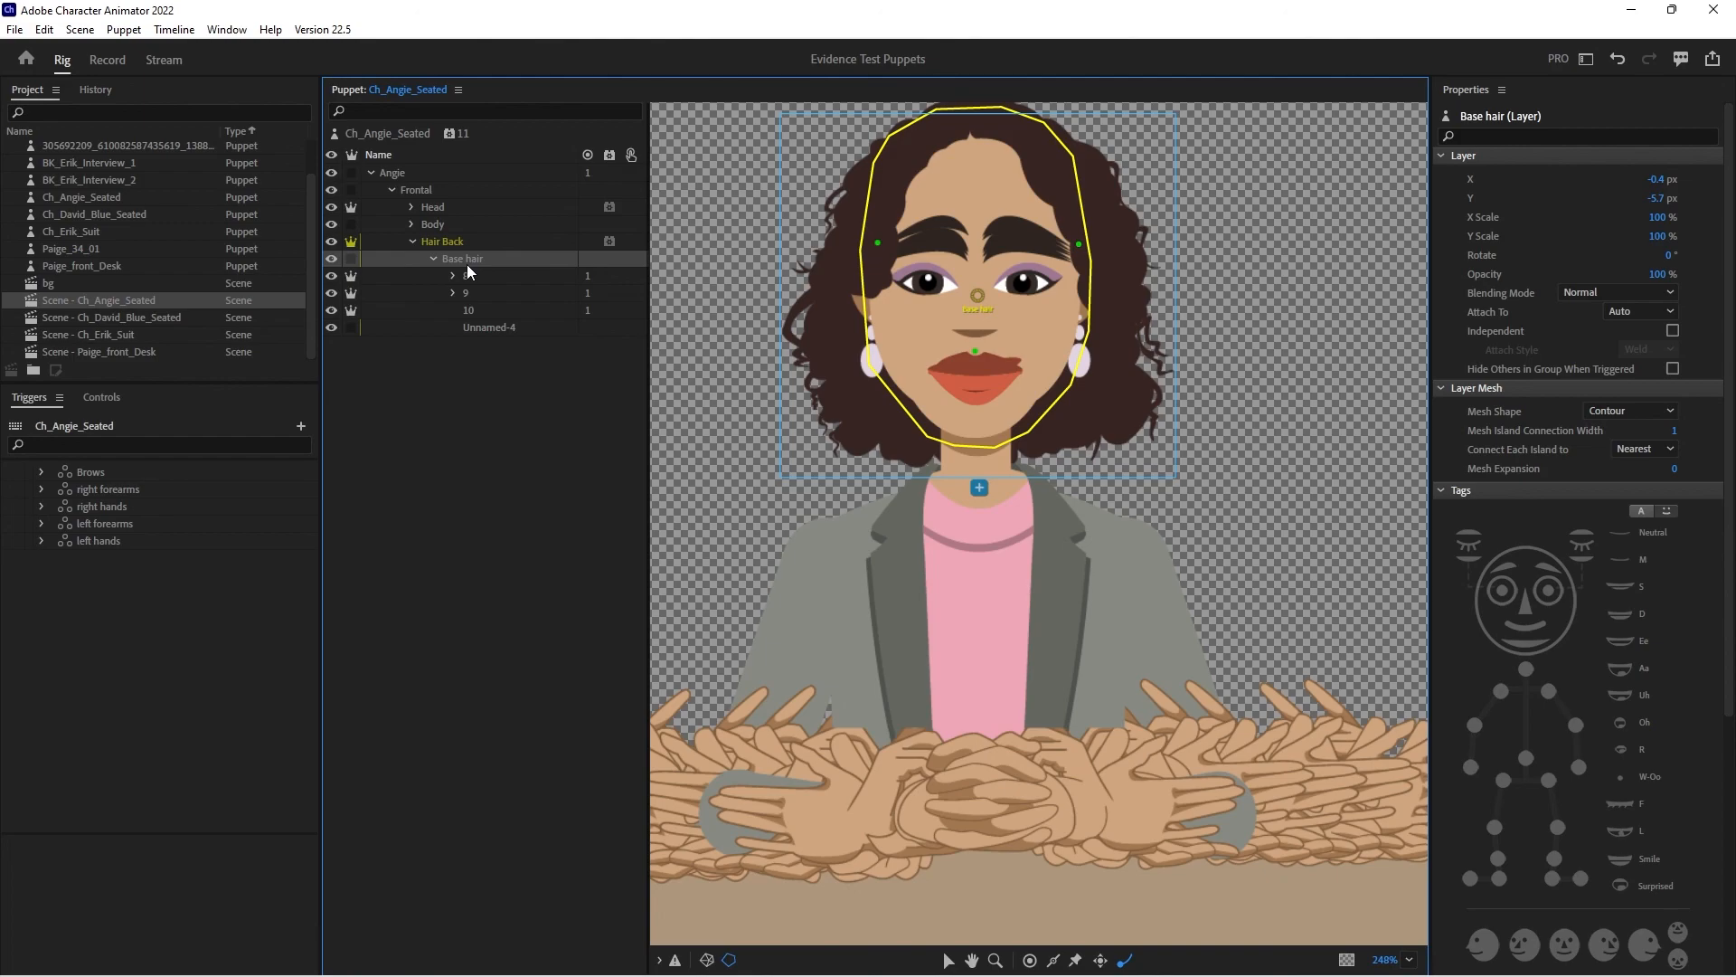
# - Switch to Illustrator and examine the layer structure of Hair Back, its Base hair group and sublayer 8
pyautogui.moveTo(1082, 947)
pyautogui.click(1010, 955)
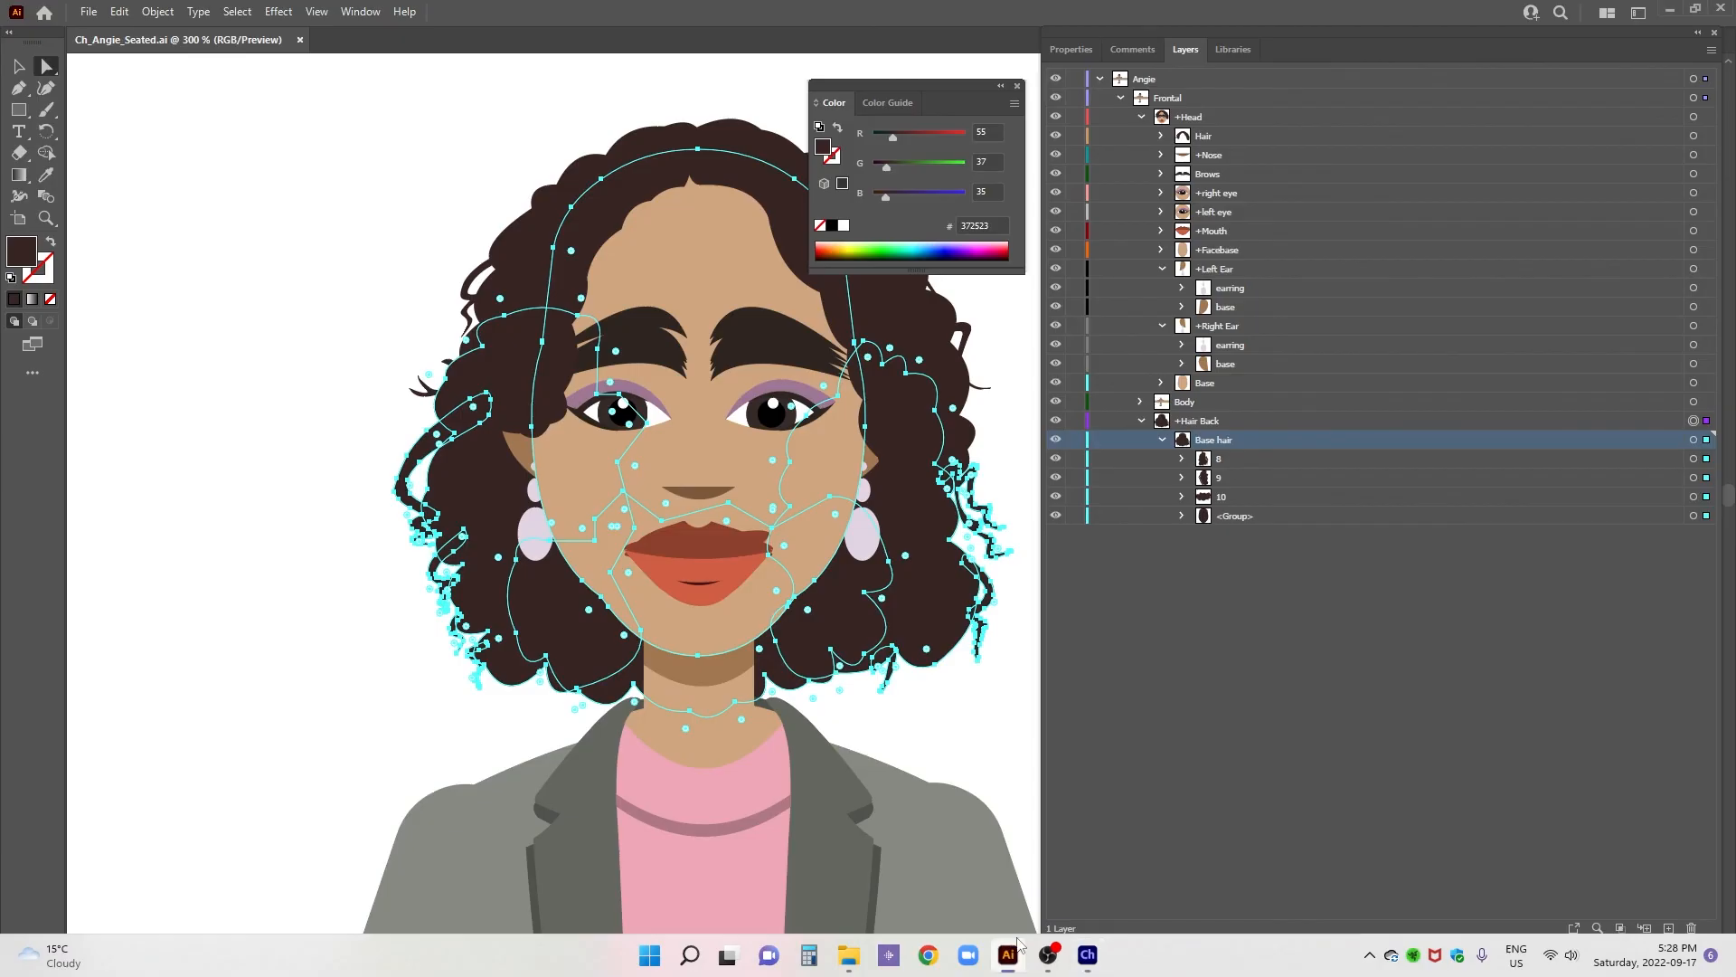
pyautogui.click(1210, 424)
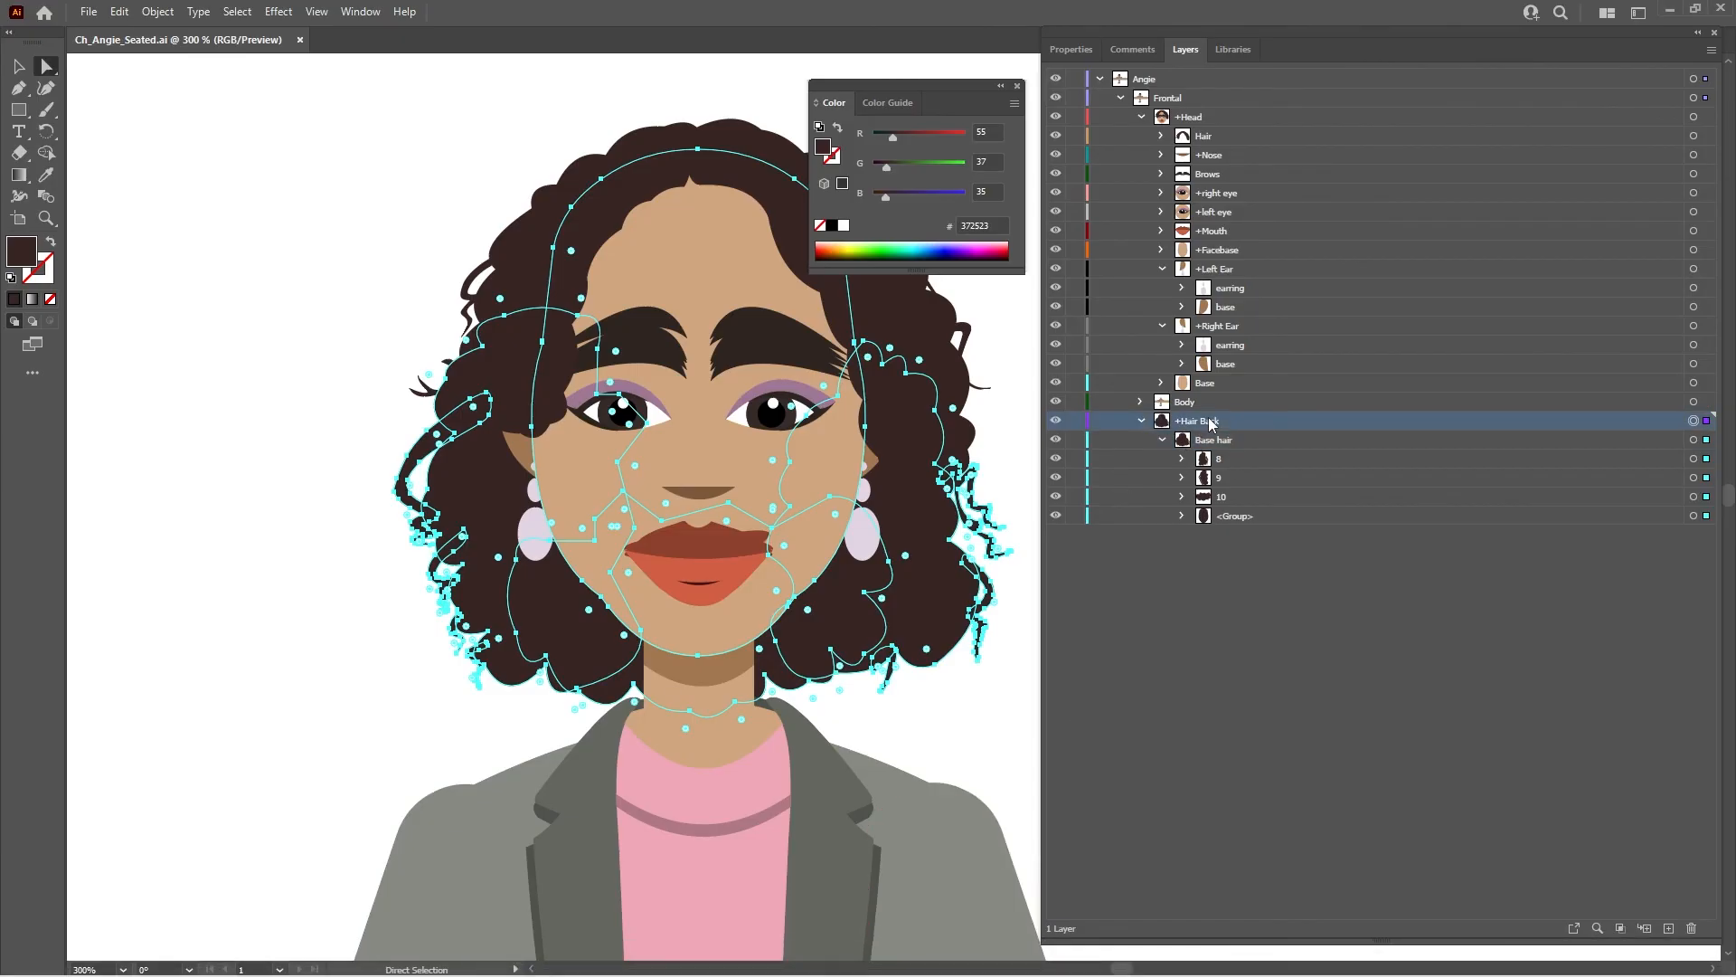
pyautogui.click(1232, 443)
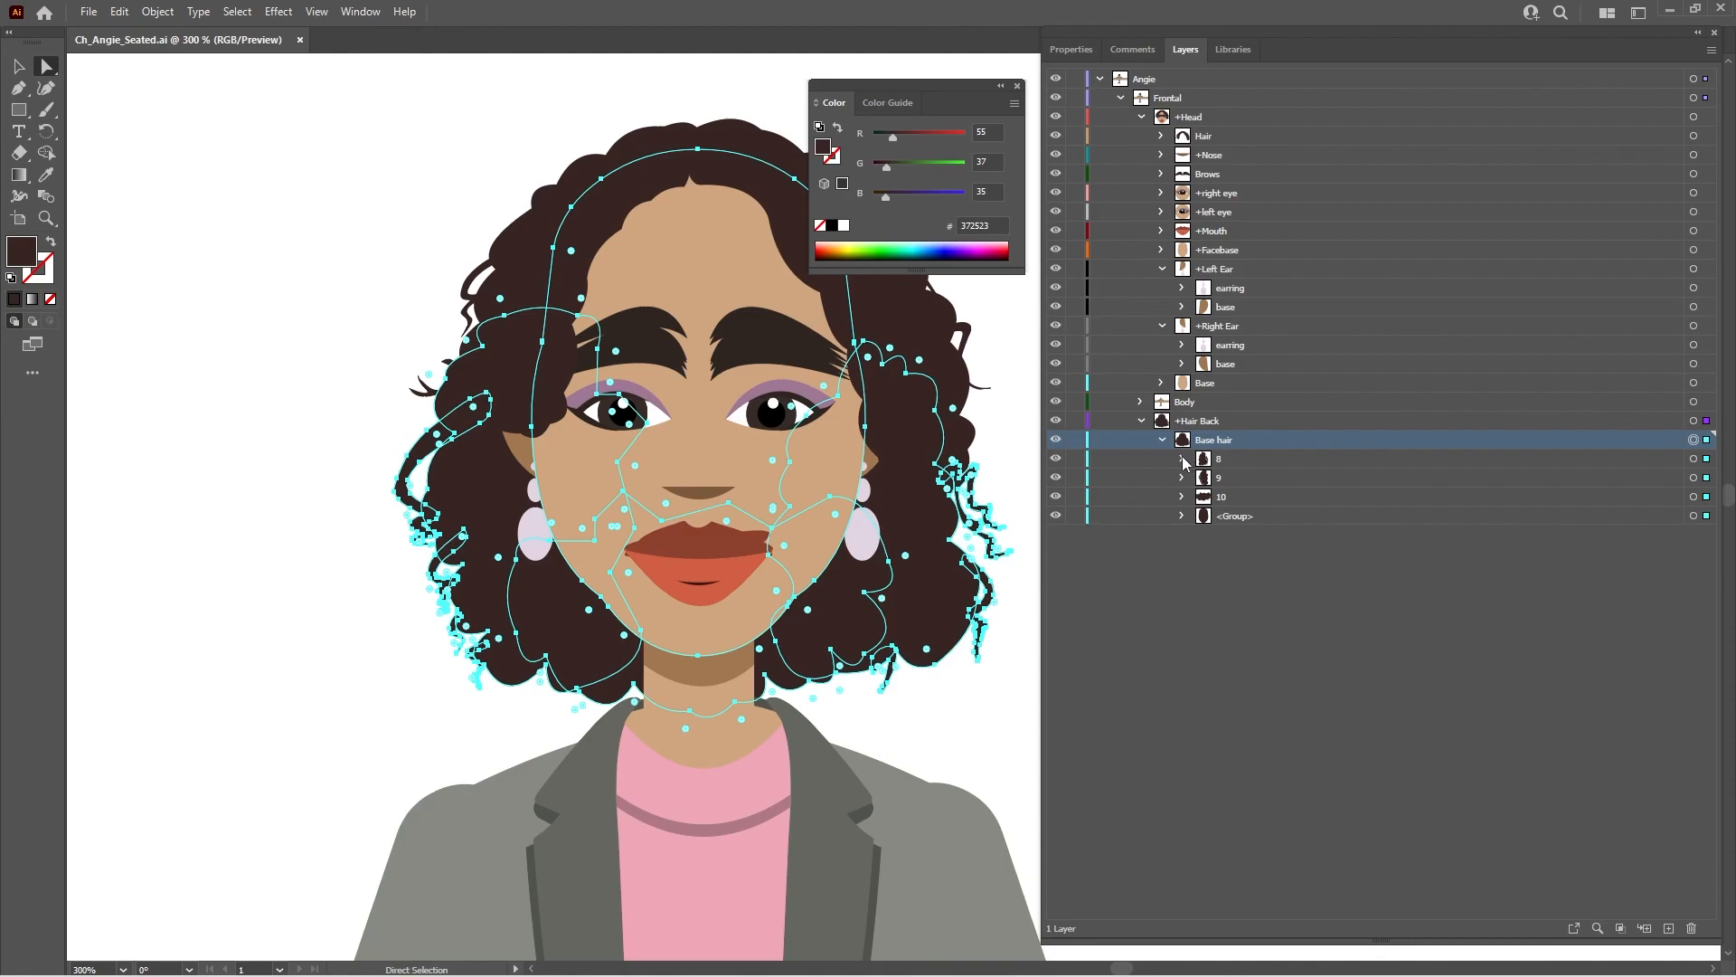
pyautogui.click(1182, 459)
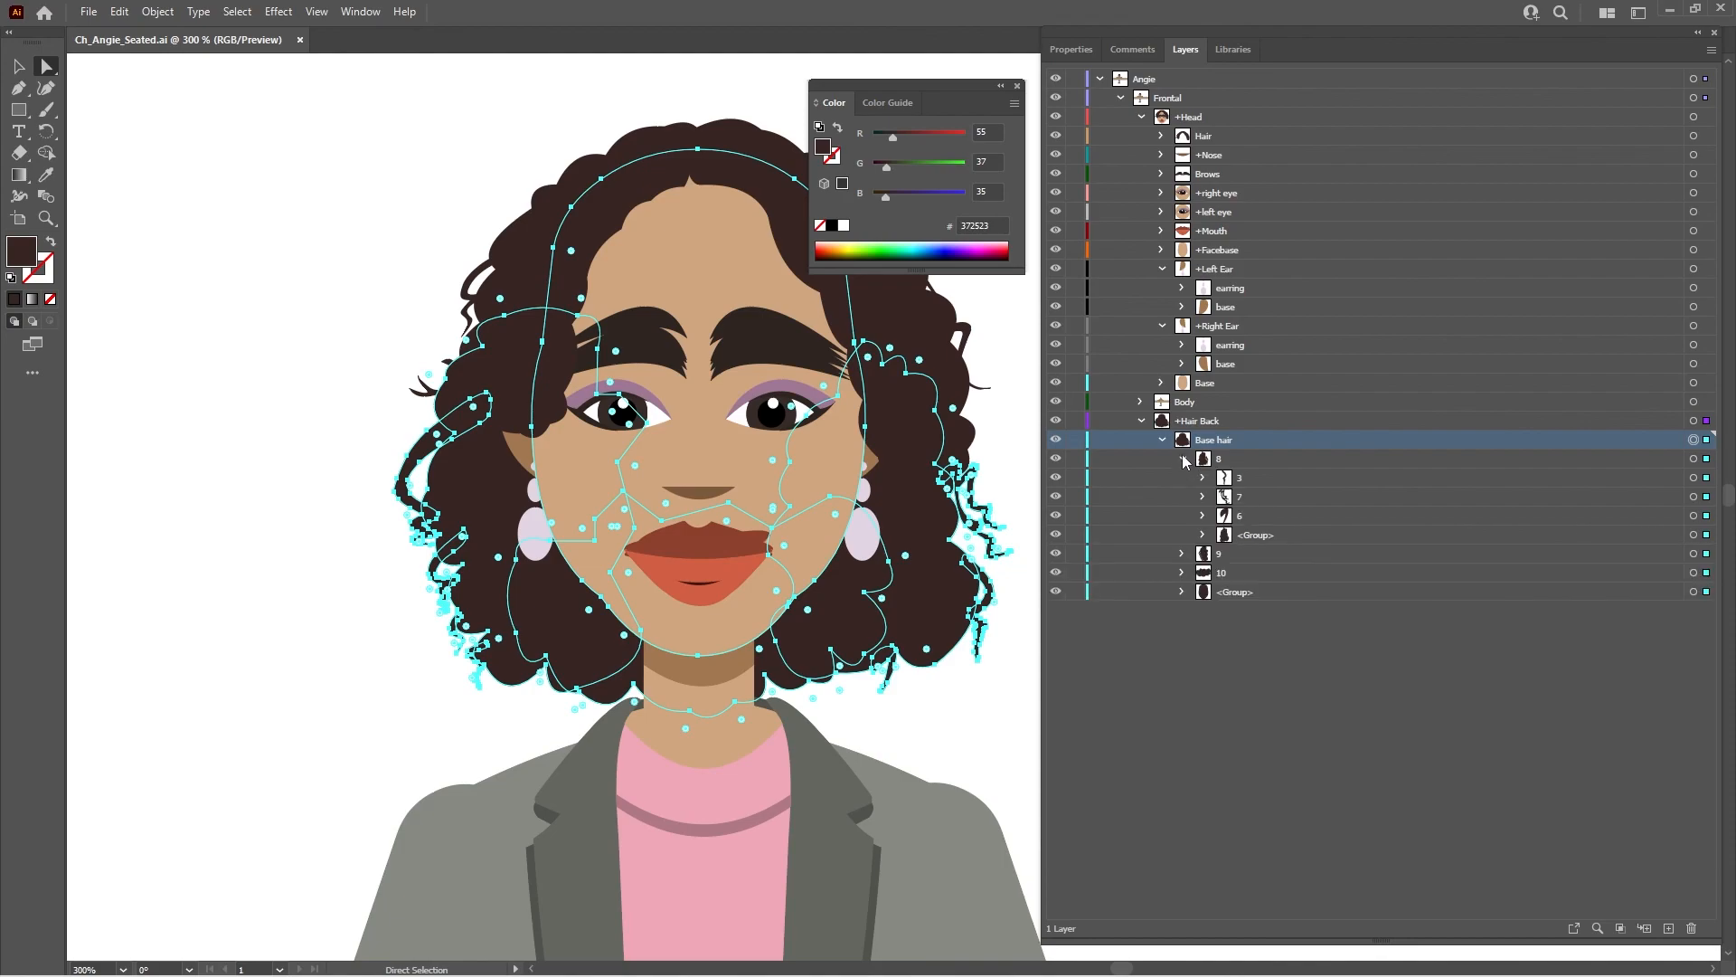
pyautogui.click(1184, 460)
# - Hide sublayers 8, 9 and 10 of Base hair to check which hair each contains, and show them again
pyautogui.click(1056, 458)
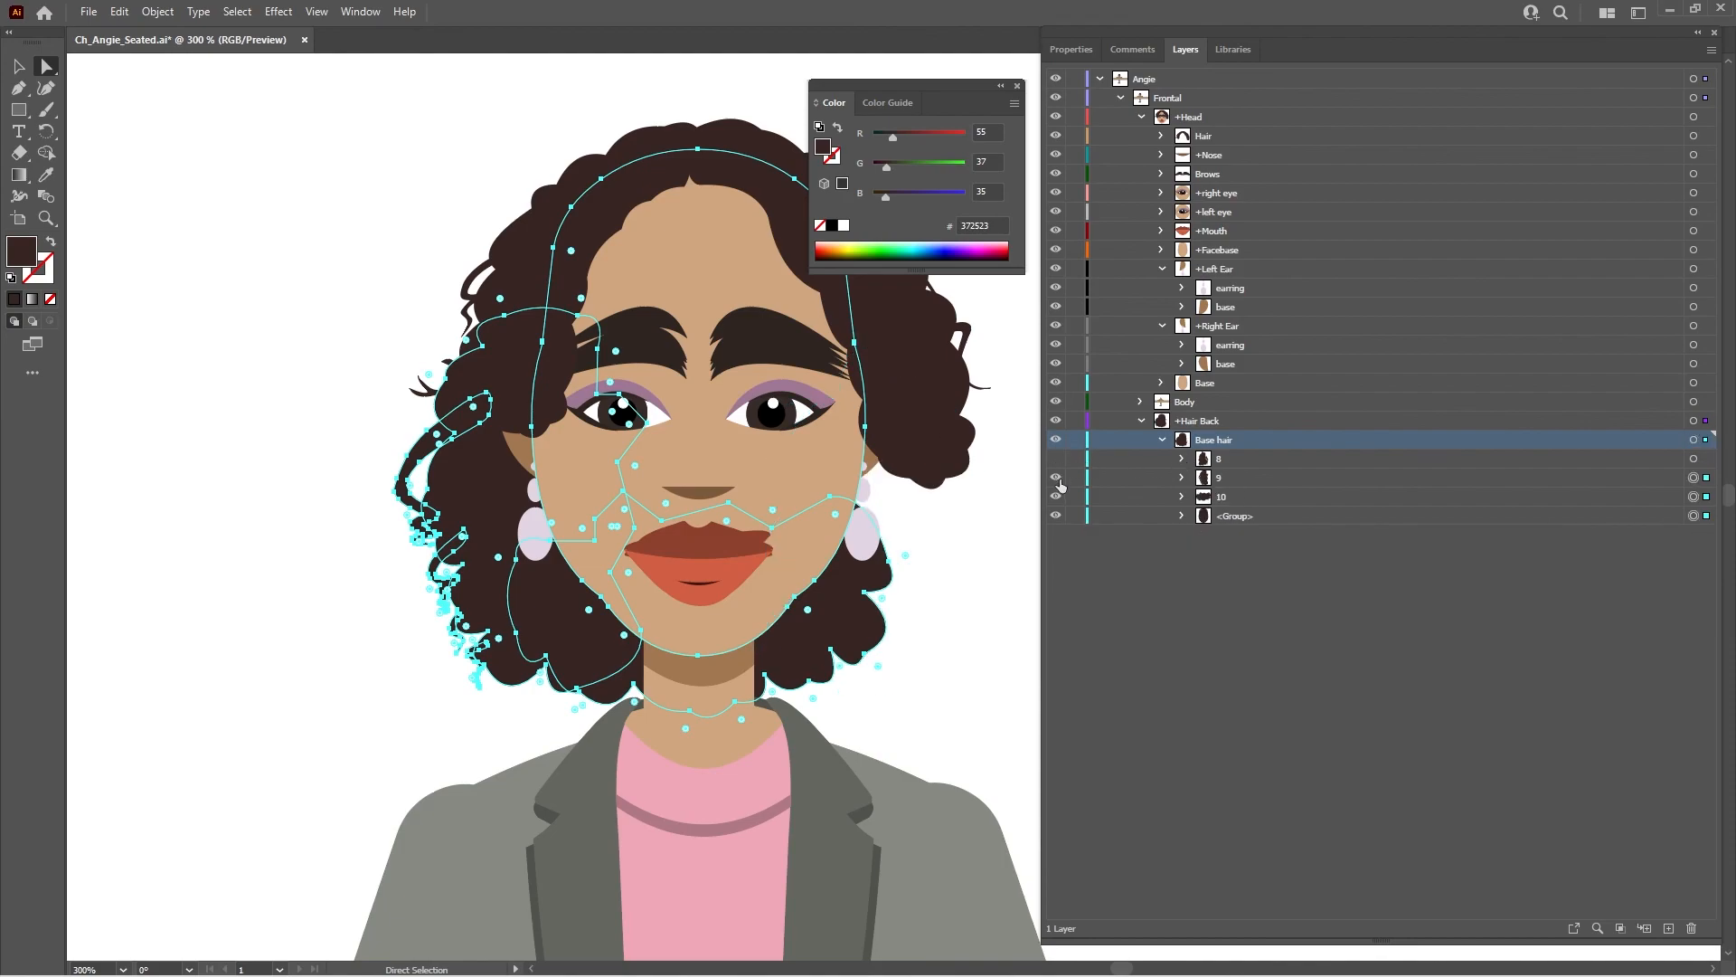
pyautogui.click(1058, 482)
pyautogui.click(1057, 497)
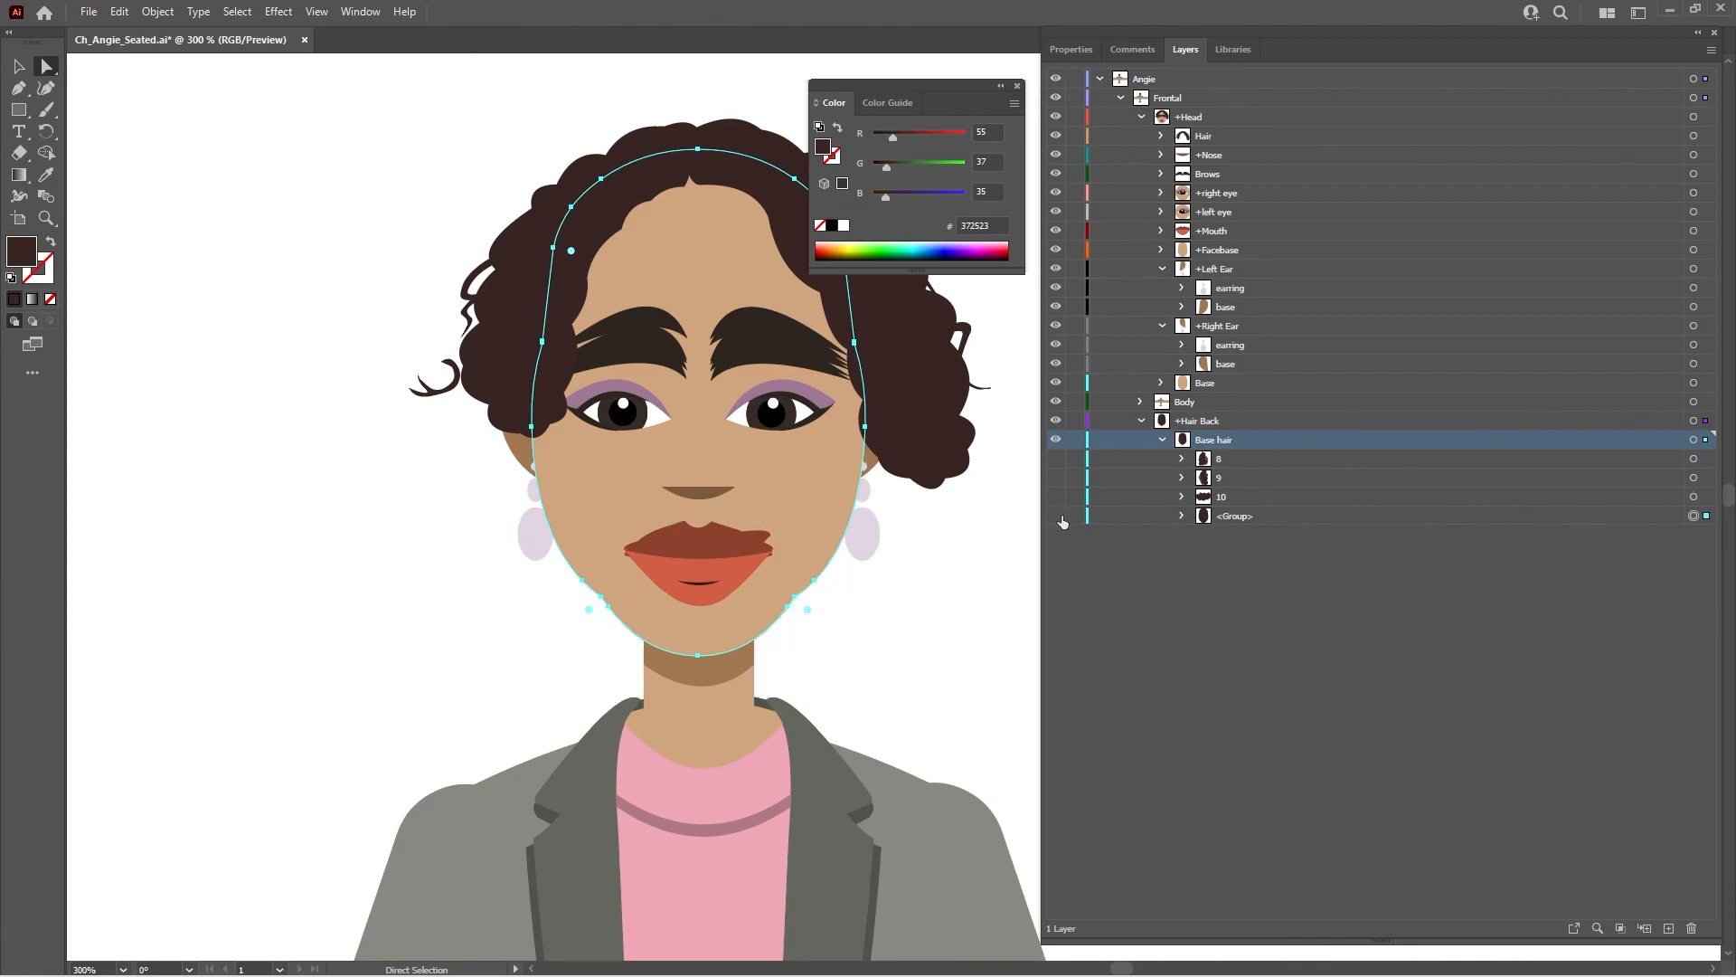
pyautogui.moveTo(1057, 497); pyautogui.dragTo(1055, 459)
# - Switch back to Character Animator and view the puppet's live movement in the recording workspace
pyautogui.moveTo(949, 966)
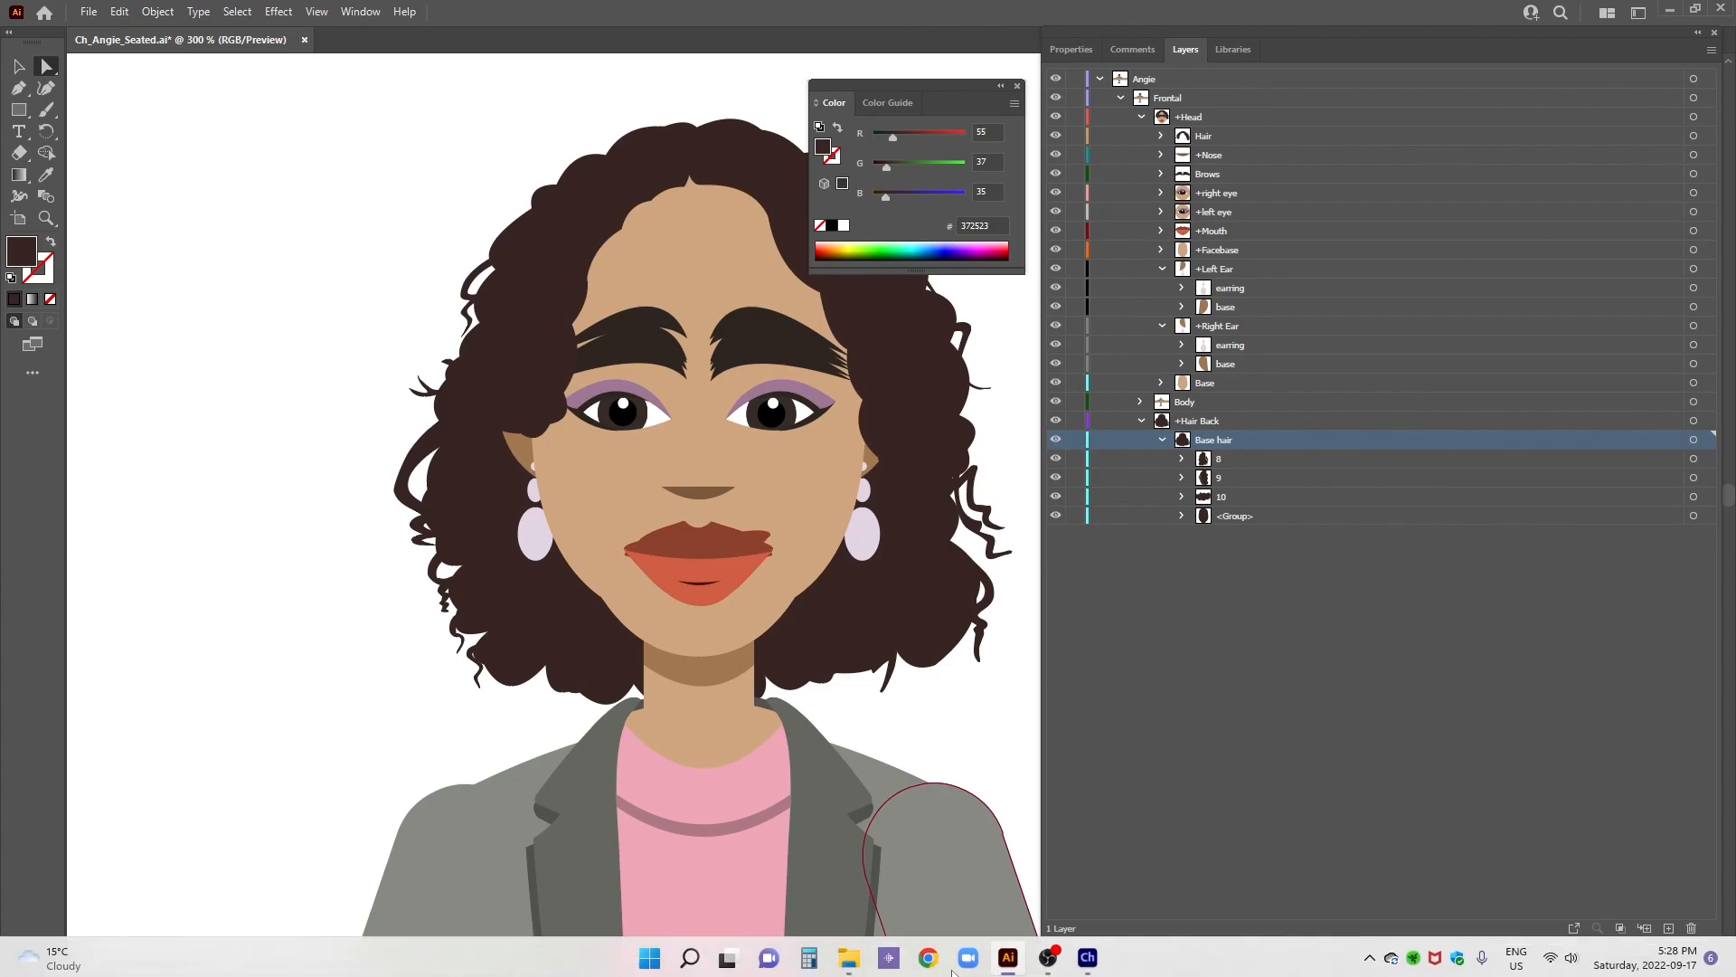
pyautogui.click(1006, 957)
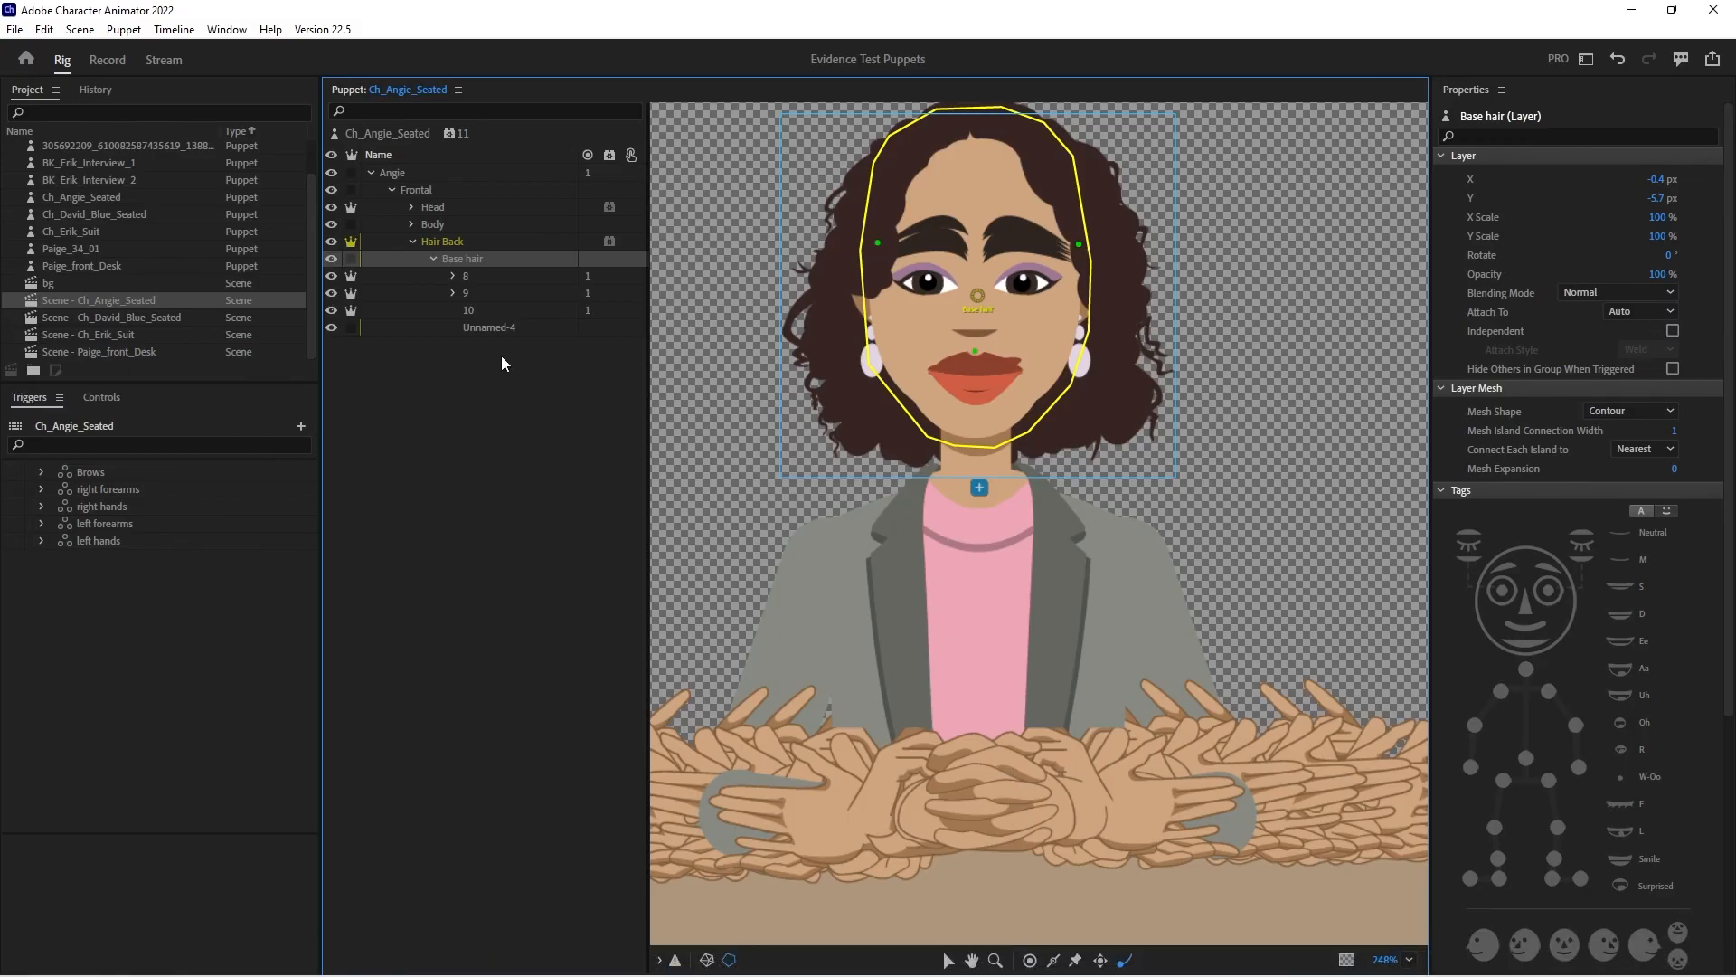
pyautogui.click(107, 59)
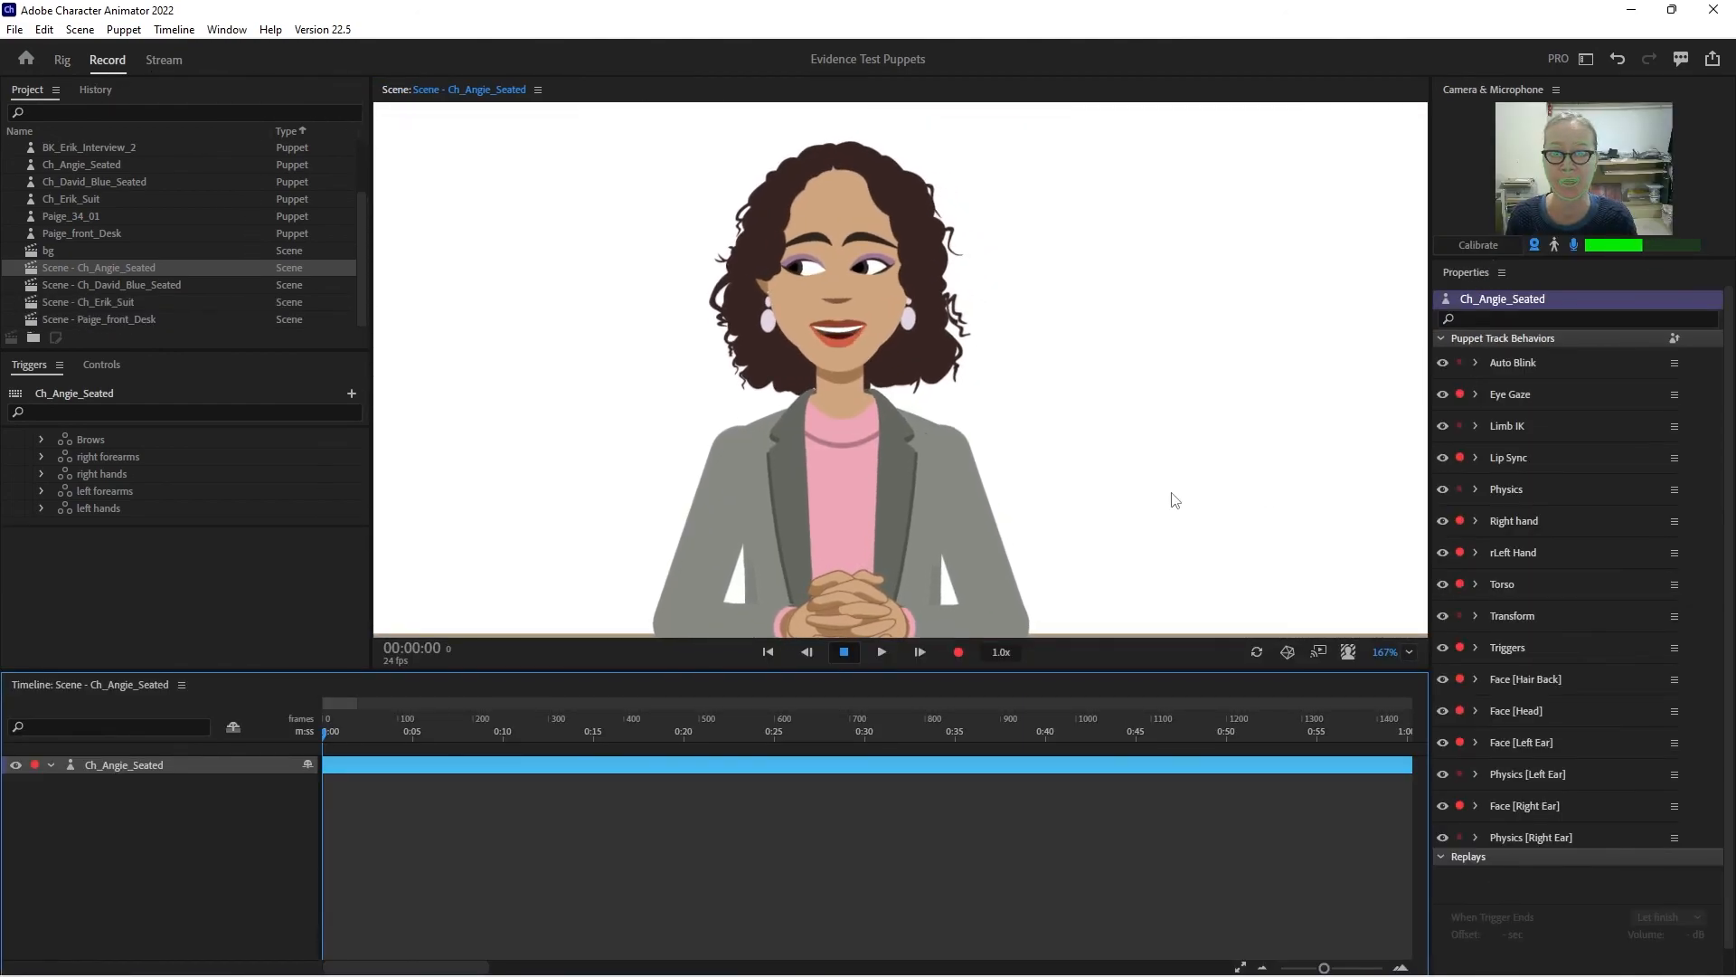